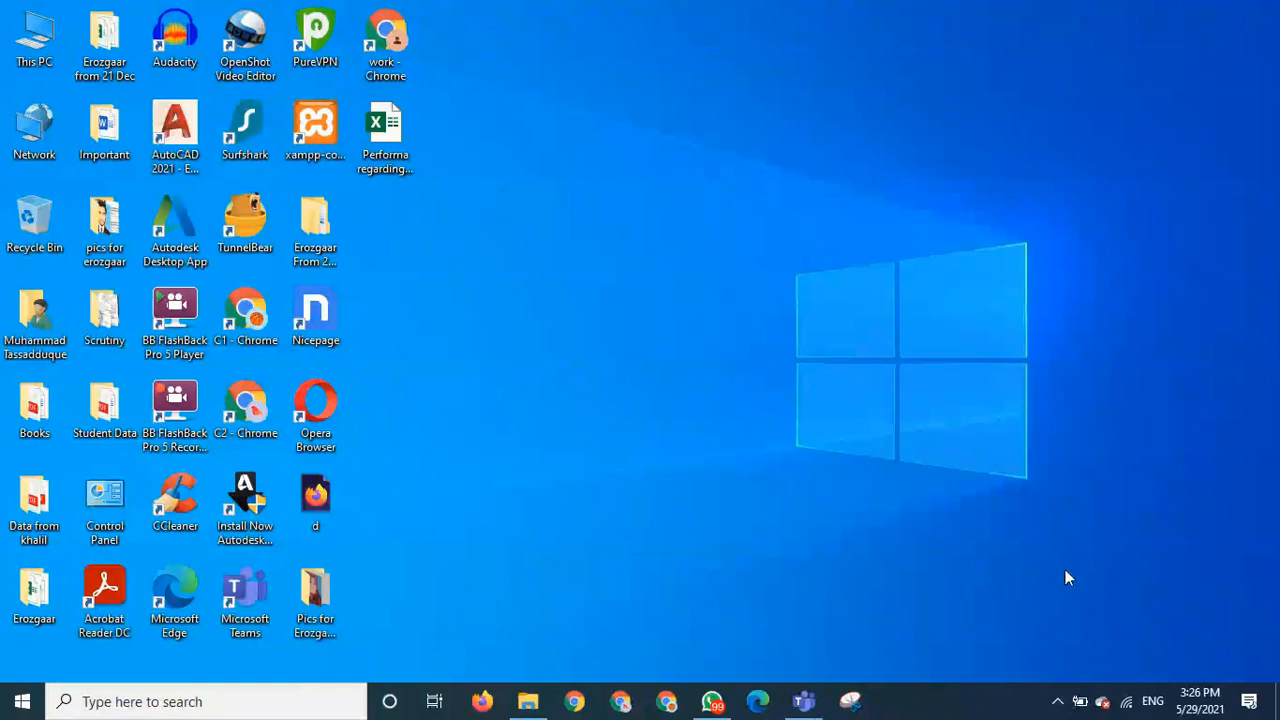
# - Check the meeting microphone, leave it muted, and minimise the meeting window to reveal the desktop
pyautogui.hotkey('alt', 'Tab')
pyautogui.hotkey('ctrl', 'shift', 'm')
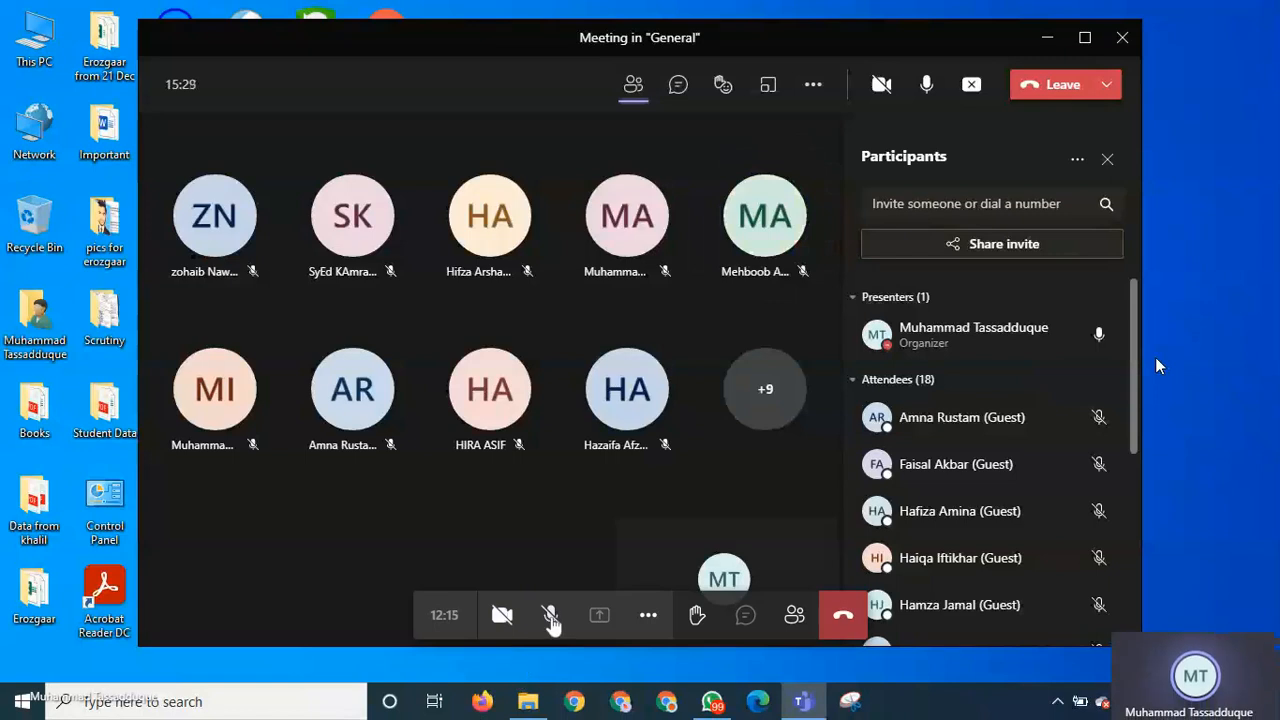
pyautogui.click(551, 617)
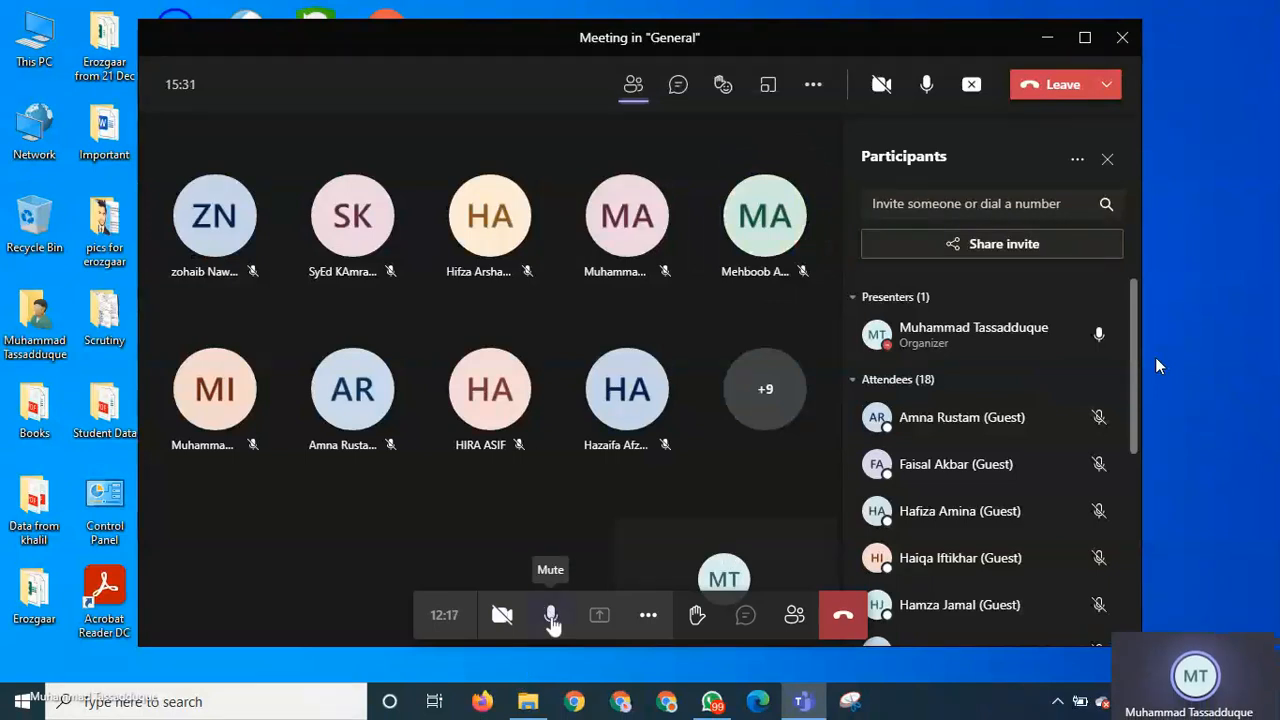
pyautogui.click(551, 617)
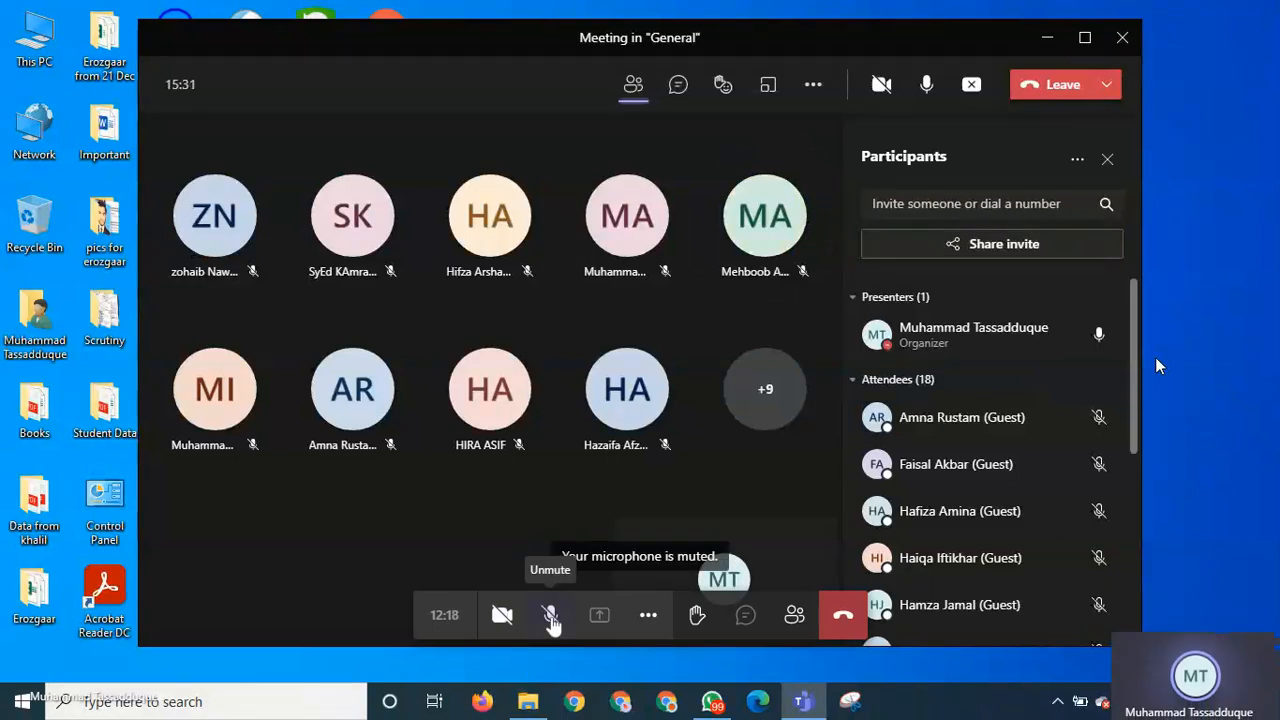
pyautogui.click(1046, 40)
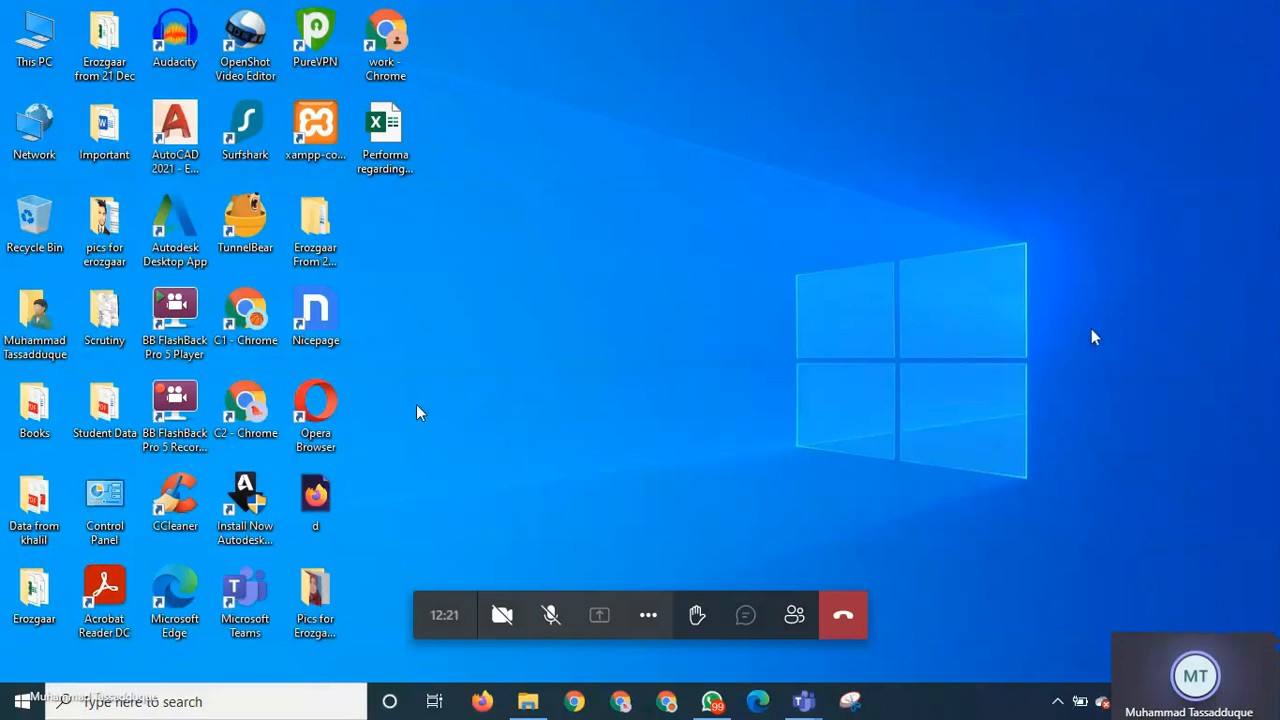
# - Open This PC in a maximised File Explorer window and go to Downloads
pyautogui.doubleClick(34, 38)
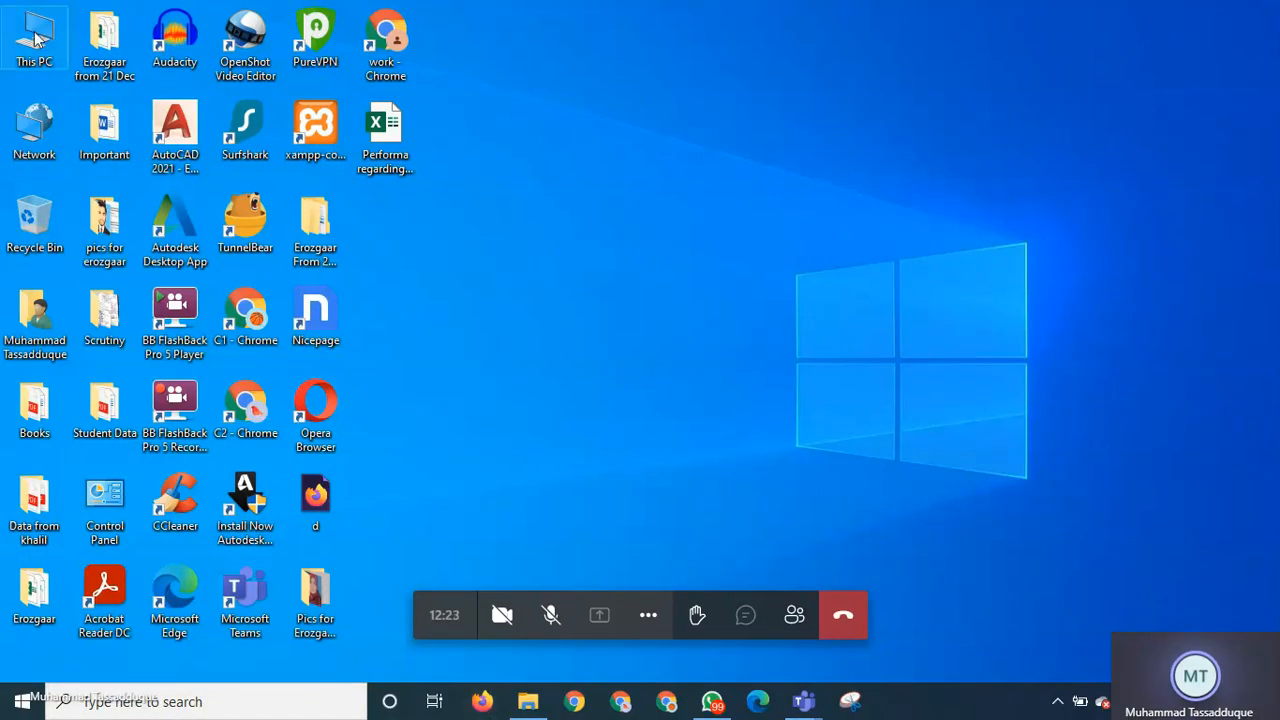
pyautogui.click(1214, 10)
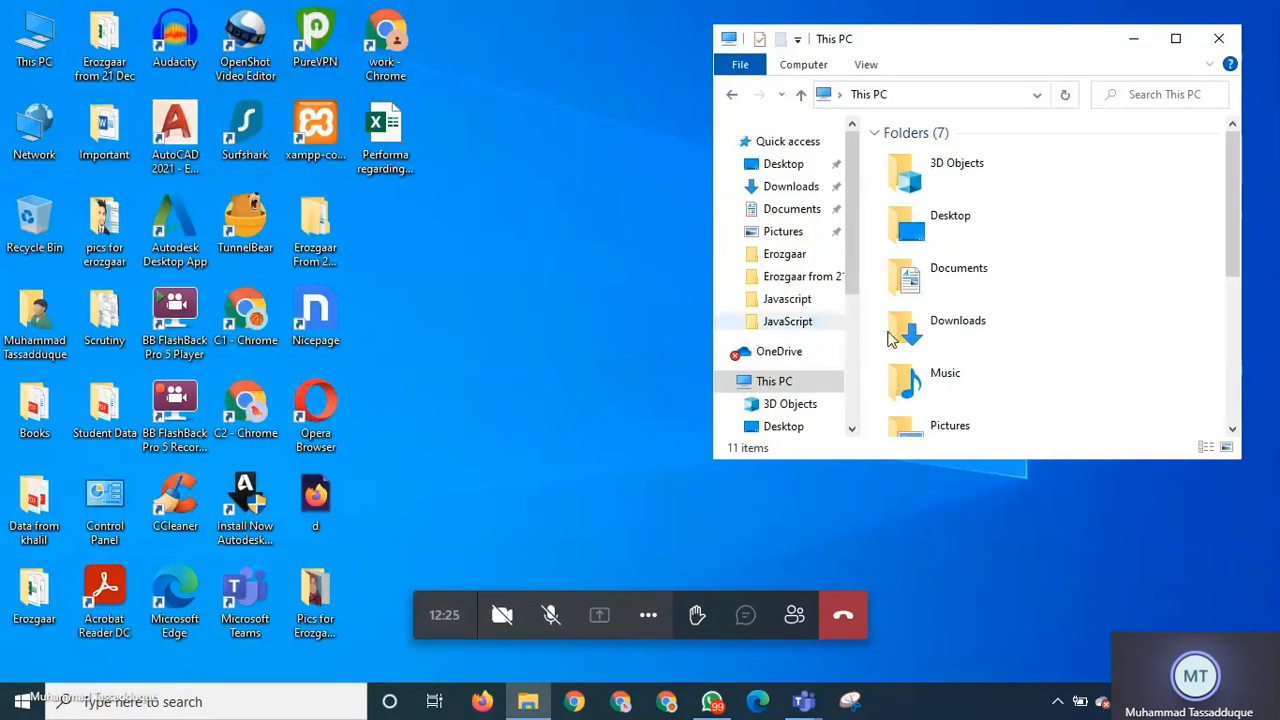
pyautogui.click(1176, 39)
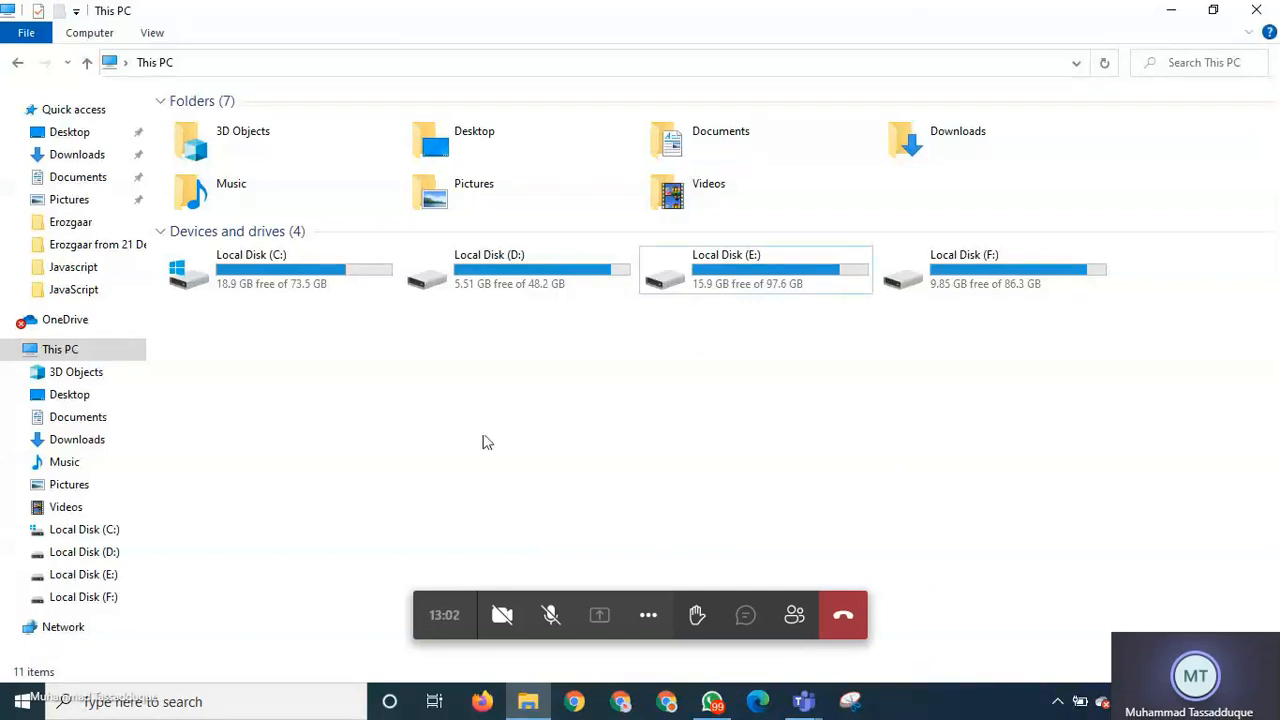
pyautogui.click(70, 158)
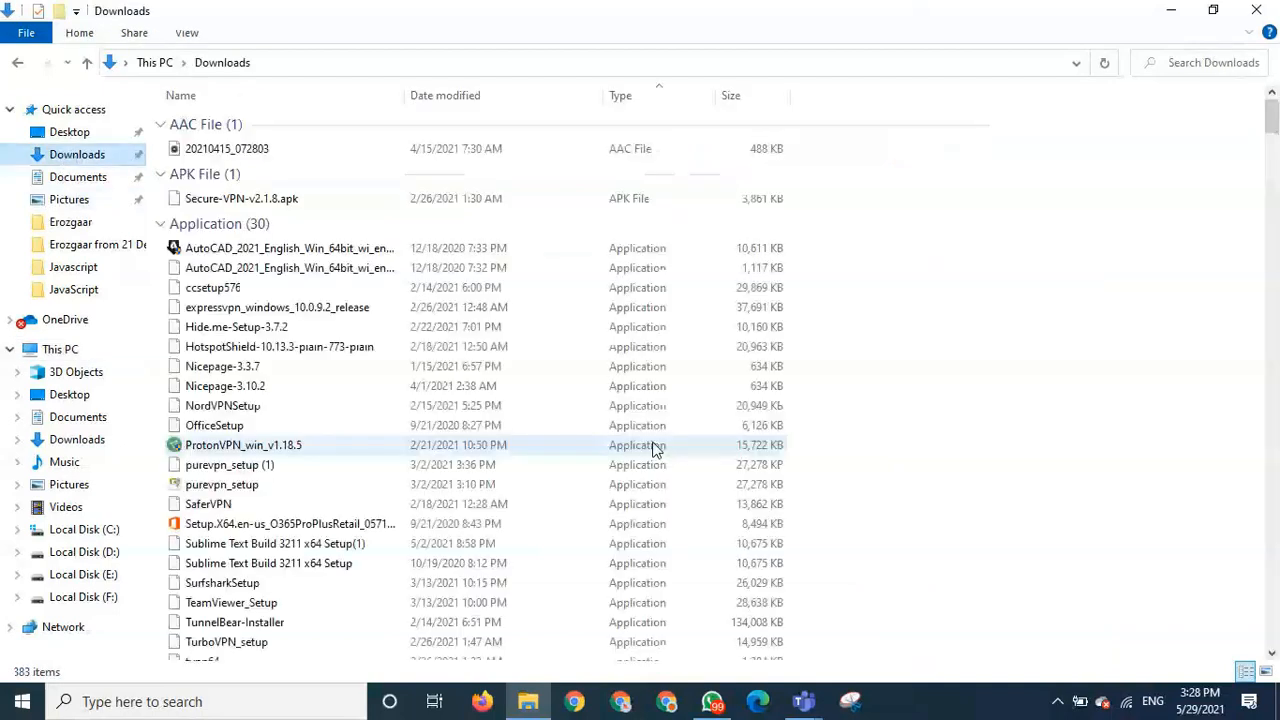
# - Delete the three old xampp installers (7.2.34, 7.4.11, 7.4.15) from Downloads
pyautogui.scroll(-1, 320, 392)
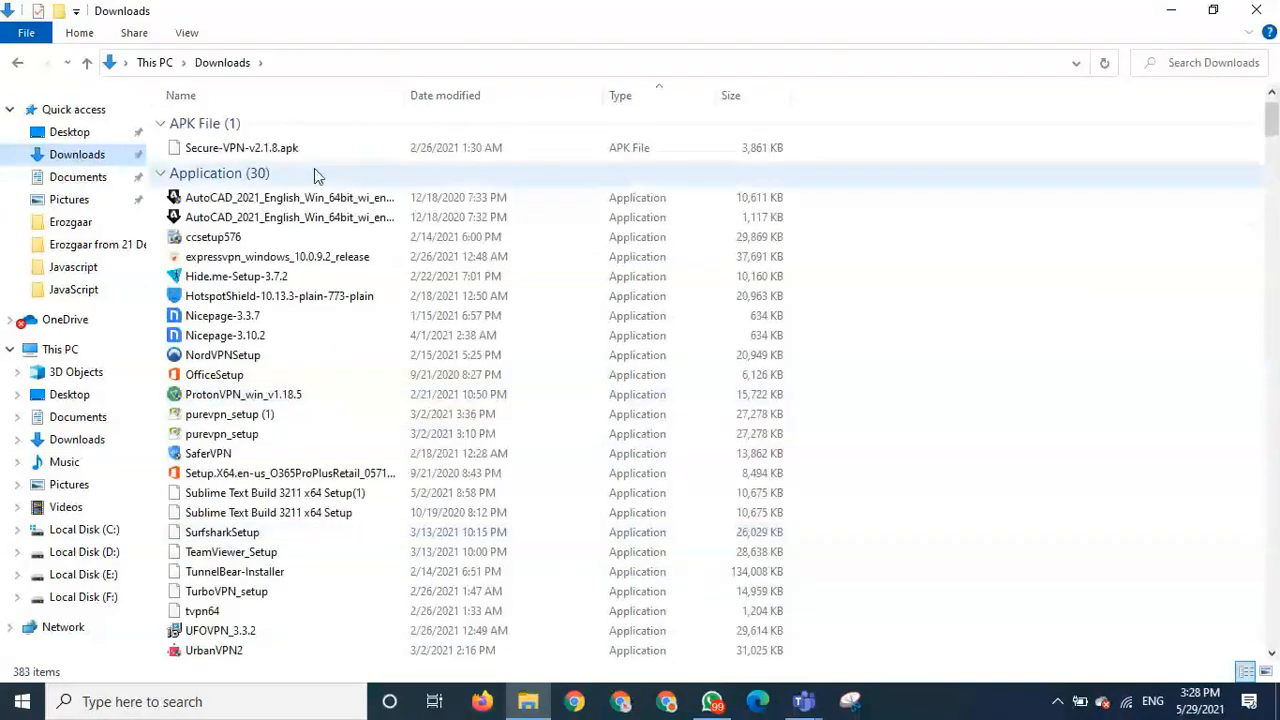
pyautogui.scroll(-3, 1068, 380)
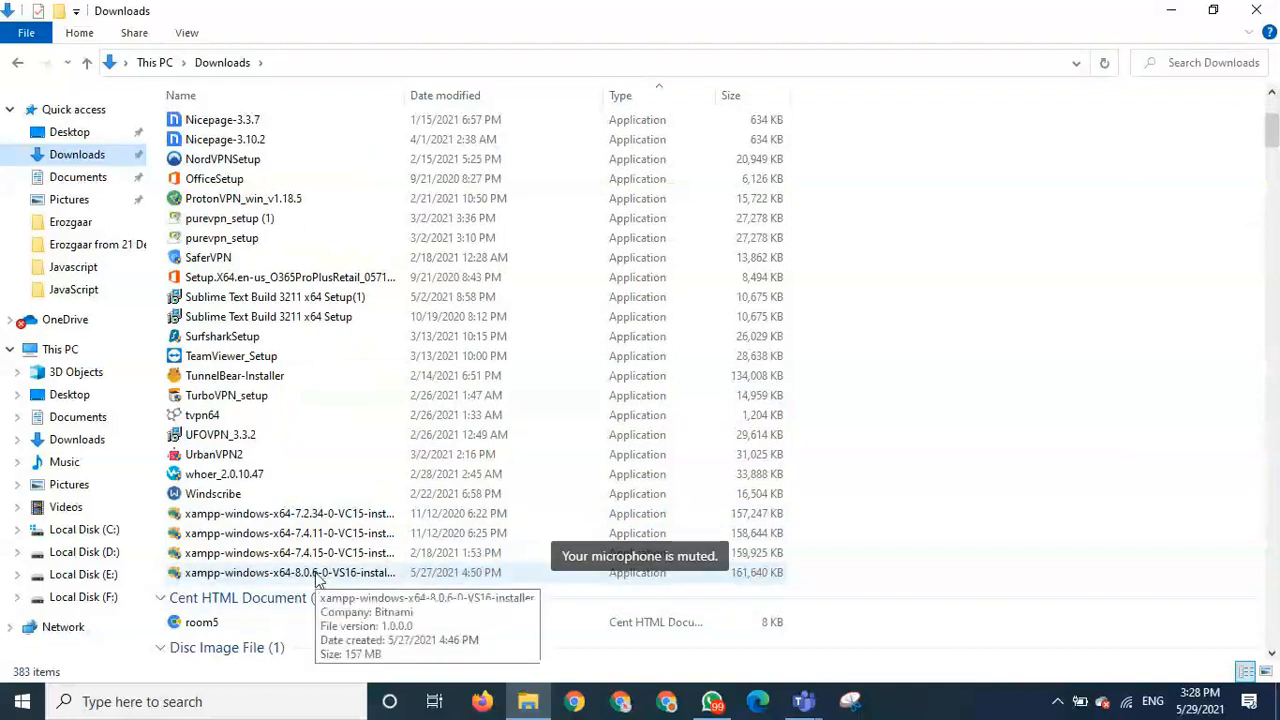
pyautogui.click(318, 553)
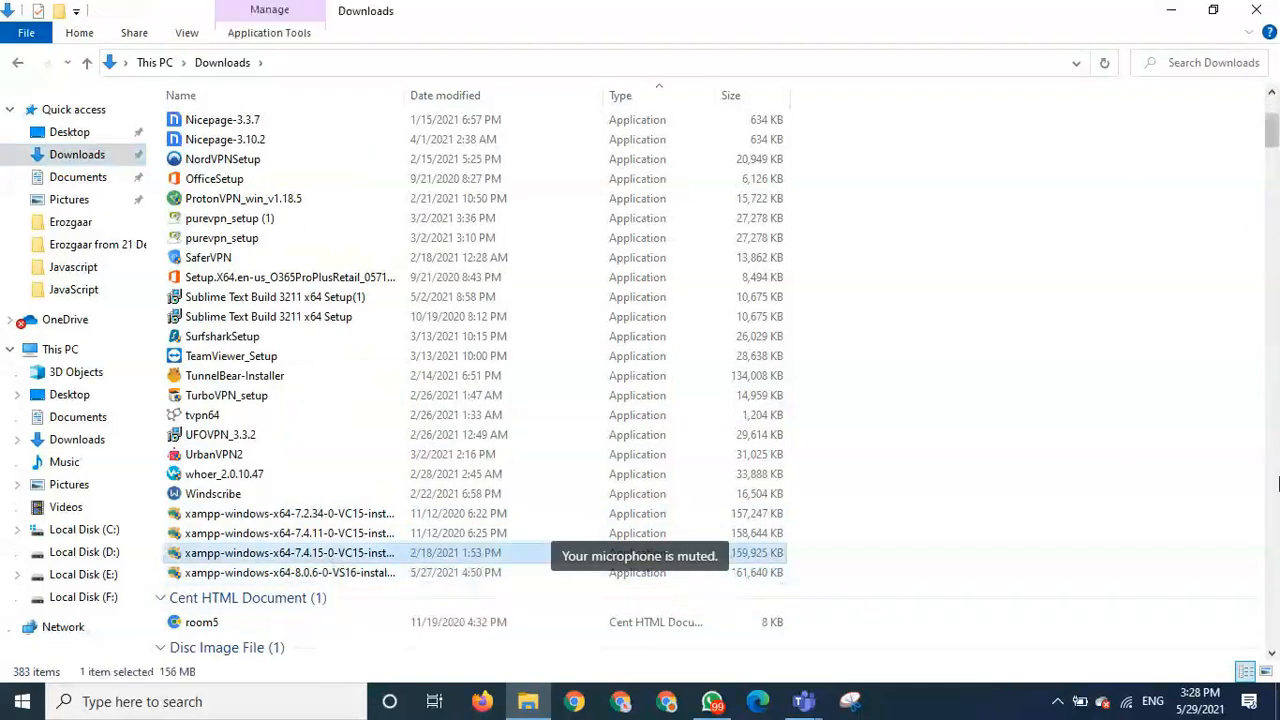
pyautogui.hotkey('shift', 'Up')
pyautogui.hotkey('shift', 'Up')
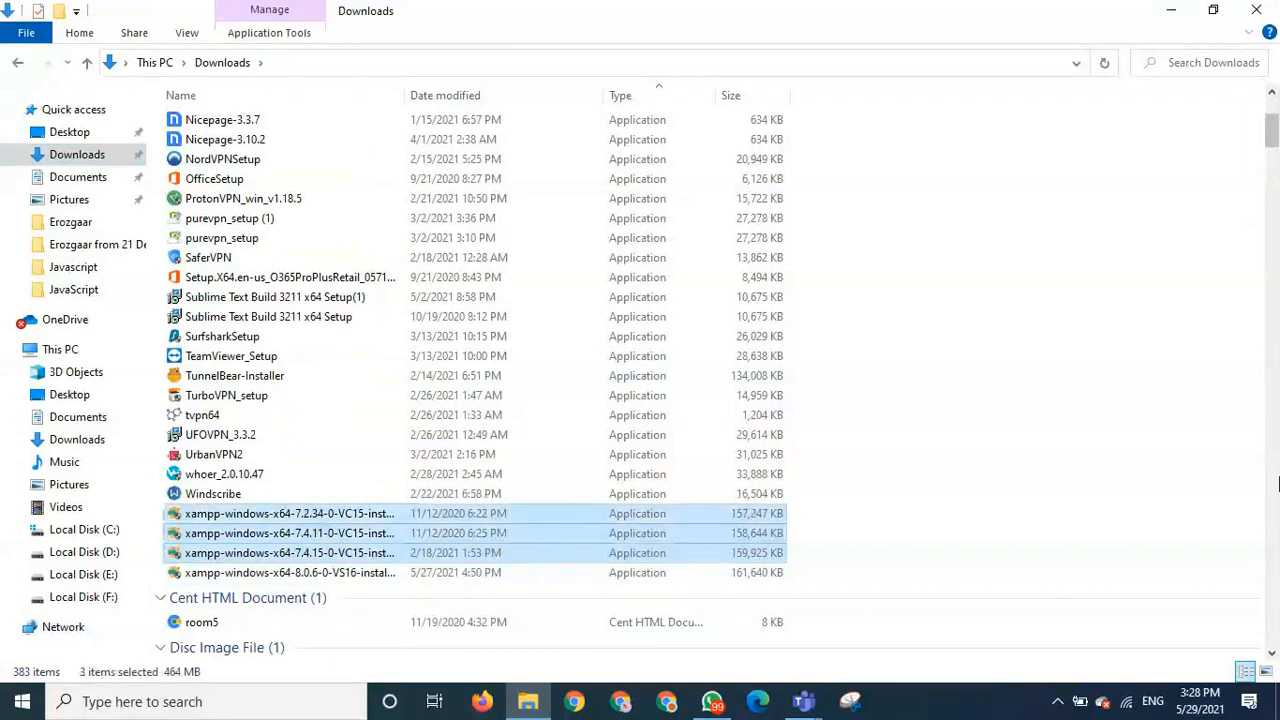
pyautogui.press('Delete')
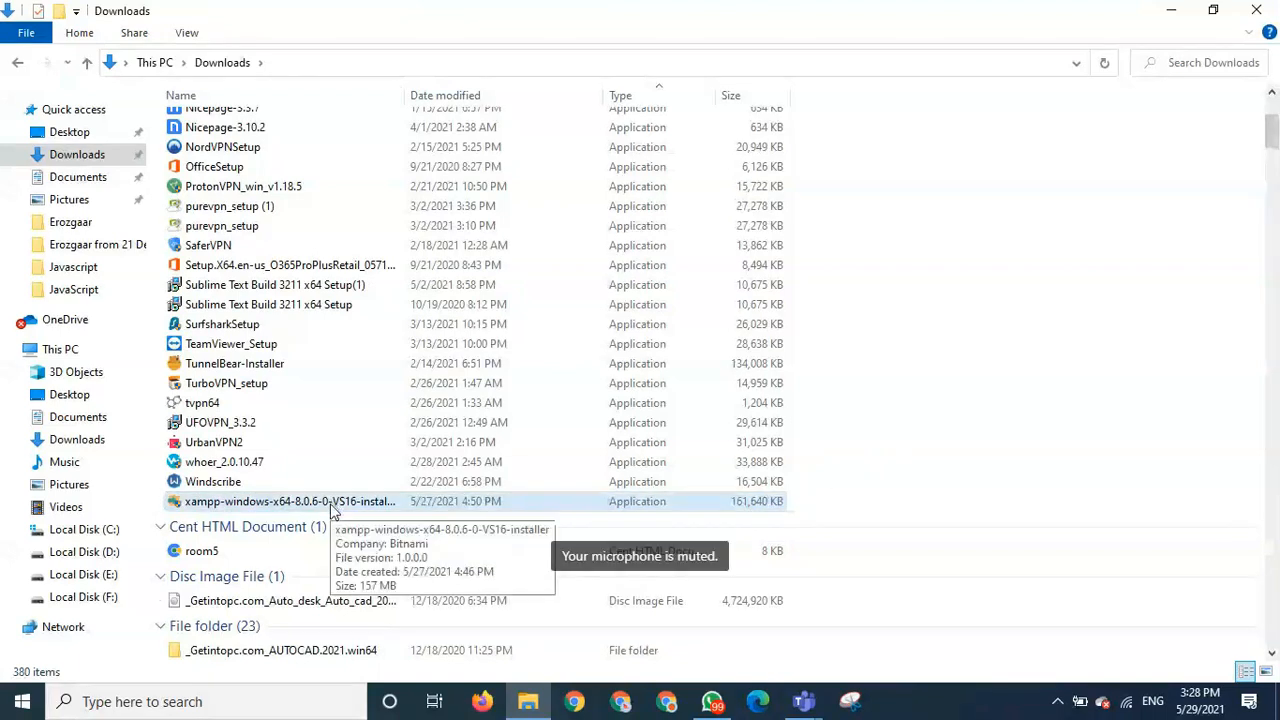
# - Empty the Recycle Bin permanently and return to the Downloads window
pyautogui.click(1171, 10)
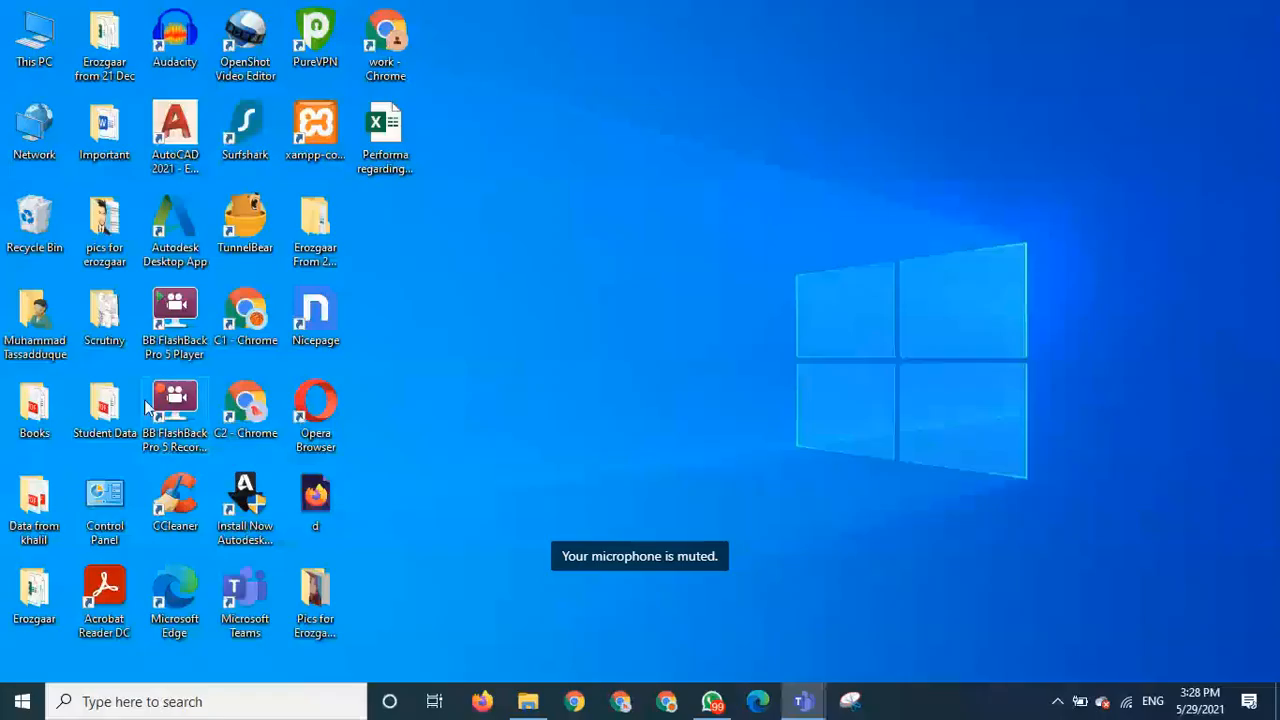
pyautogui.rightClick(26, 203)
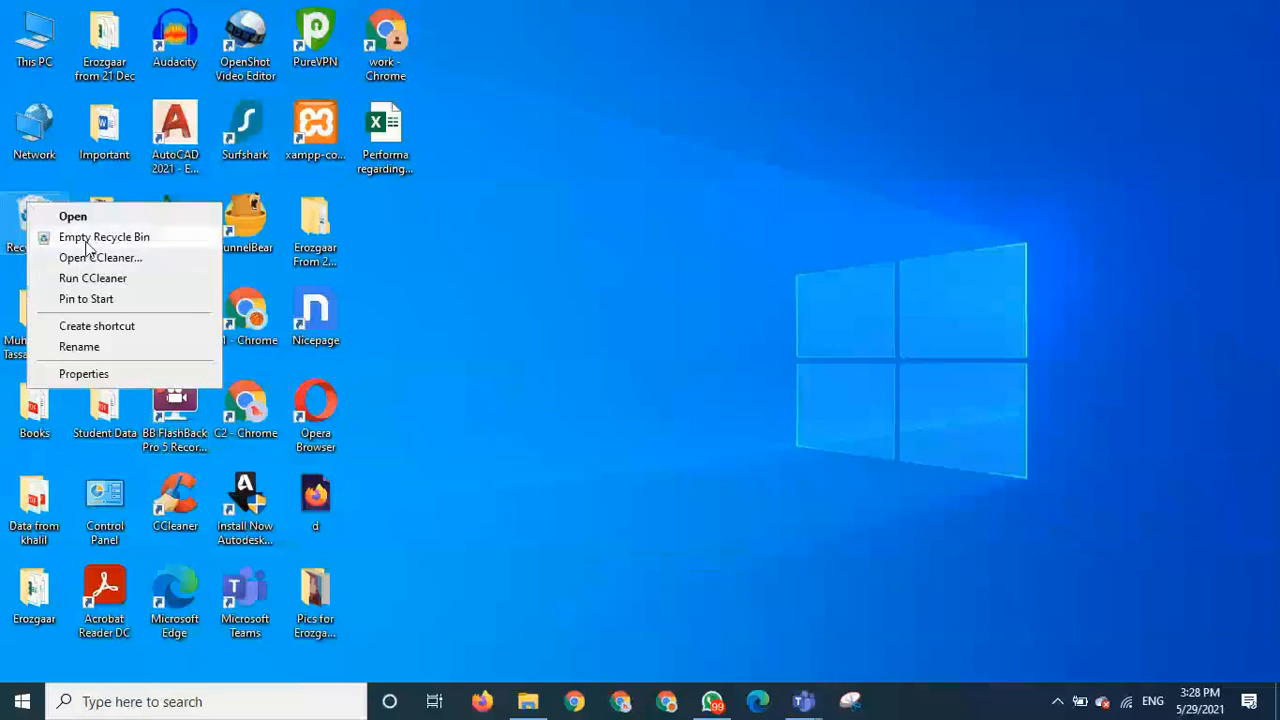
pyautogui.click(85, 238)
pyautogui.click(706, 372)
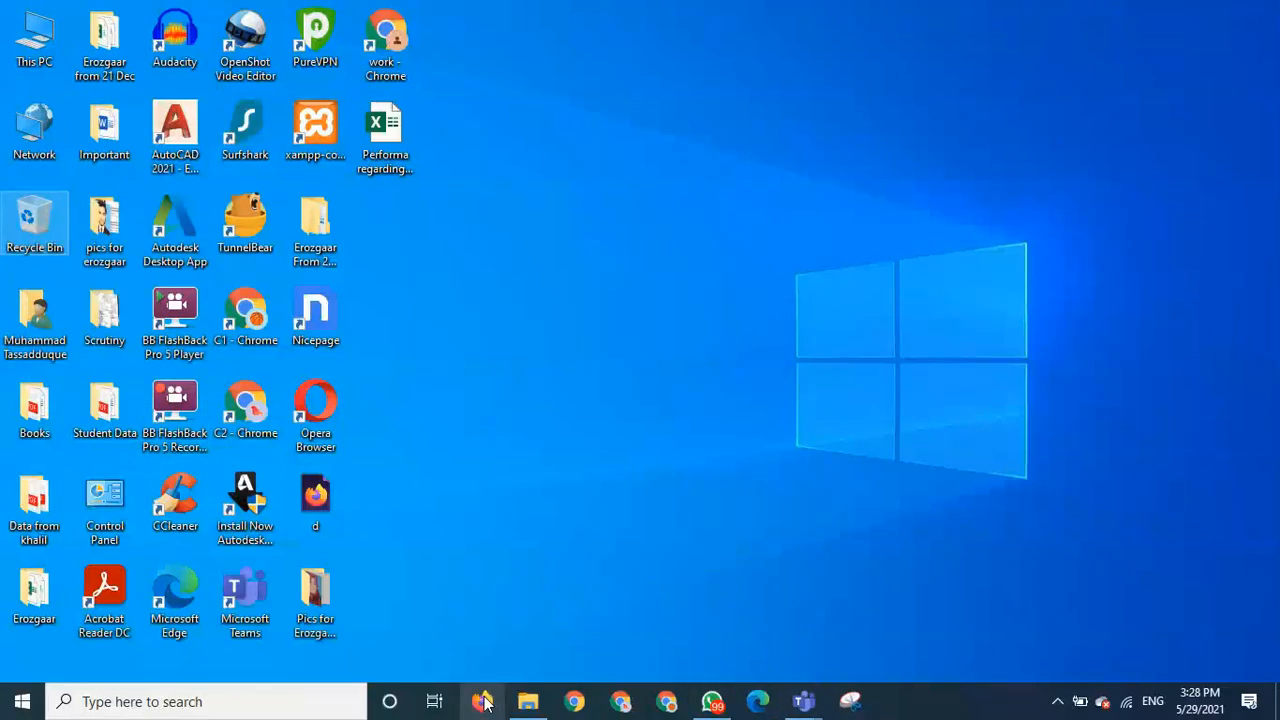
pyautogui.click(521, 706)
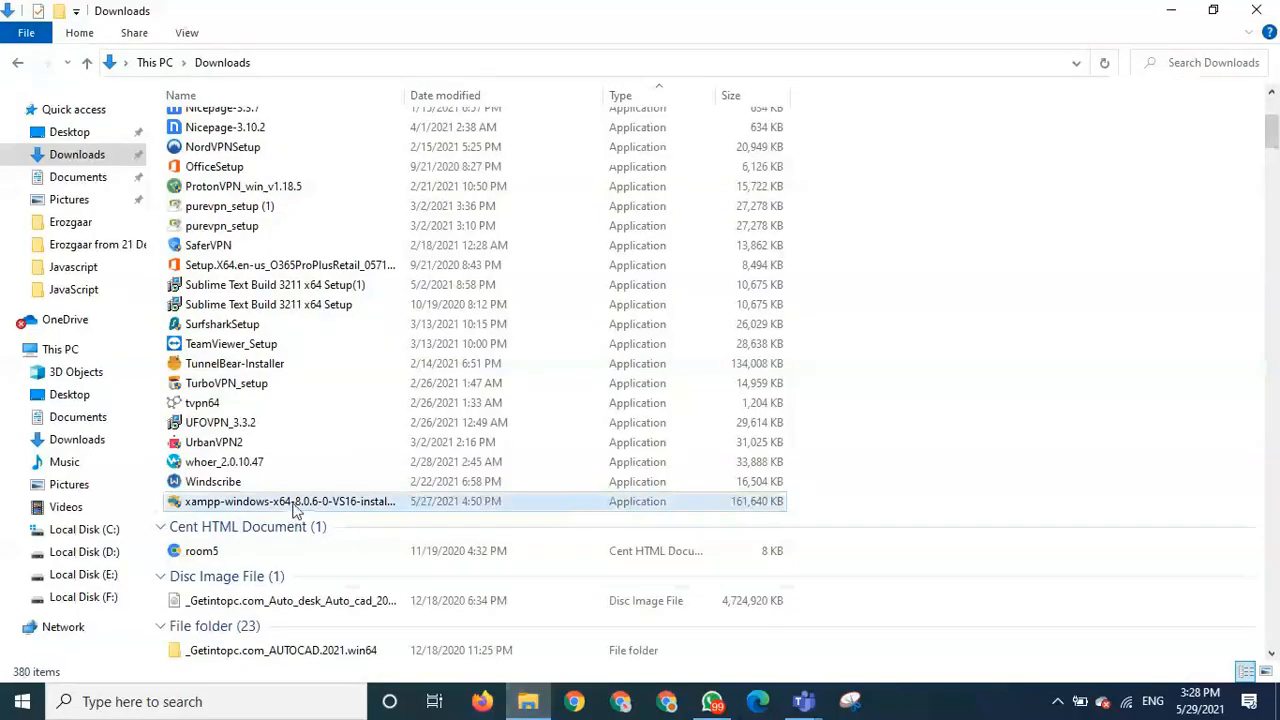
# - Launch the xampp-windows-x64-8.0.6 installer and minimise the Downloads window
pyautogui.doubleClick(295, 503)
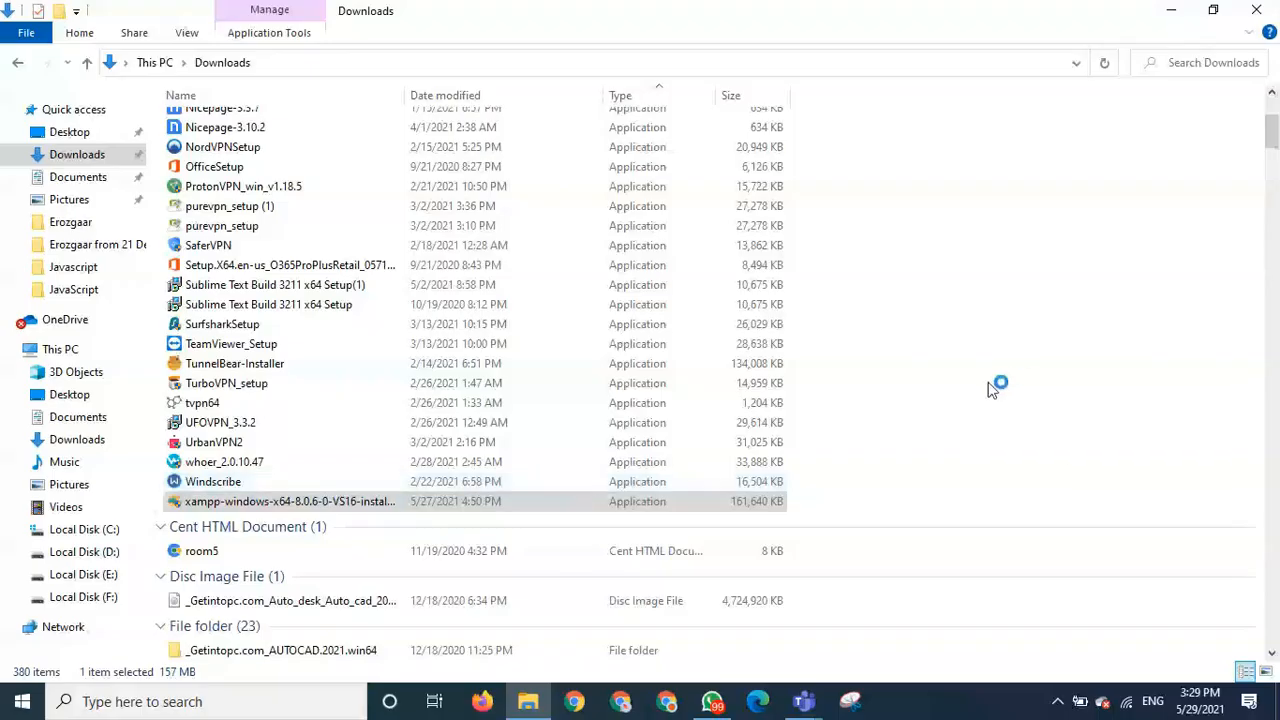
pyautogui.click(1164, 14)
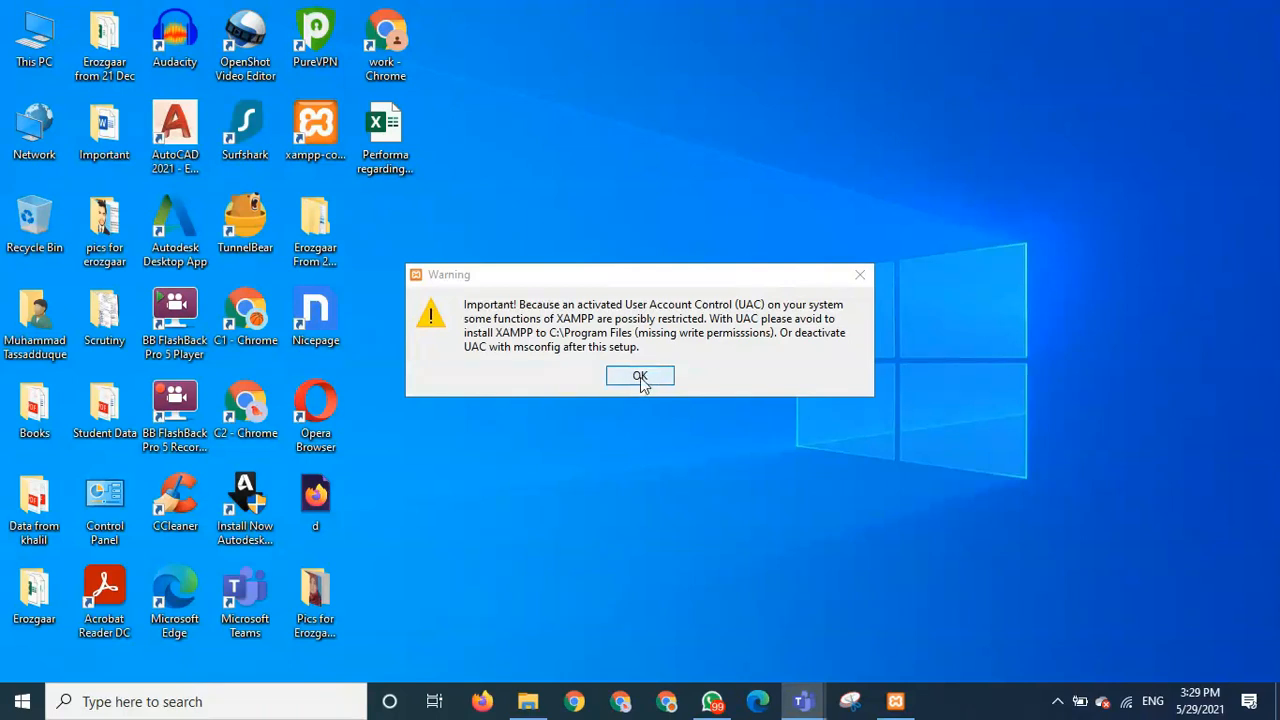
# - Dismiss the UAC warning and install XAMPP with default components into C:\xampp in English
pyautogui.click(640, 376)
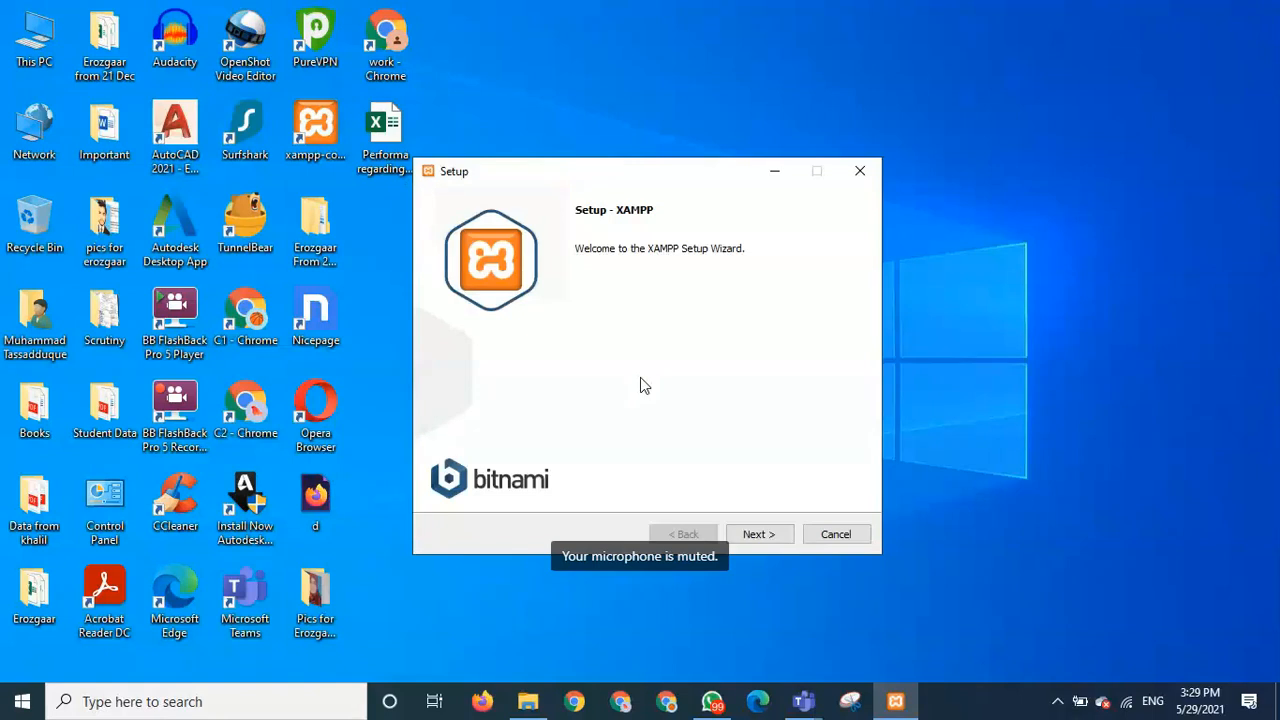
pyautogui.click(759, 535)
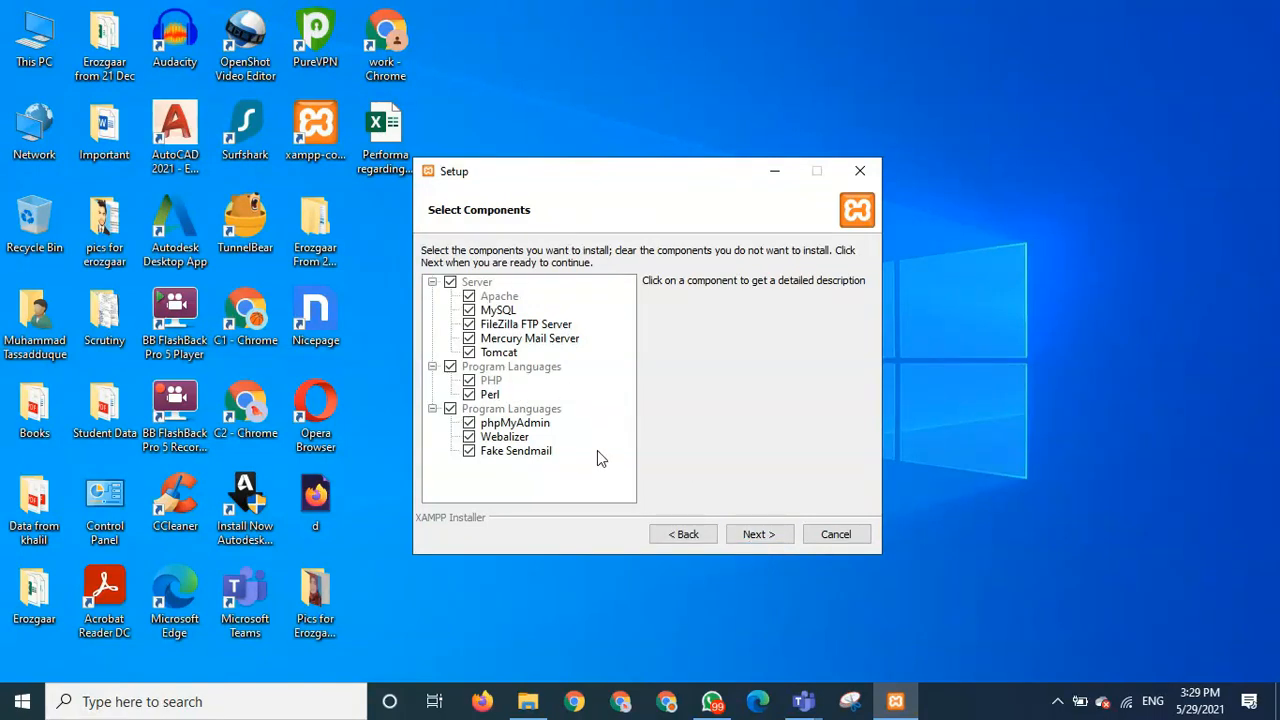
pyautogui.click(757, 534)
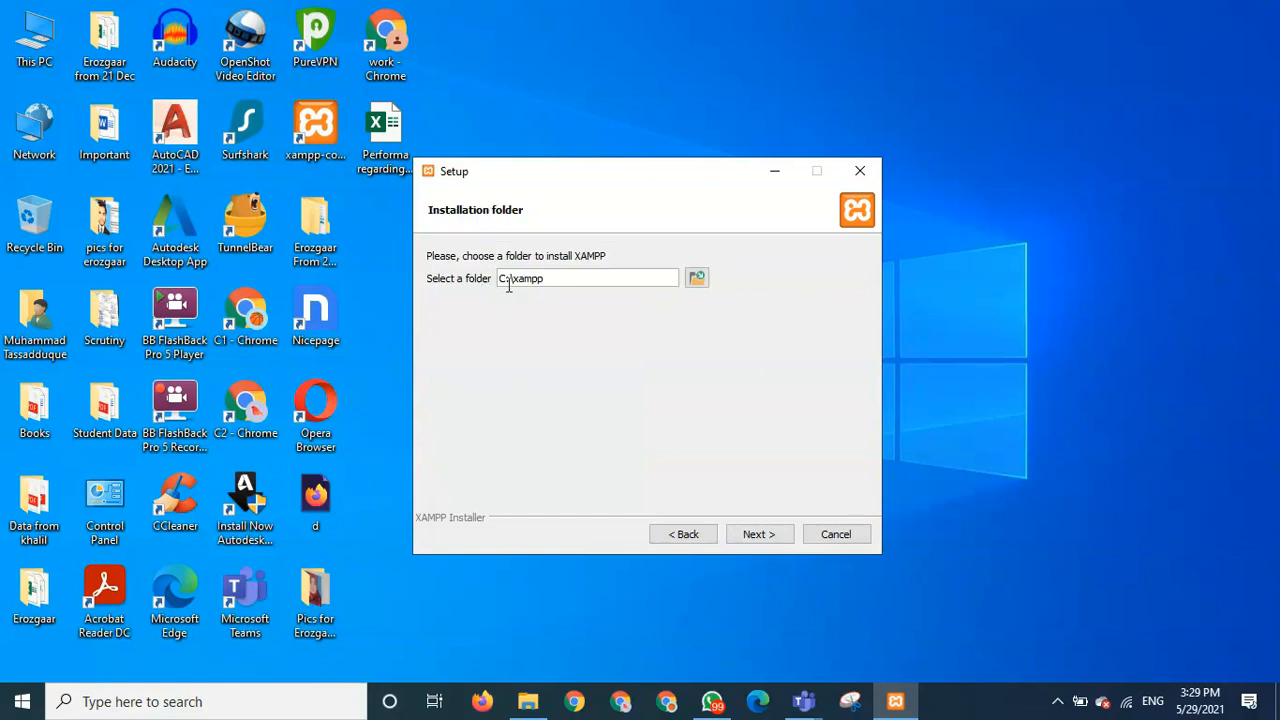
pyautogui.click(757, 537)
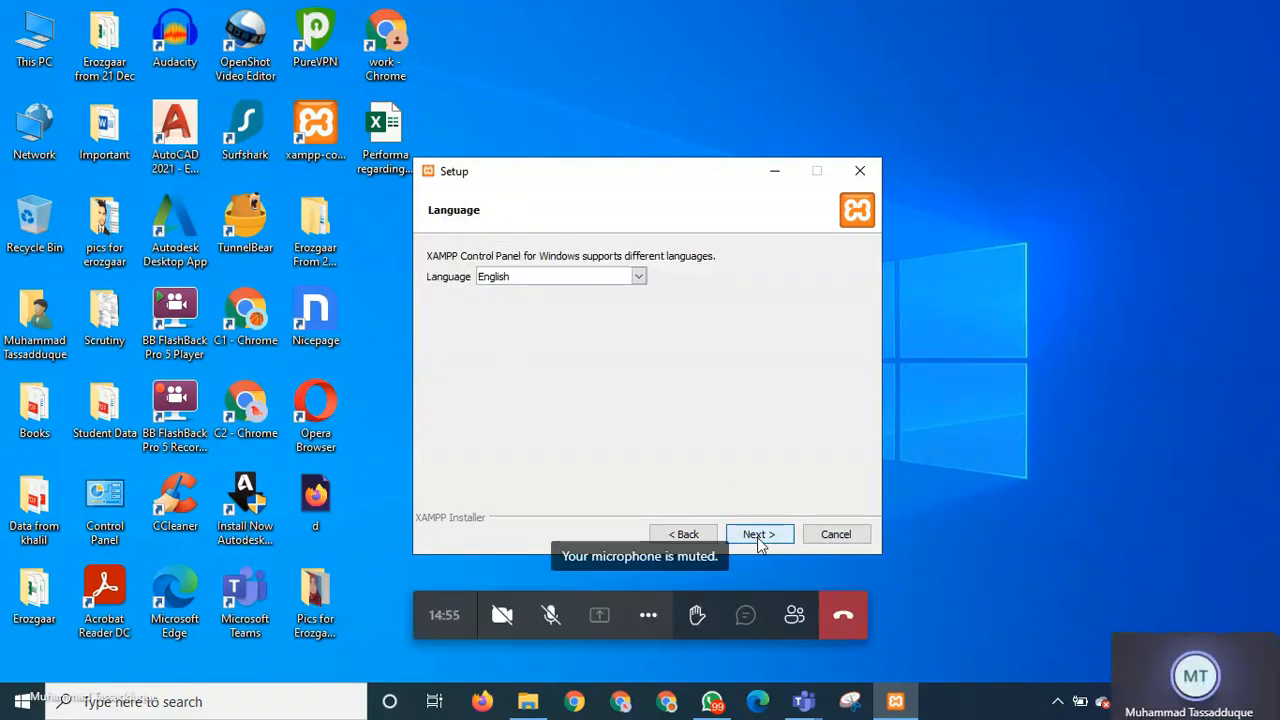
pyautogui.click(757, 534)
pyautogui.click(757, 534)
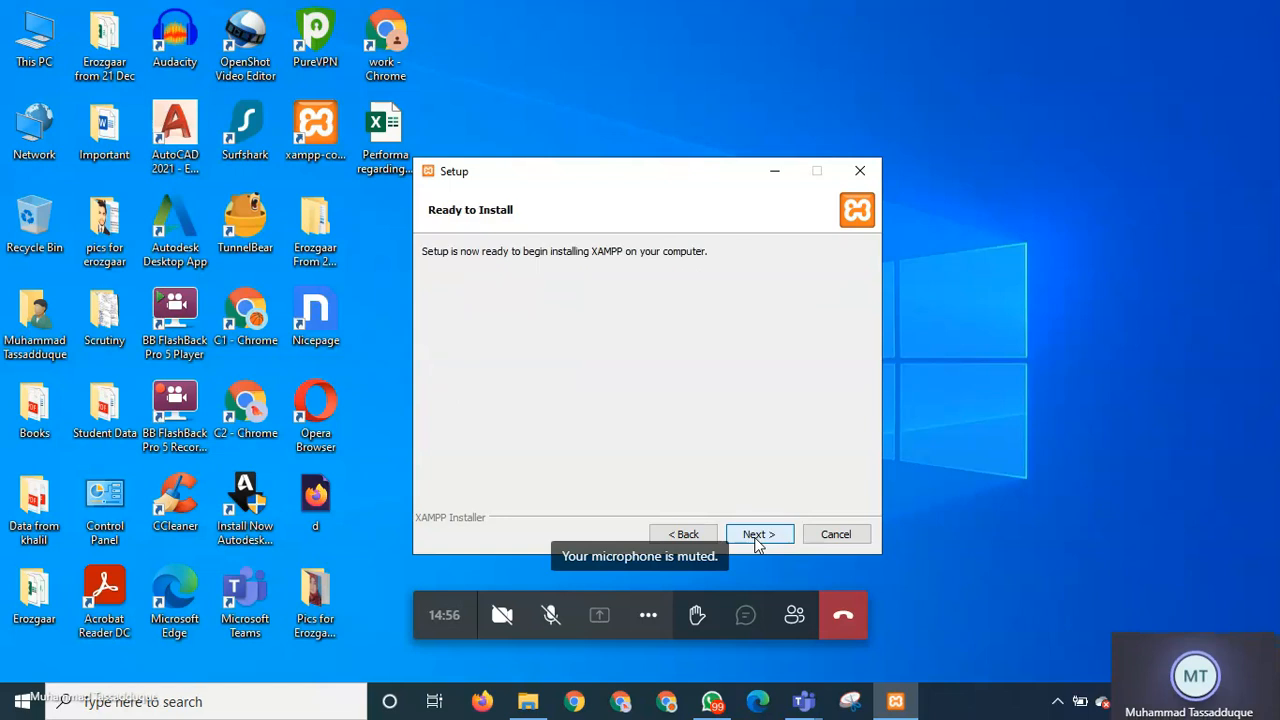
pyautogui.click(757, 536)
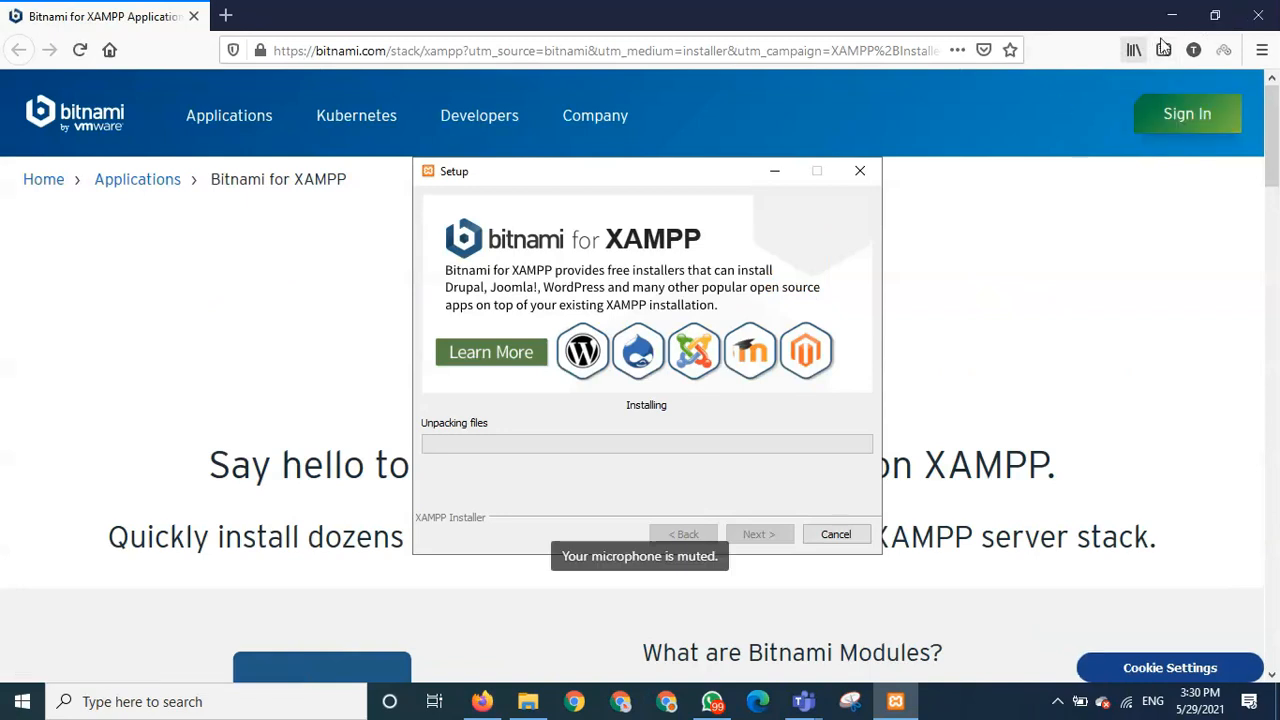
# - Close the Bitnami for XAMPP page in Firefox while the installation finishes
pyautogui.click(1257, 15)
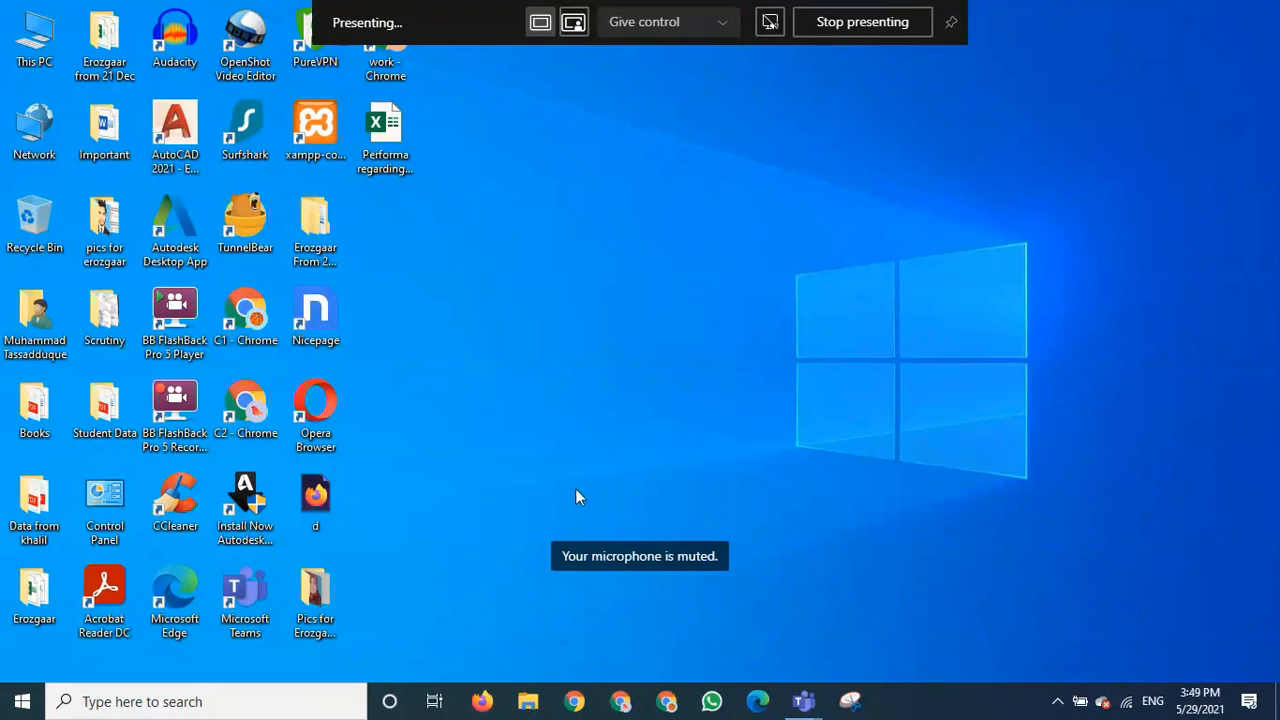
# - Browse through This PC to C:\xampp and launch xampp-control
pyautogui.click(30, 40)
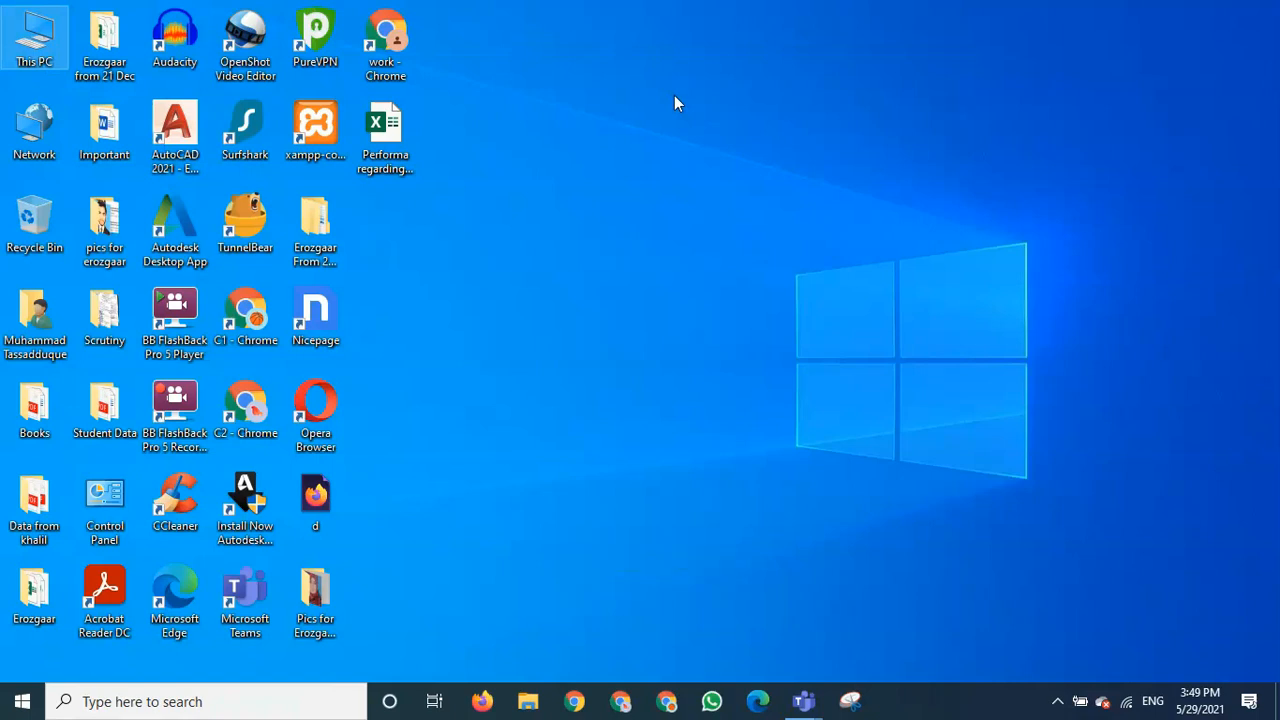
pyautogui.doubleClick(34, 40)
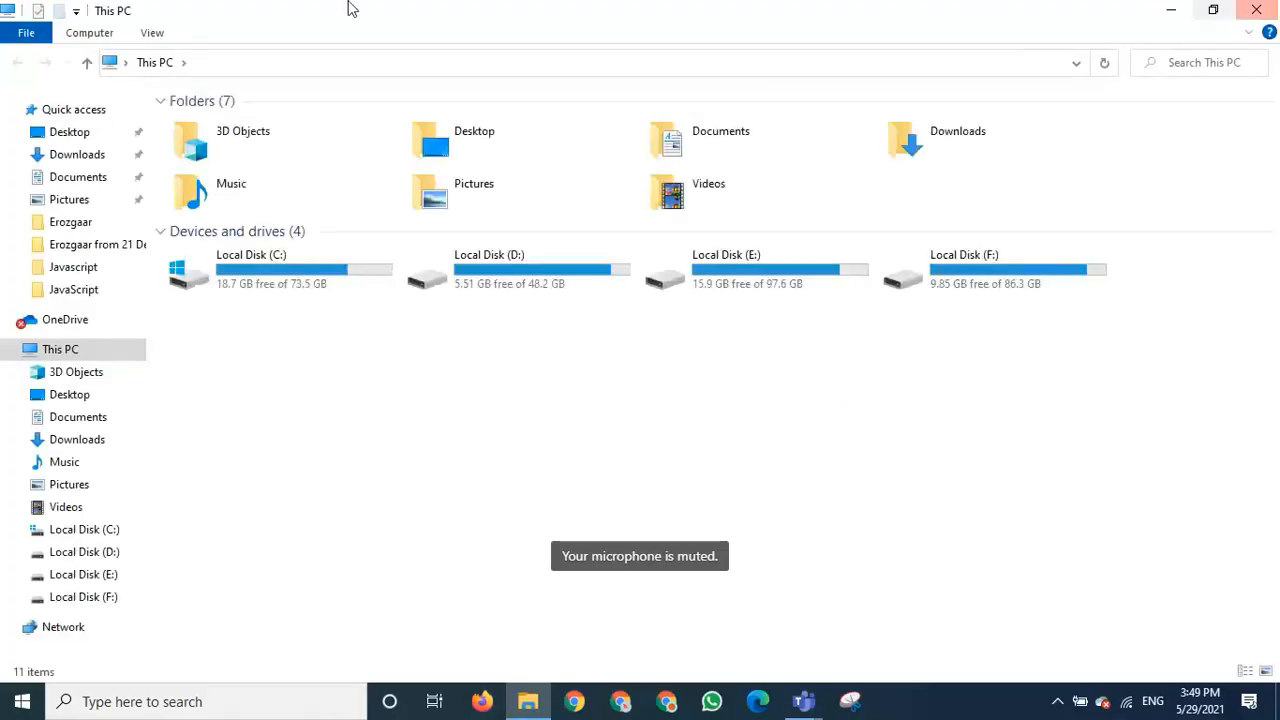
pyautogui.click(297, 257)
pyautogui.doubleClick(297, 256)
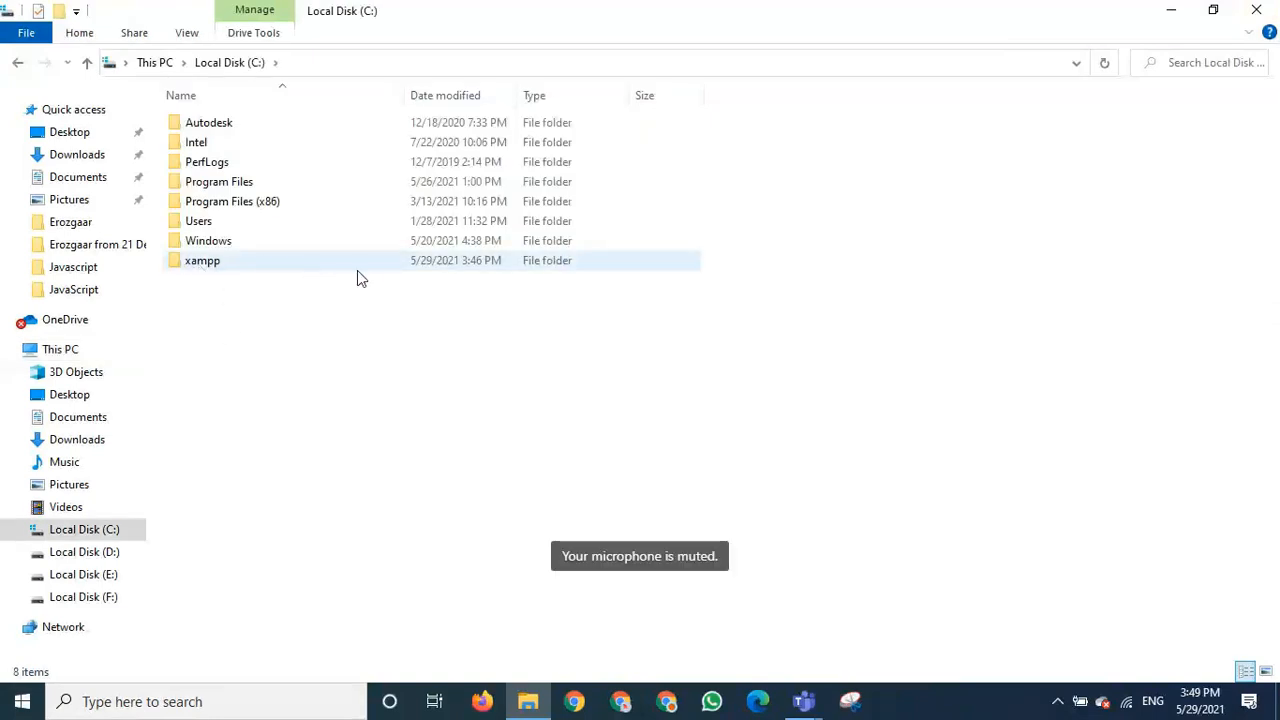
pyautogui.doubleClick(211, 266)
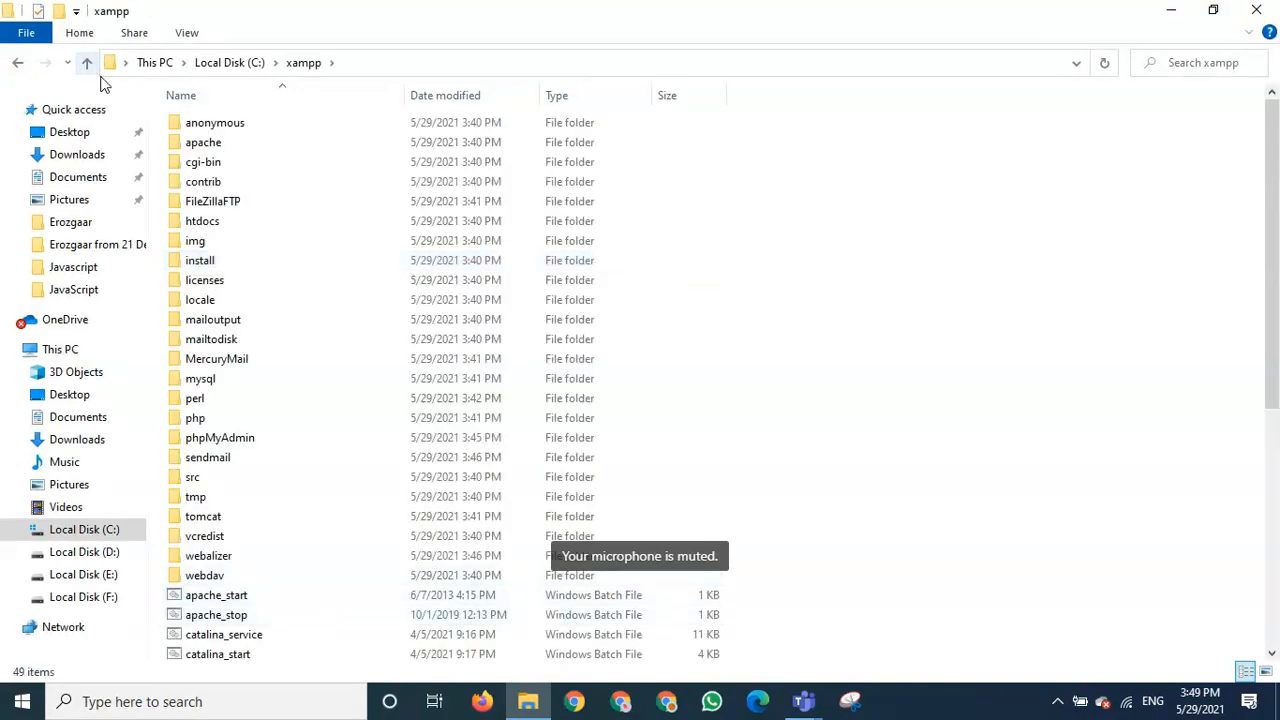
pyautogui.scroll(-7, 870, 450)
pyautogui.scroll(-1, 870, 450)
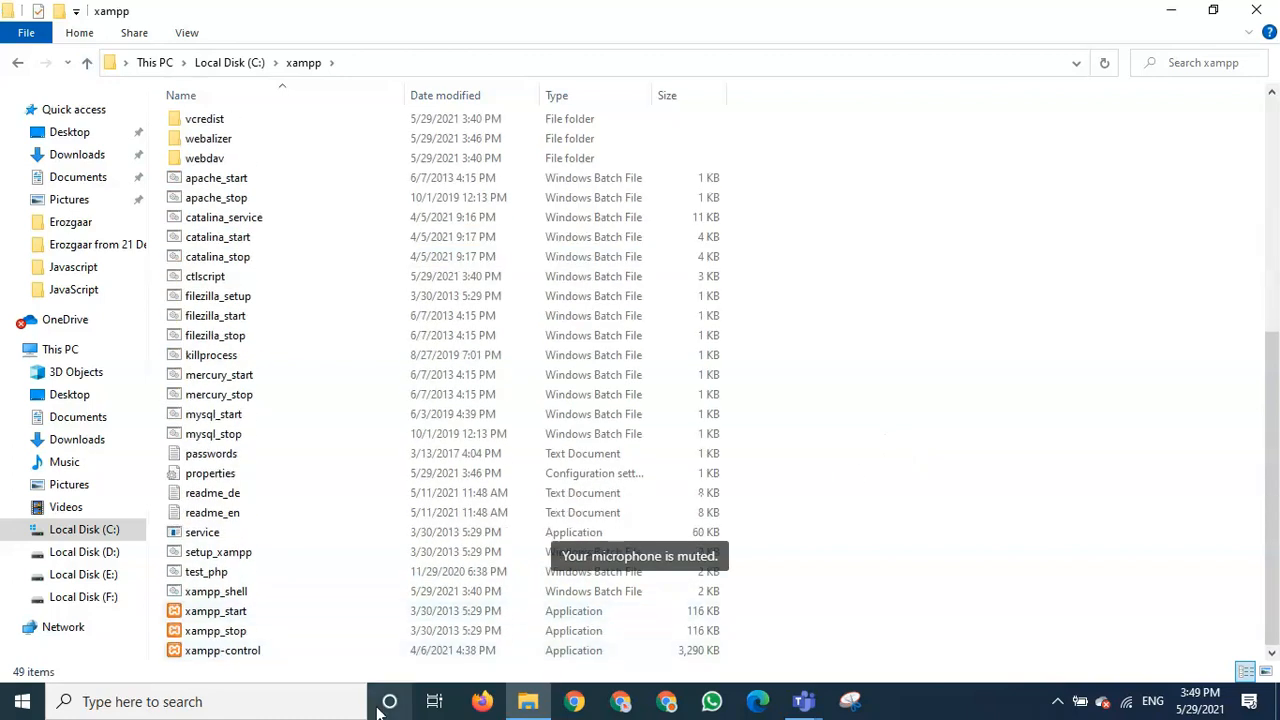
pyautogui.doubleClick(258, 652)
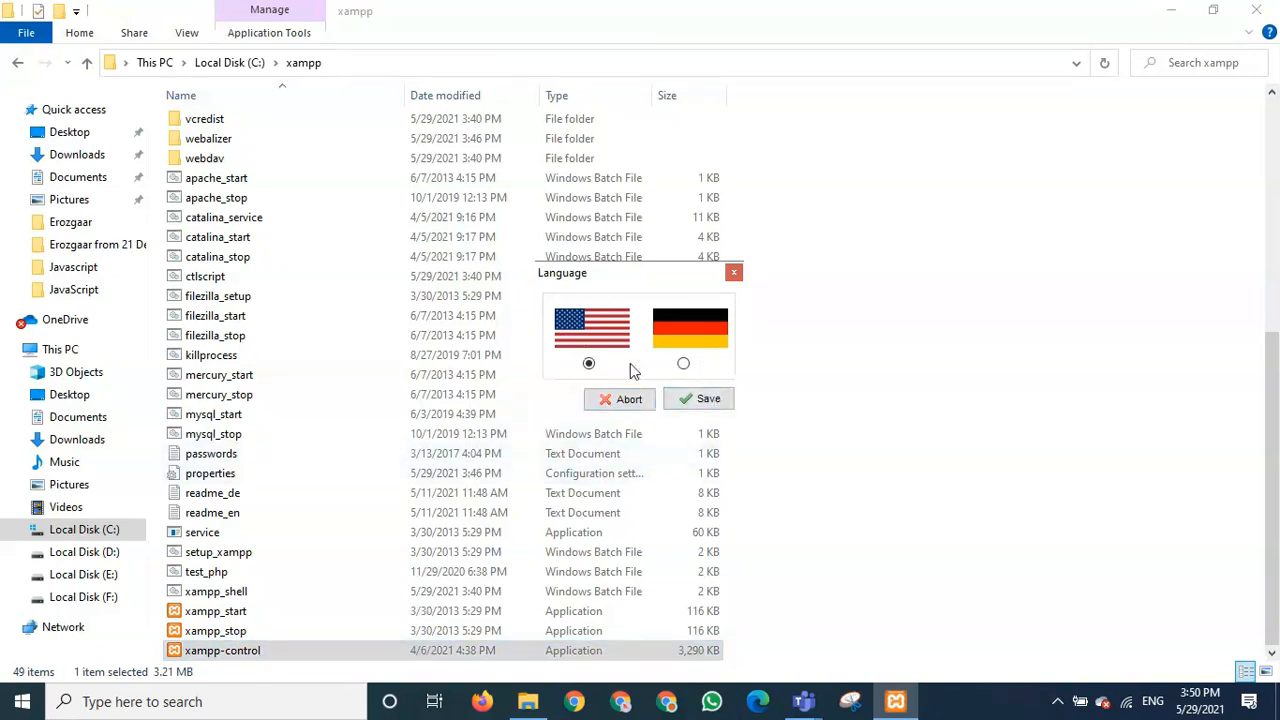
# - Save English as the language and bring up the XAMPP Control Panel v3.3.0 window
pyautogui.click(695, 404)
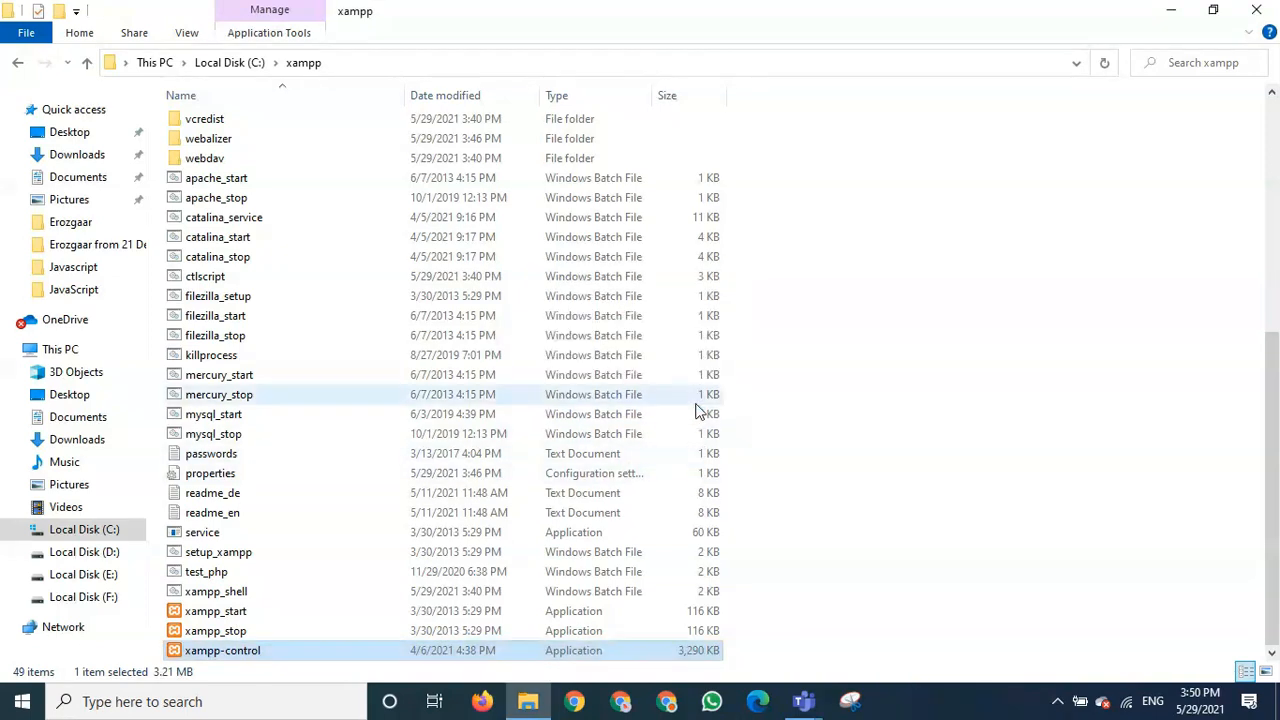
pyautogui.doubleClick(237, 653)
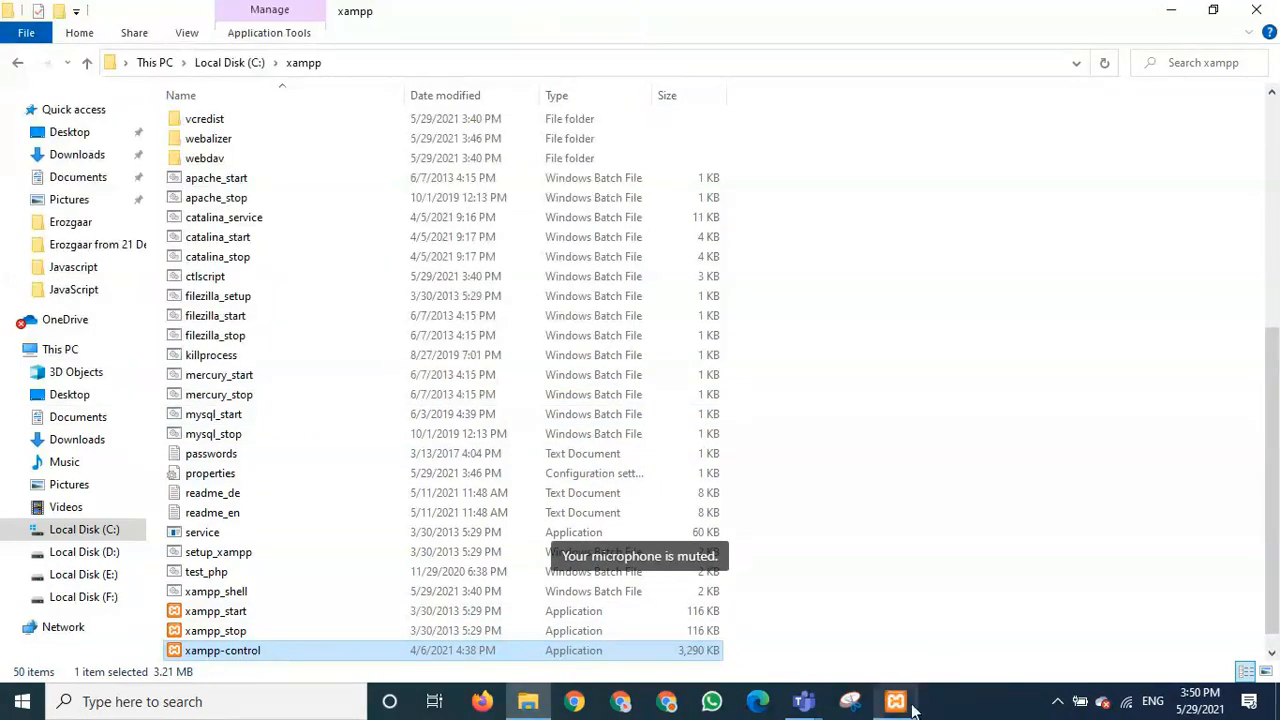
pyautogui.click(908, 706)
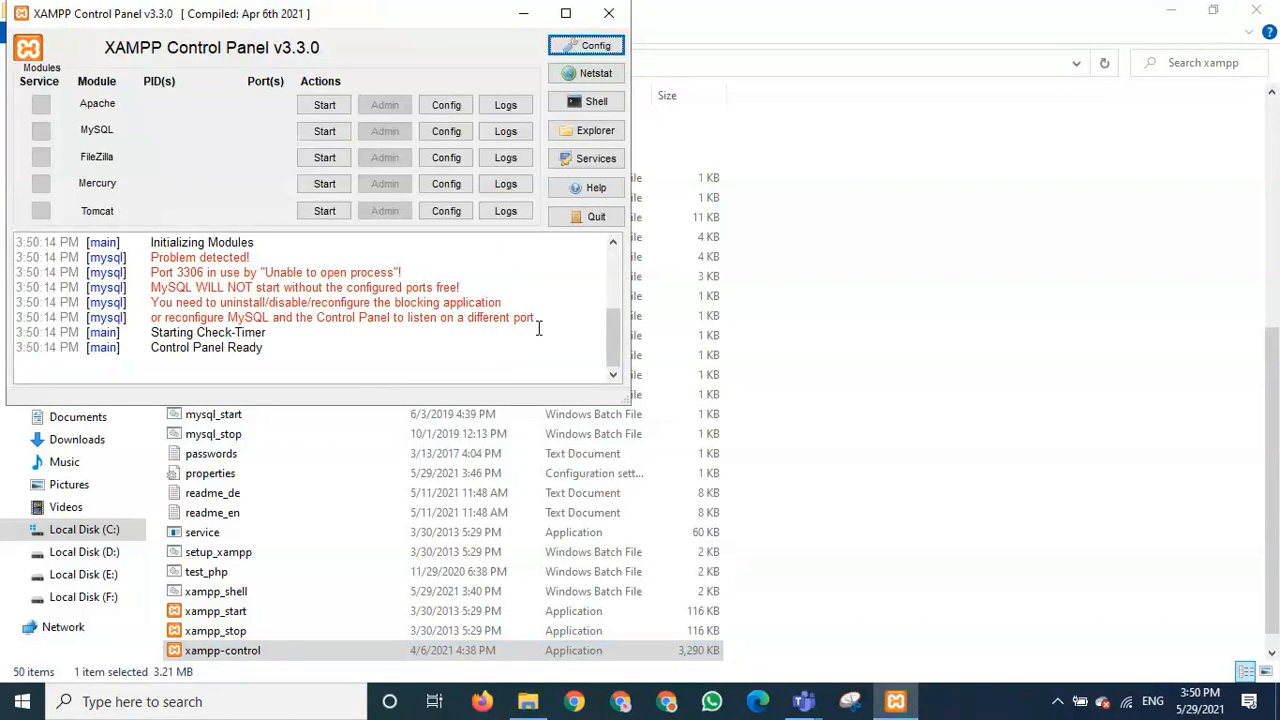
pyautogui.click(1170, 11)
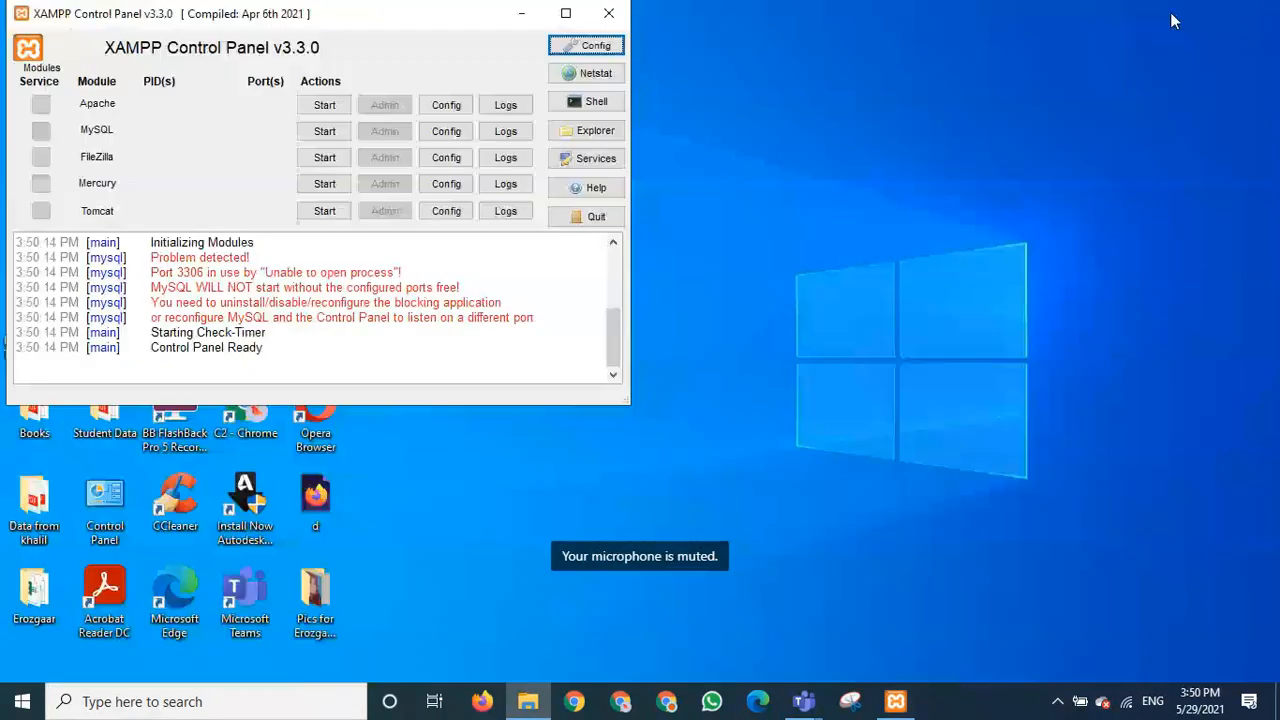
pyautogui.click(906, 704)
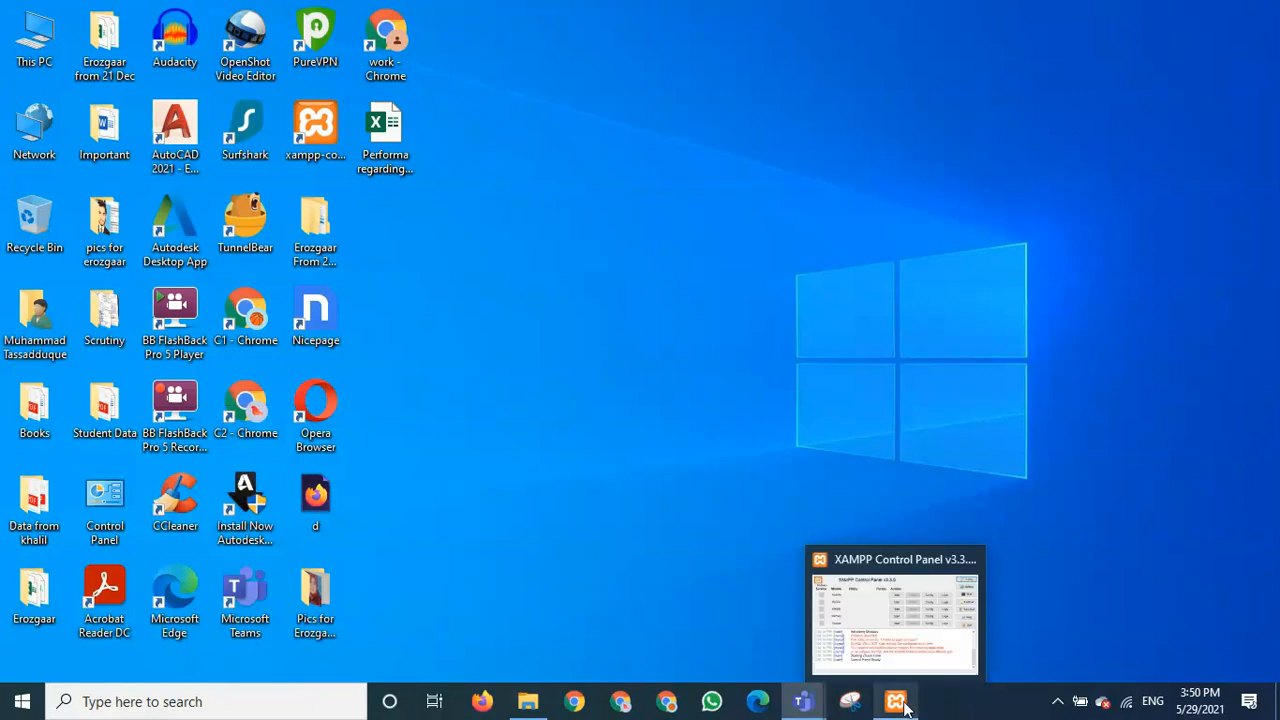
pyautogui.click(895, 701)
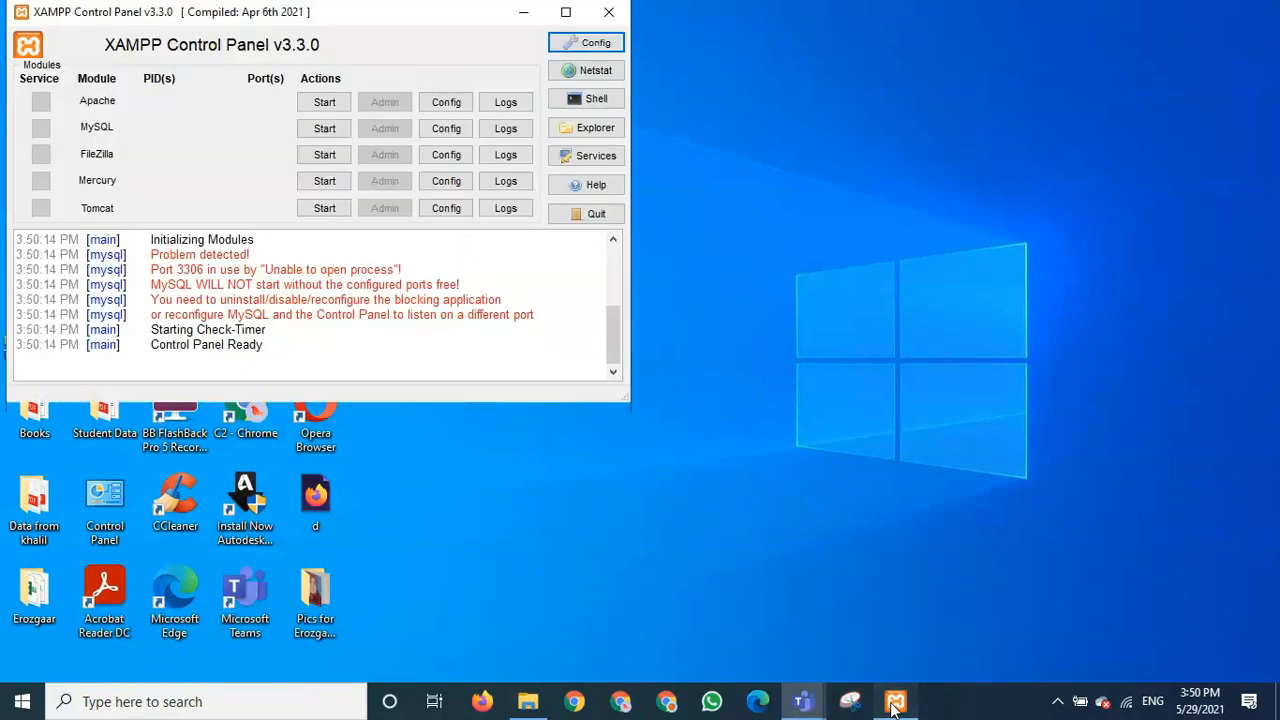
pyautogui.click(537, 699)
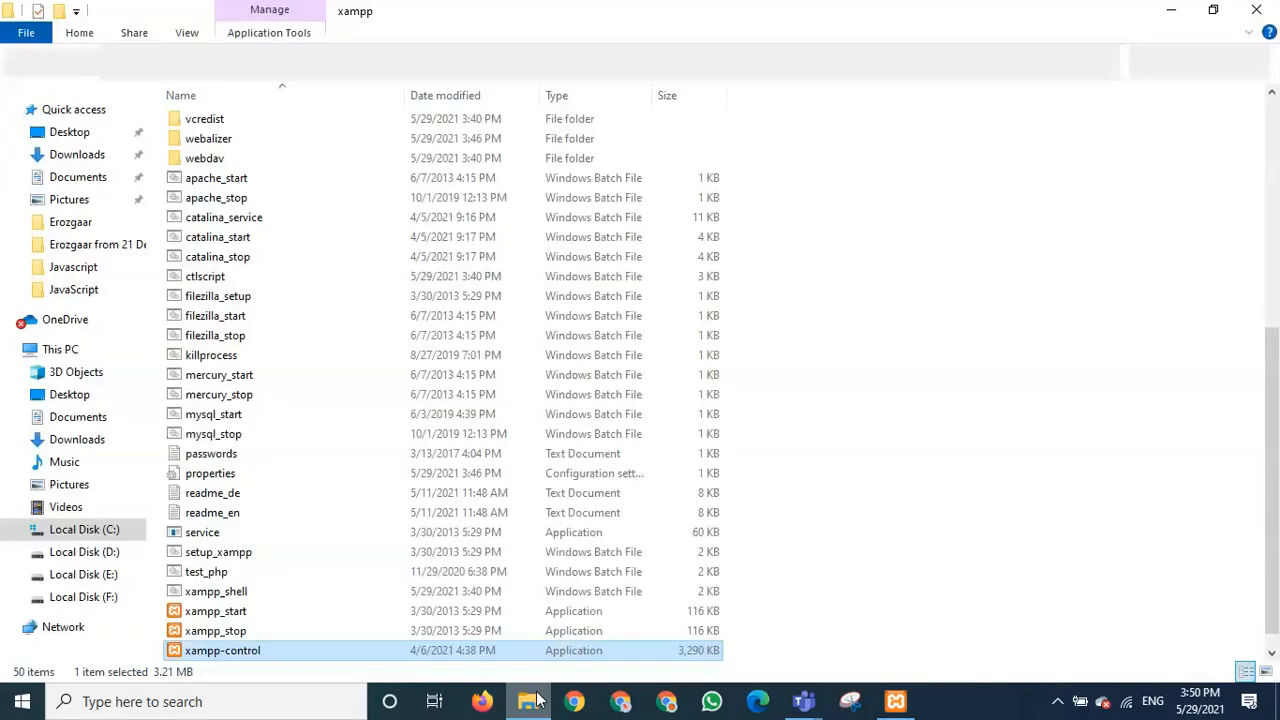
pyautogui.click(88, 63)
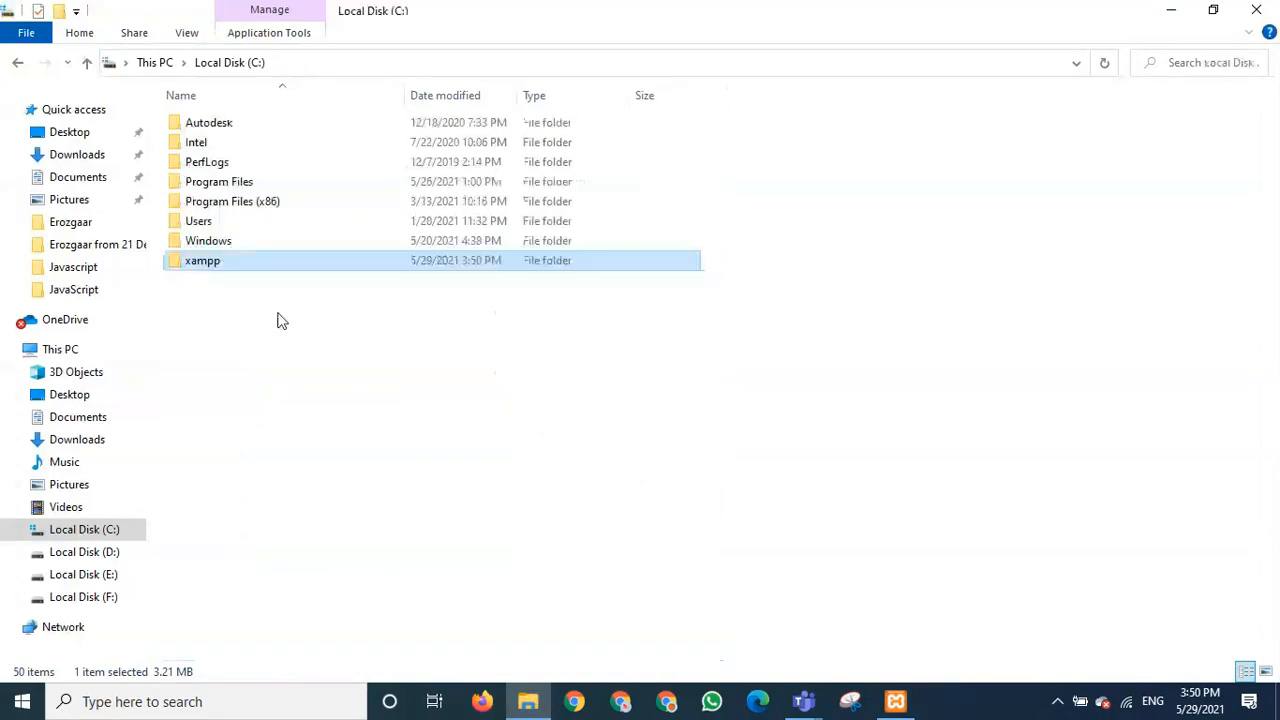
pyautogui.doubleClick(183, 263)
pyautogui.scroll(-6, 323, 420)
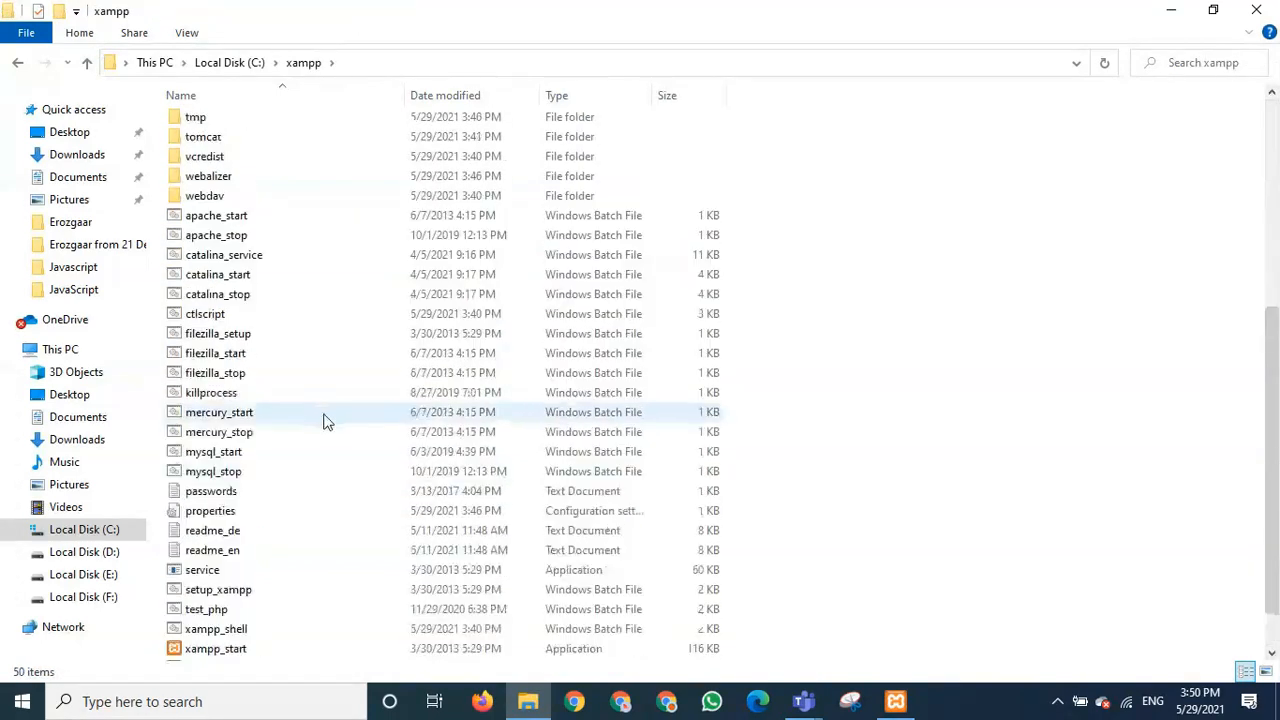
pyautogui.scroll(-1, 323, 420)
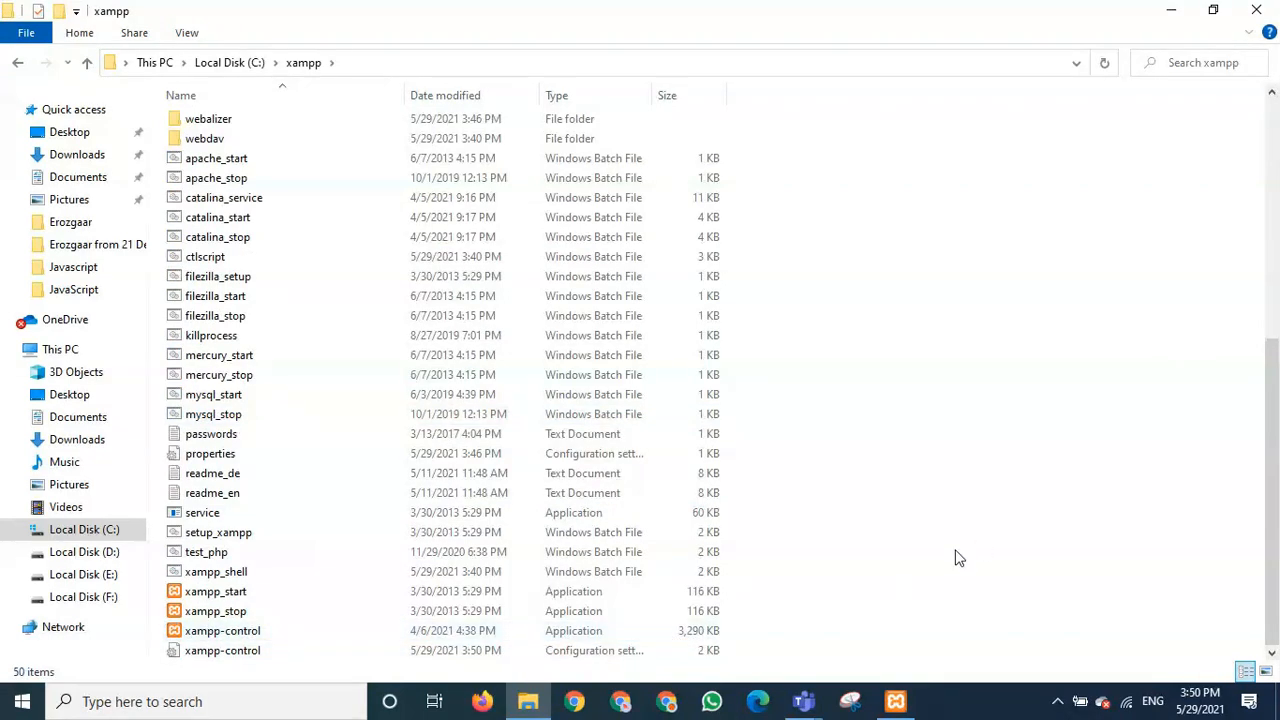
pyautogui.click(1171, 10)
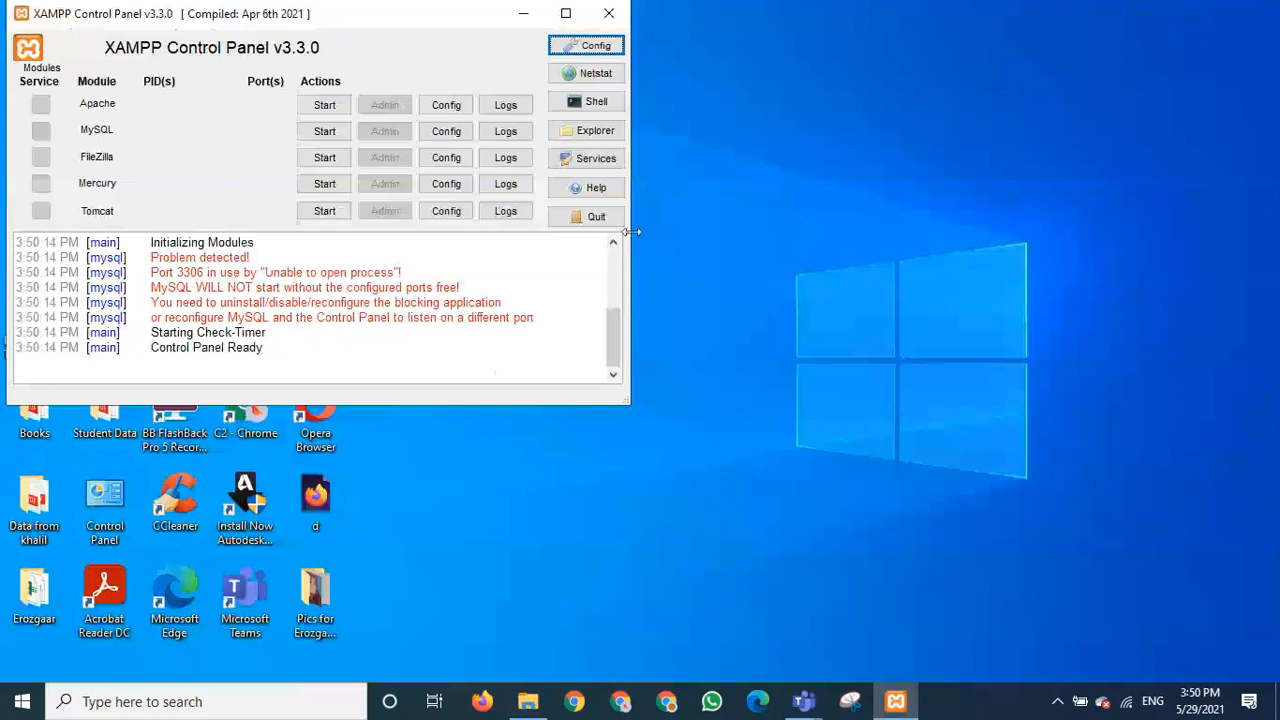
# - Start Apache on ports 80 and 443 and move the control panel toward the screen centre
pyautogui.click(324, 106)
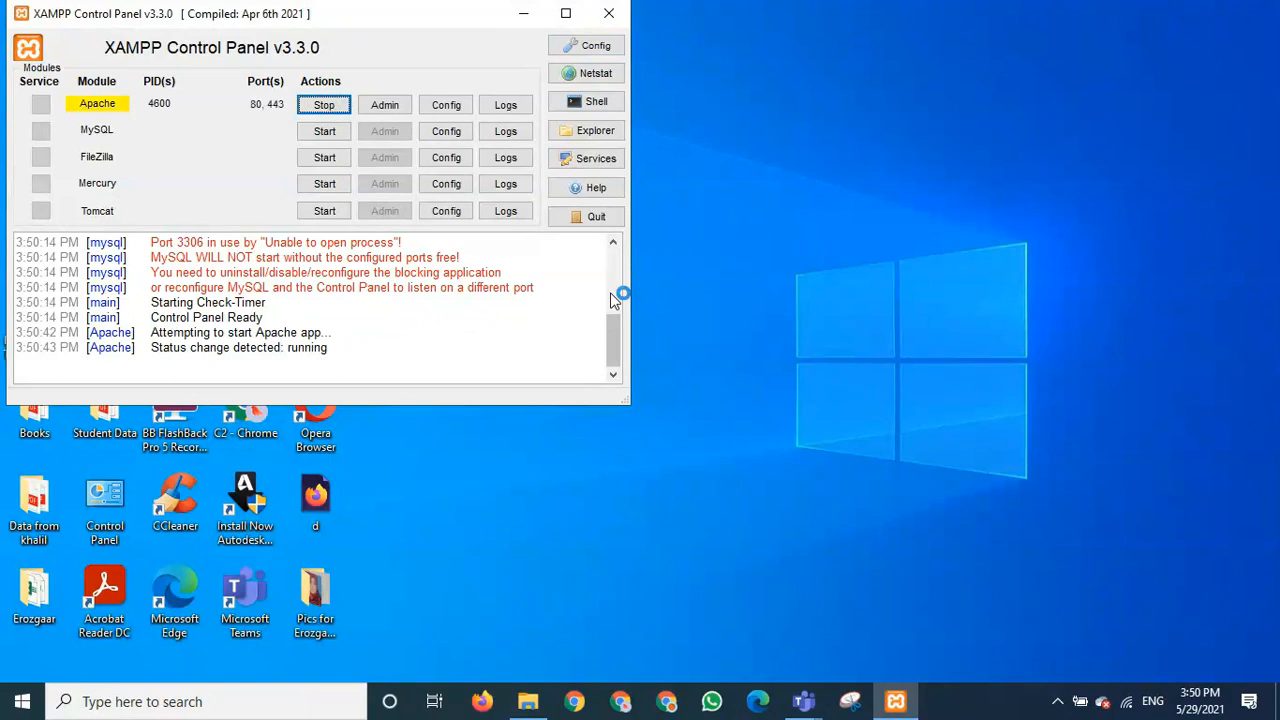
pyautogui.moveTo(378, 30); pyautogui.dragTo(532, 104)
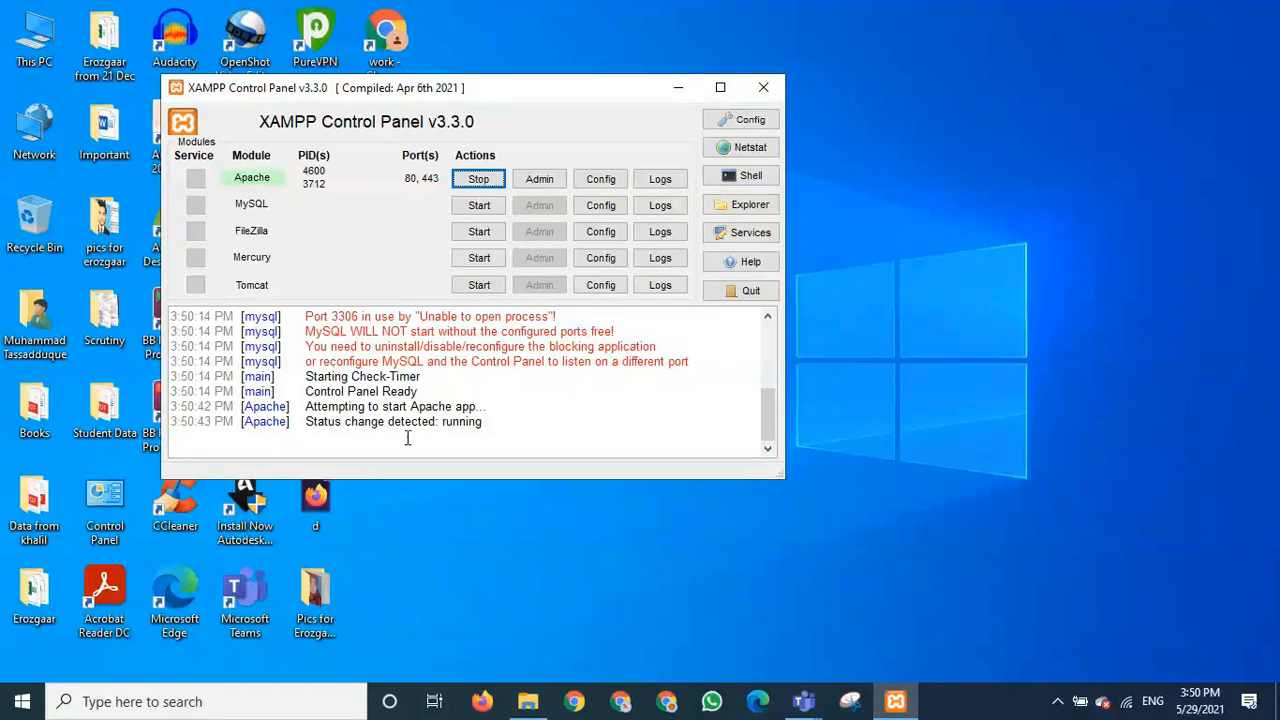
pyautogui.click(483, 702)
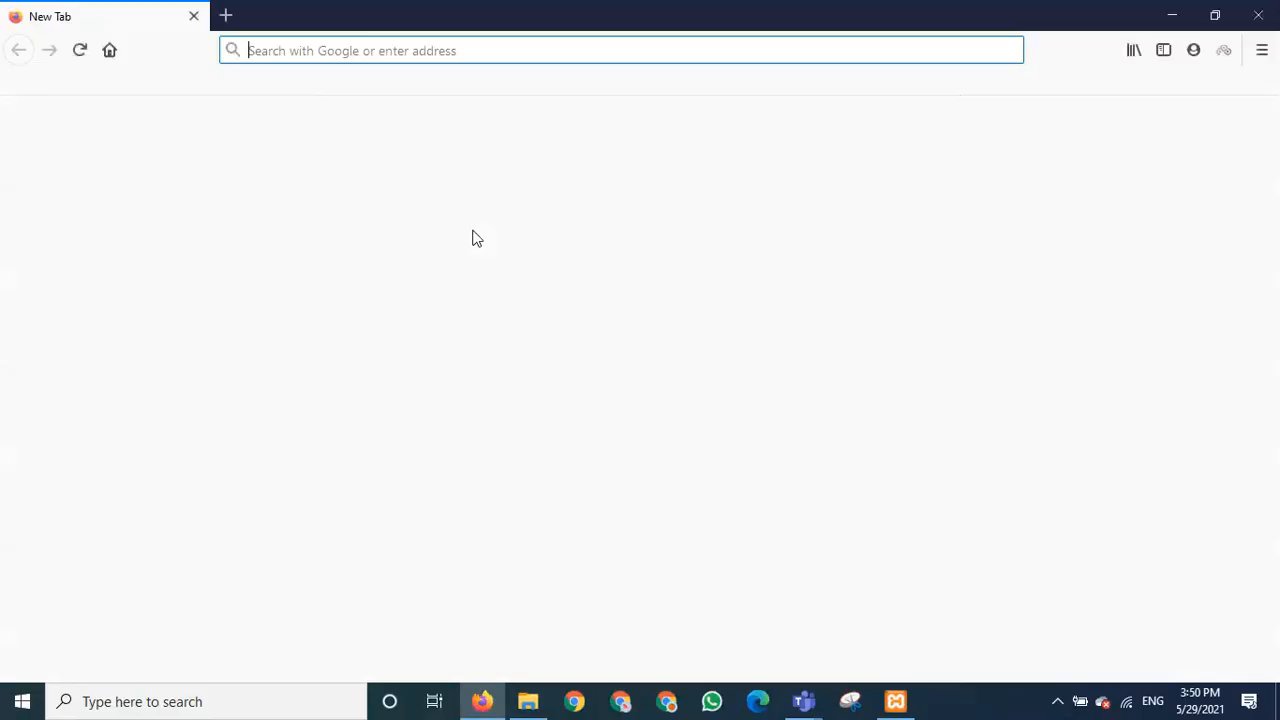
# - Load the XAMPP dashboard at localhost in Firefox, then hide the browser
pyautogui.write('loc')
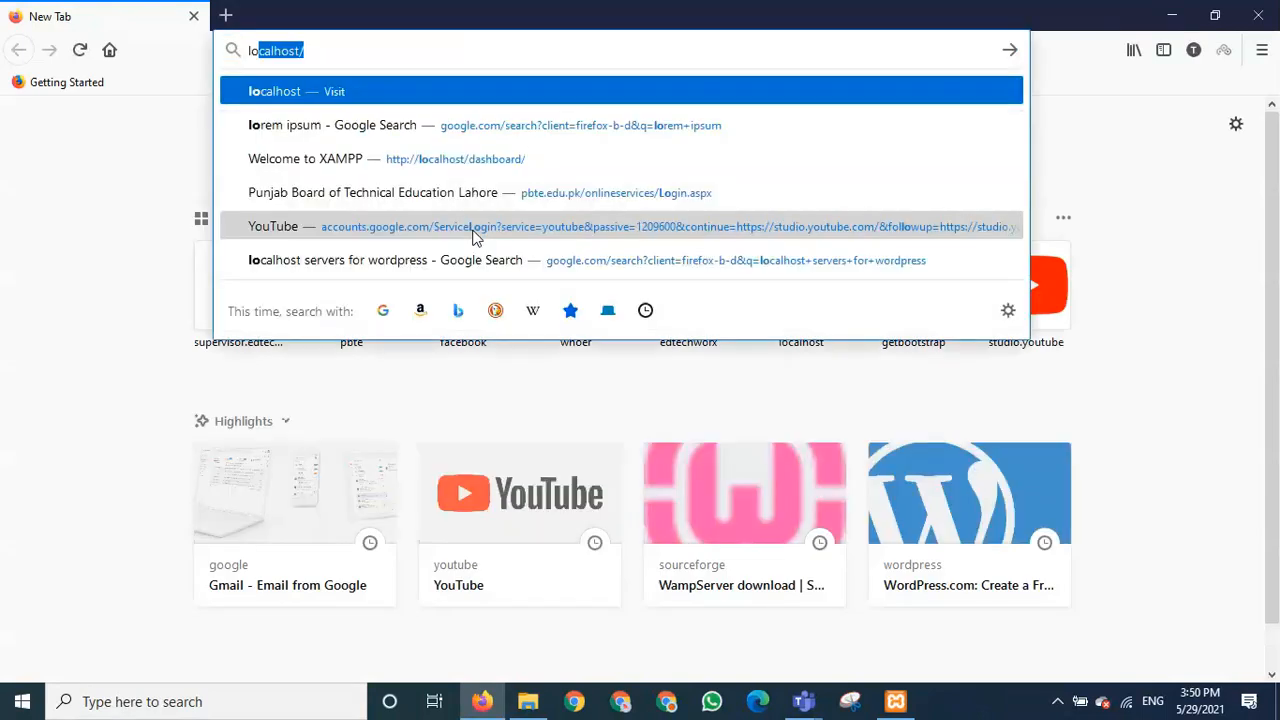
pyautogui.write('alhost')
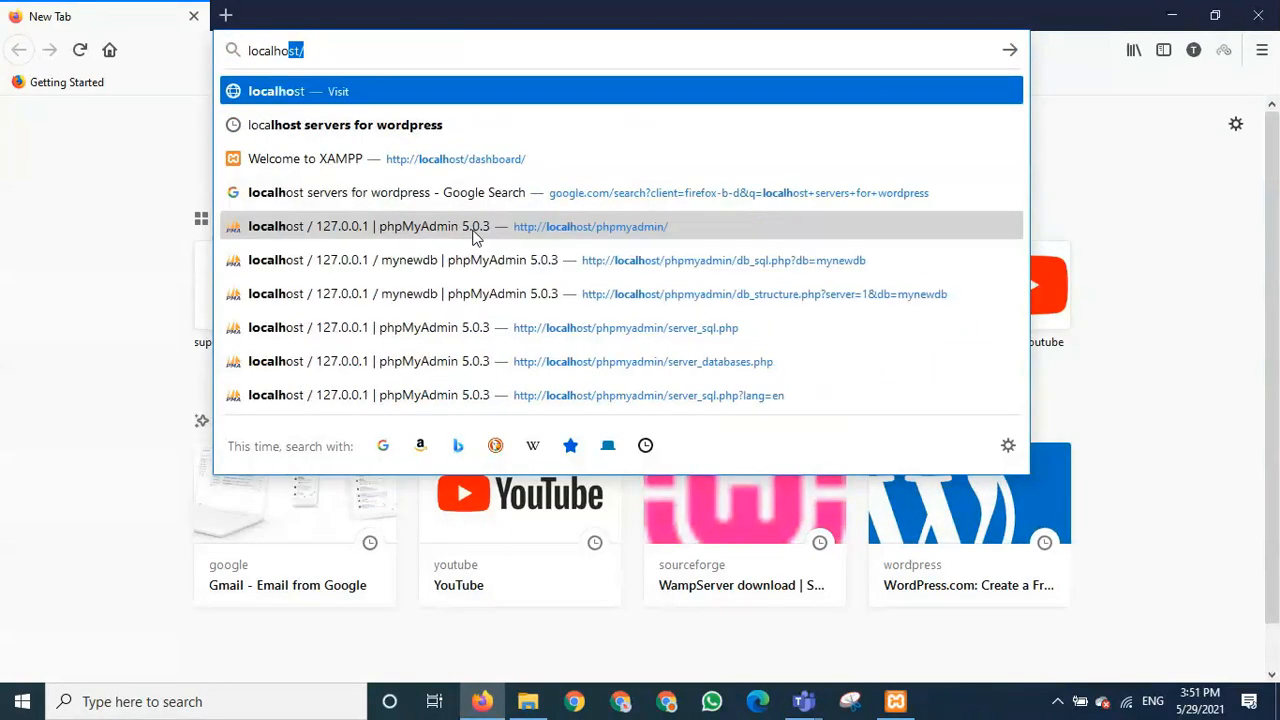
pyautogui.press('Return')
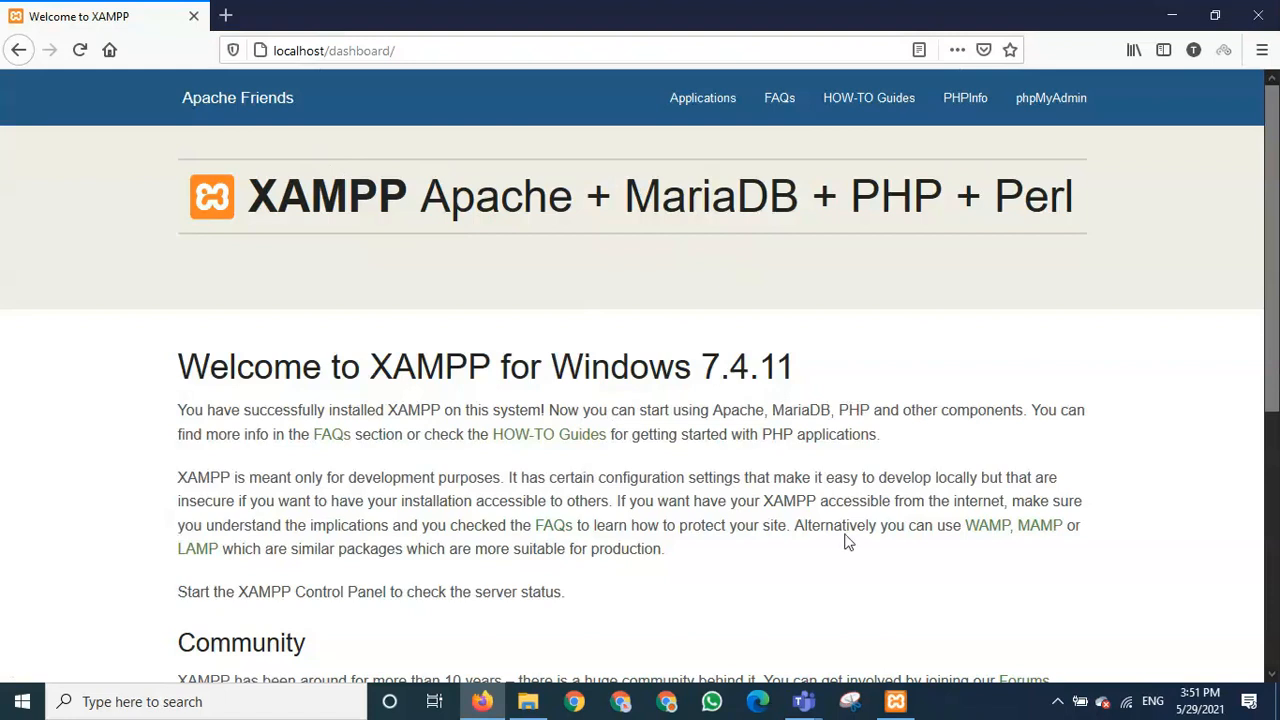
pyautogui.scroll(-5, 838, 541)
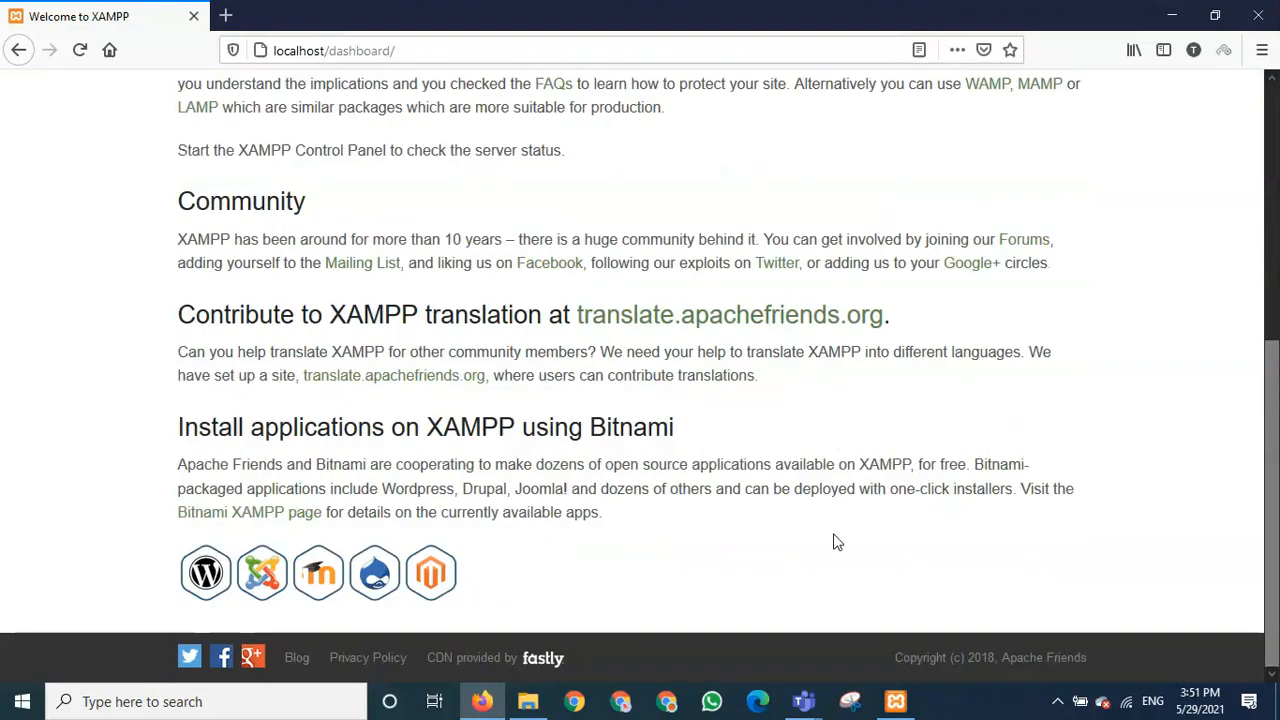
pyautogui.scroll(5, 838, 541)
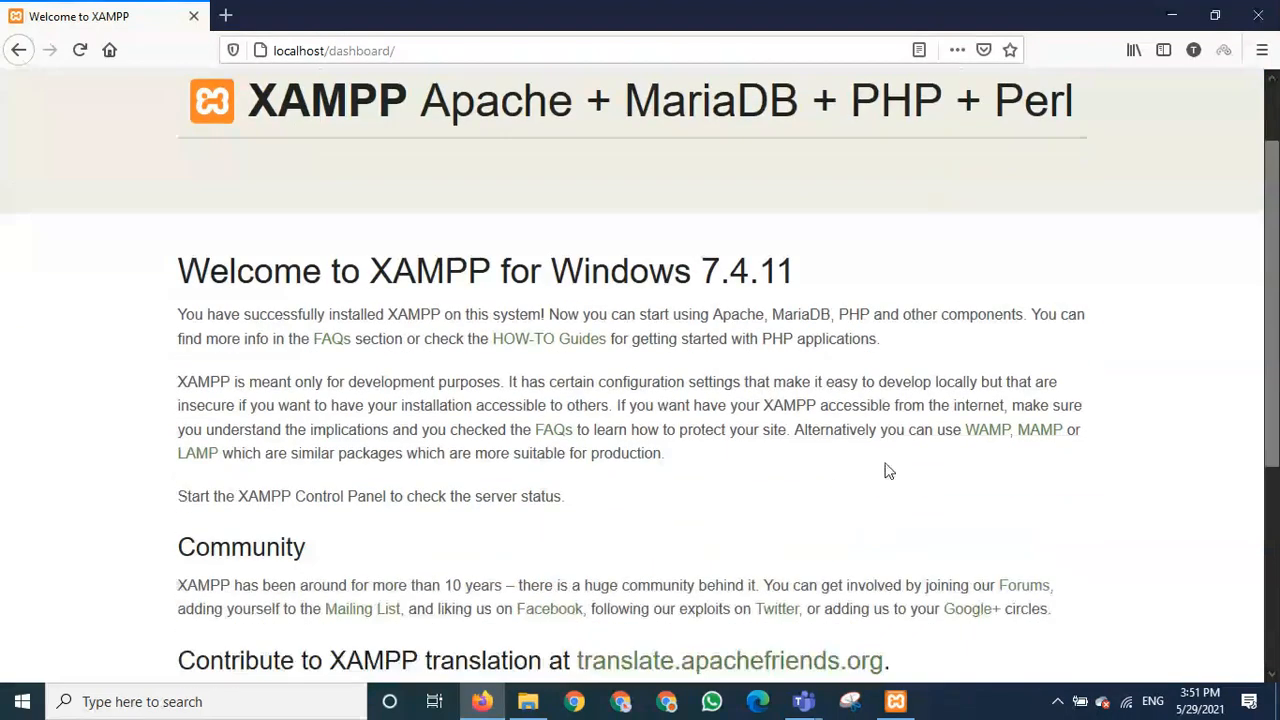
pyautogui.scroll(1, 885, 470)
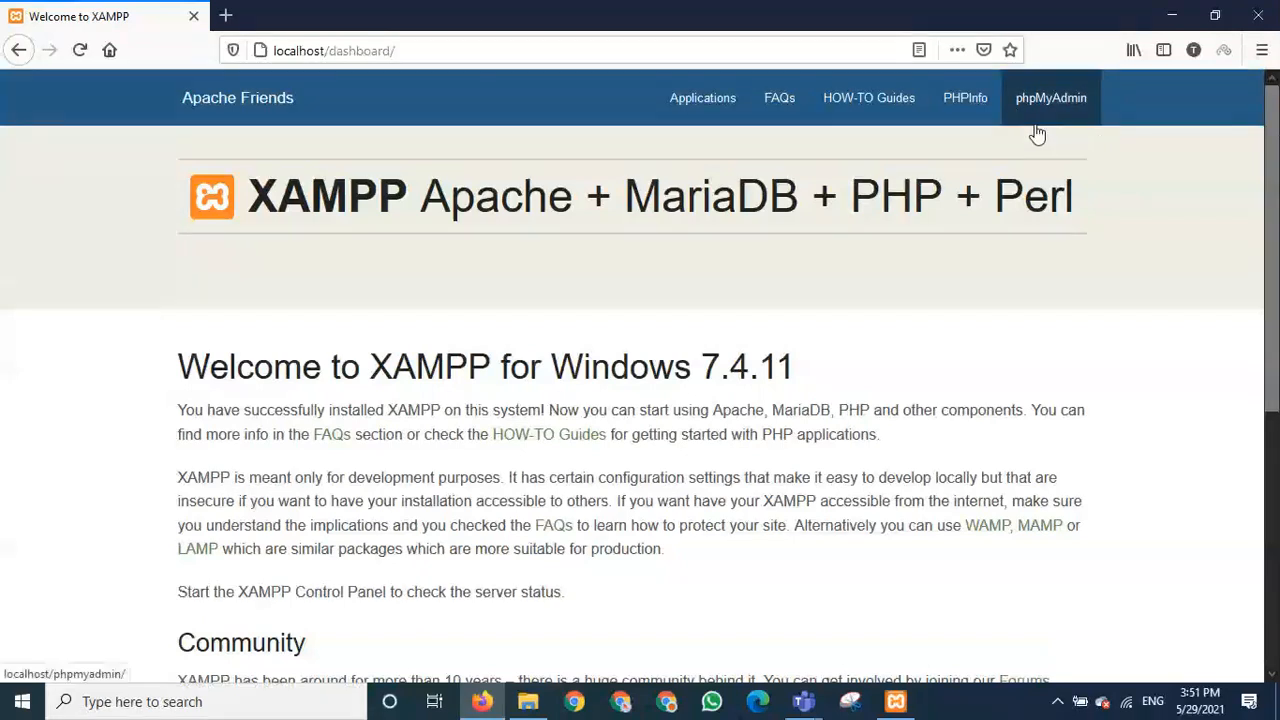
pyautogui.click(1172, 16)
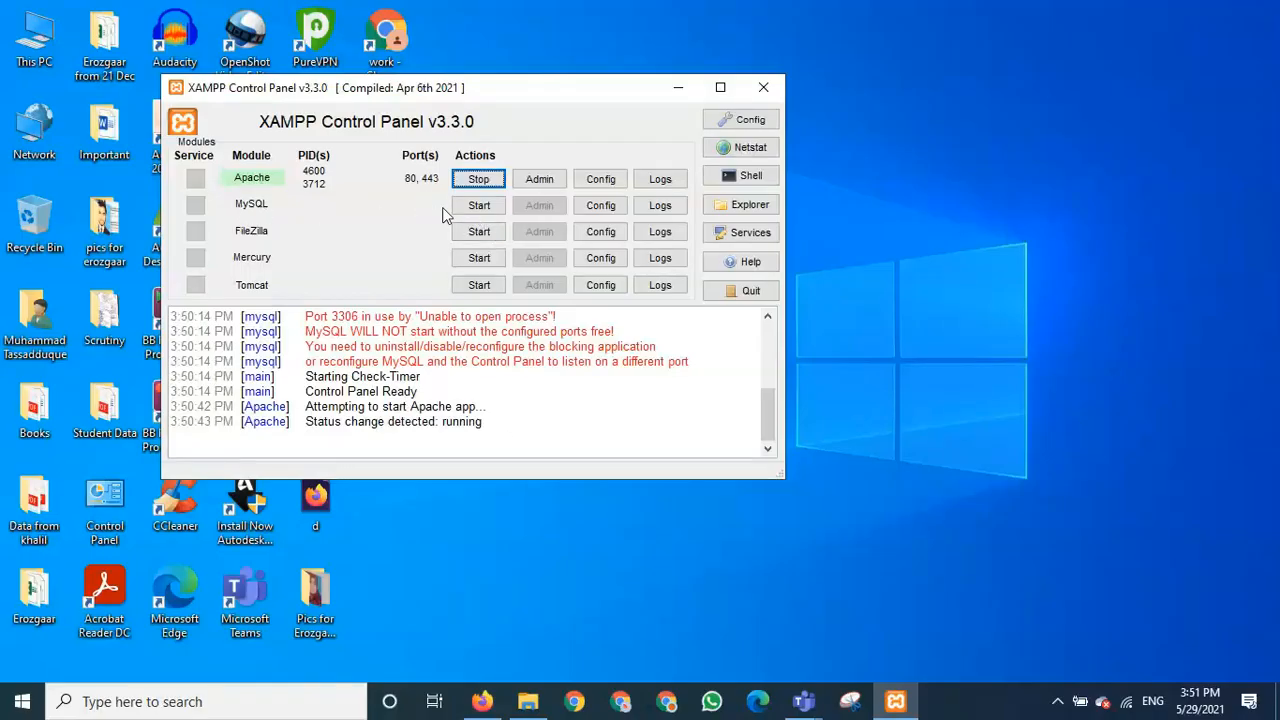
# - Try starting MySQL, which shuts down unexpectedly, then bring up the taskbar menu
pyautogui.click(474, 208)
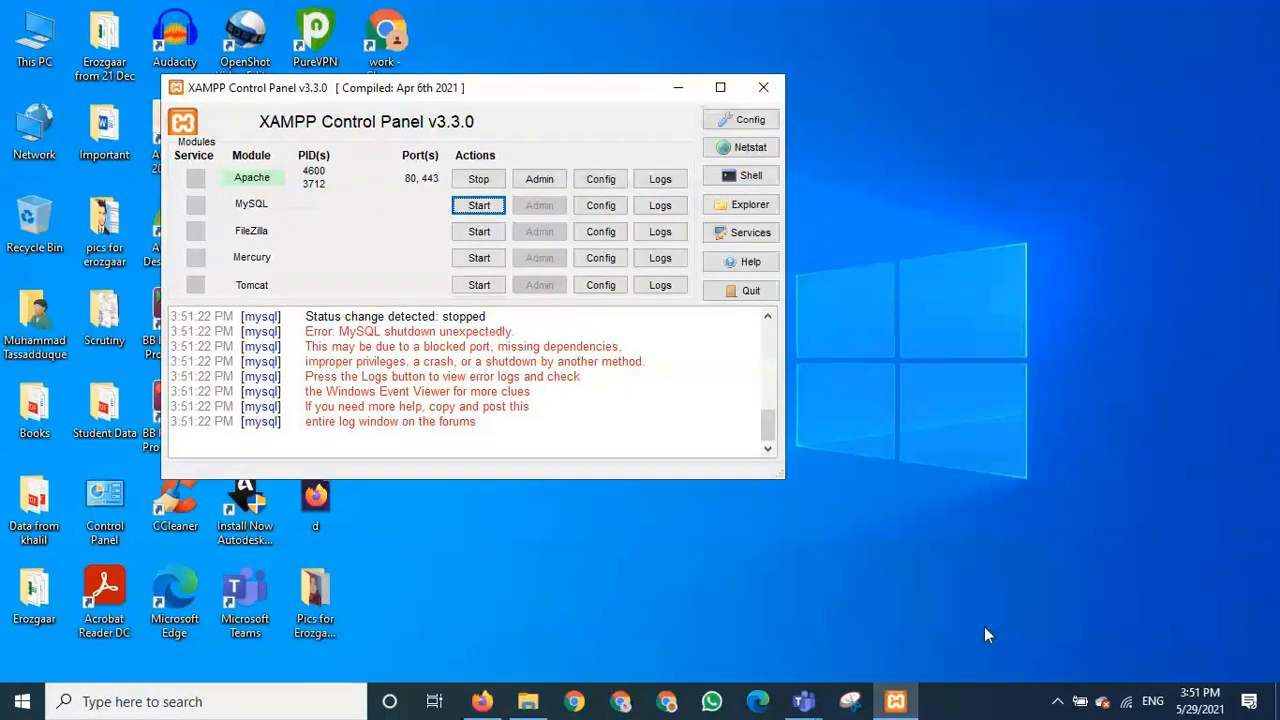
pyautogui.rightClick(958, 710)
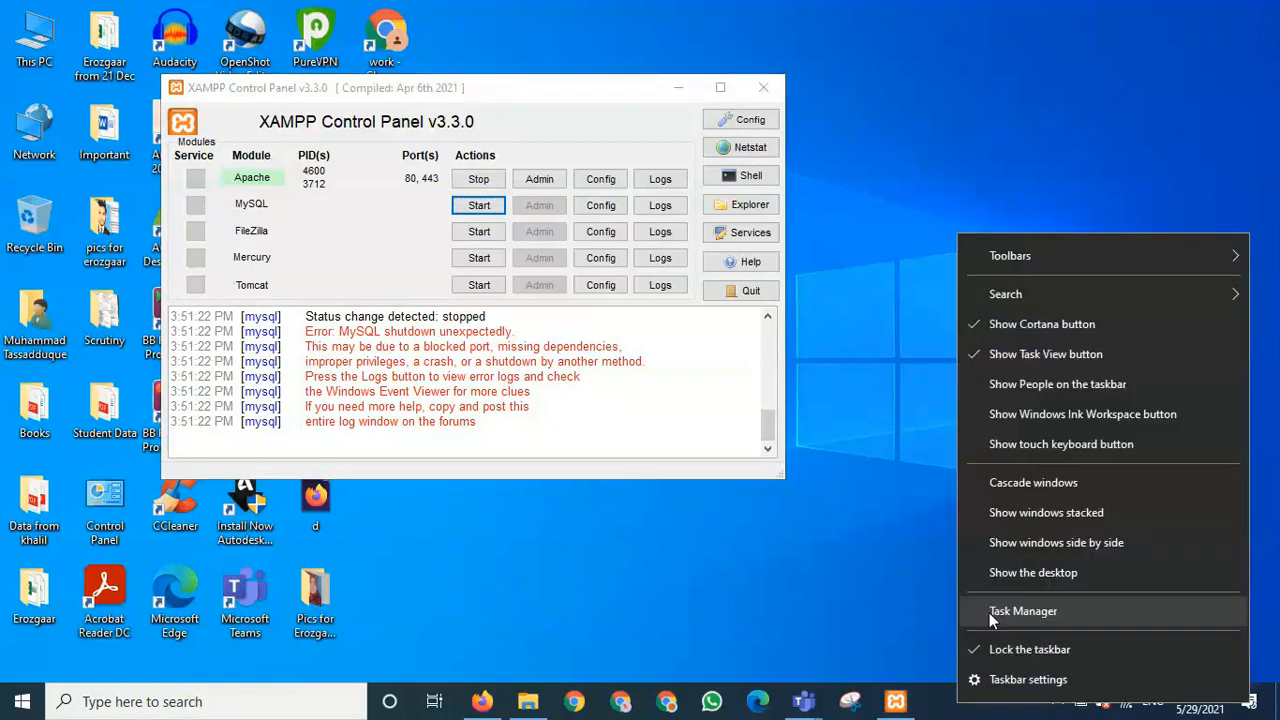
# - End the leftover mysqld process in Task Manager so MySQL can run on port 3306
pyautogui.click(1020, 611)
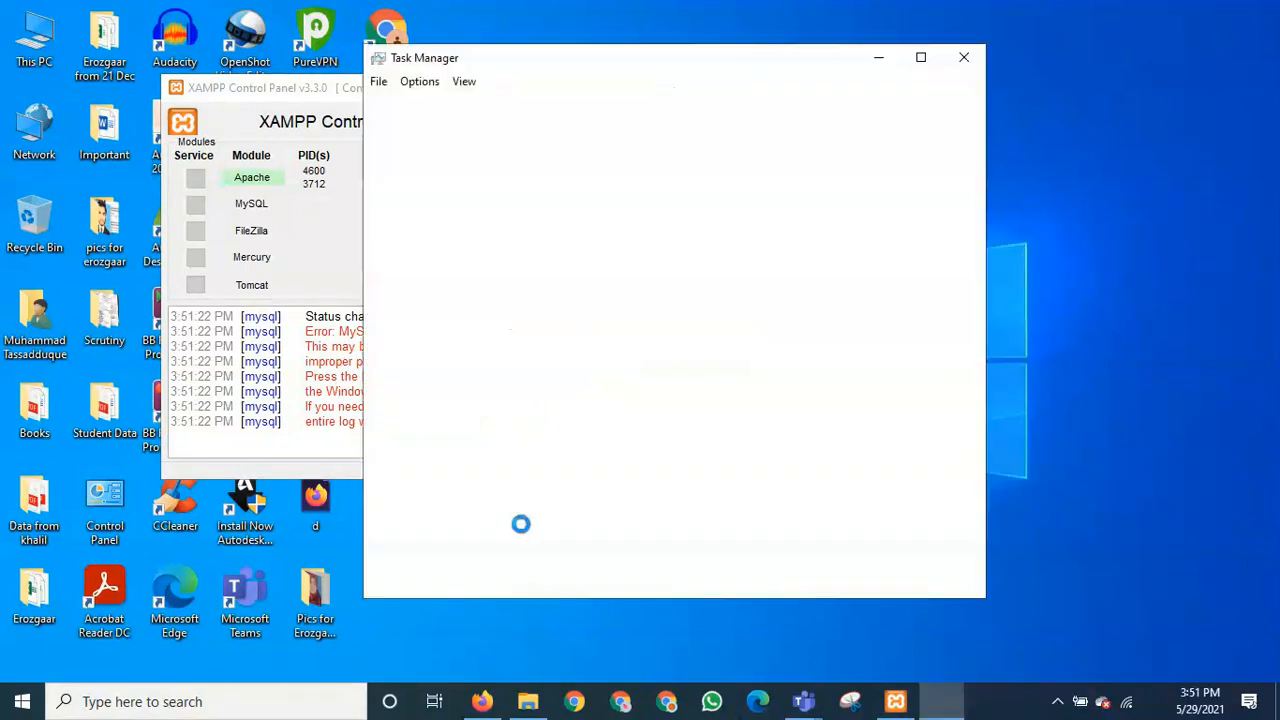
pyautogui.scroll(-3, 495, 465)
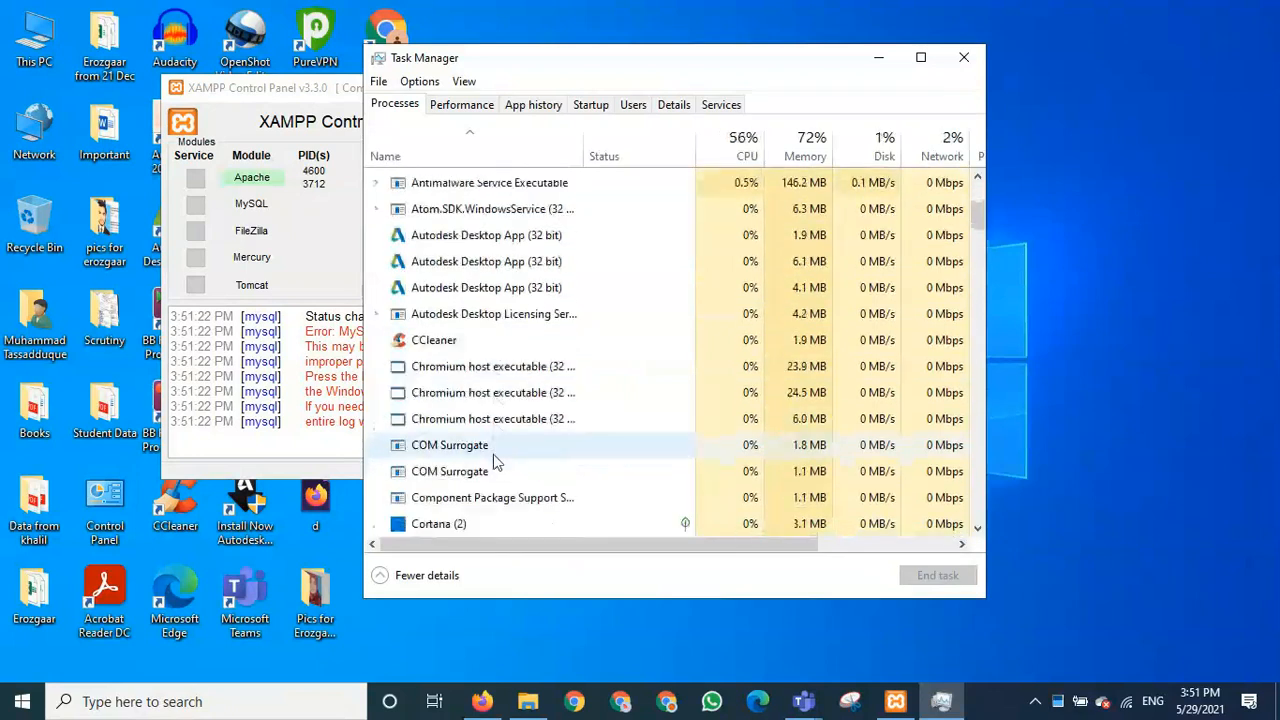
pyautogui.scroll(-2, 495, 462)
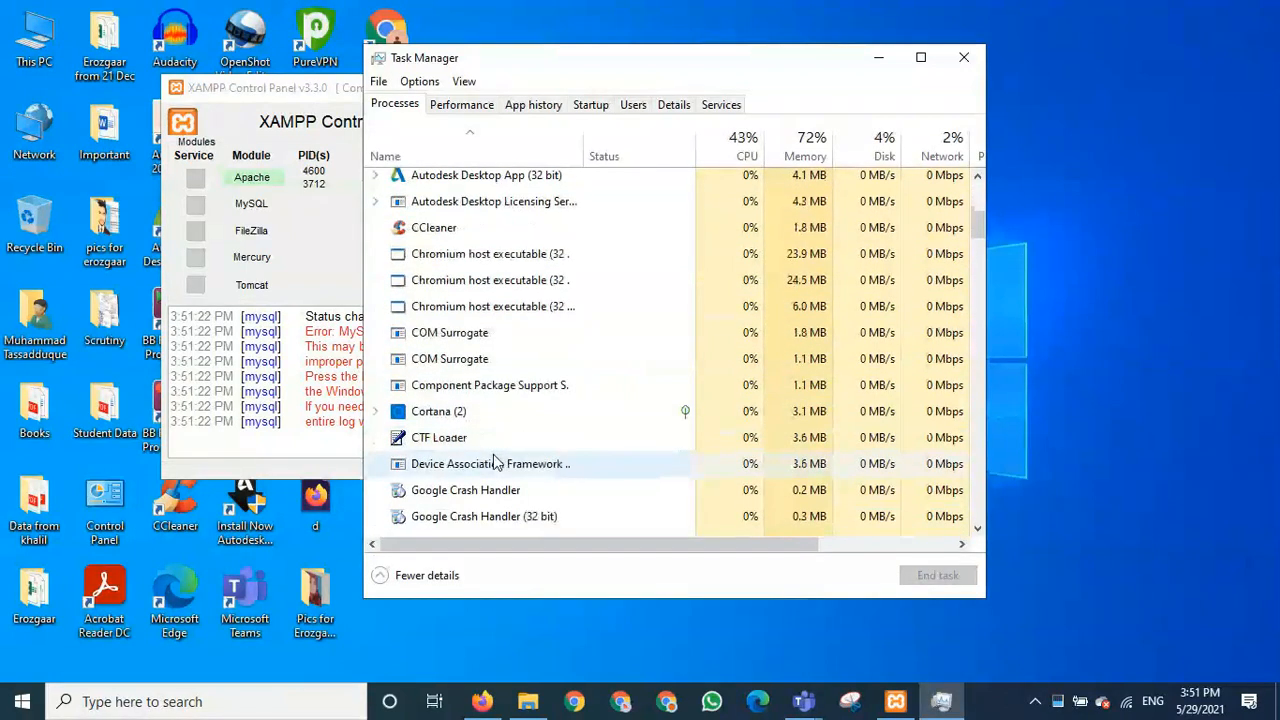
pyautogui.scroll(-1, 495, 462)
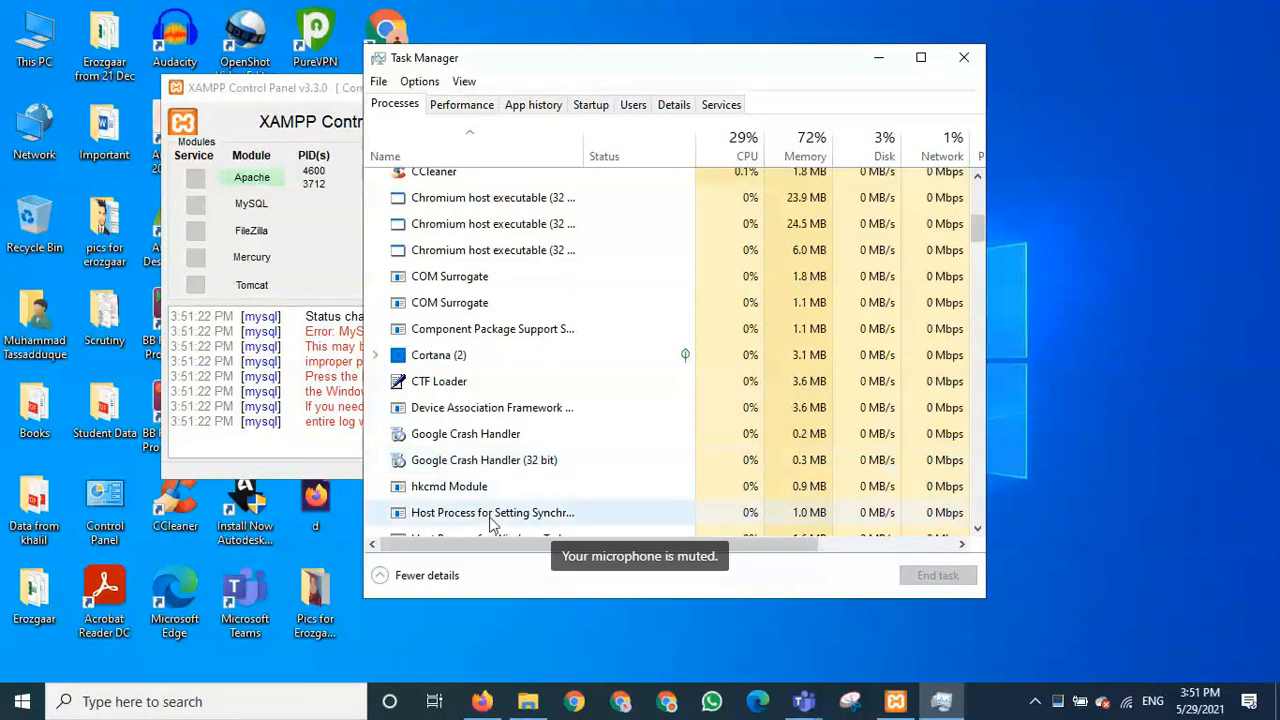
pyautogui.scroll(-1, 520, 430)
pyautogui.scroll(-1, 520, 430)
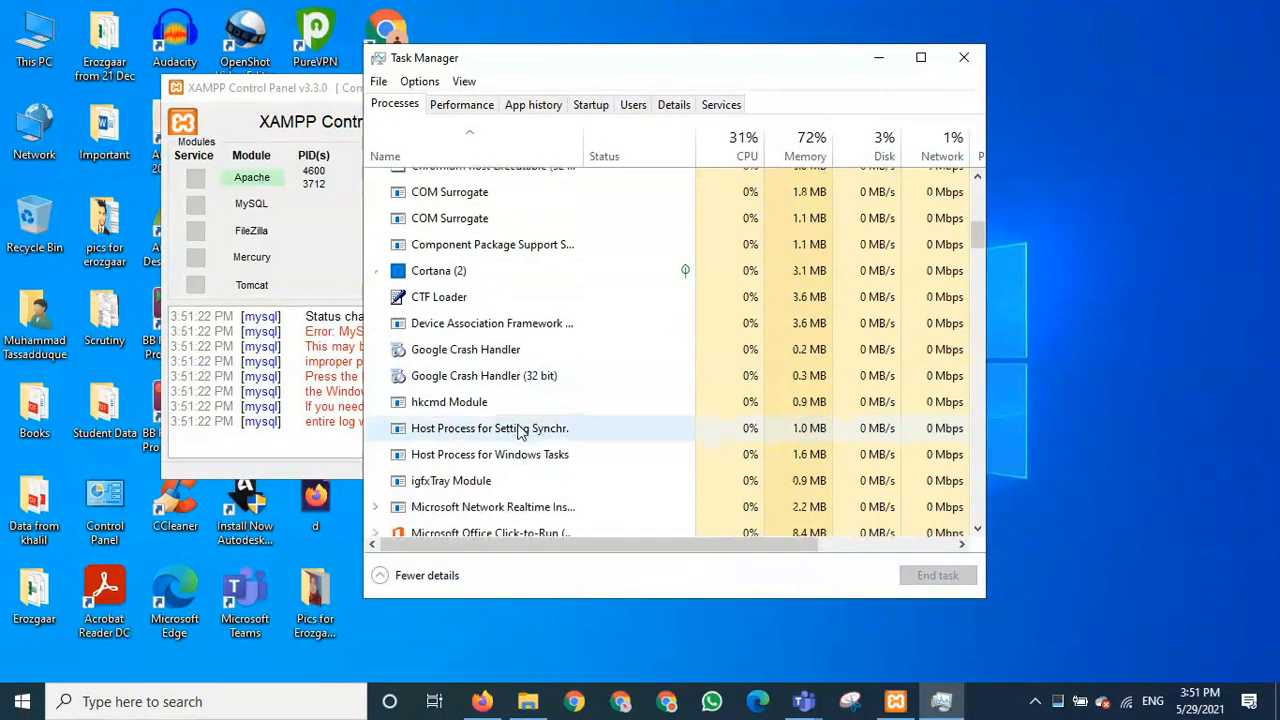
pyautogui.scroll(-4, 520, 432)
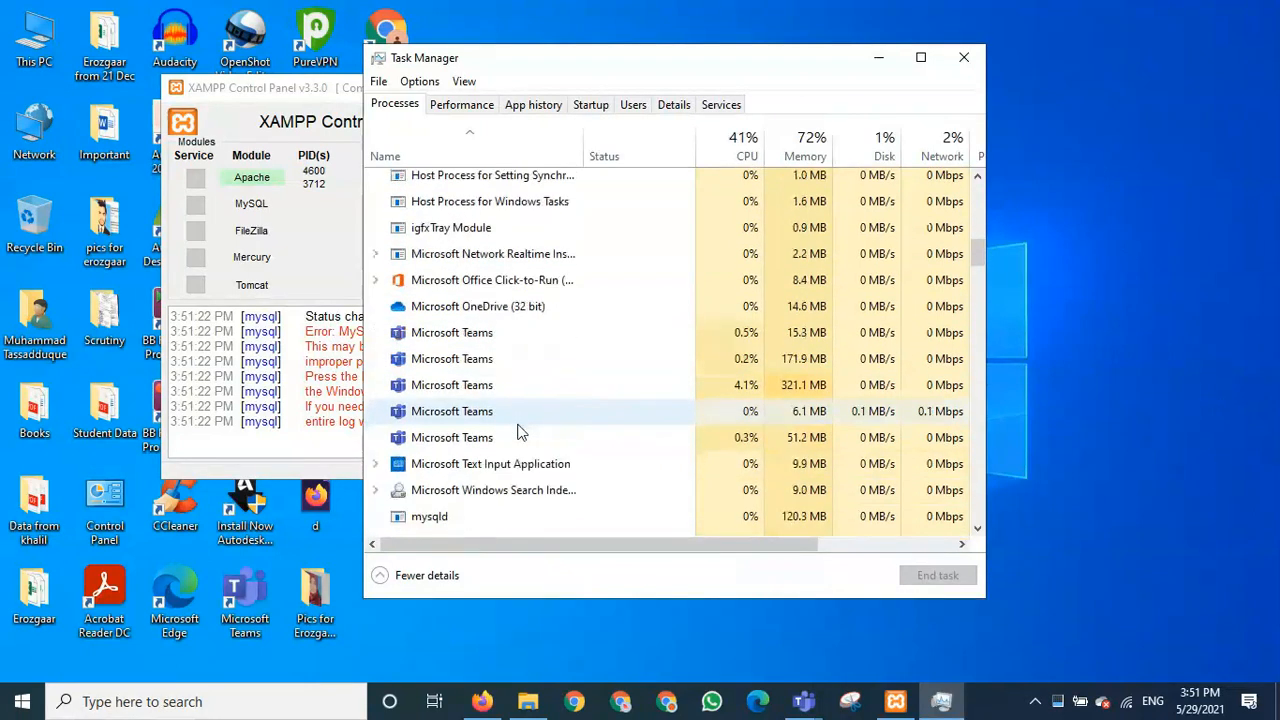
pyautogui.scroll(-1, 520, 432)
pyautogui.click(443, 440)
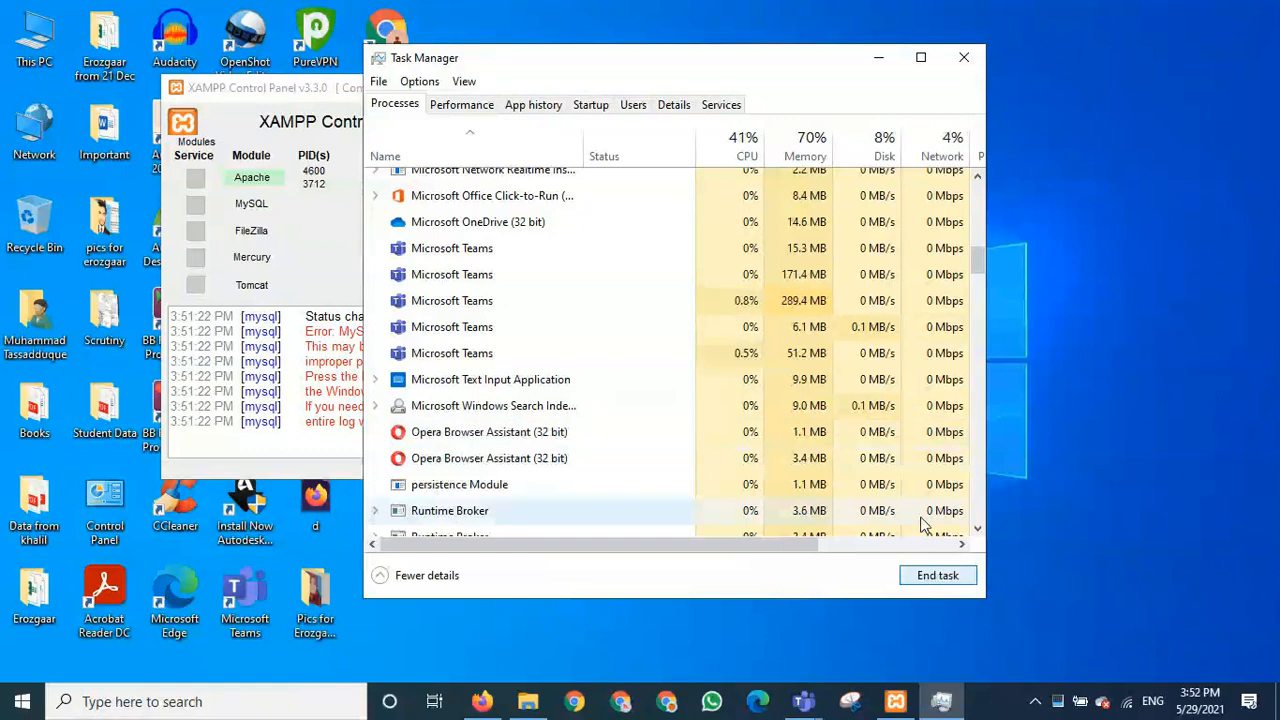
pyautogui.click(479, 205)
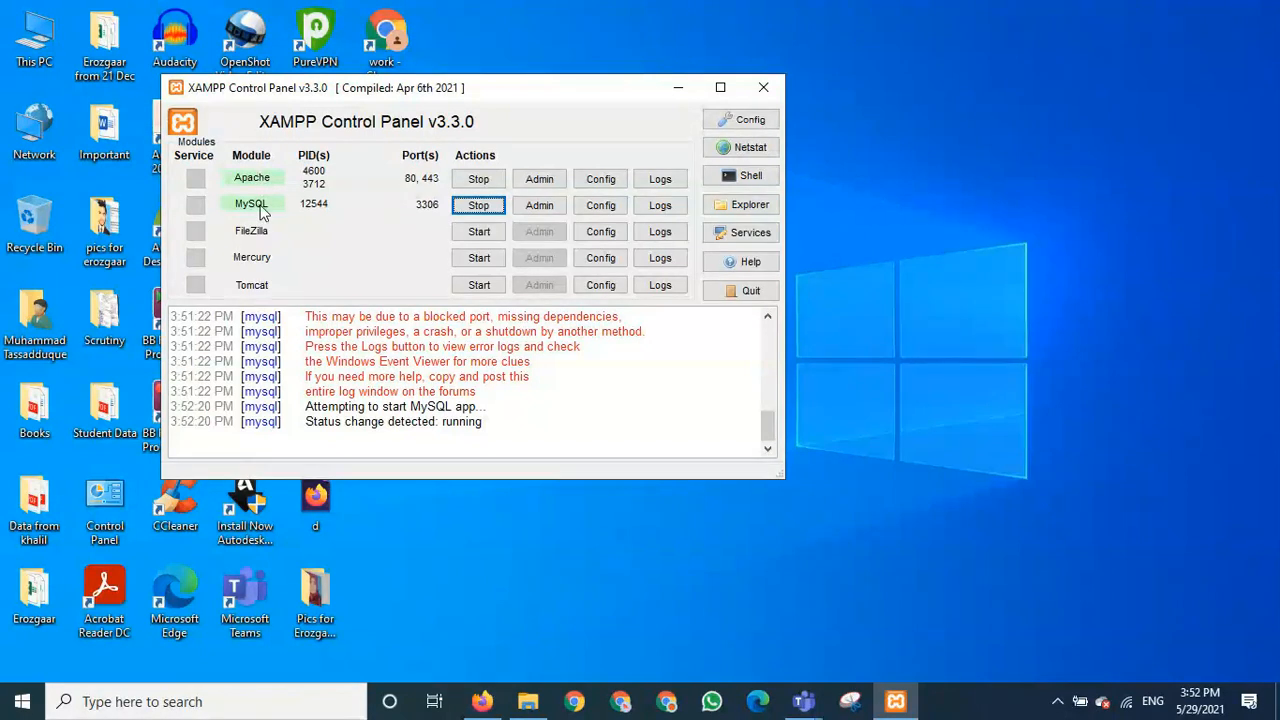
# - Bring Firefox forward and go from the XAMPP dashboard to phpMyAdmin
pyautogui.click(482, 701)
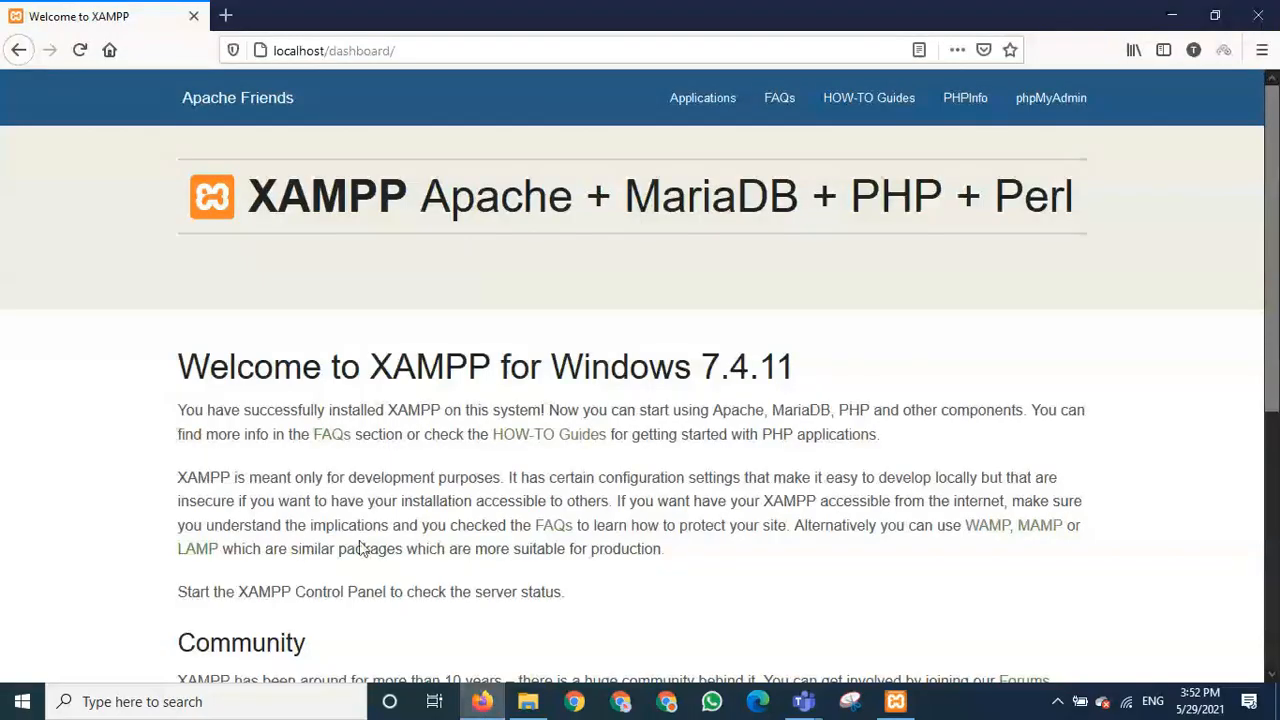
pyautogui.click(1055, 118)
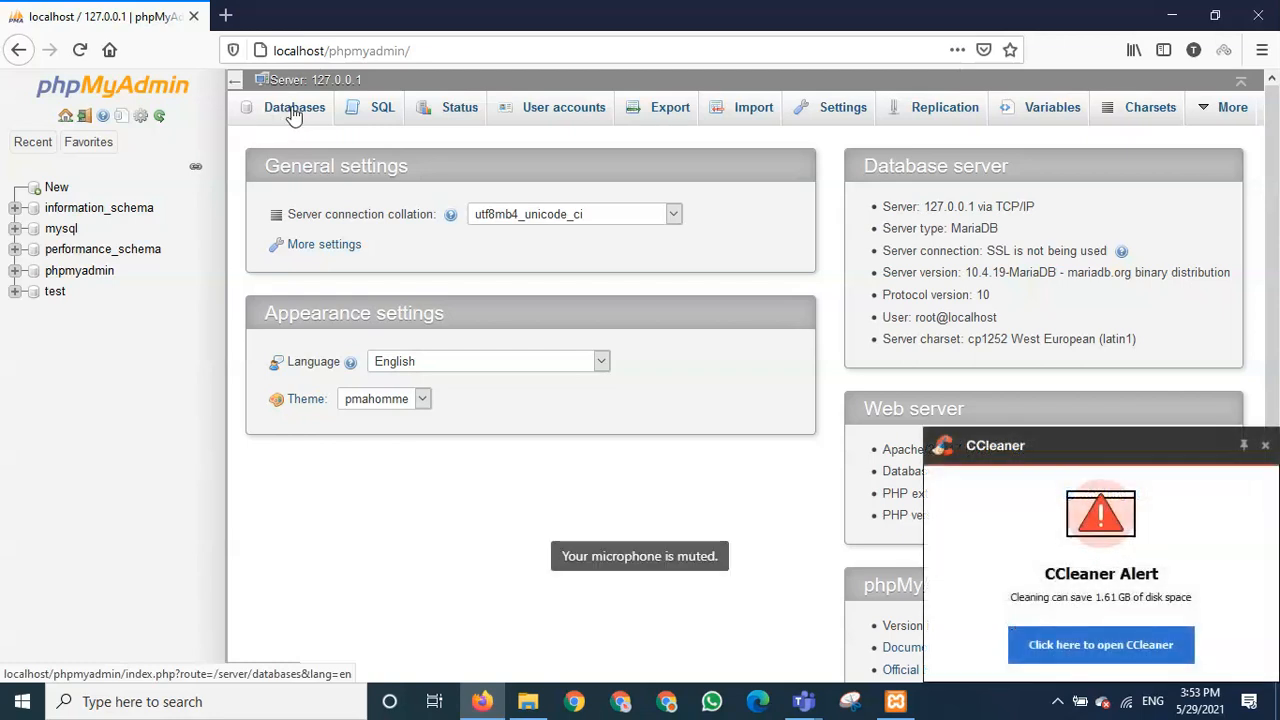
# - Create an empty database named db1 from the phpMyAdmin Databases page
pyautogui.click(293, 116)
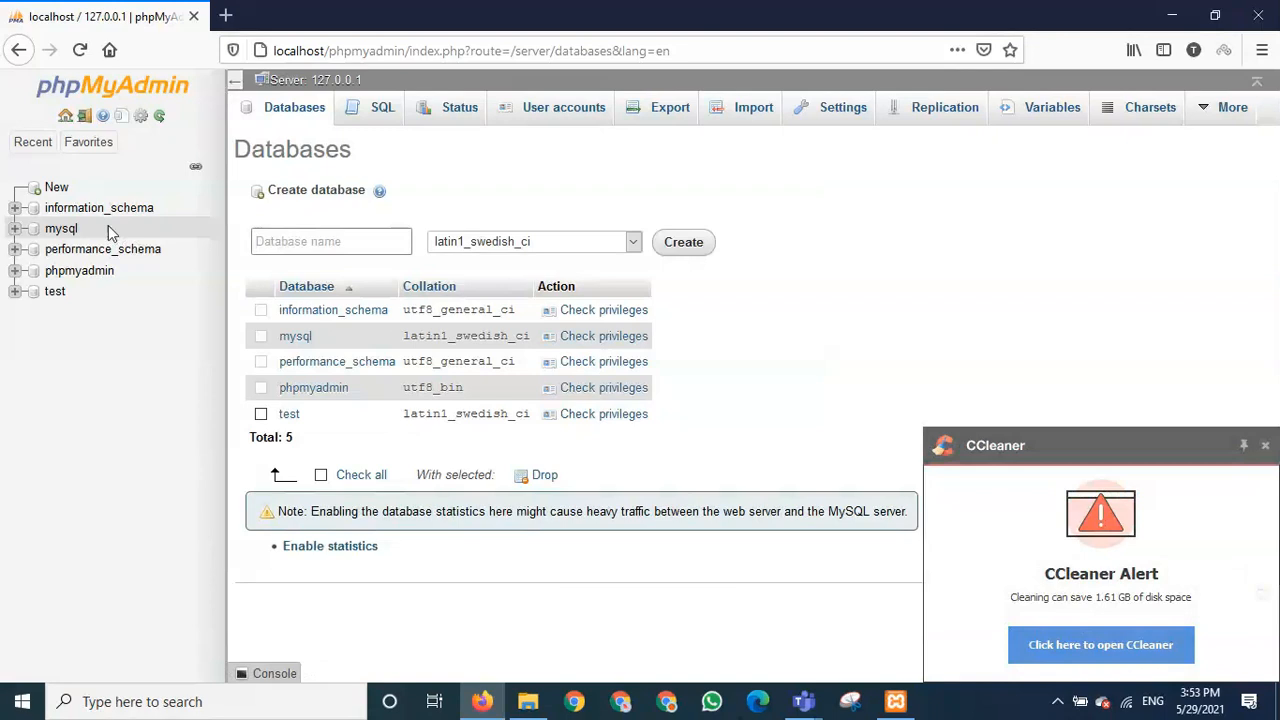
pyautogui.click(334, 243)
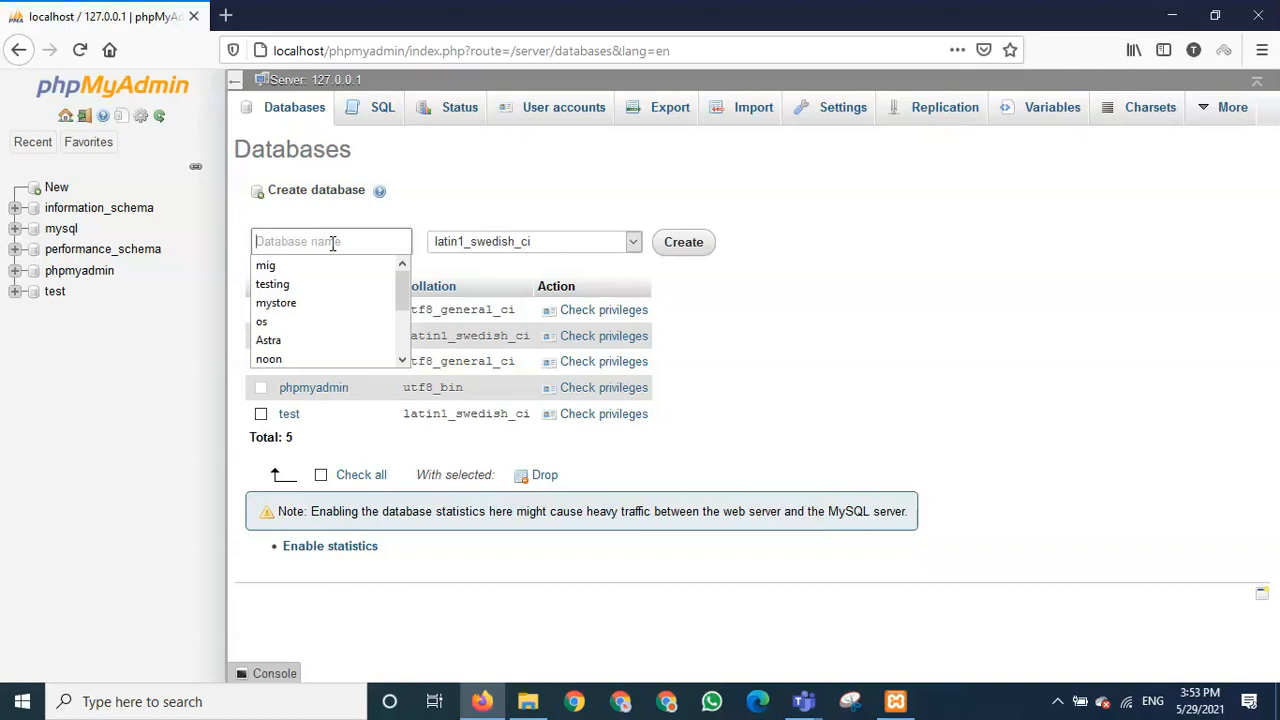
pyautogui.write('db')
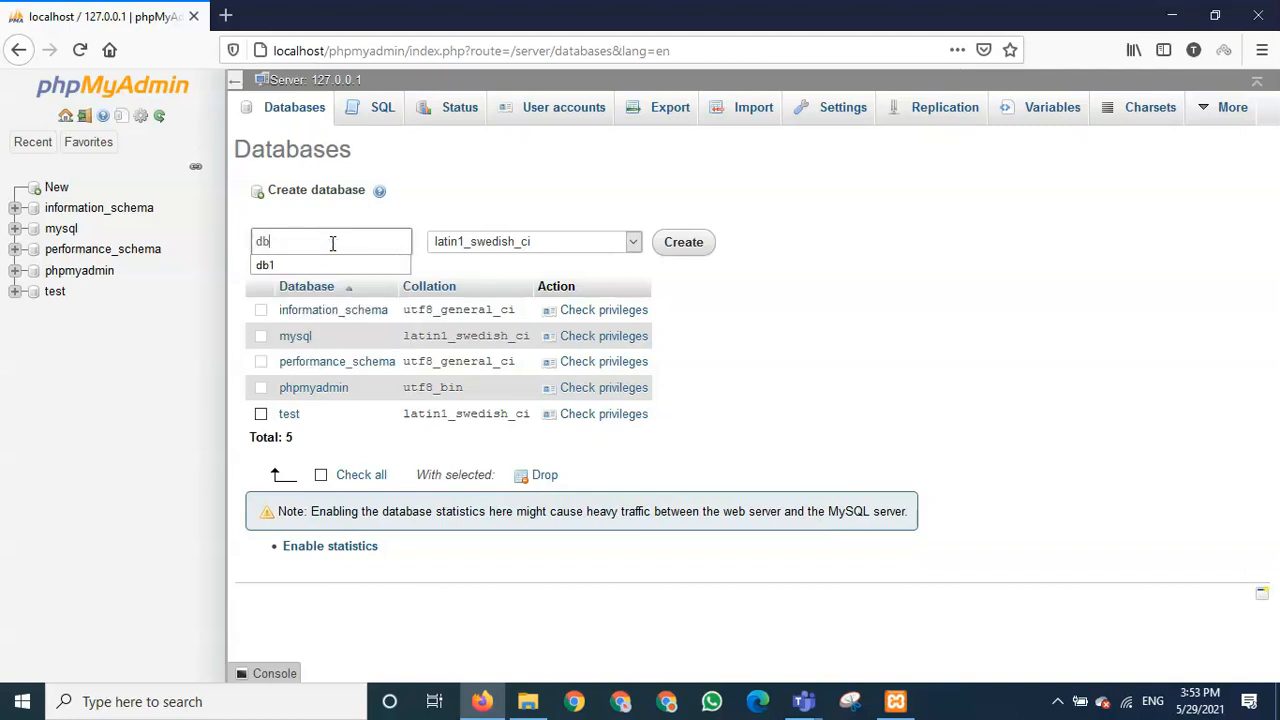
pyautogui.write('1')
pyautogui.click(803, 263)
pyautogui.click(684, 243)
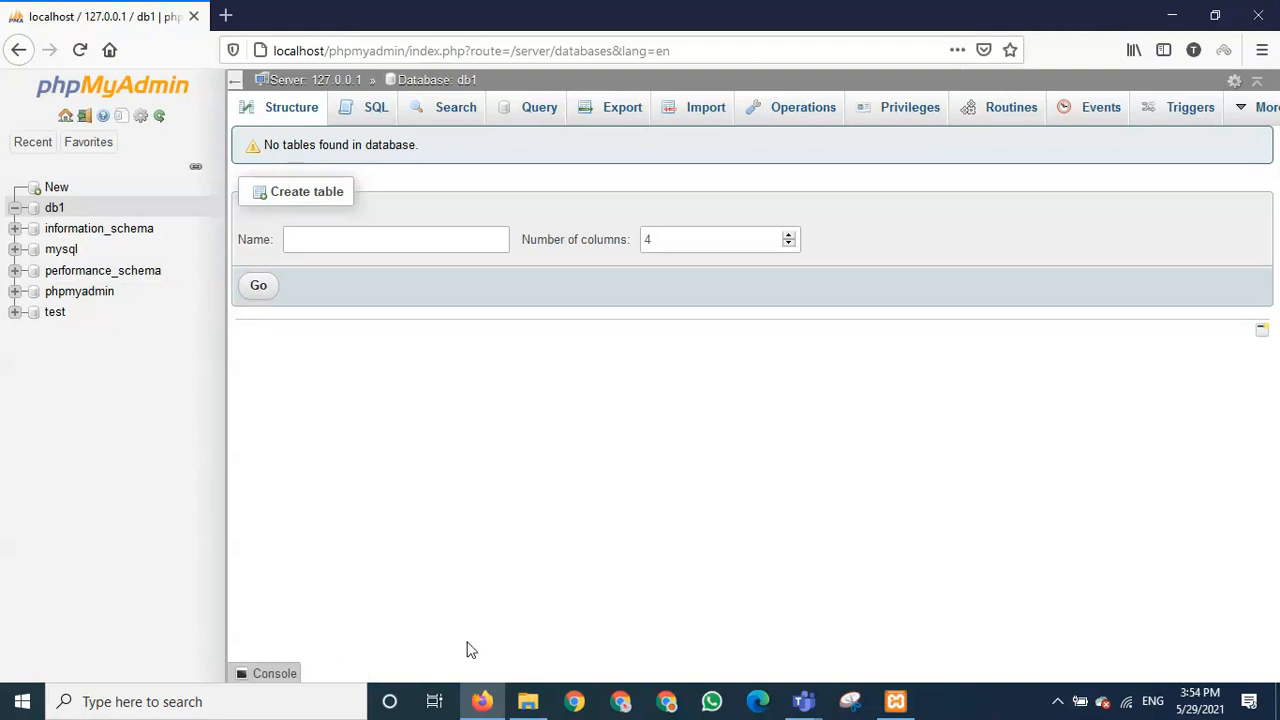
pyautogui.rightClick(486, 703)
pyautogui.click(483, 703)
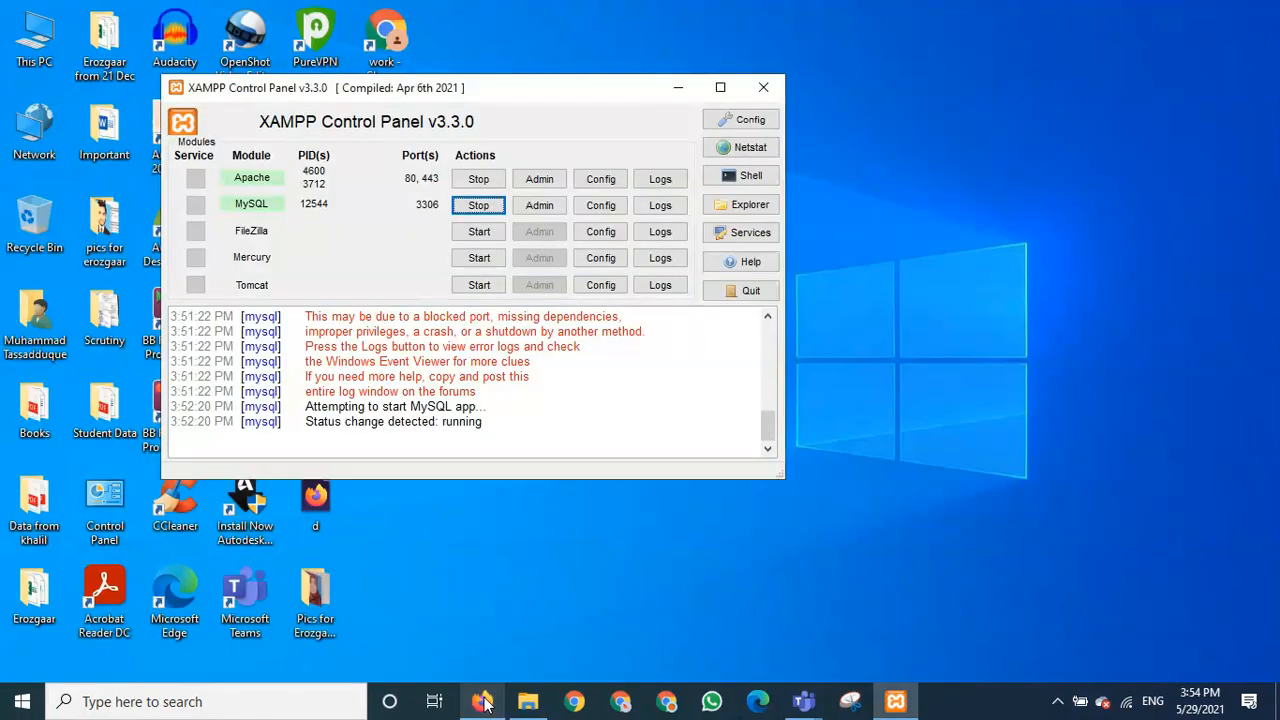
pyautogui.click(483, 703)
pyautogui.click(895, 701)
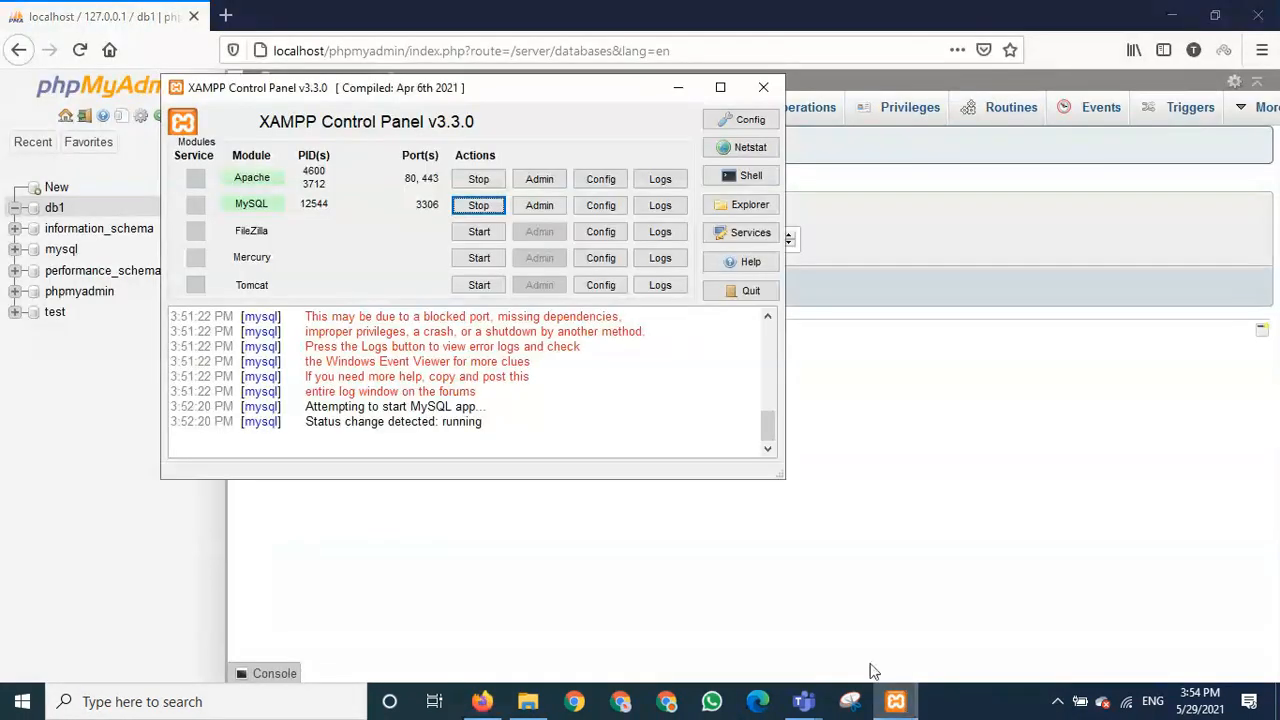
pyautogui.click(483, 703)
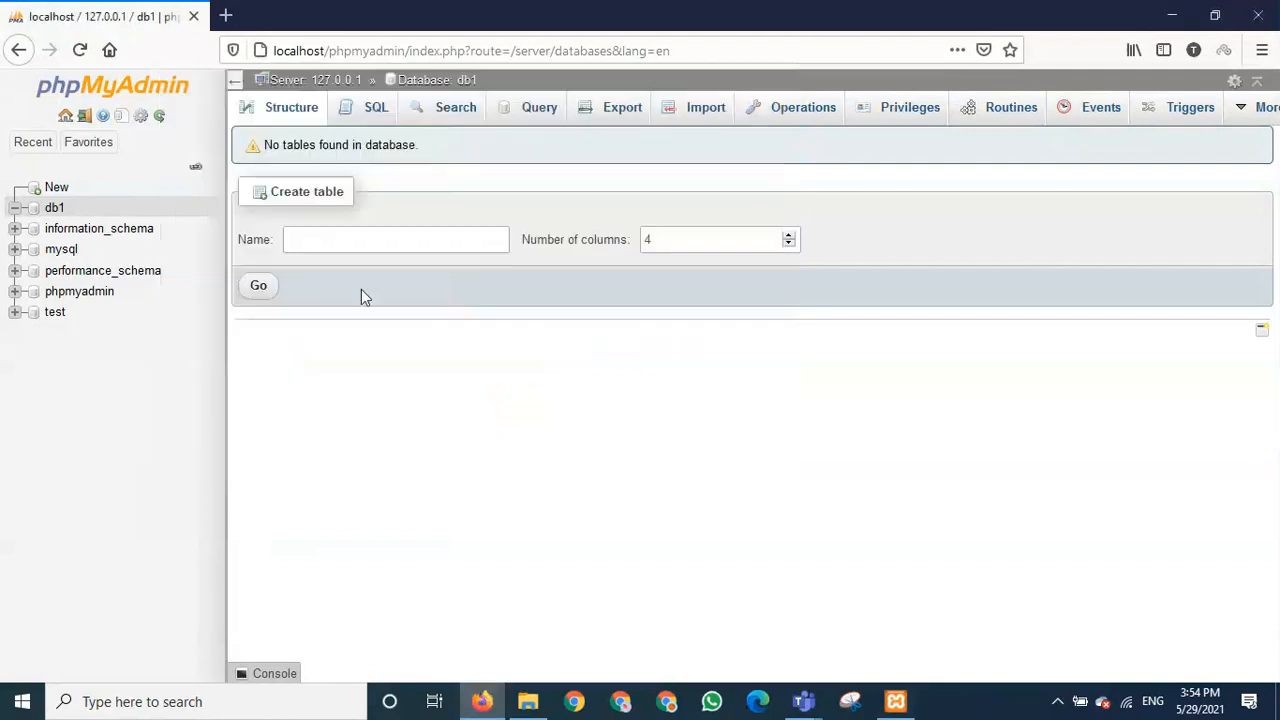
pyautogui.click(17, 51)
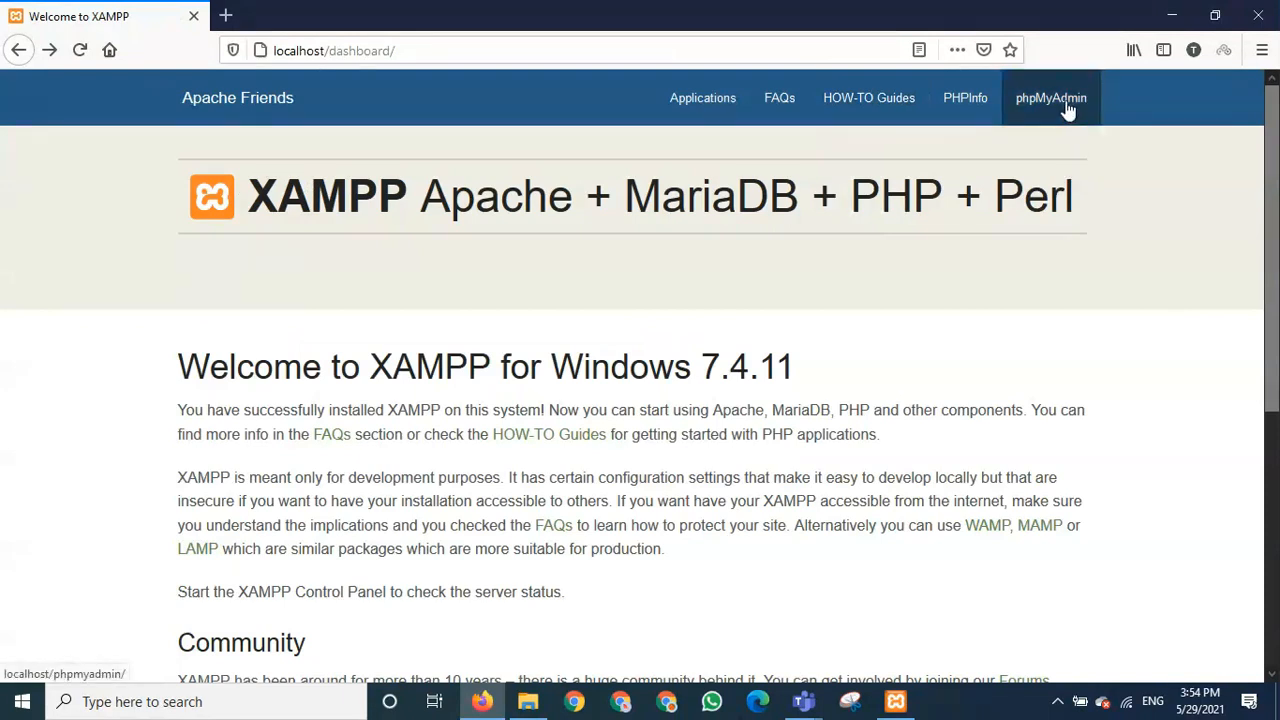
pyautogui.click(1066, 104)
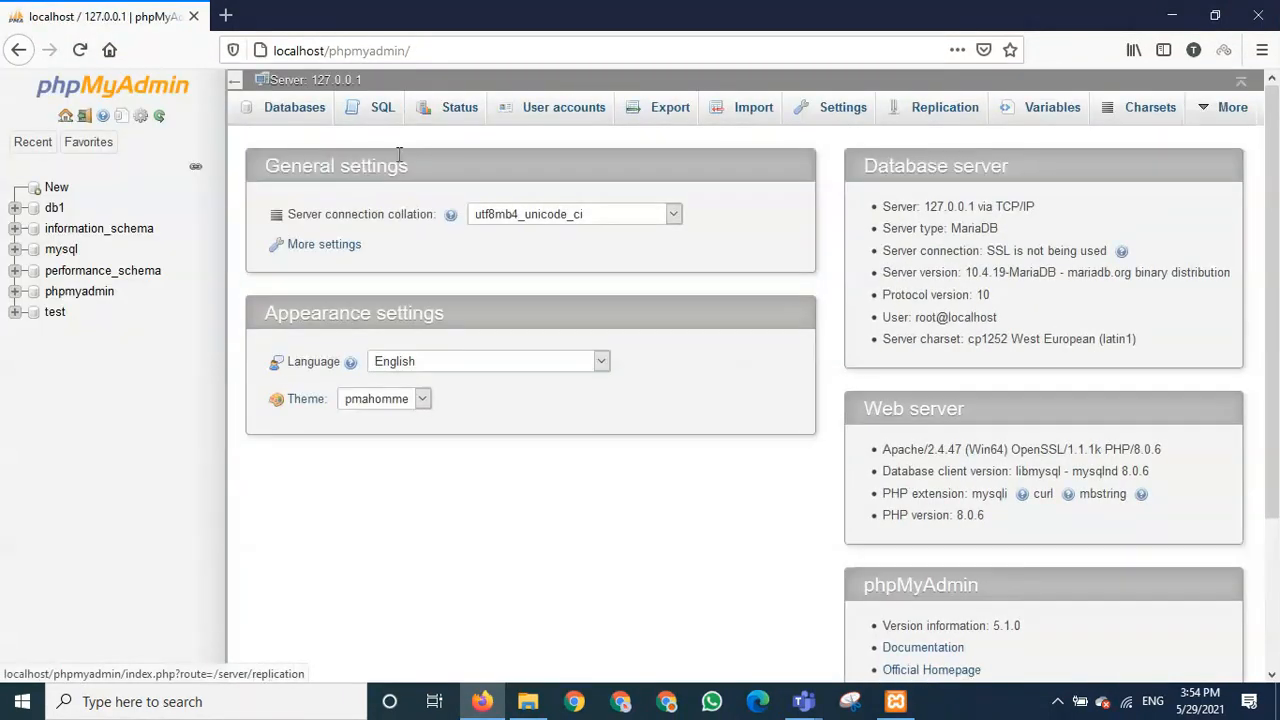
pyautogui.click(296, 117)
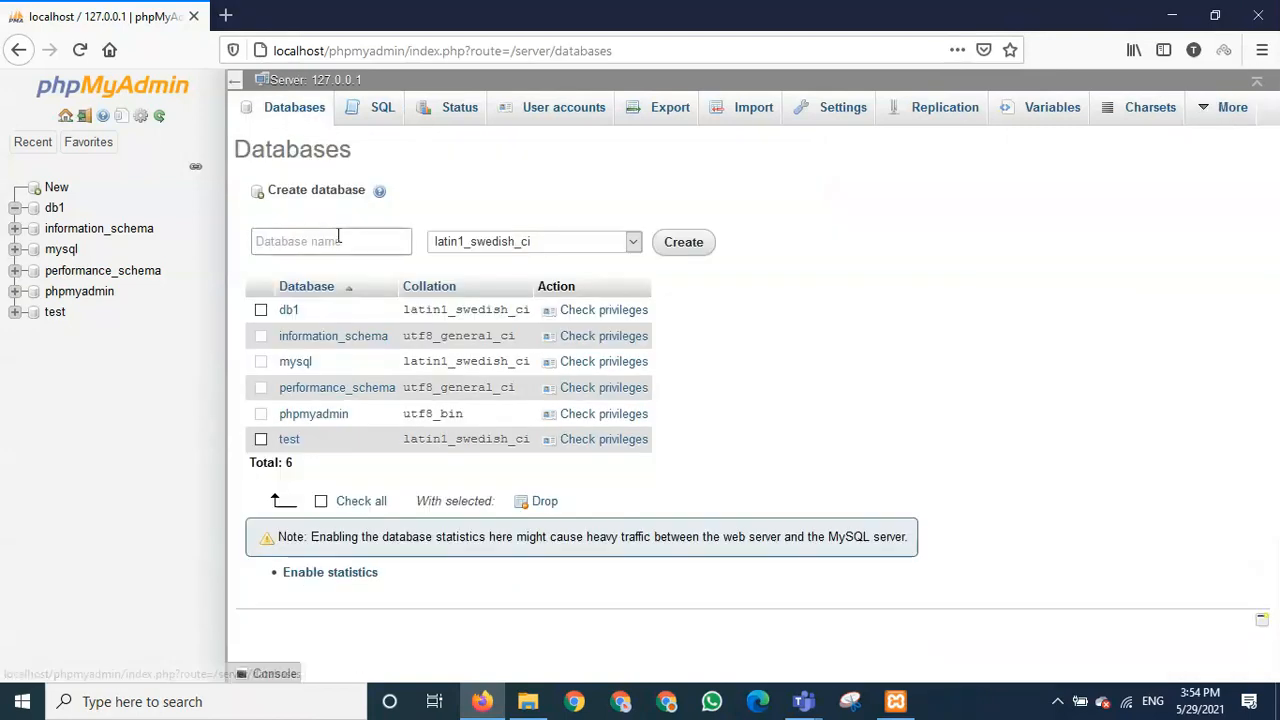
pyautogui.click(338, 243)
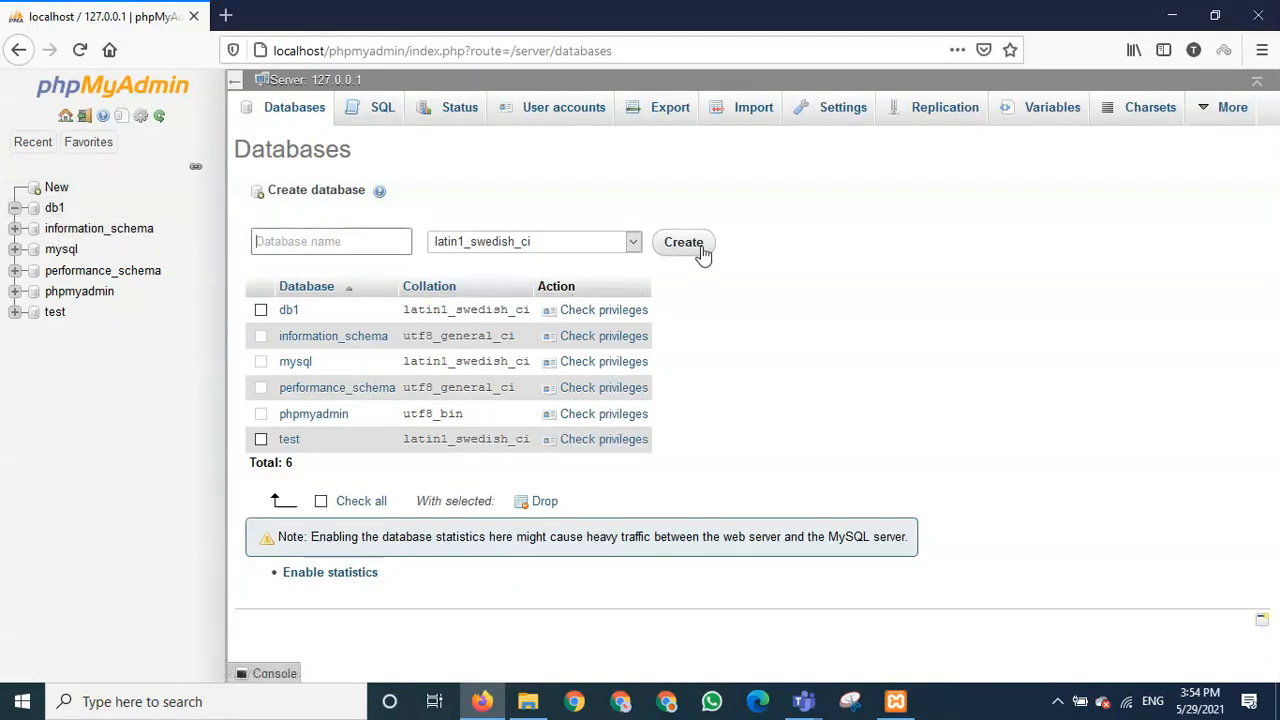
pyautogui.click(55, 209)
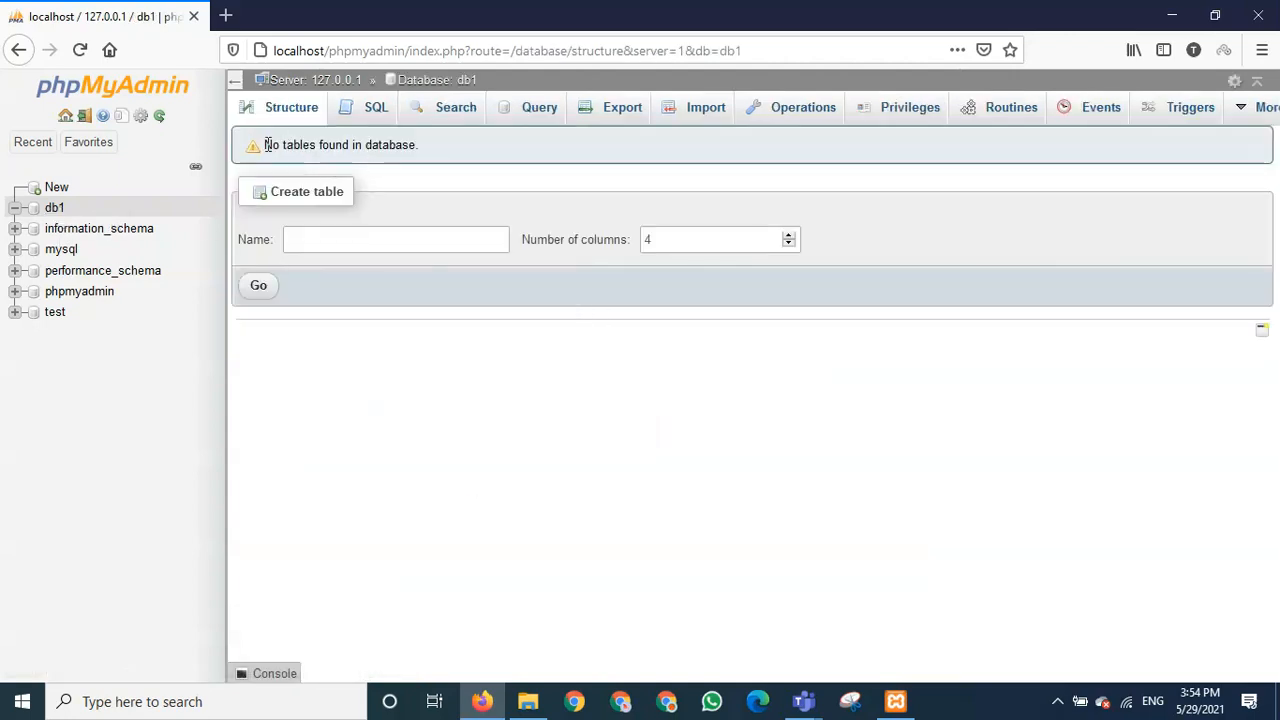
pyautogui.moveTo(268, 144); pyautogui.dragTo(441, 167)
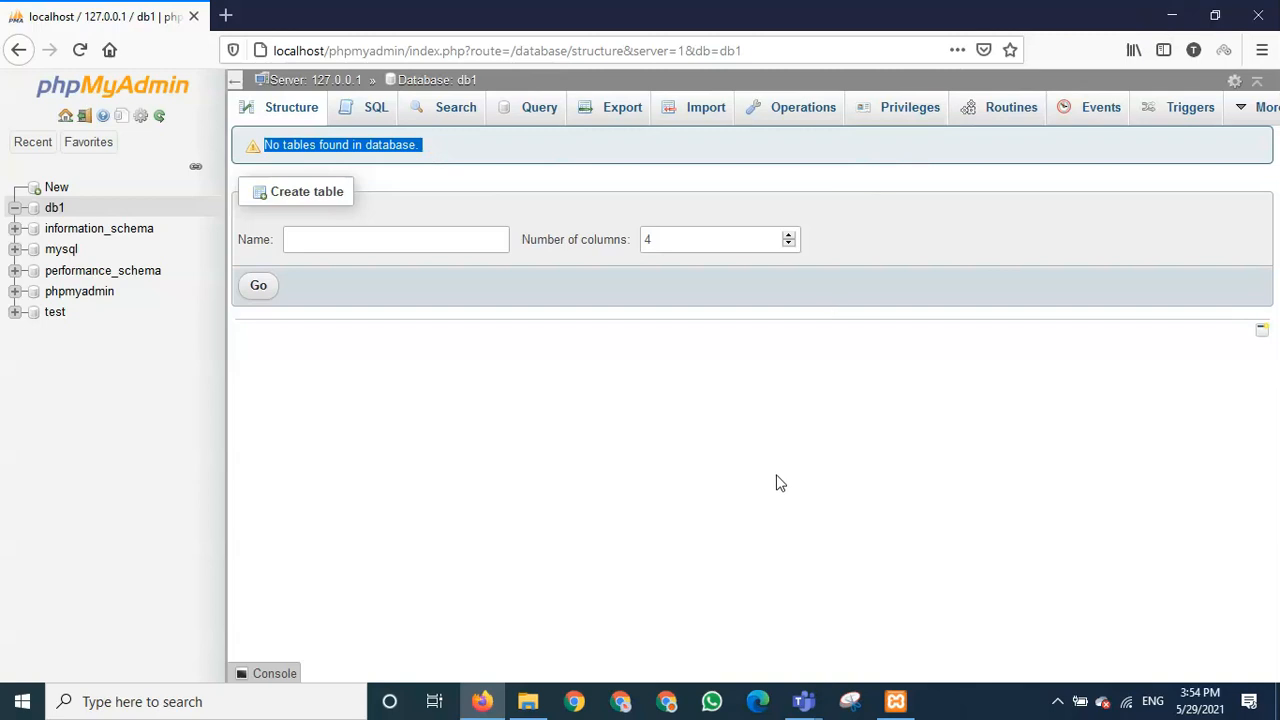
# - Minimize the phpMyAdmin browser and move File Explorer up from xampp to Local Disk (C:)
pyautogui.click(530, 703)
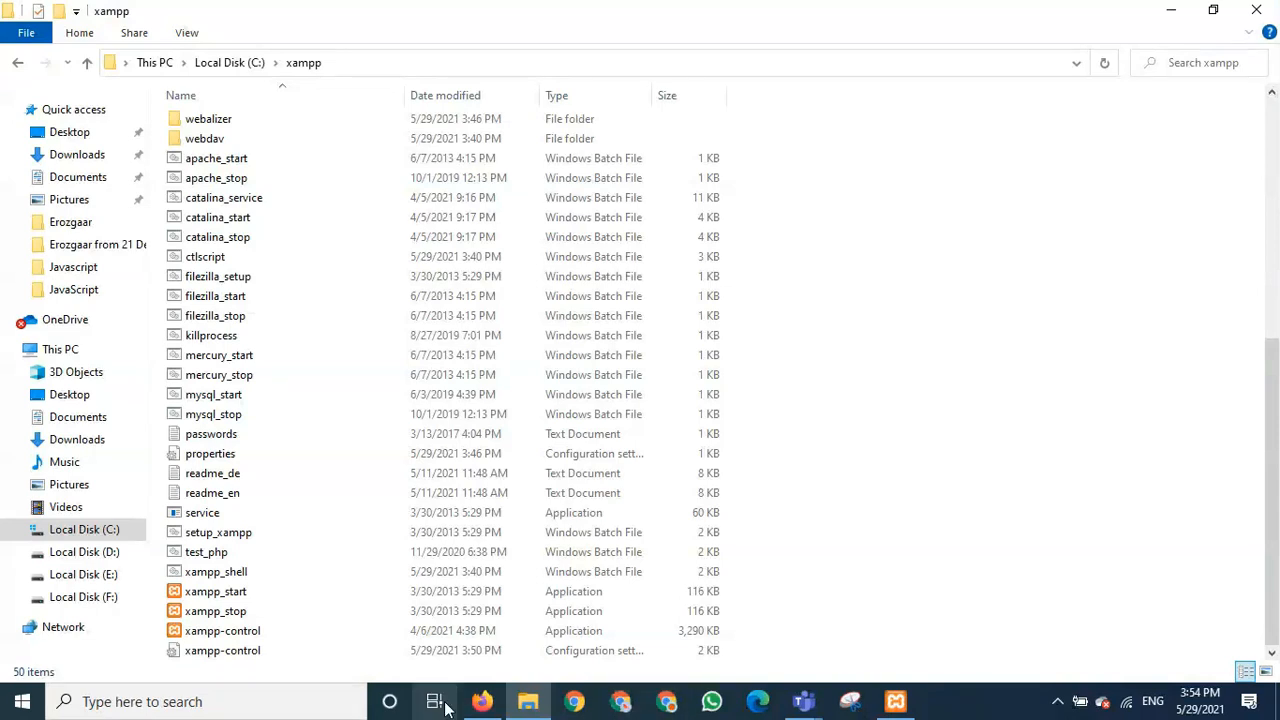
pyautogui.click(482, 703)
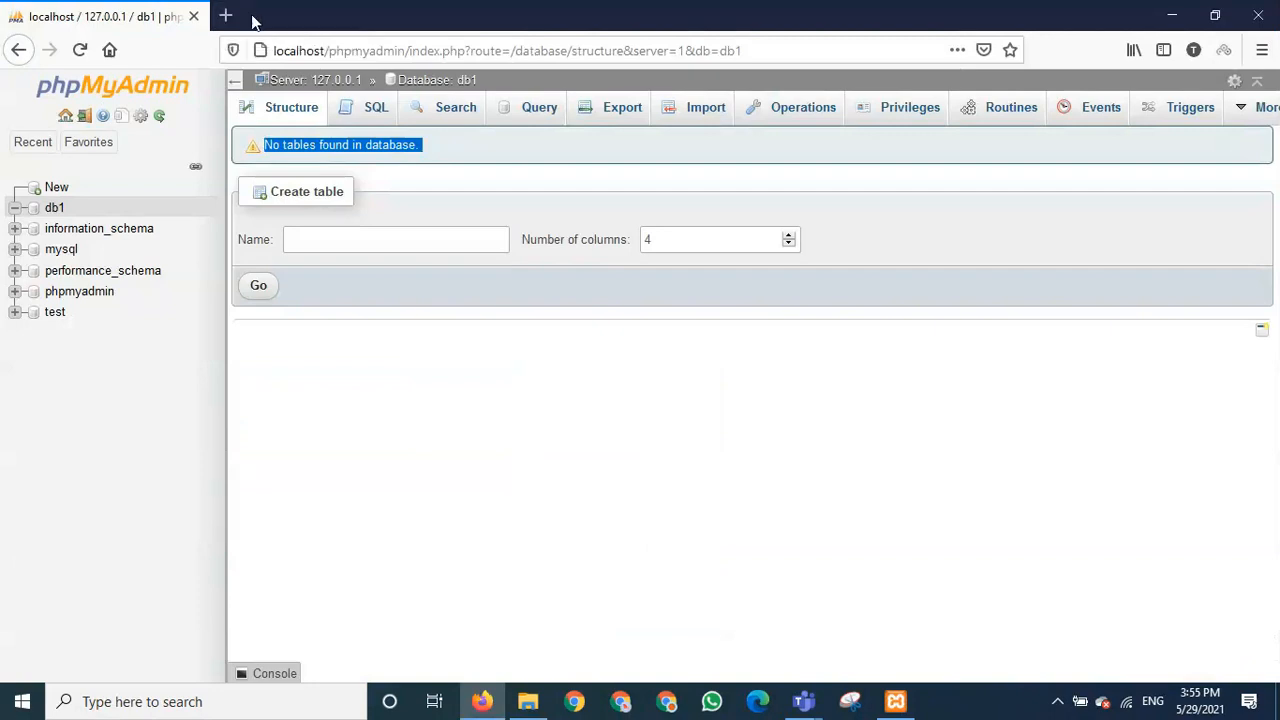
pyautogui.click(1166, 14)
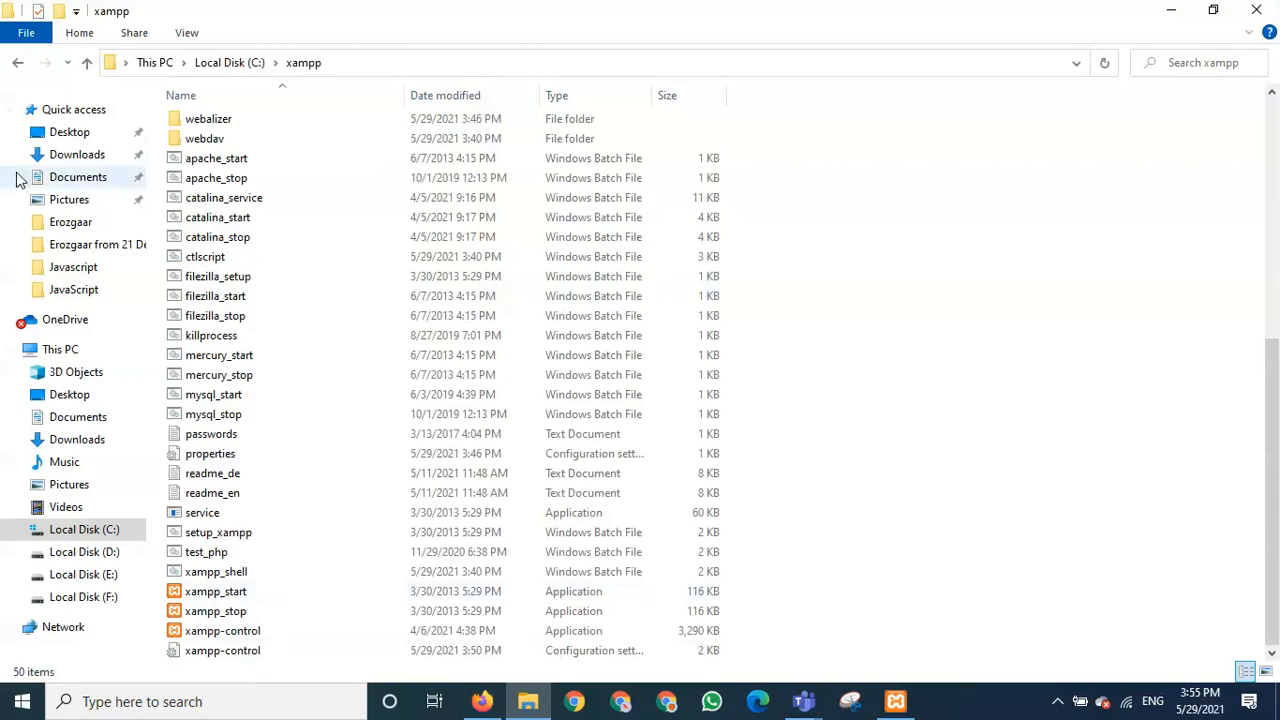
pyautogui.click(88, 63)
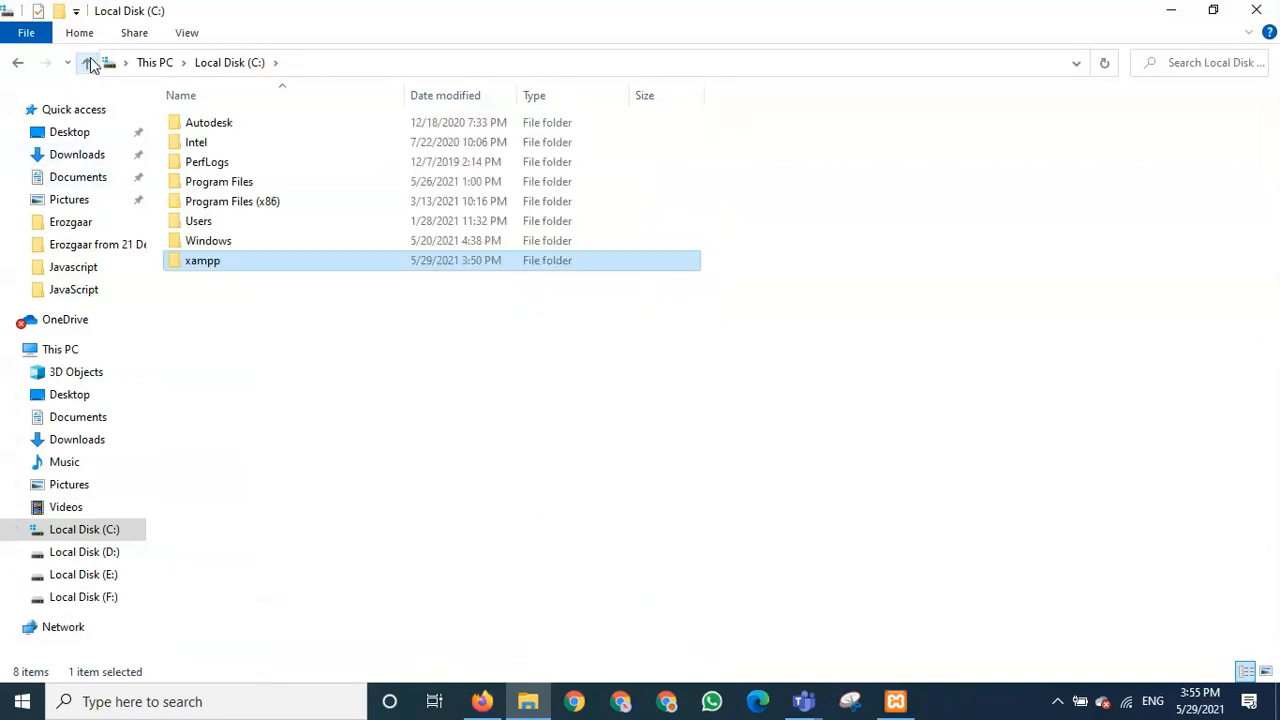
# - Open Downloads and scroll to the 16,472 KB wordpress-5.7.2 ZIP archive
pyautogui.click(80, 156)
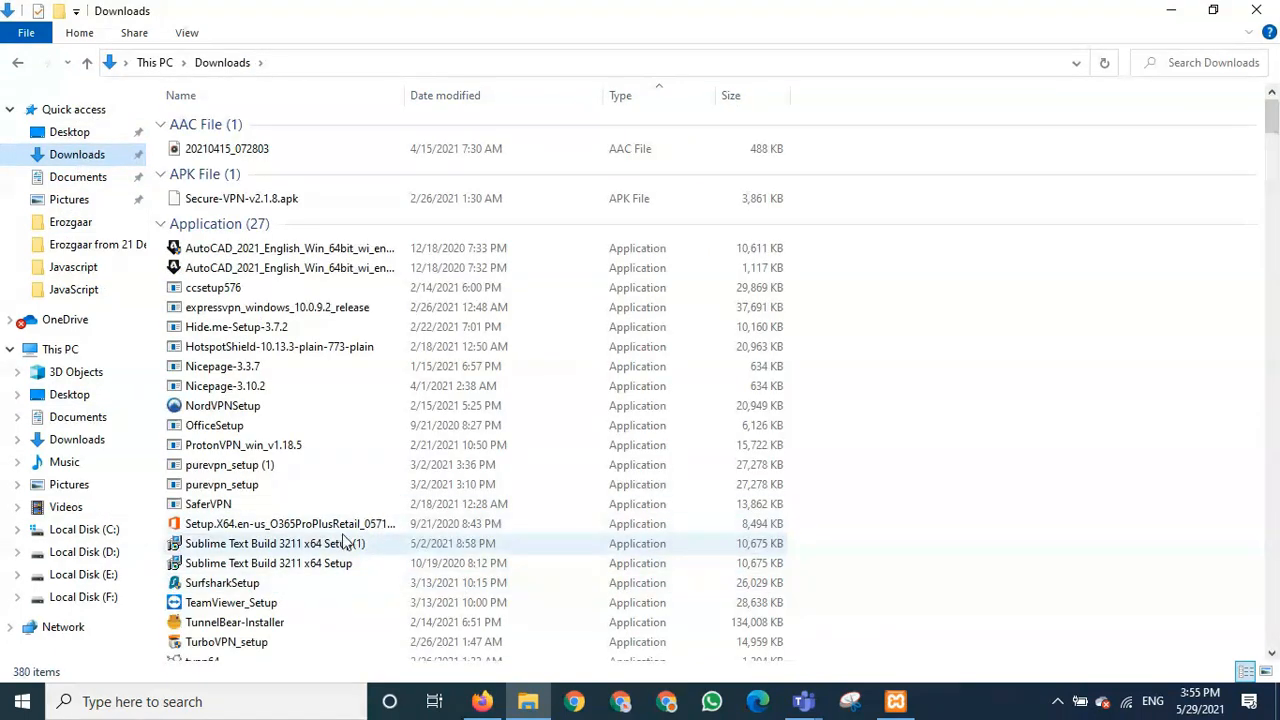
pyautogui.scroll(-7, 343, 540)
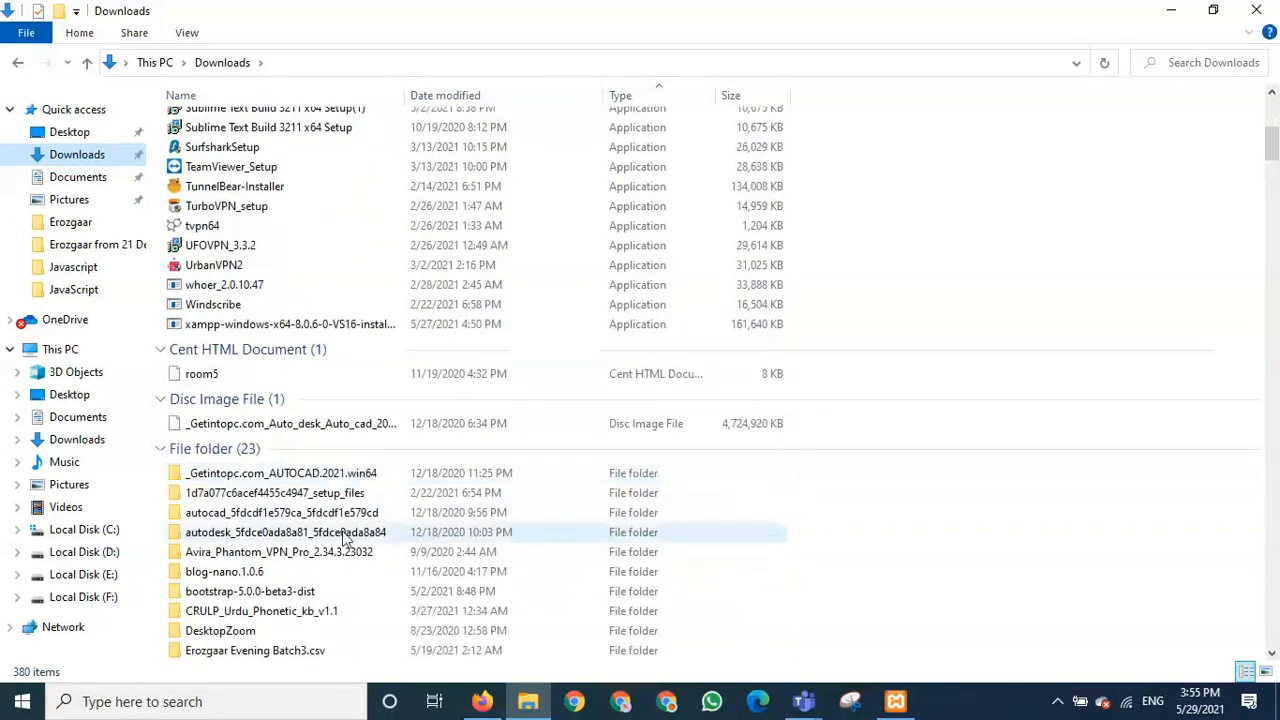
pyautogui.scroll(7, 343, 540)
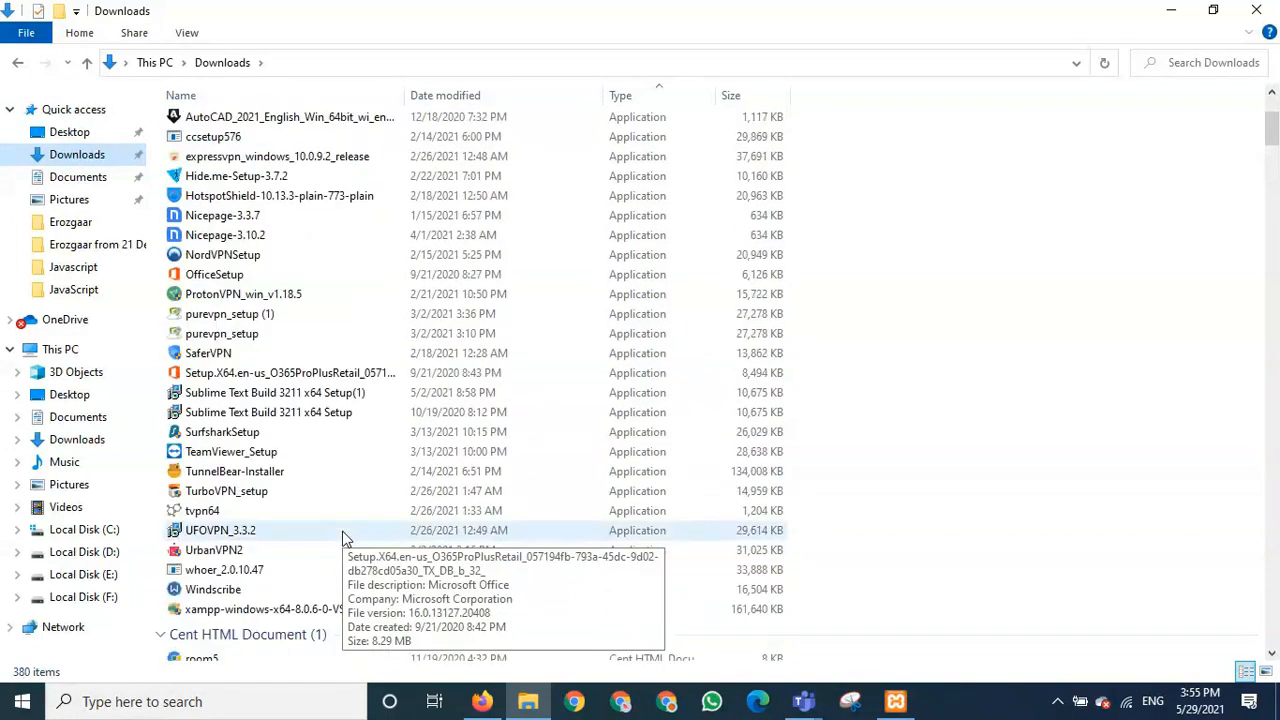
pyautogui.scroll(-16, 343, 538)
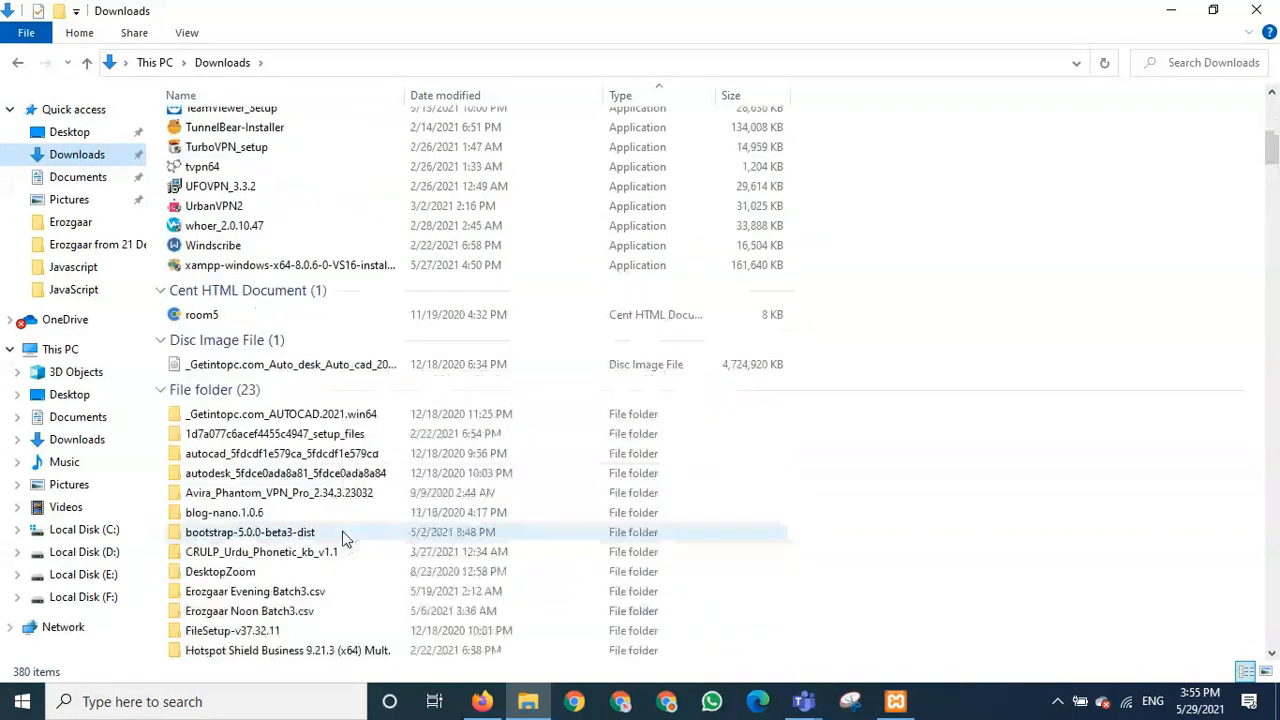
pyautogui.scroll(-19, 343, 540)
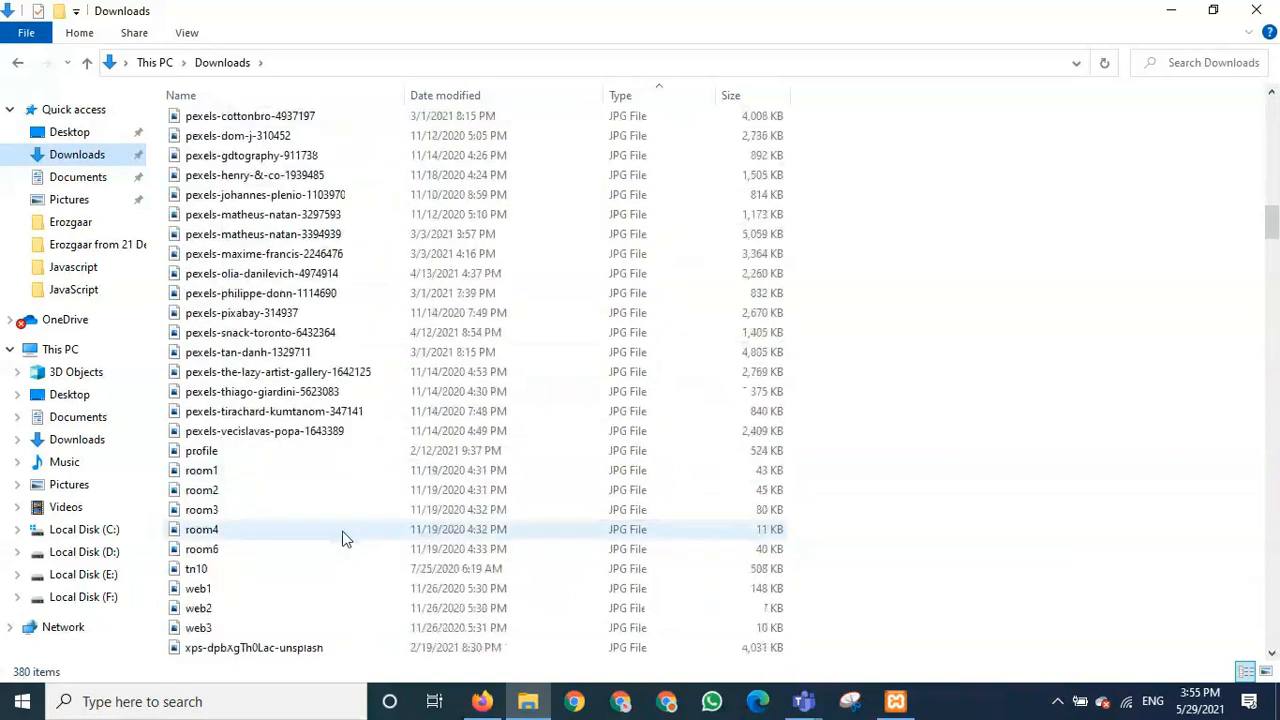
pyautogui.scroll(-20, 343, 540)
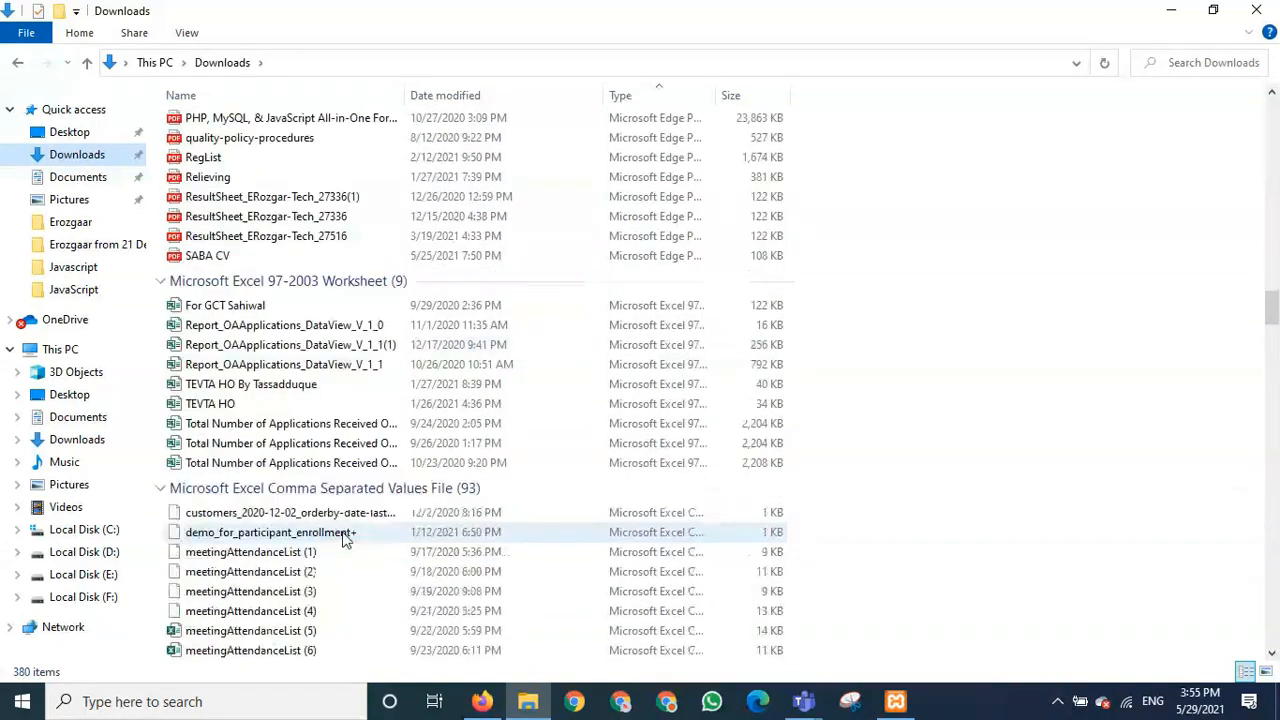
pyautogui.scroll(-20, 343, 540)
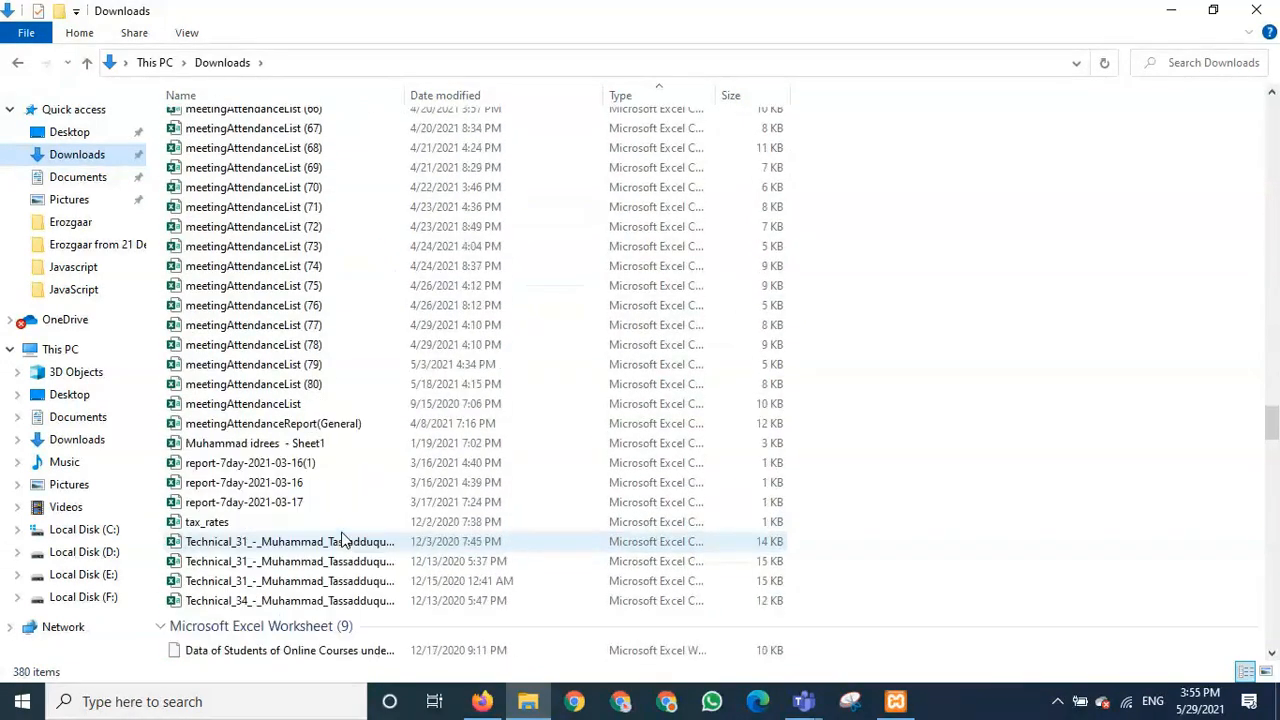
pyautogui.scroll(-20, 343, 540)
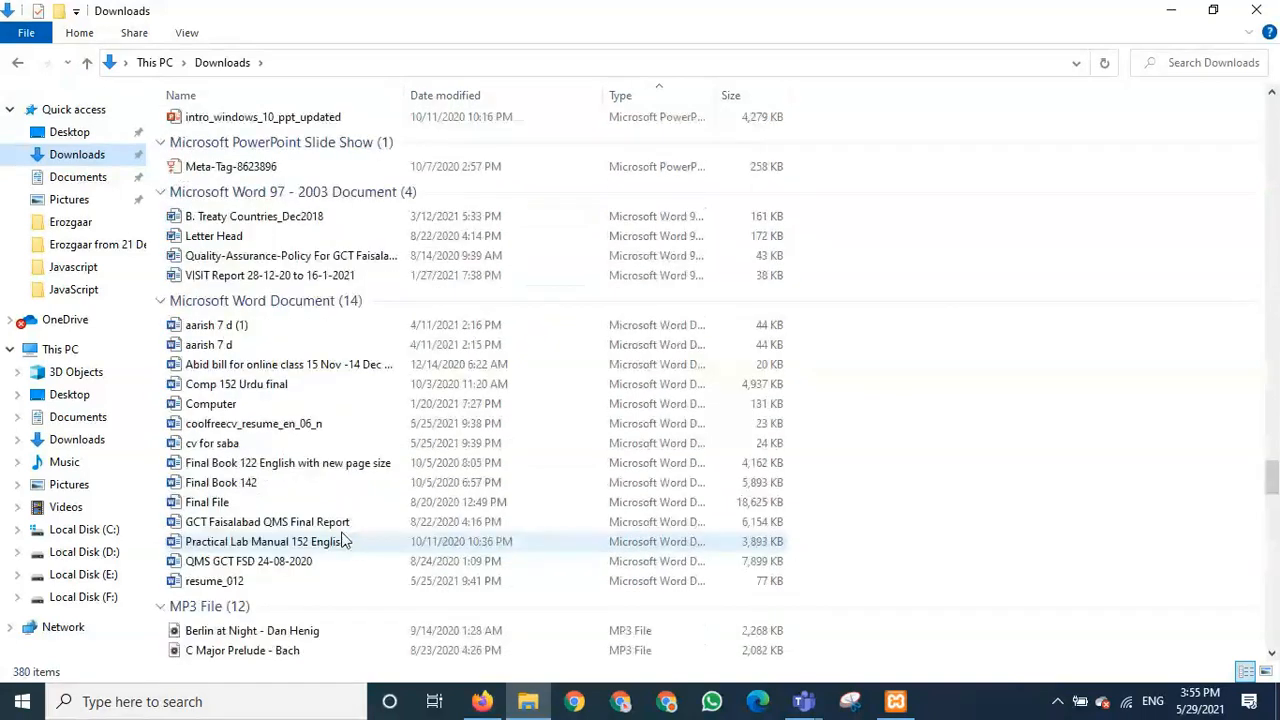
pyautogui.scroll(-2, 343, 540)
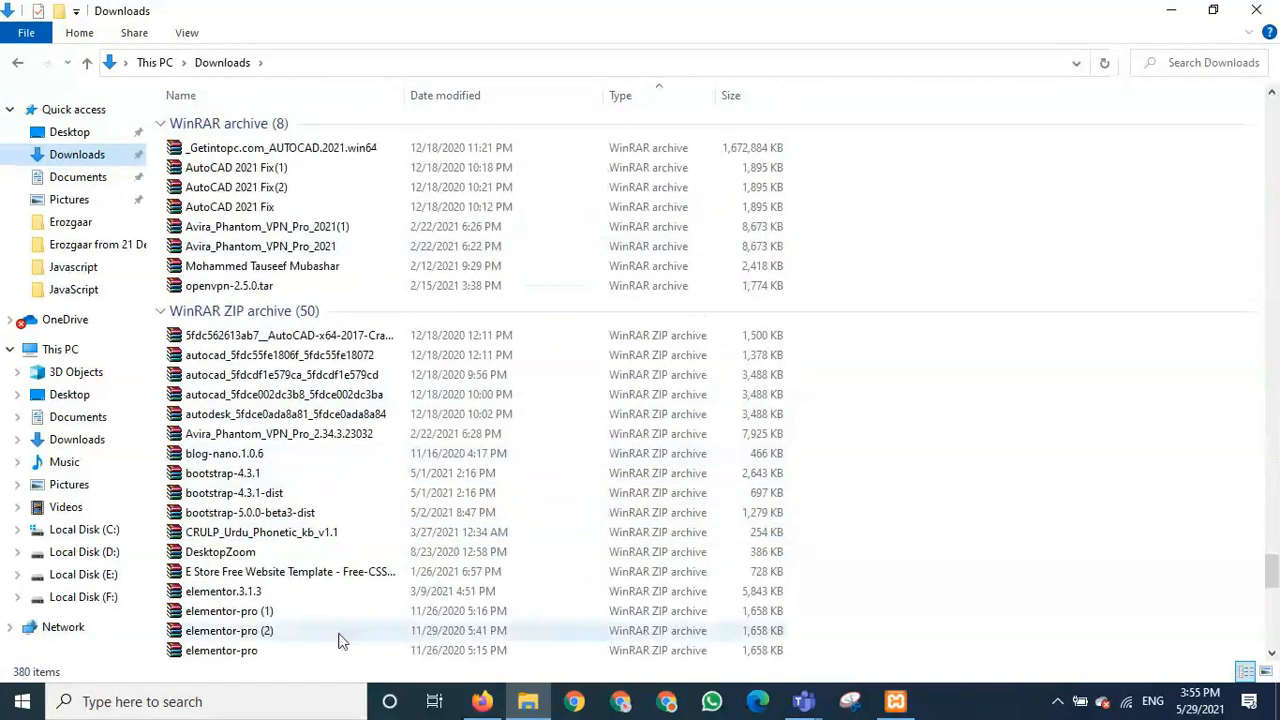
pyautogui.scroll(-6, 336, 537)
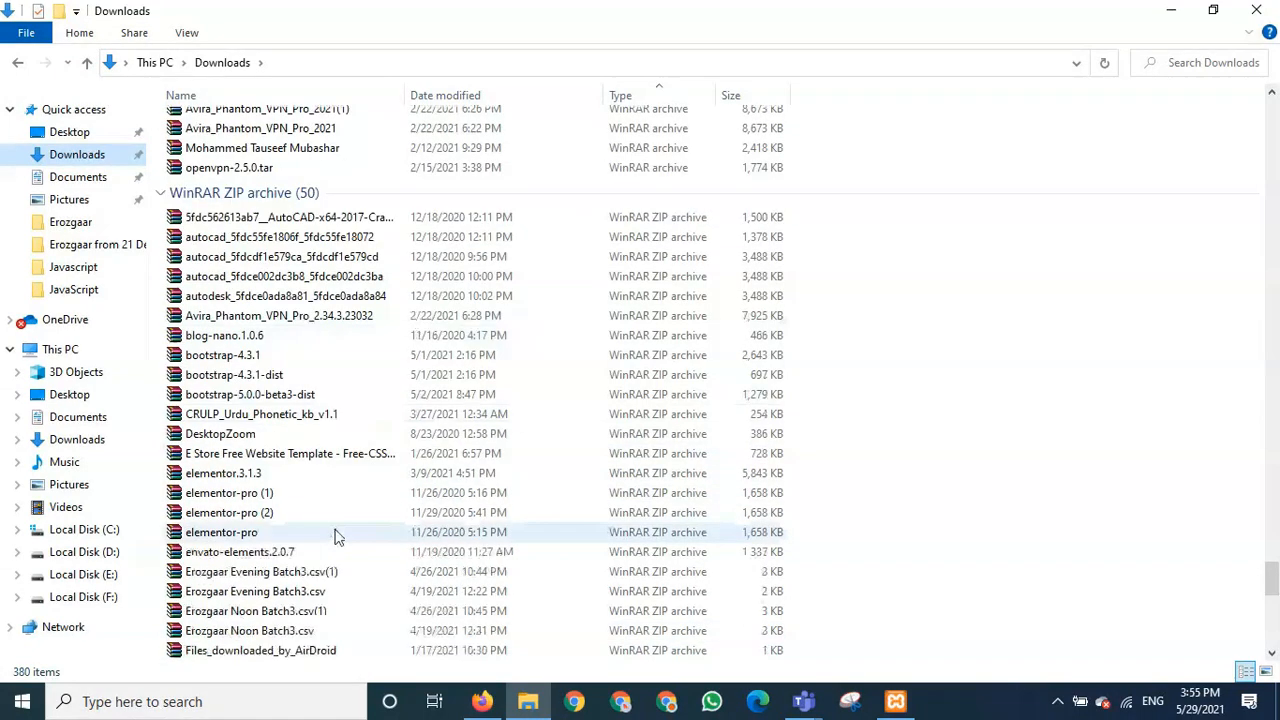
pyautogui.scroll(-6, 336, 537)
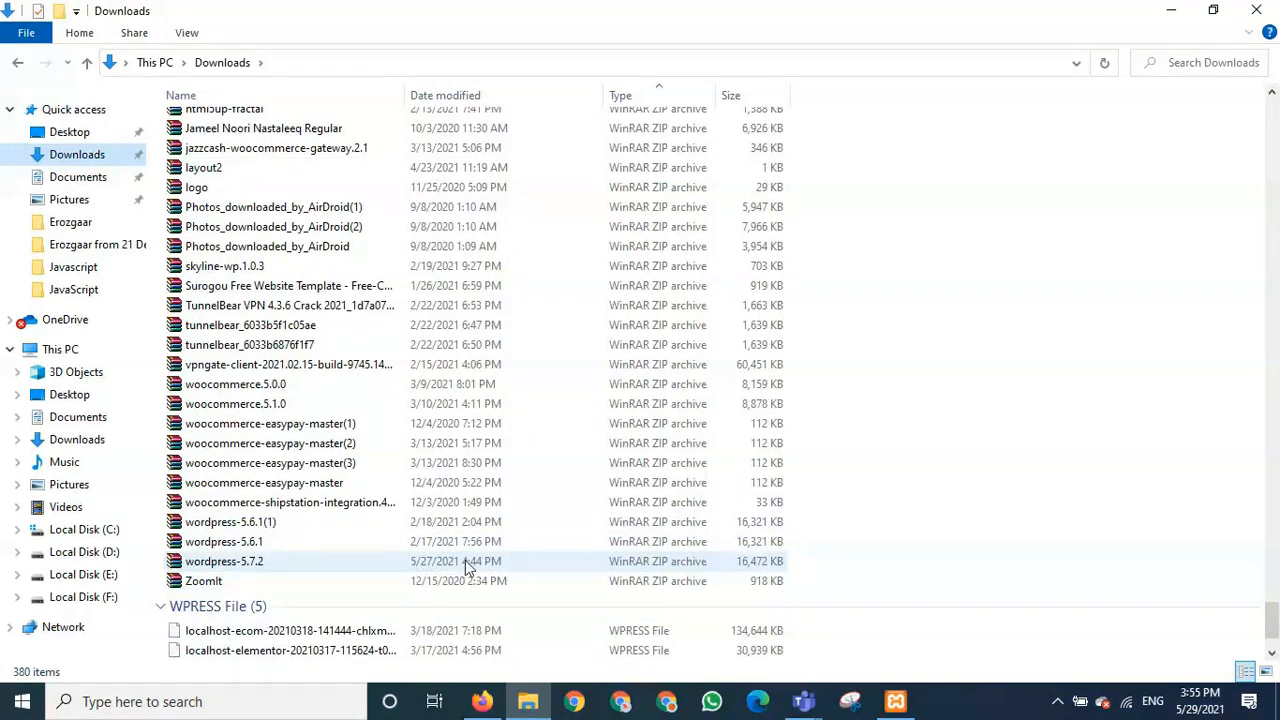
# - Cut wordpress-5.7.2 from Downloads and paste it into the root of C:, granting administrator permission
pyautogui.click(229, 562)
pyautogui.rightClick(229, 562)
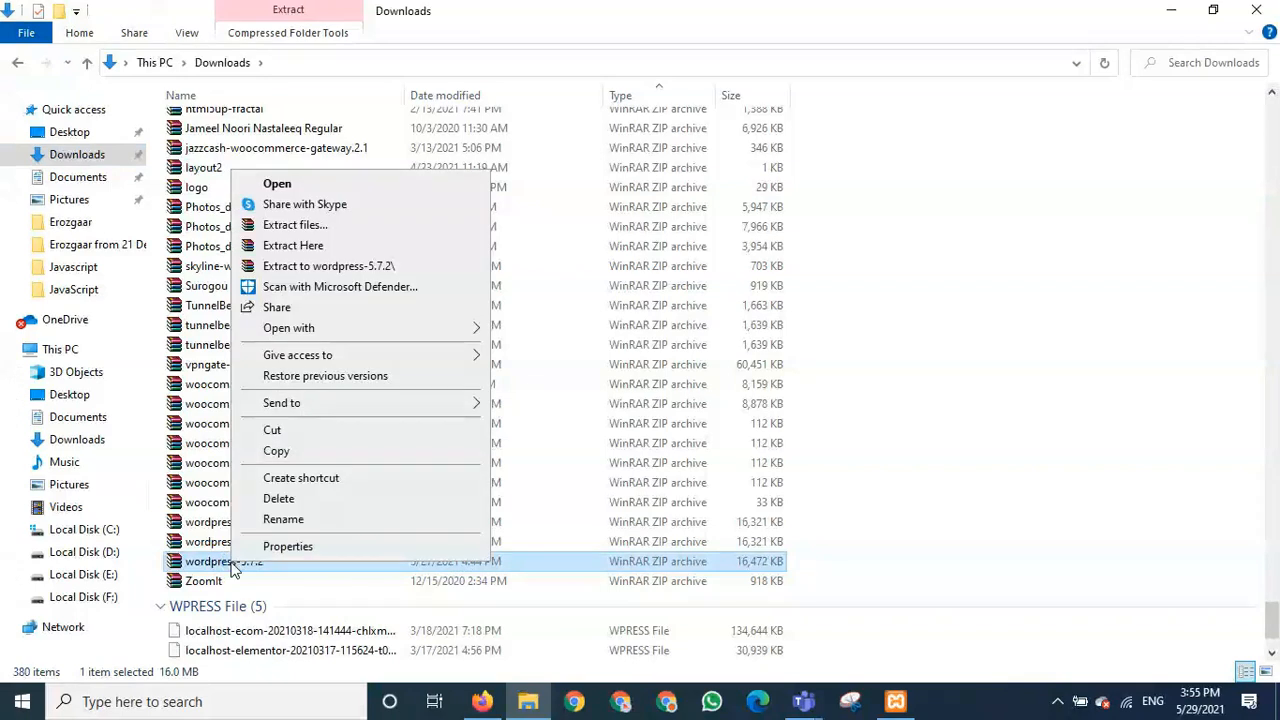
pyautogui.click(285, 431)
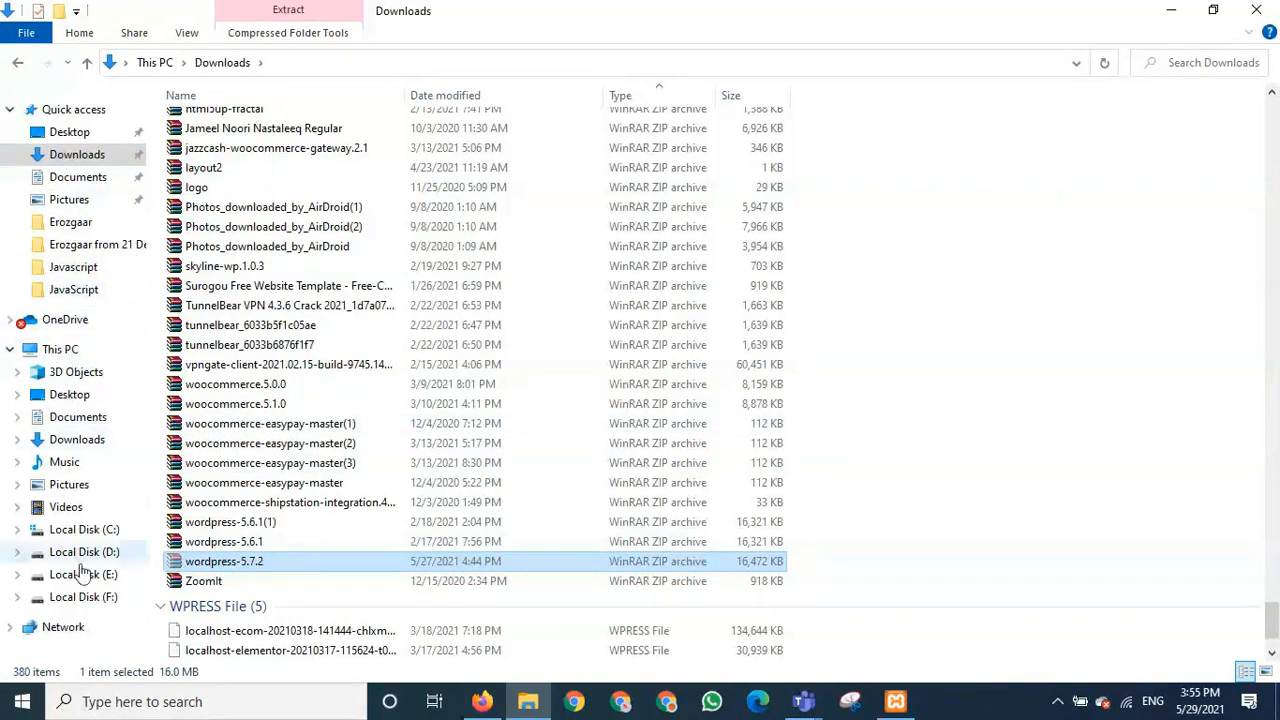
pyautogui.click(106, 530)
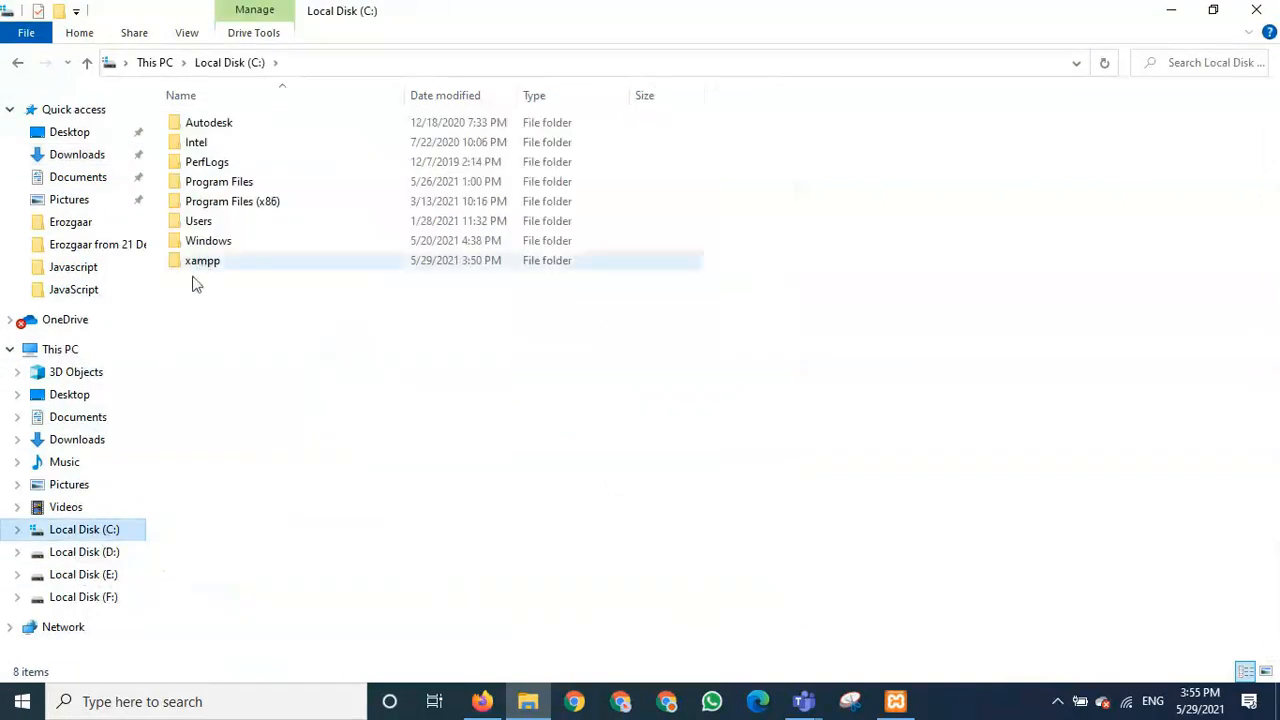
pyautogui.rightClick(206, 326)
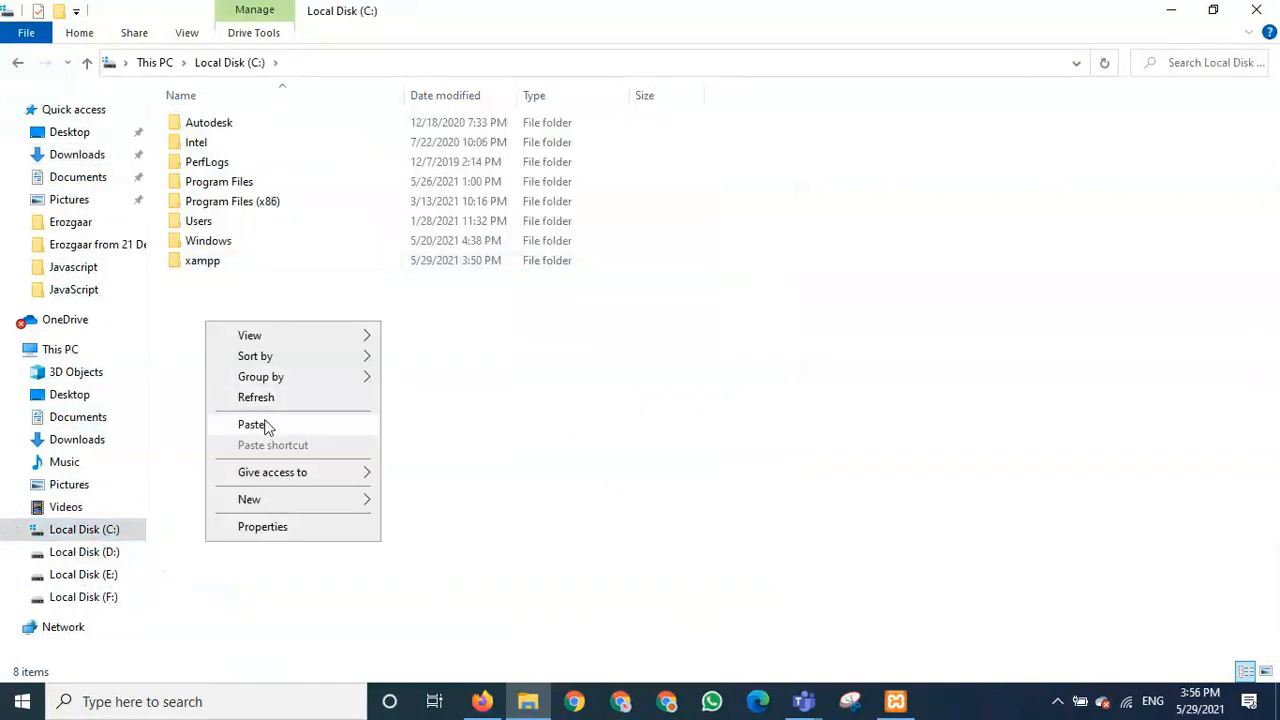
pyautogui.click(268, 428)
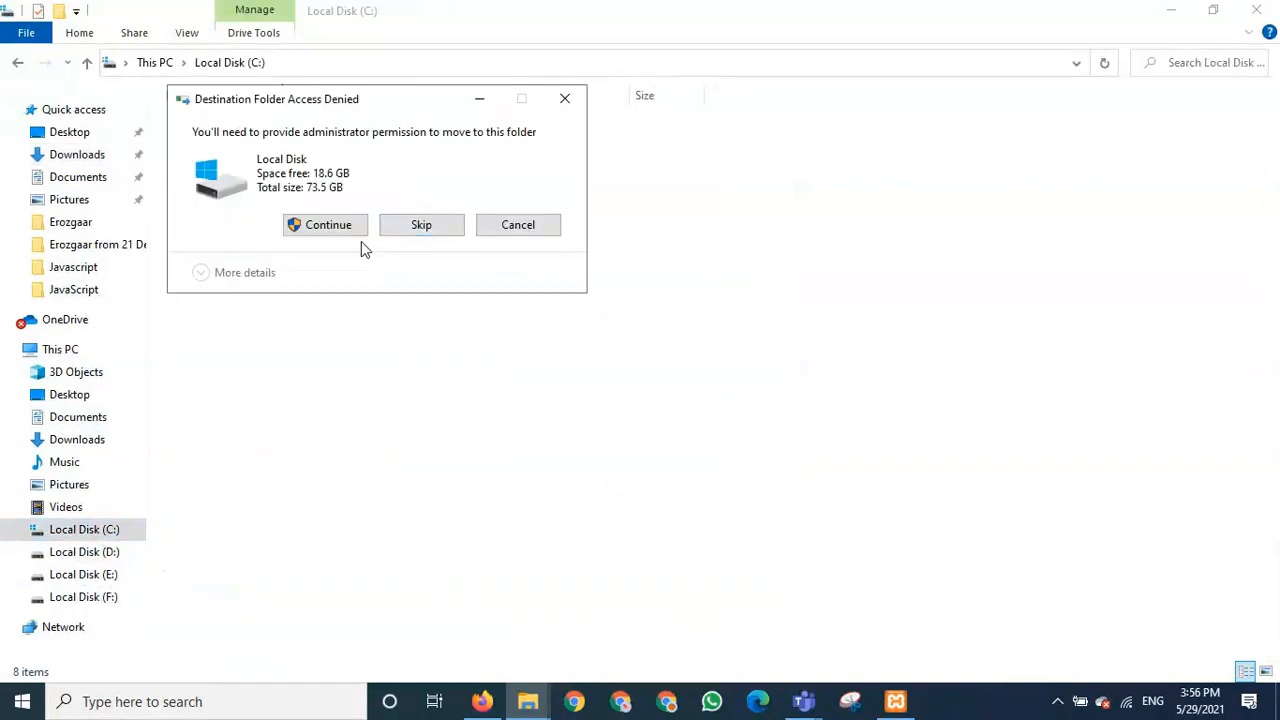
pyautogui.click(335, 229)
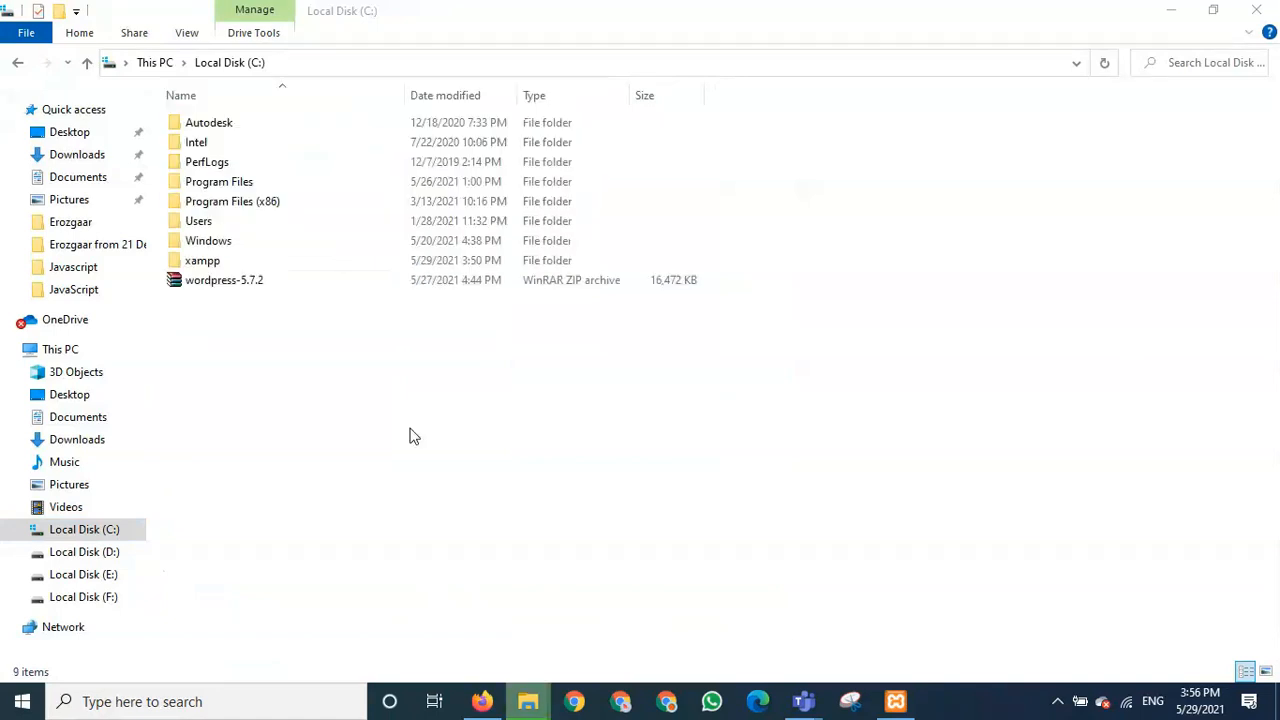
# - Extract wordpress-5.7.2 here on C: and open the resulting wordpress folder
pyautogui.click(243, 285)
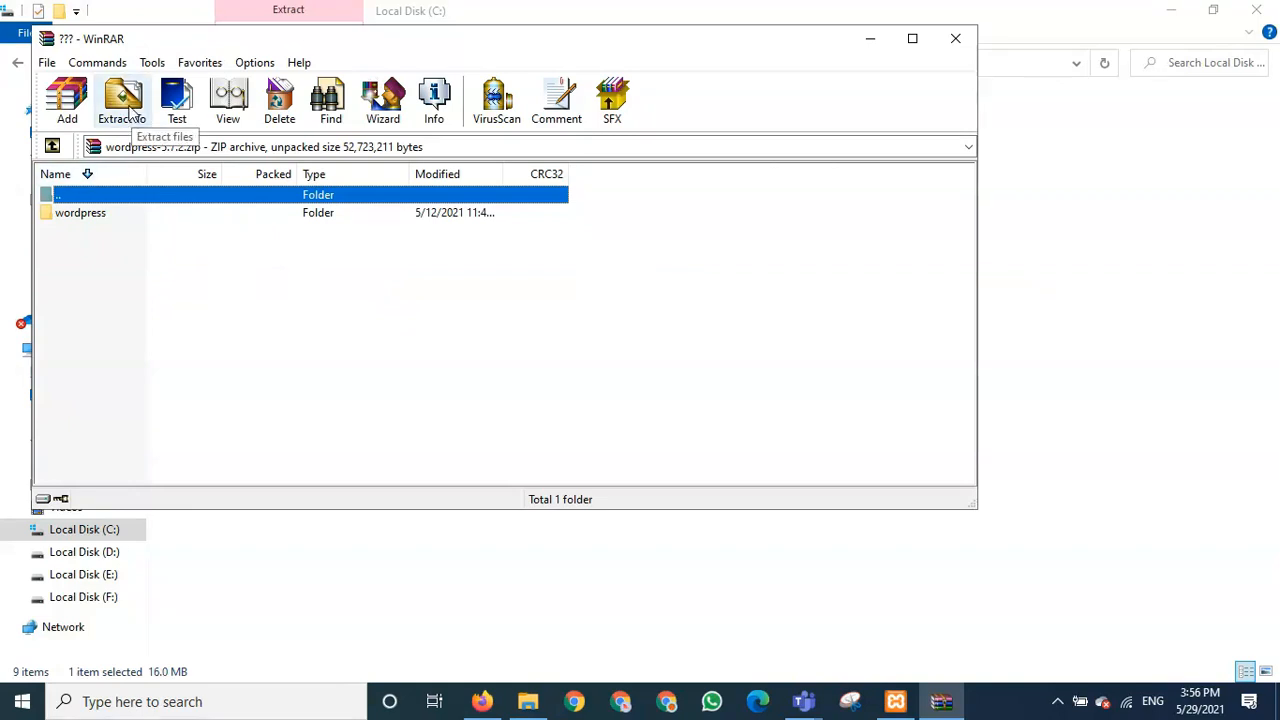
pyautogui.click(953, 38)
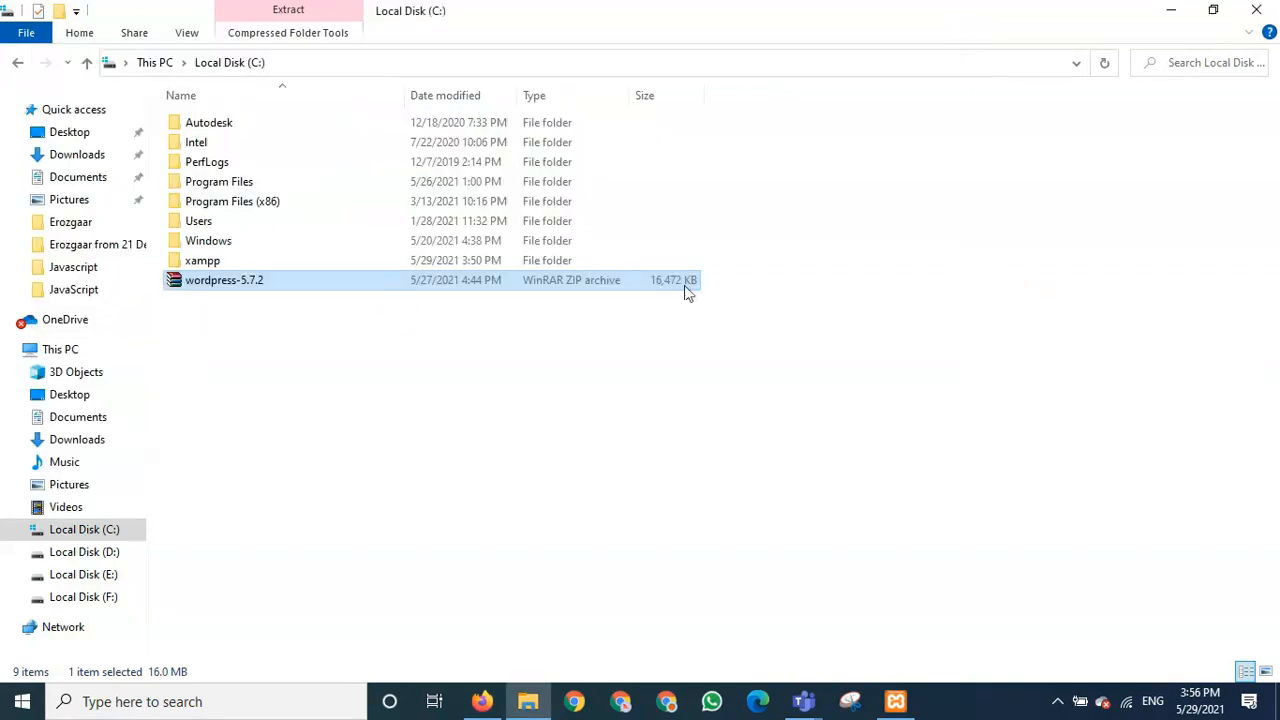
pyautogui.rightClick(175, 283)
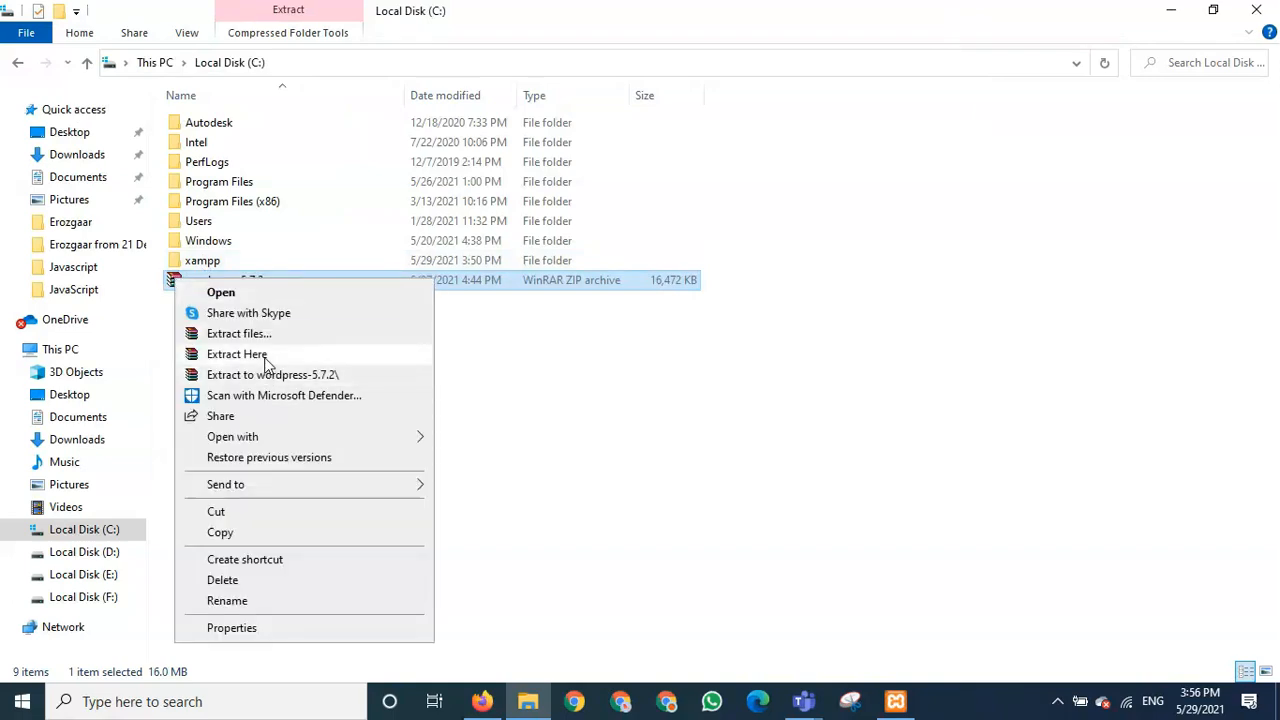
pyautogui.click(442, 351)
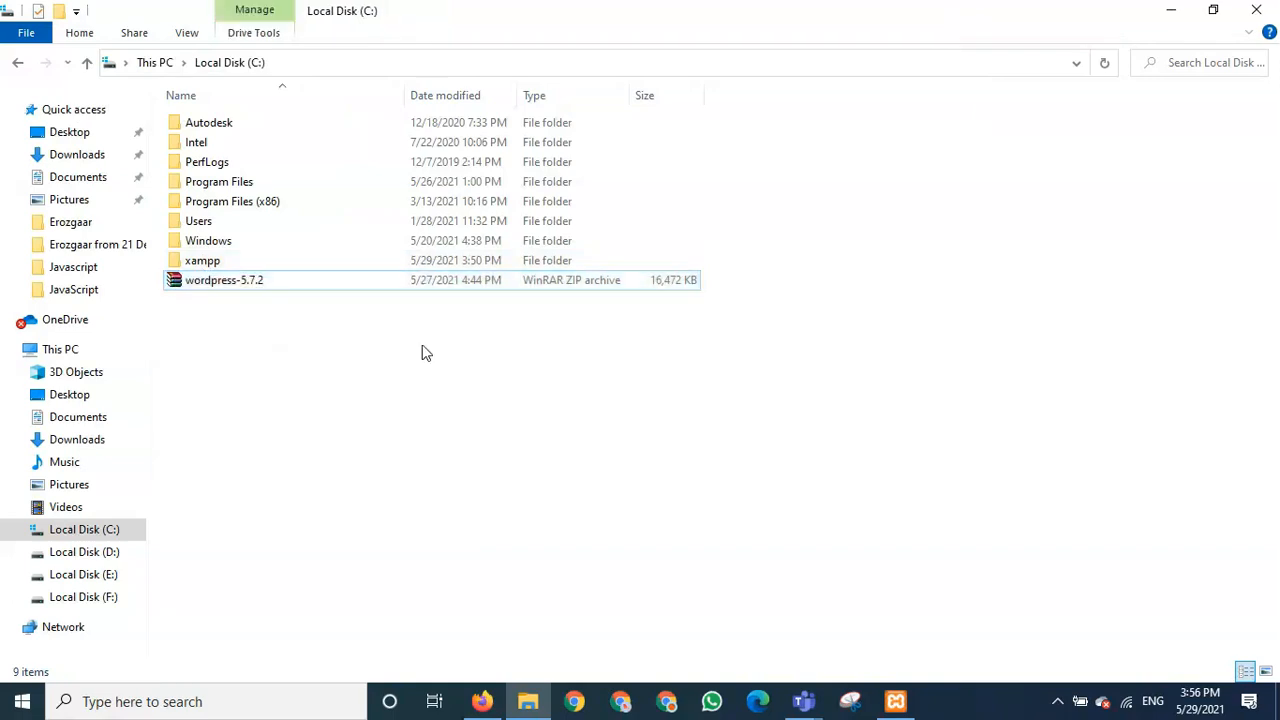
pyautogui.click(197, 285)
pyautogui.rightClick(196, 284)
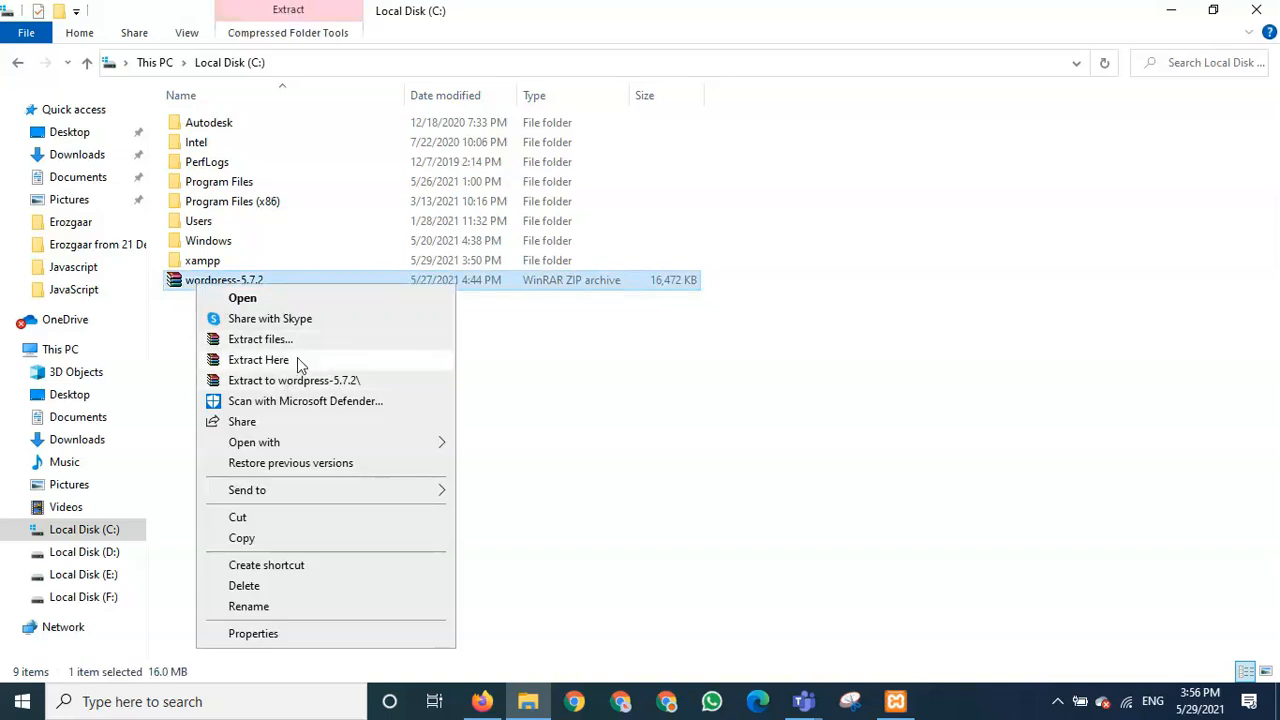
pyautogui.click(297, 358)
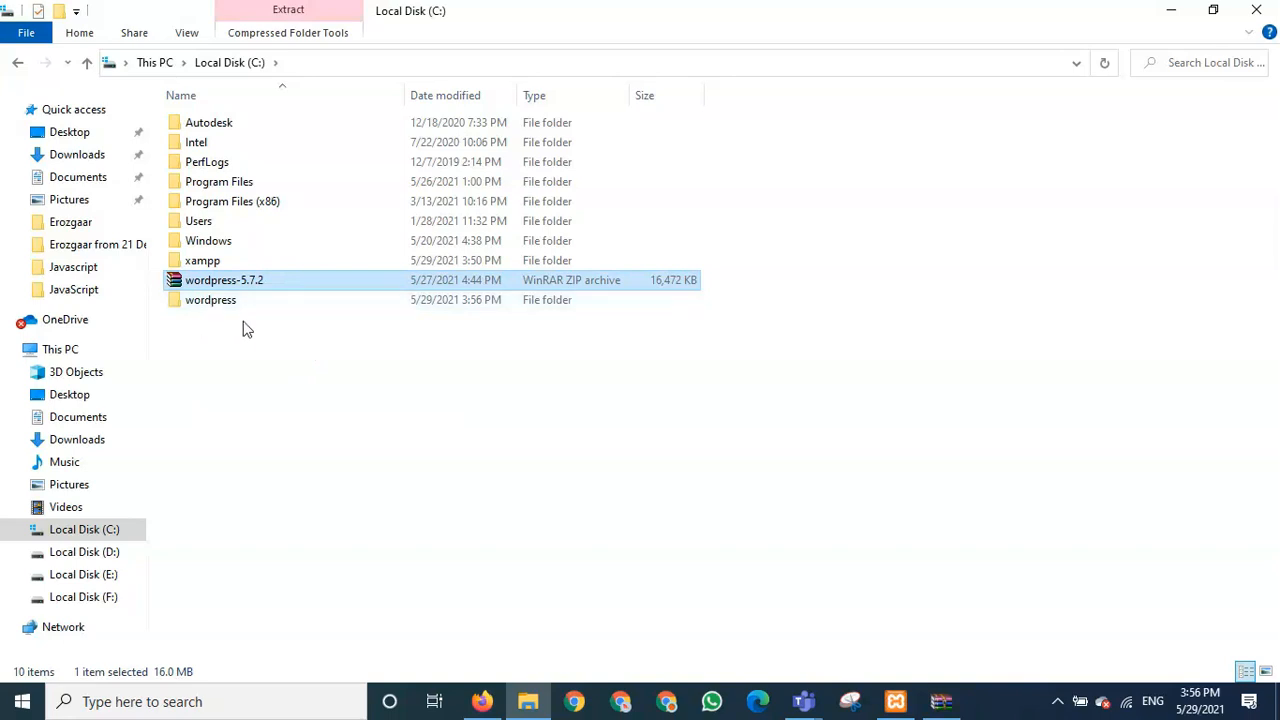
pyautogui.doubleClick(225, 303)
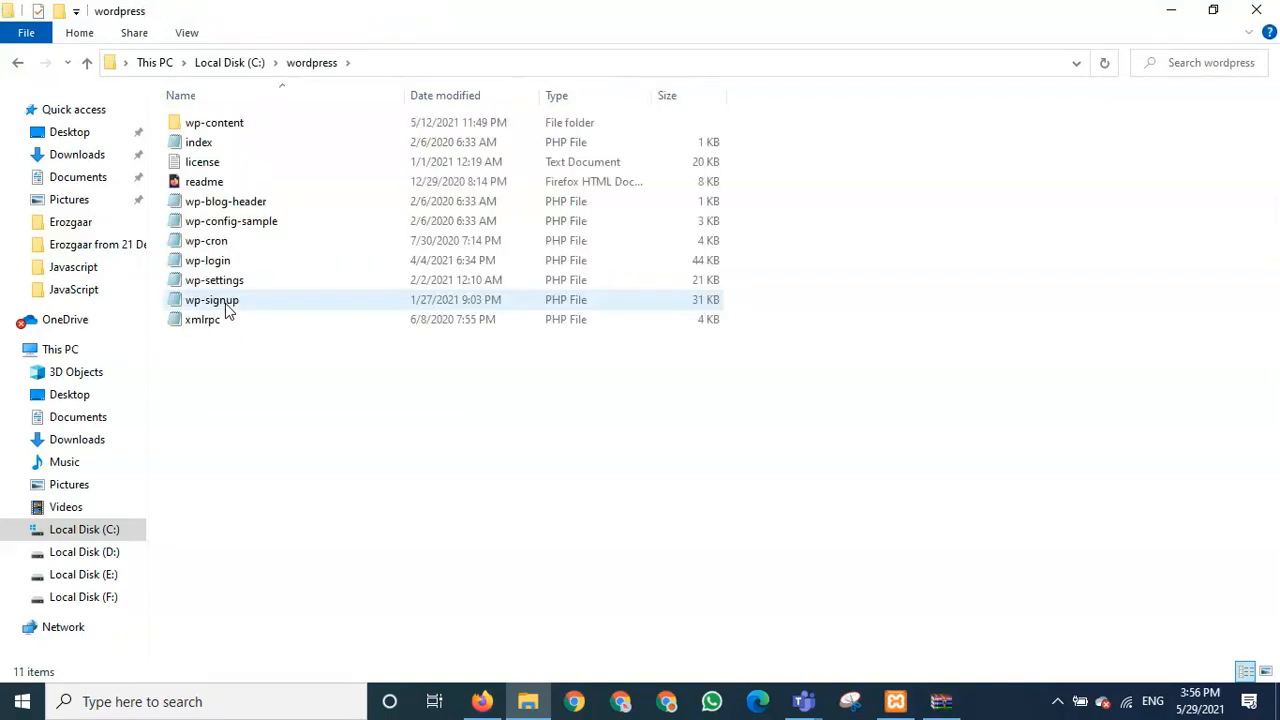
pyautogui.click(88, 63)
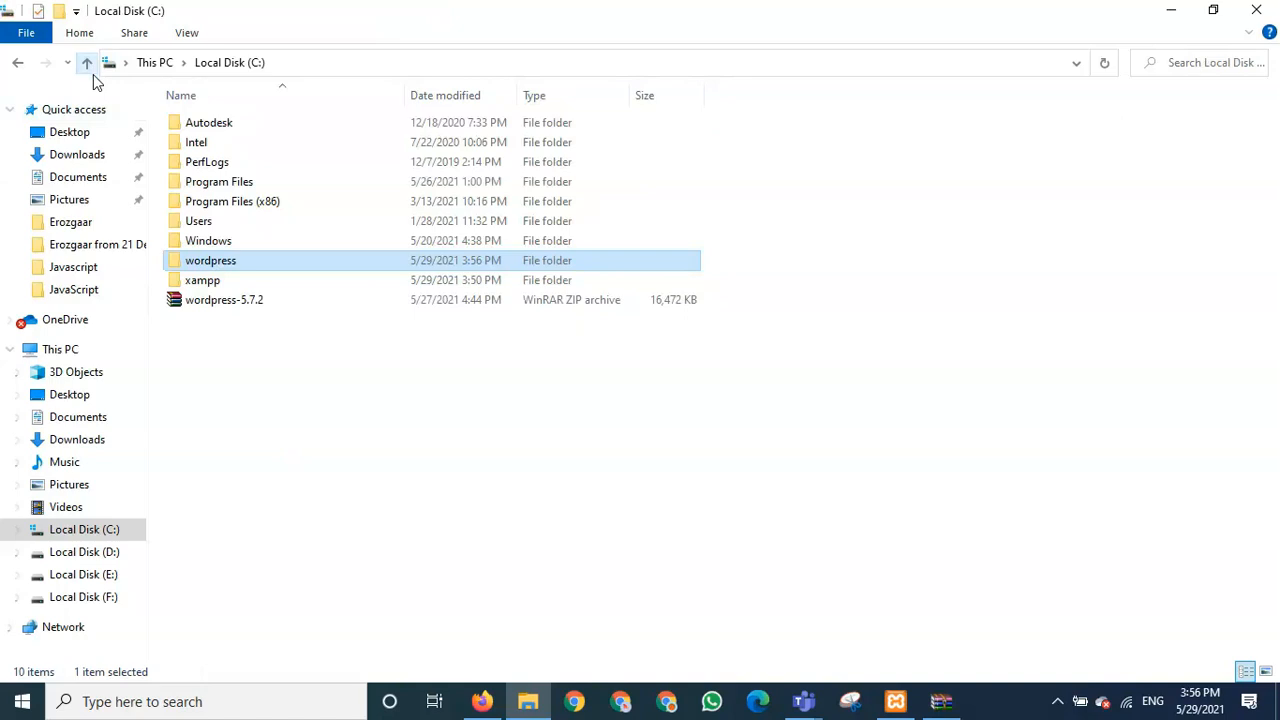
pyautogui.doubleClick(222, 262)
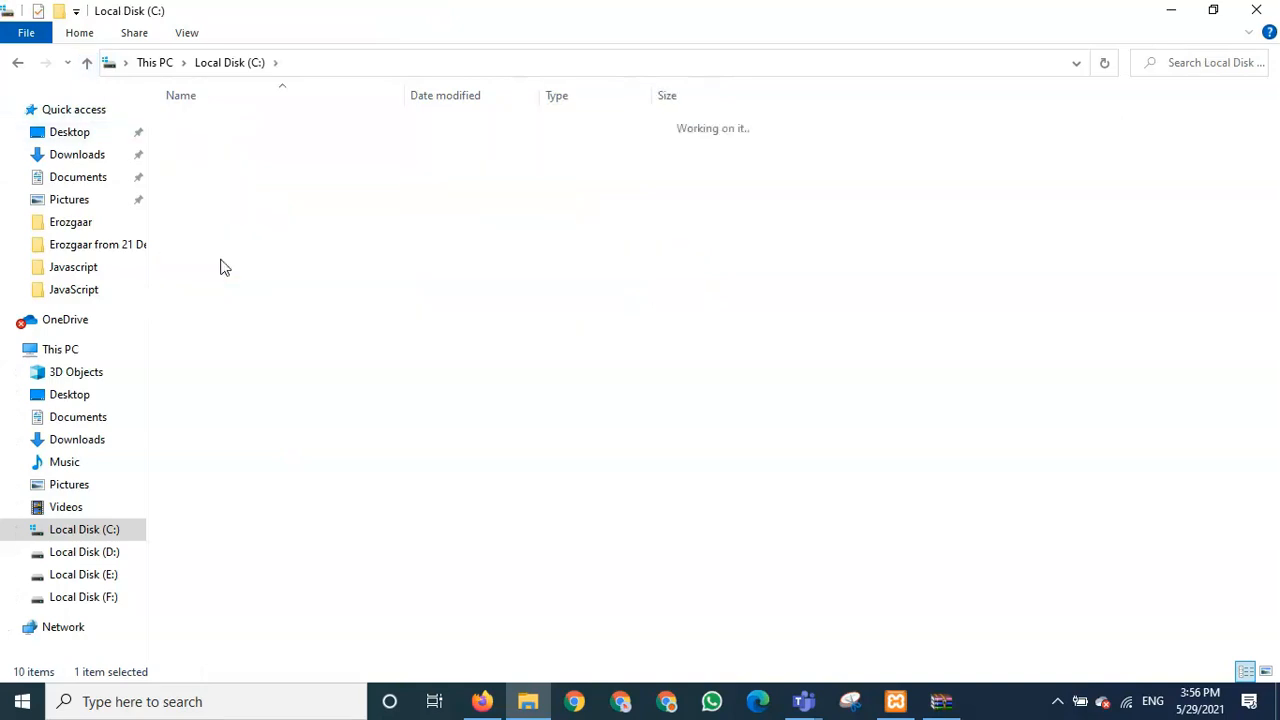
# - Return to Local Disk (C:) and watch WinRAR's extraction progress until it finishes
pyautogui.click(88, 63)
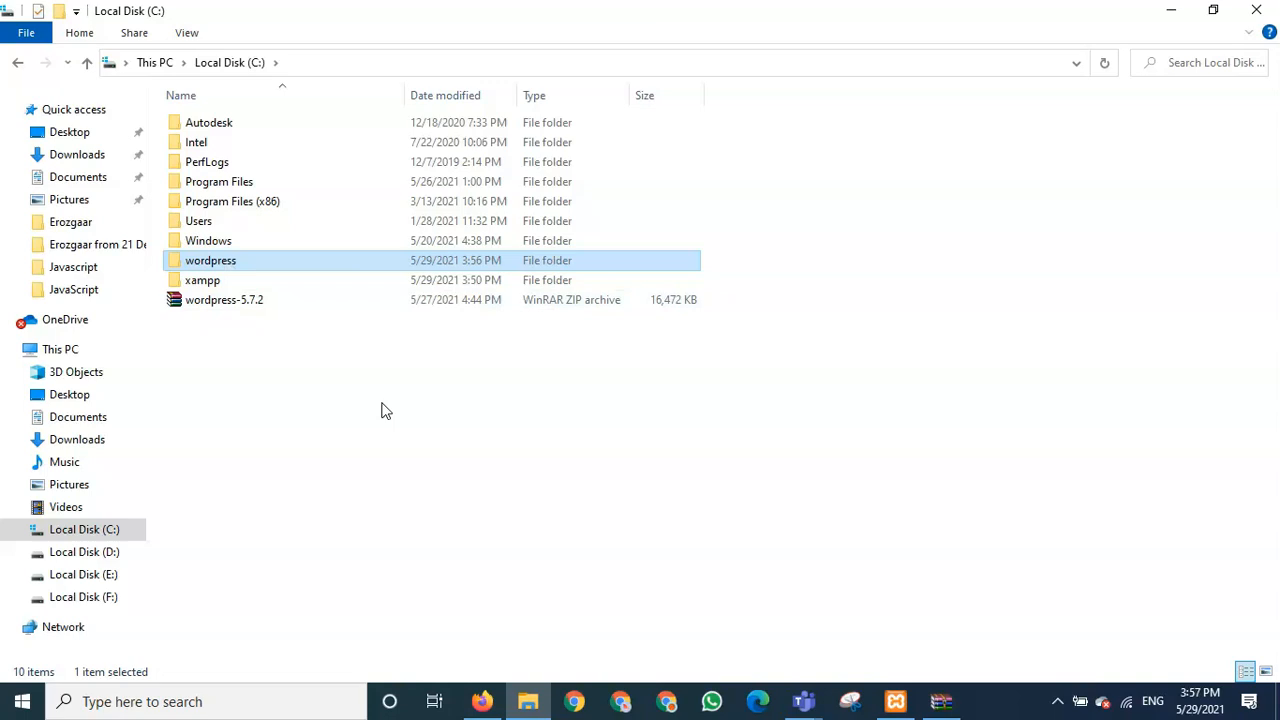
pyautogui.click(941, 701)
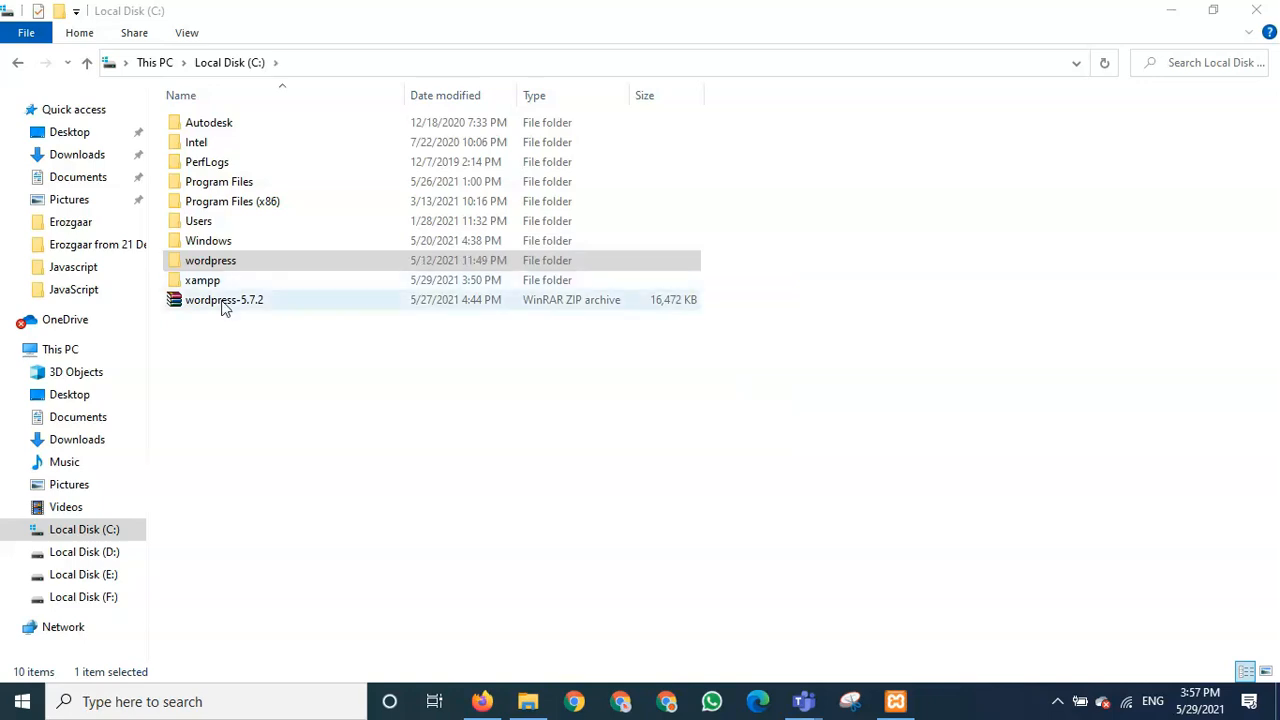
# - Check the extracted wordpress folder's contents, then return to Local Disk (C:)
pyautogui.click(213, 266)
pyautogui.doubleClick(213, 266)
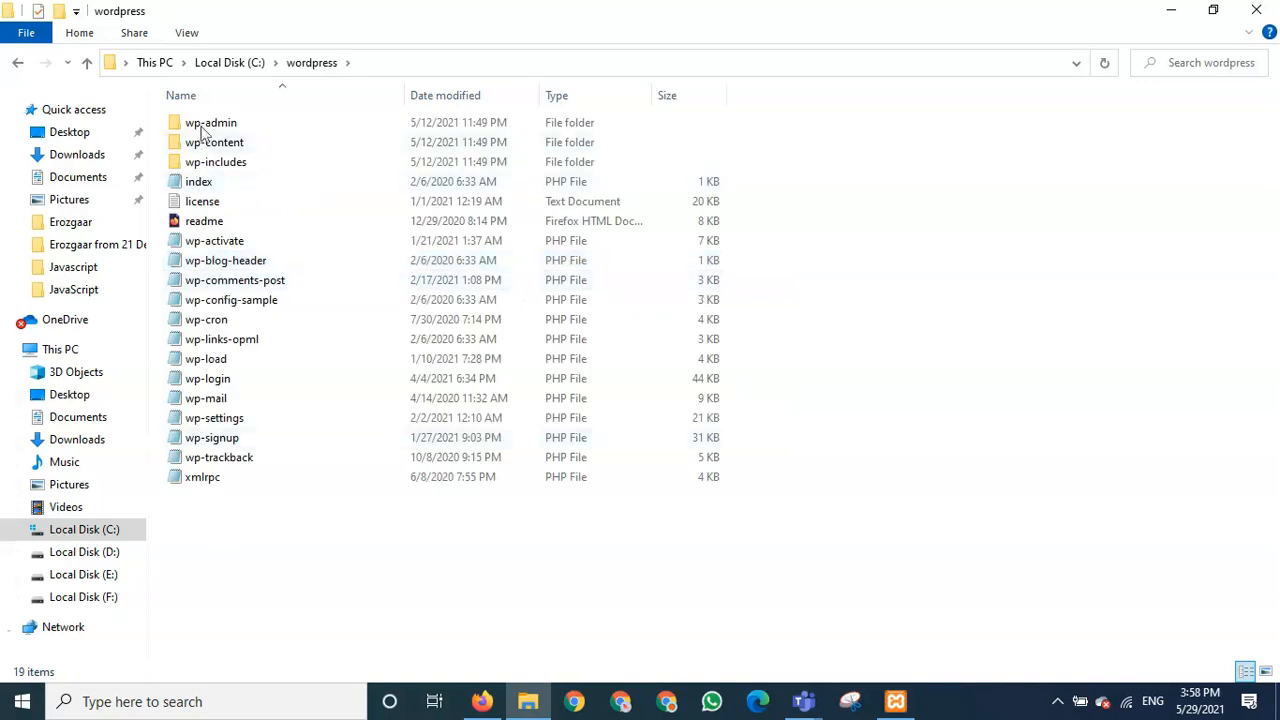
pyautogui.click(86, 64)
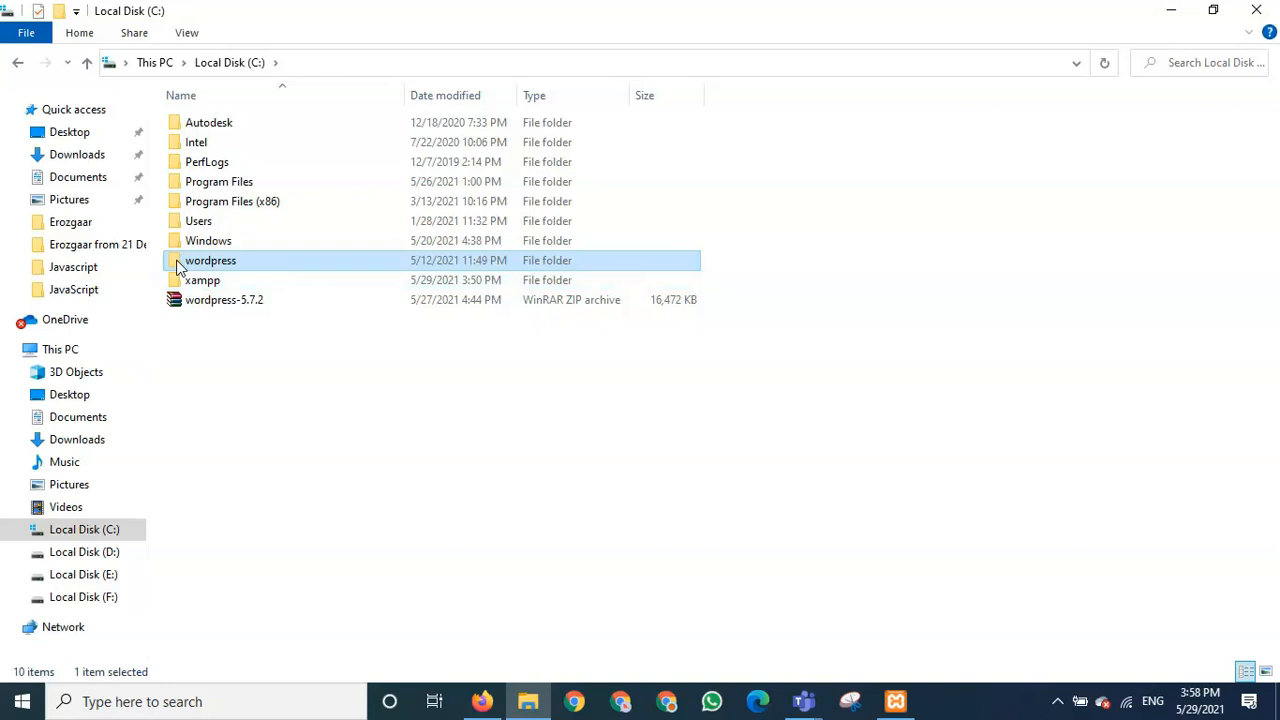
# - Permanently delete the wordpress-5.7.2 ZIP archive with Shift+Delete
pyautogui.click(172, 299)
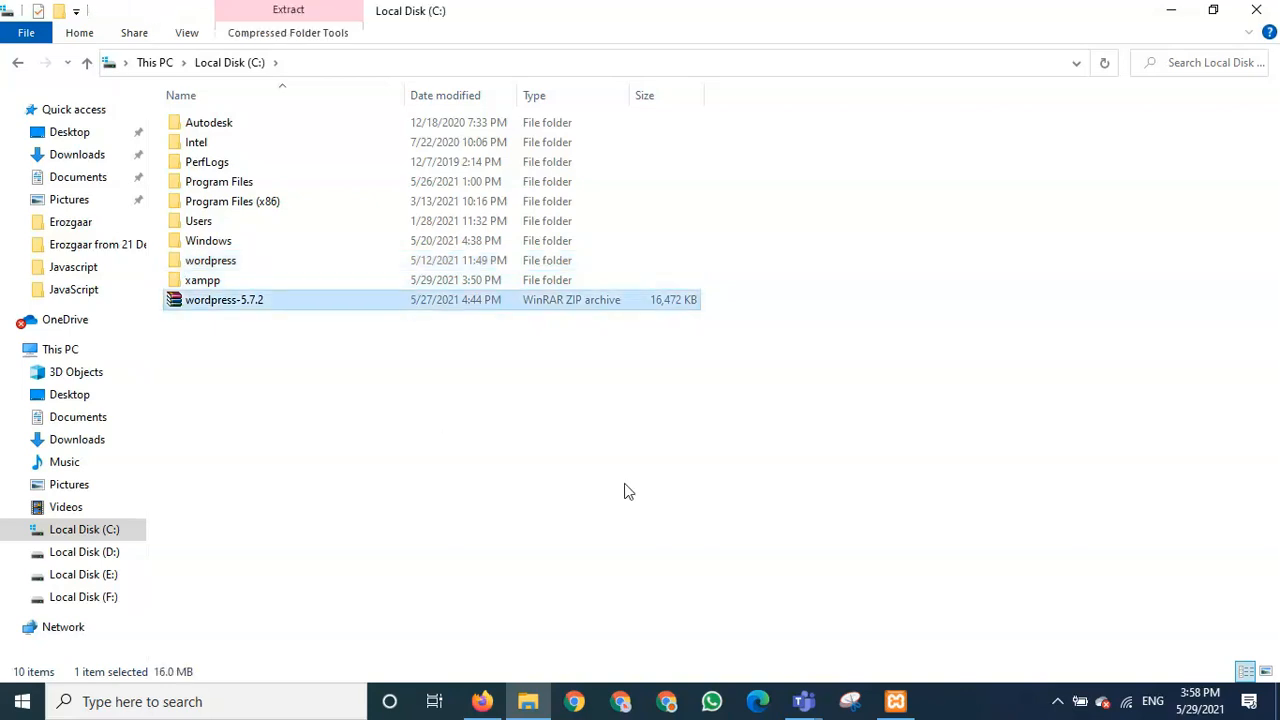
pyautogui.hotkey('shift', 'Delete')
pyautogui.click(709, 429)
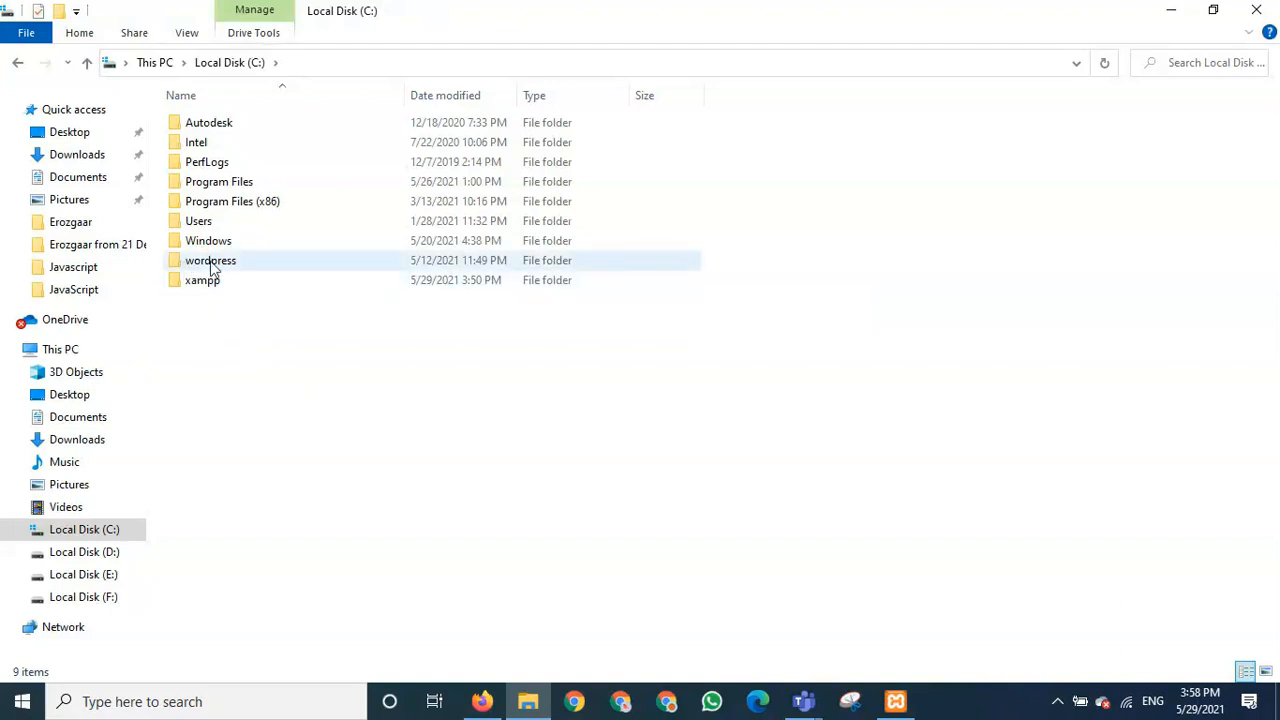
pyautogui.moveTo(177, 263)
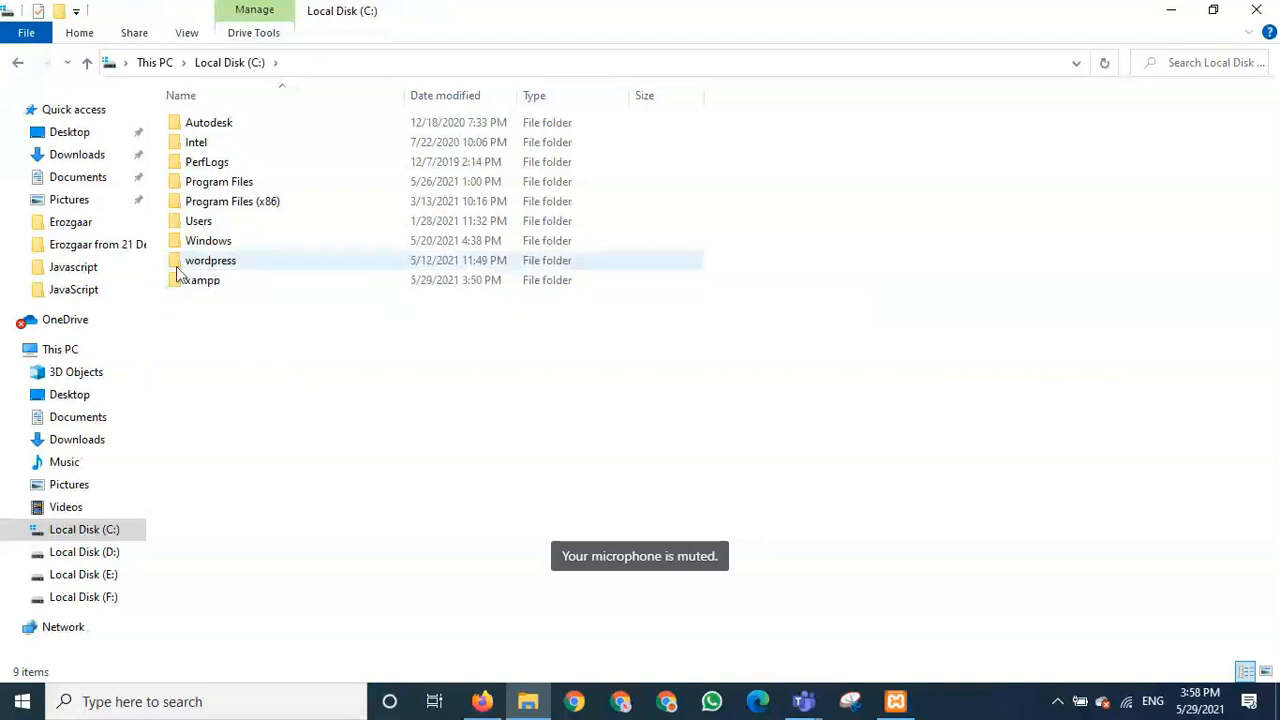
pyautogui.moveTo(222, 265)
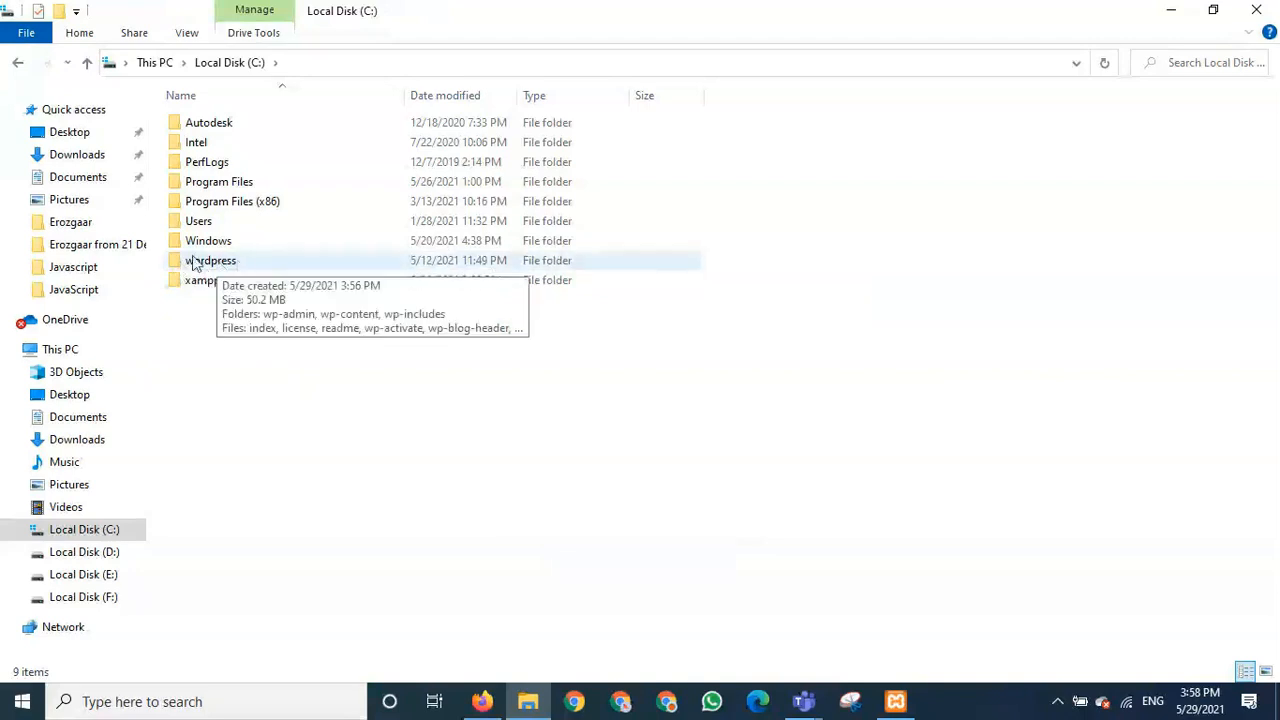
pyautogui.rightClick(178, 265)
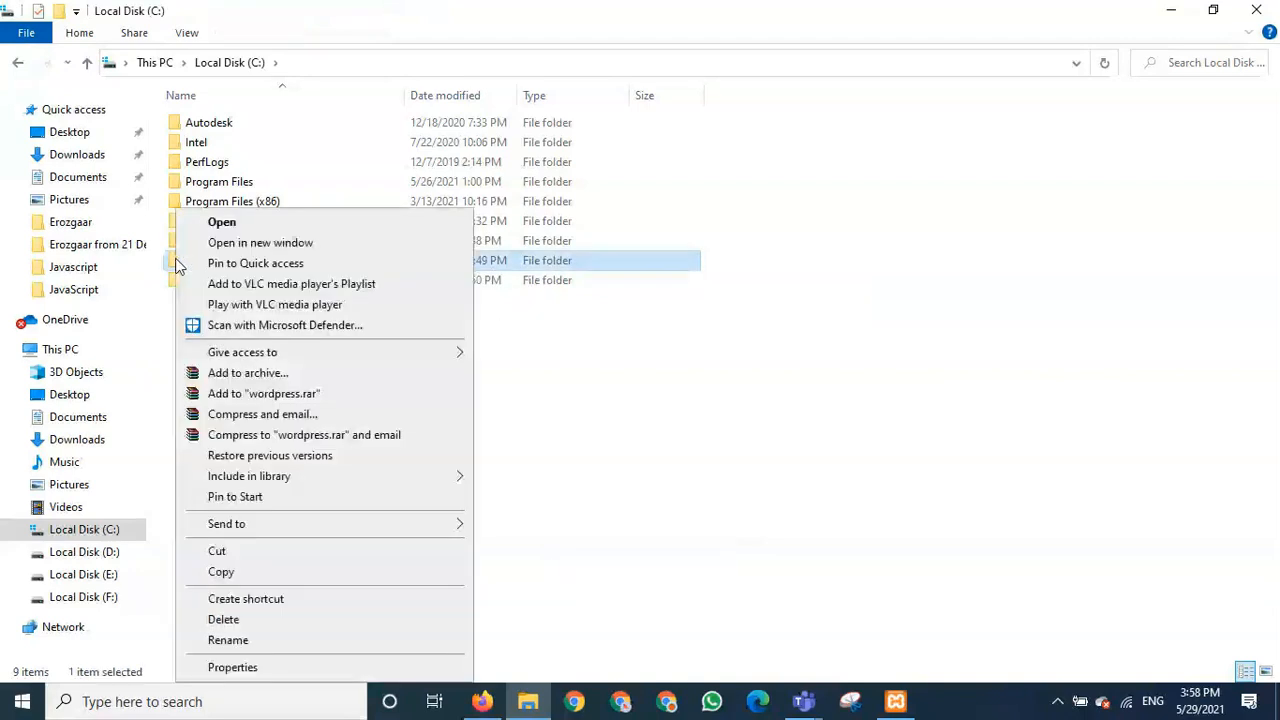
# - Copy the wordpress folder and open C:\xampp\htdocs
pyautogui.click(244, 569)
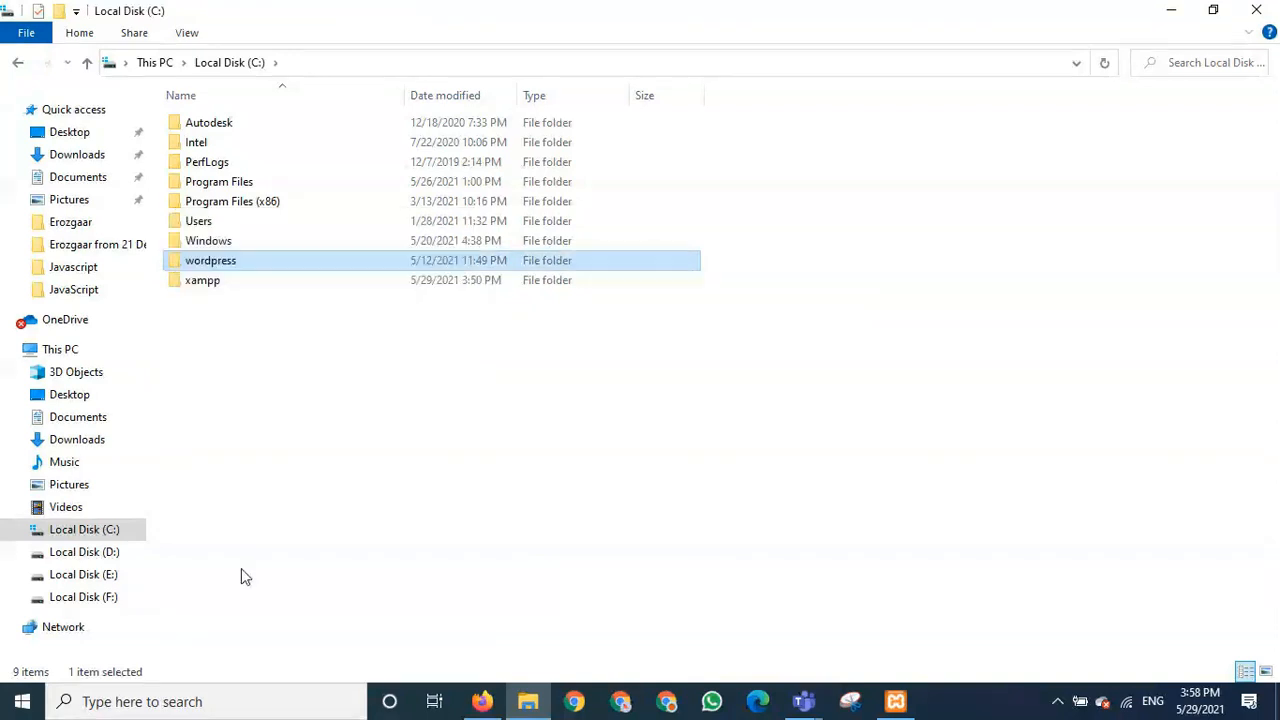
pyautogui.doubleClick(177, 281)
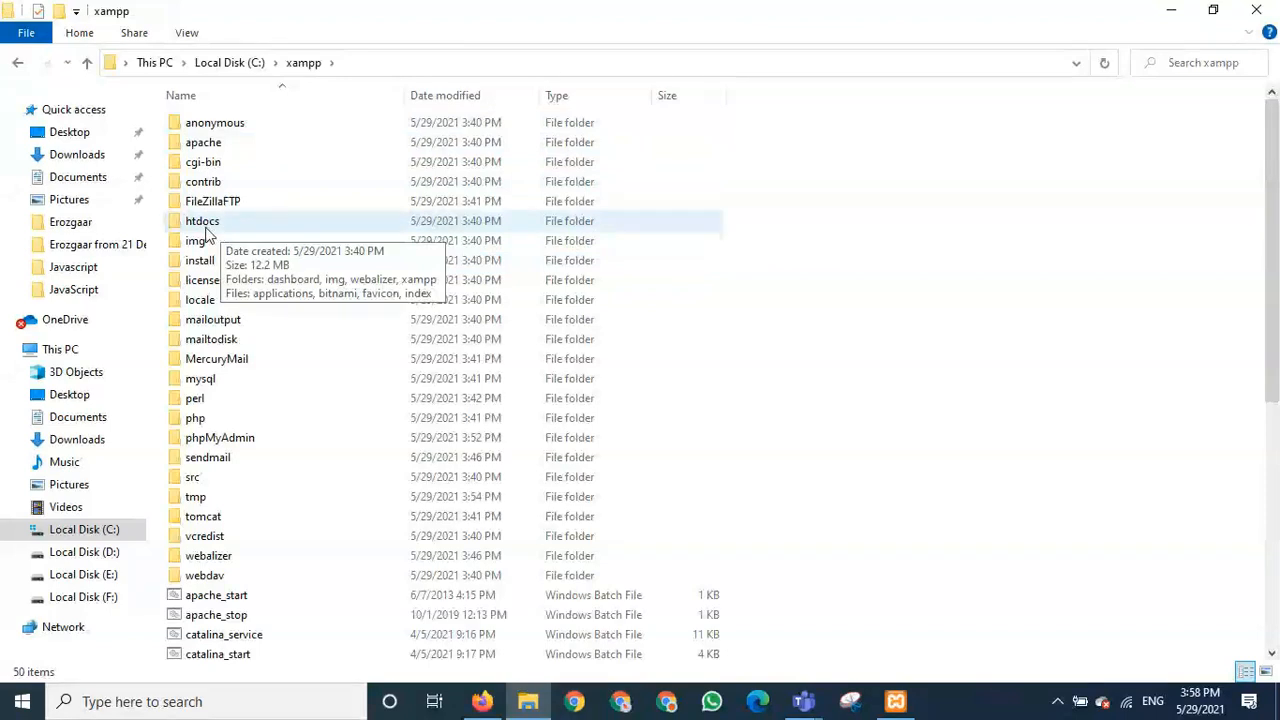
pyautogui.doubleClick(205, 226)
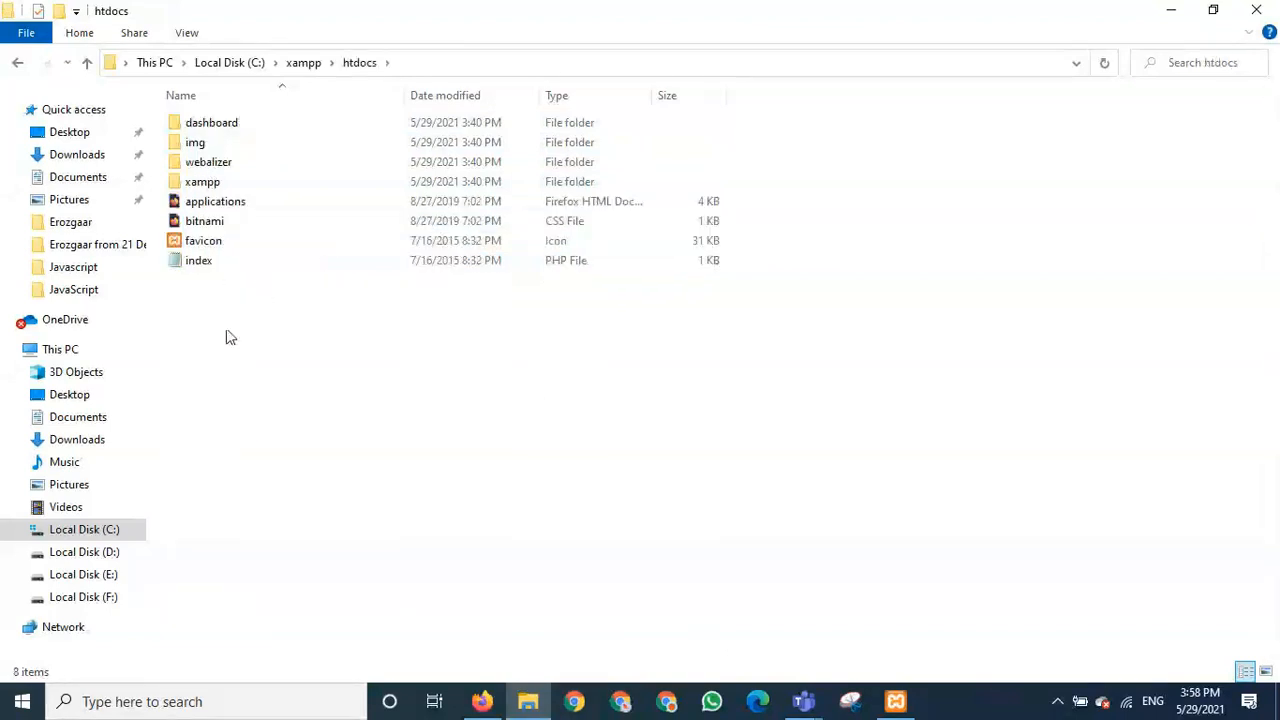
# - Paste the wordpress folder into C:\xampp\htdocs and start renaming the pasted copy
pyautogui.rightClick(226, 330)
pyautogui.click(317, 458)
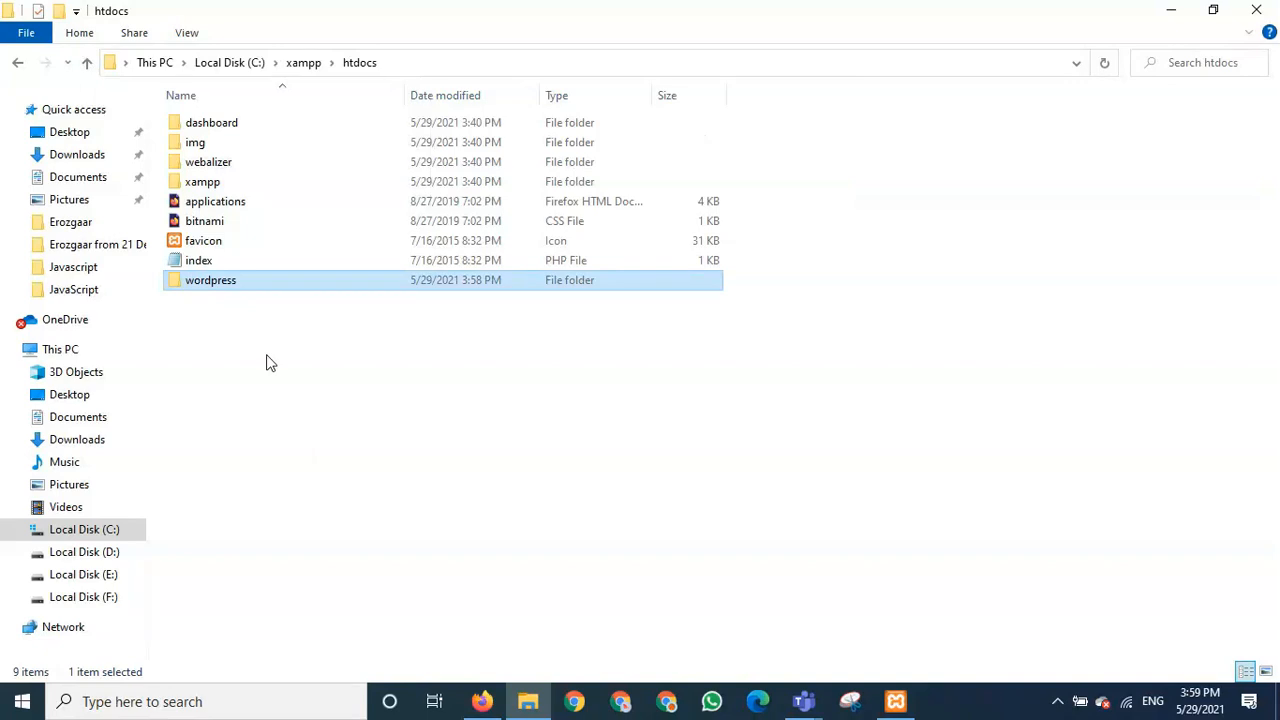
pyautogui.click(236, 281)
pyautogui.click(252, 327)
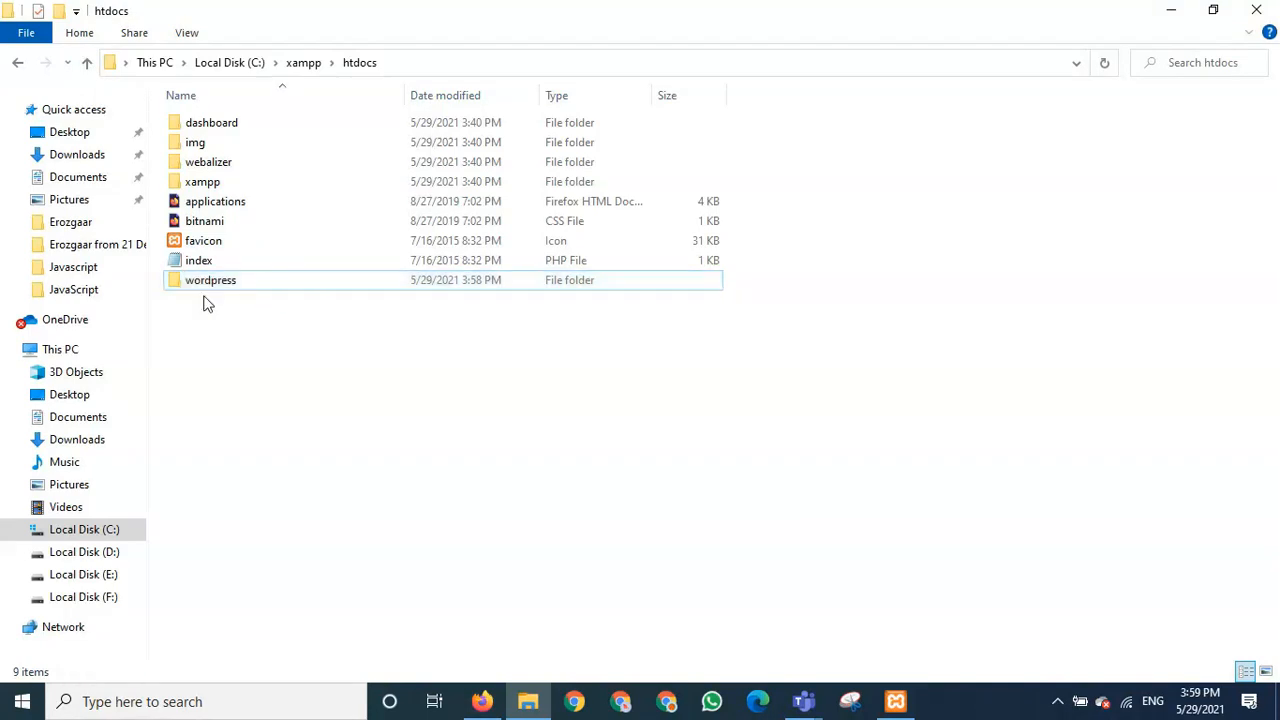
pyautogui.click(240, 284)
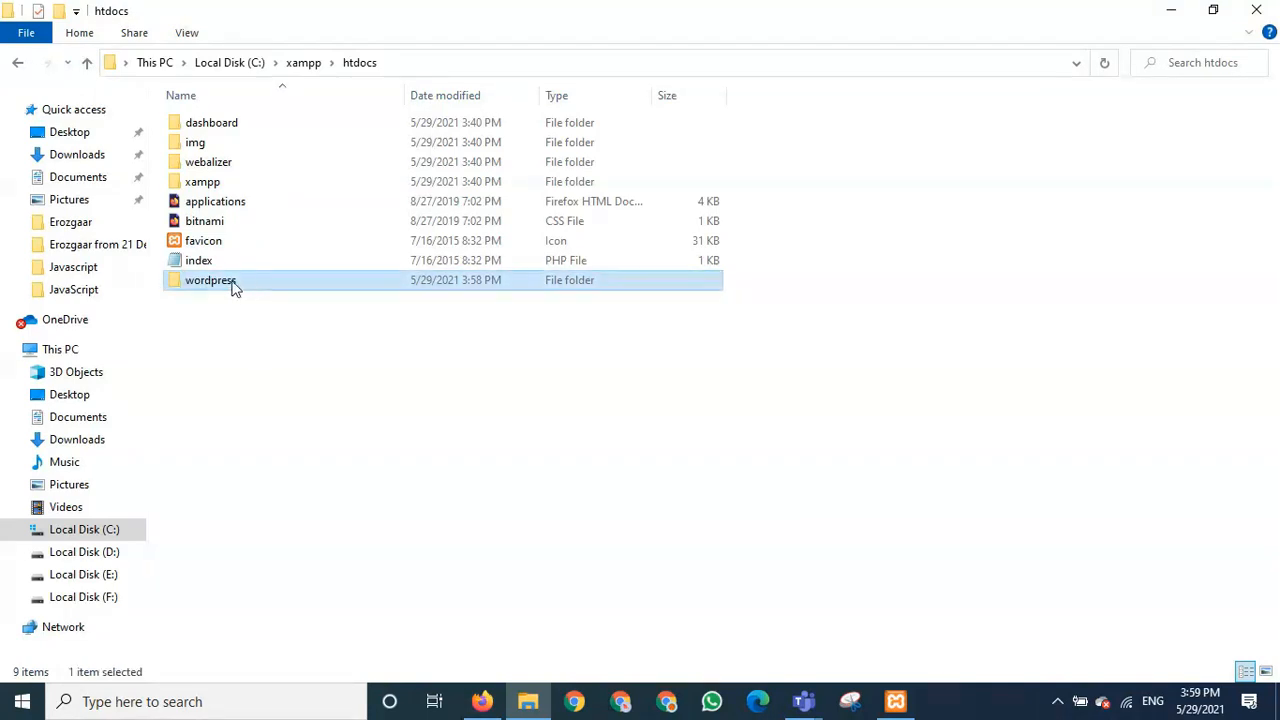
pyautogui.click(232, 284)
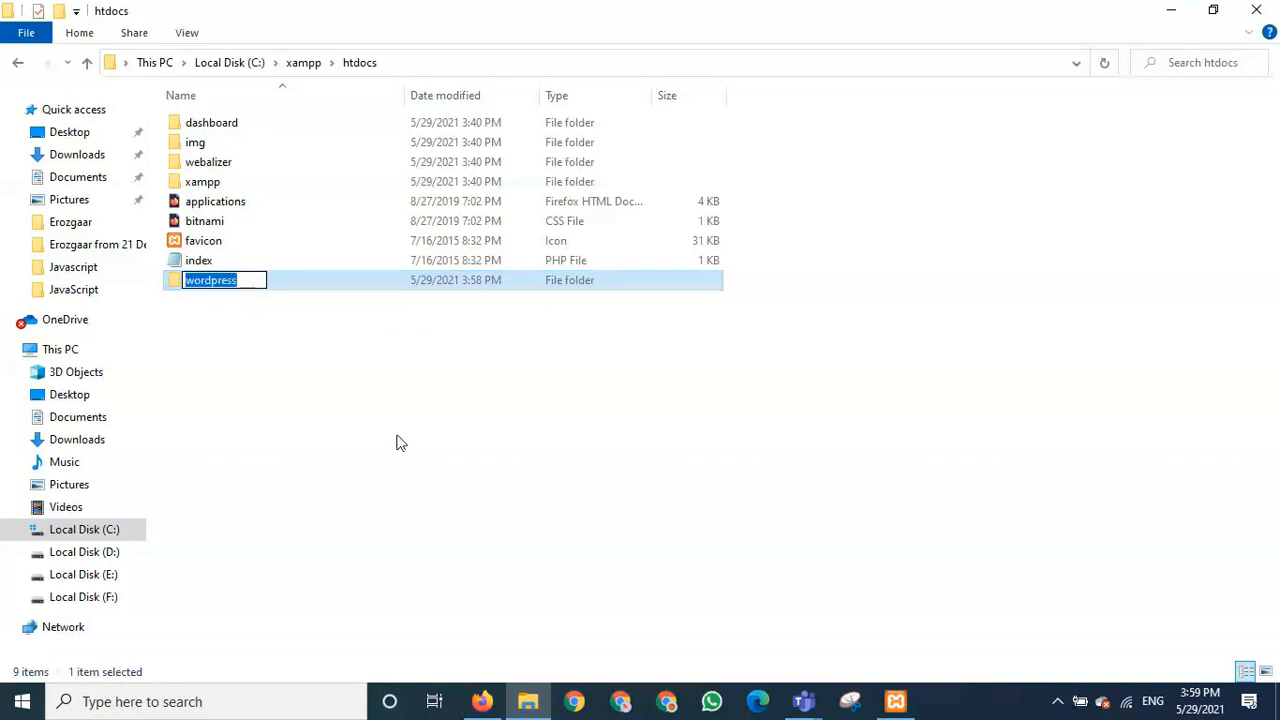
# - Rename the copied folder to firstpro and open it to check its files
pyautogui.write('firs')
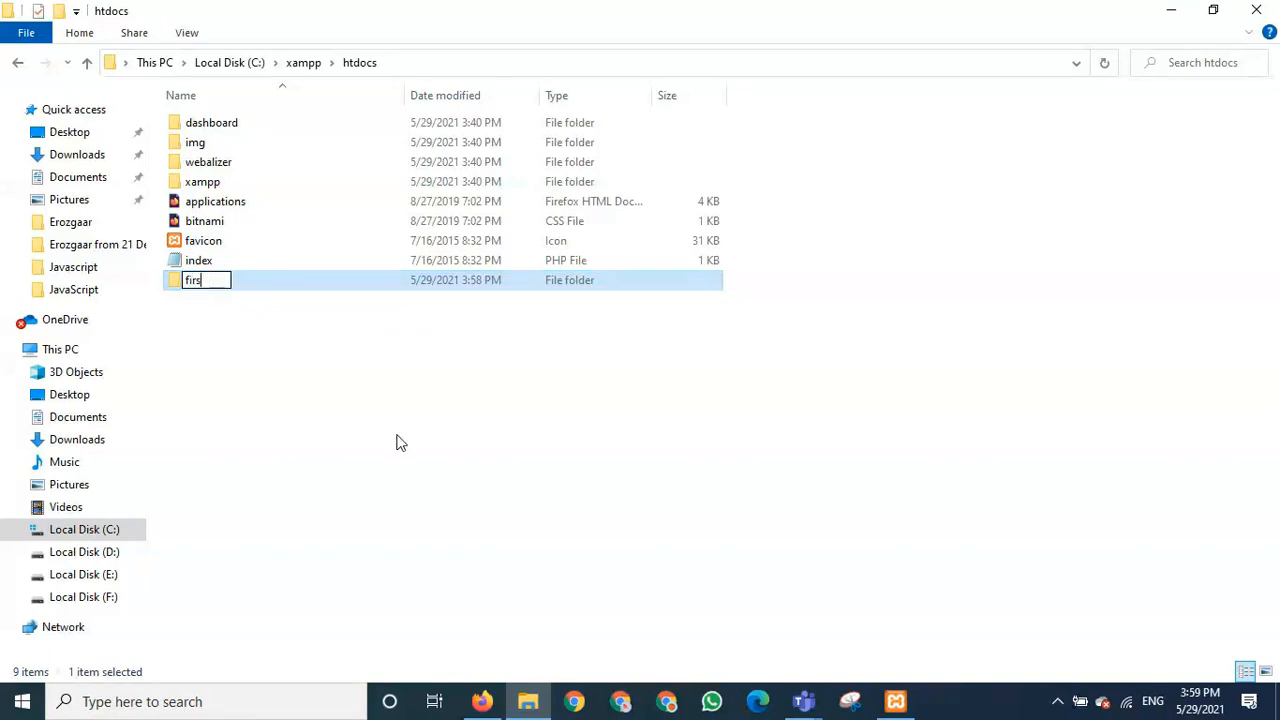
pyautogui.write('tpro')
pyautogui.press('Return')
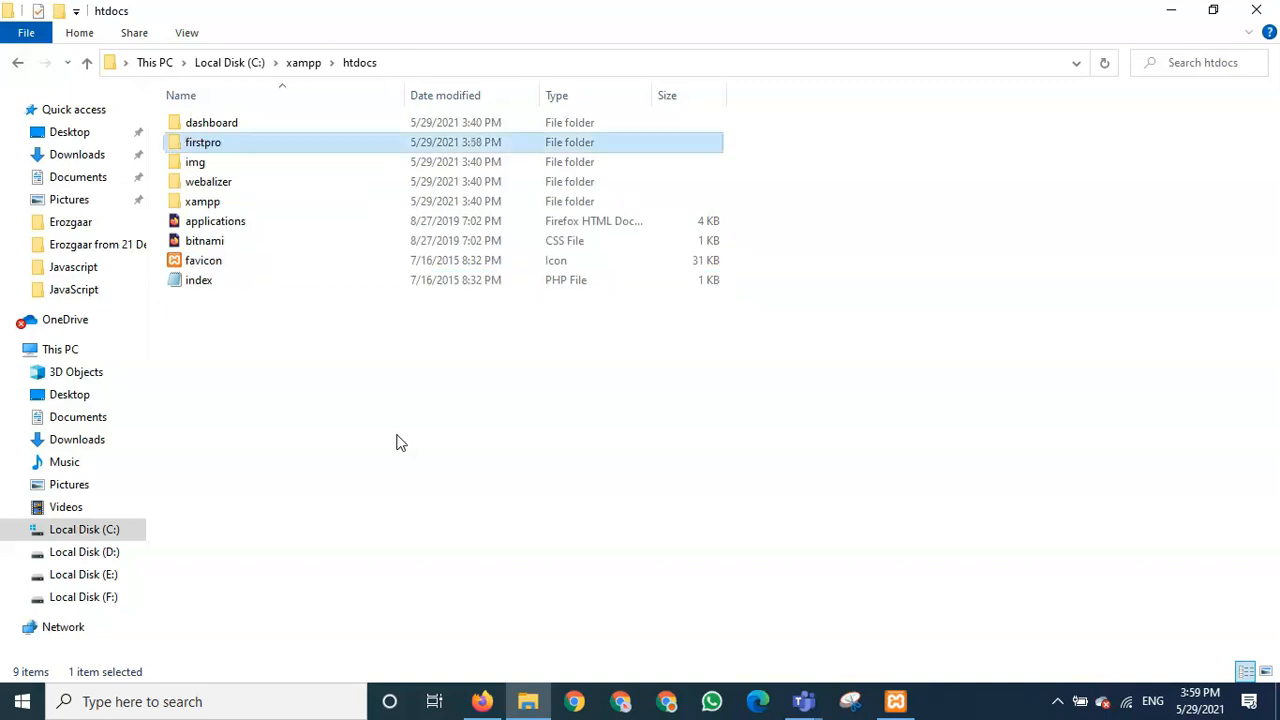
pyautogui.doubleClick(185, 146)
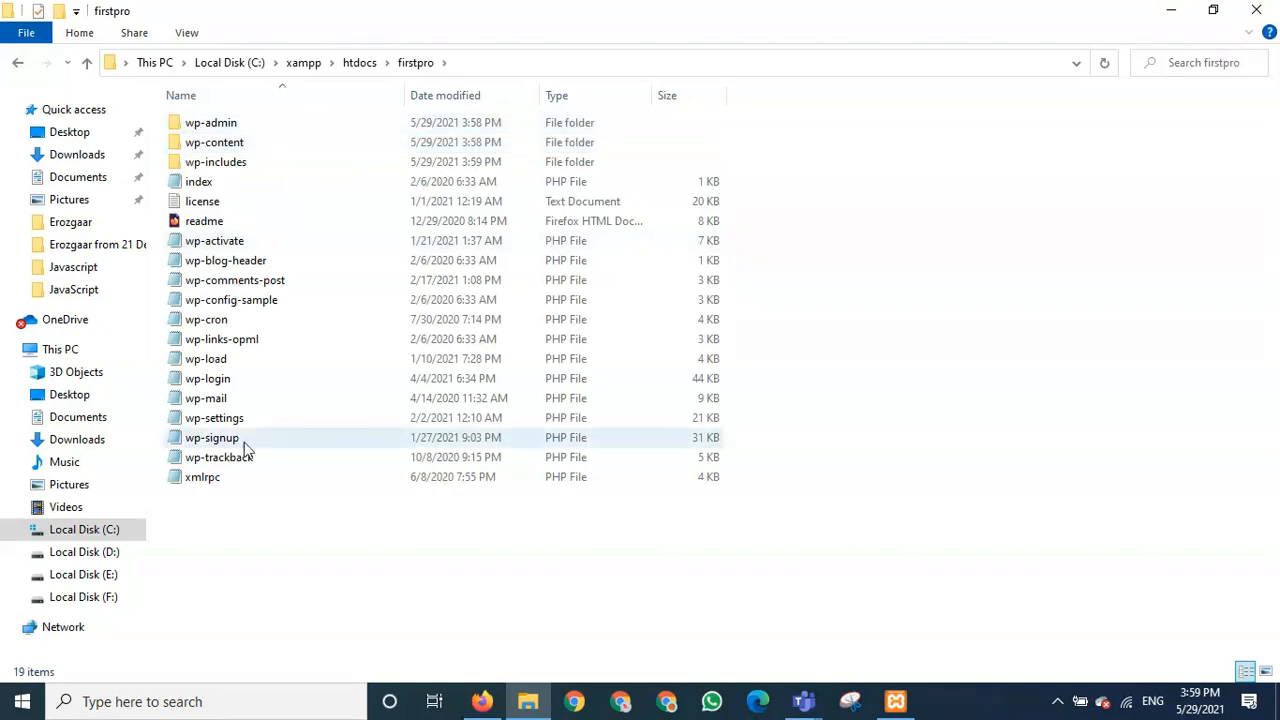
# - Navigate back up through htdocs and xampp to Local Disk (C:)
pyautogui.click(87, 63)
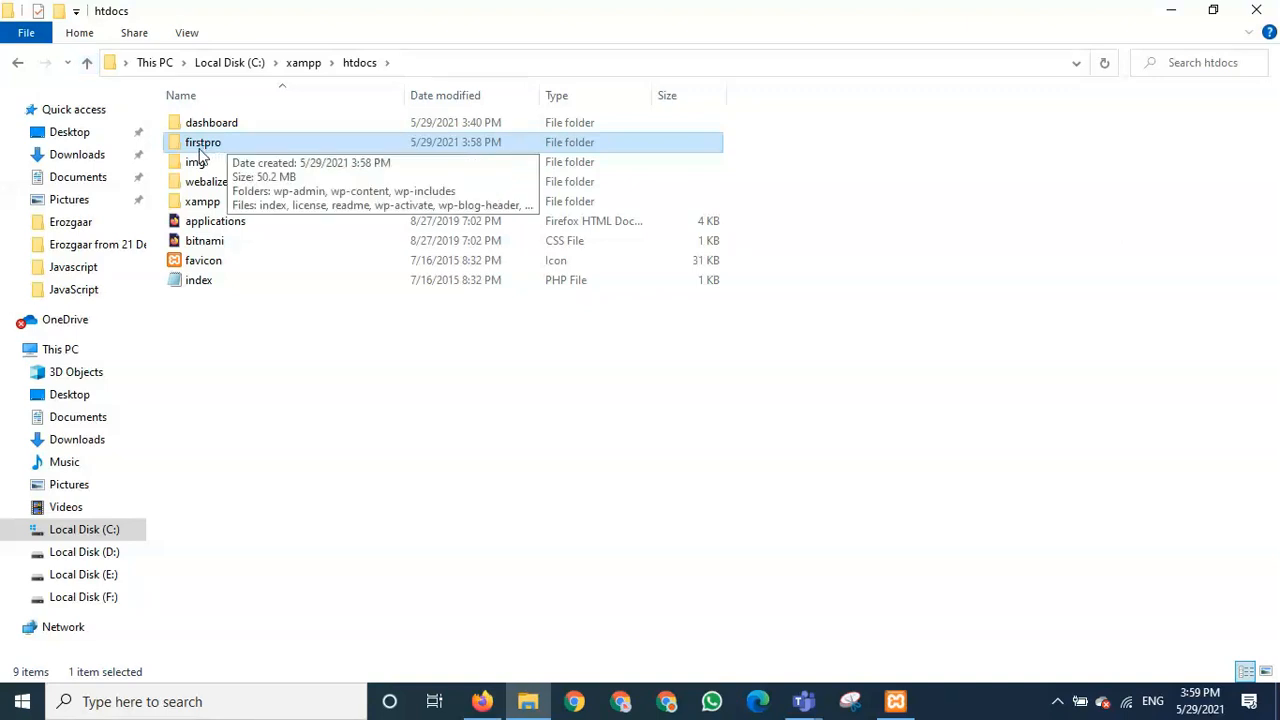
pyautogui.click(87, 63)
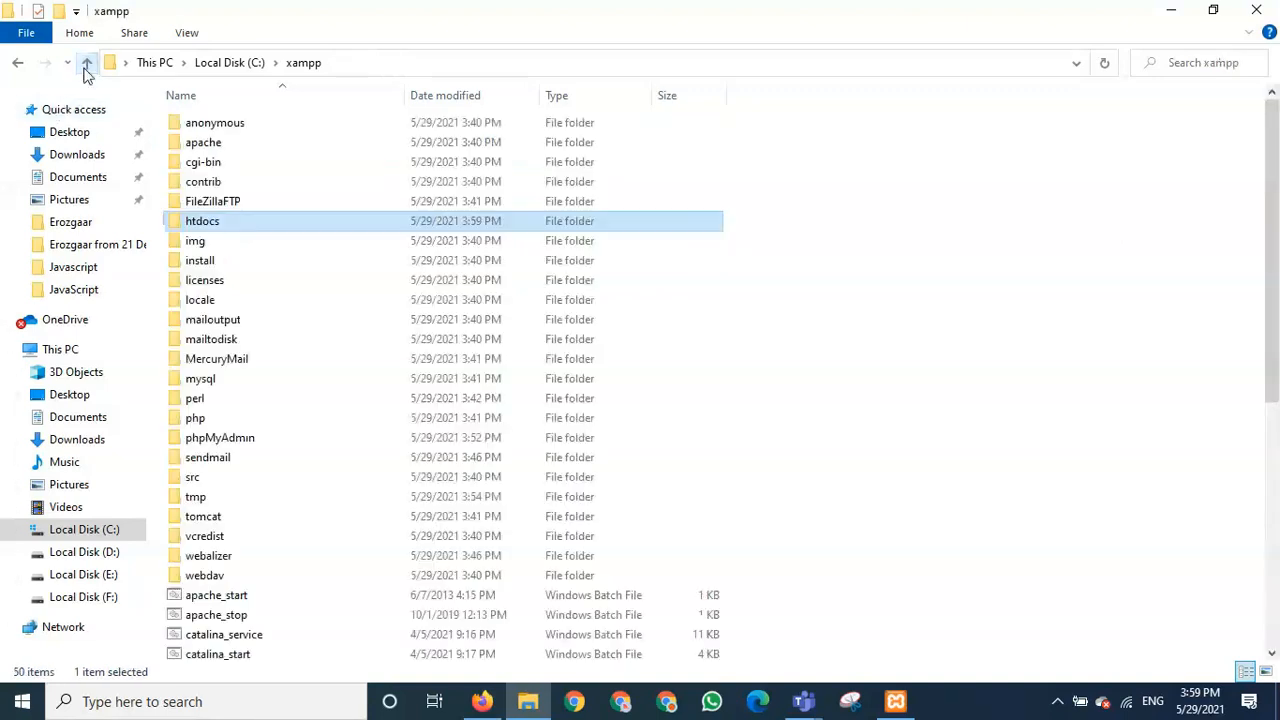
pyautogui.click(87, 63)
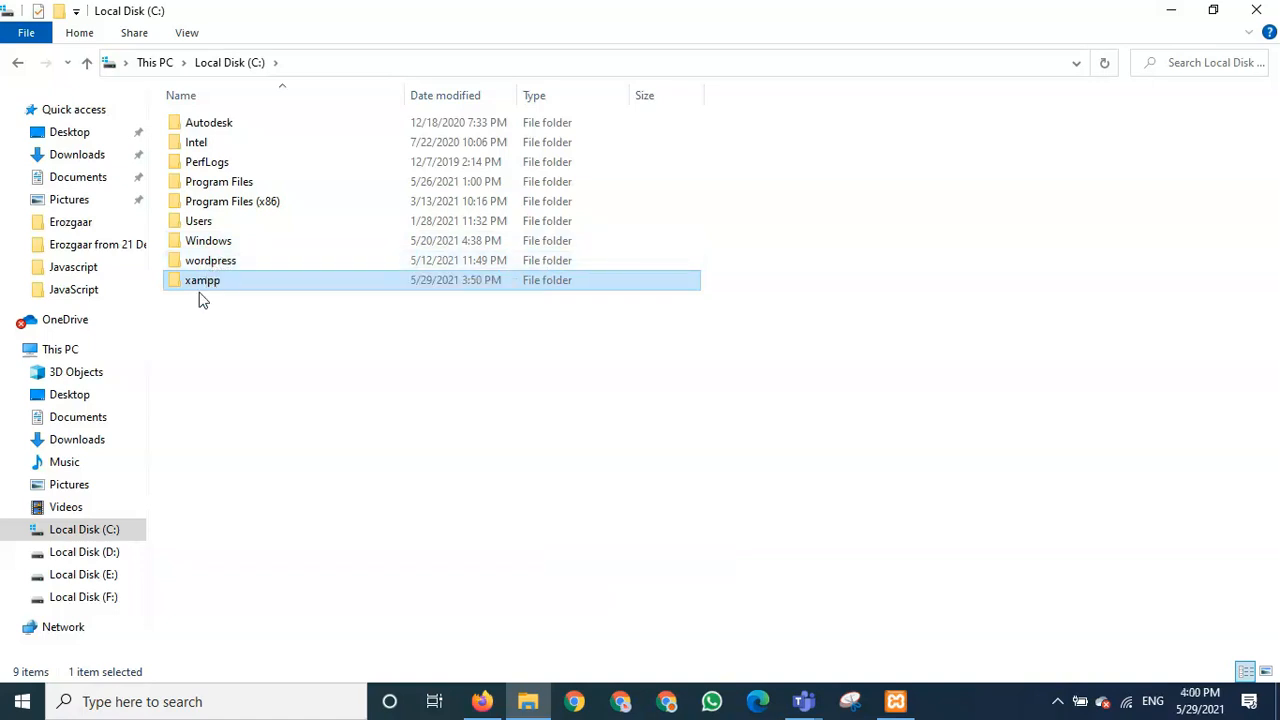
pyautogui.click(666, 537)
# - Load localhost/firstpro in a new Firefox tab to reach the WordPress setup page
pyautogui.click(484, 703)
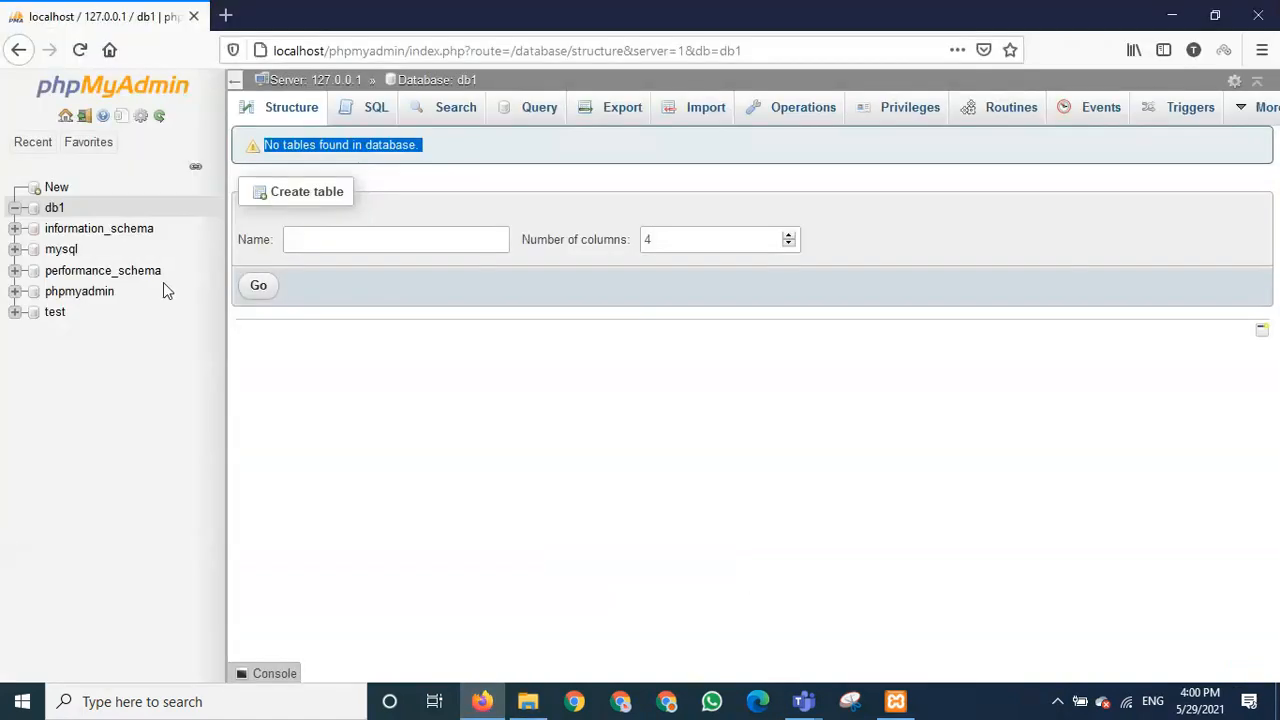
pyautogui.click(227, 17)
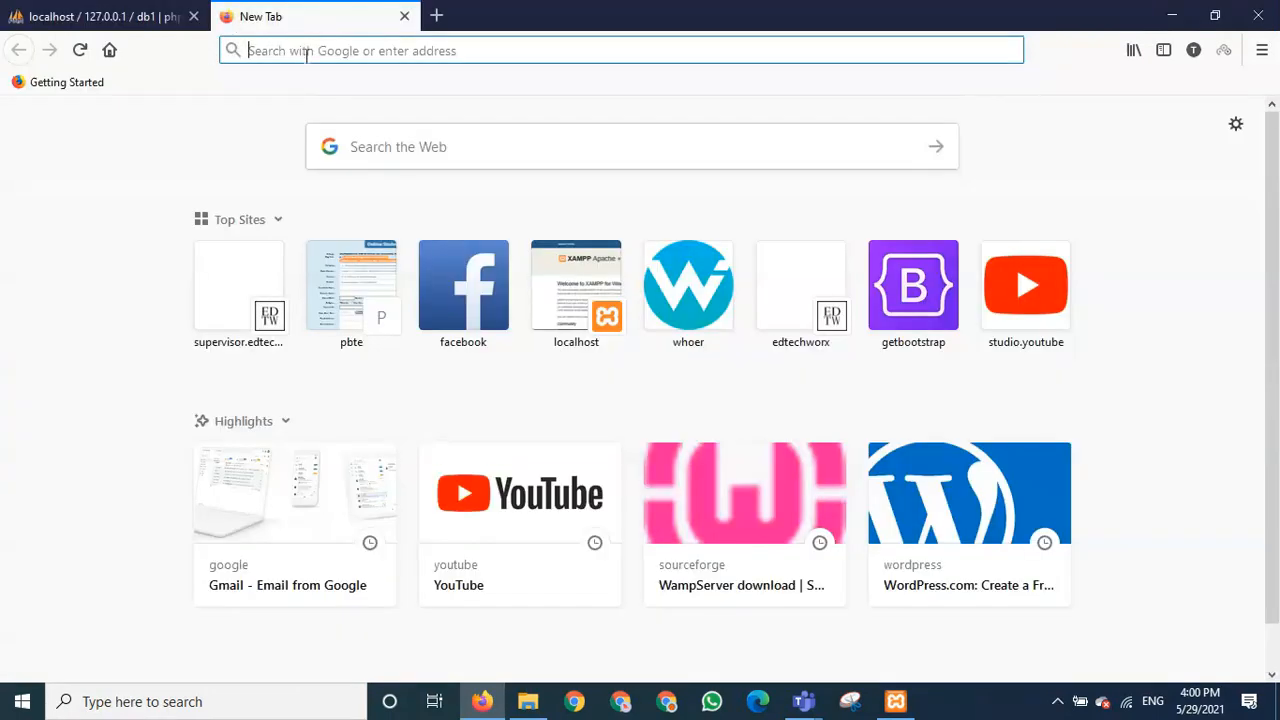
pyautogui.write('lhost/')
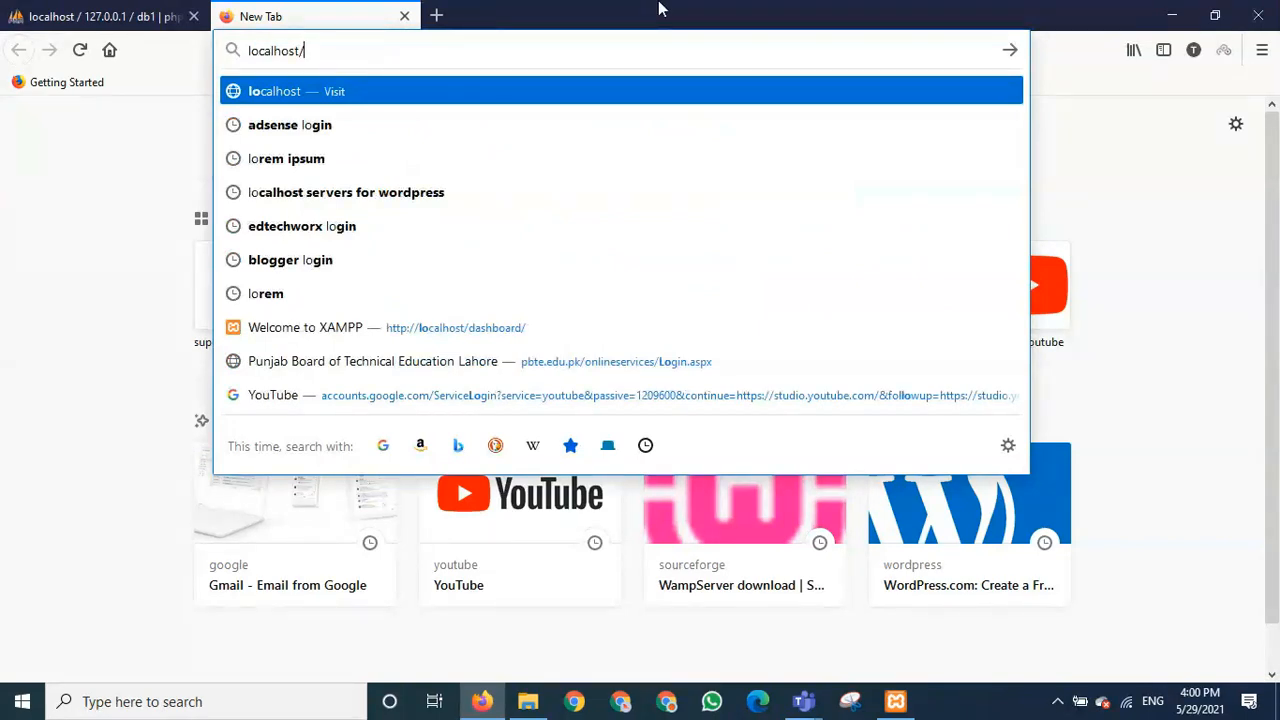
pyautogui.write('firstpro')
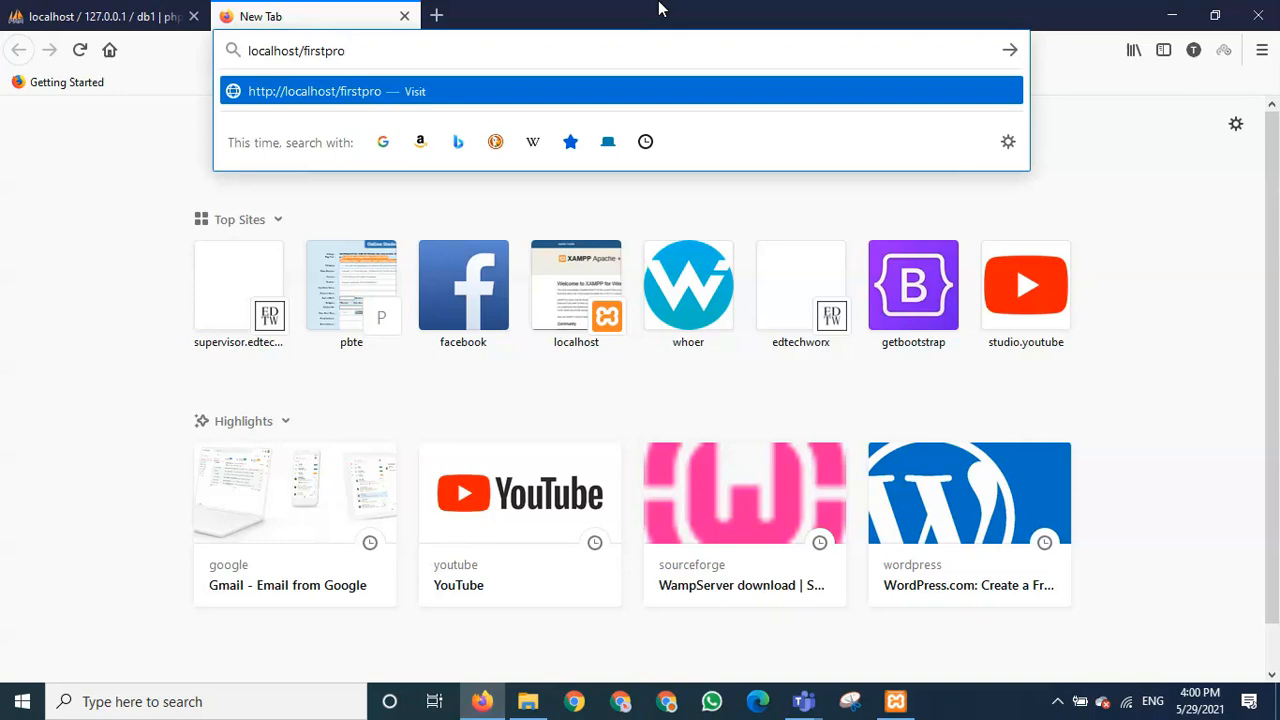
pyautogui.press('Return')
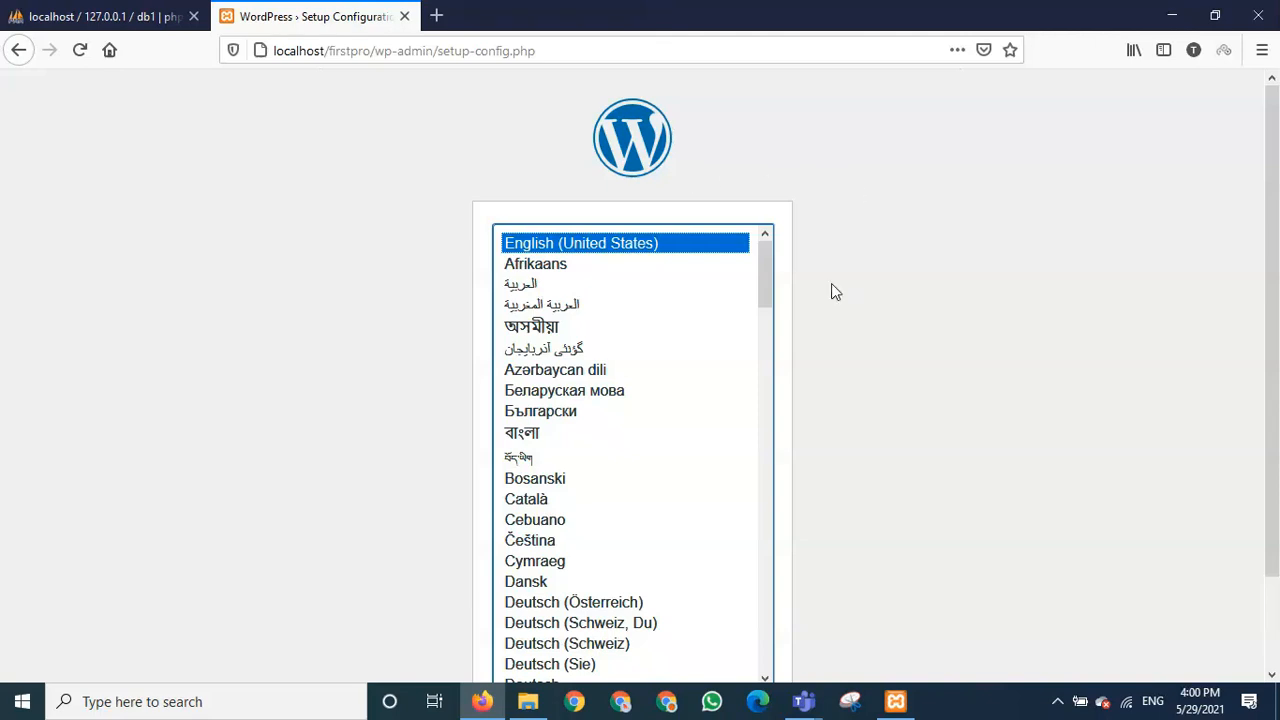
# - Keep English (United States) as the setup language and continue
pyautogui.scroll(-2, 853, 424)
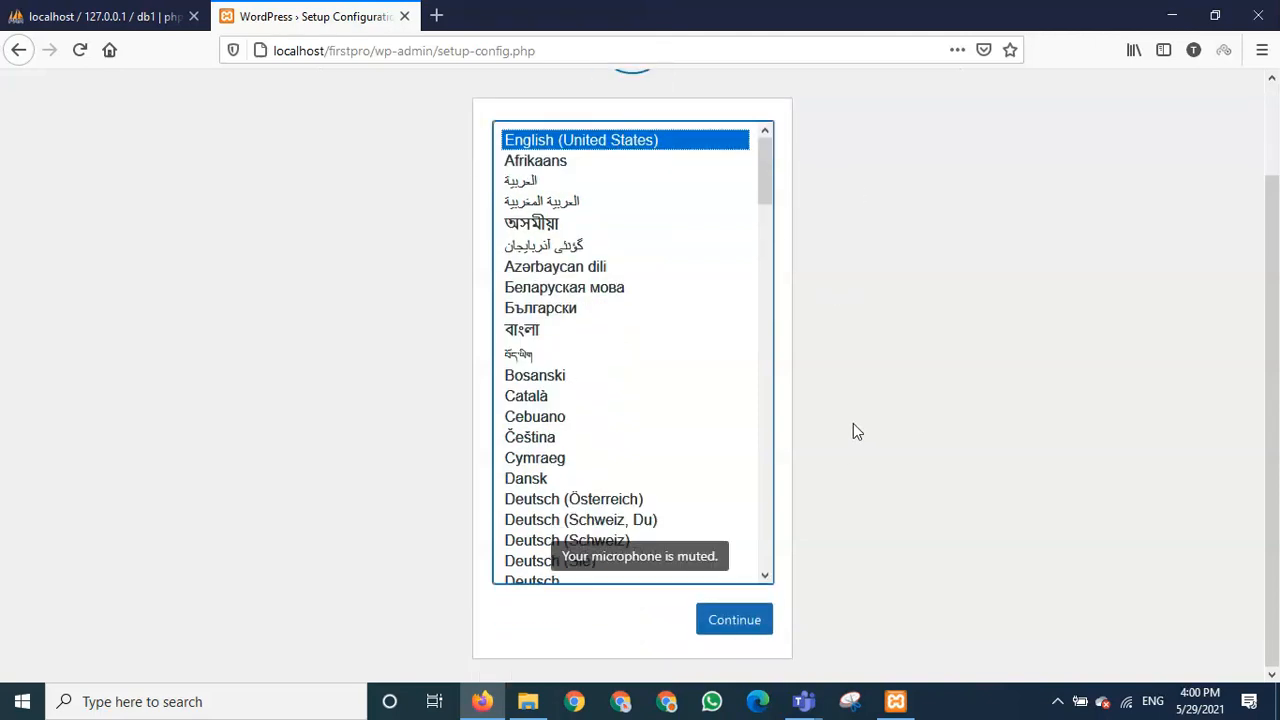
pyautogui.scroll(2, 851, 428)
pyautogui.scroll(-2, 843, 428)
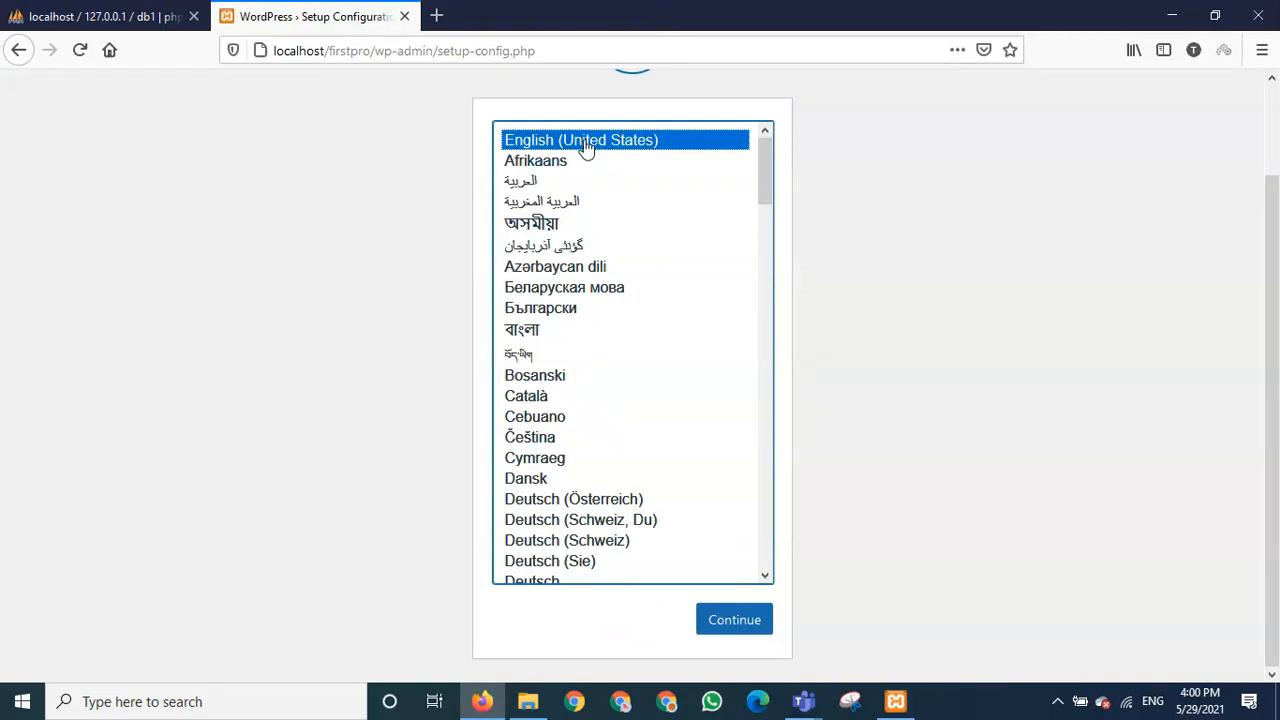
pyautogui.click(728, 627)
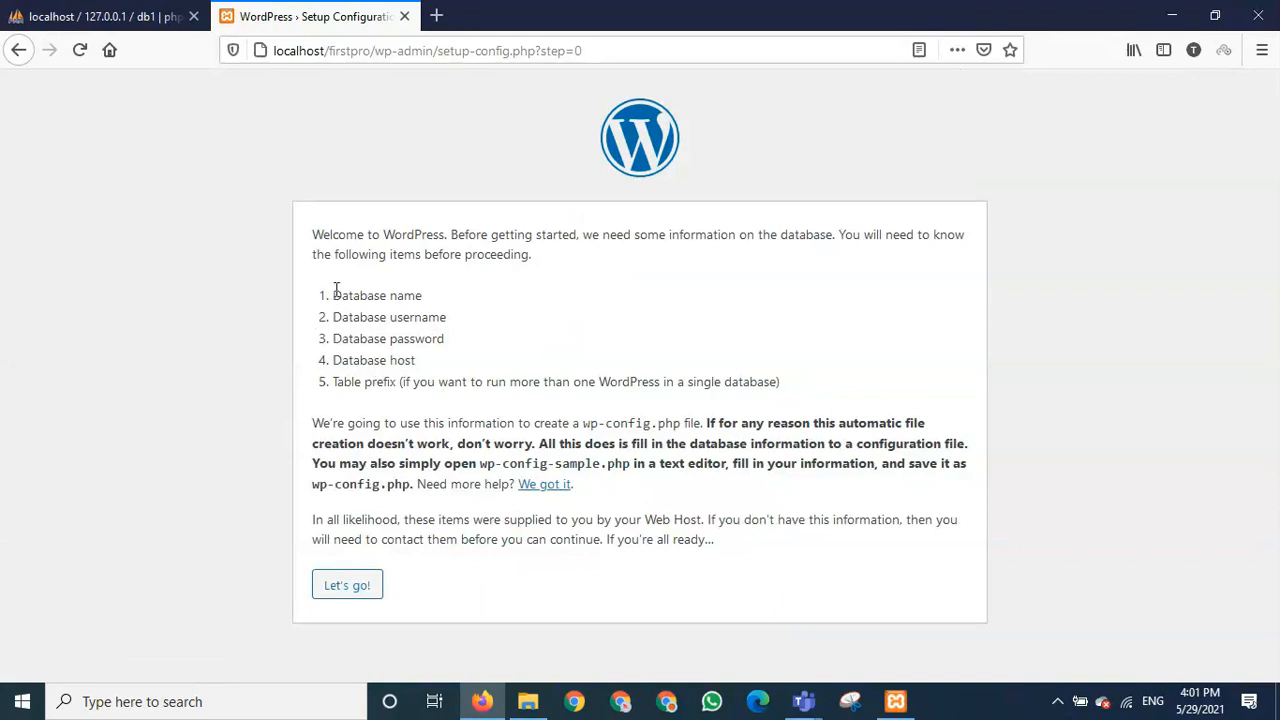
# - Review the required database name, username, password, host and table prefix, then continue
pyautogui.moveTo(335, 289); pyautogui.dragTo(427, 299)
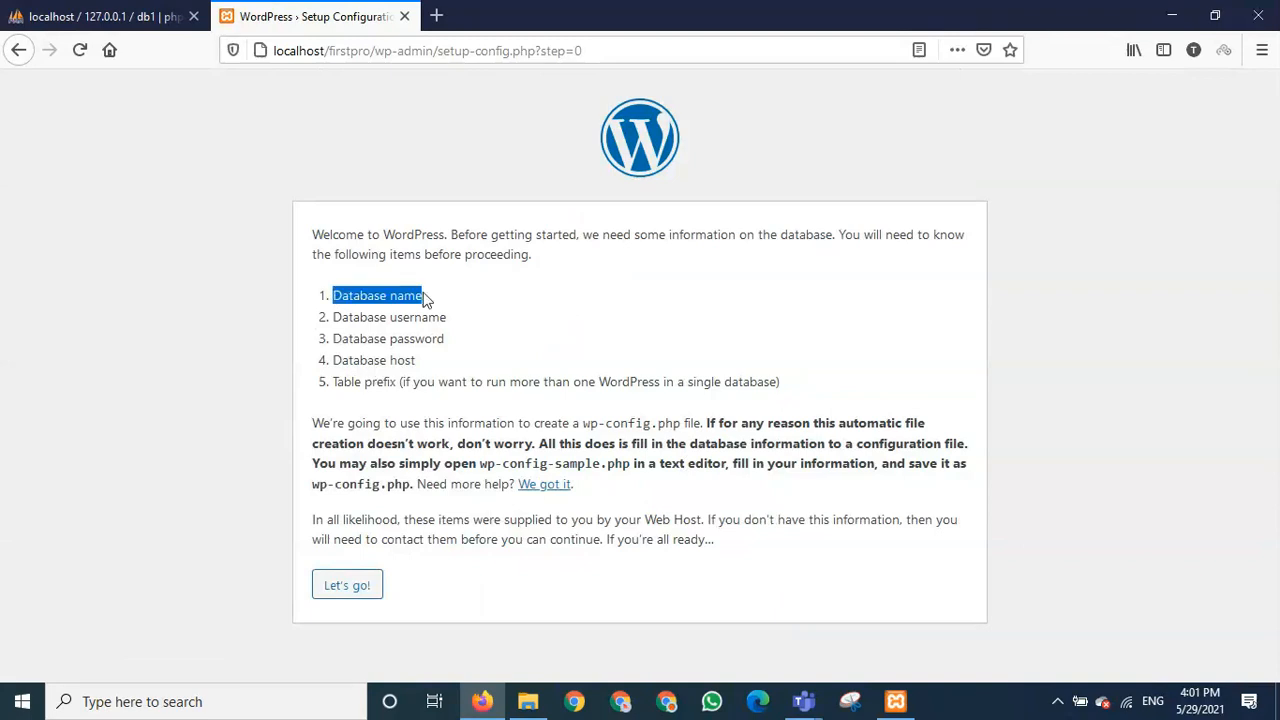
pyautogui.click(100, 16)
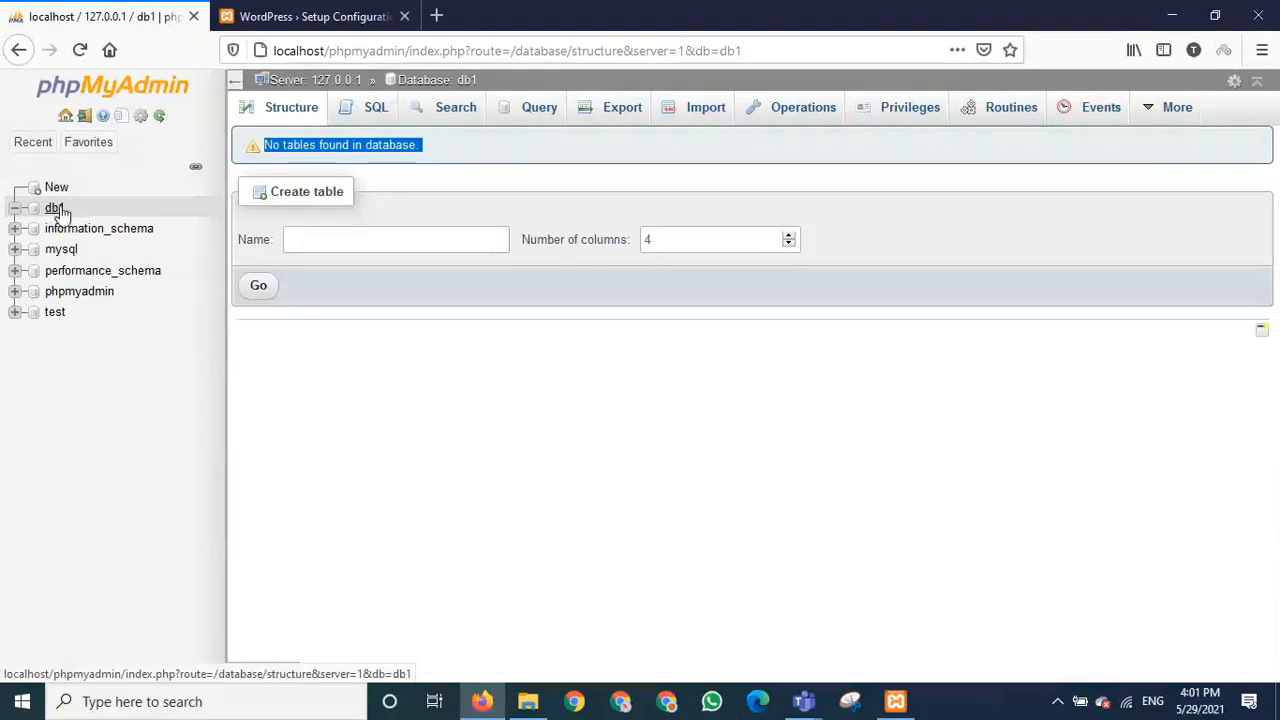
pyautogui.click(280, 16)
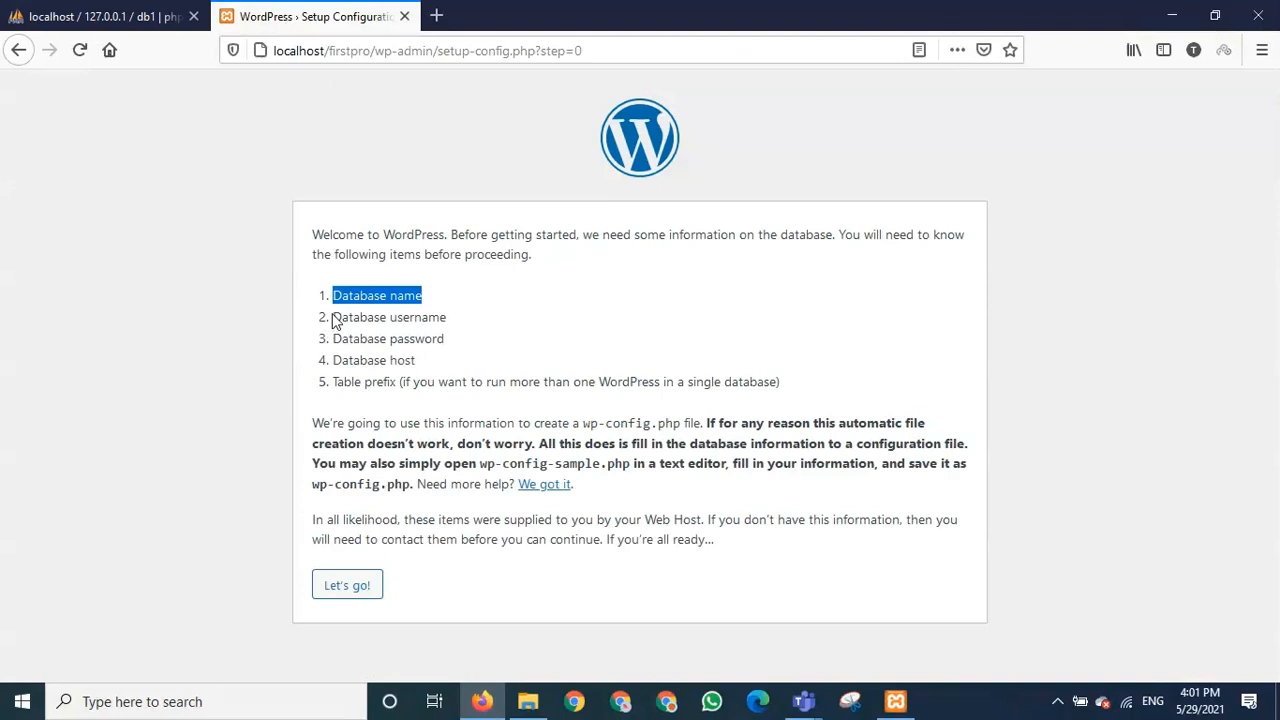
pyautogui.moveTo(334, 318); pyautogui.dragTo(428, 318)
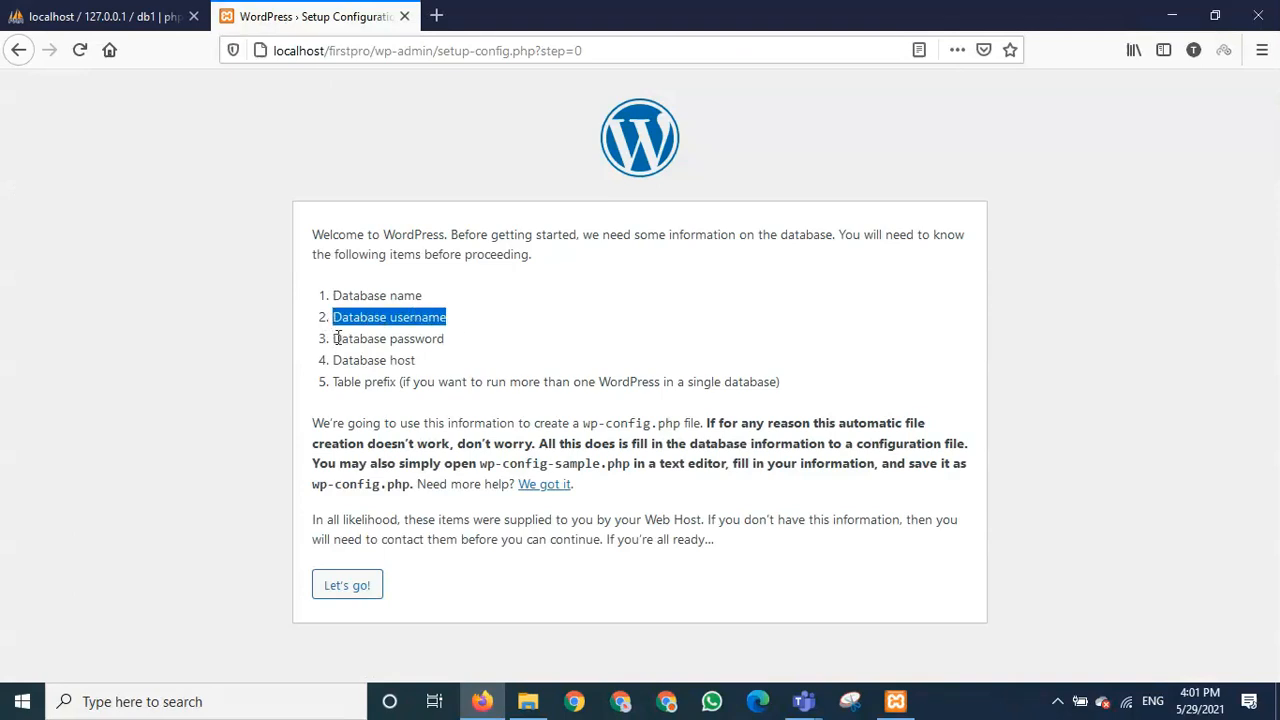
pyautogui.moveTo(334, 338); pyautogui.dragTo(446, 343)
pyautogui.moveTo(334, 358); pyautogui.dragTo(414, 361)
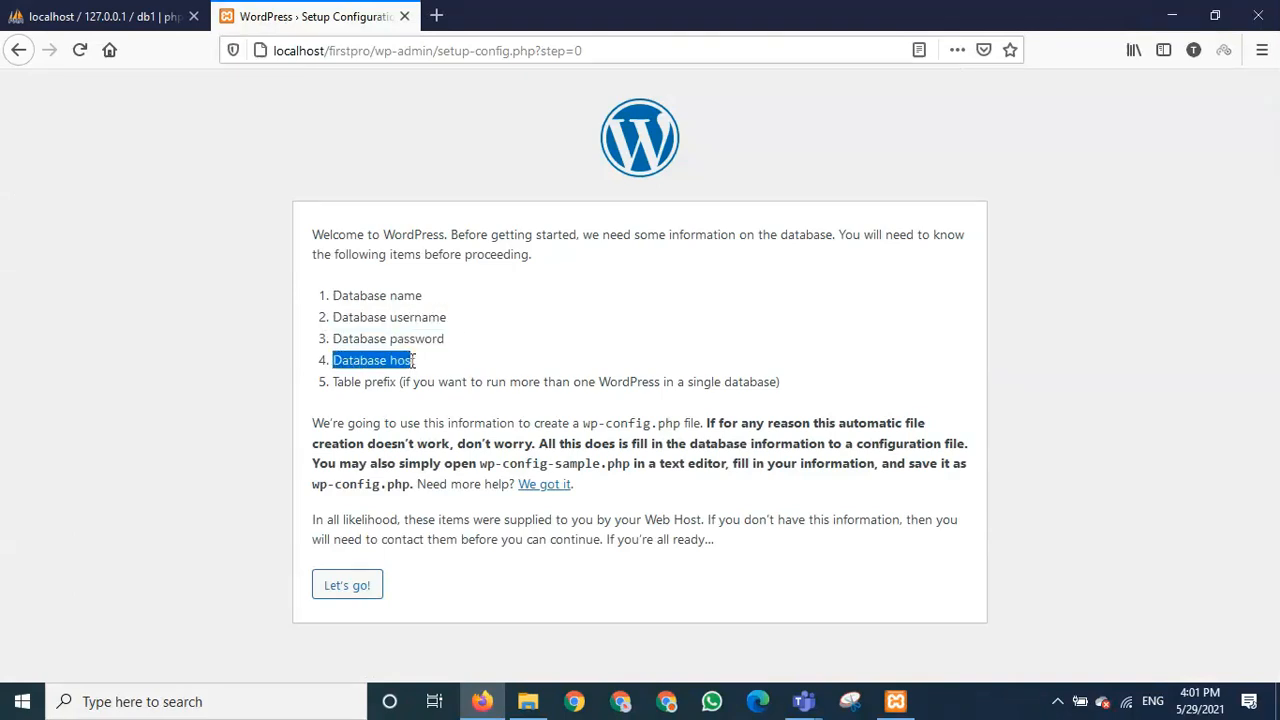
pyautogui.moveTo(339, 382); pyautogui.dragTo(412, 382)
pyautogui.click(430, 358)
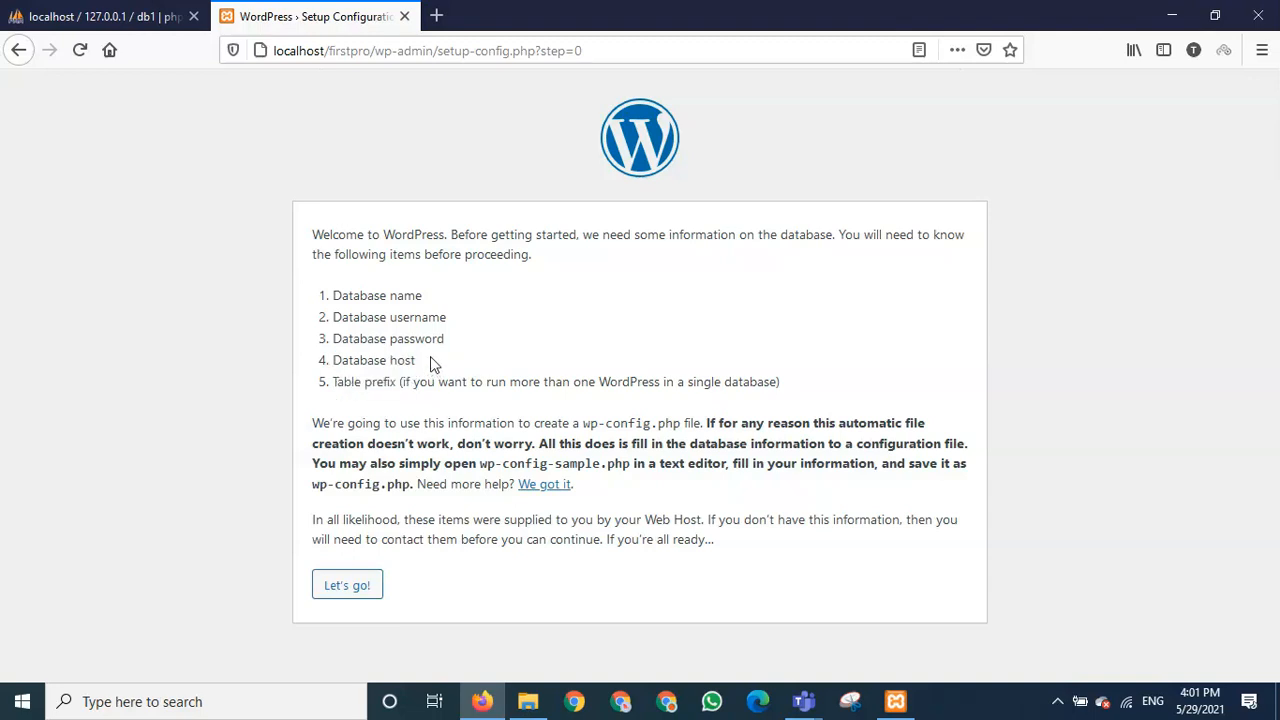
pyautogui.click(347, 586)
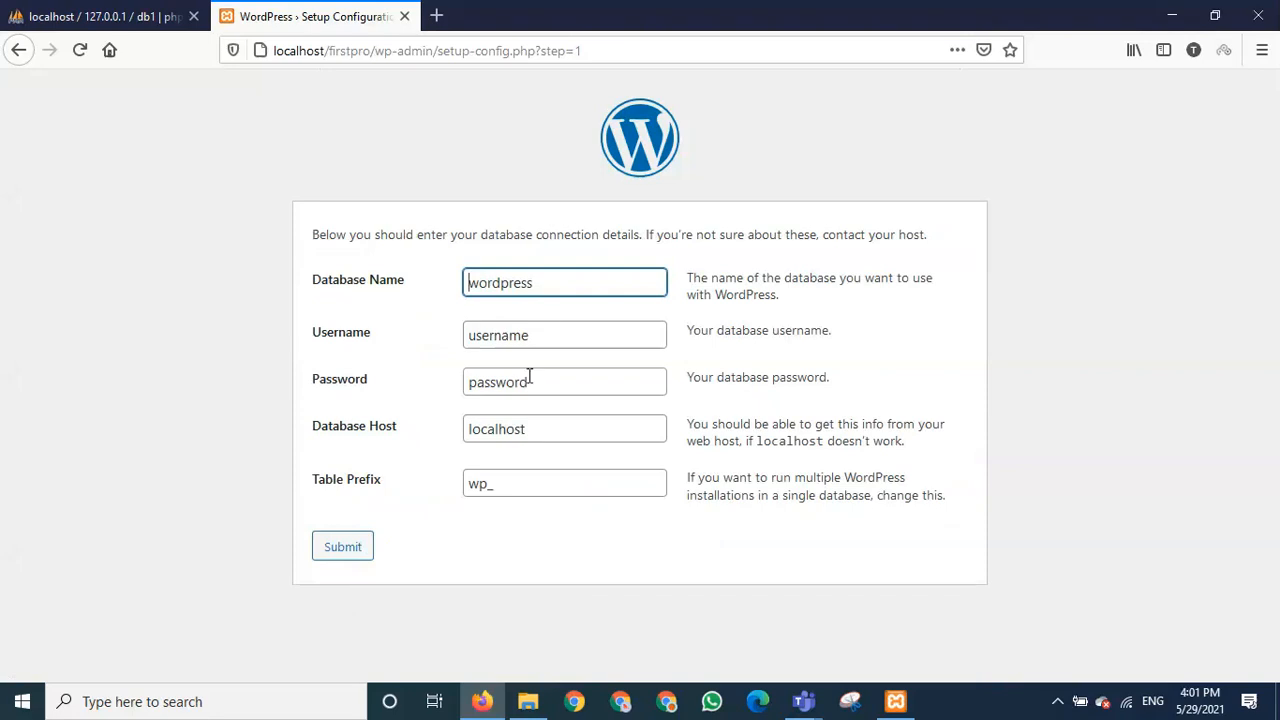
# - Enter db1 as the database name, checking the db1 database in phpMyAdmin
pyautogui.write('db')
pyautogui.press('Delete')
pyautogui.press('Delete')
pyautogui.press('Delete')
pyautogui.press('Delete')
pyautogui.press('Delete')
pyautogui.press('Delete')
pyautogui.press('Delete')
pyautogui.press('Delete')
pyautogui.press('Delete')
pyautogui.write('1')
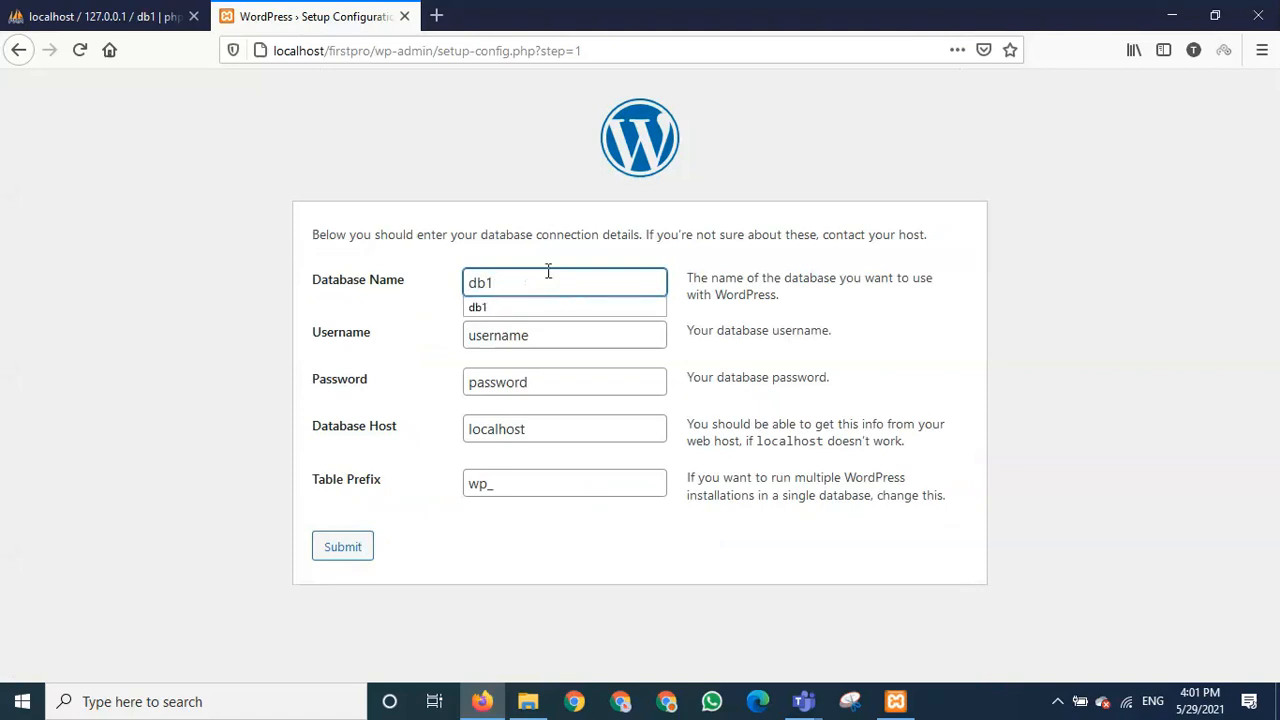
pyautogui.click(500, 312)
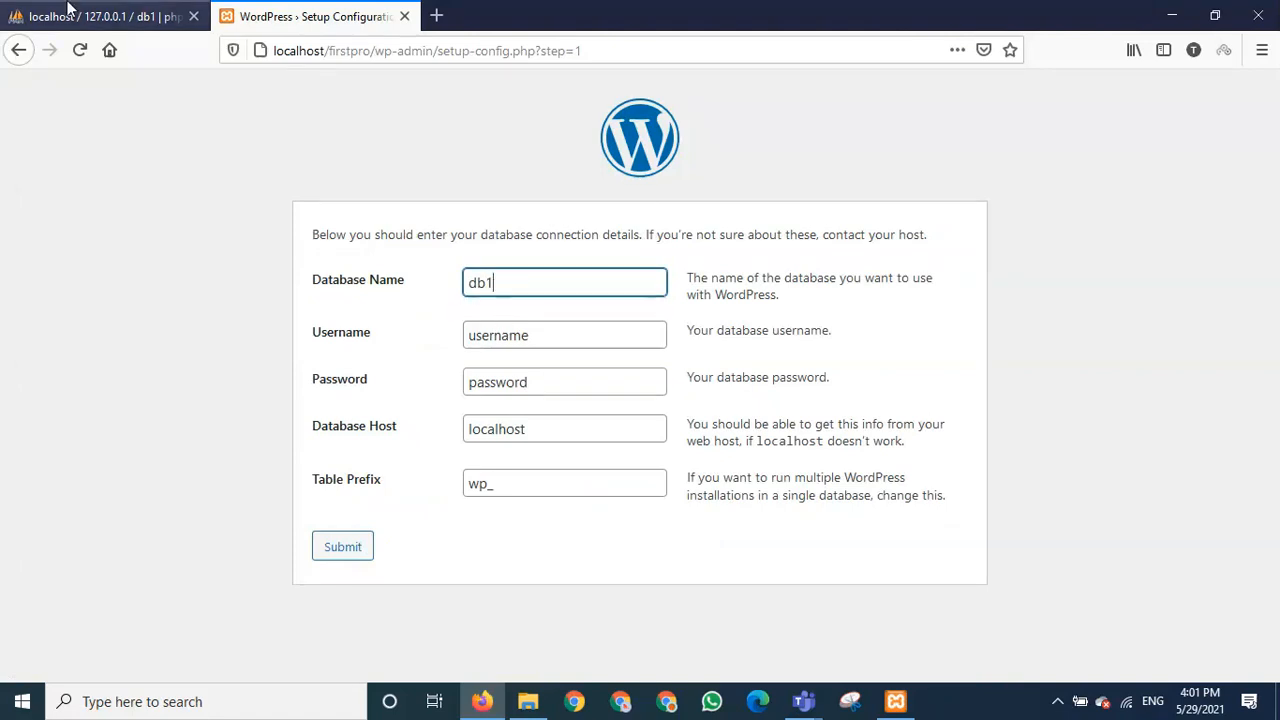
pyautogui.click(40, 16)
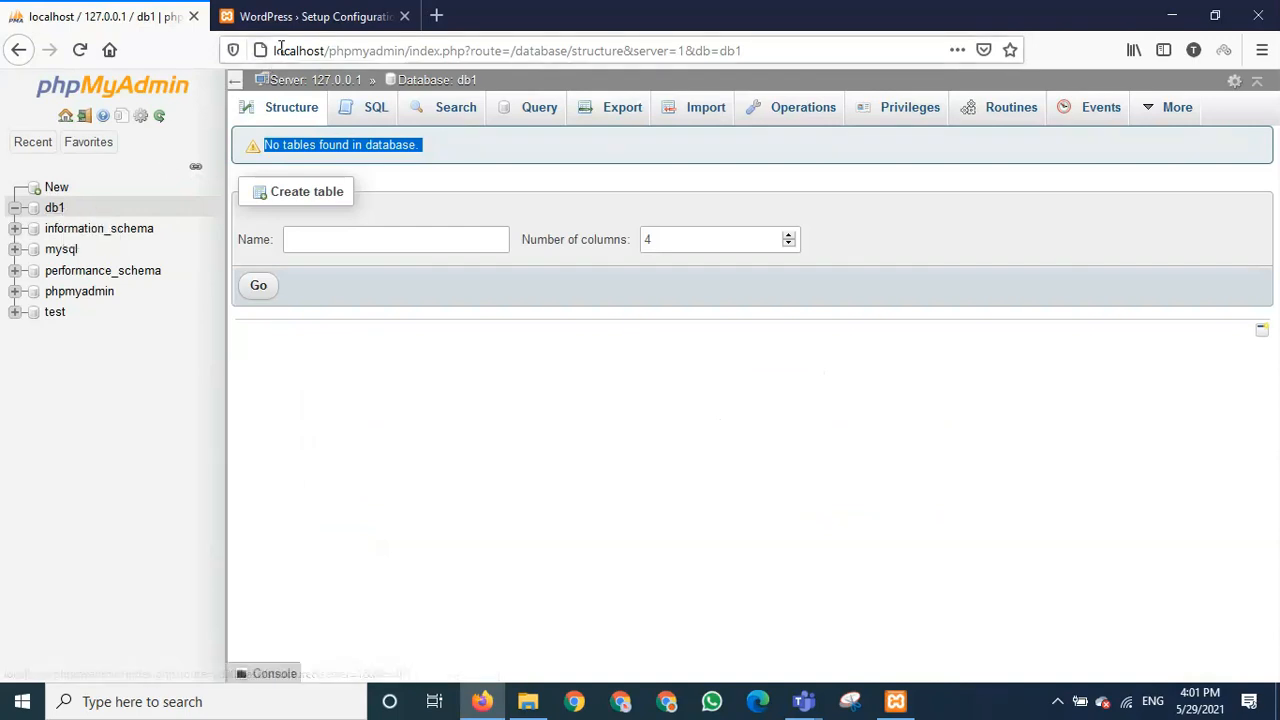
pyautogui.click(316, 16)
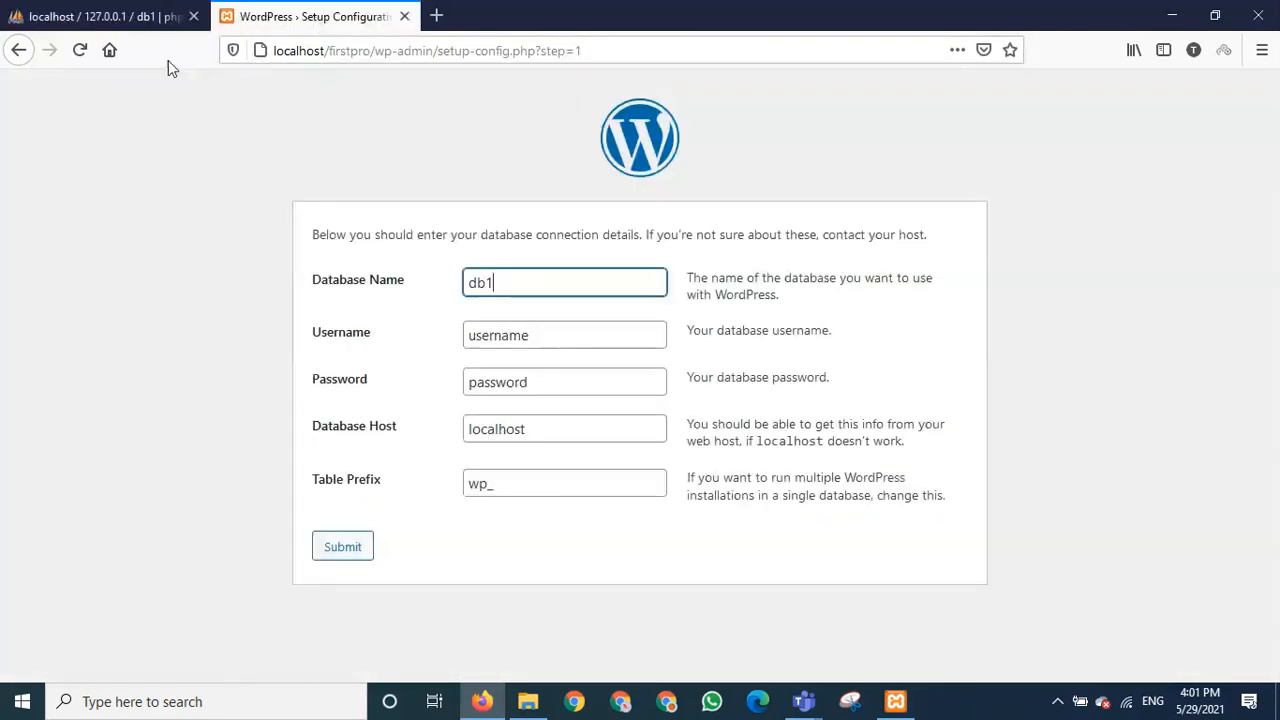
pyautogui.click(130, 20)
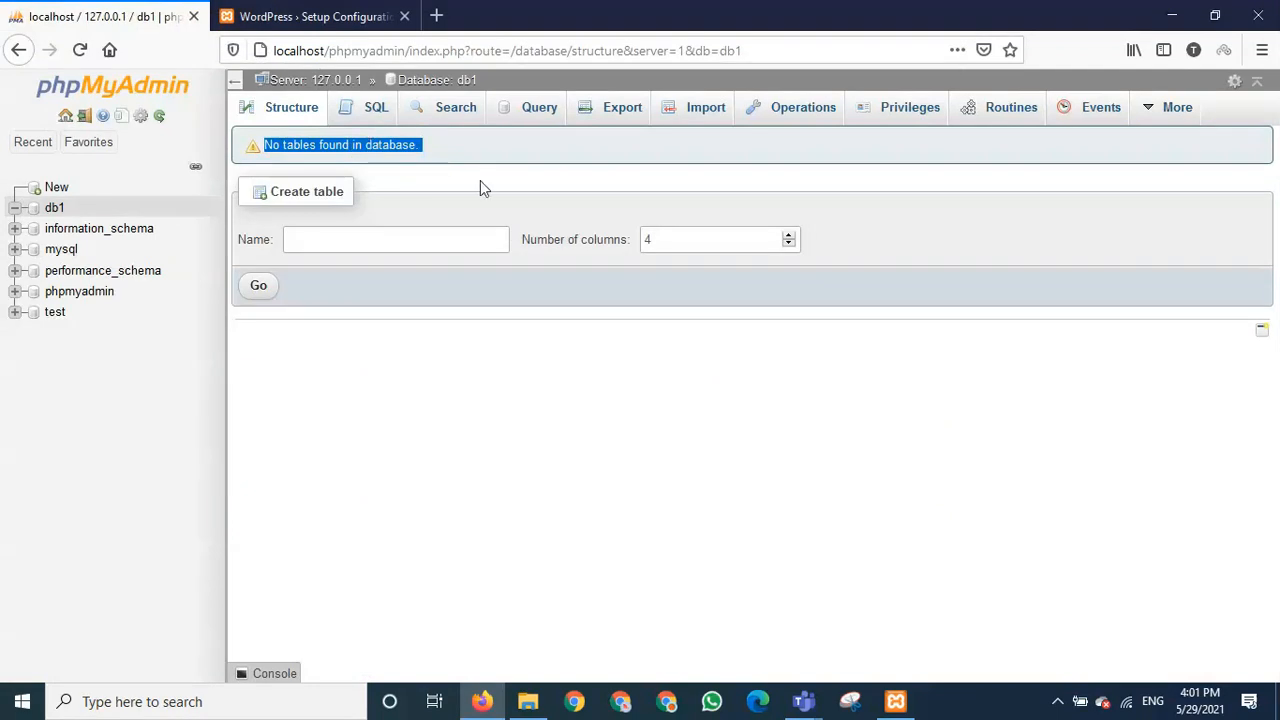
pyautogui.click(305, 16)
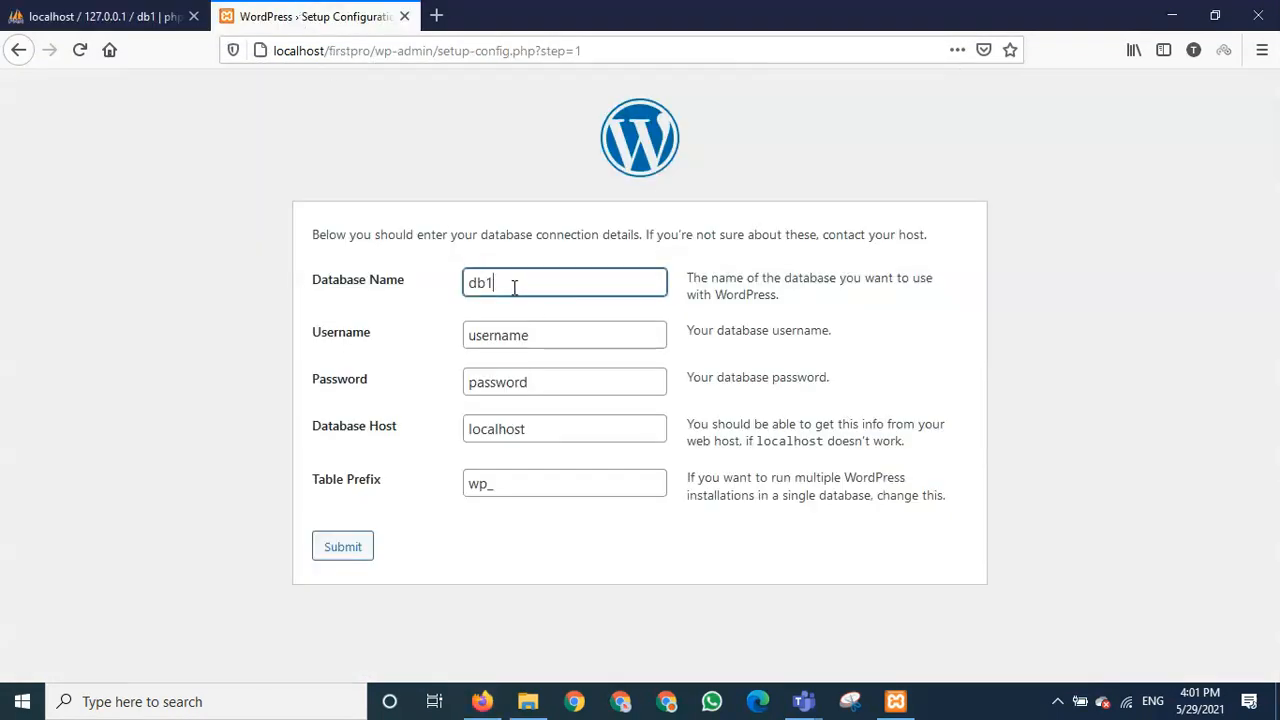
# - Set the username to root and leave the password field empty
pyautogui.doubleClick(537, 336)
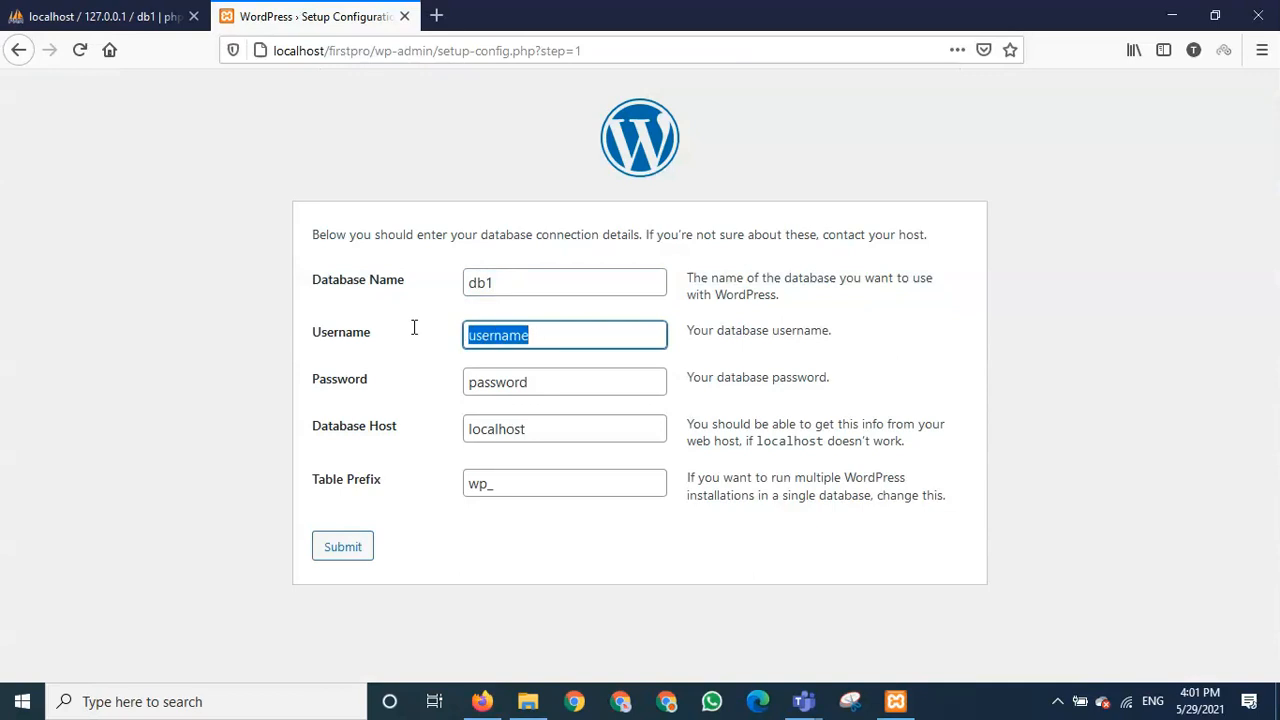
pyautogui.press('BackSpace')
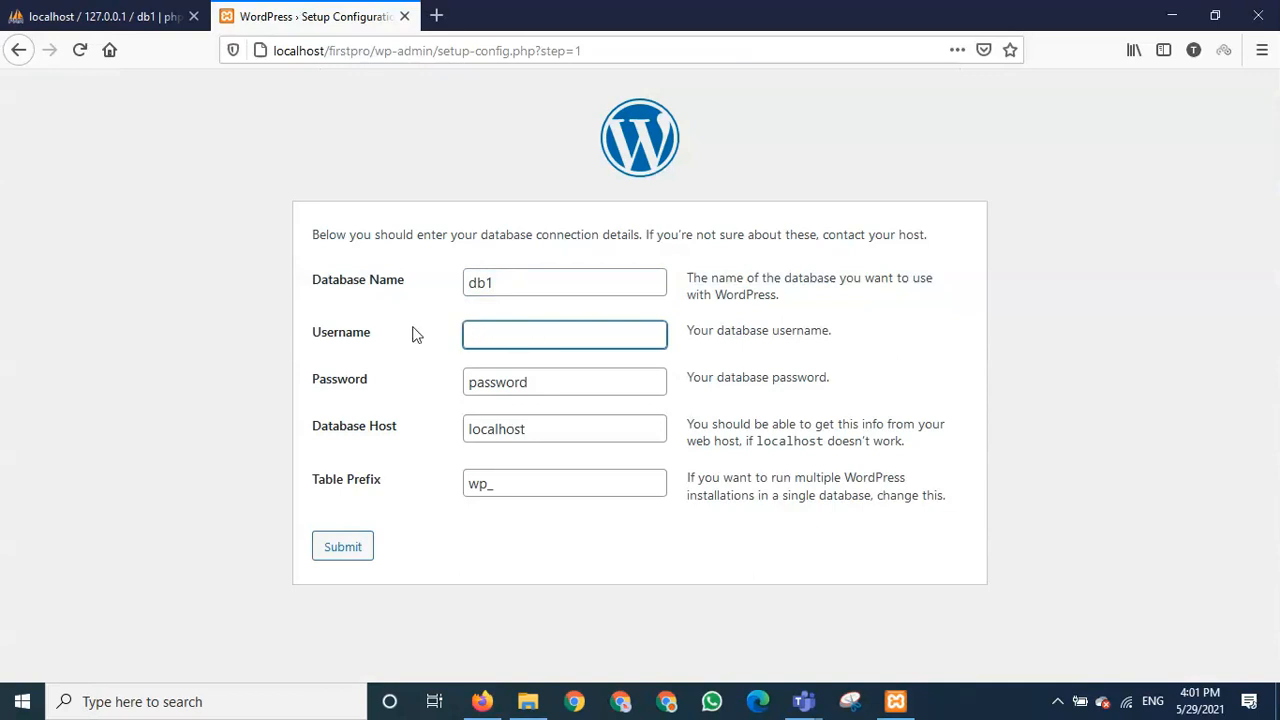
pyautogui.write('root')
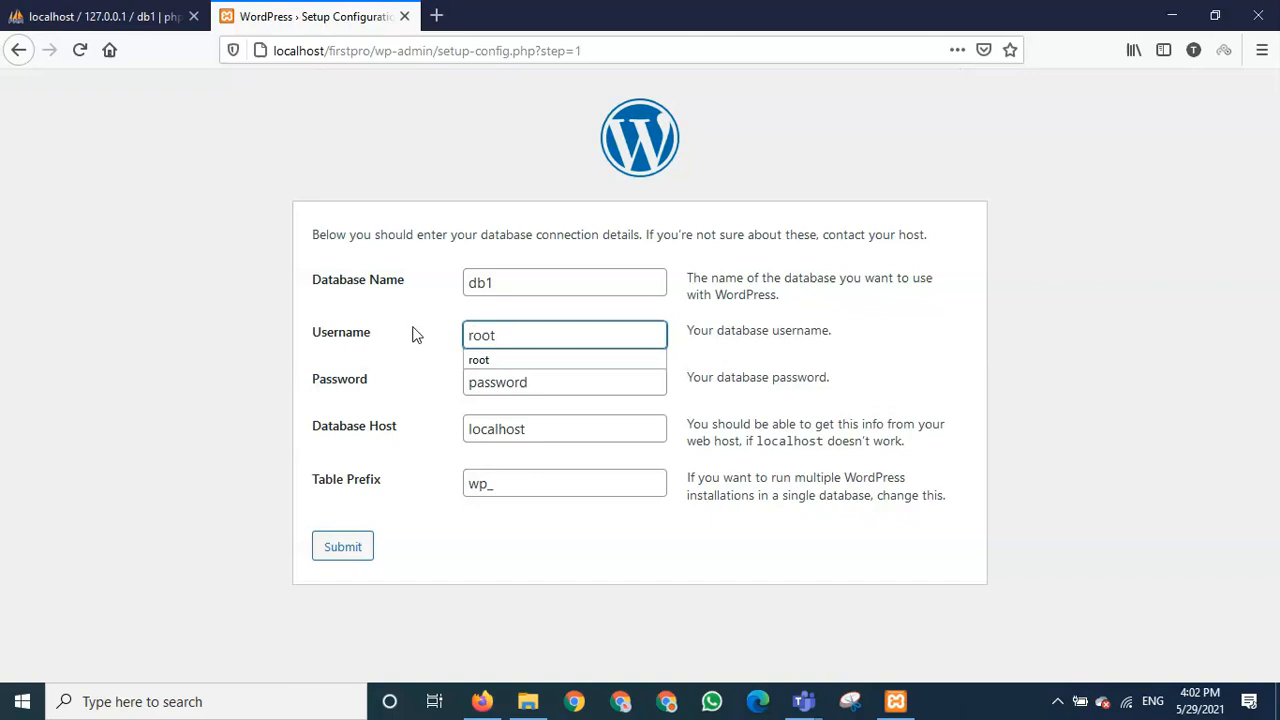
pyautogui.doubleClick(558, 390)
pyautogui.press('BackSpace')
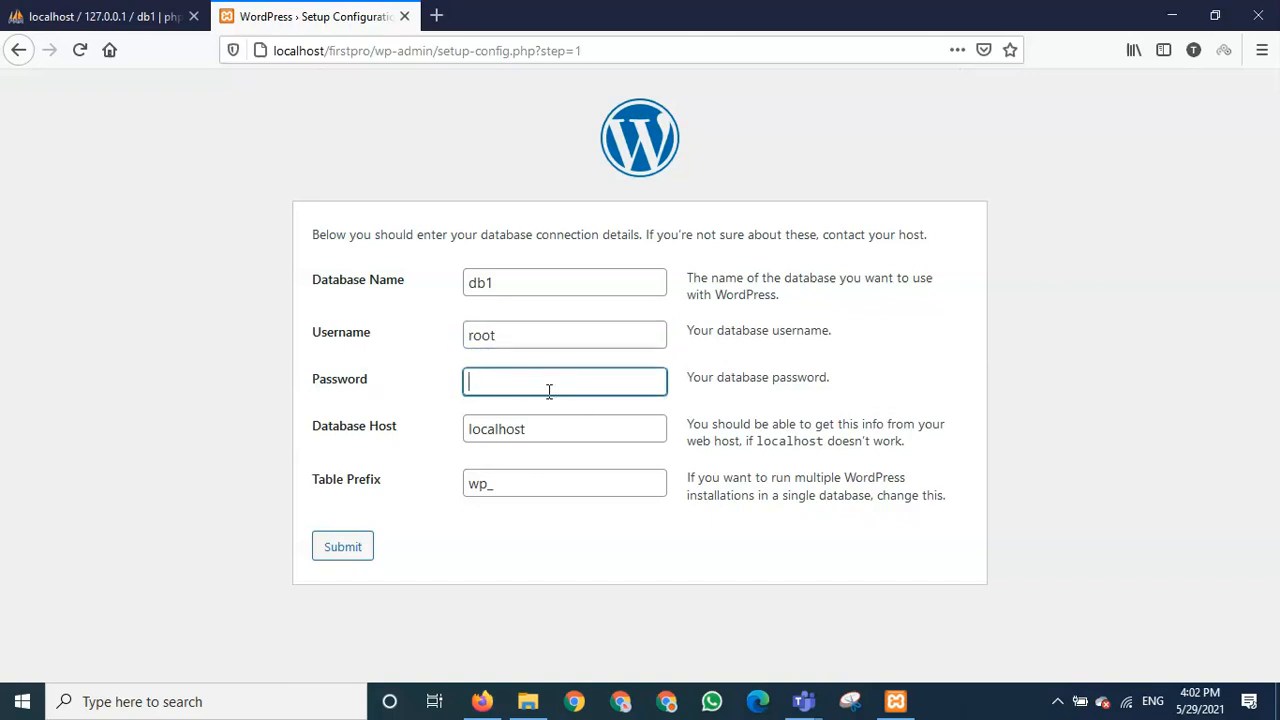
pyautogui.click(586, 561)
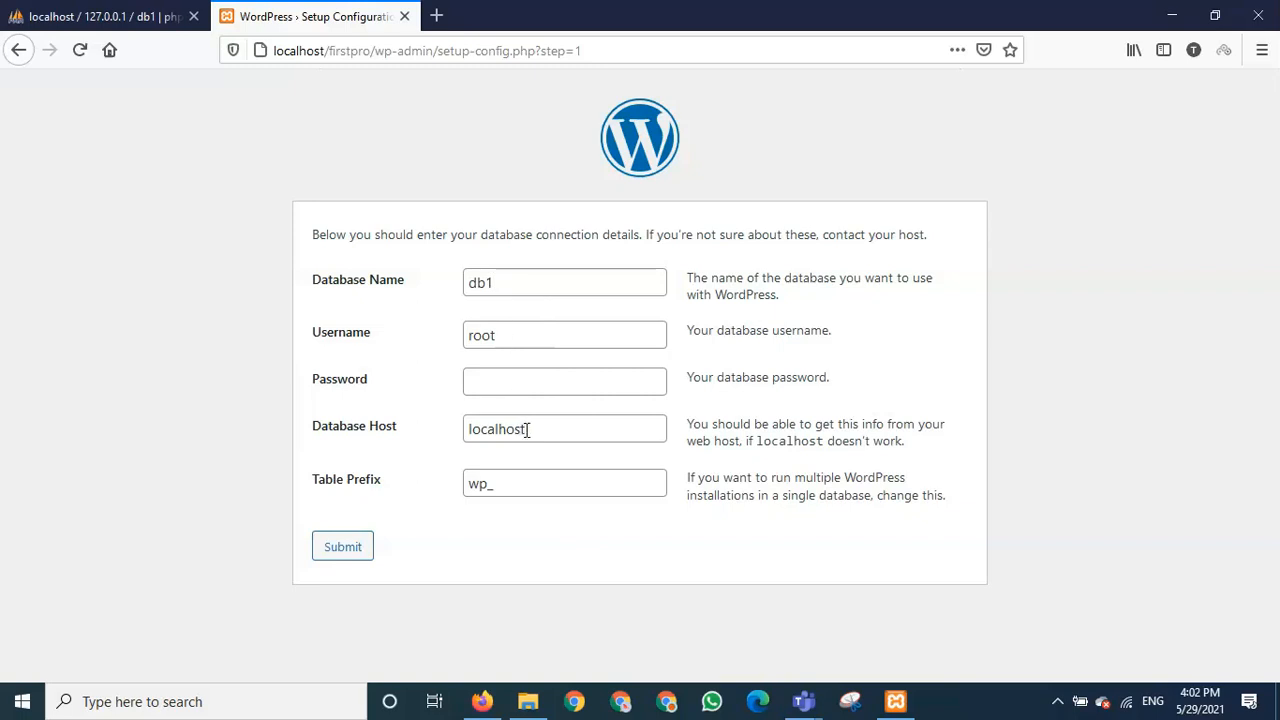
# - Leave the table prefix at its default wp_
pyautogui.doubleClick(479, 483)
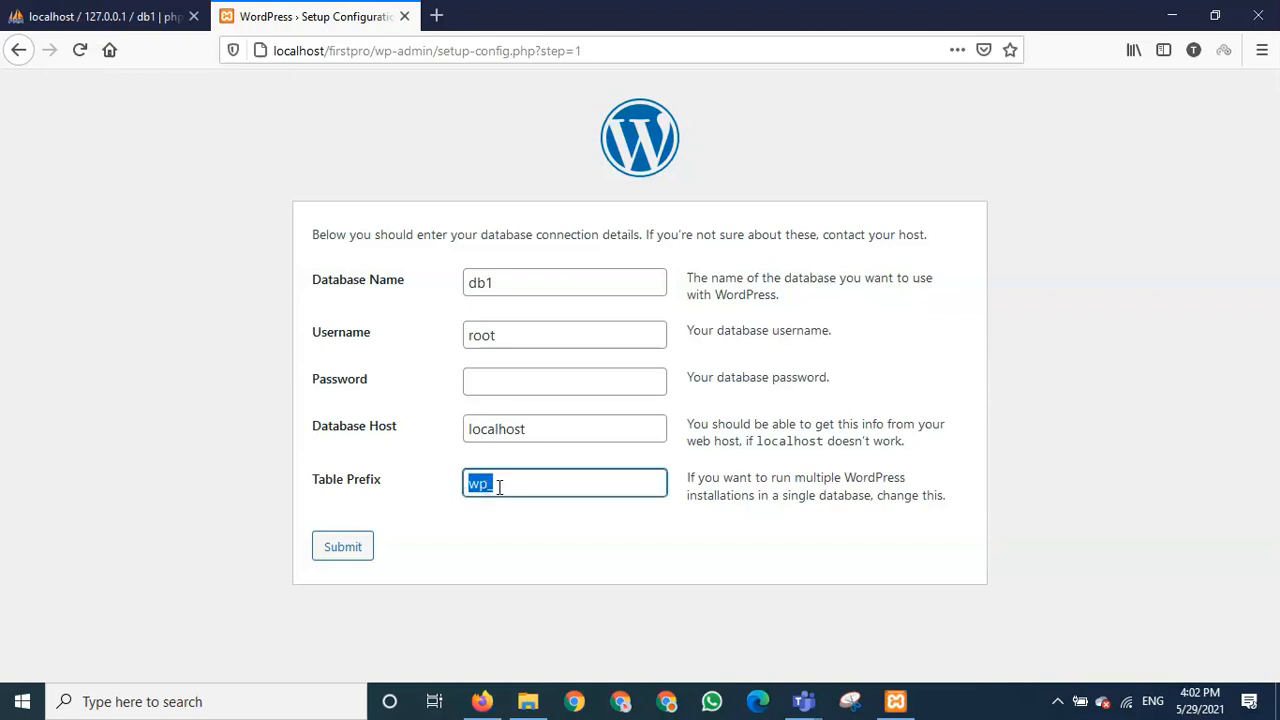
pyautogui.click(499, 487)
pyautogui.moveTo(495, 486); pyautogui.dragTo(453, 480)
pyautogui.click(556, 539)
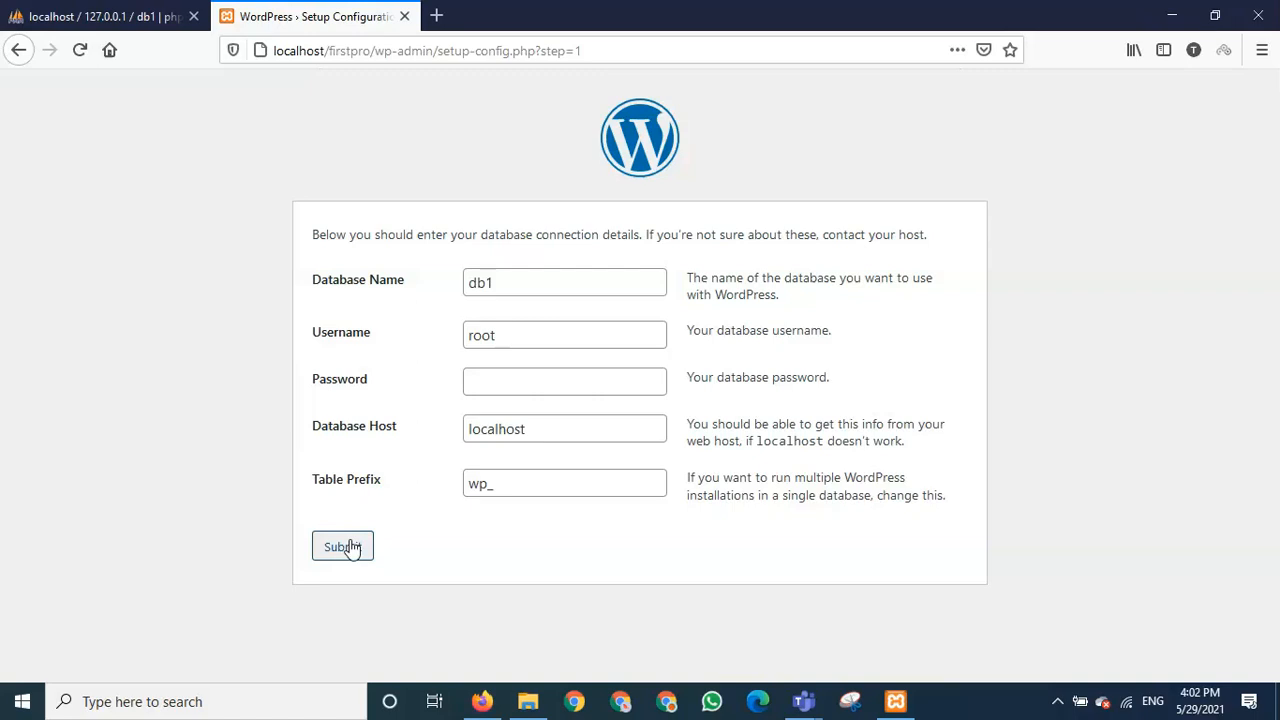
# - Restart setup from the language page back to a fresh database connection form
pyautogui.click(17, 52)
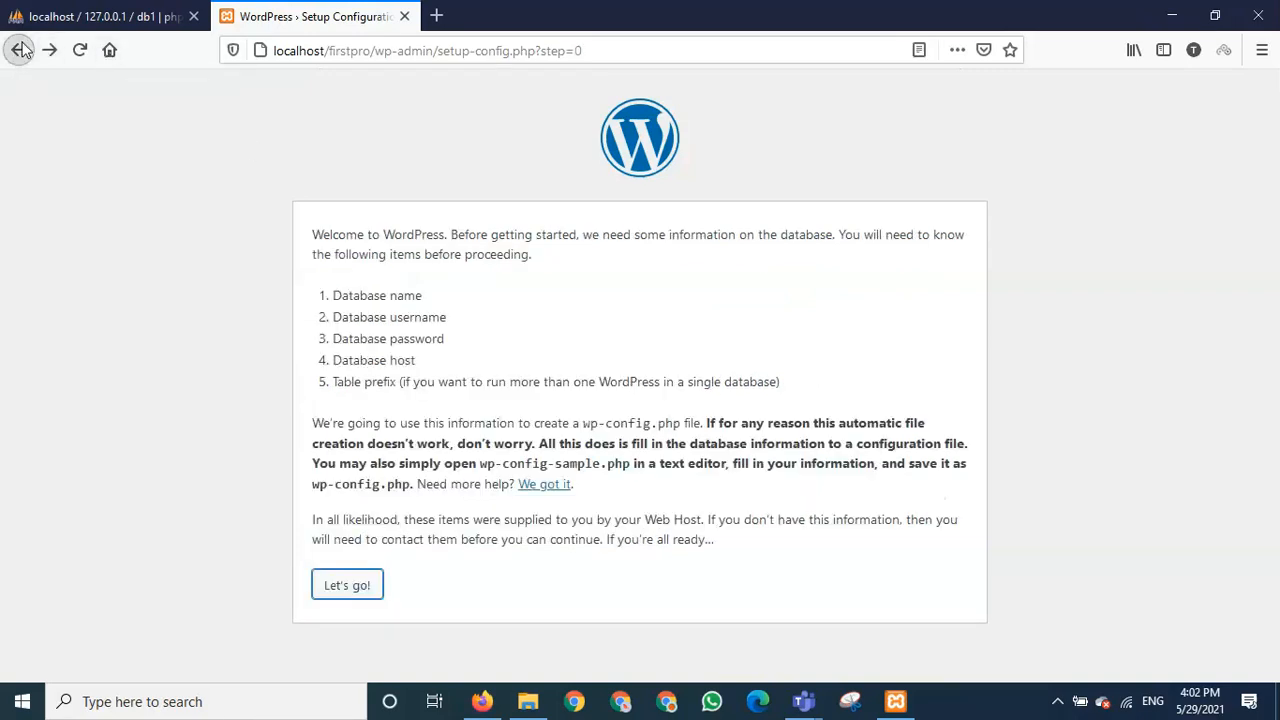
pyautogui.click(20, 52)
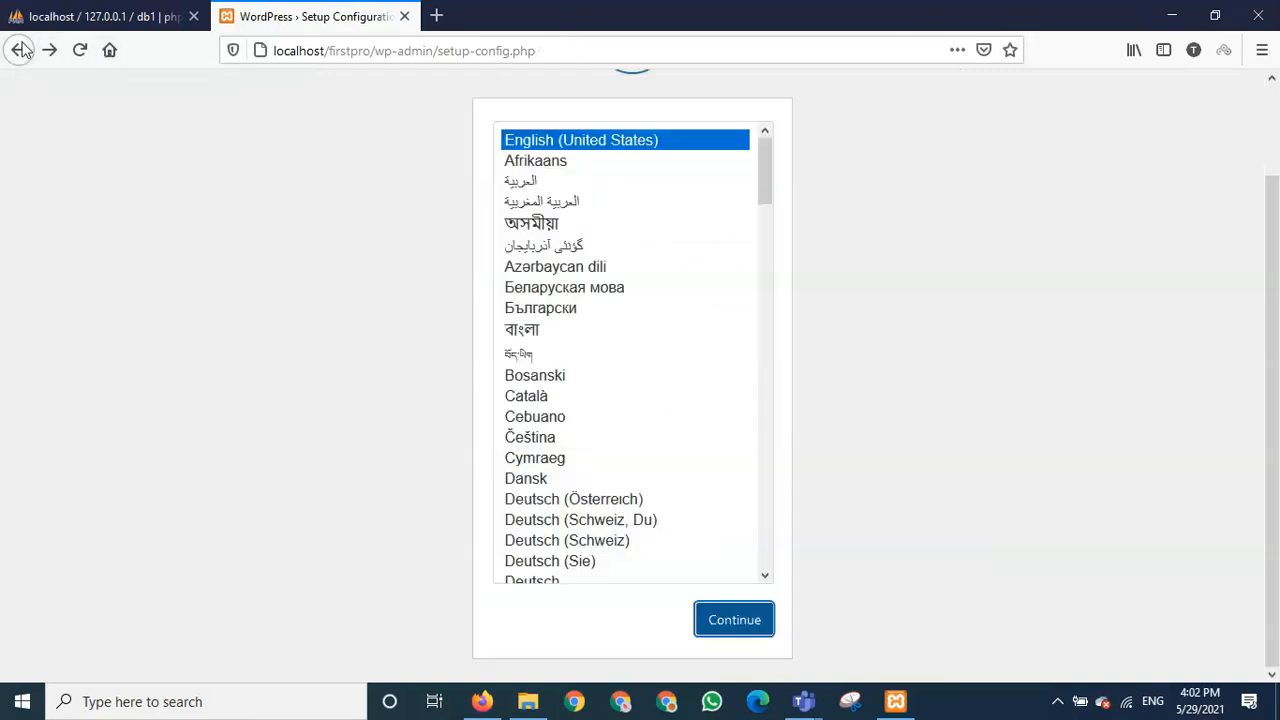
pyautogui.click(367, 50)
pyautogui.click(910, 577)
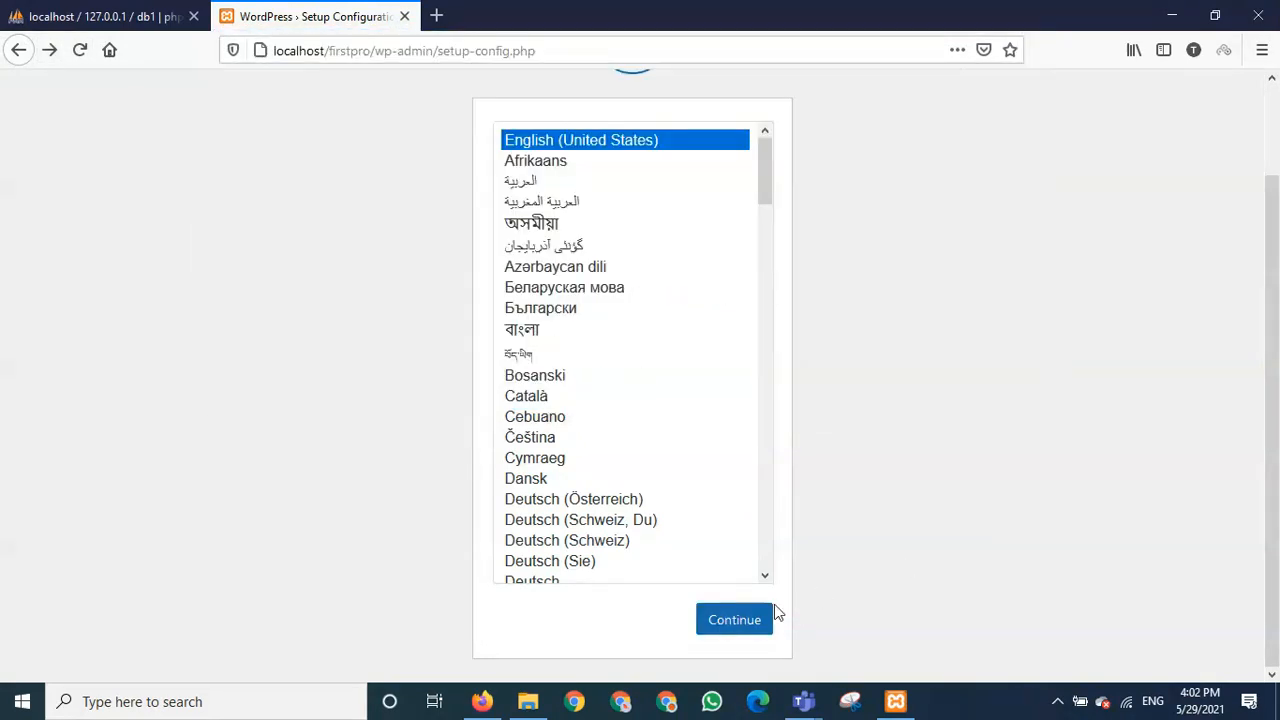
pyautogui.click(748, 619)
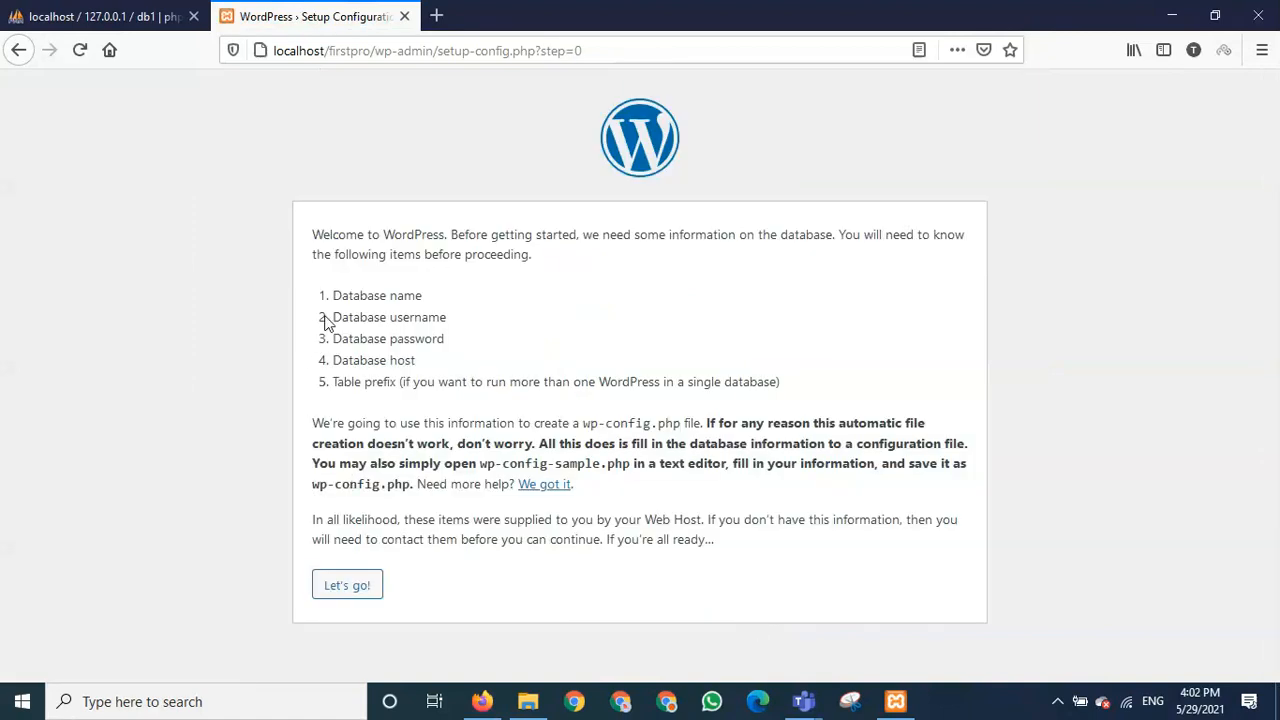
pyautogui.click(362, 585)
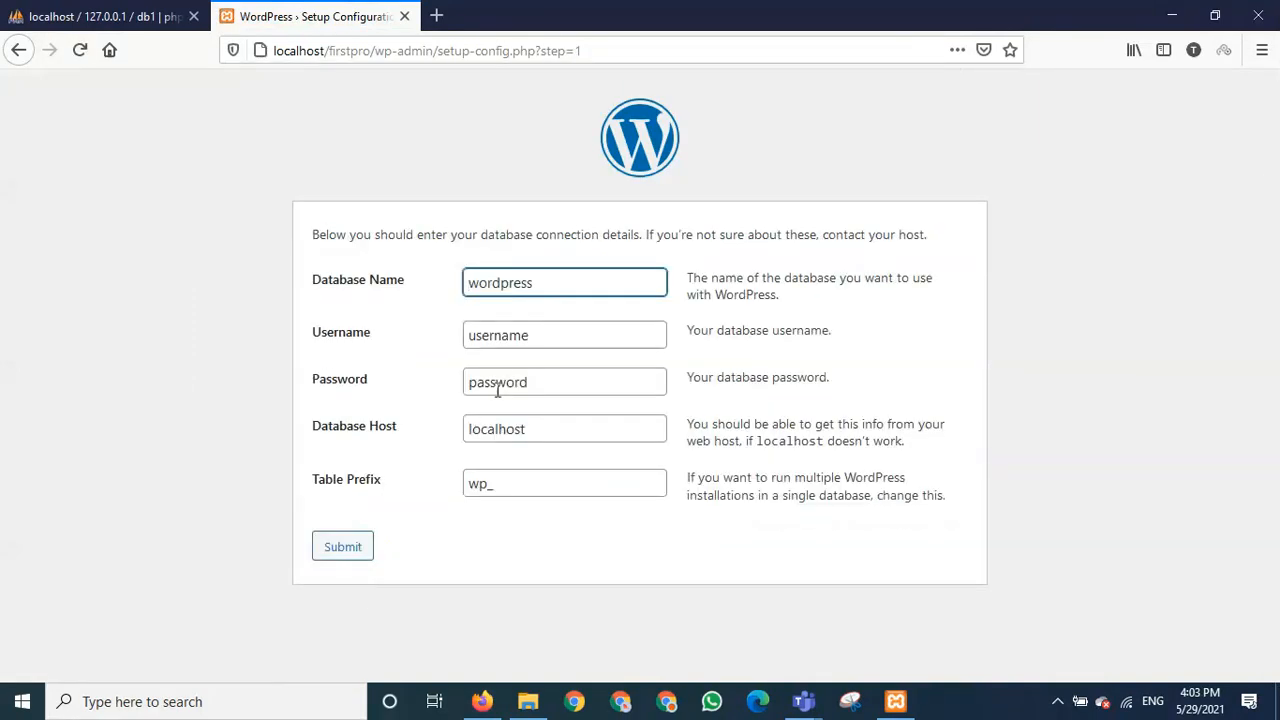
# - Delete the default wordpress database name and recheck db1 in phpMyAdmin
pyautogui.moveTo(550, 291); pyautogui.dragTo(420, 283)
pyautogui.press('BackSpace')
pyautogui.click(125, 15)
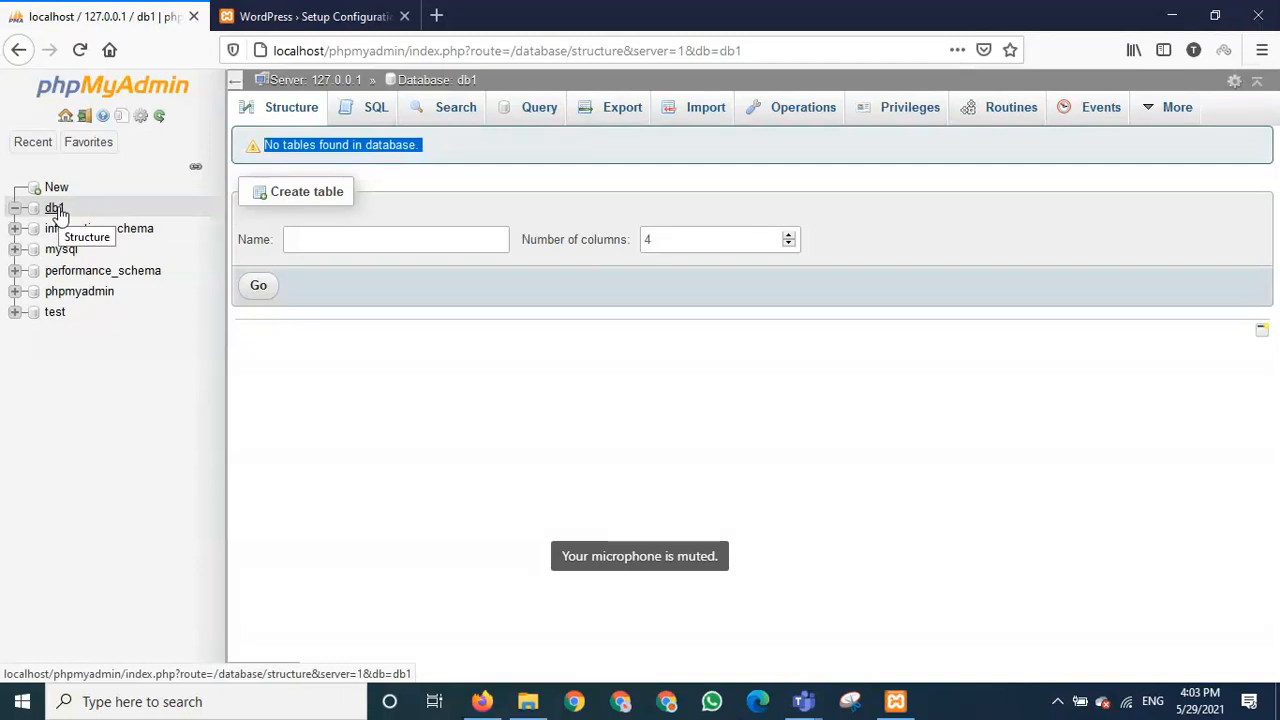
pyautogui.click(317, 12)
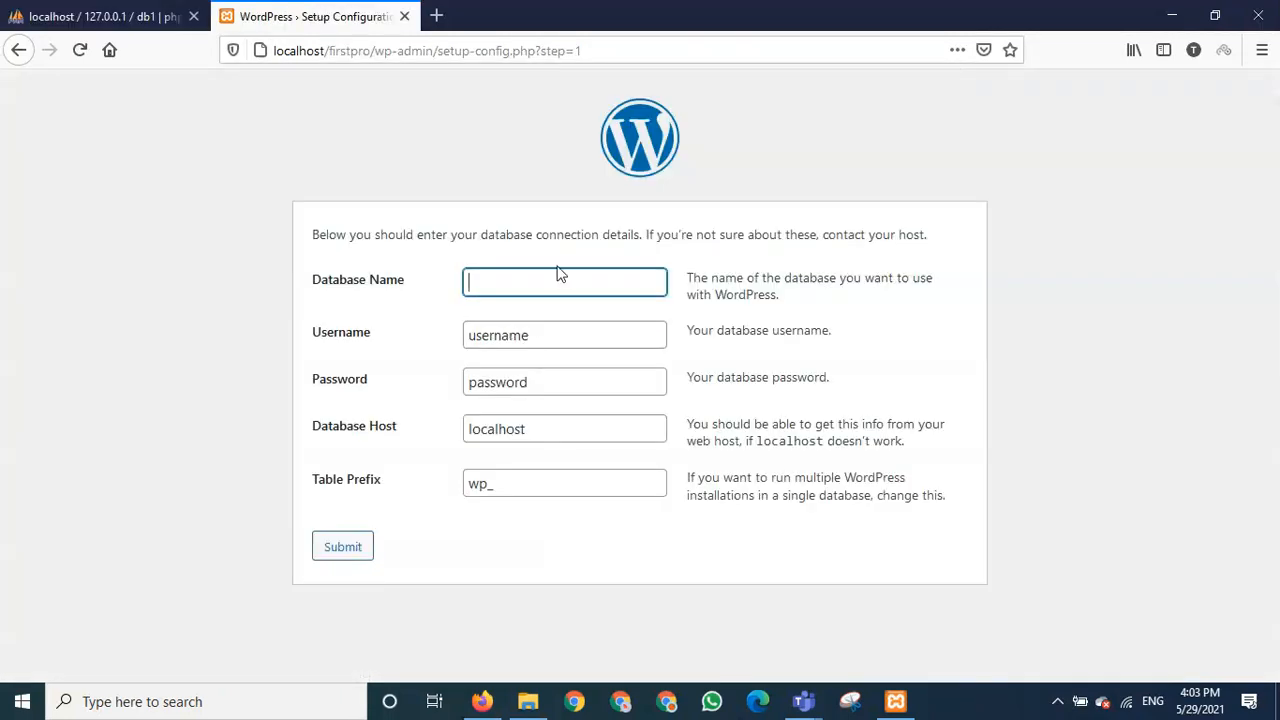
# - Fill the database name with db1 from the autofill suggestion
pyautogui.write('db')
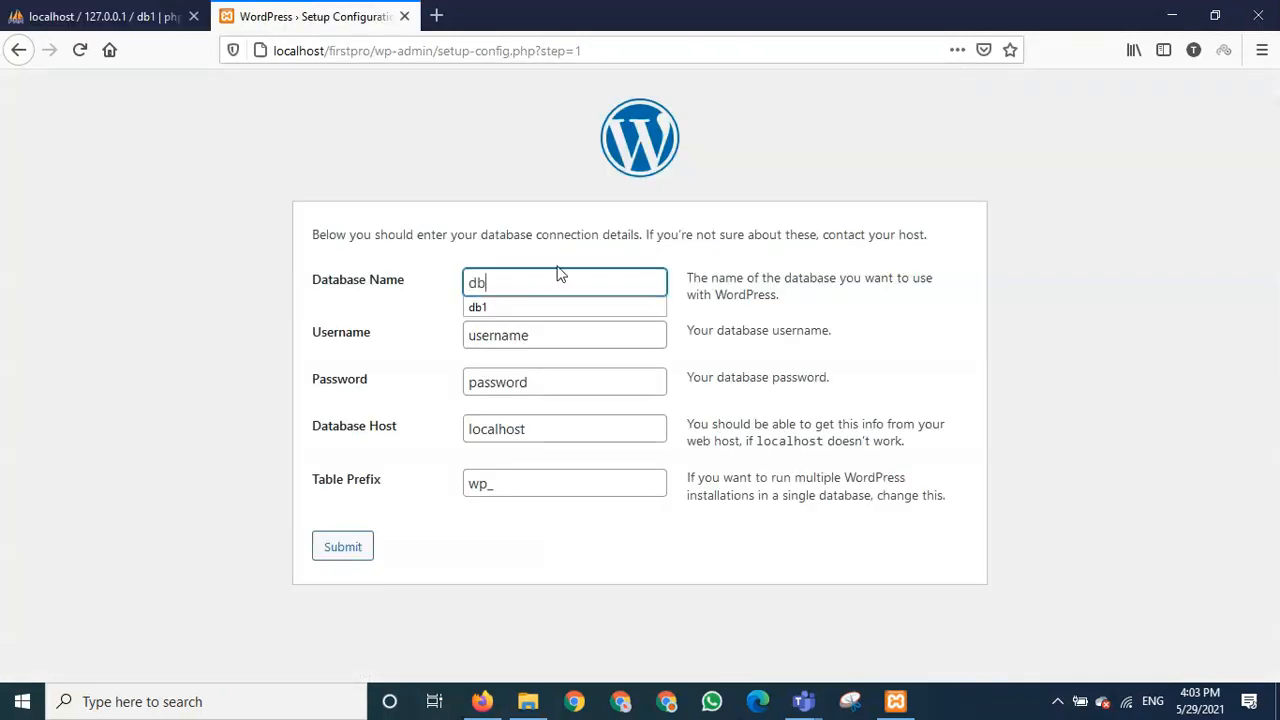
pyautogui.press('Down')
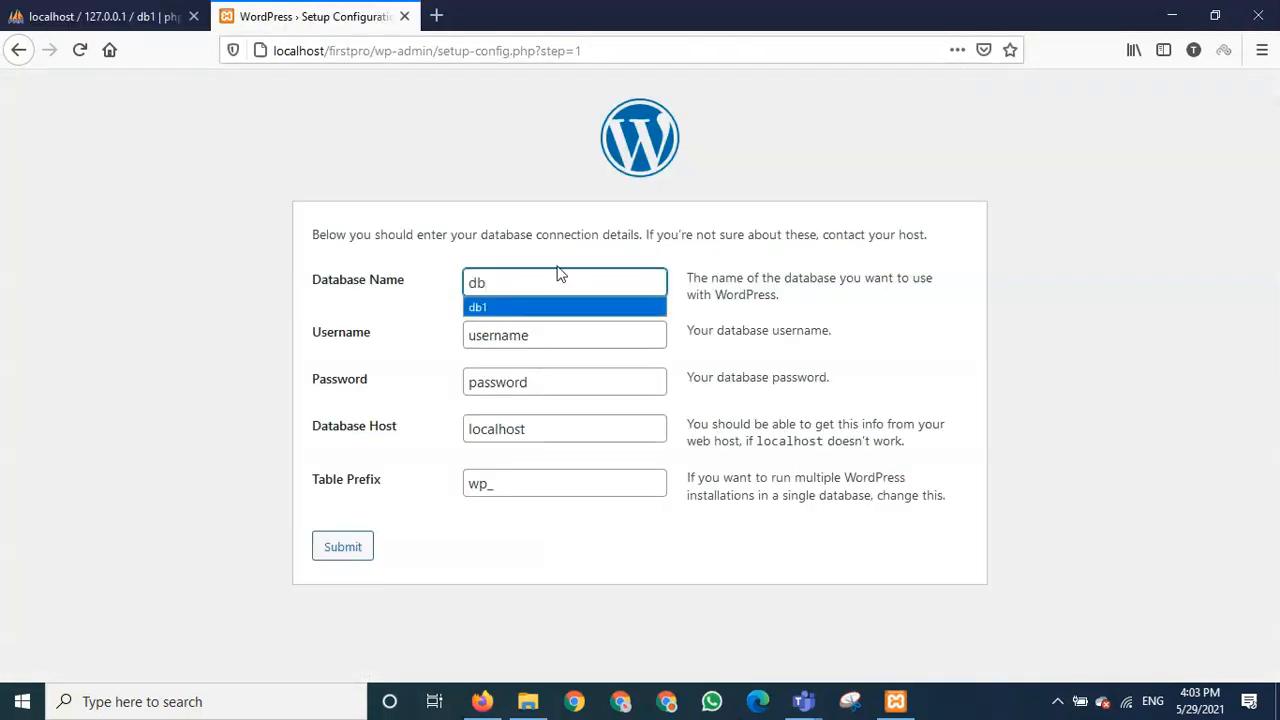
pyautogui.click(520, 307)
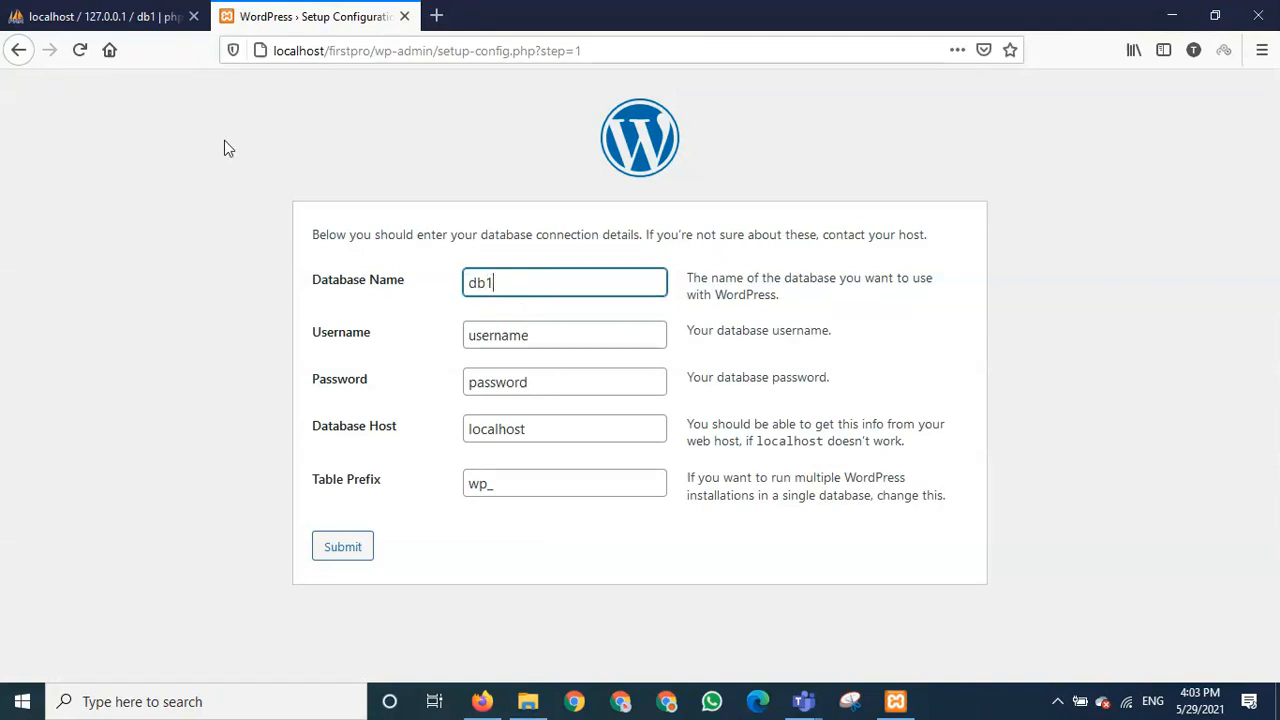
pyautogui.click(92, 14)
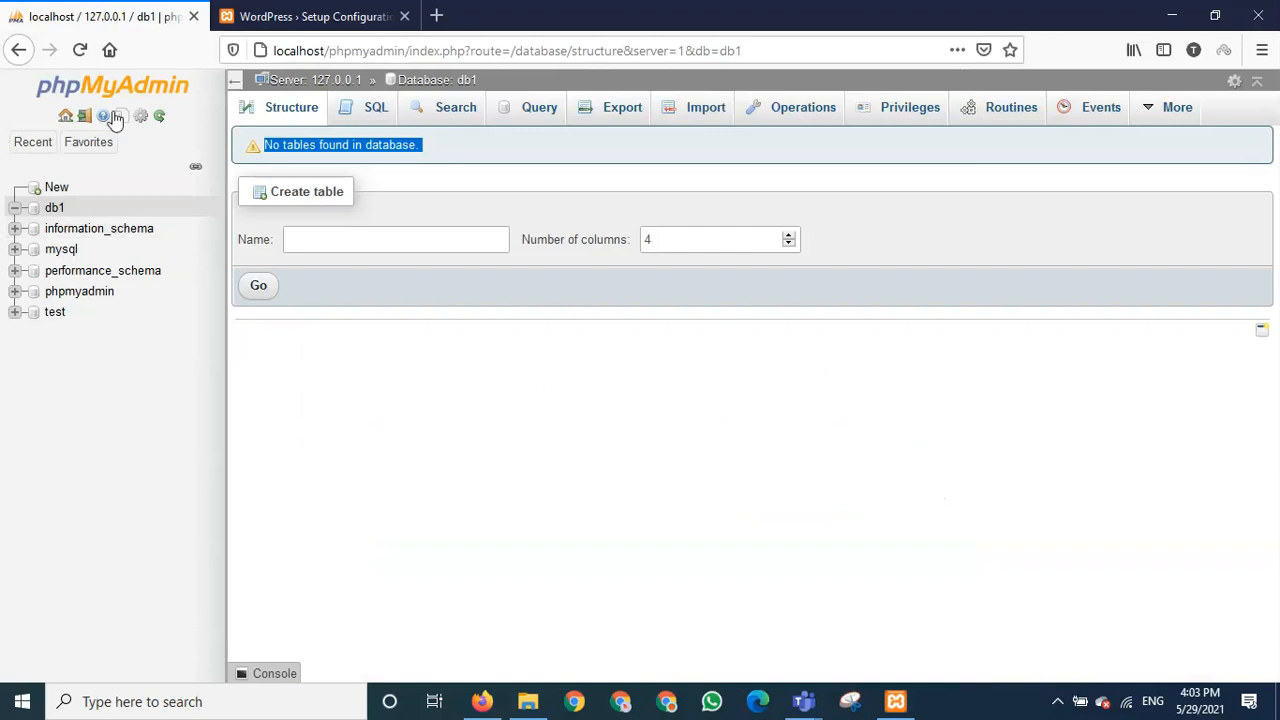
pyautogui.click(298, 19)
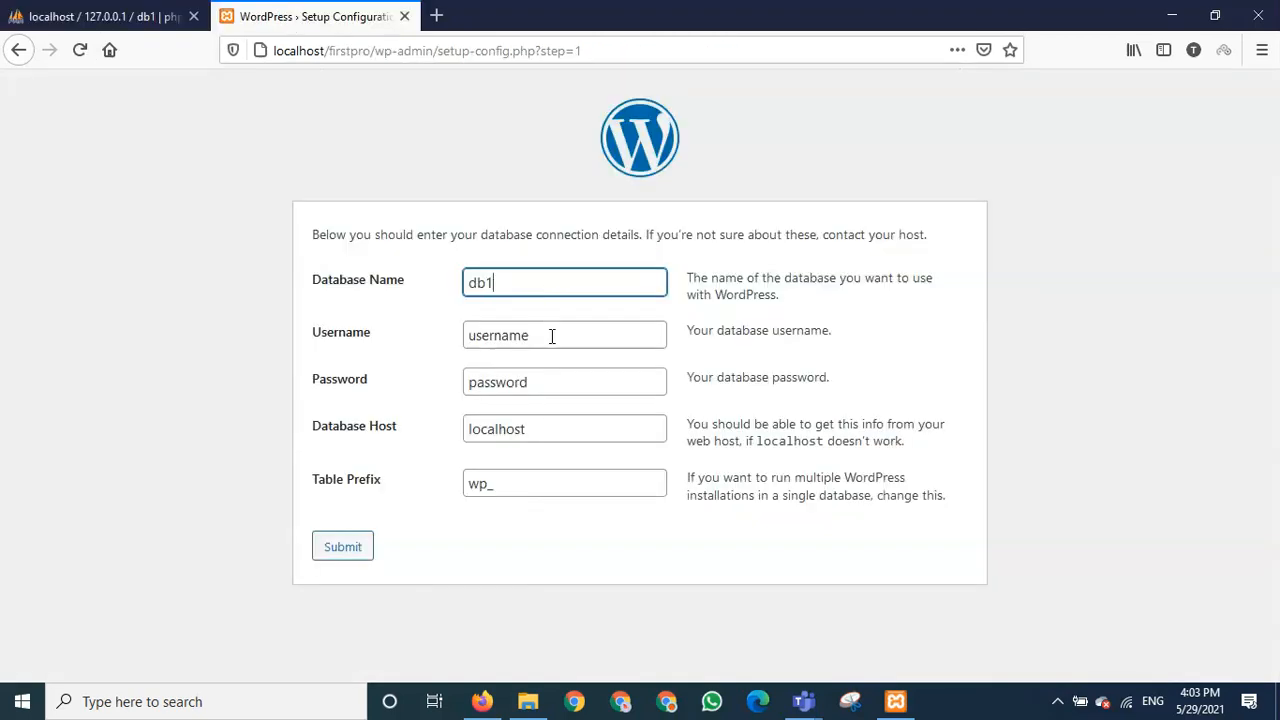
# - Set username root, empty the password, keep host localhost, and submit the form
pyautogui.press('Tab')
pyautogui.press('BackSpace')
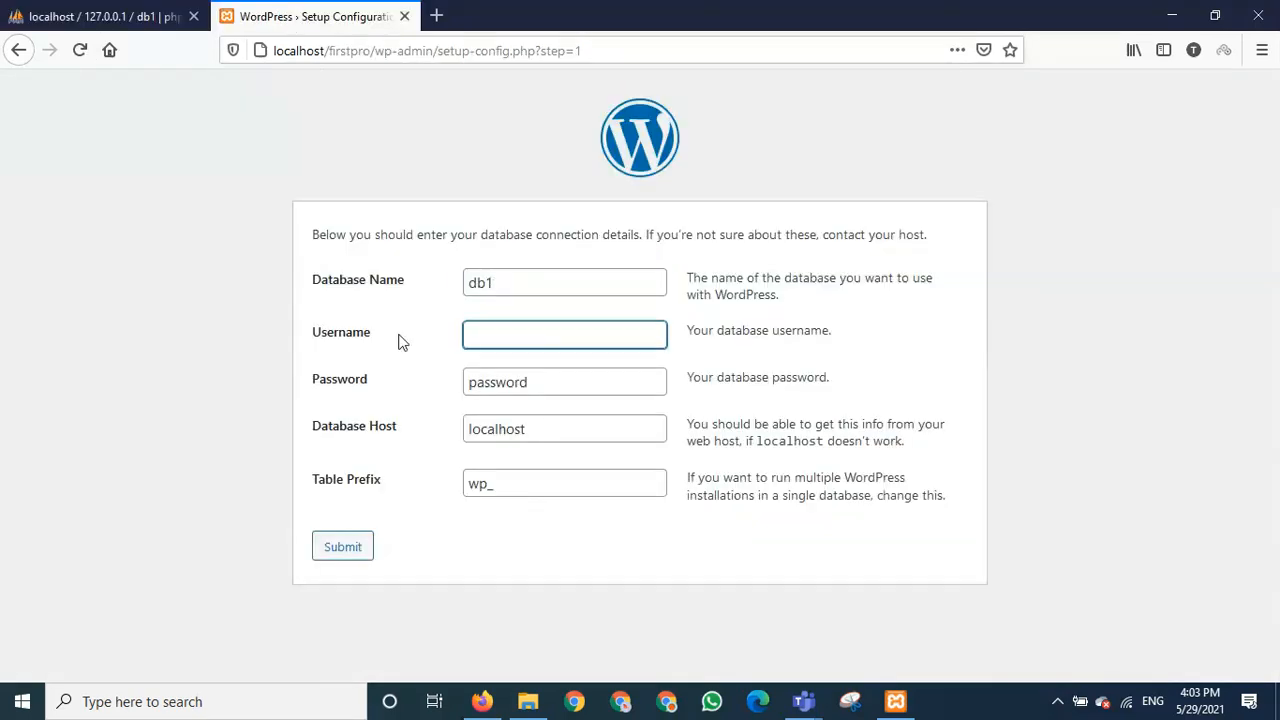
pyautogui.write('root')
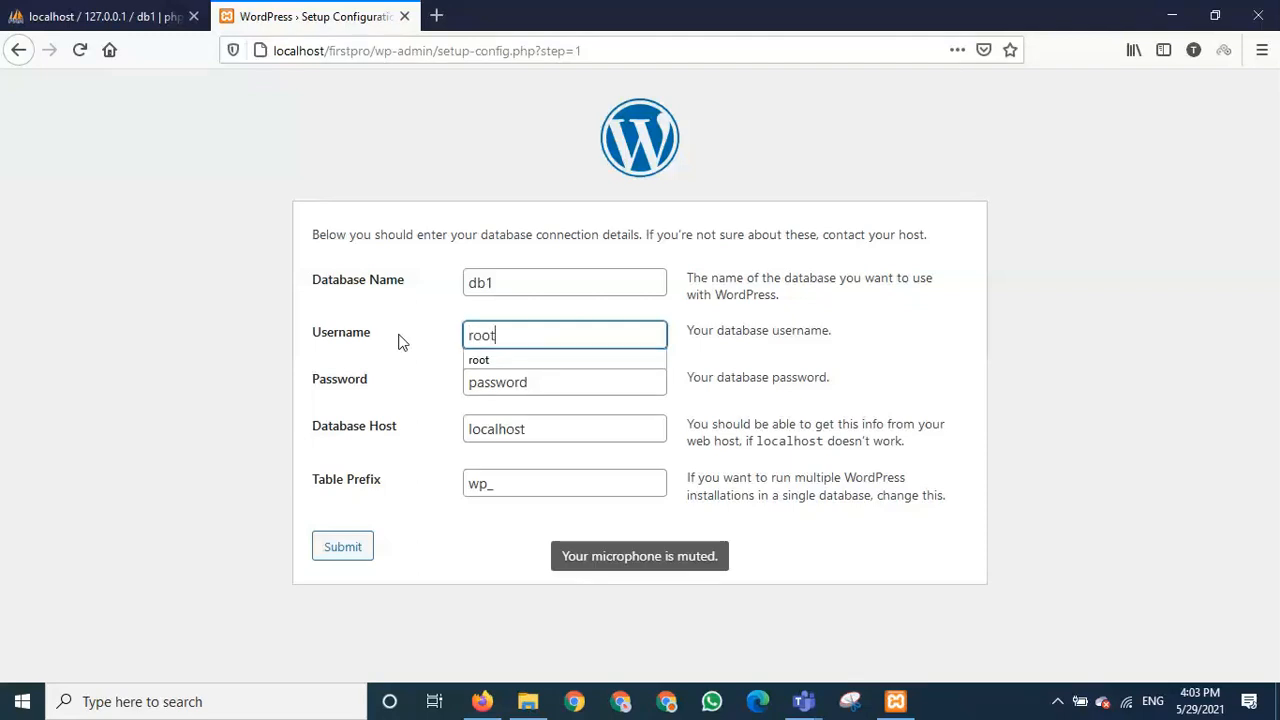
pyautogui.click(480, 360)
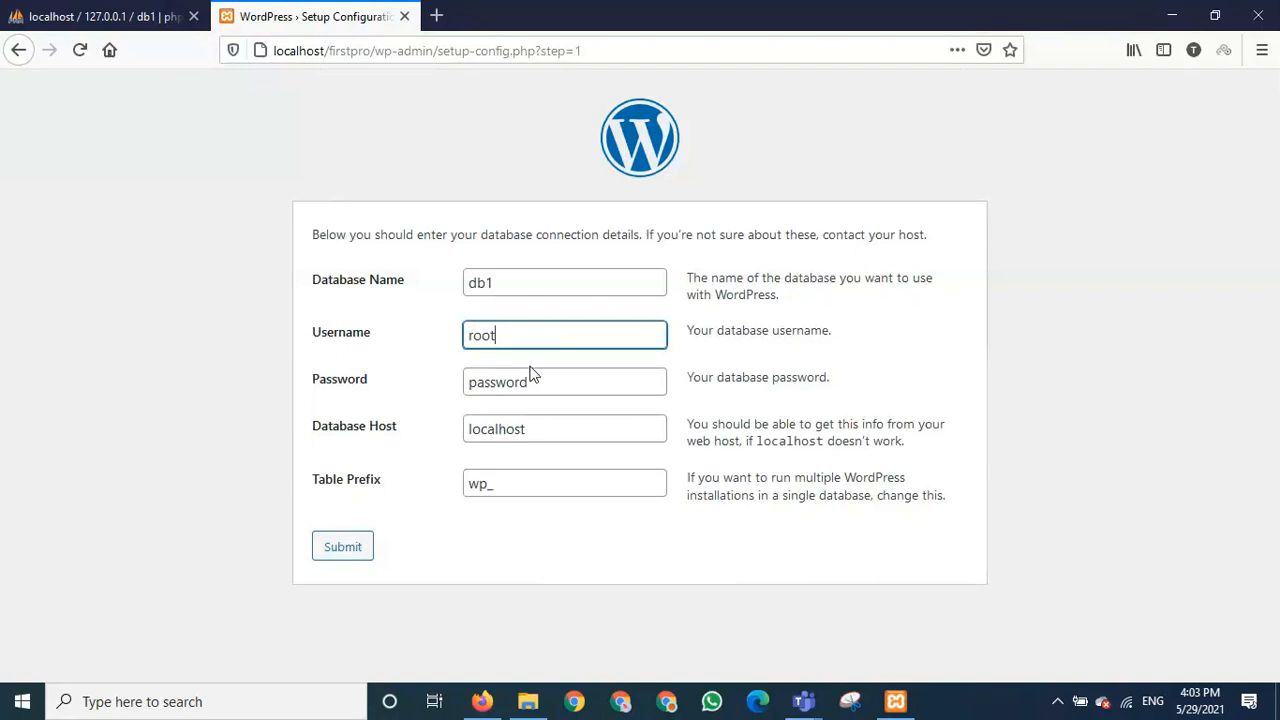
pyautogui.moveTo(534, 380); pyautogui.dragTo(420, 382)
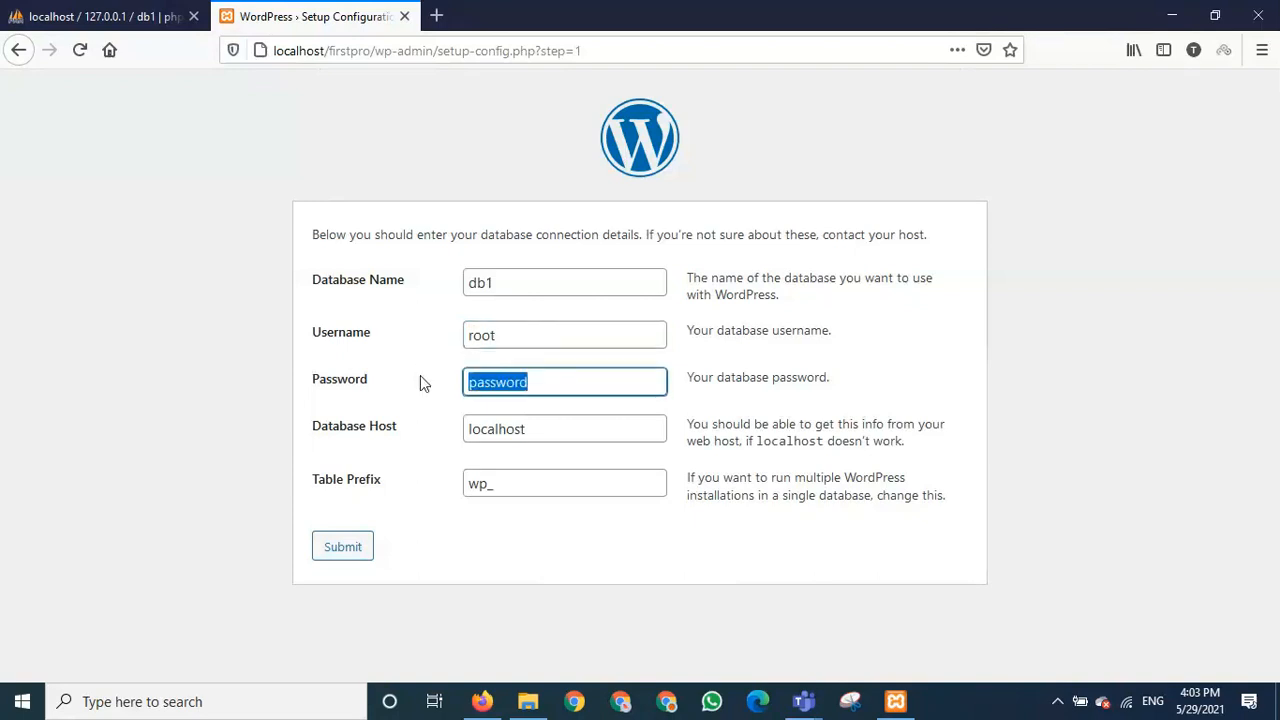
pyautogui.press('BackSpace')
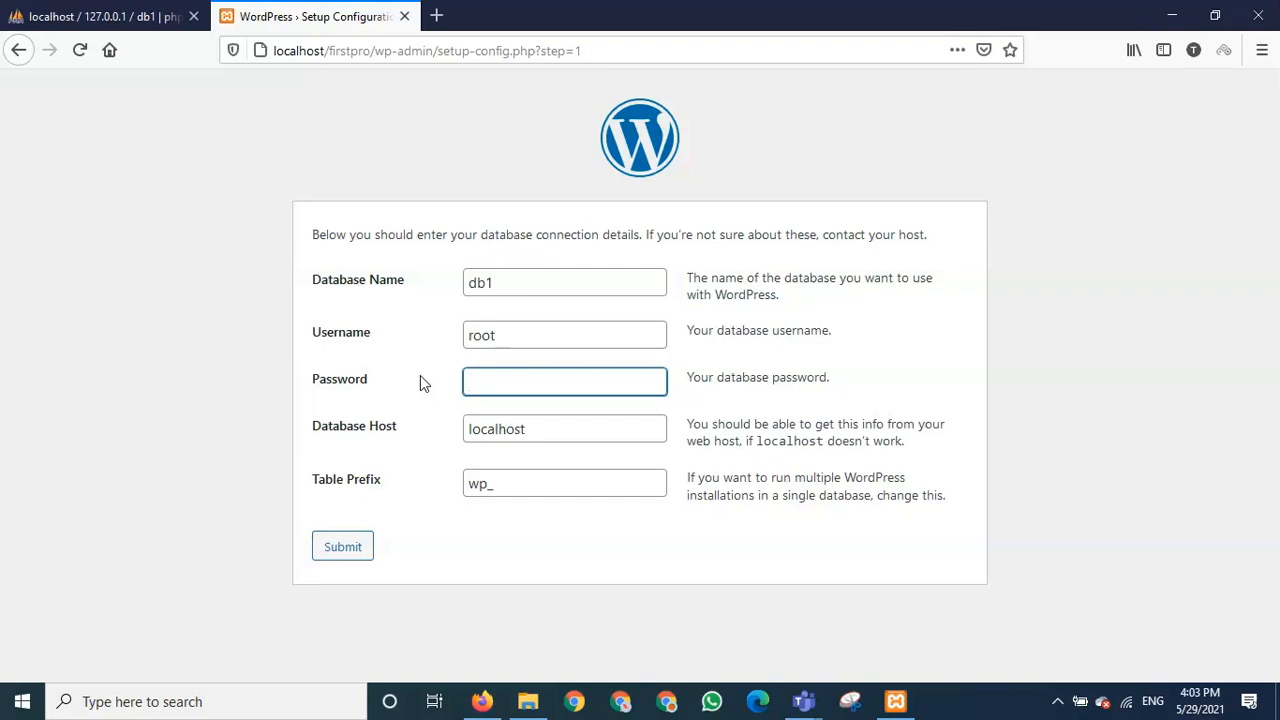
pyautogui.click(565, 423)
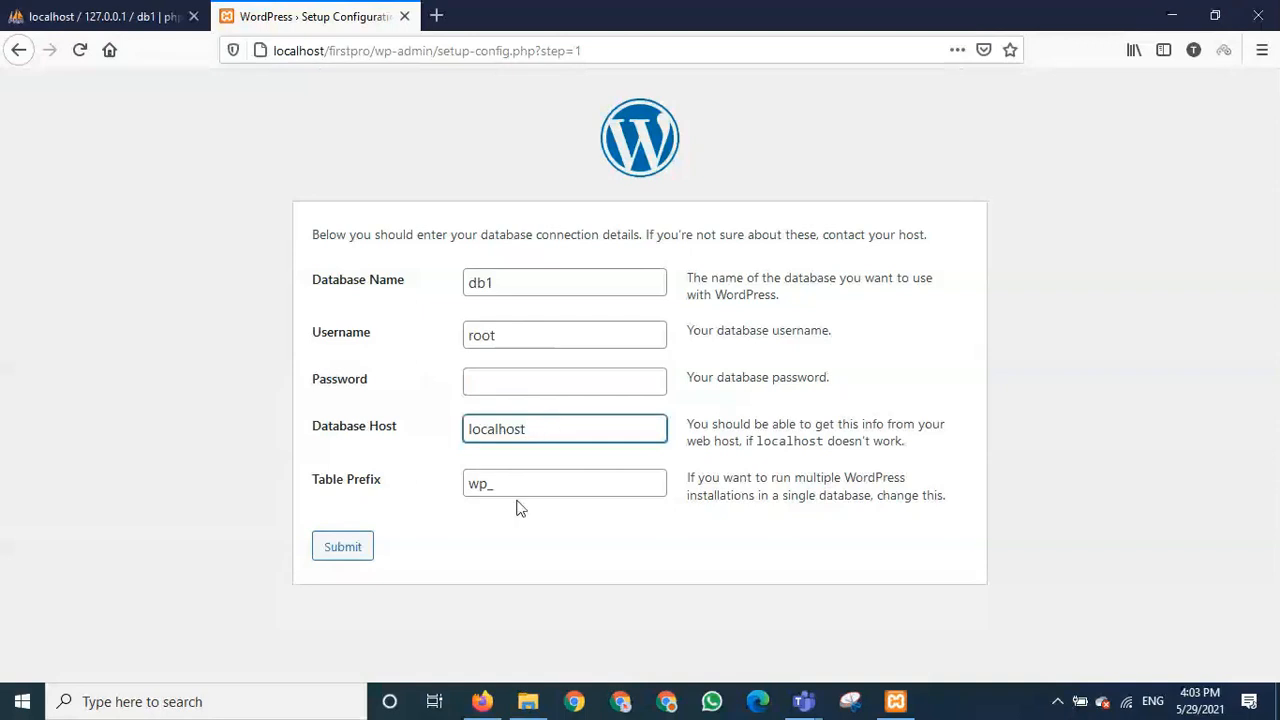
pyautogui.click(343, 547)
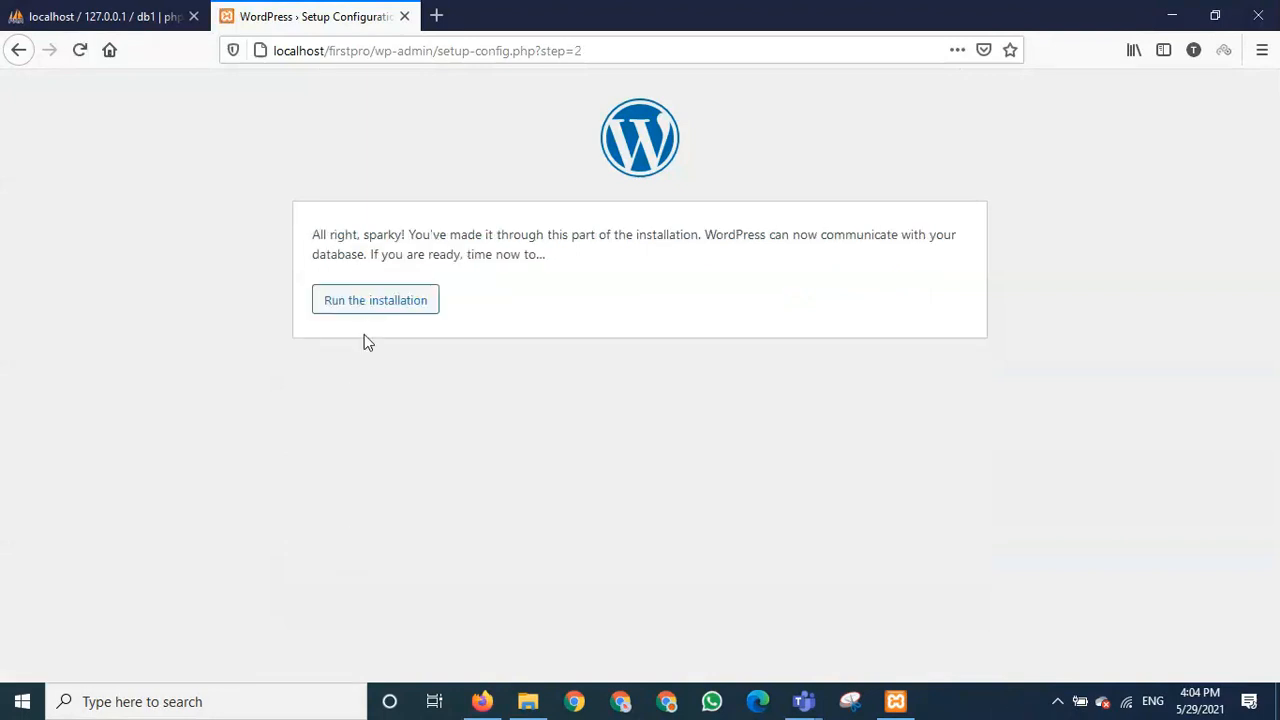
# - Run the WordPress installation and scroll through the Information needed form
pyautogui.click(376, 308)
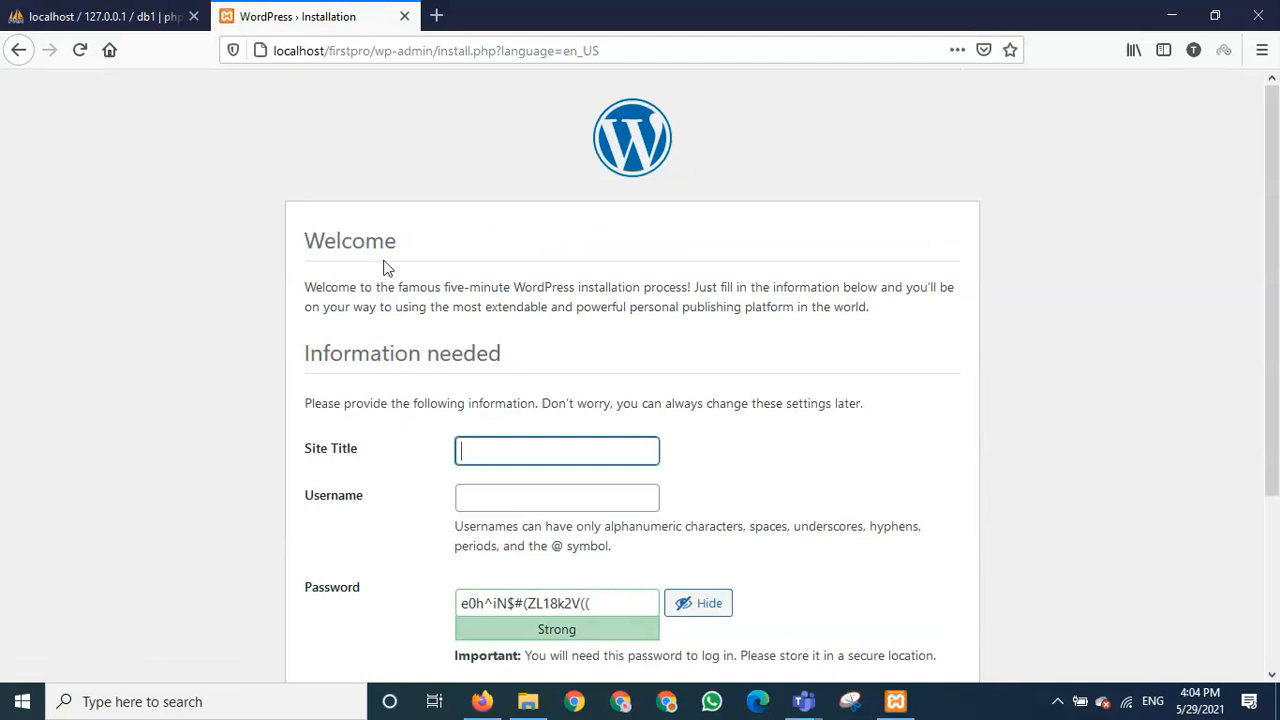
pyautogui.scroll(-1, 520, 388)
pyautogui.scroll(-1, 520, 388)
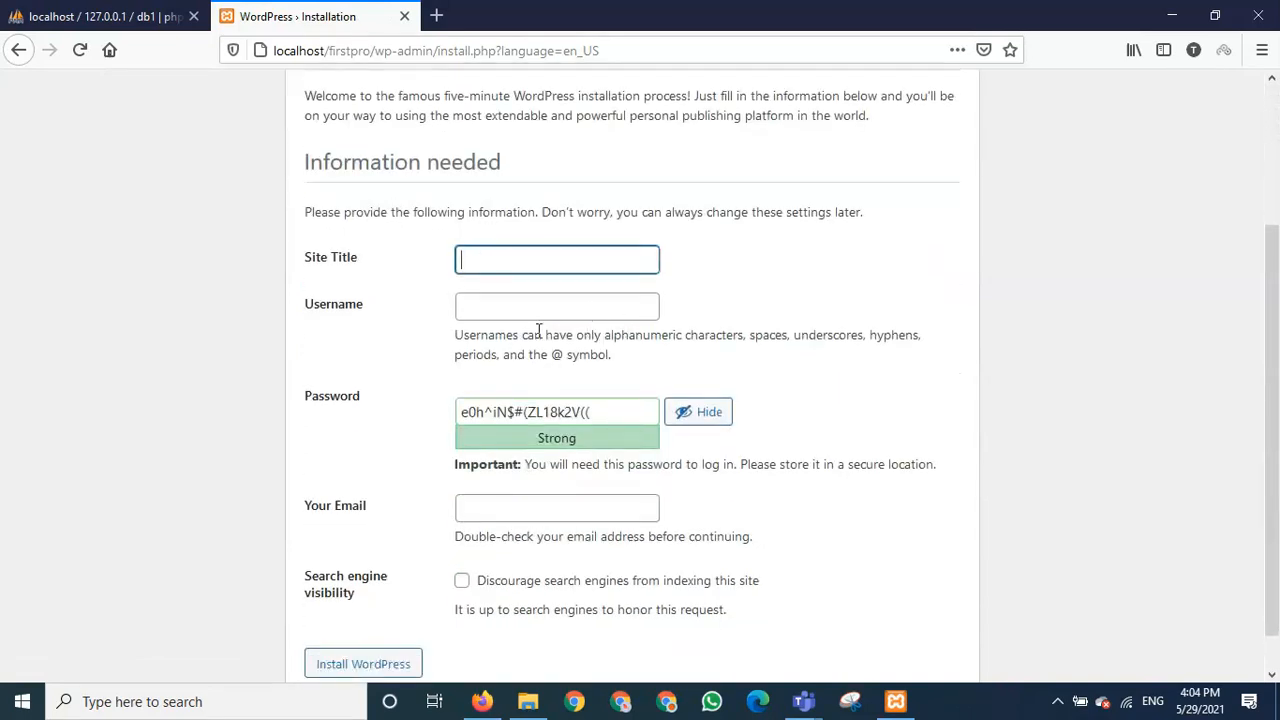
pyautogui.scroll(2, 529, 331)
pyautogui.scroll(-2, 551, 331)
pyautogui.scroll(2, 551, 331)
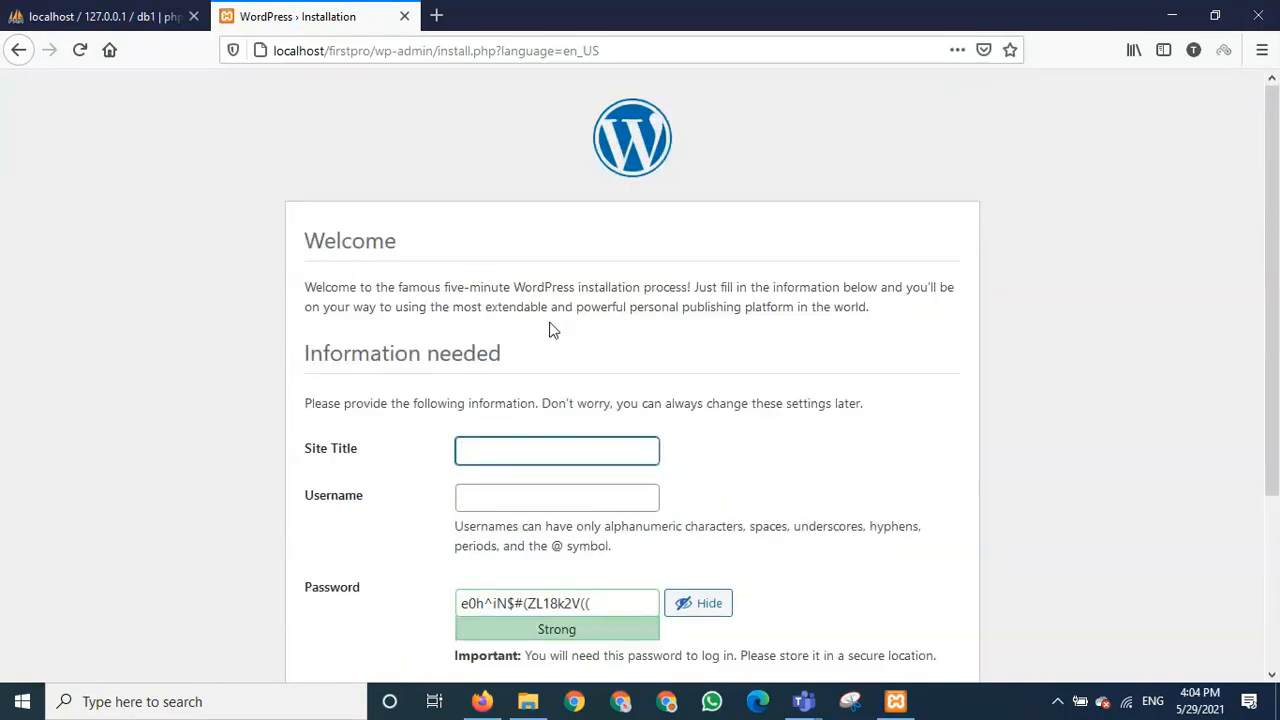
pyautogui.scroll(-3, 469, 346)
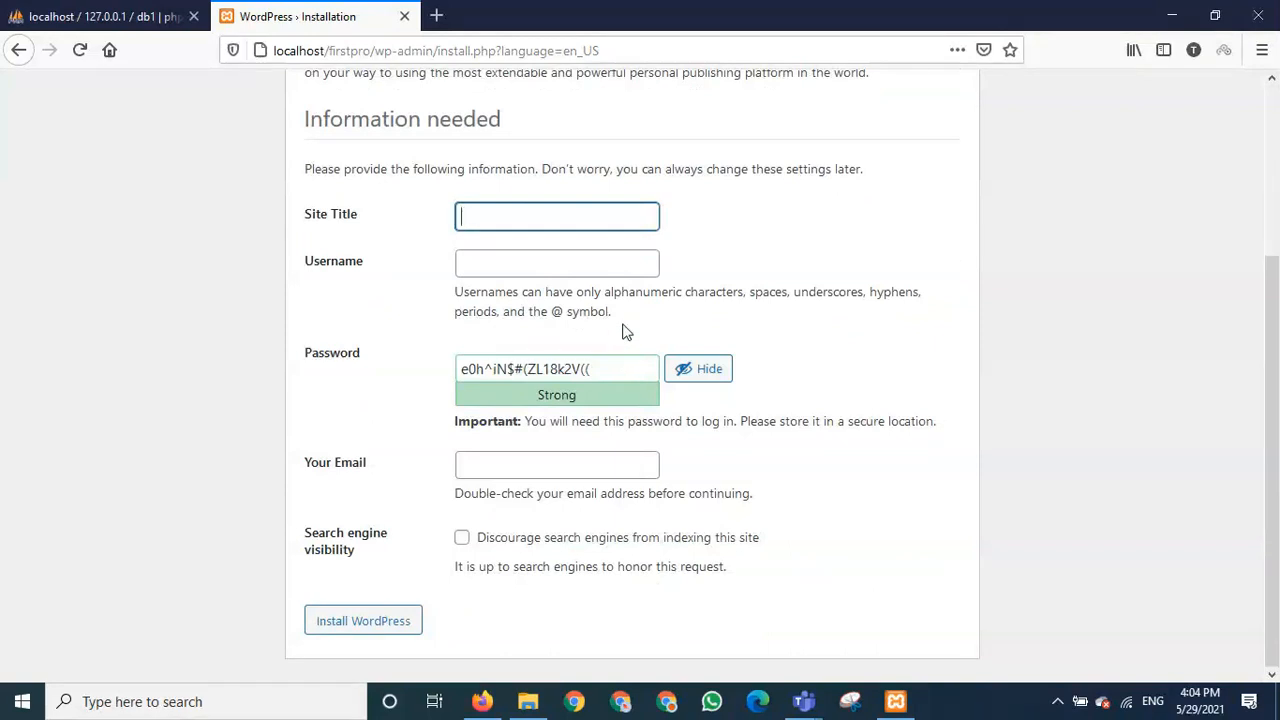
# - Enter My New Website as the site title
pyautogui.write('My')
pyautogui.write('w')
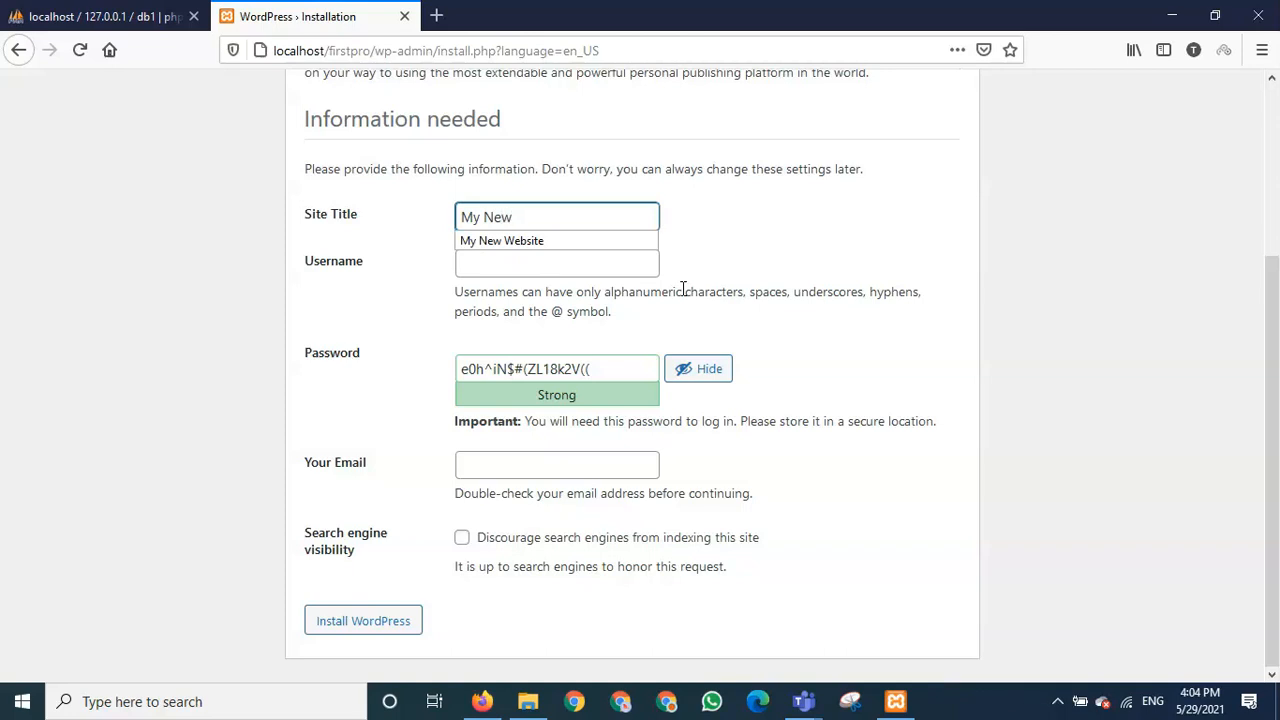
pyautogui.write(' Project')
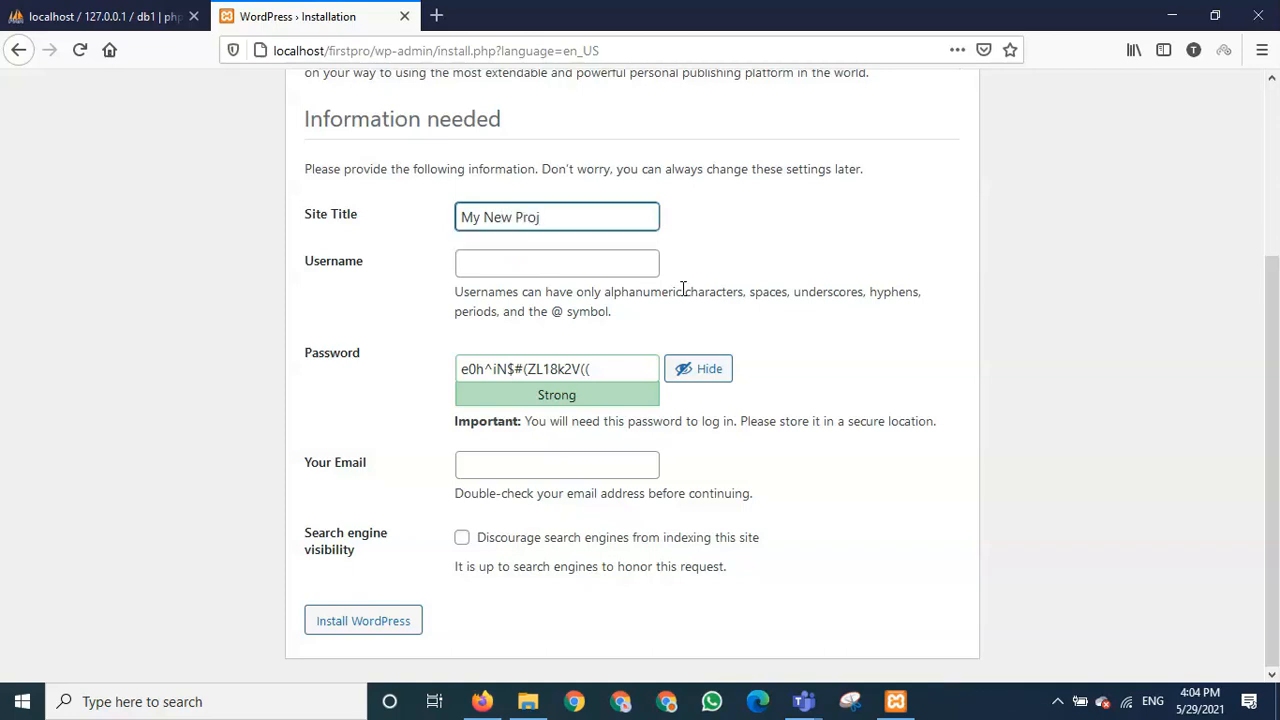
pyautogui.press('BackSpace')
pyautogui.press('BackSpace')
pyautogui.press('BackSpace')
pyautogui.press('BackSpace')
pyautogui.press('BackSpace')
pyautogui.press('BackSpace')
pyautogui.press('BackSpace')
pyautogui.write('We')
pyautogui.press('Down')
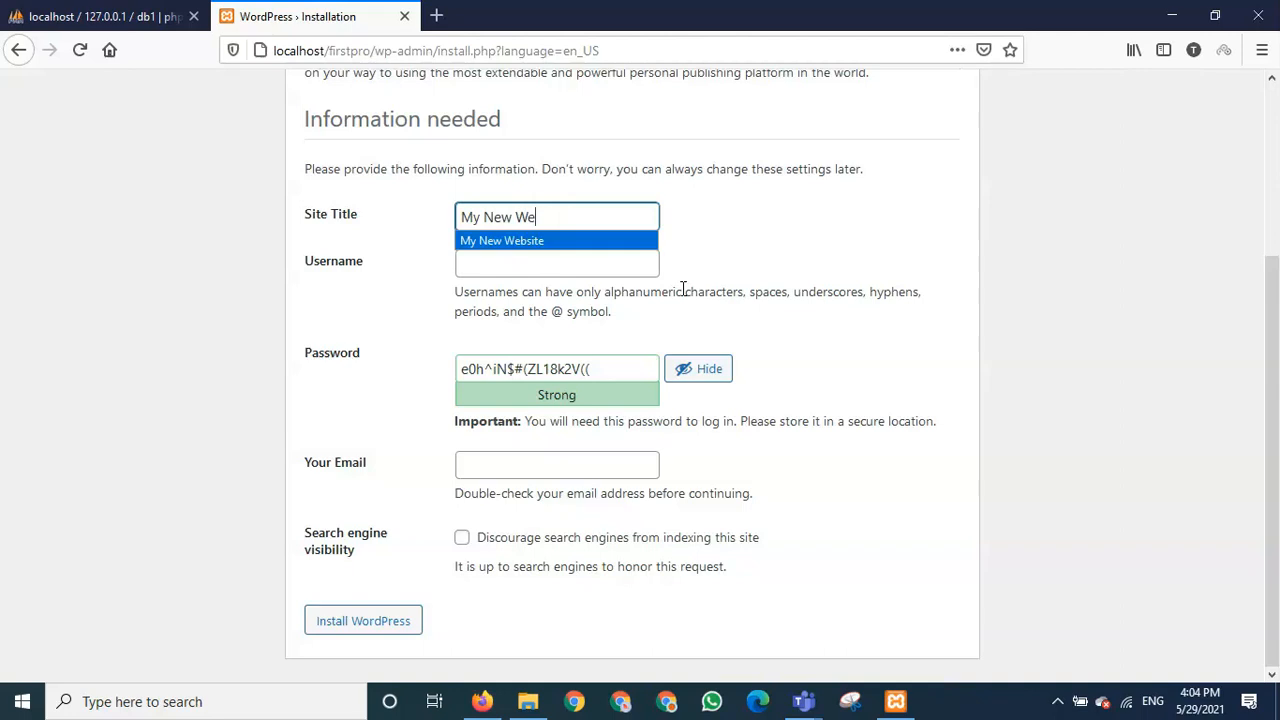
pyautogui.press('Return')
# - Choose admin as username, set and confirm a weak password, and enter the e-mail address
pyautogui.click(553, 268)
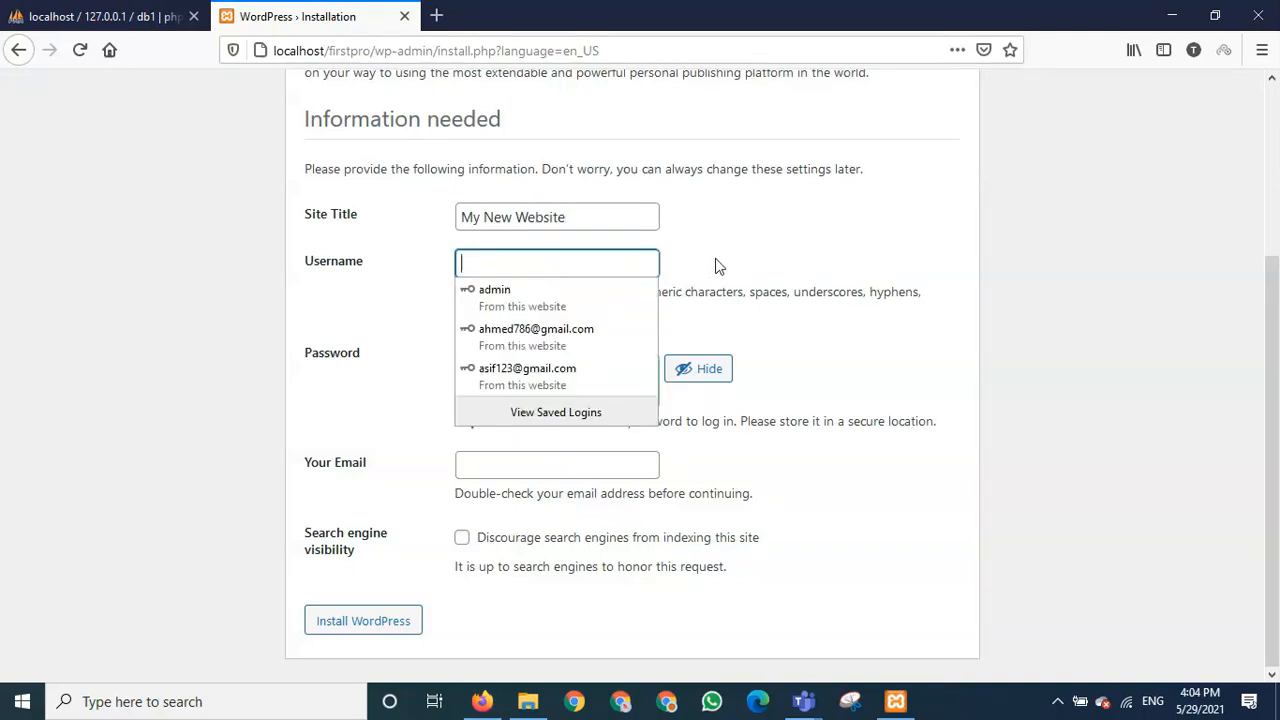
pyautogui.click(569, 295)
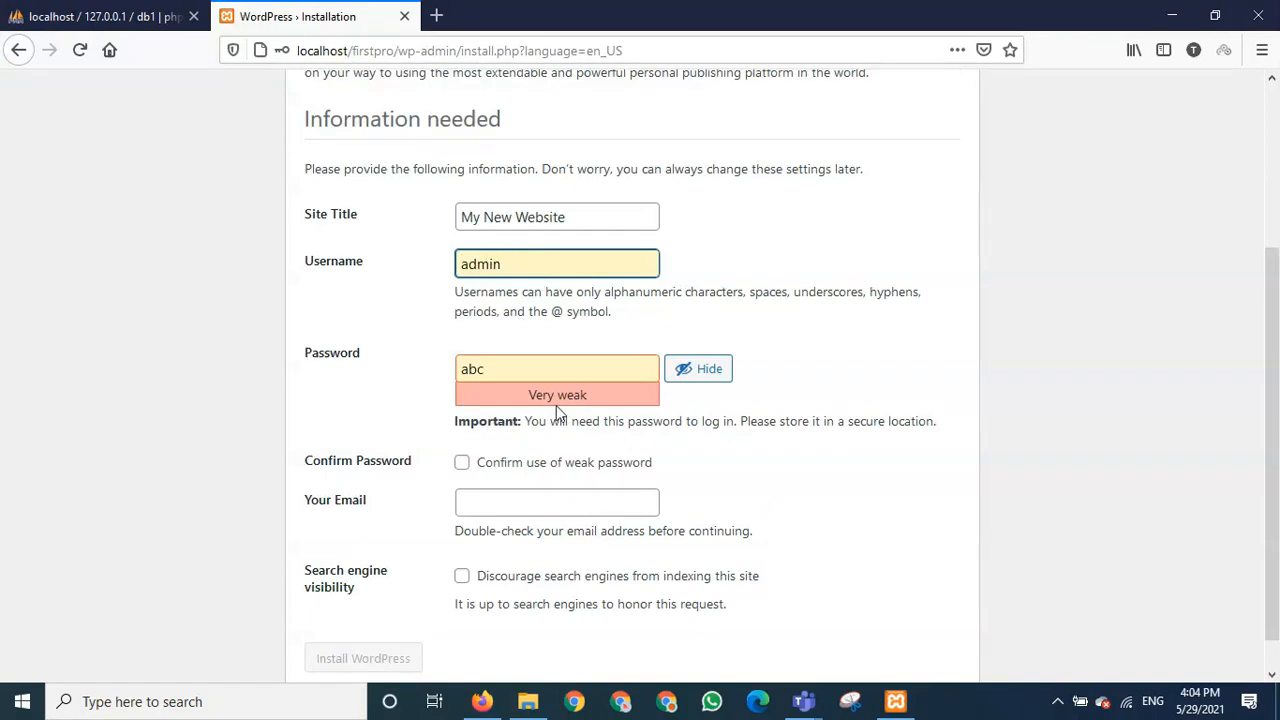
pyautogui.click(536, 368)
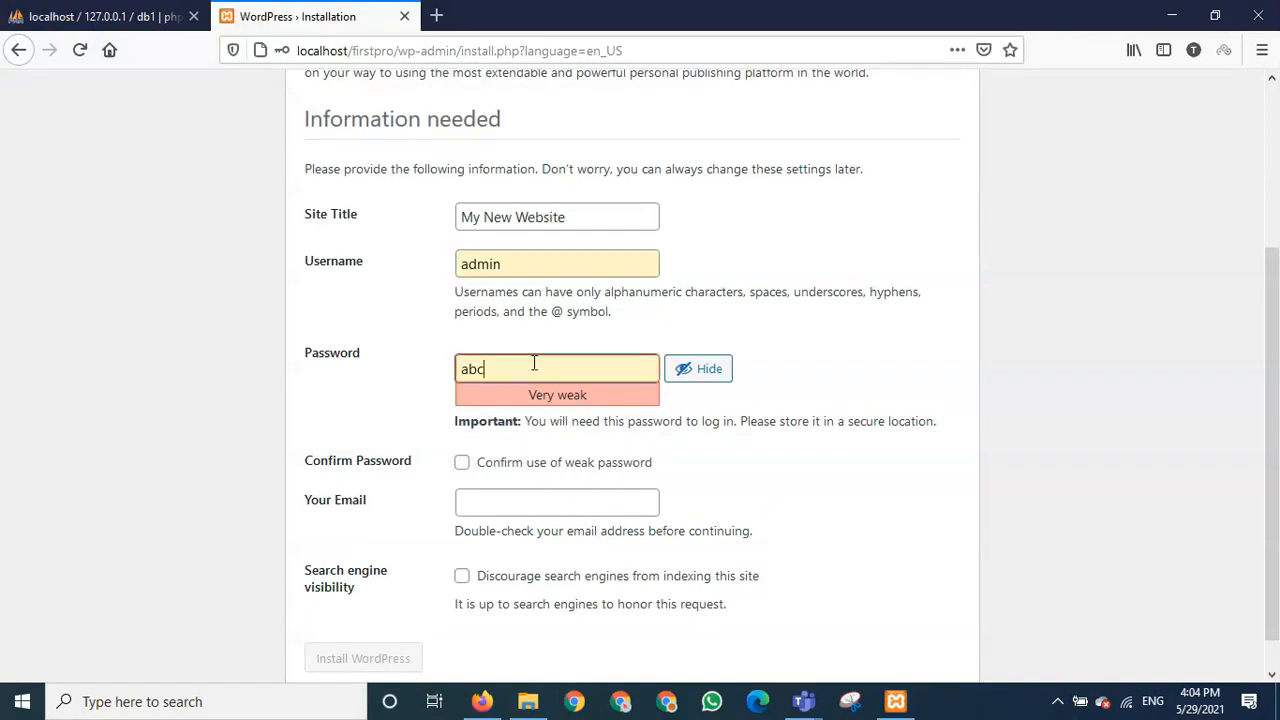
pyautogui.press('BackSpace')
pyautogui.press('BackSpace')
pyautogui.press('BackSpace')
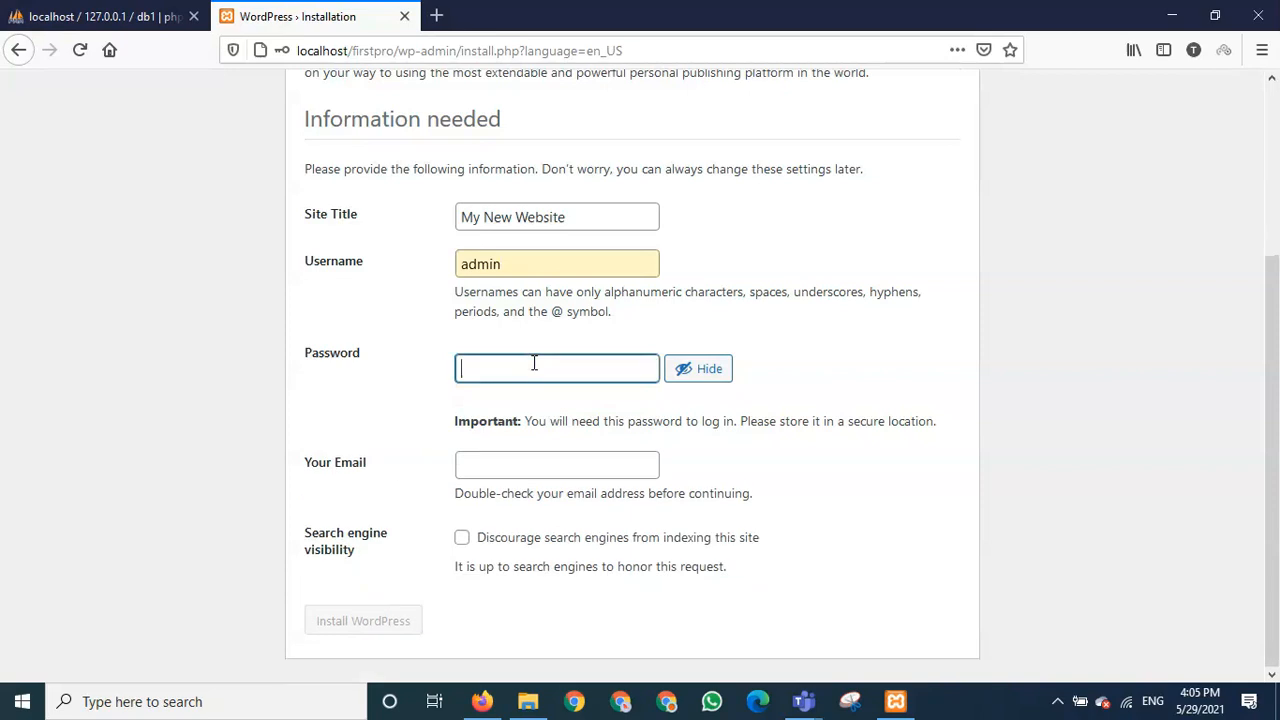
pyautogui.write('abc')
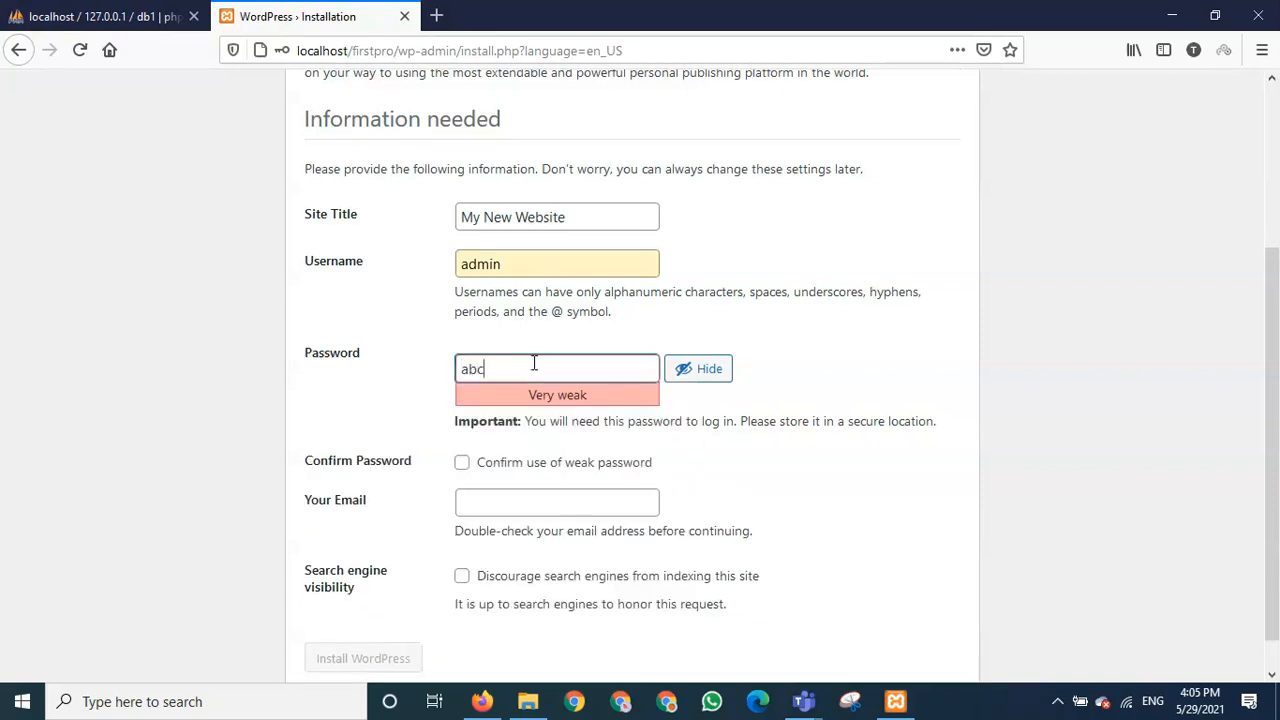
pyautogui.write('123')
pyautogui.click(462, 468)
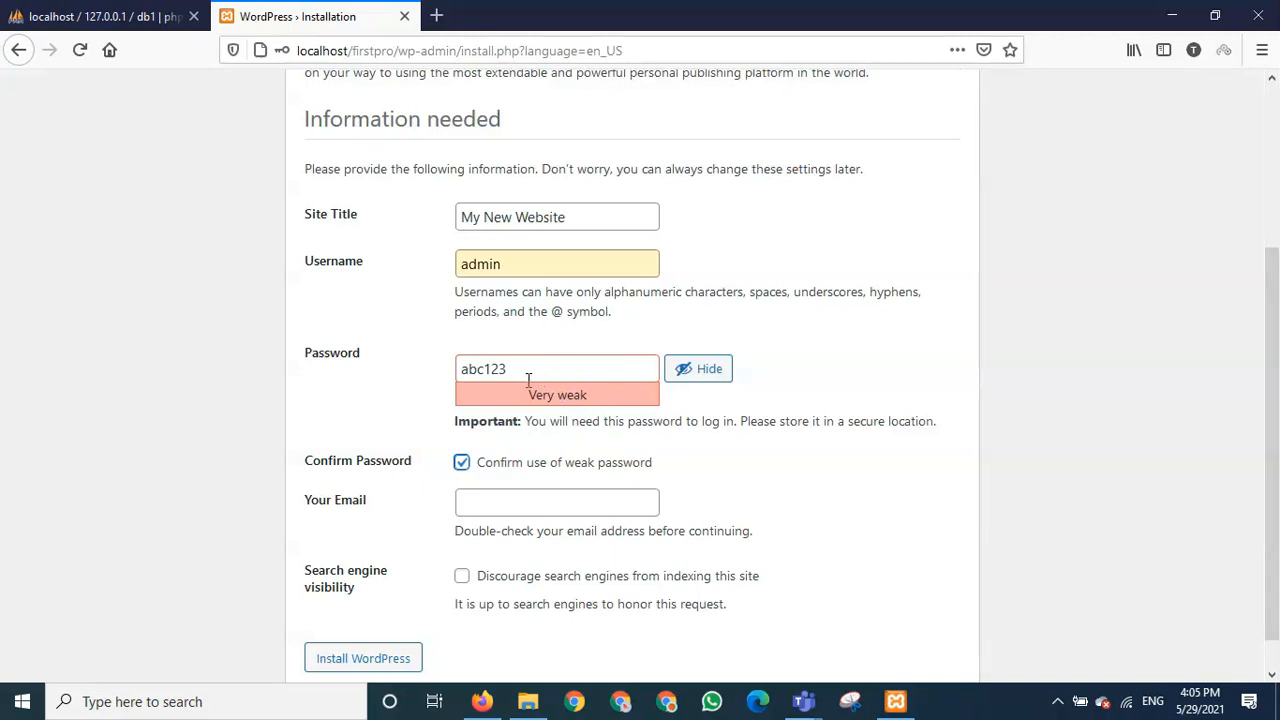
pyautogui.click(494, 503)
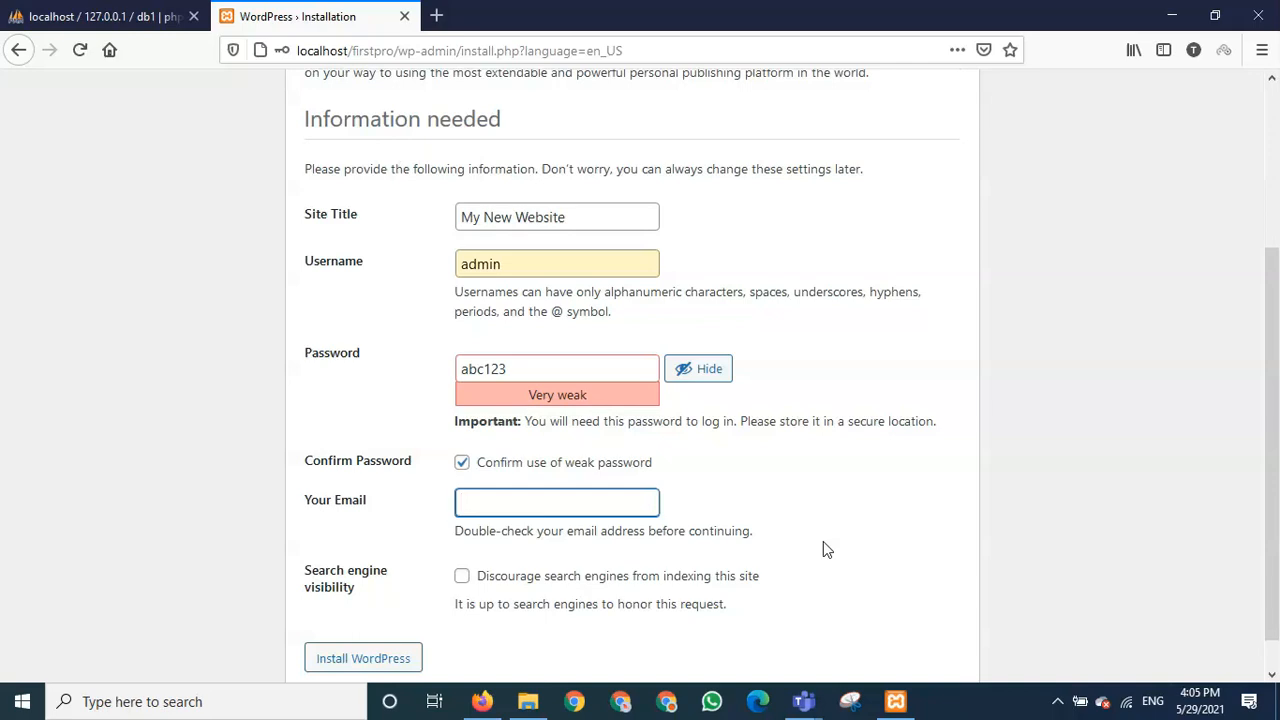
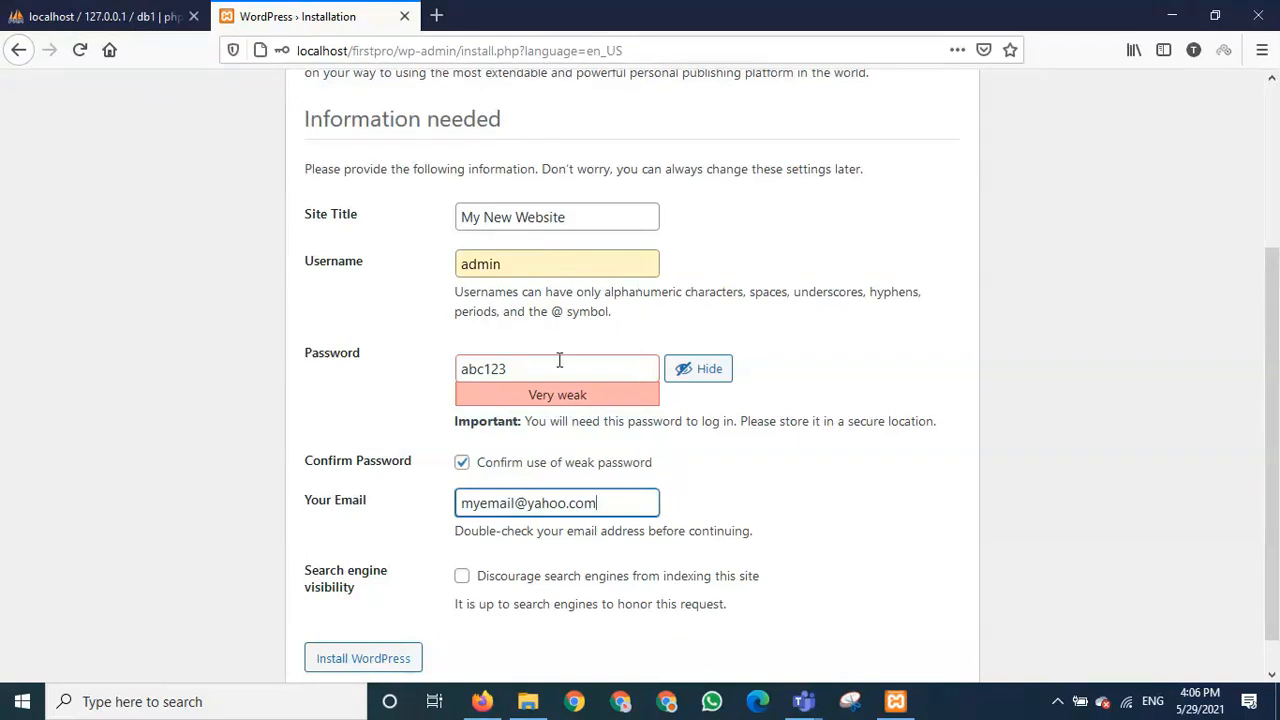
# - Check the admin username, password and 'My New Website' title, then run Install WordPress
pyautogui.click(512, 266)
pyautogui.doubleClick(490, 266)
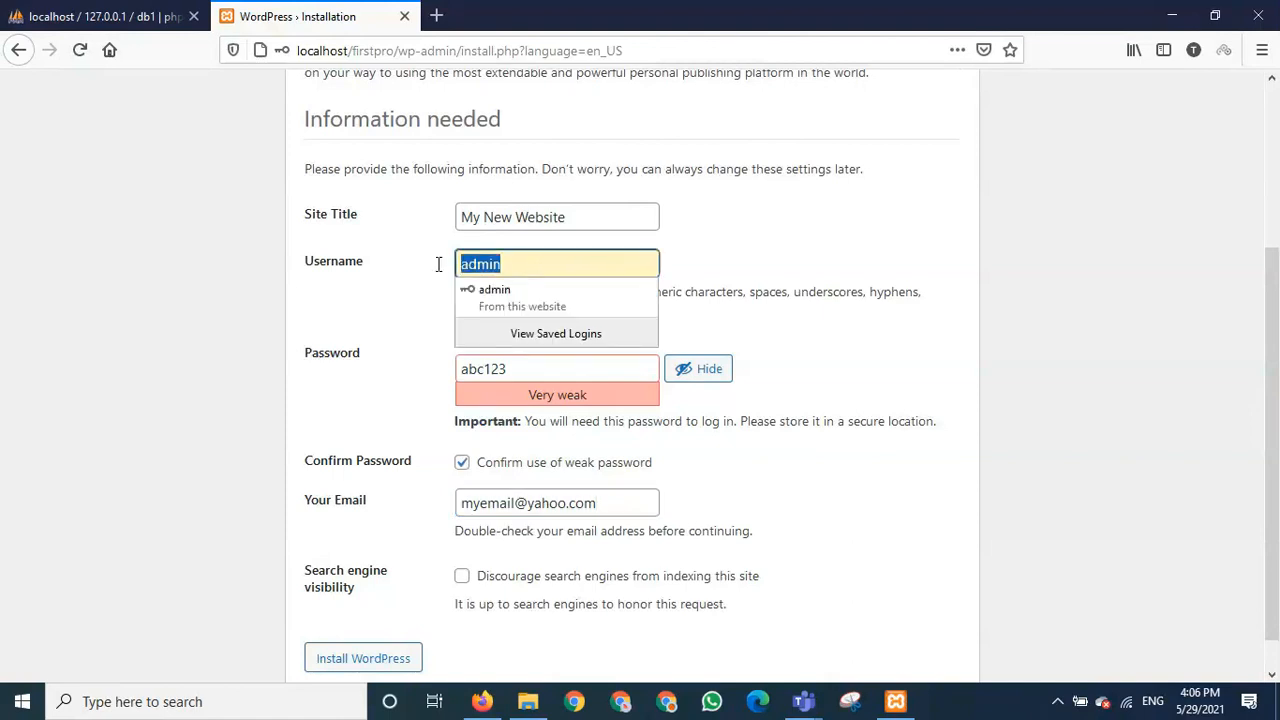
pyautogui.doubleClick(490, 369)
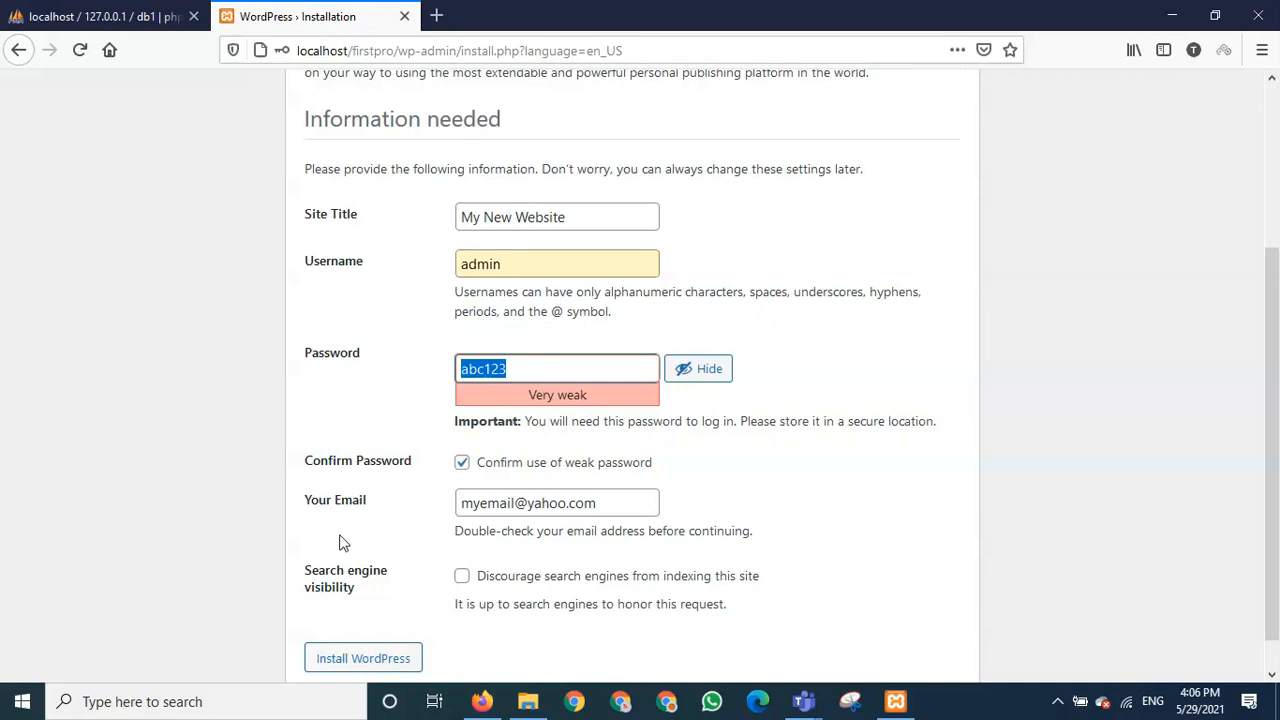
pyautogui.moveTo(564, 218); pyautogui.dragTo(437, 220)
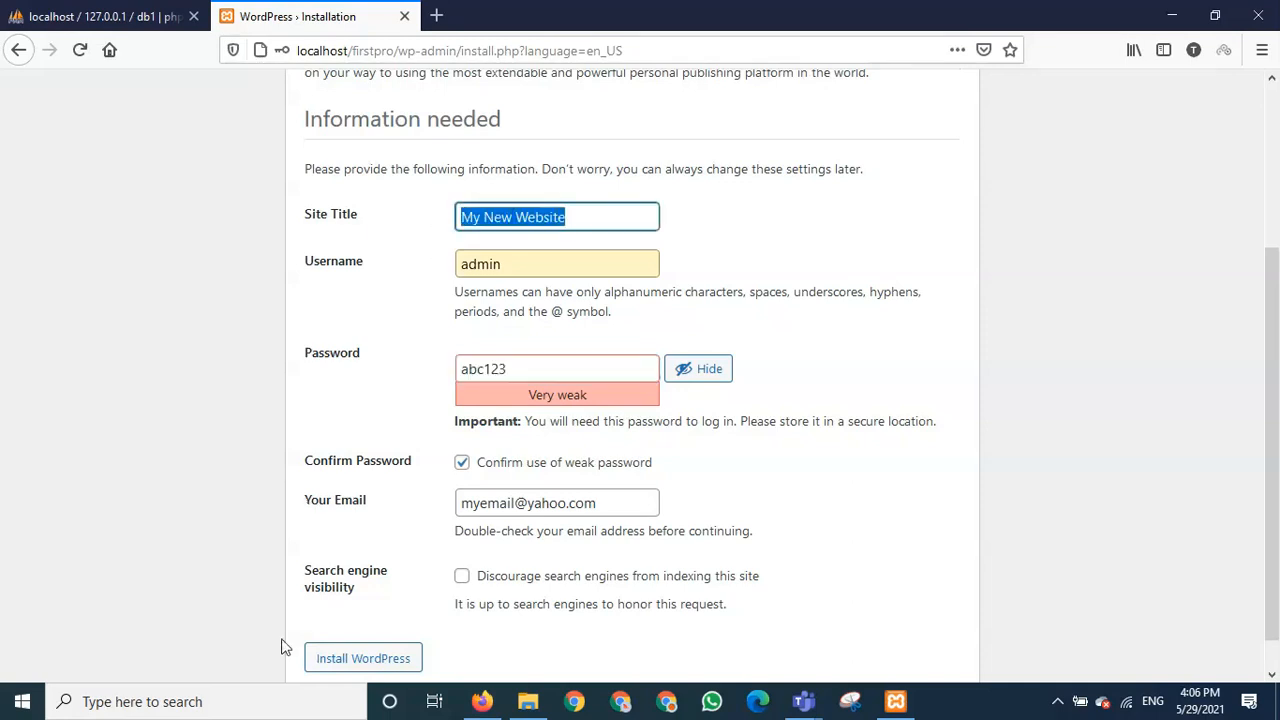
pyautogui.click(357, 662)
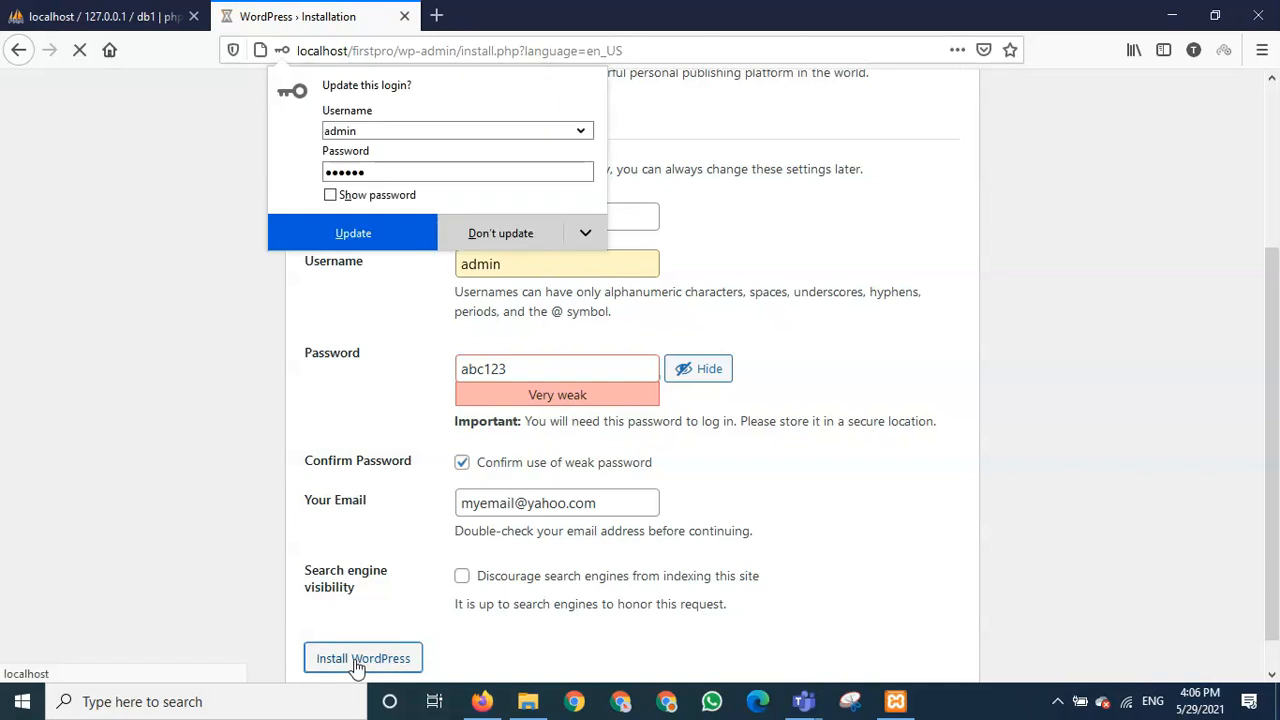
# - Decline Firefox's saved-login update and highlight username admin on the Success page
pyautogui.click(515, 247)
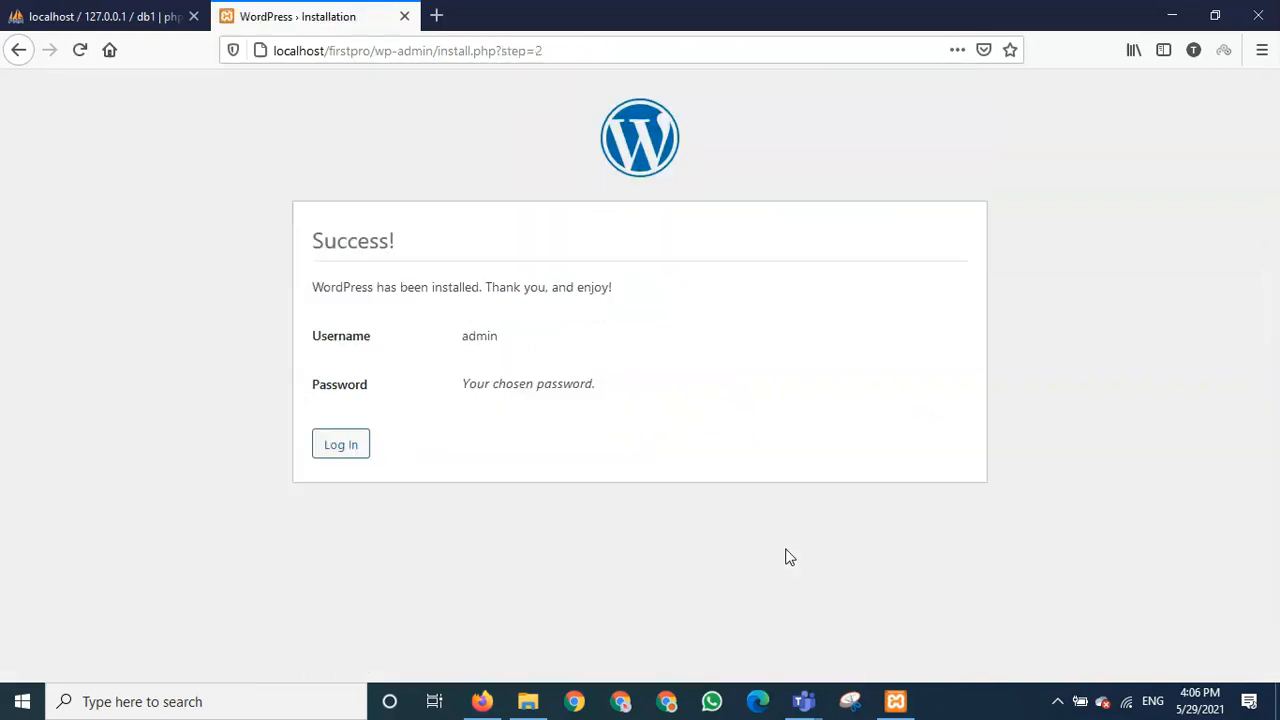
pyautogui.doubleClick(465, 341)
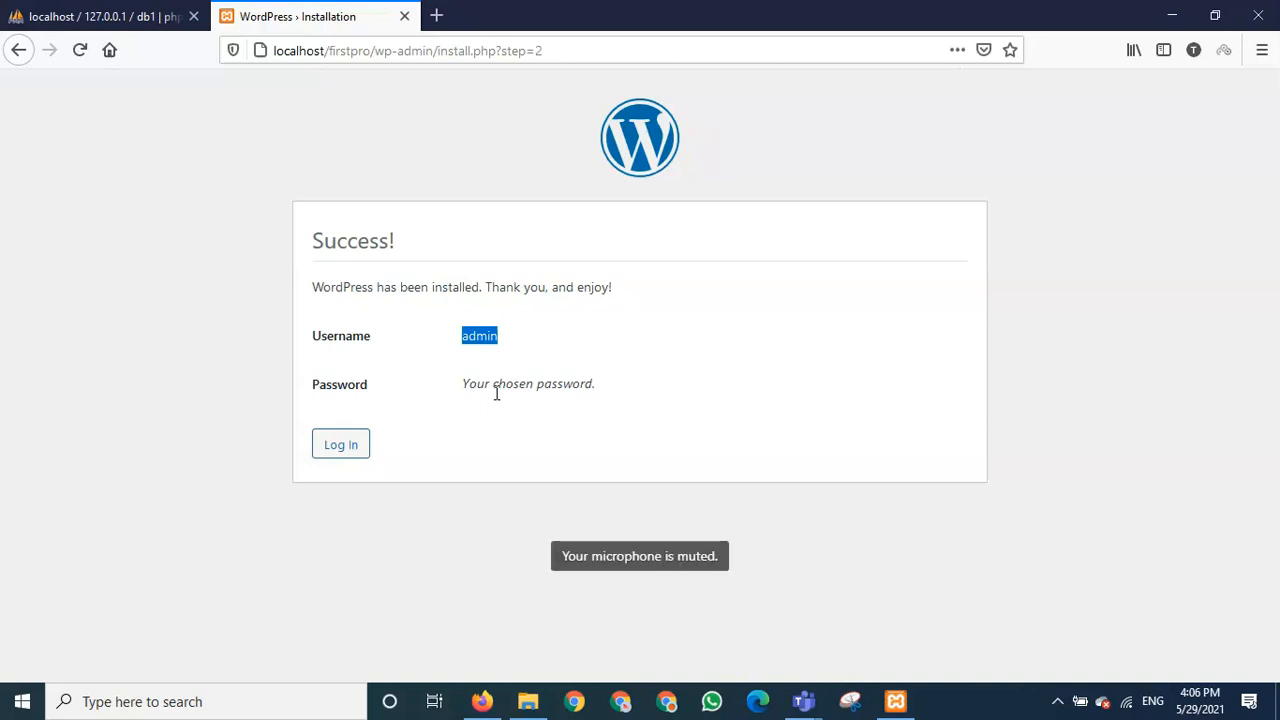
# - Log in from the Success page as admin with the account password
pyautogui.click(341, 444)
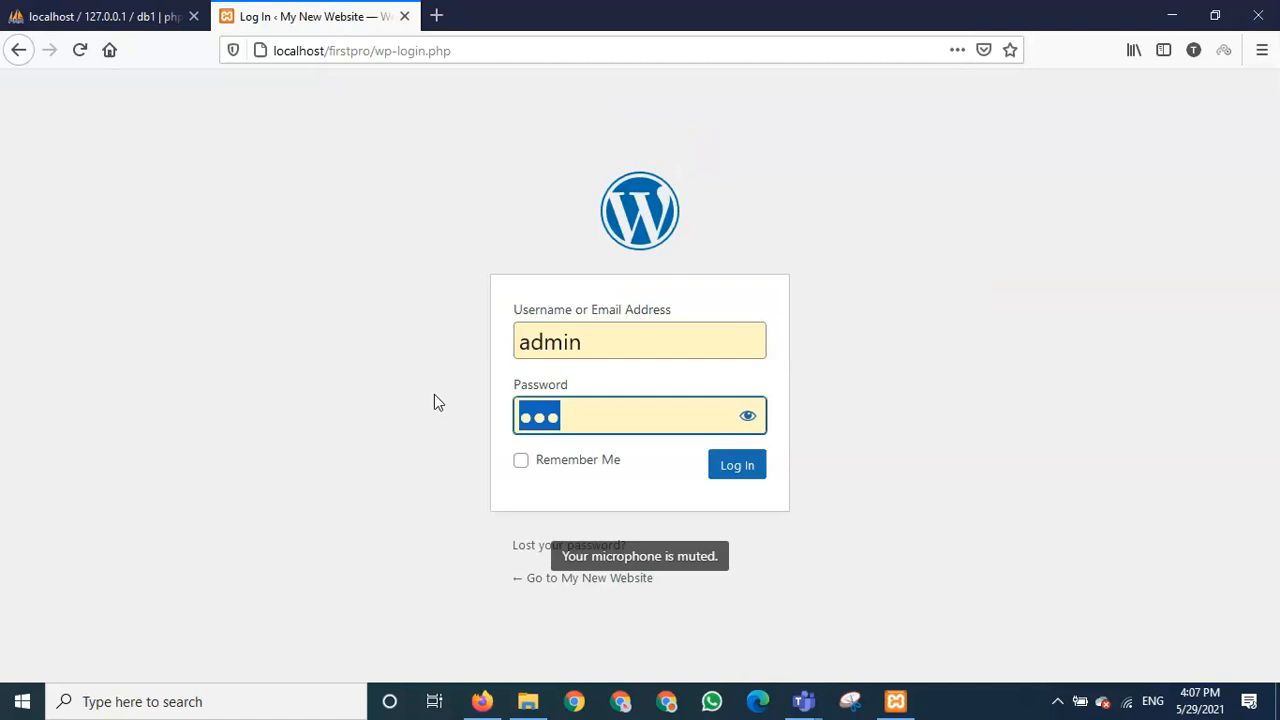
pyautogui.write('a')
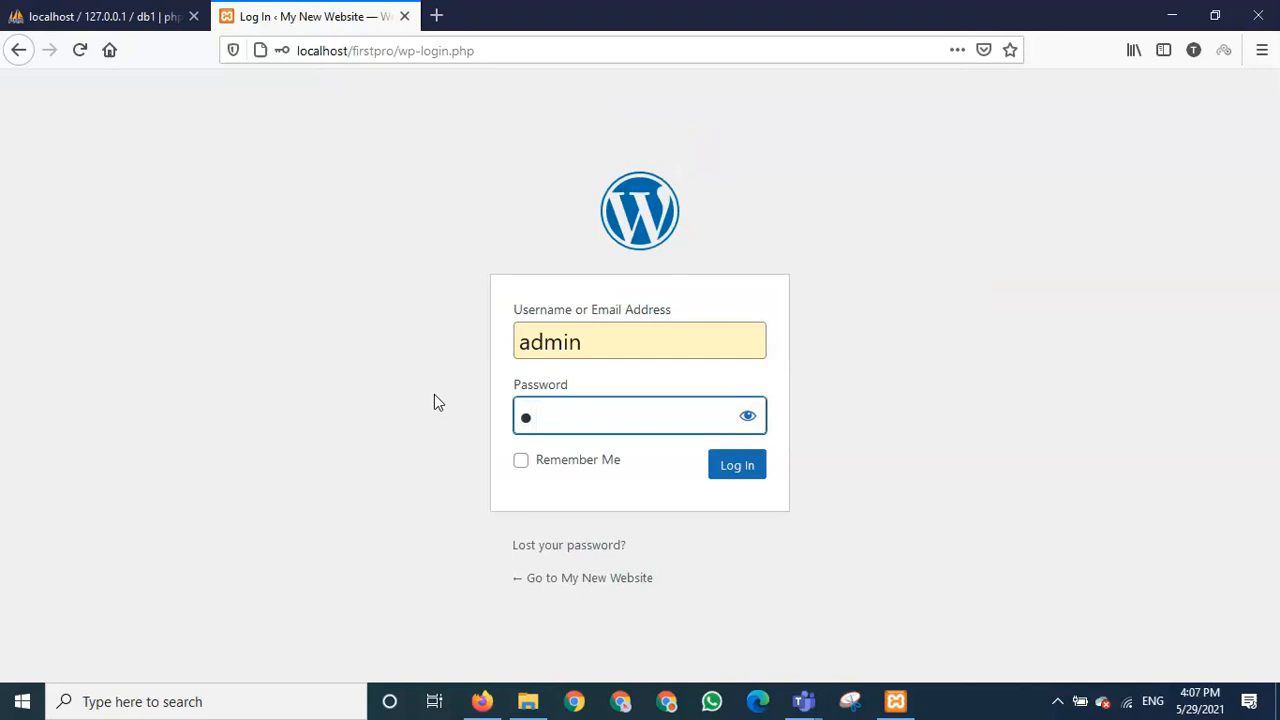
pyautogui.write('dmin1')
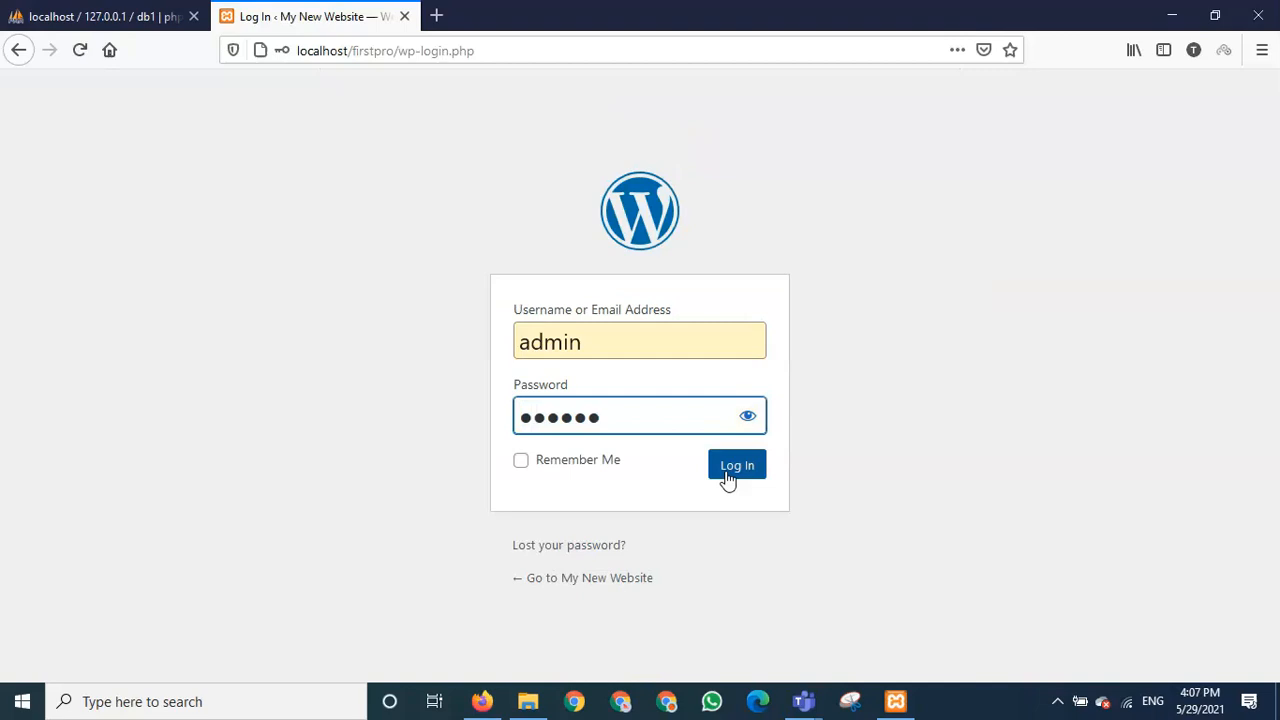
pyautogui.click(728, 472)
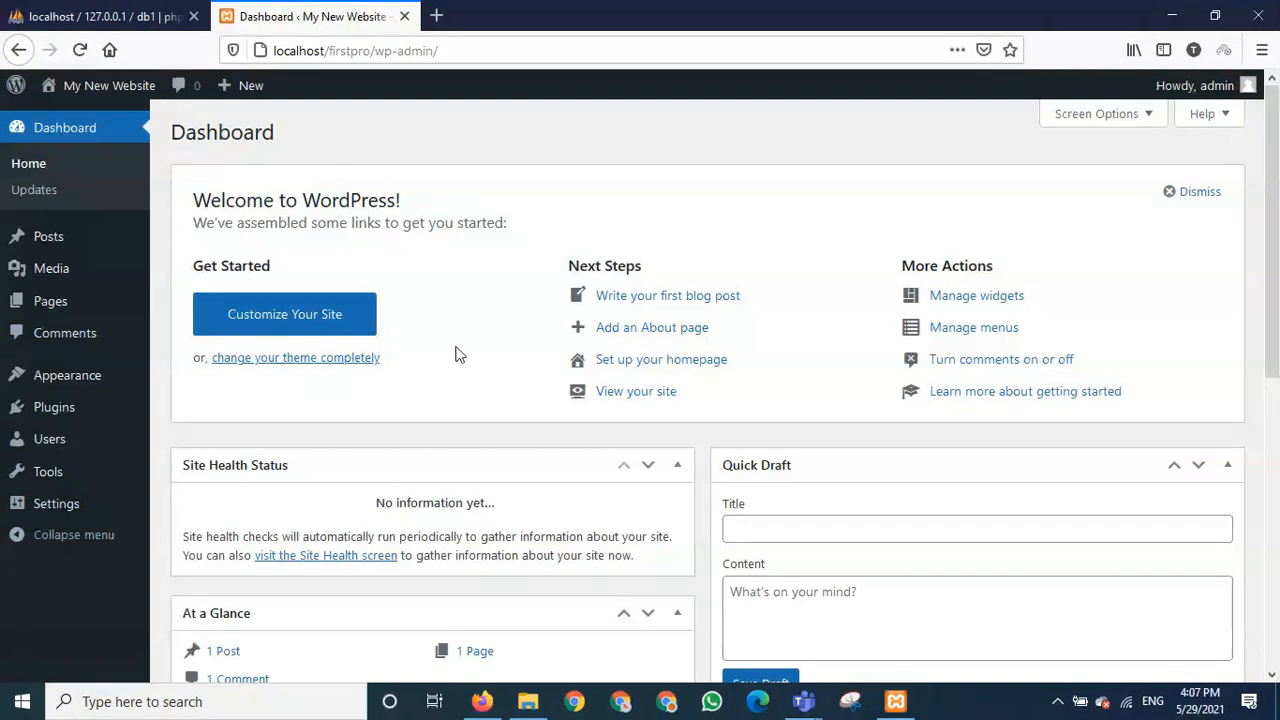
# - Confirm in phpMyAdmin that db1 holds 12 wp_ tables, then close that tab
pyautogui.click(117, 18)
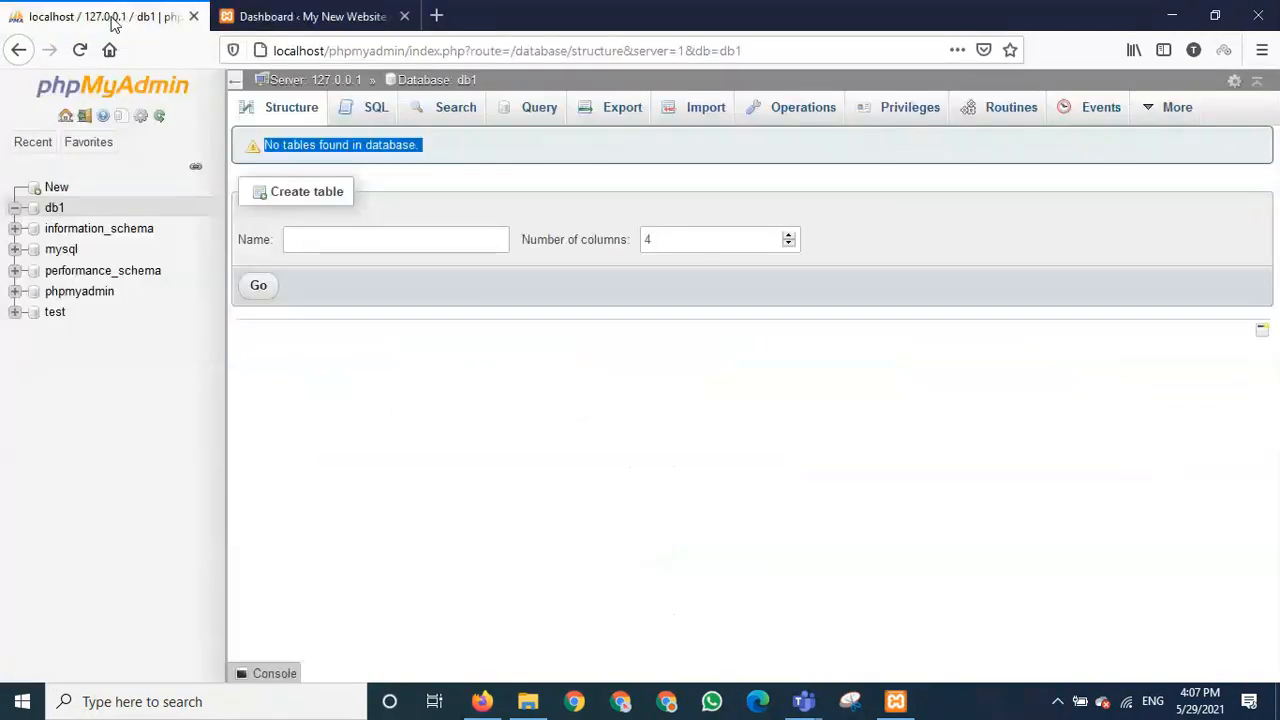
pyautogui.click(54, 212)
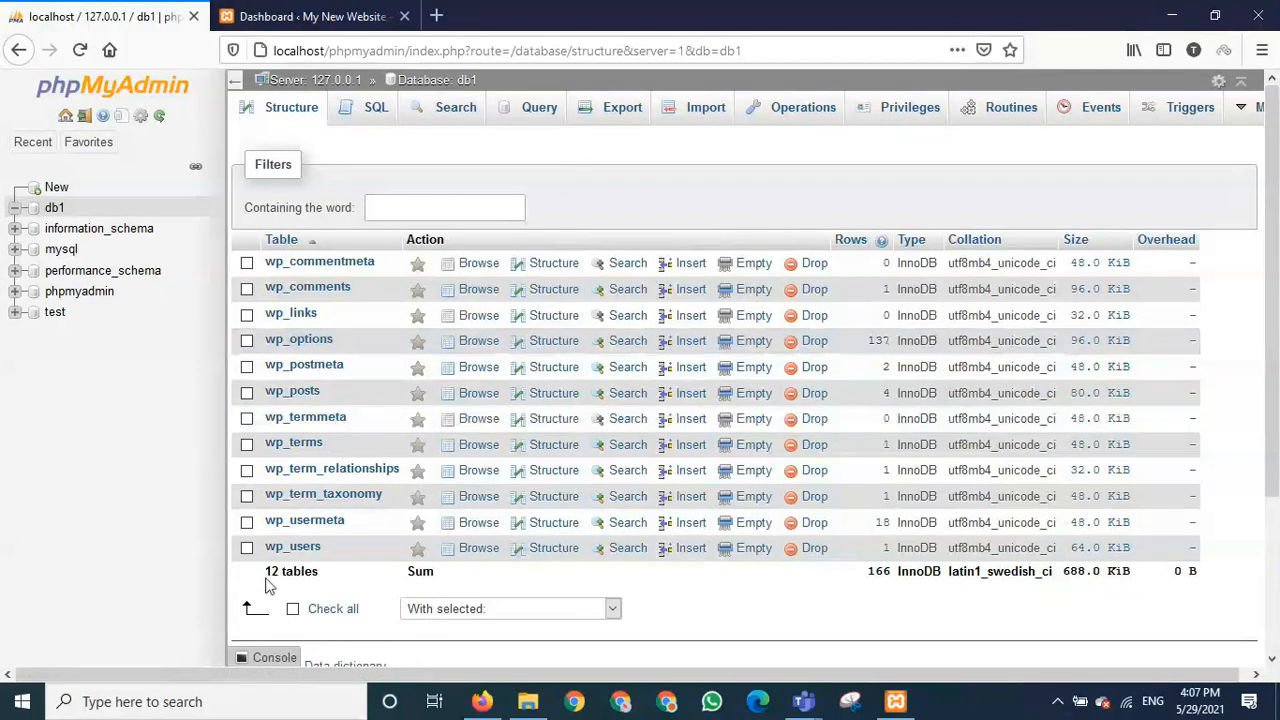
pyautogui.moveTo(266, 572); pyautogui.dragTo(318, 572)
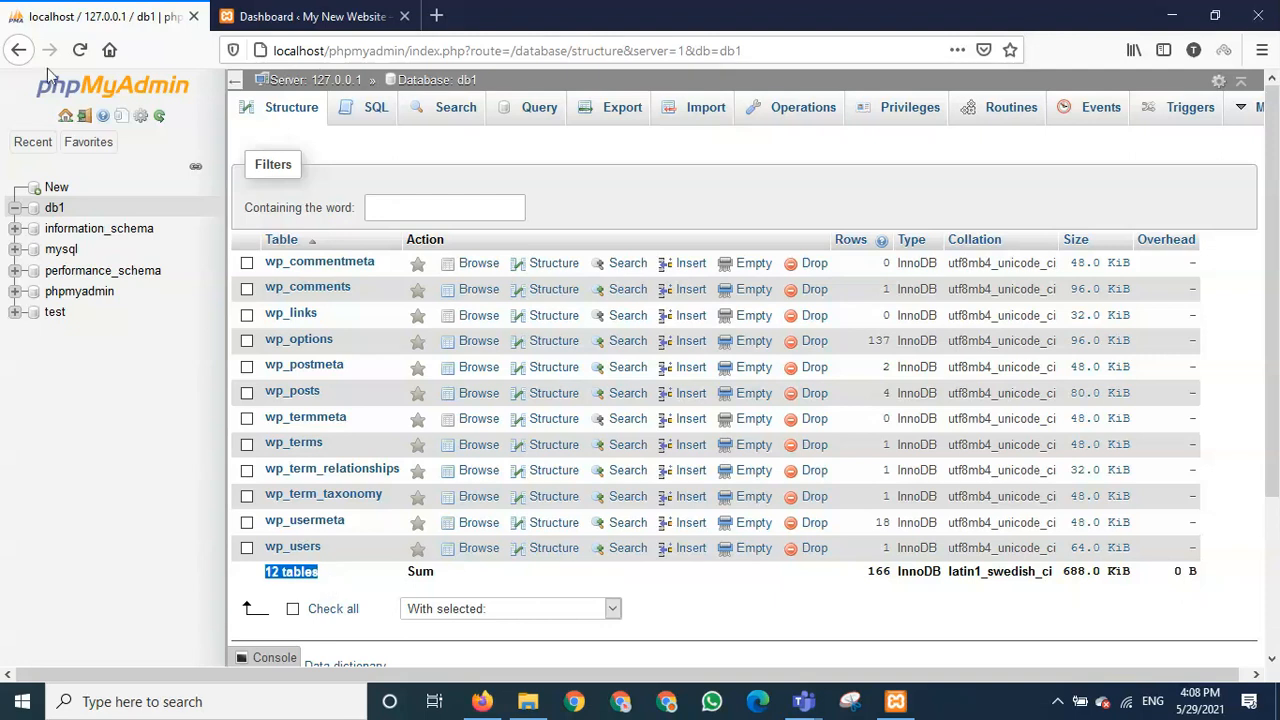
pyautogui.click(194, 18)
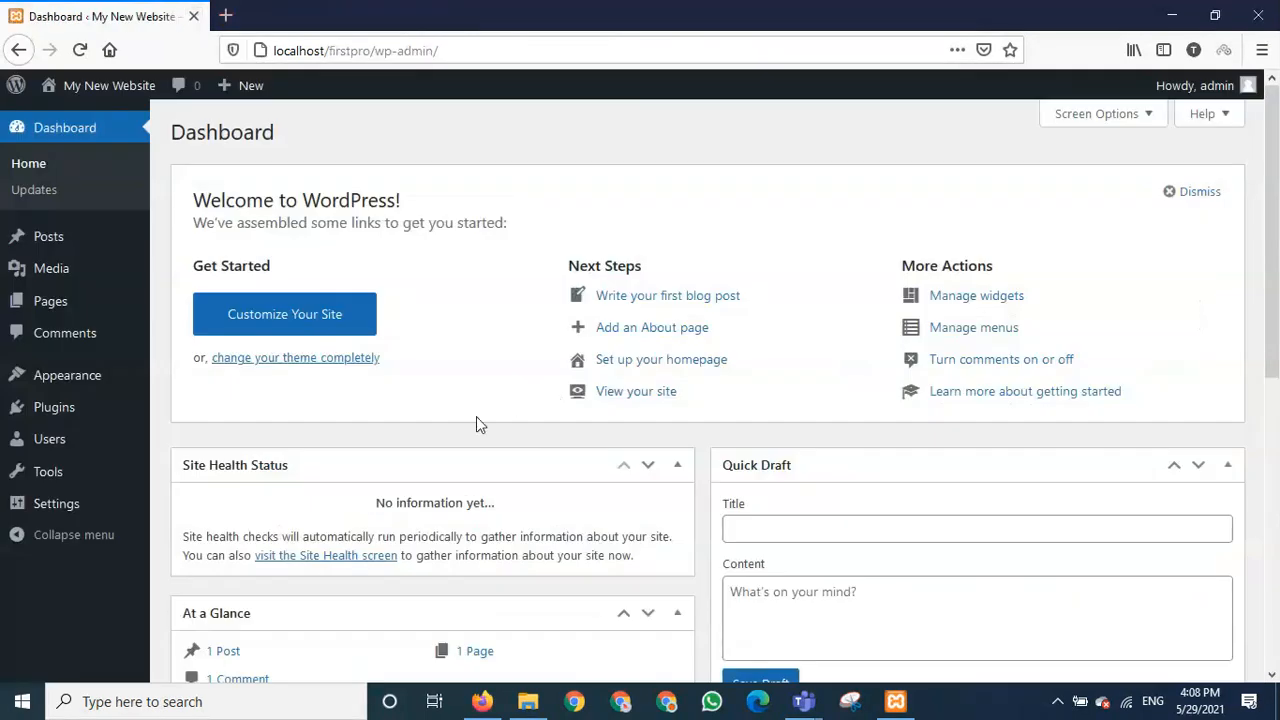
# - Close Firefox and Explorer, stop MySQL and Apache, and quit XAMPP Control Panel
pyautogui.click(1257, 18)
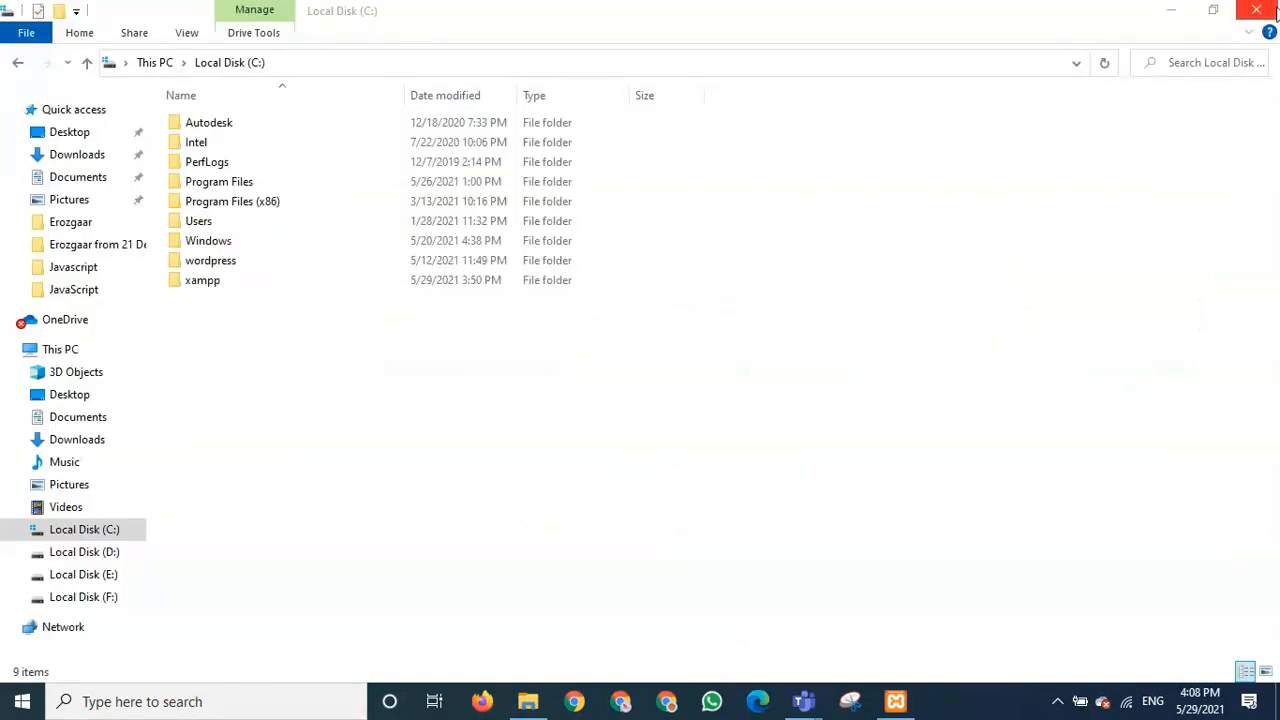
pyautogui.click(1257, 18)
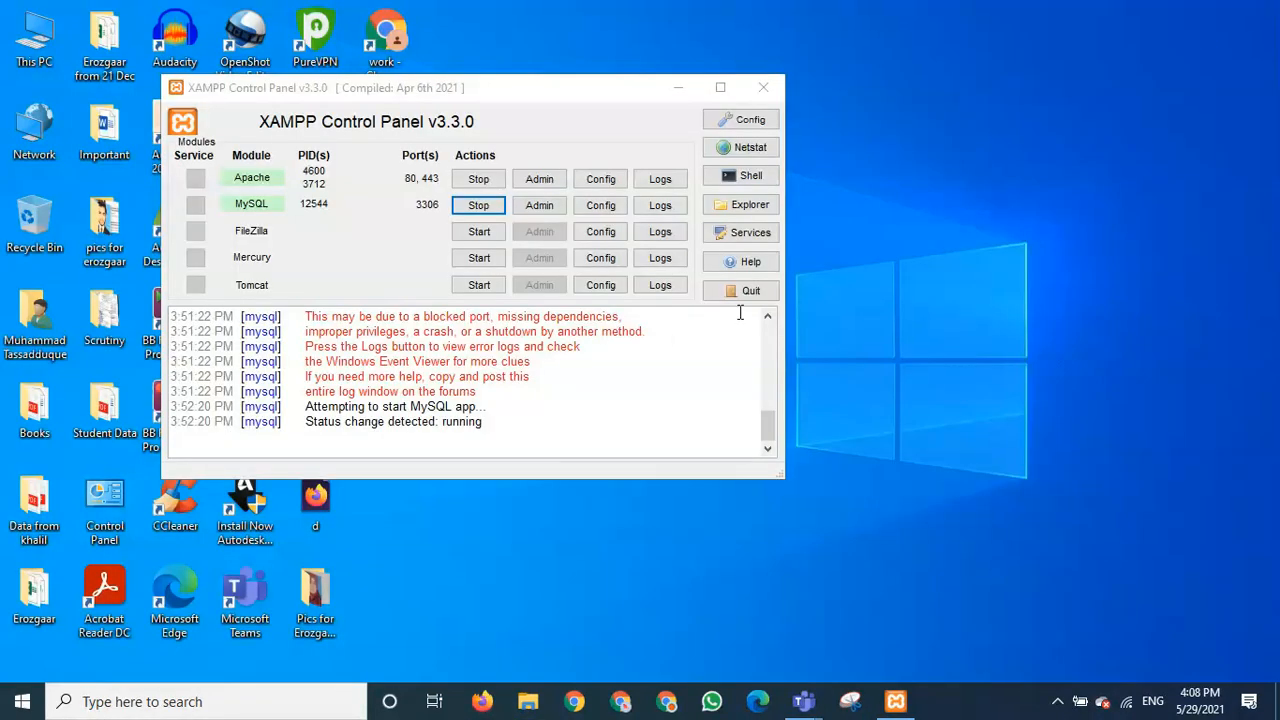
pyautogui.click(493, 219)
pyautogui.click(490, 210)
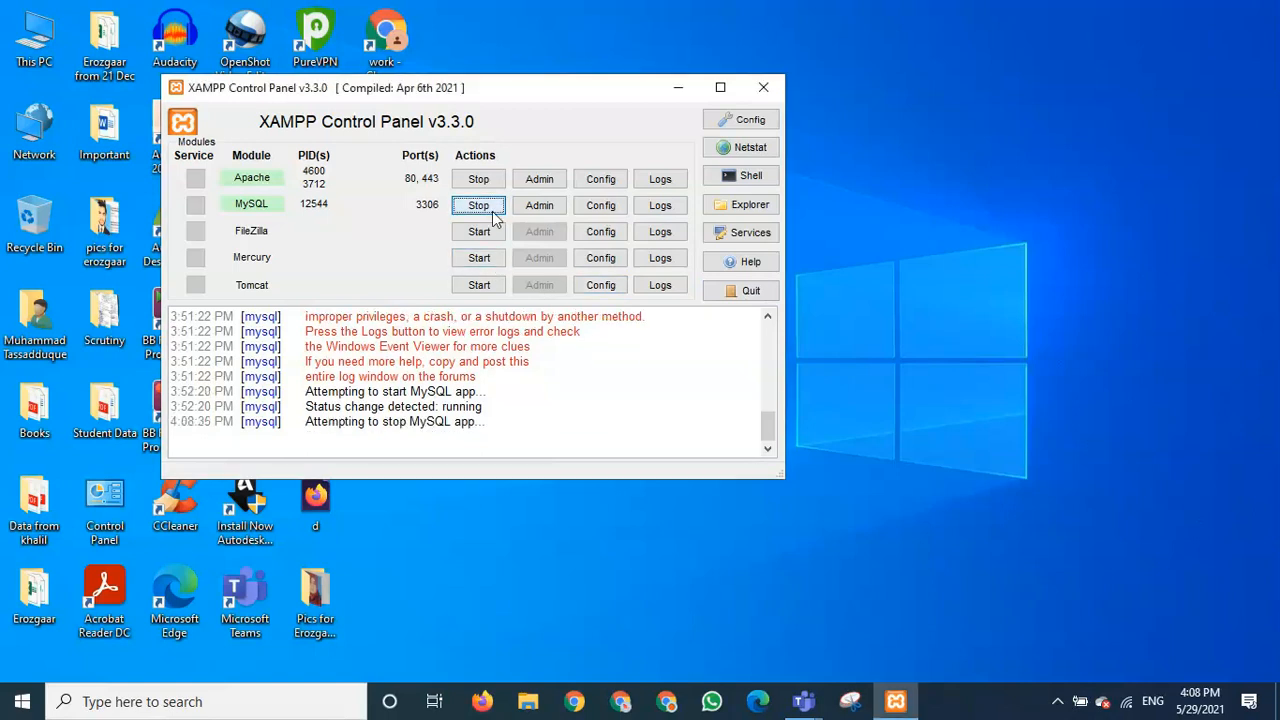
pyautogui.click(479, 178)
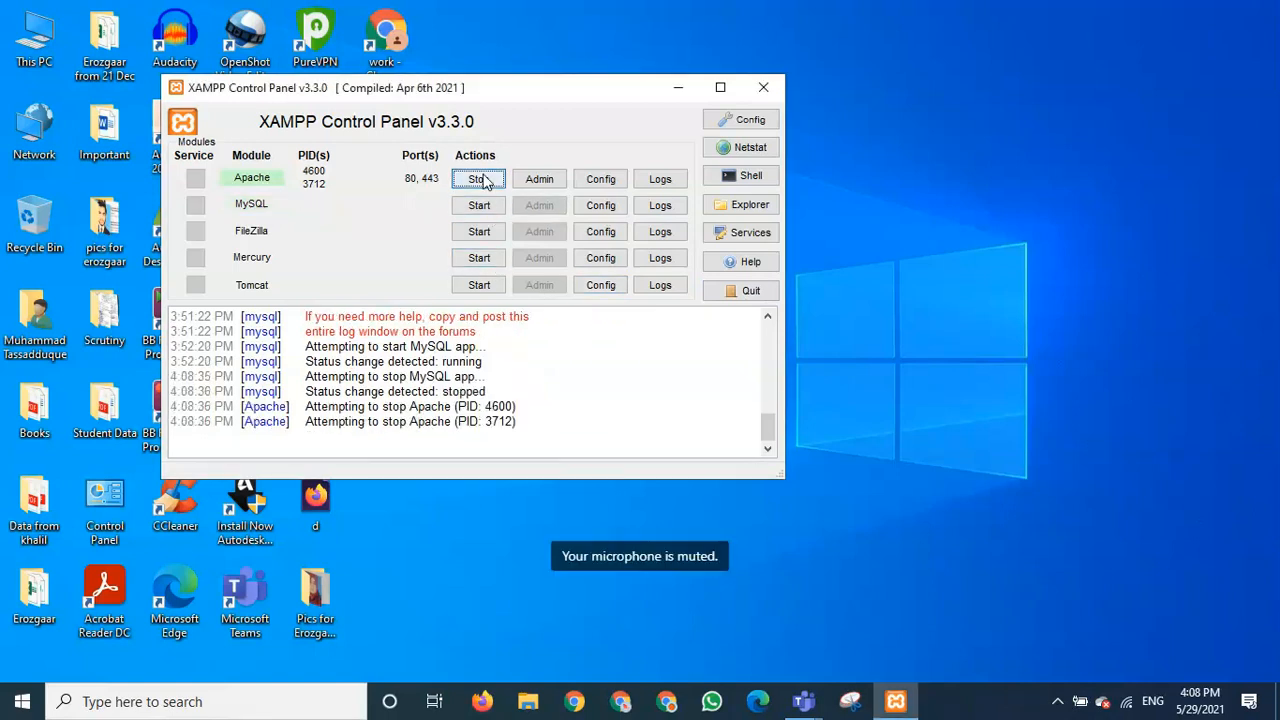
pyautogui.click(750, 292)
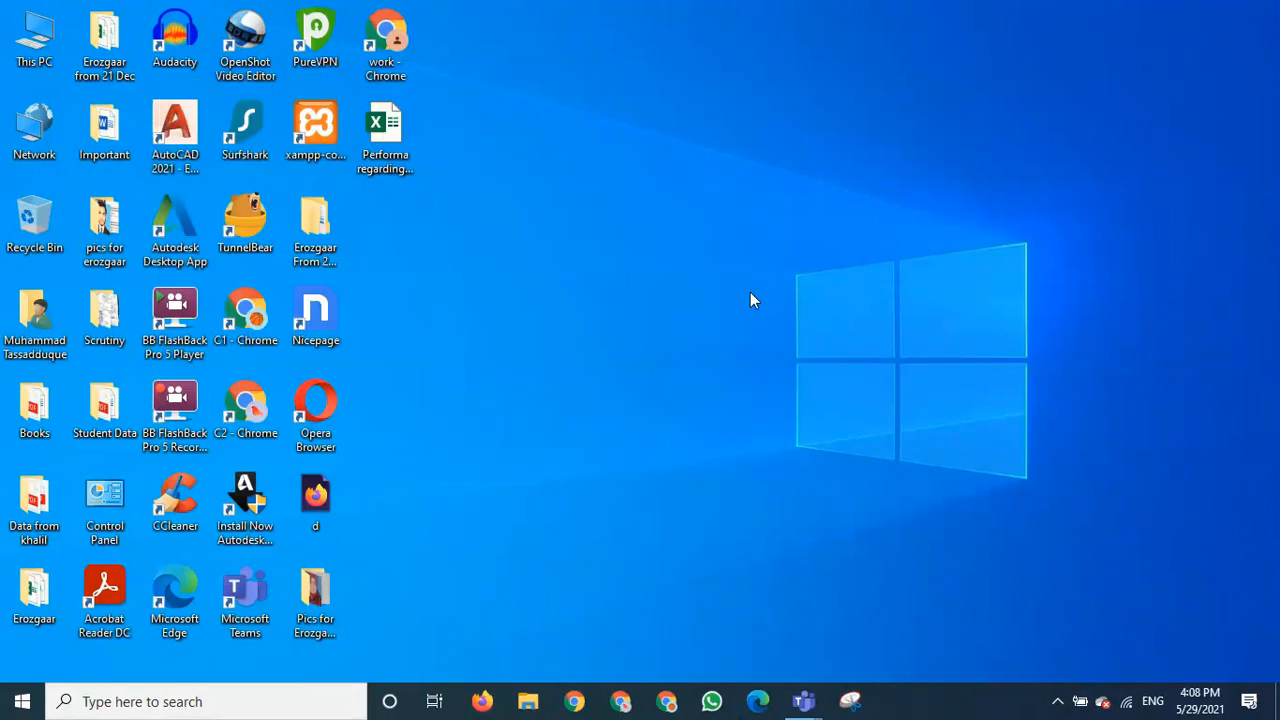
# - Refresh the desktop and open a new File Explorer window
pyautogui.rightClick(657, 295)
pyautogui.click(707, 359)
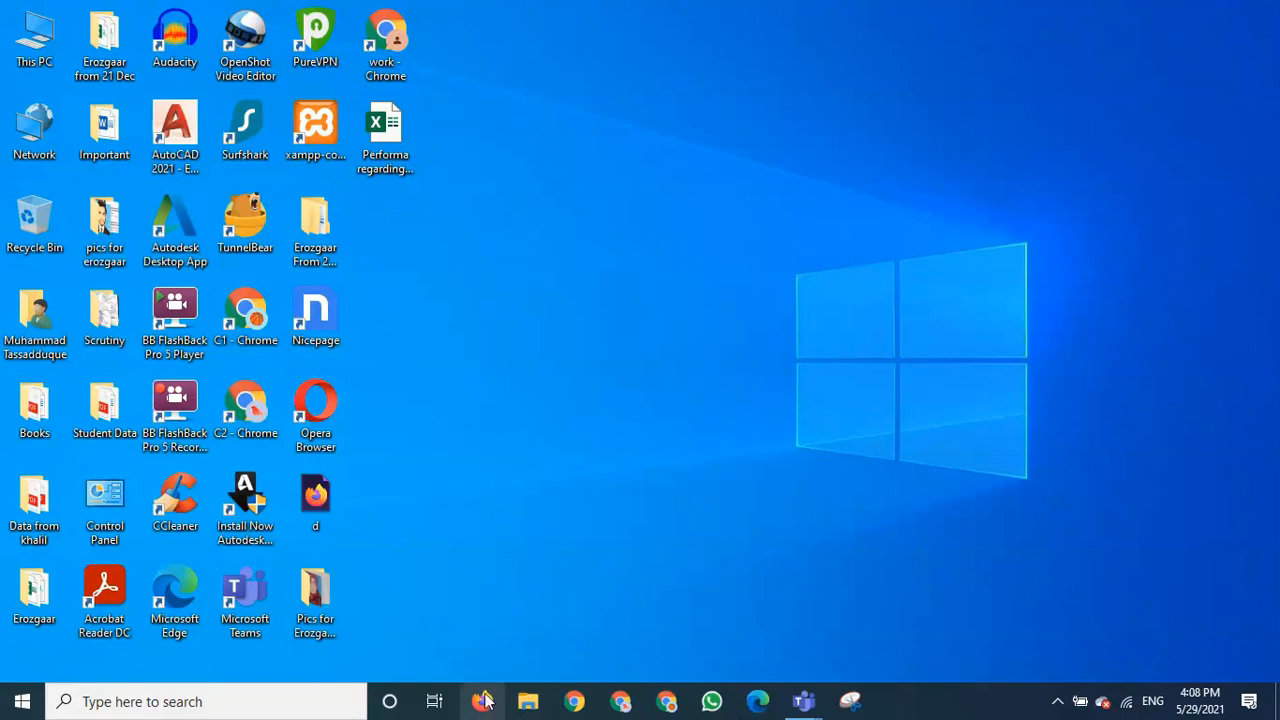
pyautogui.click(522, 703)
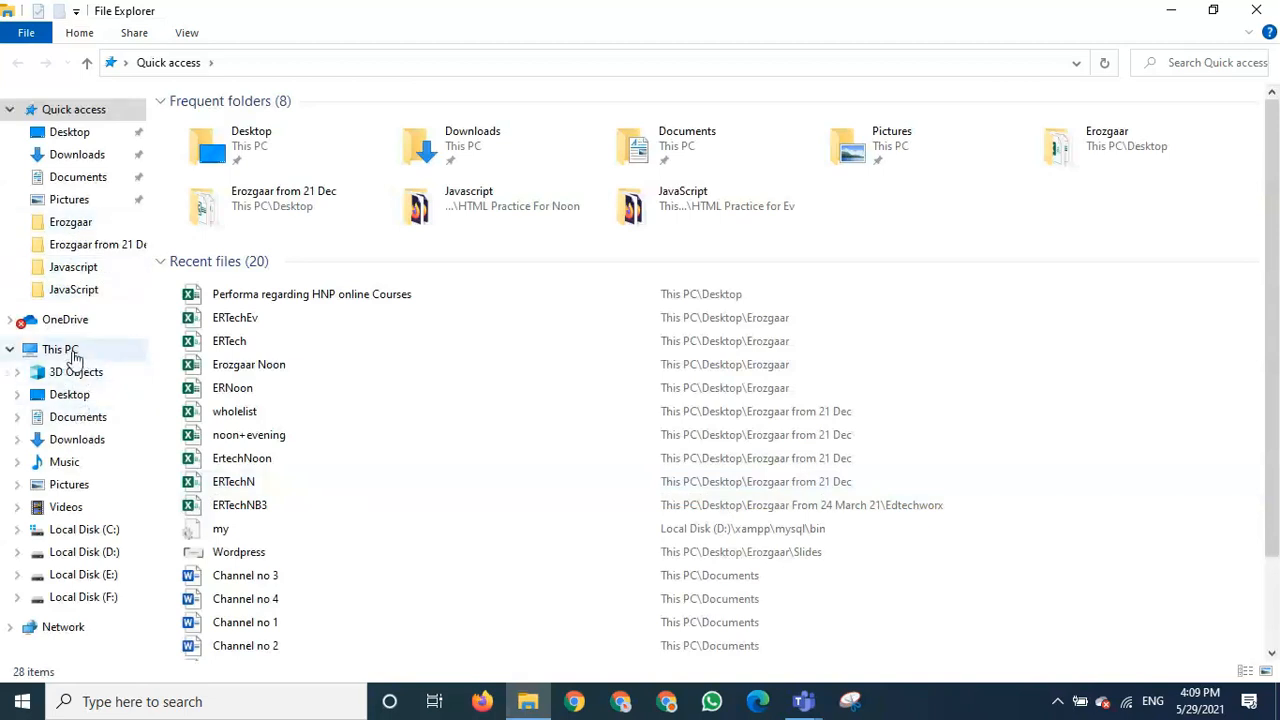
# - Launch xampp-control from the xampp folder on Local Disk (C:)
pyautogui.click(106, 534)
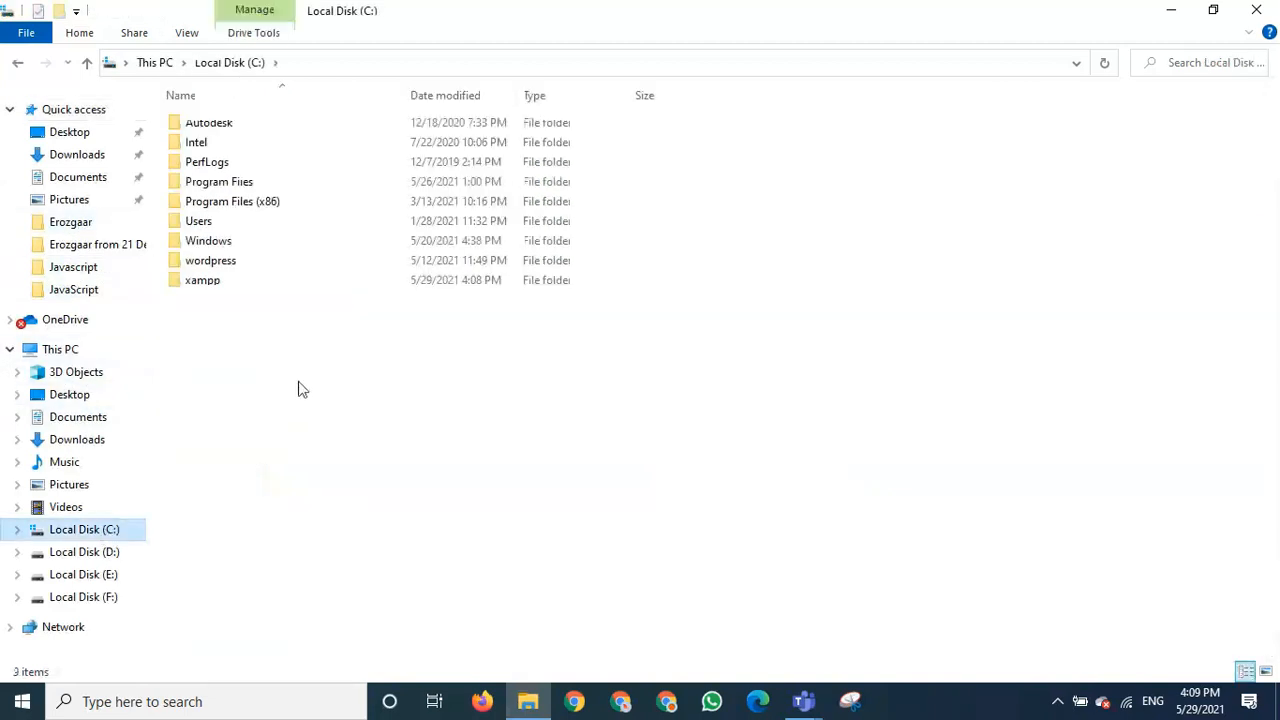
pyautogui.click(183, 285)
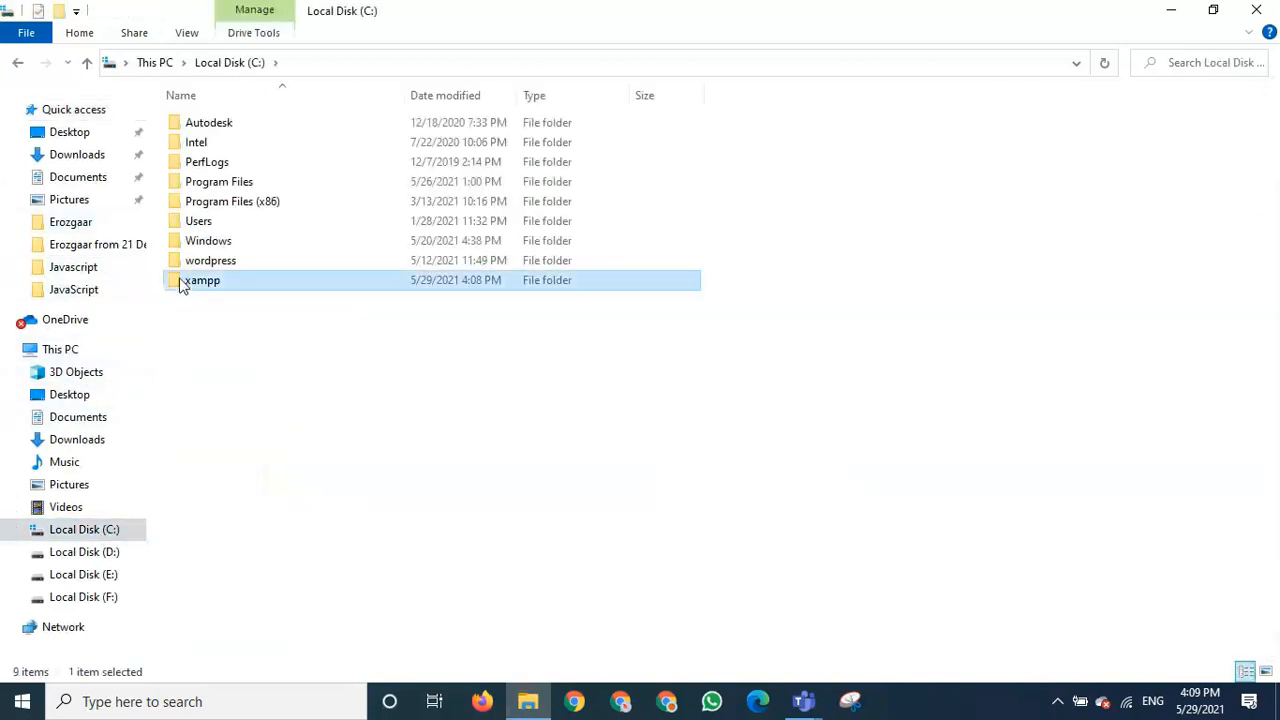
pyautogui.doubleClick(183, 285)
pyautogui.scroll(-8, 280, 462)
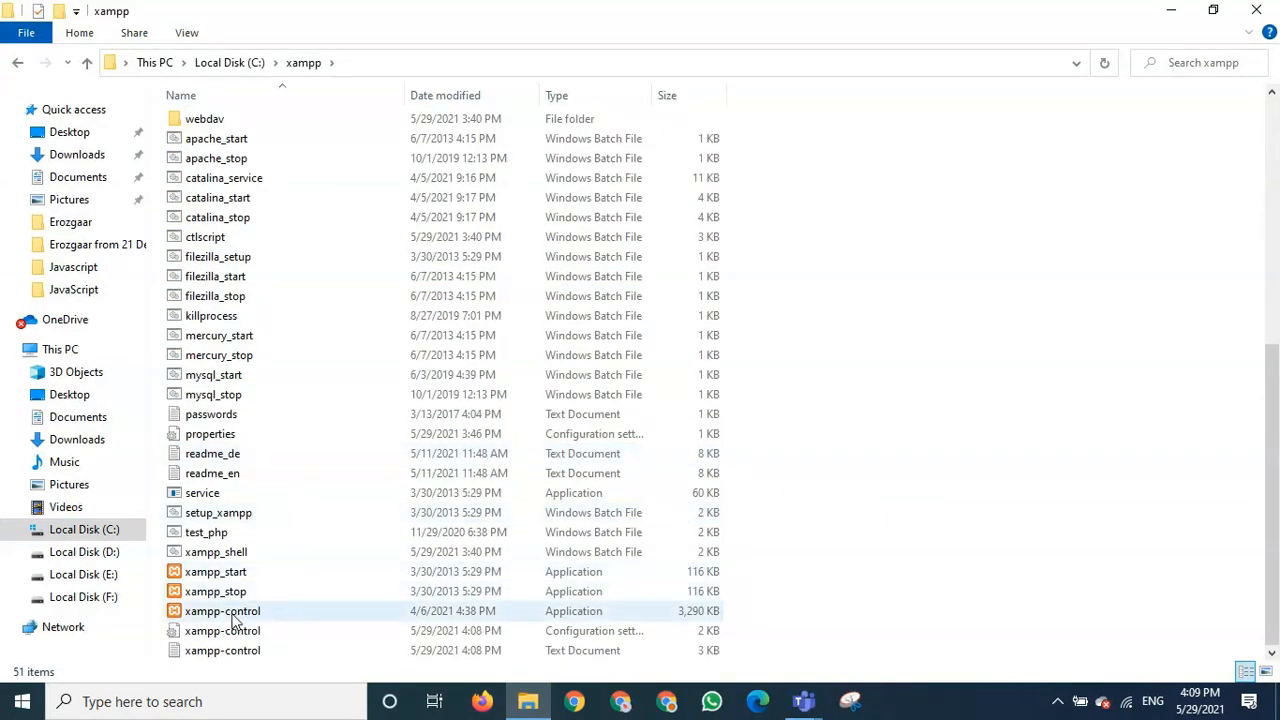
pyautogui.doubleClick(236, 614)
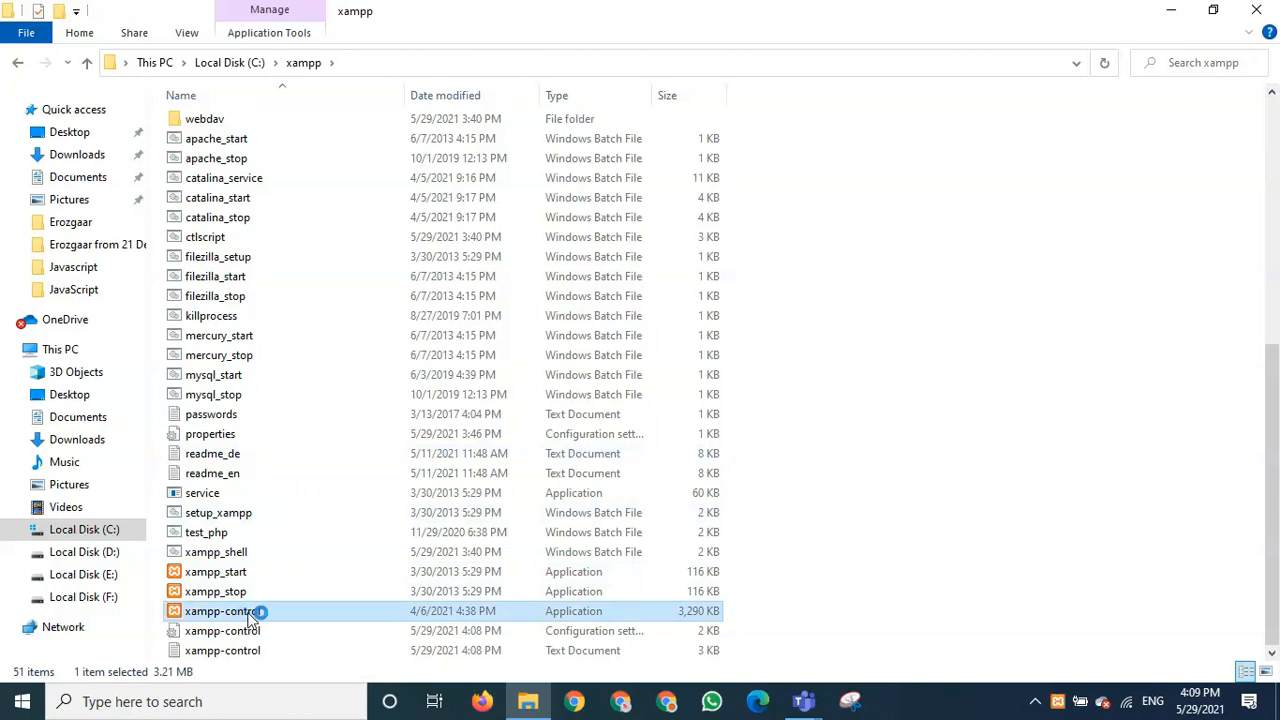
# - Close Explorer, start Apache and MySQL in XAMPP, and return to Firefox
pyautogui.click(1256, 10)
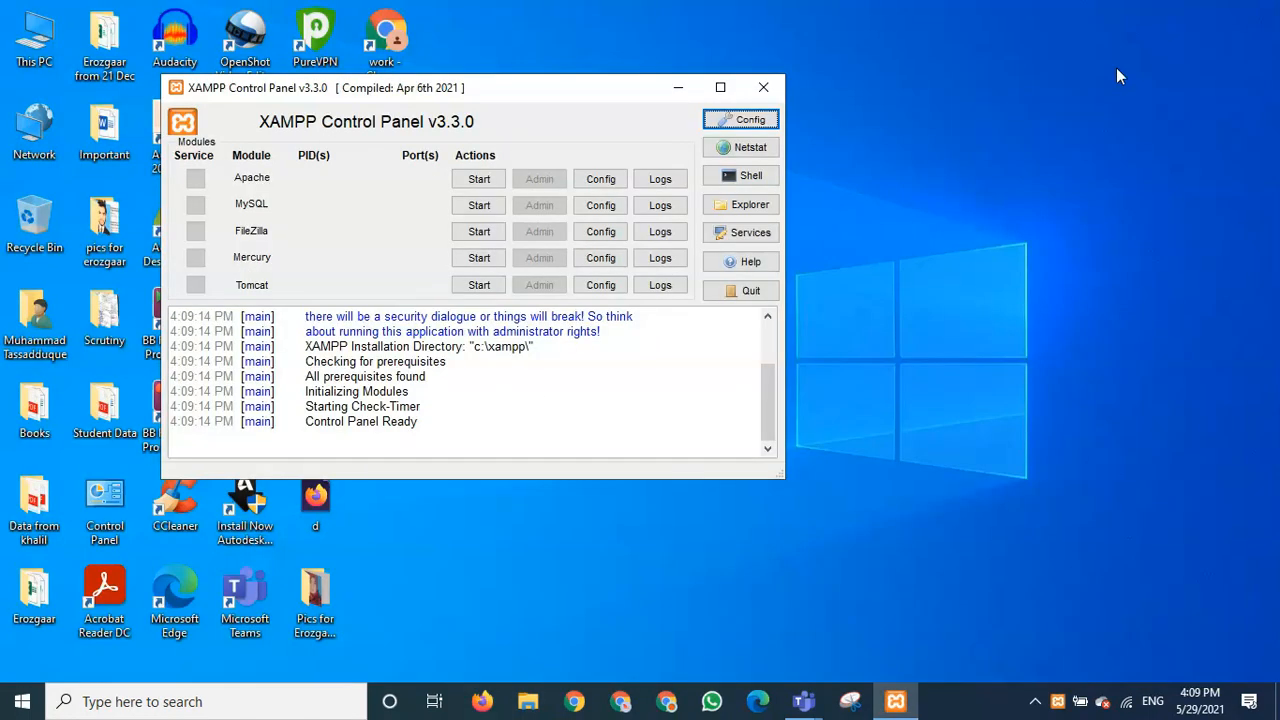
pyautogui.click(481, 182)
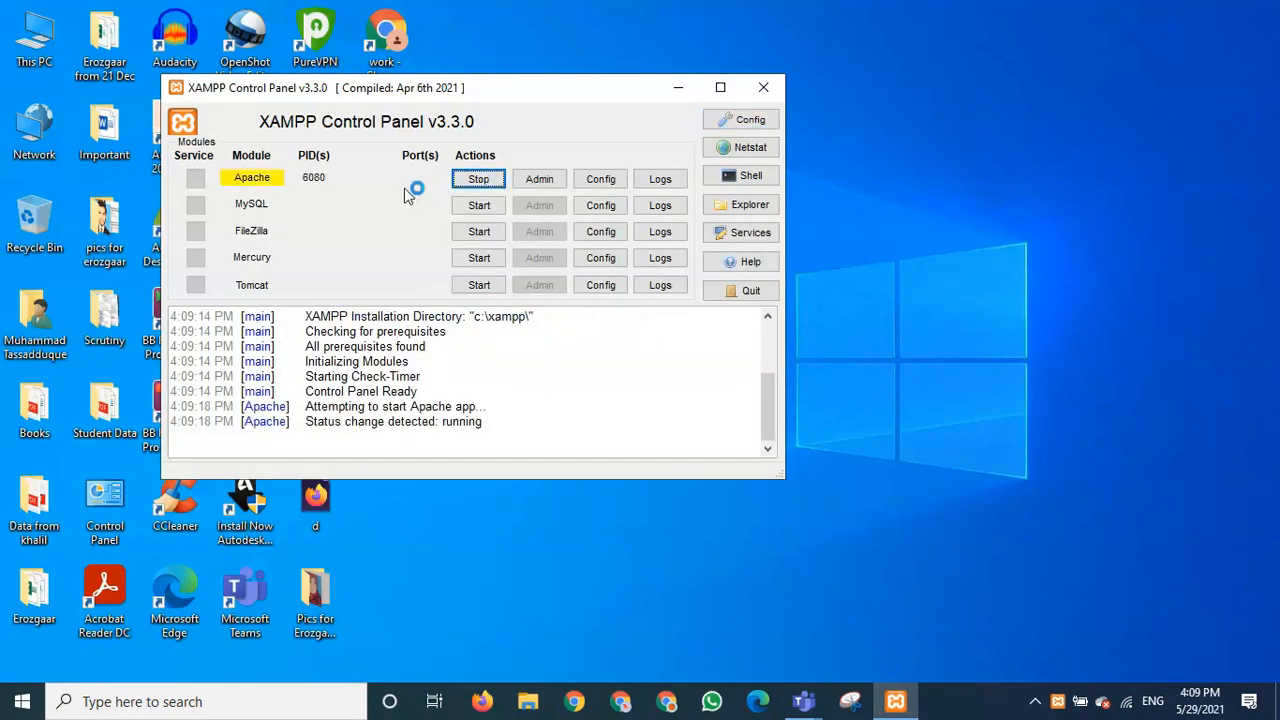
pyautogui.click(482, 207)
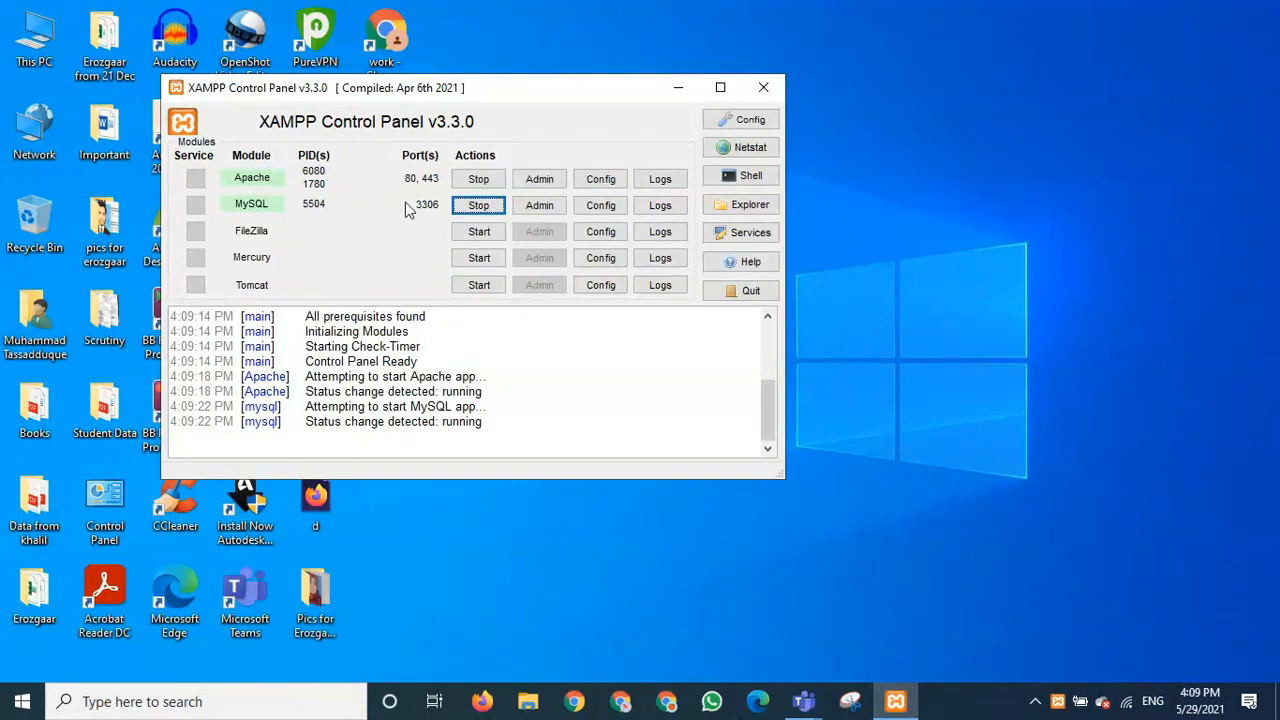
pyautogui.click(484, 696)
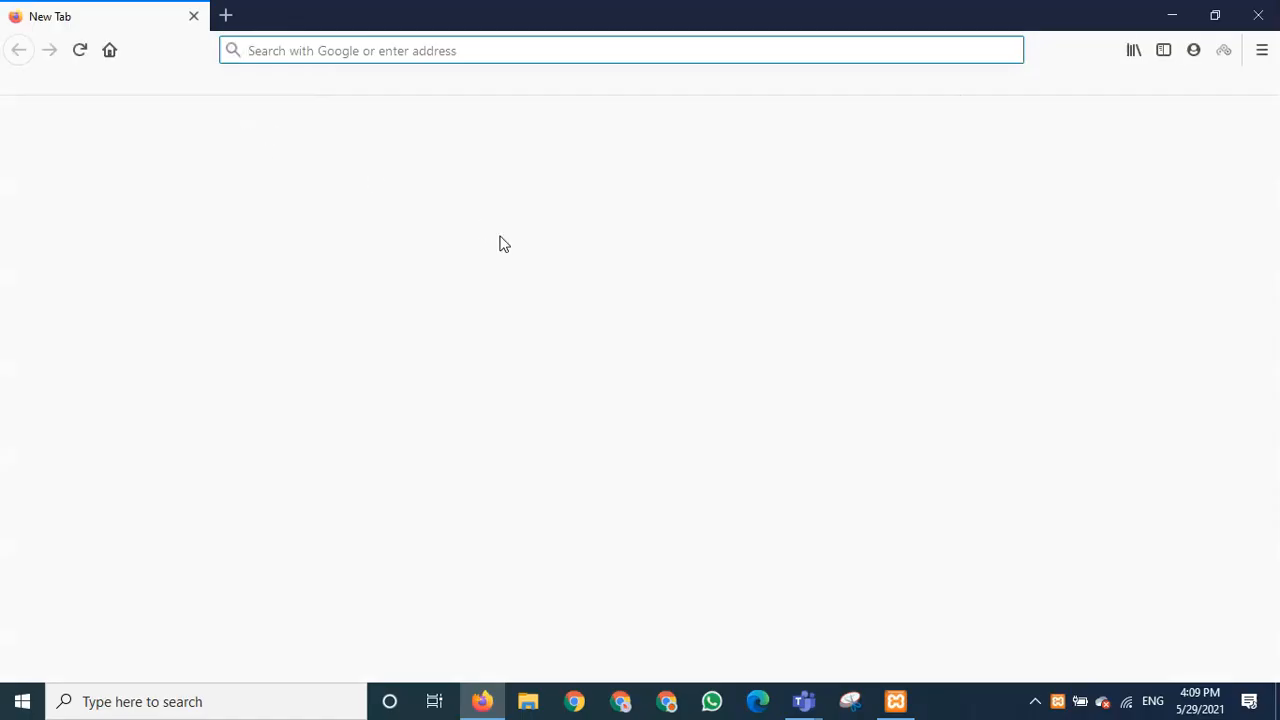
# - Load localhost/login, which returns 404 Not Found, and recheck the XAMPP panel
pyautogui.write('lo')
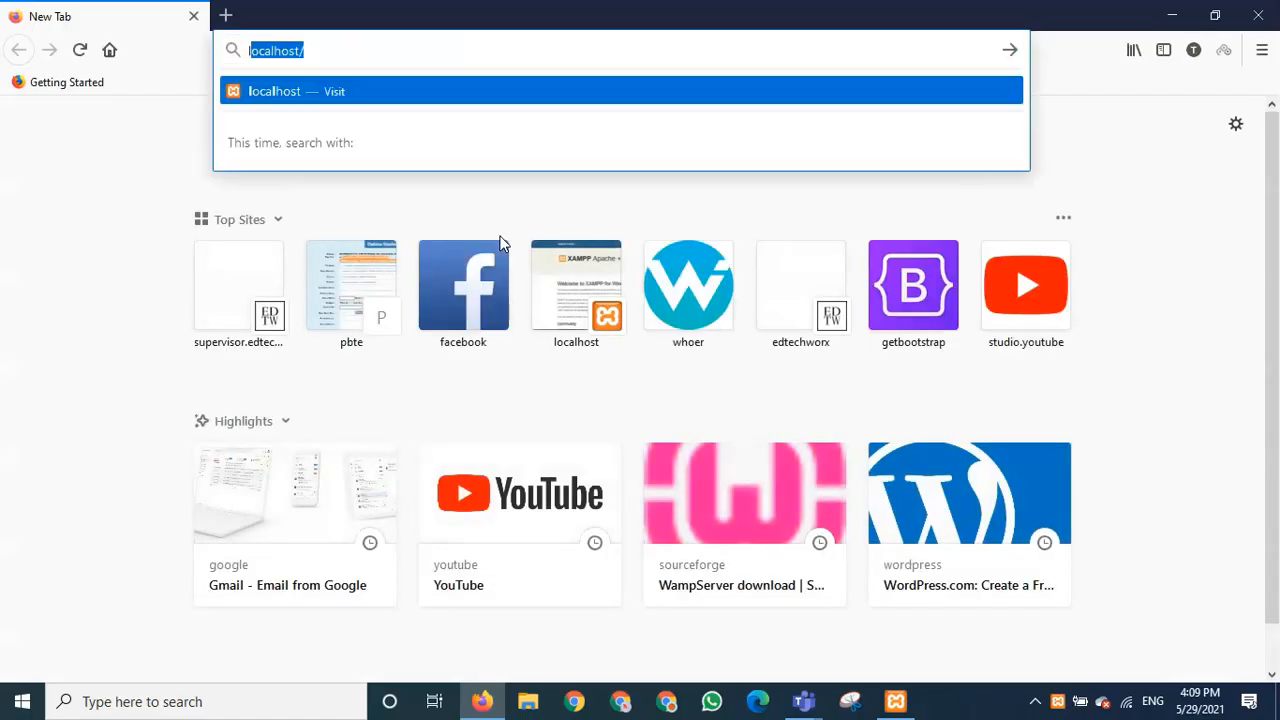
pyautogui.write('calhost/')
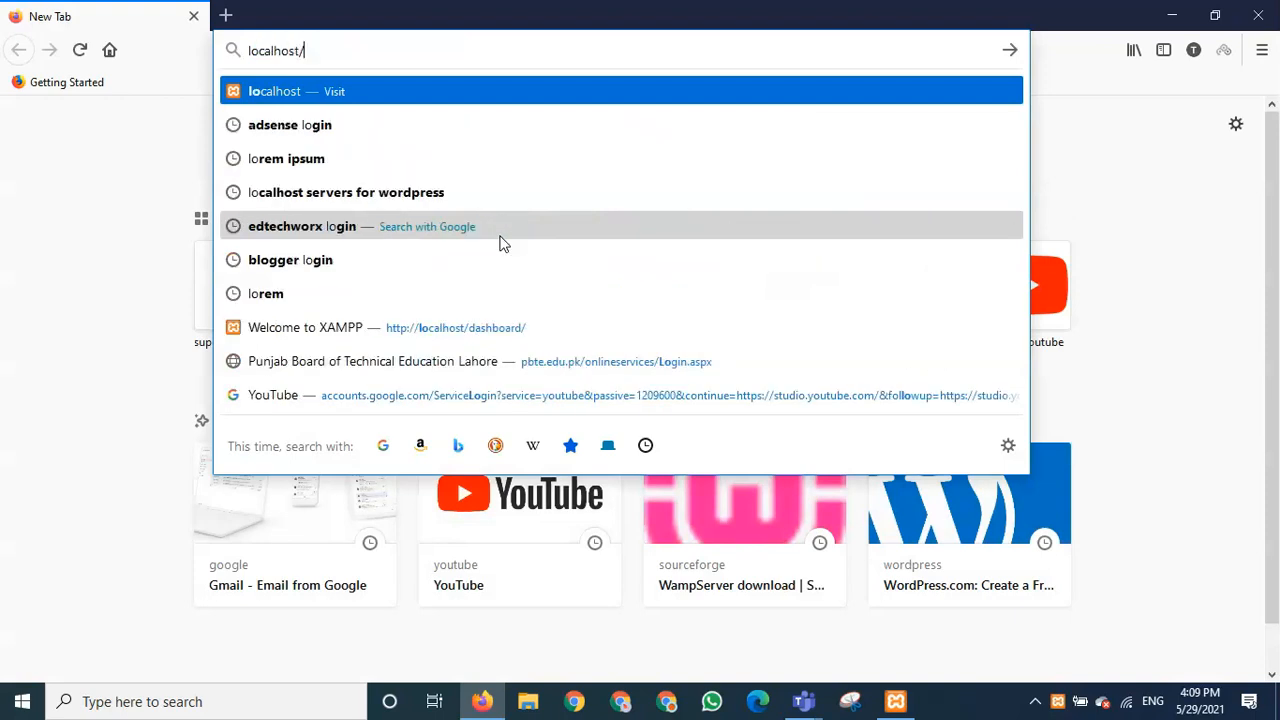
pyautogui.write('login')
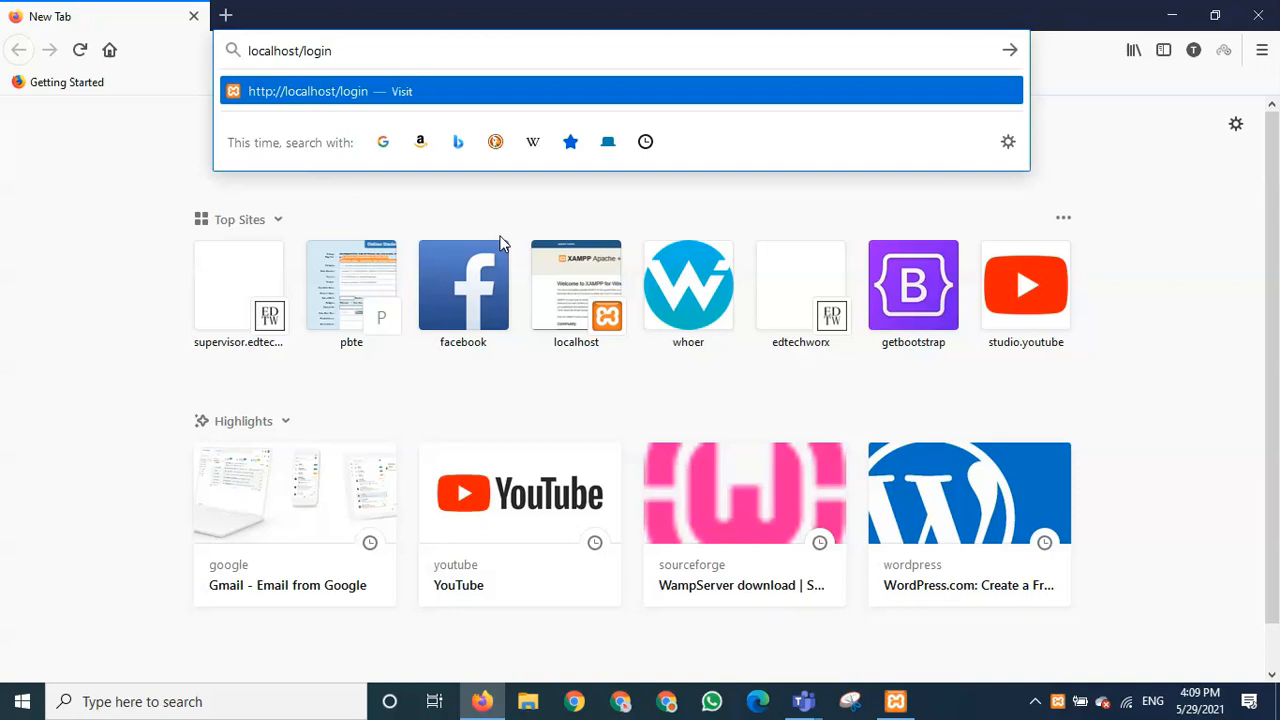
pyautogui.press('Return')
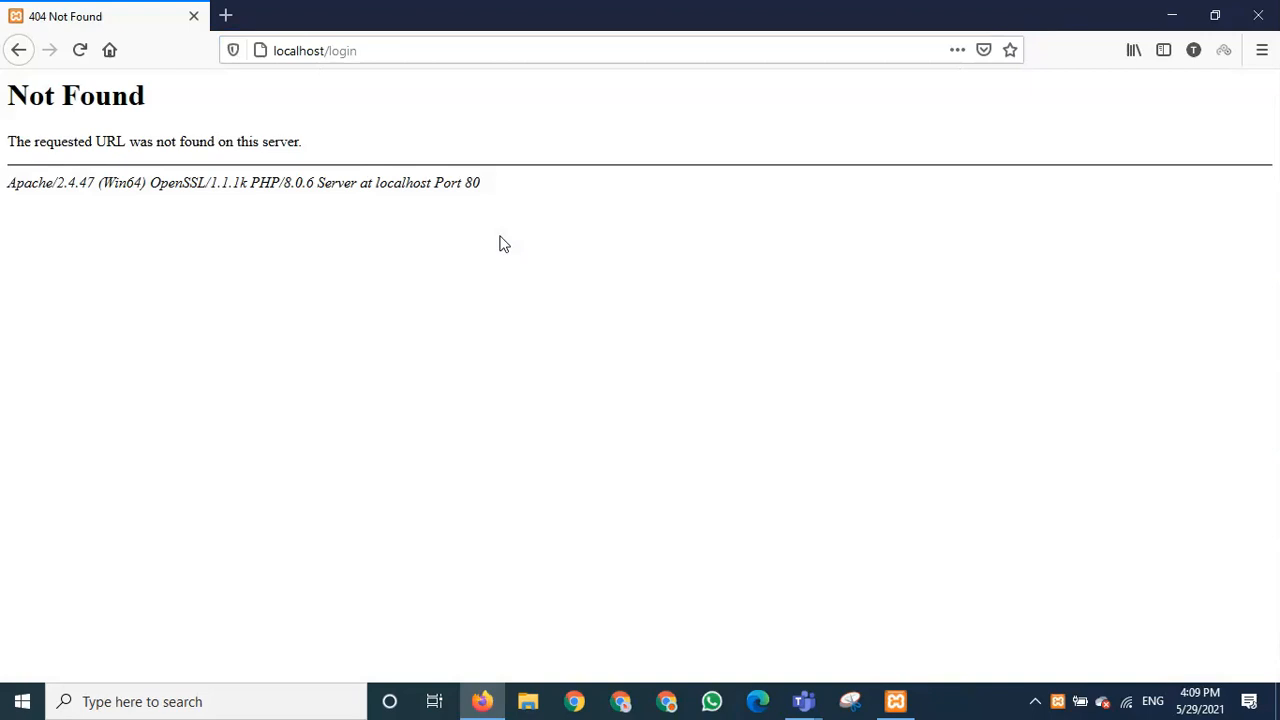
pyautogui.click(895, 701)
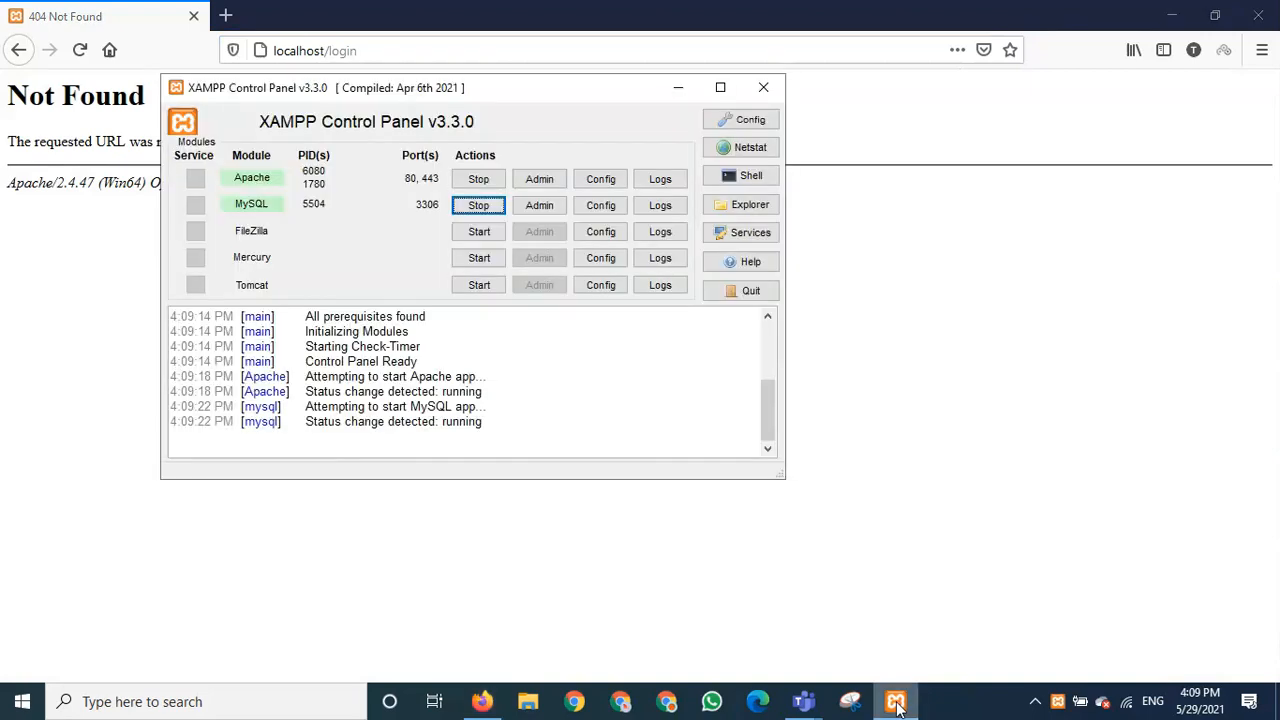
pyautogui.click(678, 87)
# - Correct the address to localhost/firstpro/login and load the site's login page
pyautogui.click(433, 46)
pyautogui.click(433, 46)
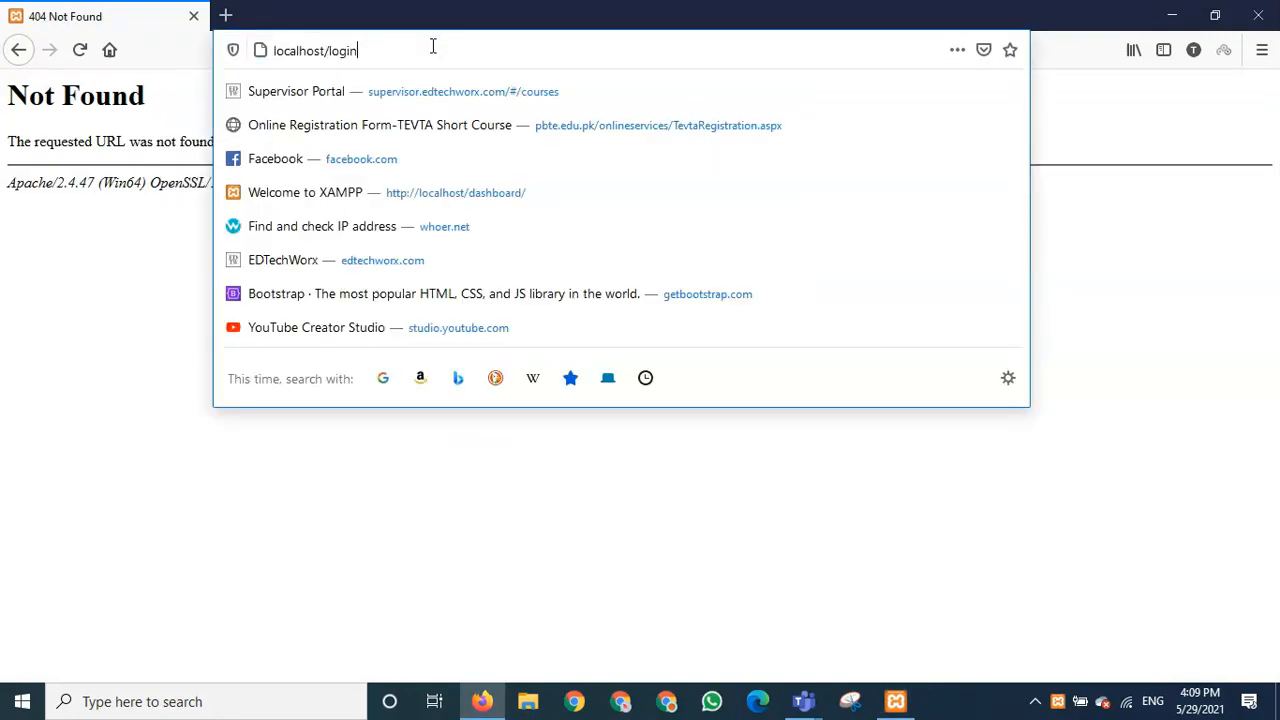
pyautogui.press('BackSpace')
pyautogui.press('BackSpace')
pyautogui.press('BackSpace')
pyautogui.press('BackSpace')
pyautogui.press('BackSpace')
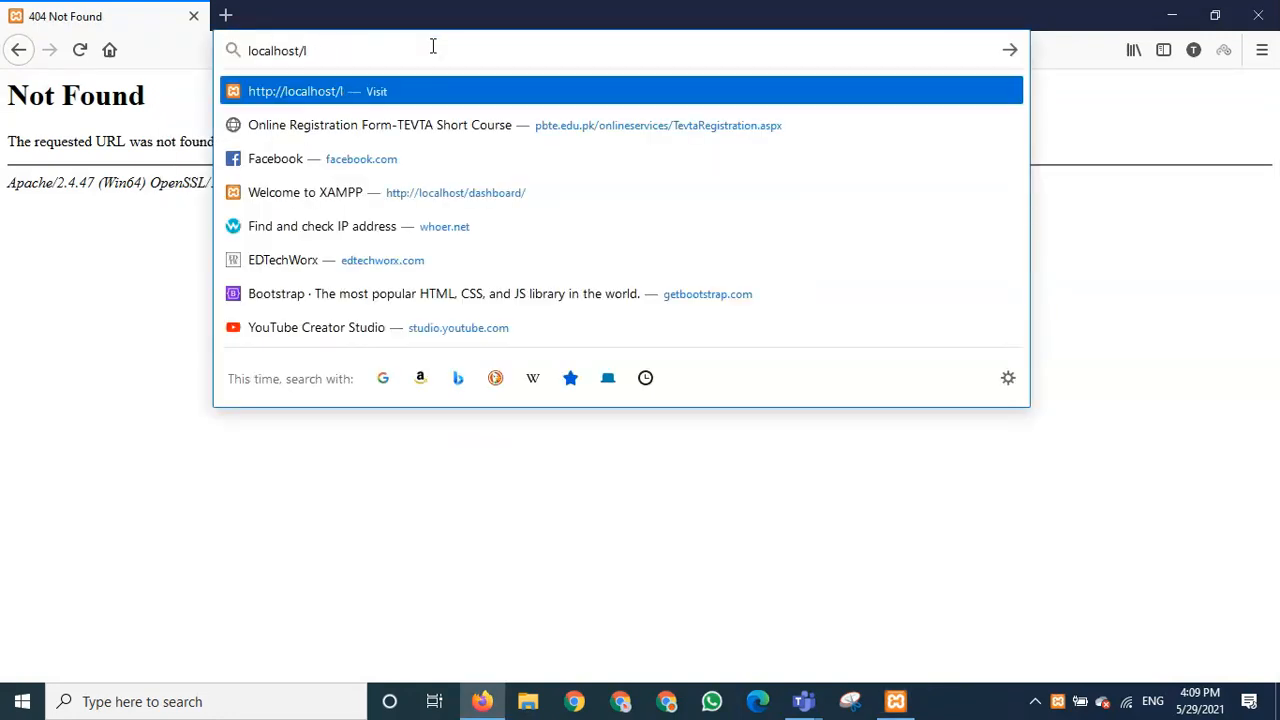
pyautogui.write('my')
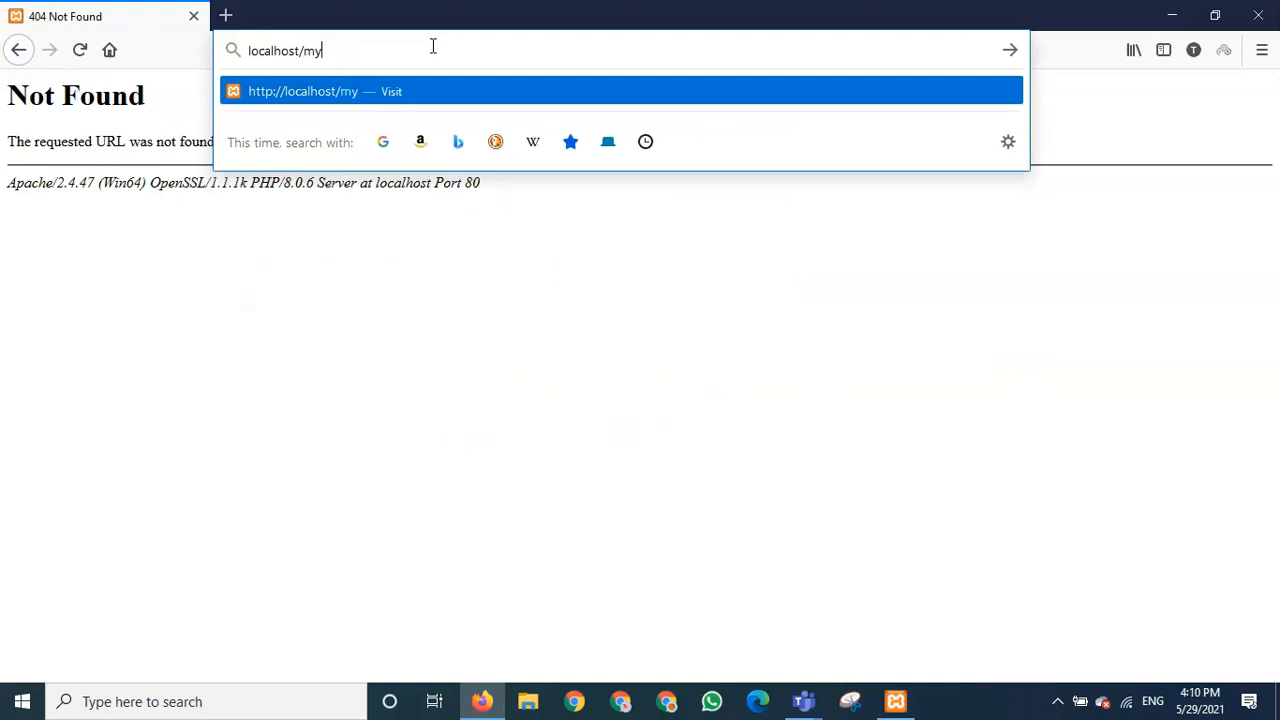
pyautogui.write('p')
pyautogui.press('BackSpace')
pyautogui.press('BackSpace')
pyautogui.press('BackSpace')
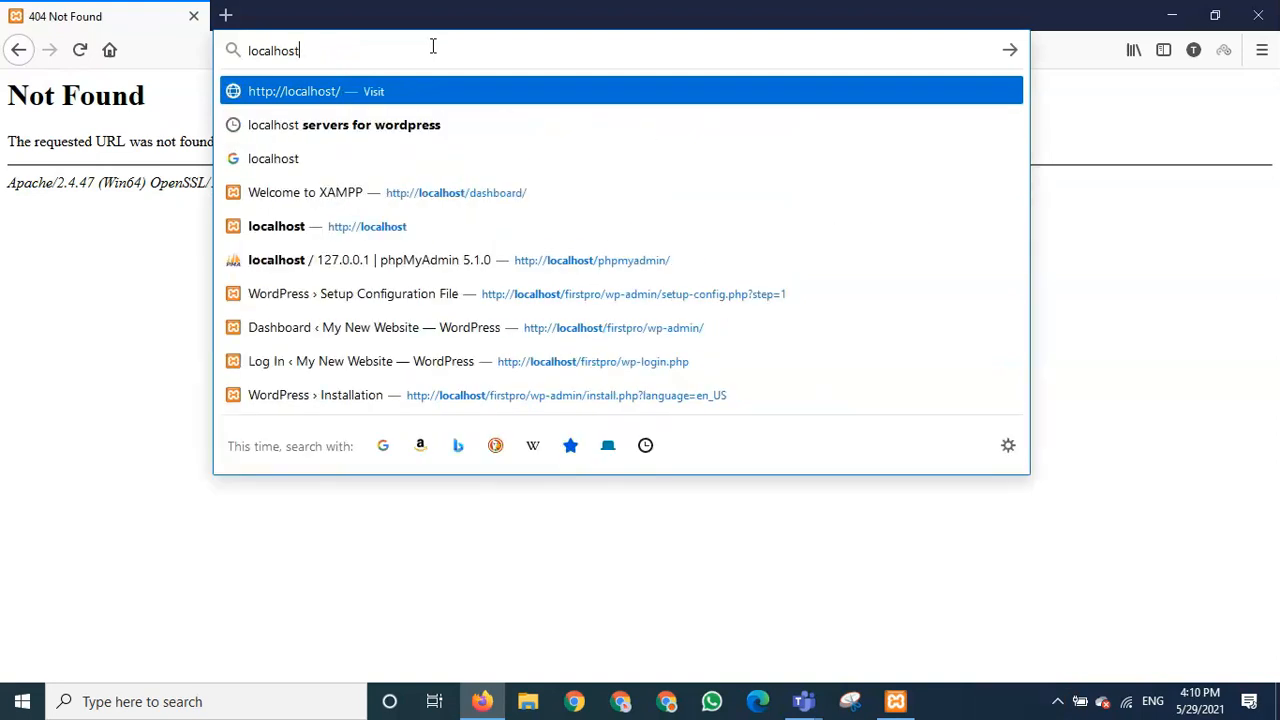
pyautogui.write('firstpro/')
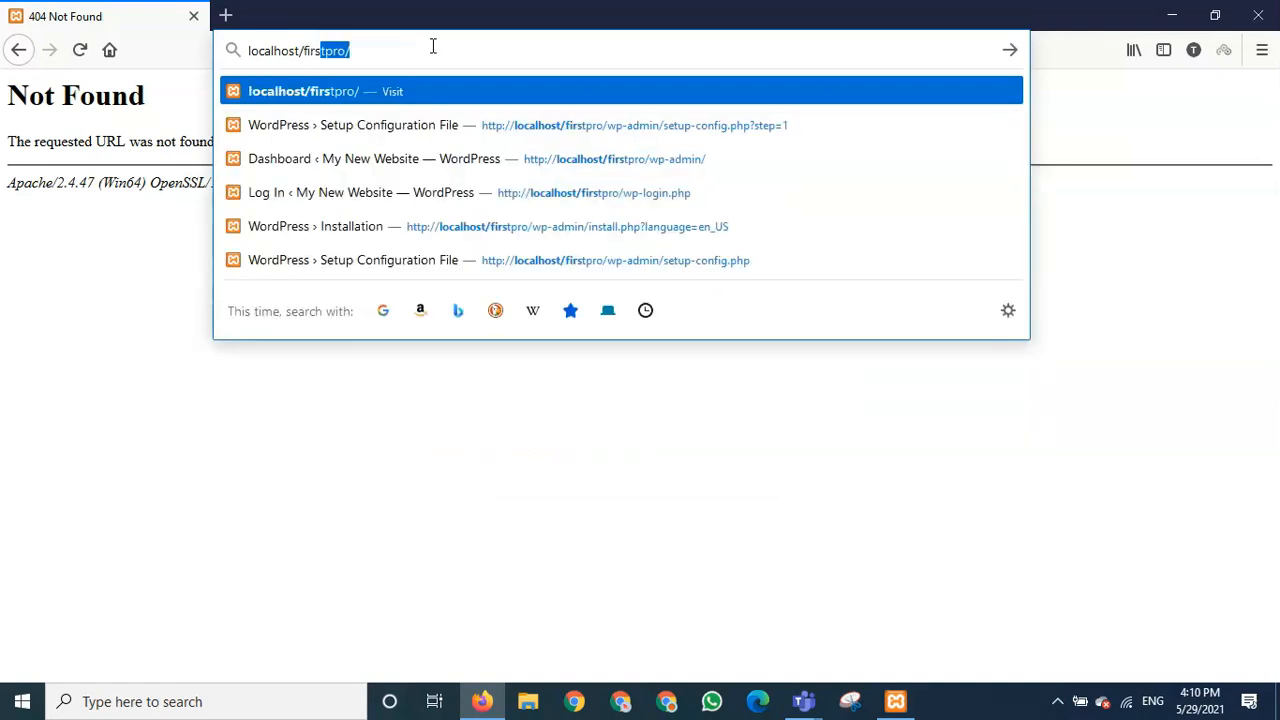
pyautogui.press('Right')
pyautogui.write('login')
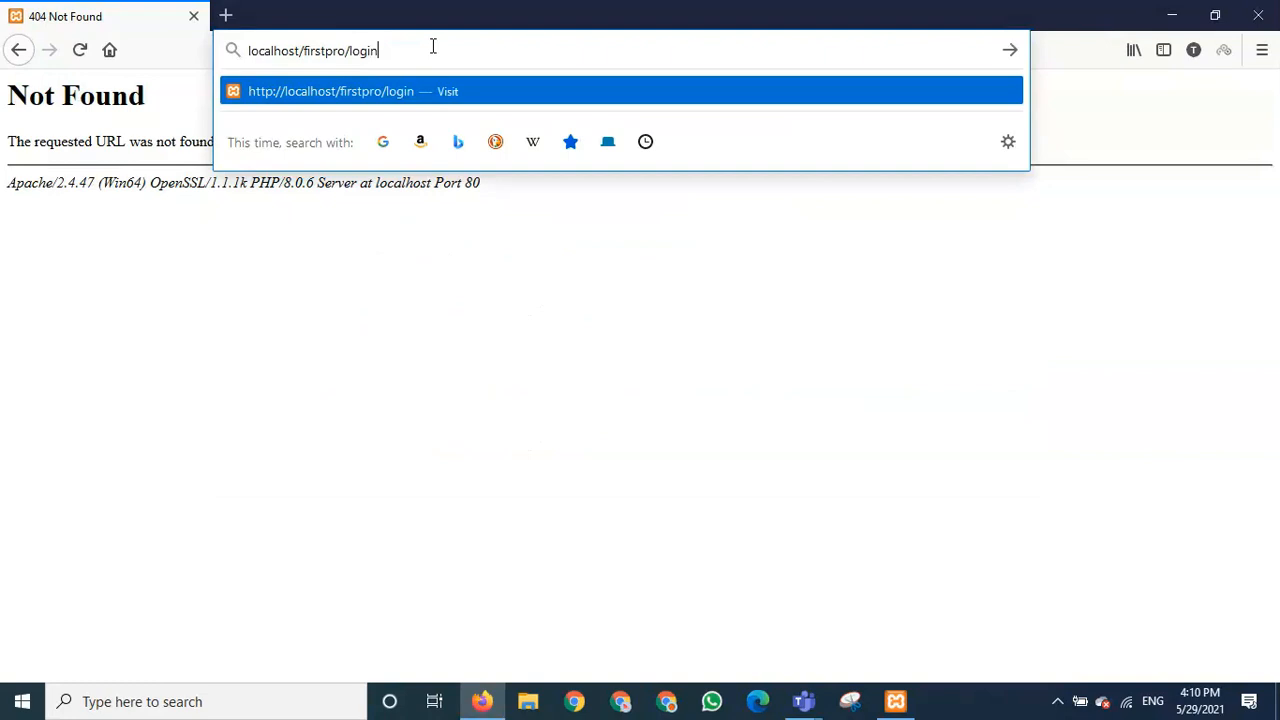
pyautogui.press('Return')
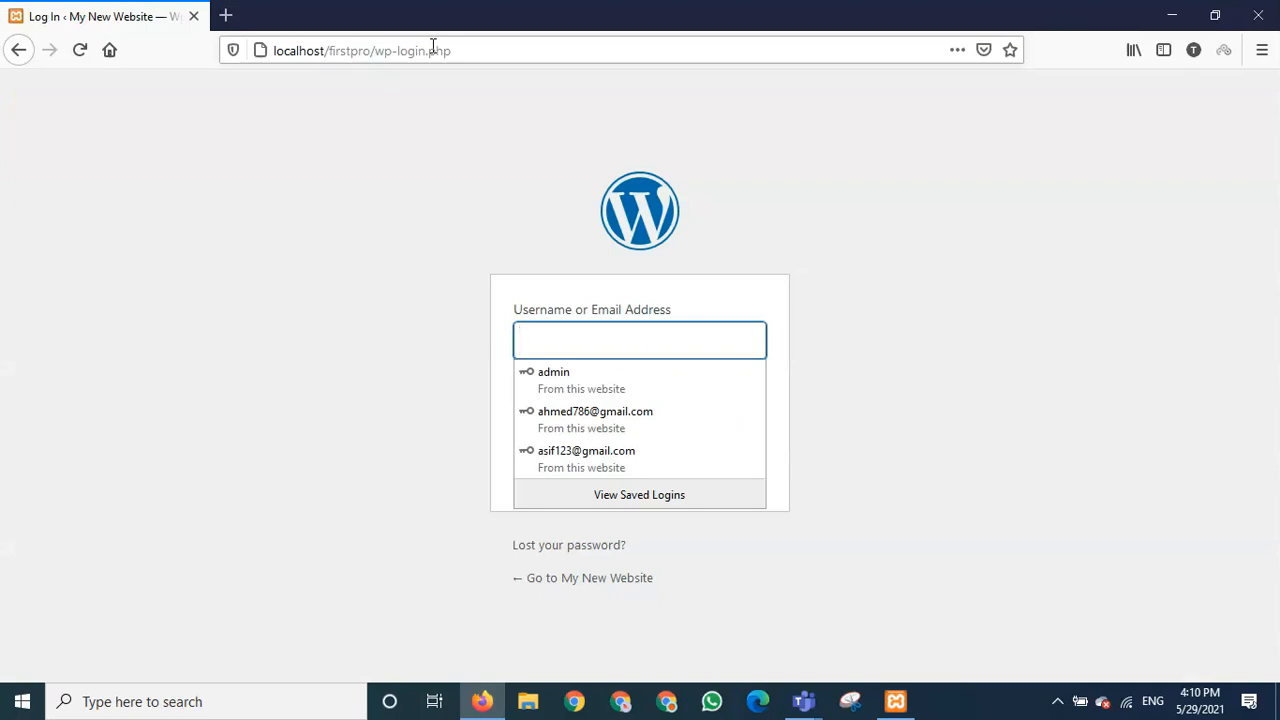
# - Sign in as admin with the account password and decline Firefox's login update
pyautogui.write('a')
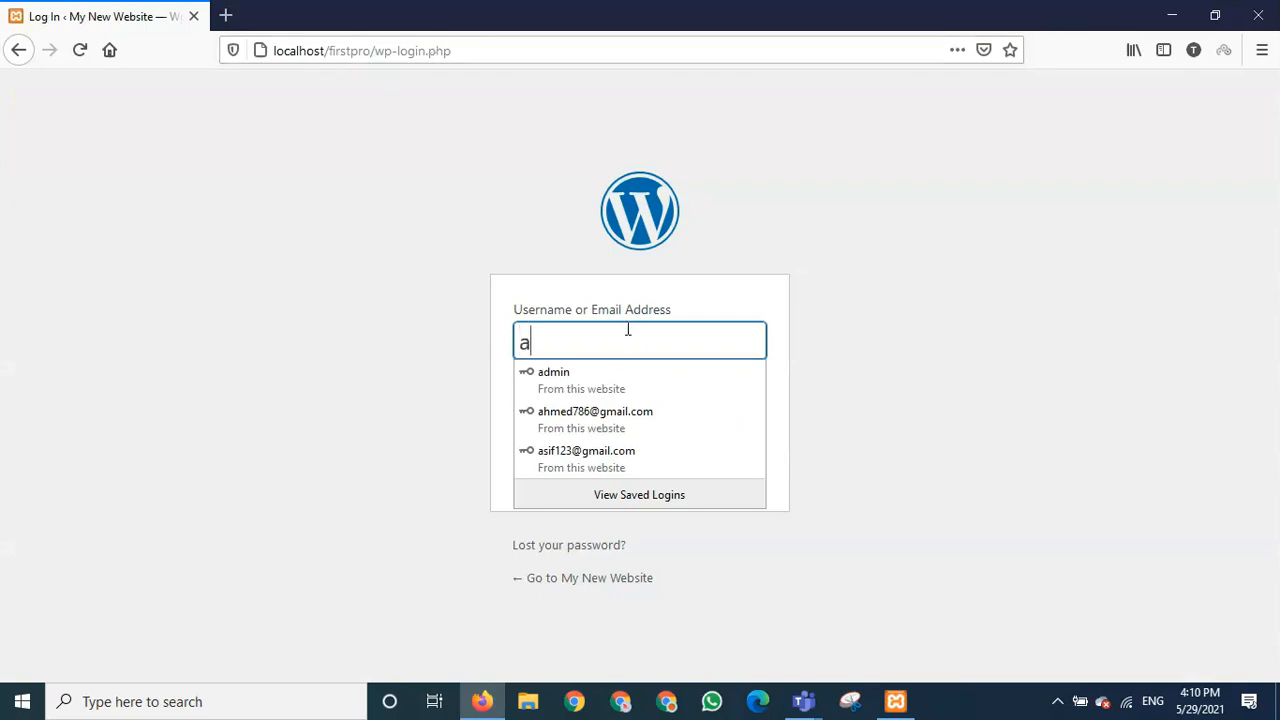
pyautogui.write('dmin')
pyautogui.press('Tab')
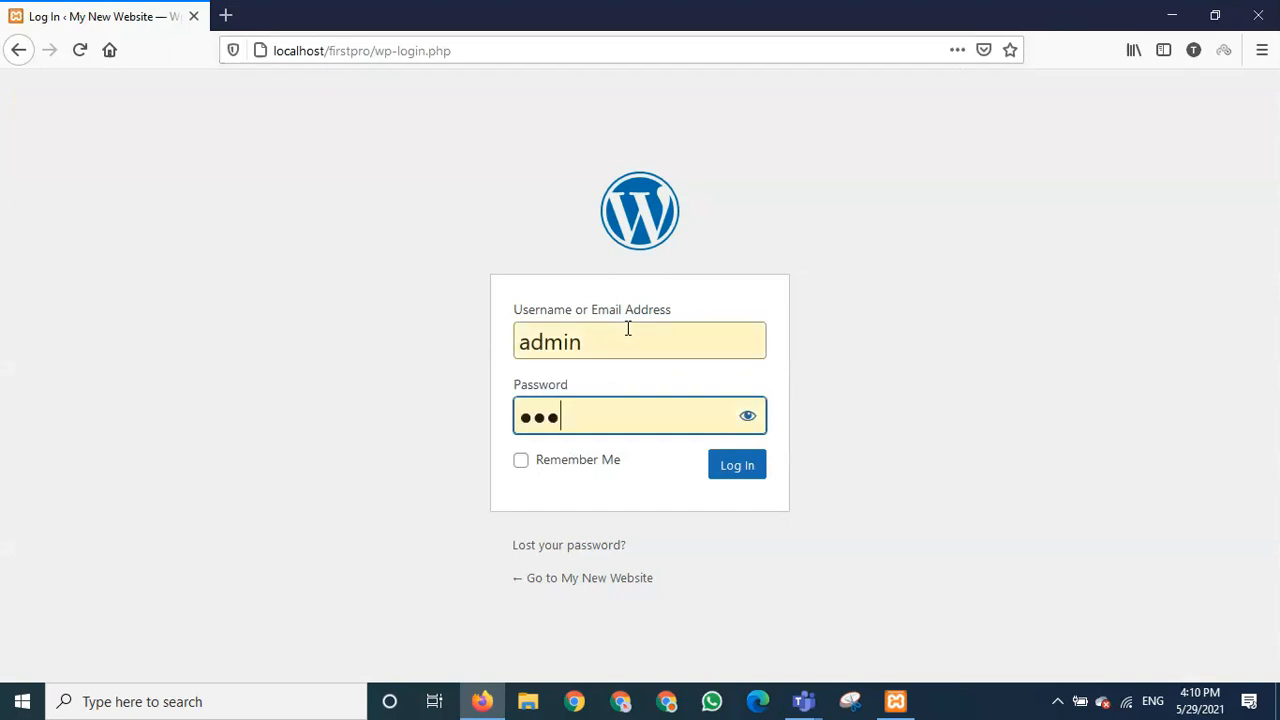
pyautogui.press('BackSpace')
pyautogui.press('BackSpace')
pyautogui.press('BackSpace')
pyautogui.write('•••')
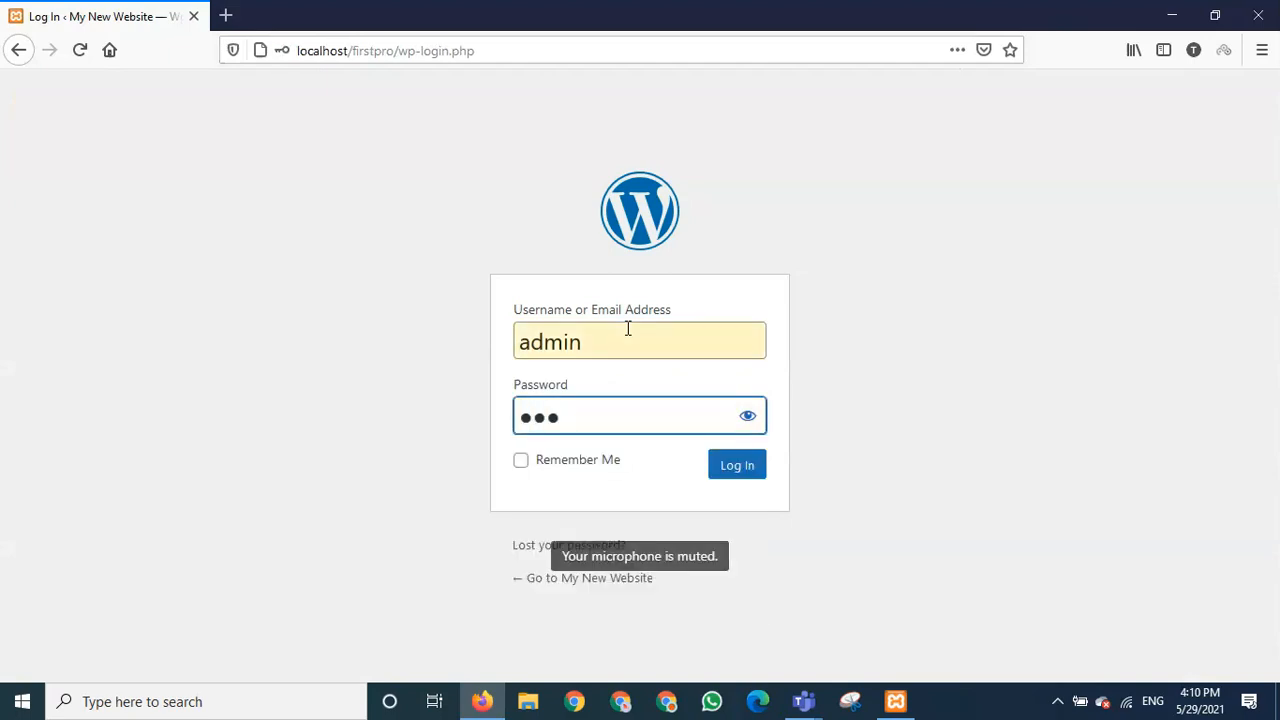
pyautogui.write('•••')
pyautogui.click(749, 482)
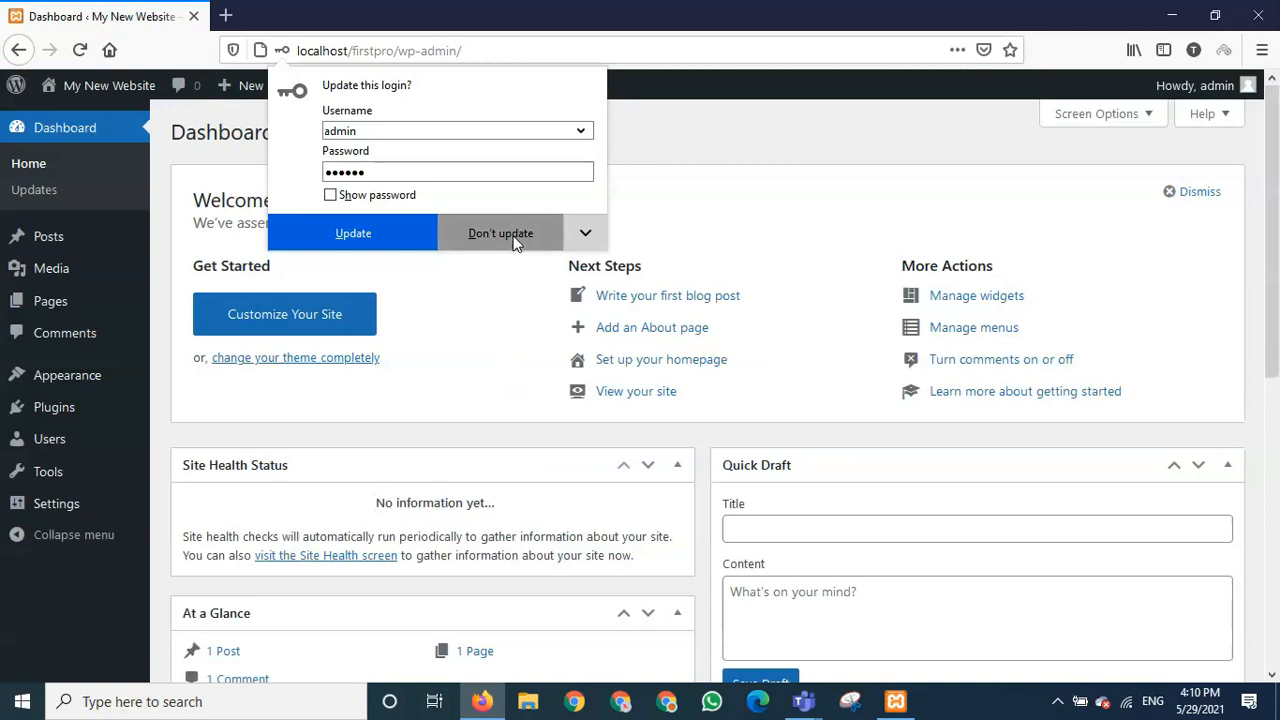
pyautogui.click(514, 244)
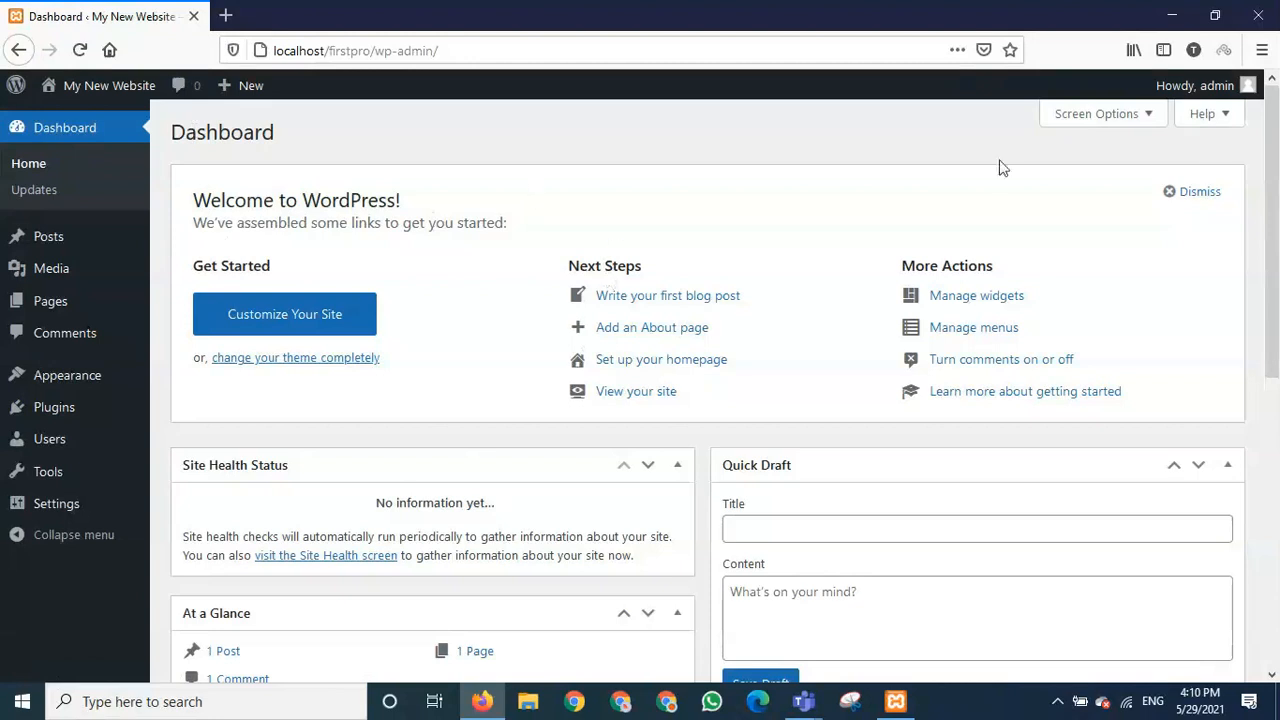
# - Dismiss the Welcome panel; collapse At a Glance, Quick Draft, Site Health, Events and News, Activity
pyautogui.click(1172, 195)
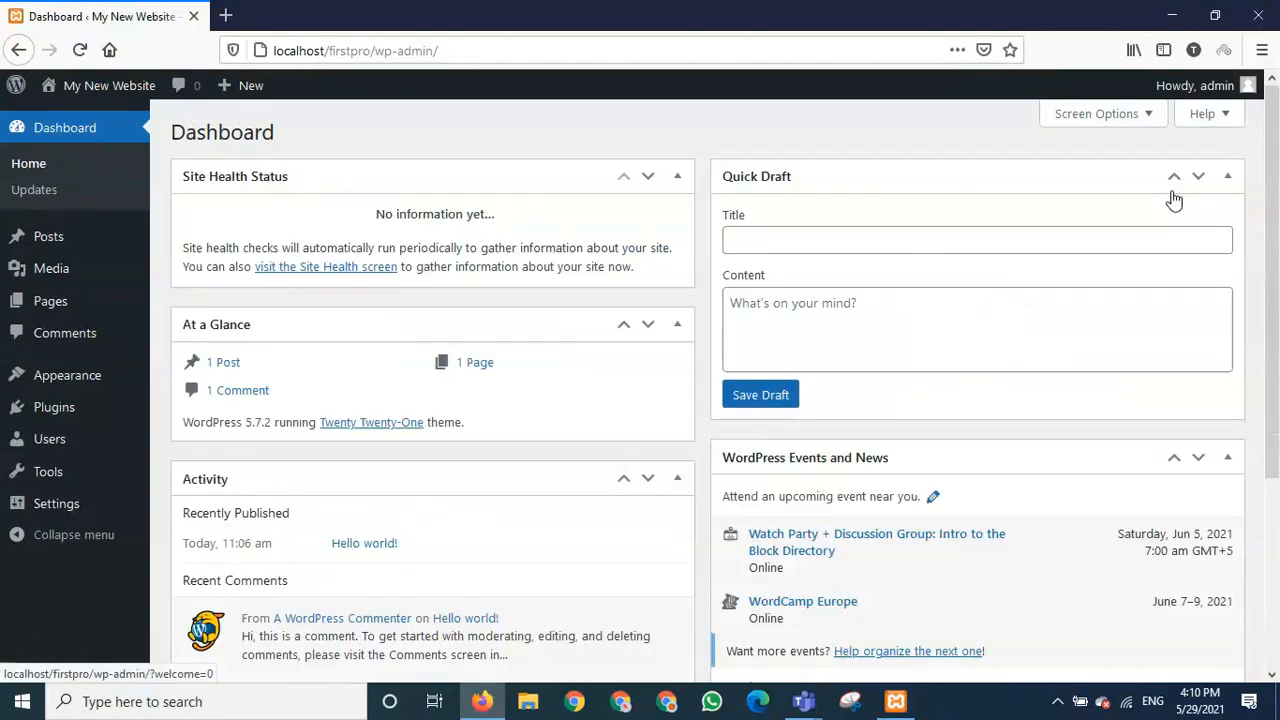
pyautogui.click(650, 178)
pyautogui.click(677, 179)
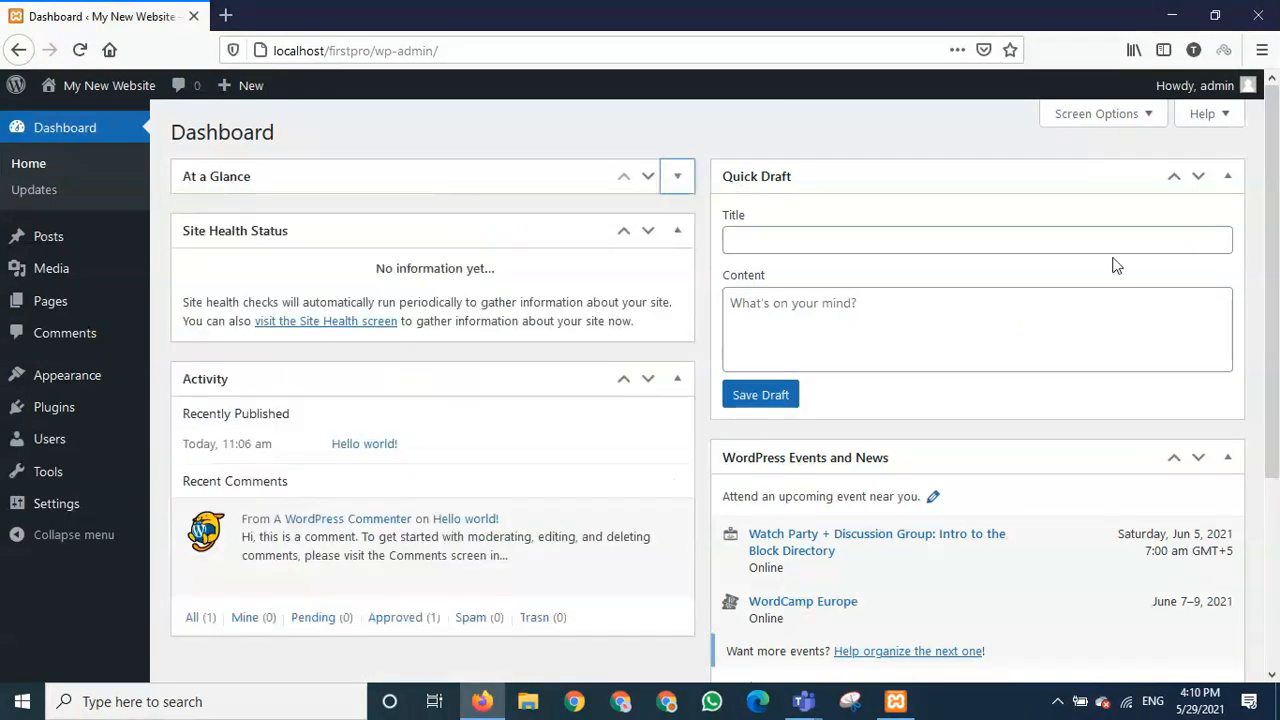
pyautogui.click(1228, 181)
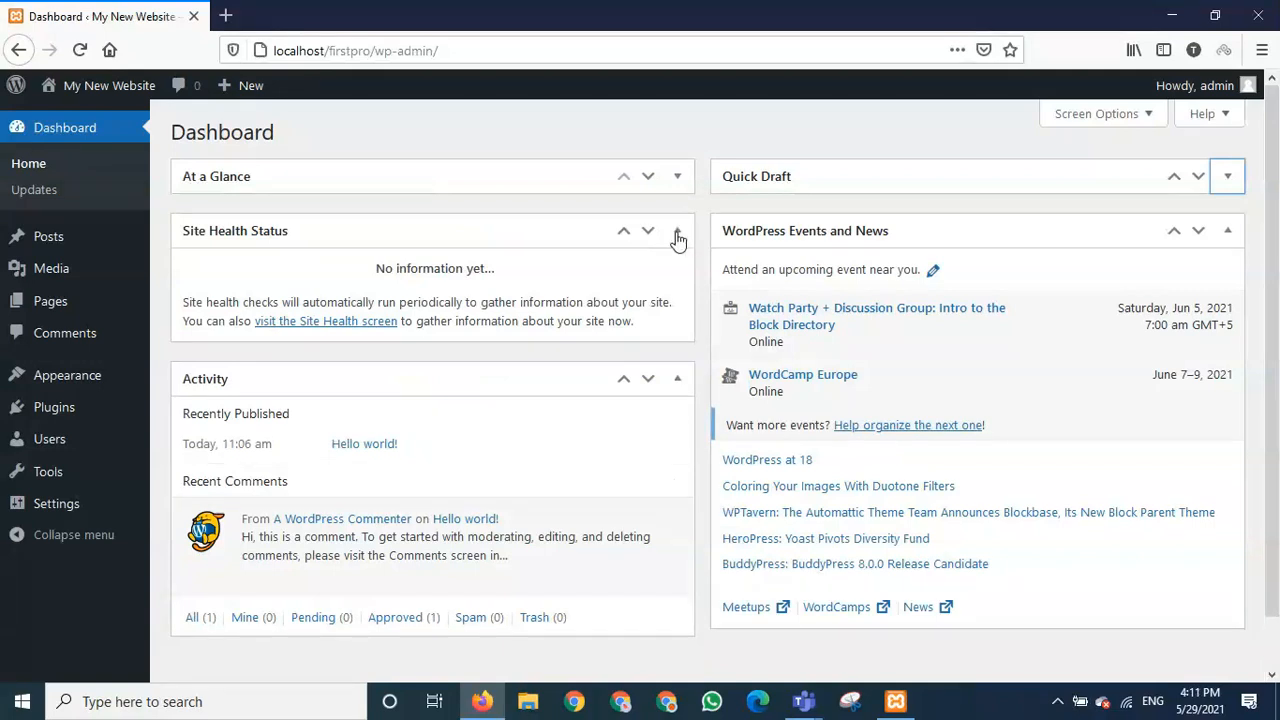
pyautogui.click(677, 231)
pyautogui.click(1229, 234)
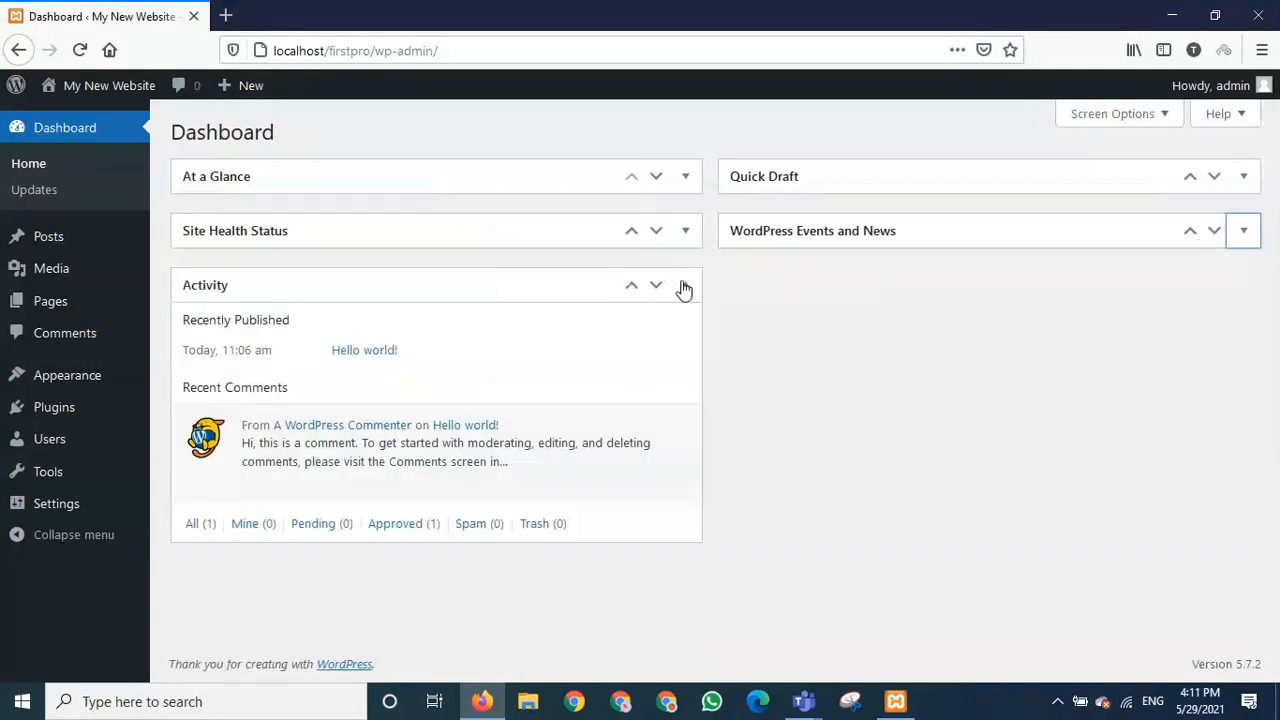
pyautogui.click(678, 285)
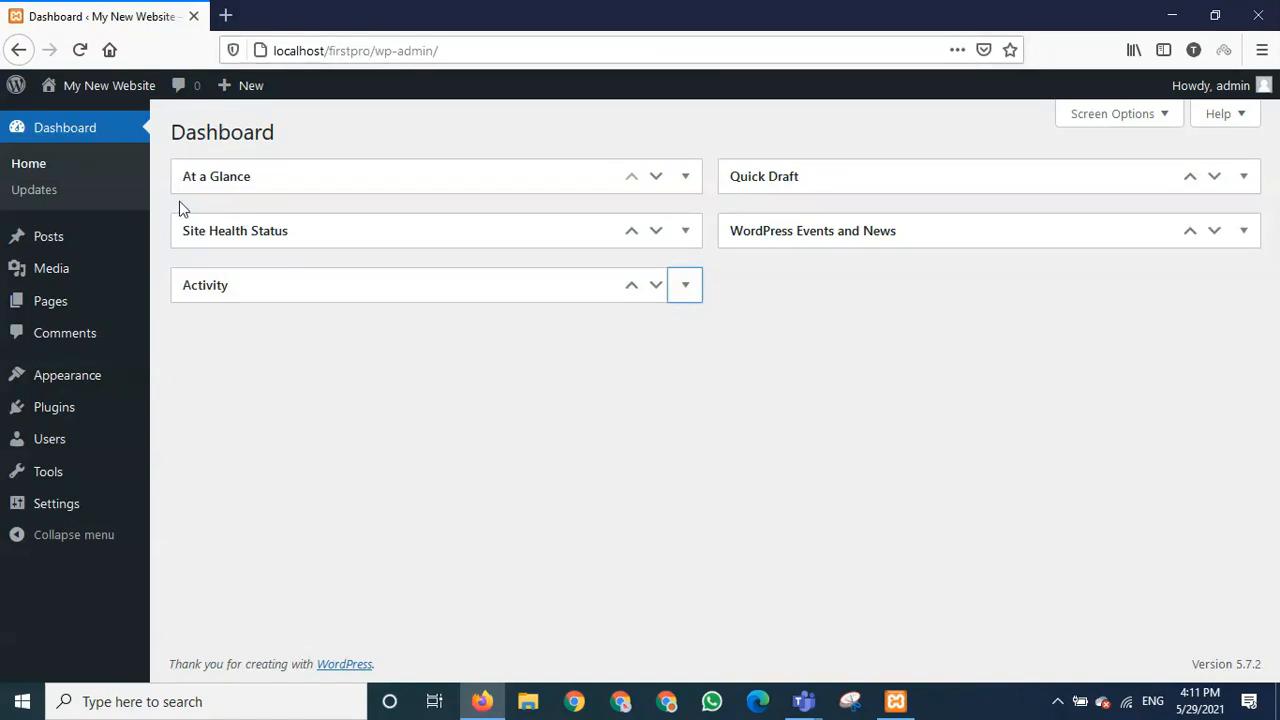
pyautogui.moveTo(97, 97)
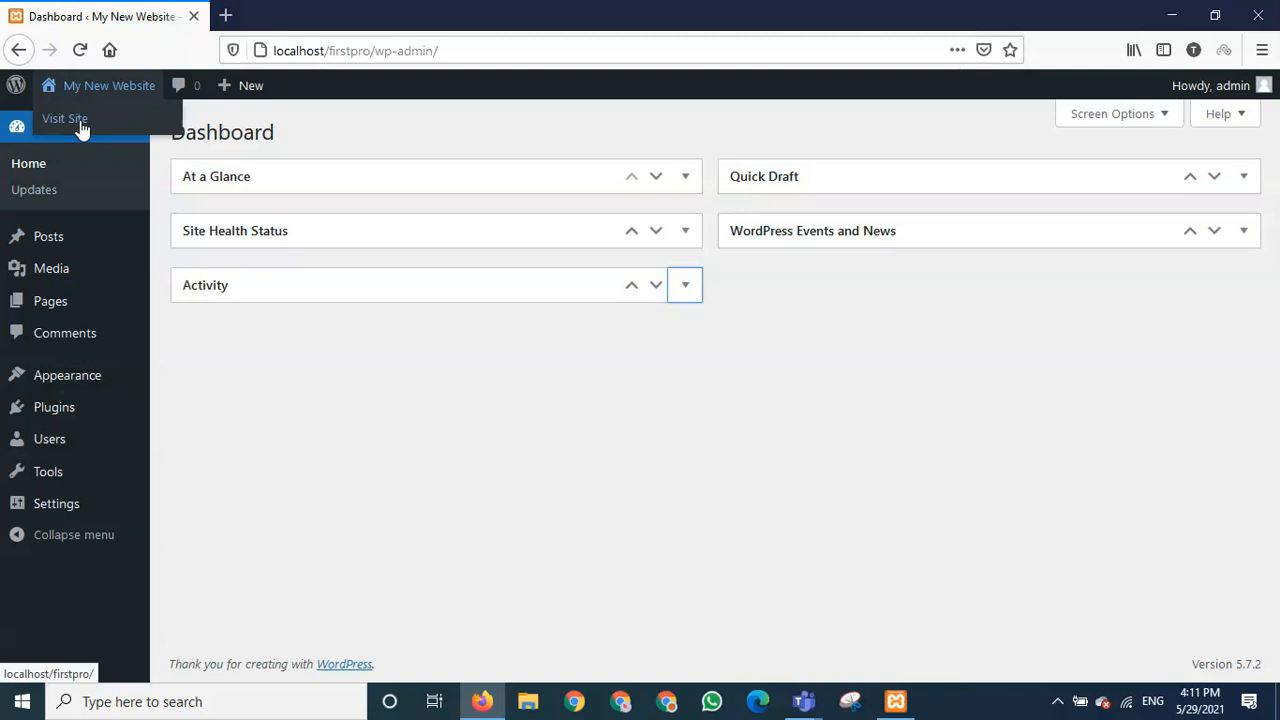
# - Open Visit Site in a new tab and view the Hello world! front page
pyautogui.rightClick(81, 125)
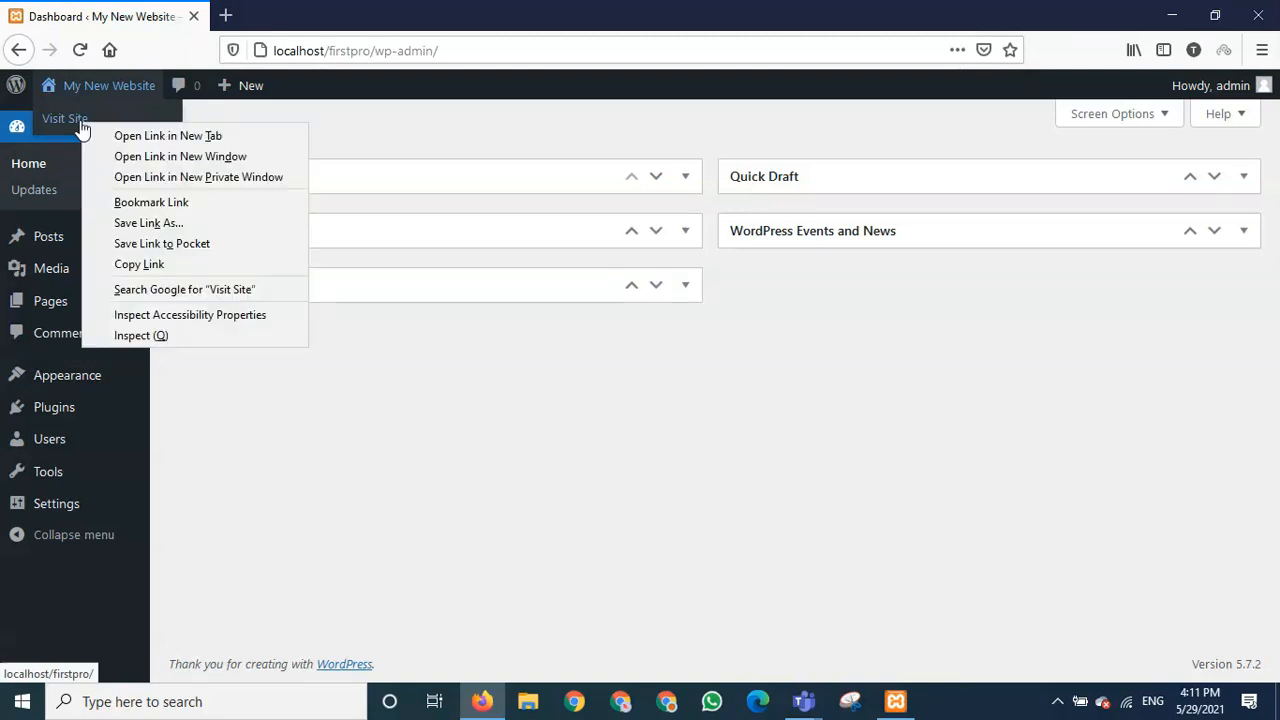
pyautogui.click(203, 136)
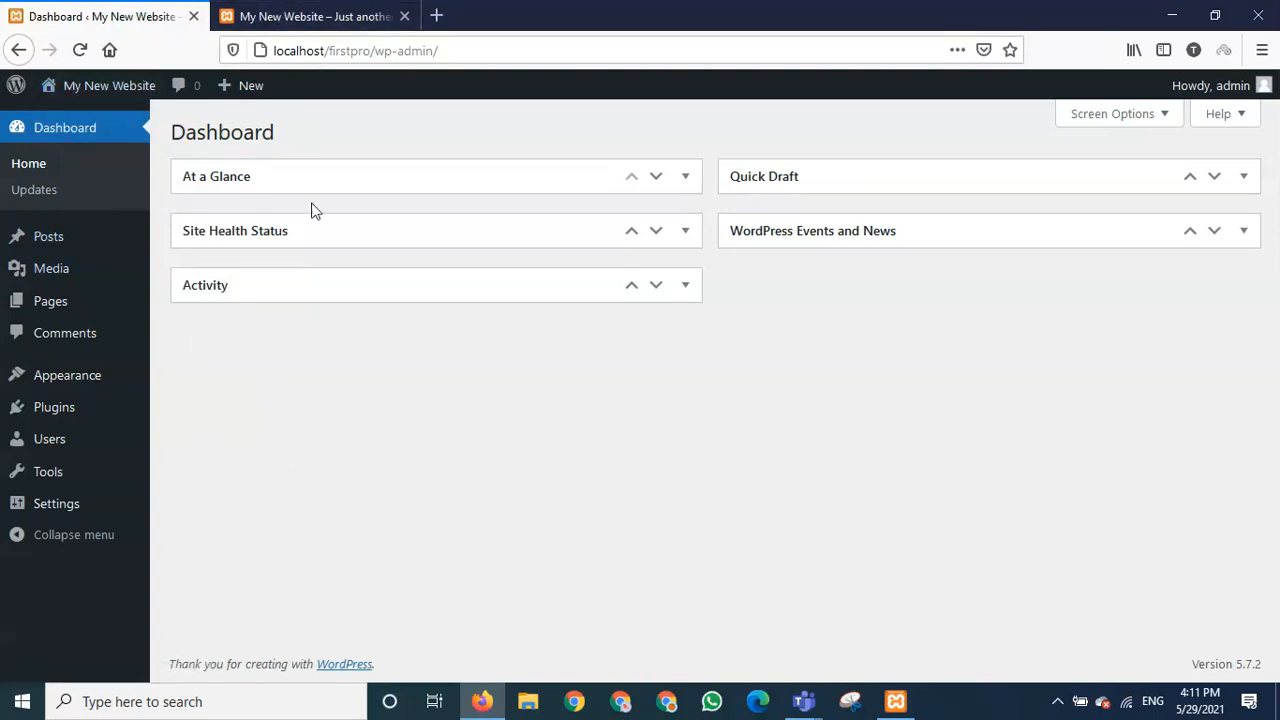
pyautogui.click(327, 18)
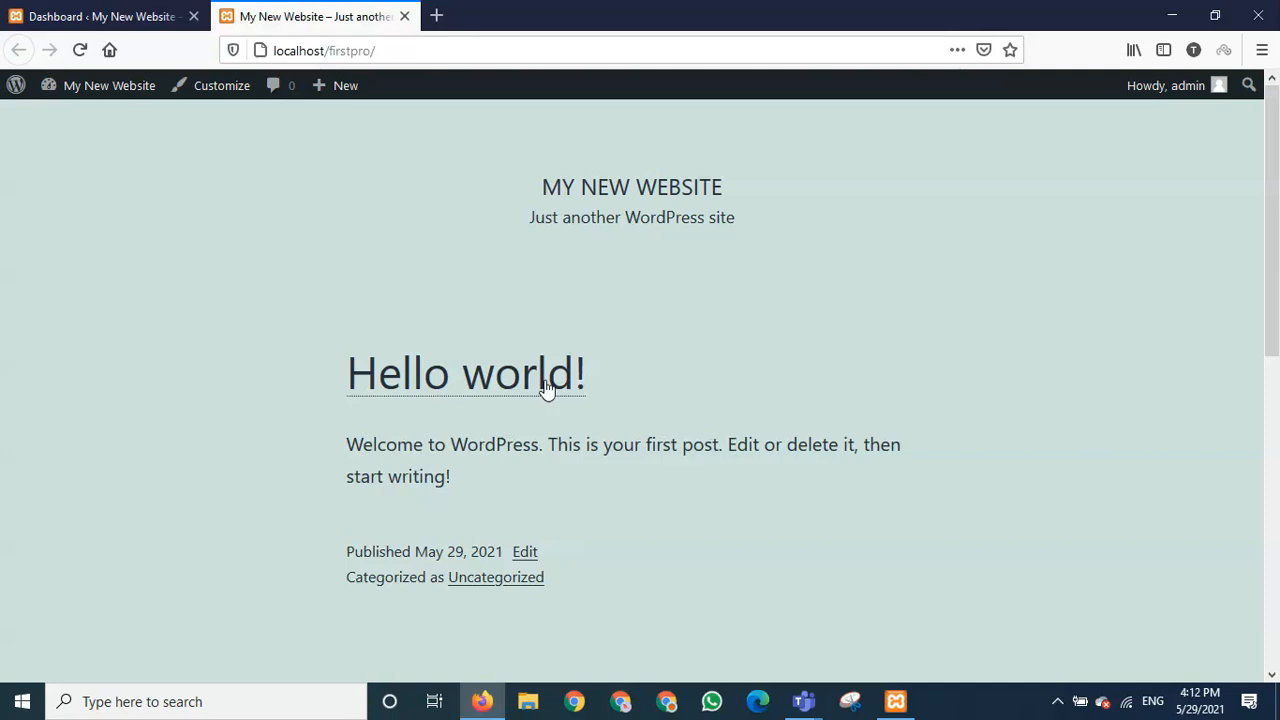
pyautogui.scroll(-4, 650, 350)
pyautogui.scroll(4, 654, 341)
pyautogui.scroll(-5, 650, 338)
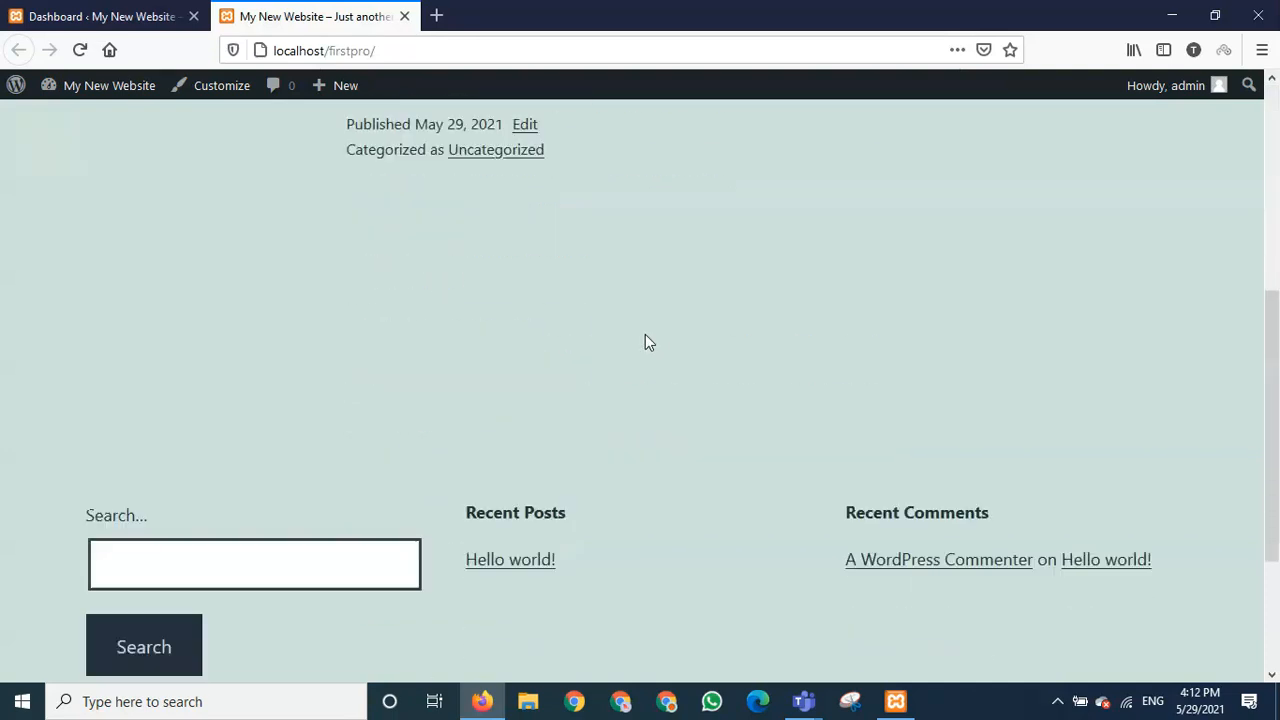
pyautogui.scroll(4, 642, 333)
pyautogui.scroll(2, 642, 333)
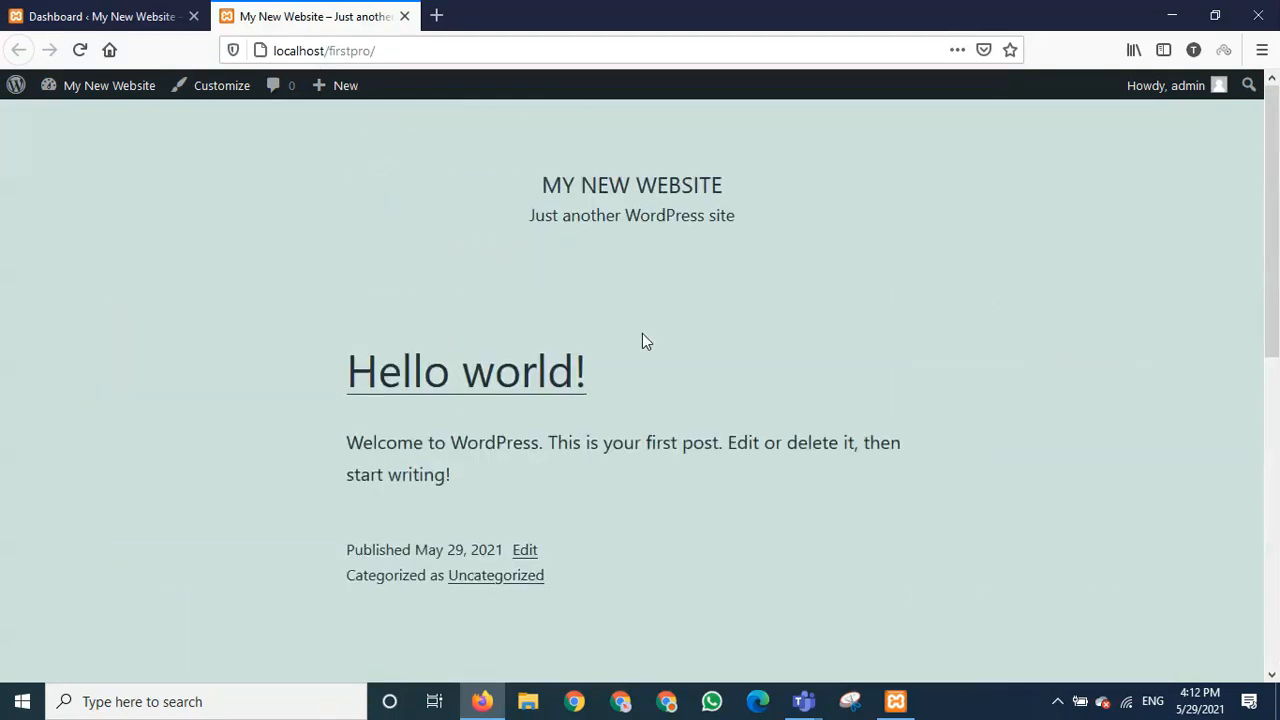
pyautogui.scroll(-1, 640, 338)
pyautogui.scroll(1, 638, 331)
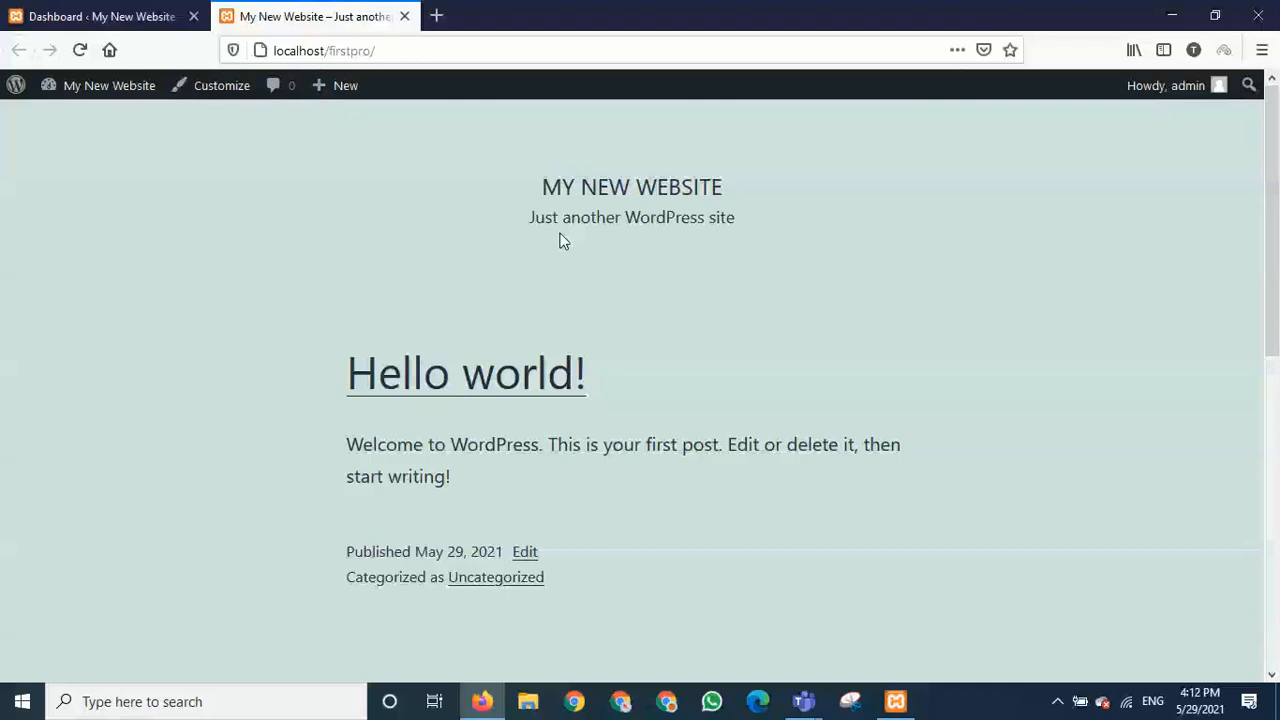
pyautogui.click(812, 702)
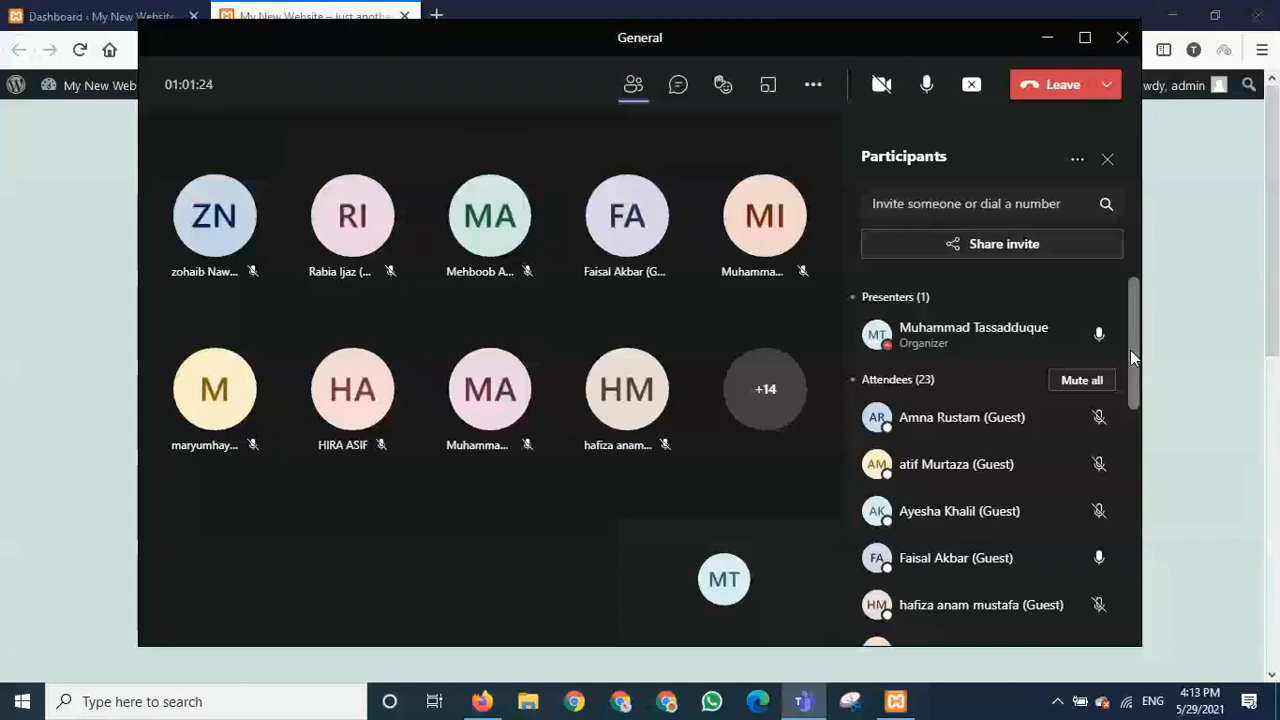
pyautogui.click(1045, 40)
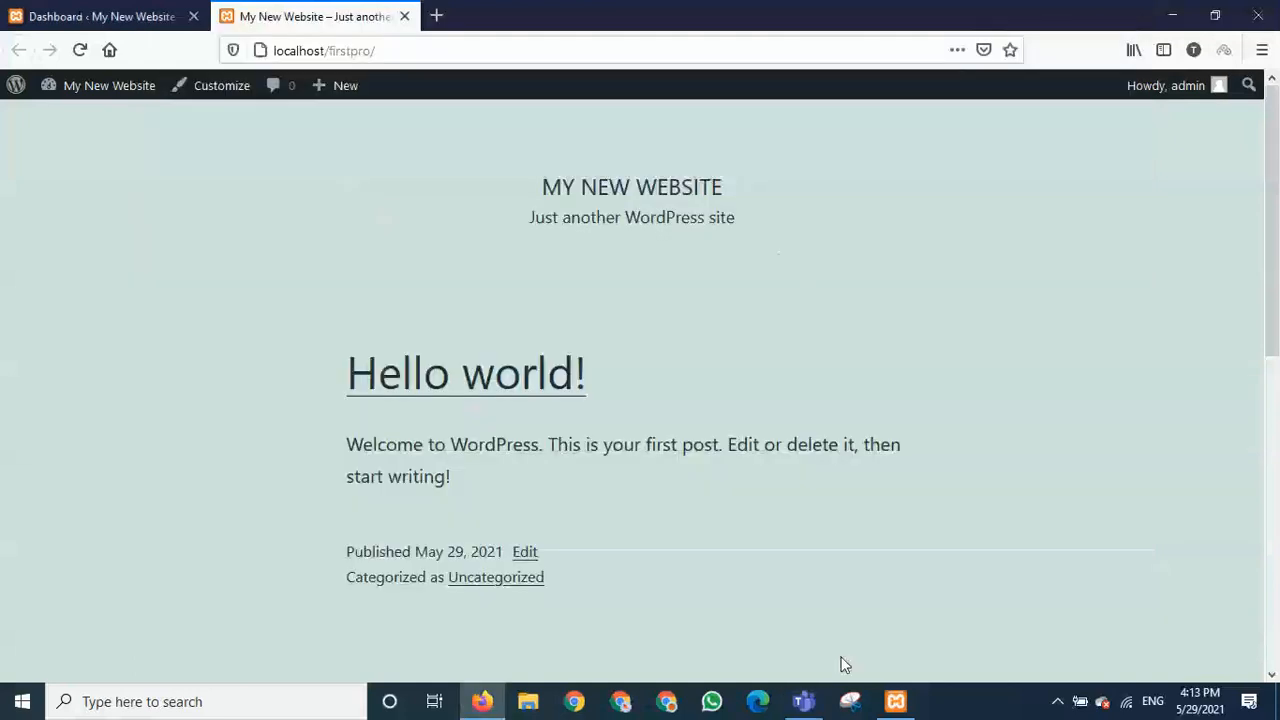
pyautogui.click(812, 701)
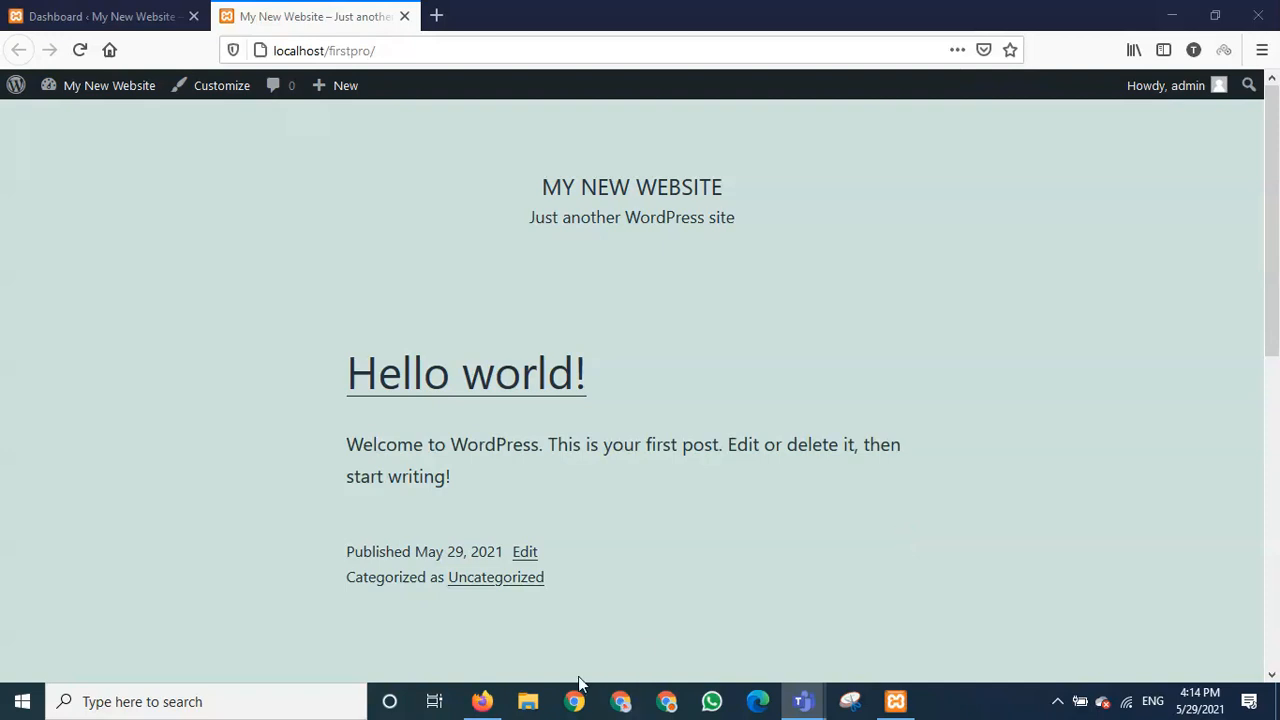
# - Browse File Explorer to C:\xampp\htdocs showing the firstpro folder, then minimize it
pyautogui.click(528, 701)
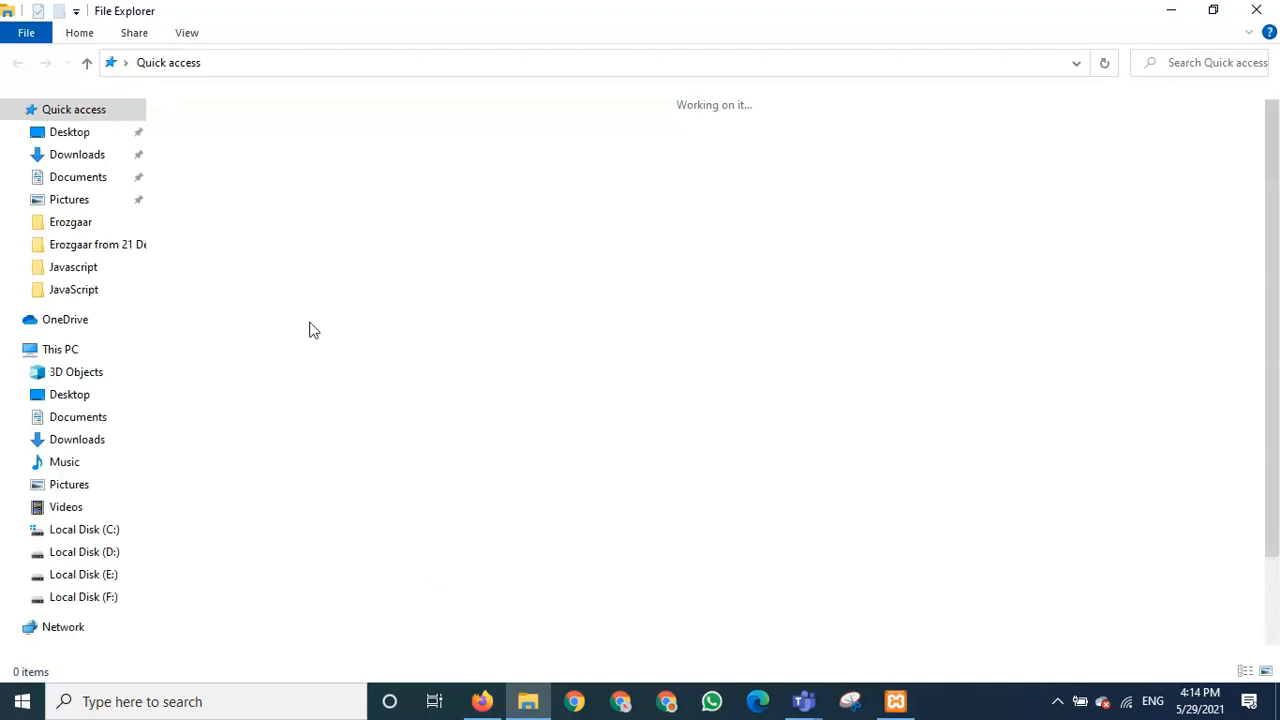
pyautogui.click(108, 531)
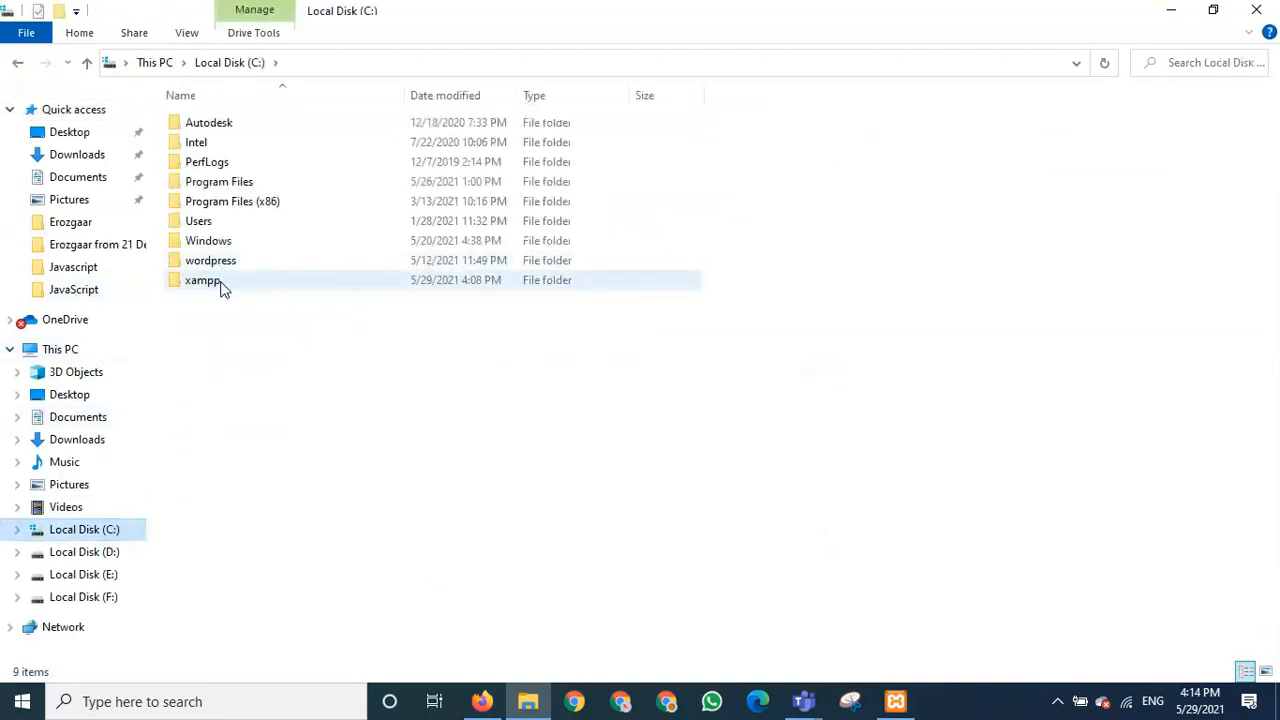
pyautogui.doubleClick(222, 284)
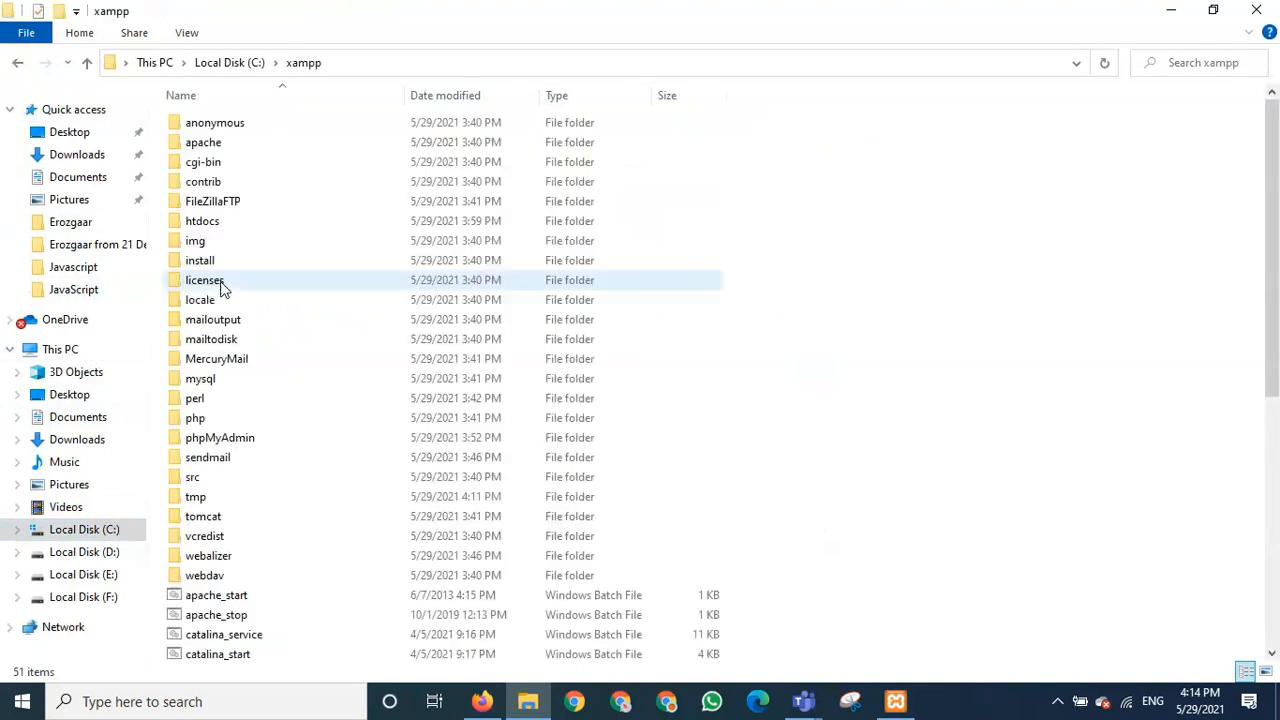
pyautogui.click(227, 226)
pyautogui.doubleClick(227, 225)
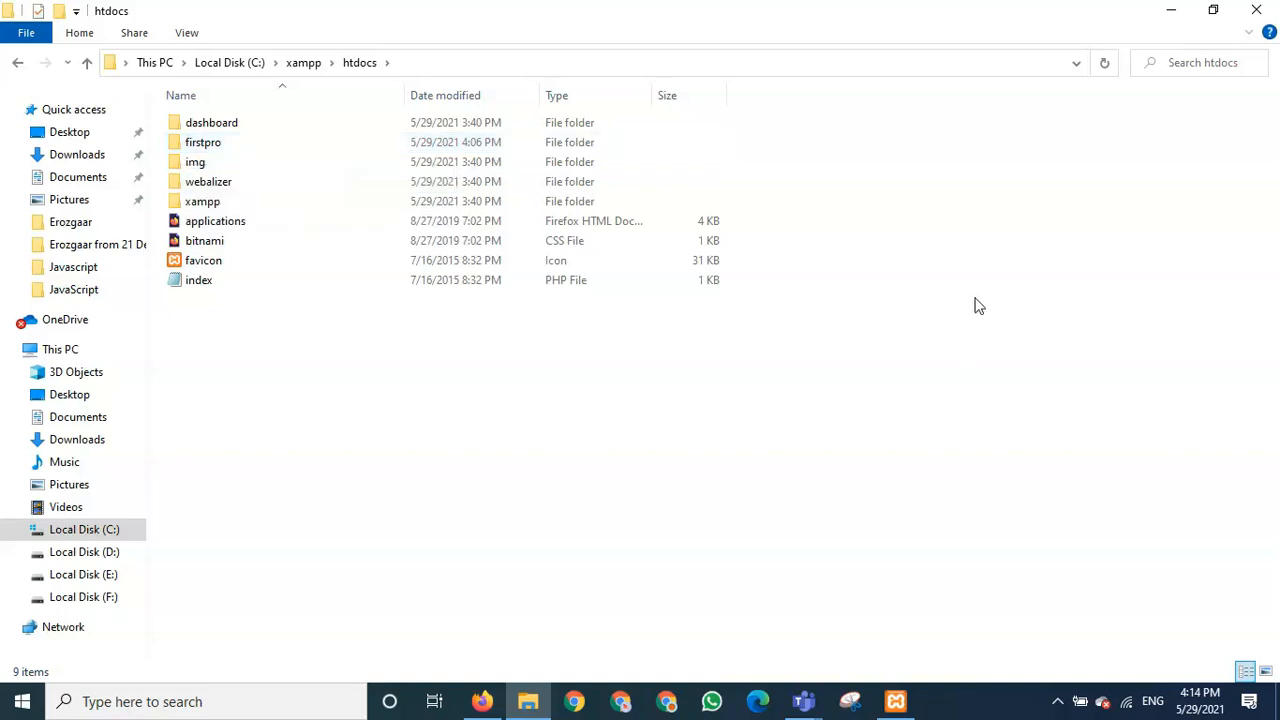
pyautogui.click(1171, 10)
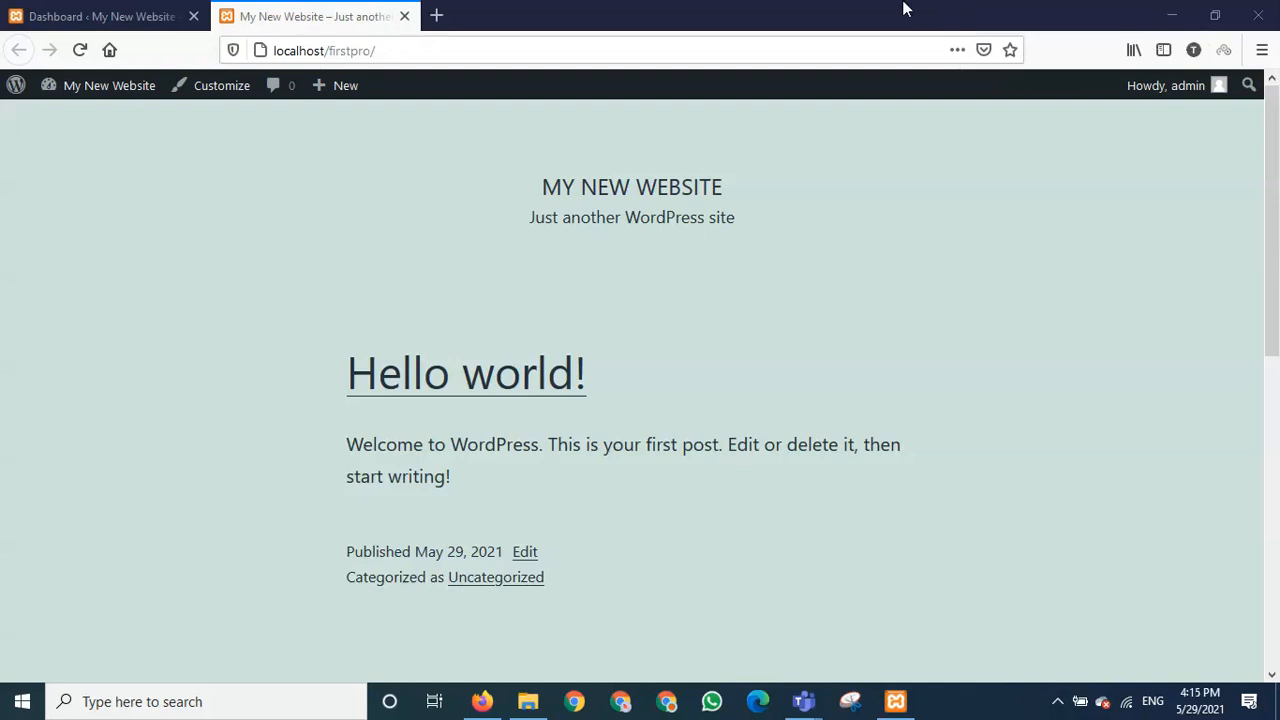
pyautogui.click(436, 16)
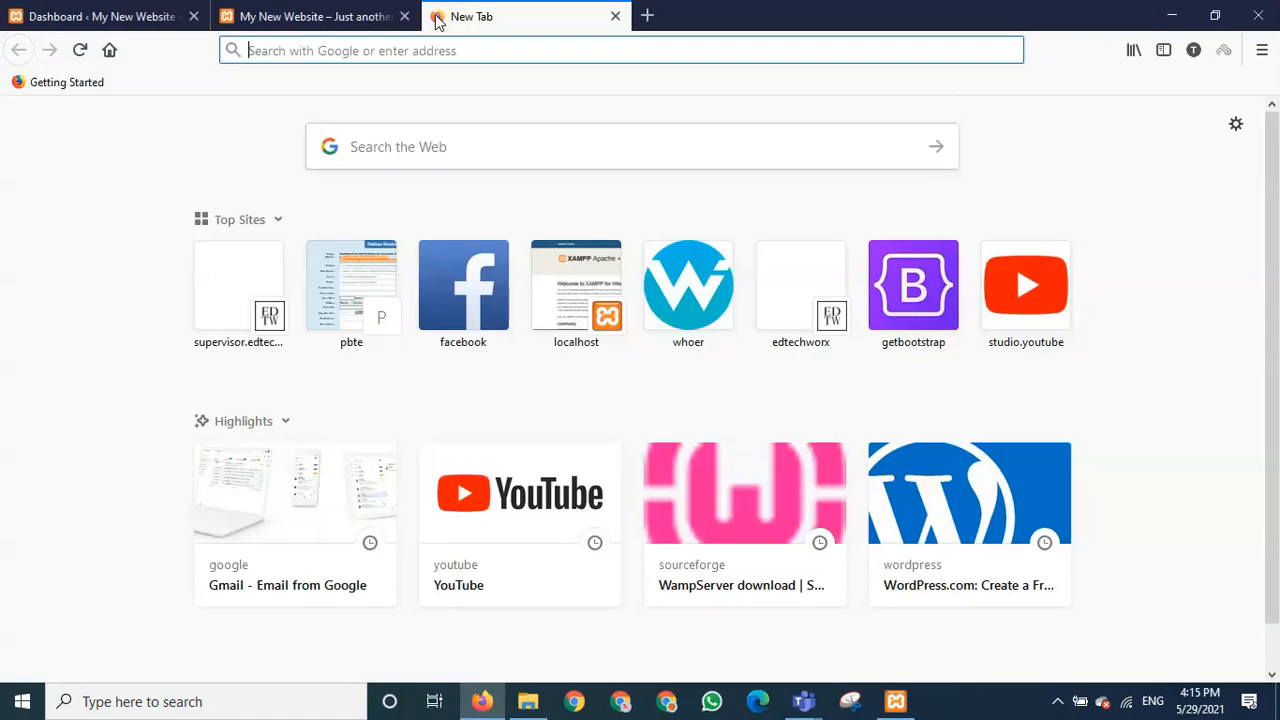
pyautogui.click(330, 16)
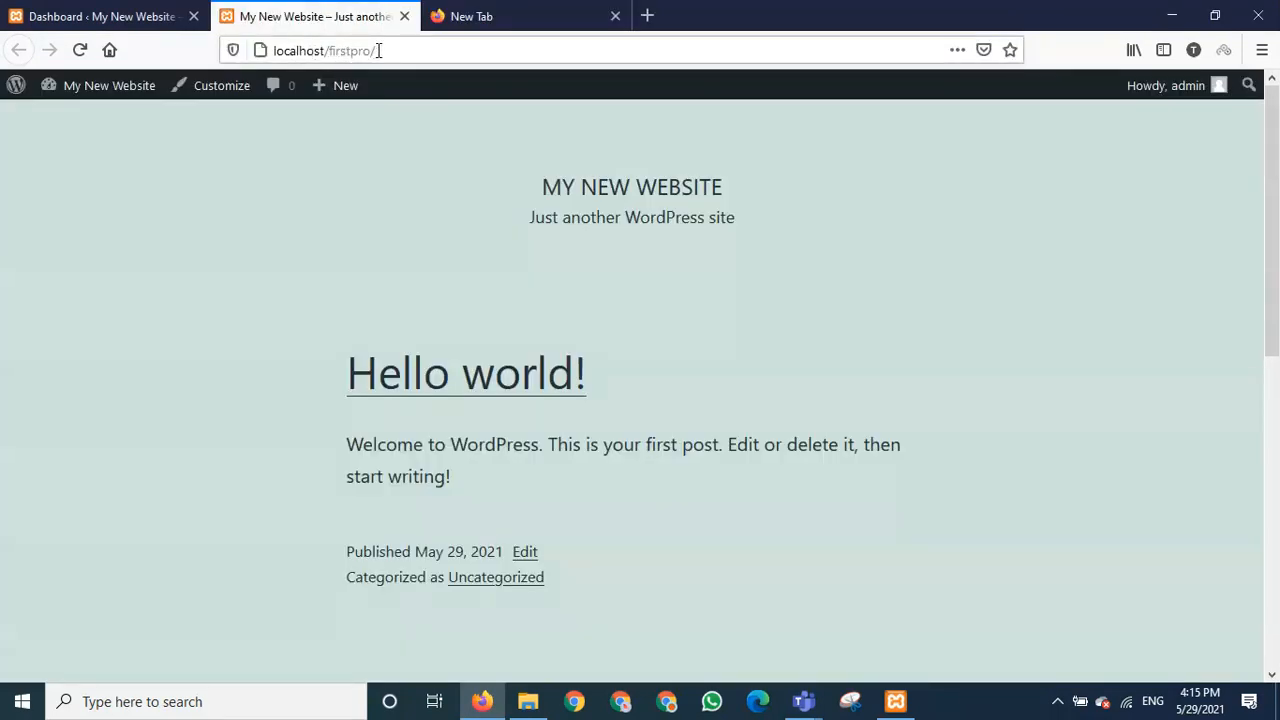
pyautogui.moveTo(377, 50); pyautogui.dragTo(328, 50)
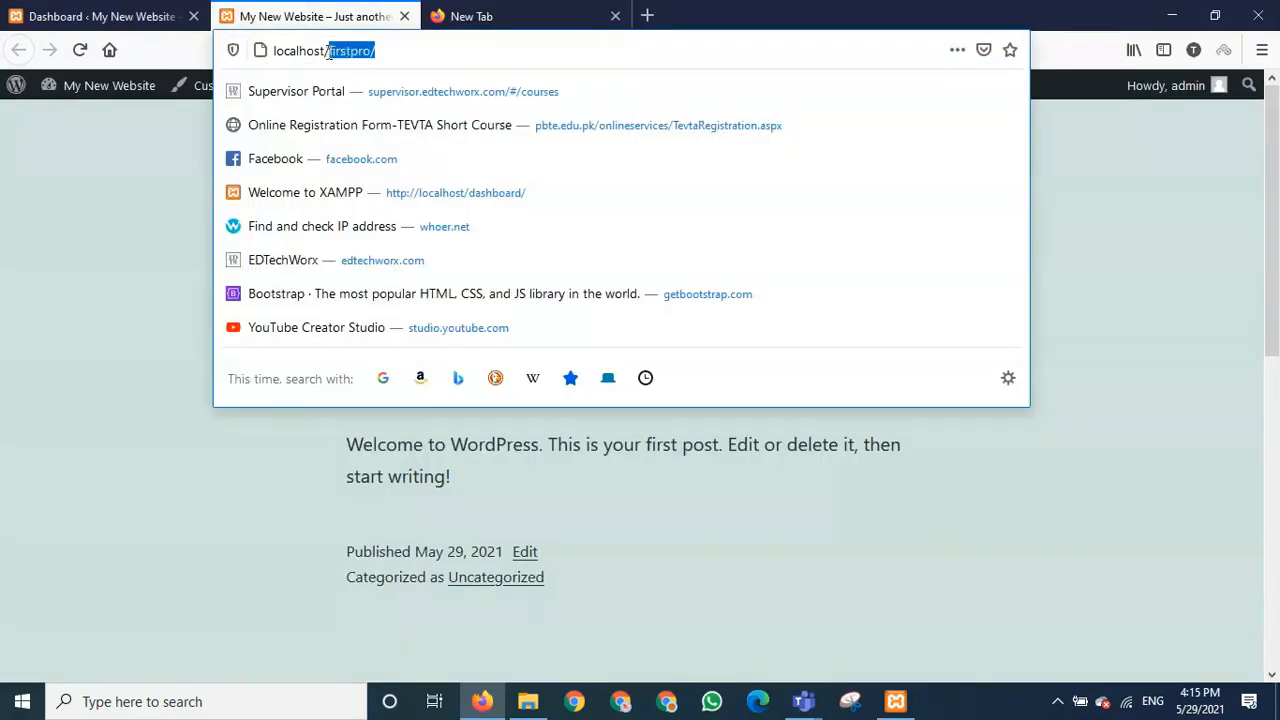
pyautogui.click(393, 50)
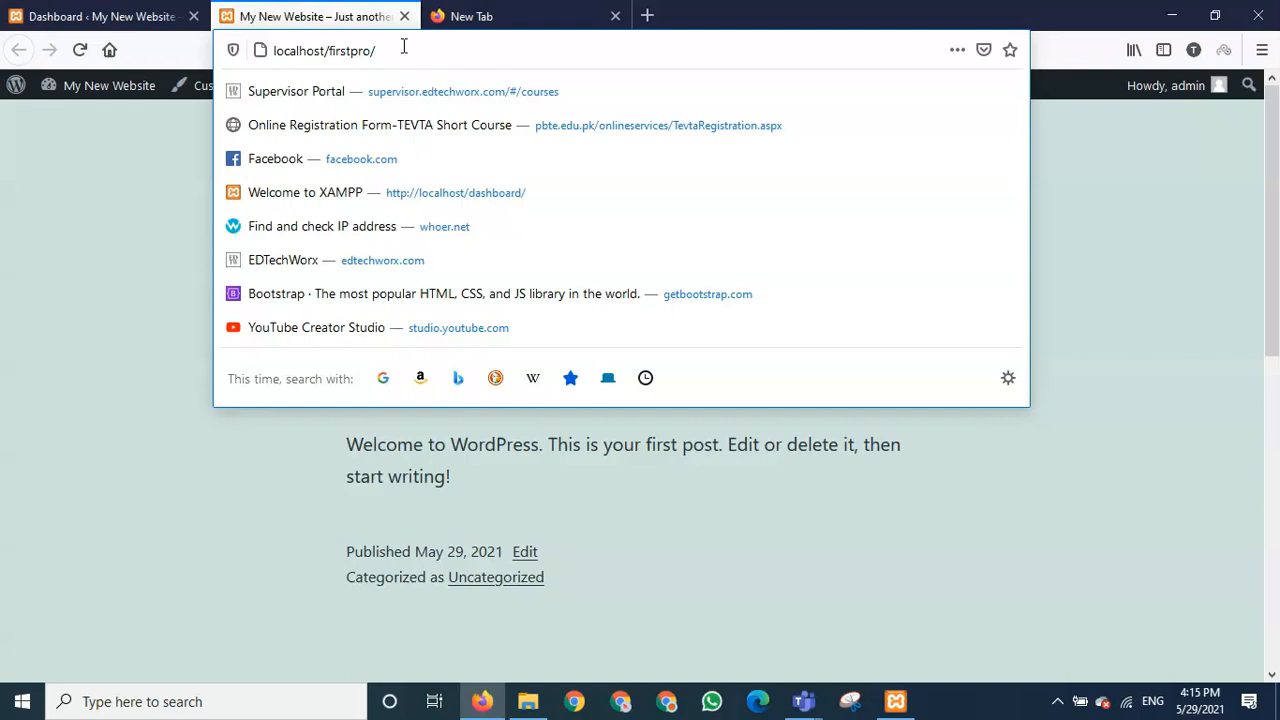
pyautogui.click(455, 16)
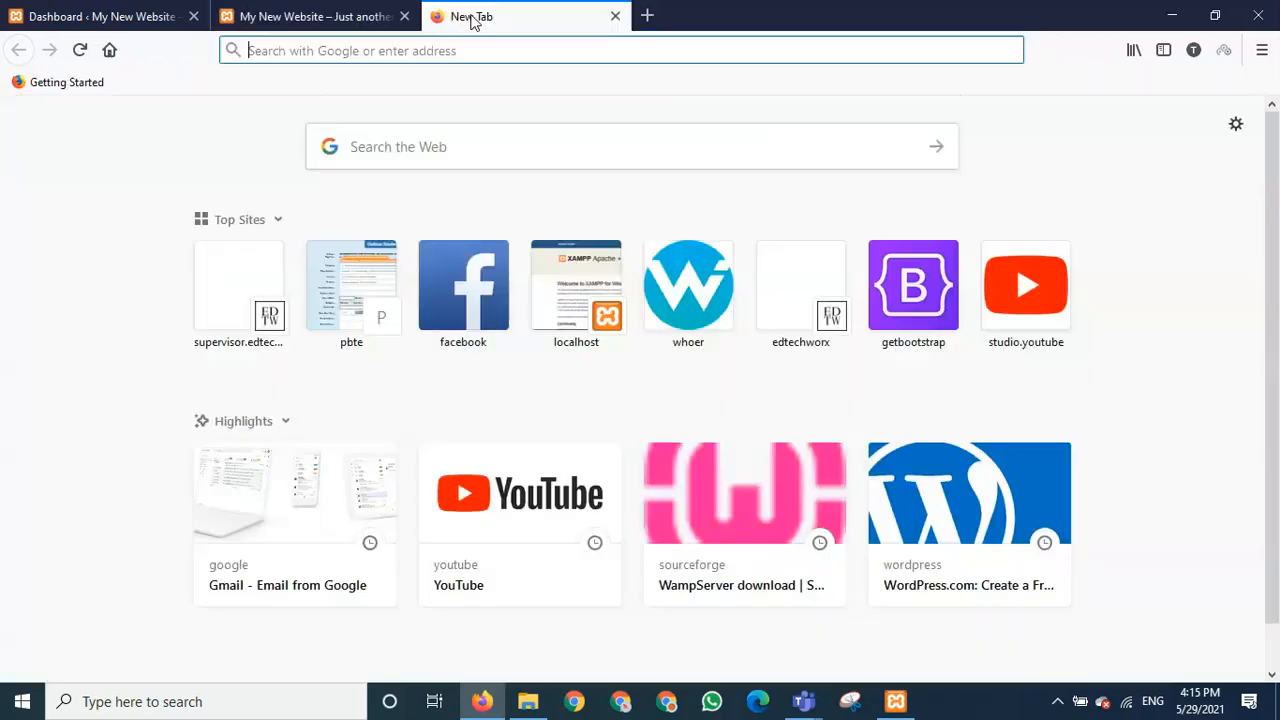
pyautogui.click(615, 16)
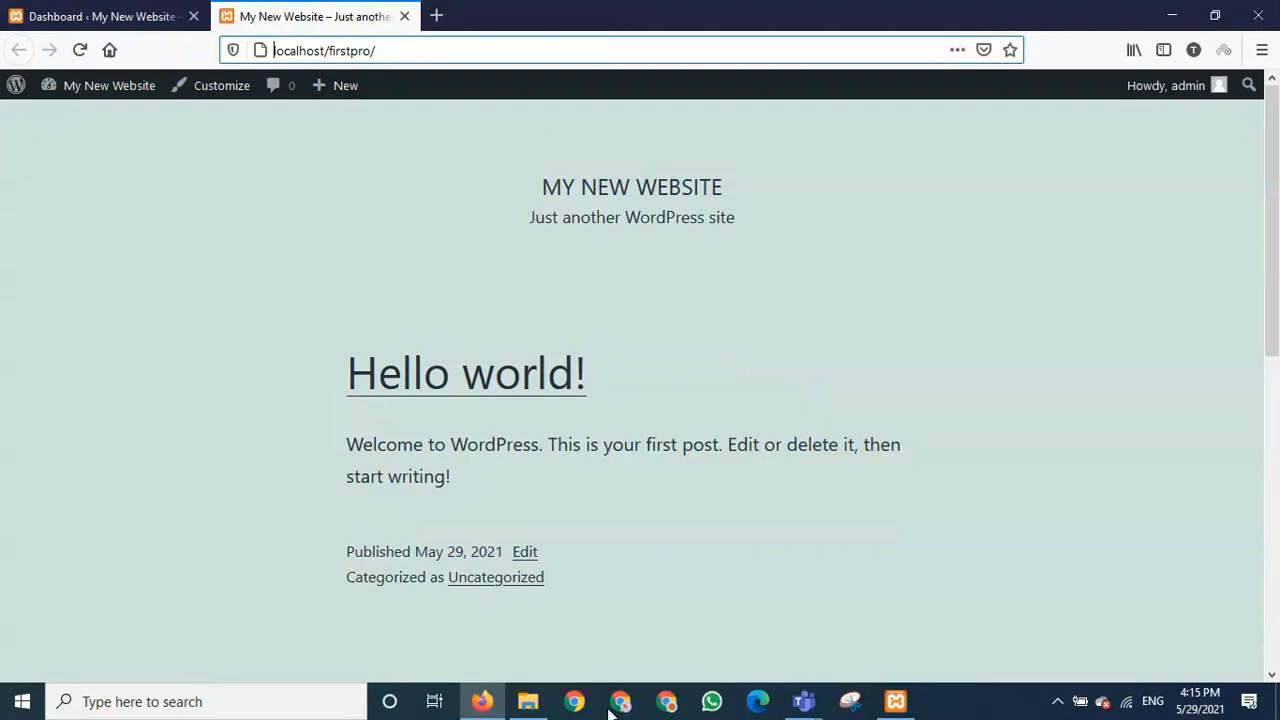
pyautogui.click(808, 704)
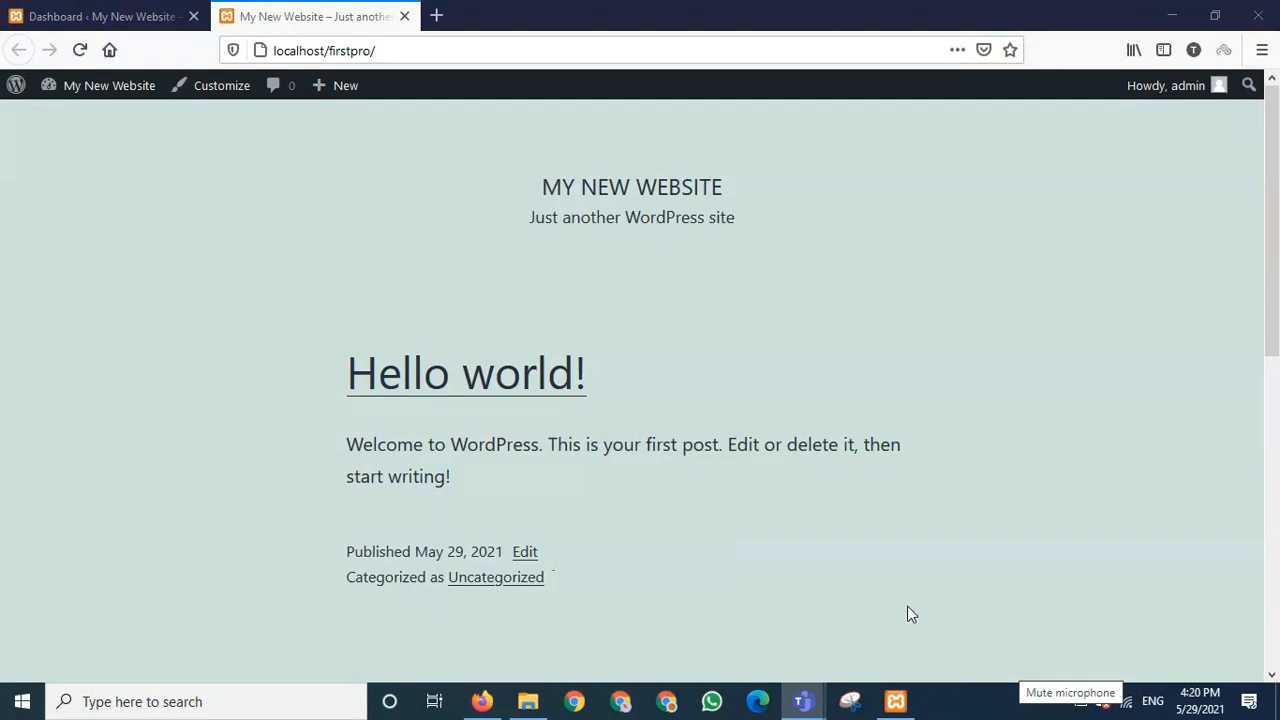
pyautogui.click(410, 57)
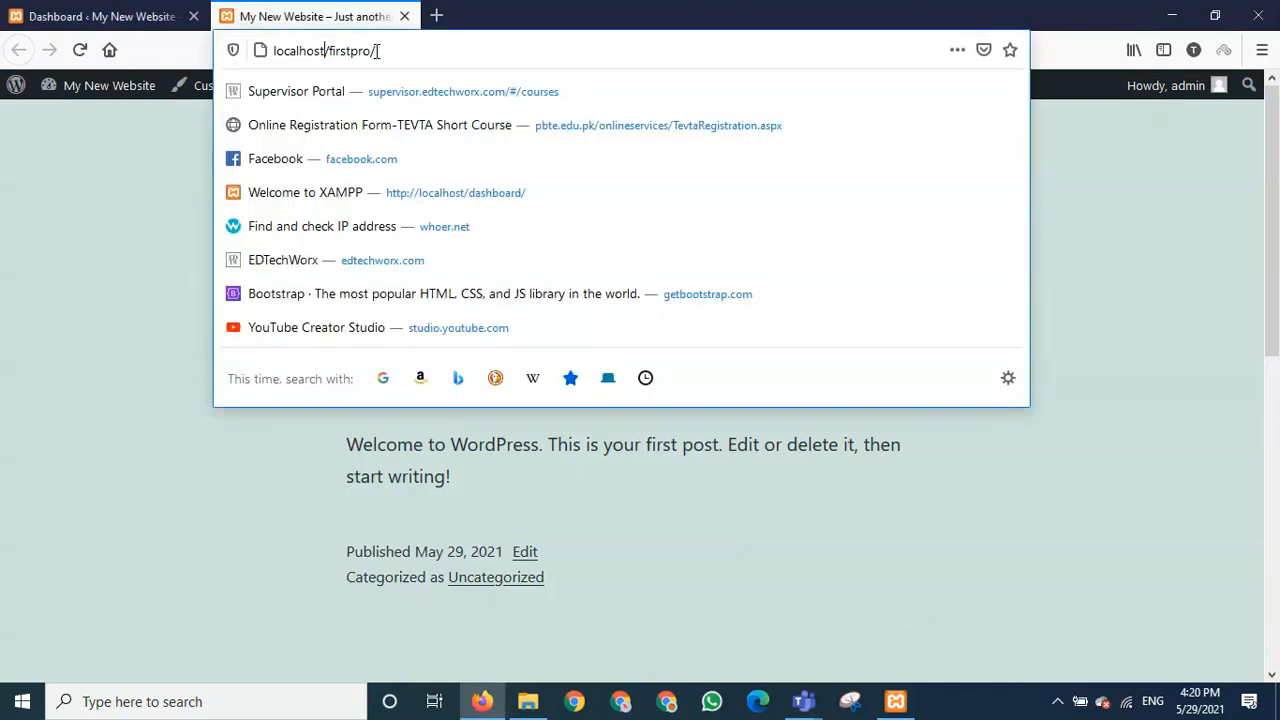
pyautogui.moveTo(380, 50); pyautogui.dragTo(333, 52)
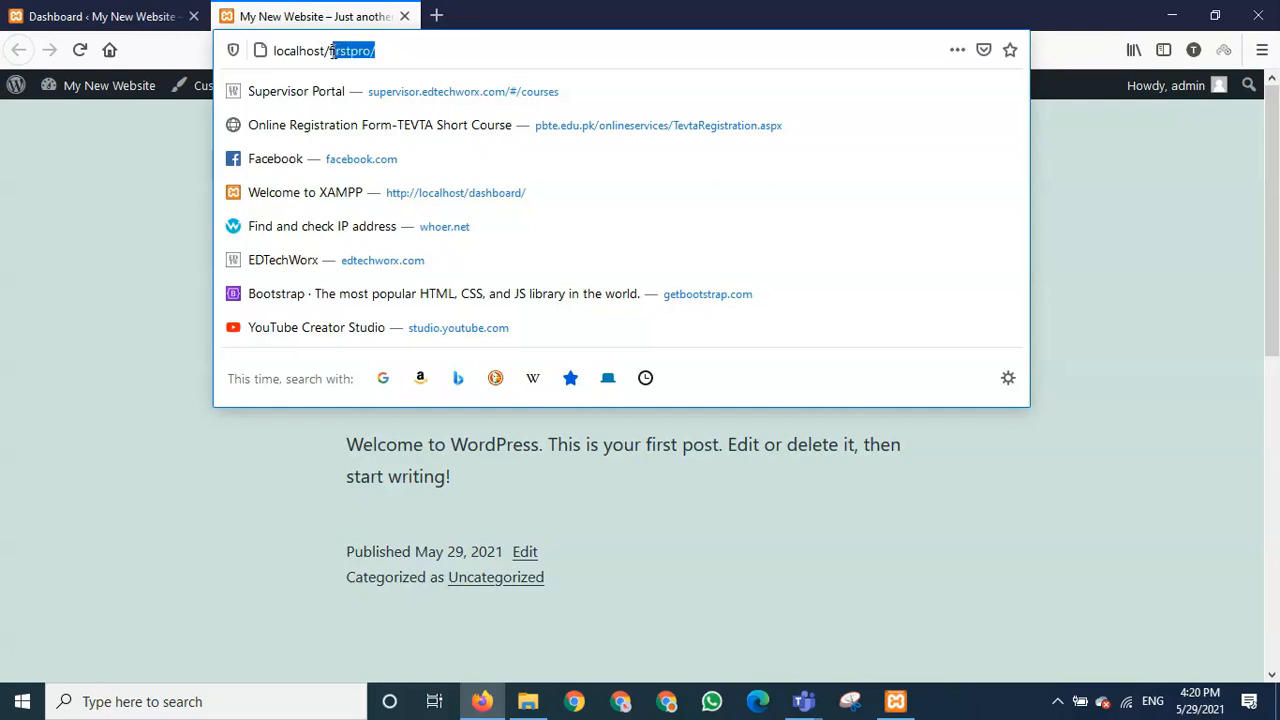
pyautogui.click(378, 50)
pyautogui.moveTo(388, 47); pyautogui.dragTo(329, 52)
pyautogui.click(381, 50)
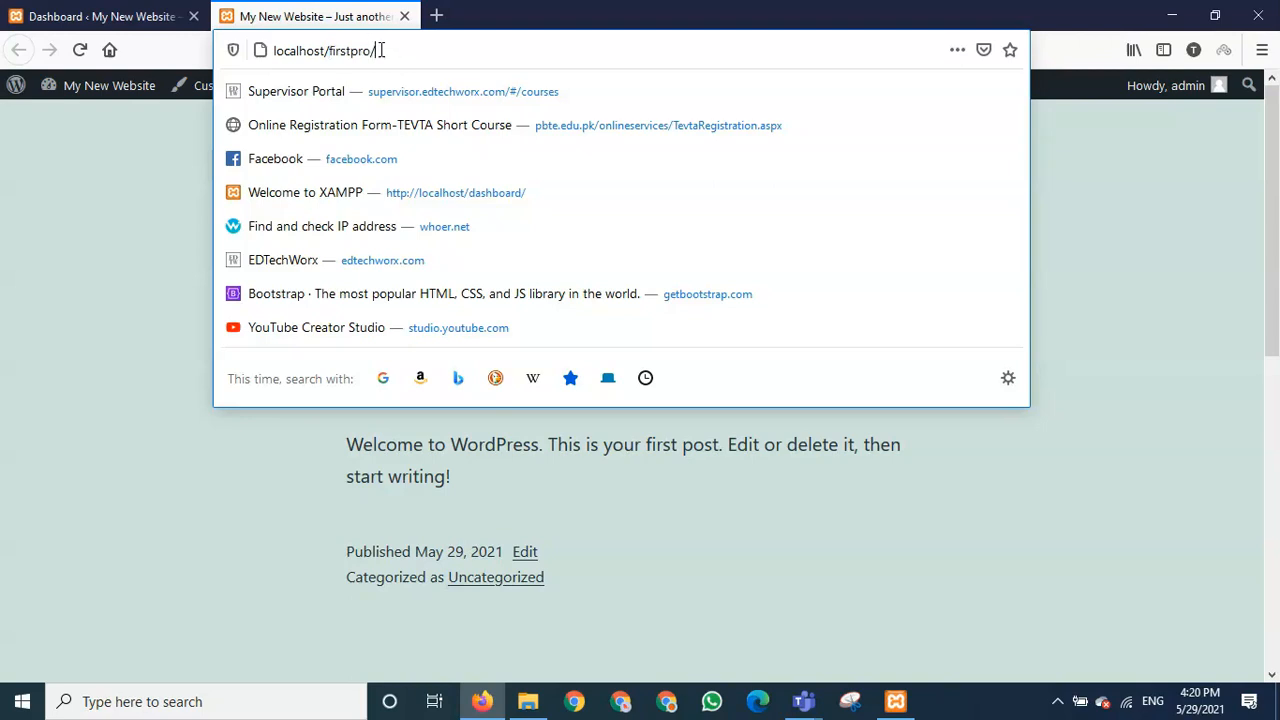
pyautogui.moveTo(381, 50); pyautogui.dragTo(322, 78)
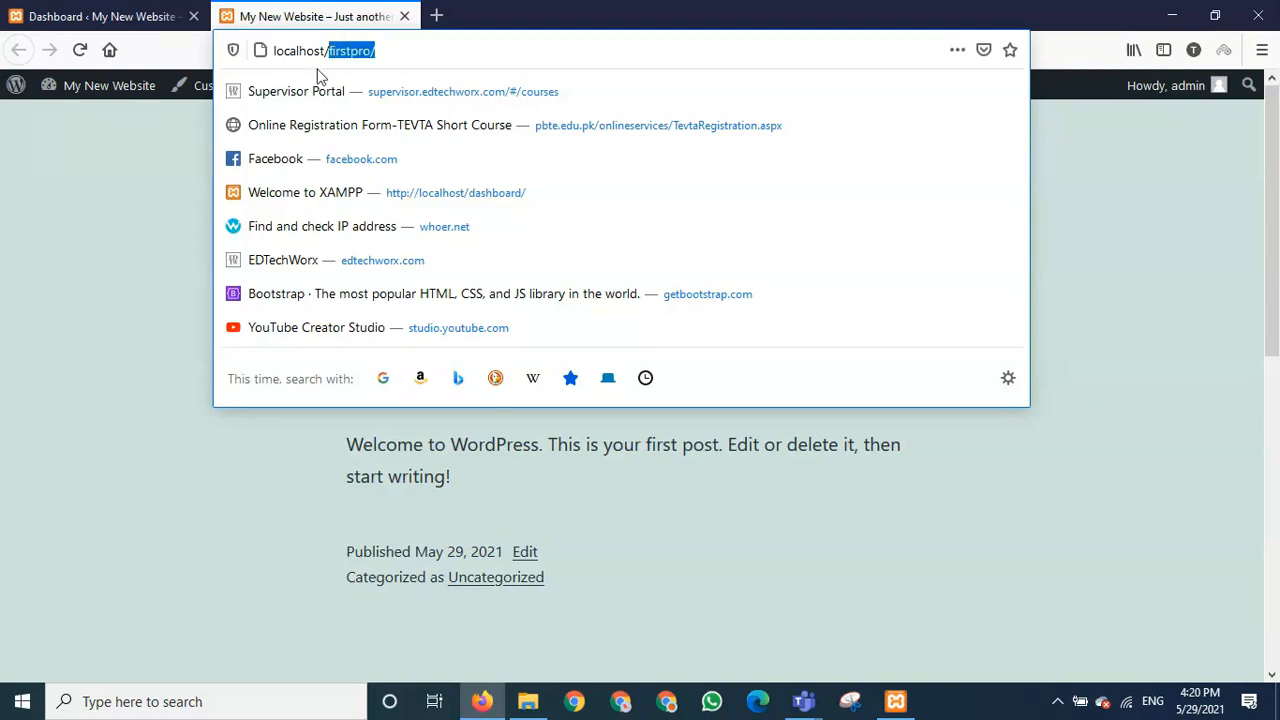
pyautogui.click(394, 49)
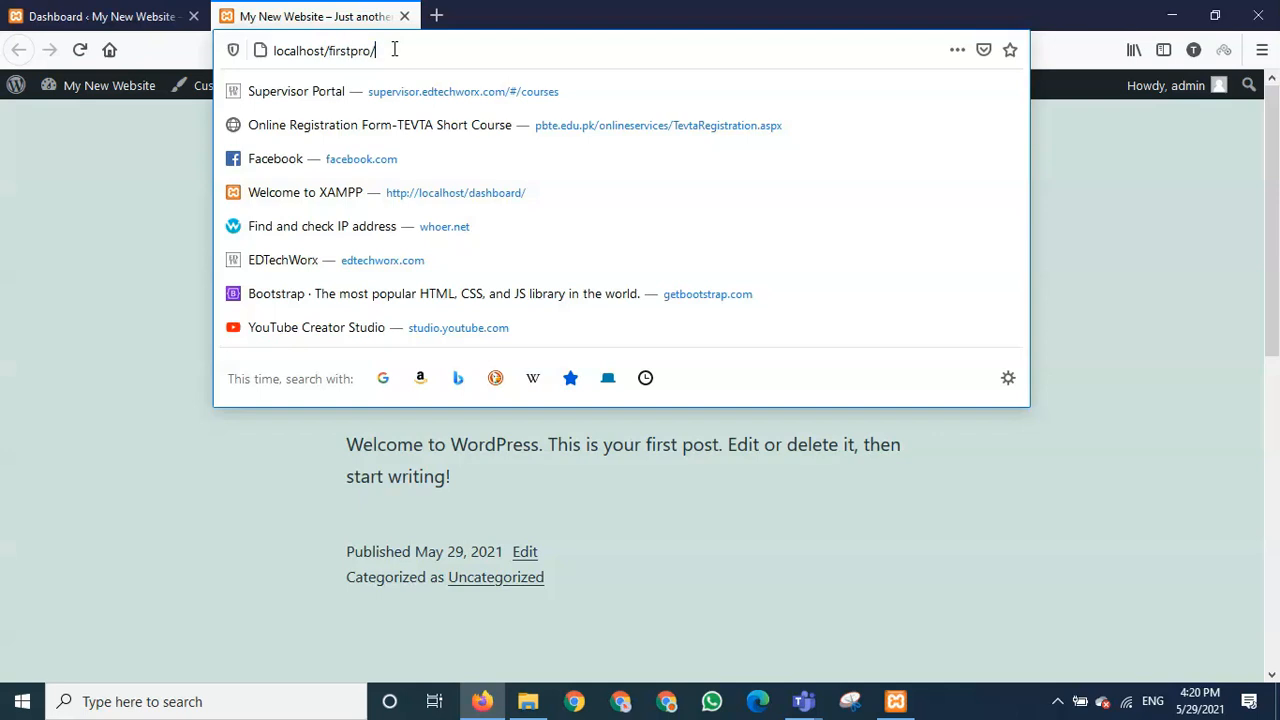
pyautogui.click(185, 147)
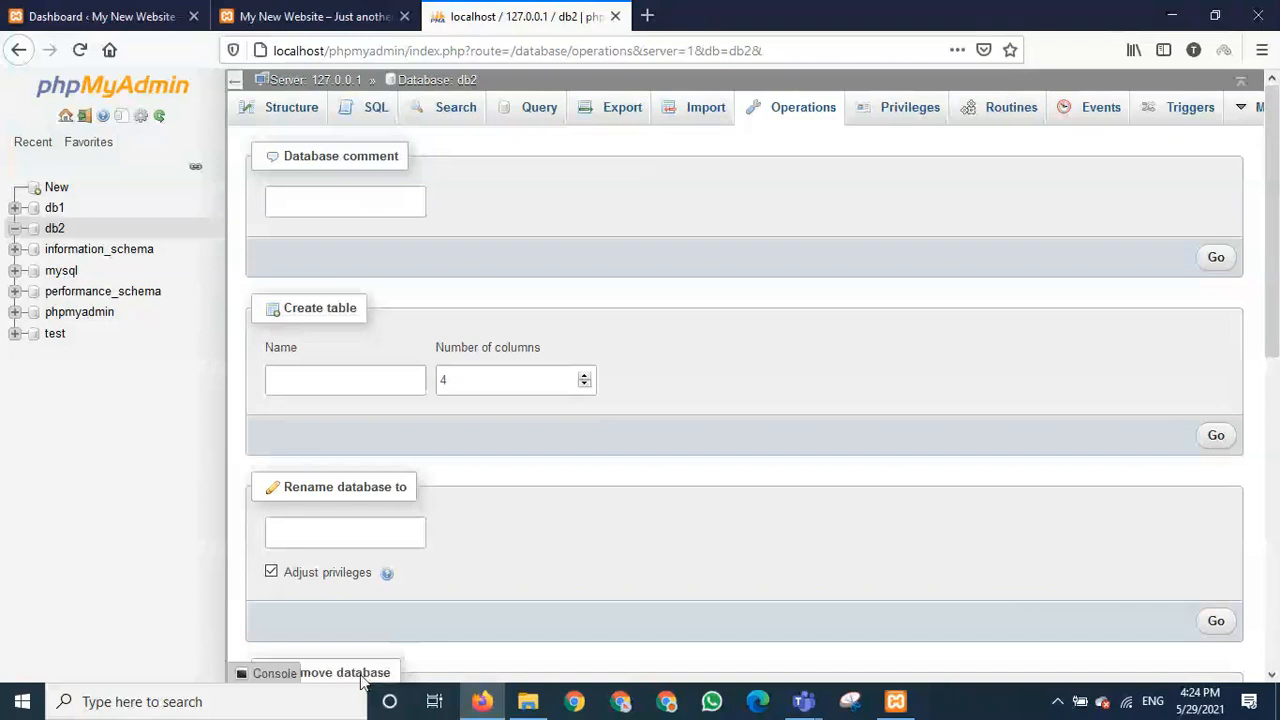
# - Drop the db2 database from its Operations tab and confirm the deletion
pyautogui.scroll(-3, 443, 535)
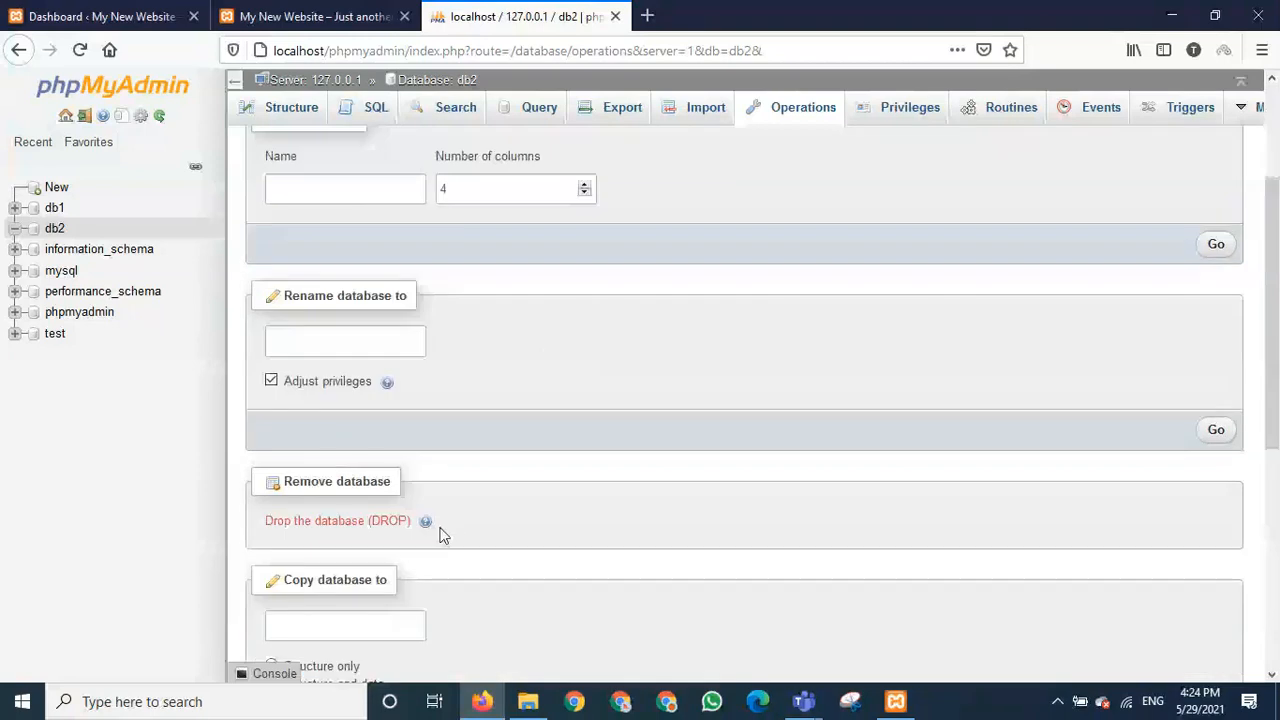
pyautogui.click(315, 521)
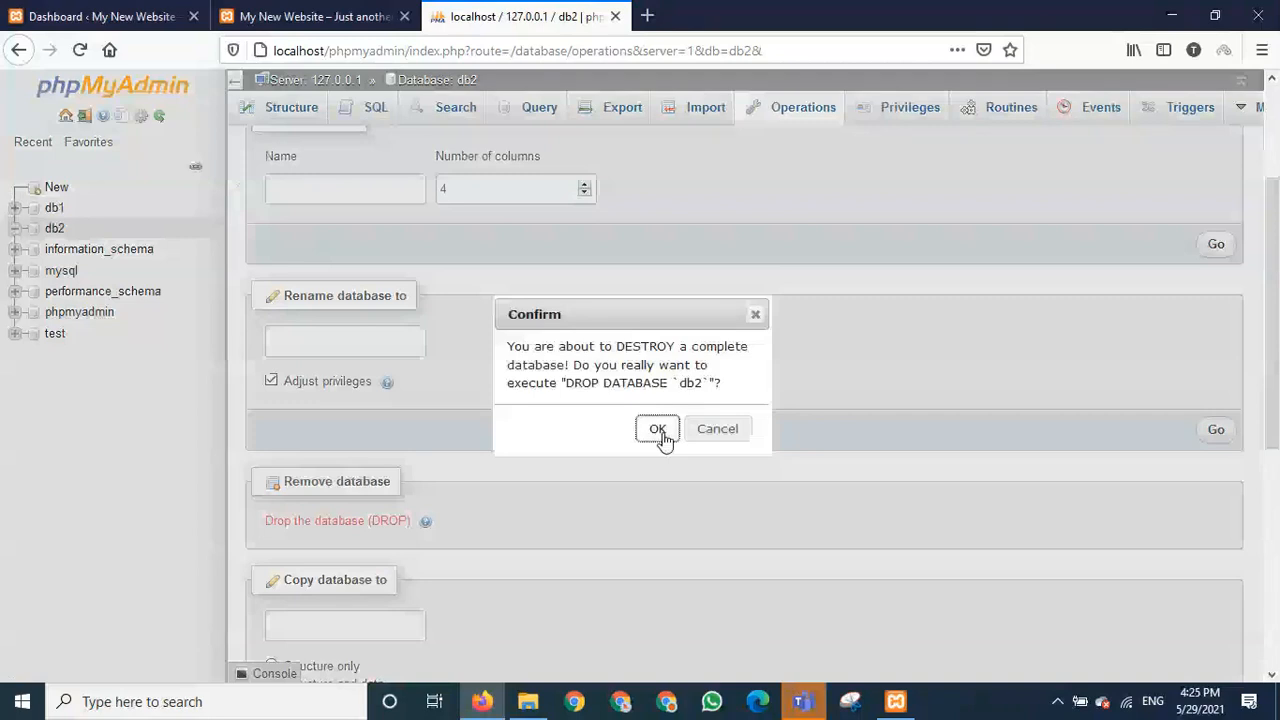
pyautogui.click(658, 430)
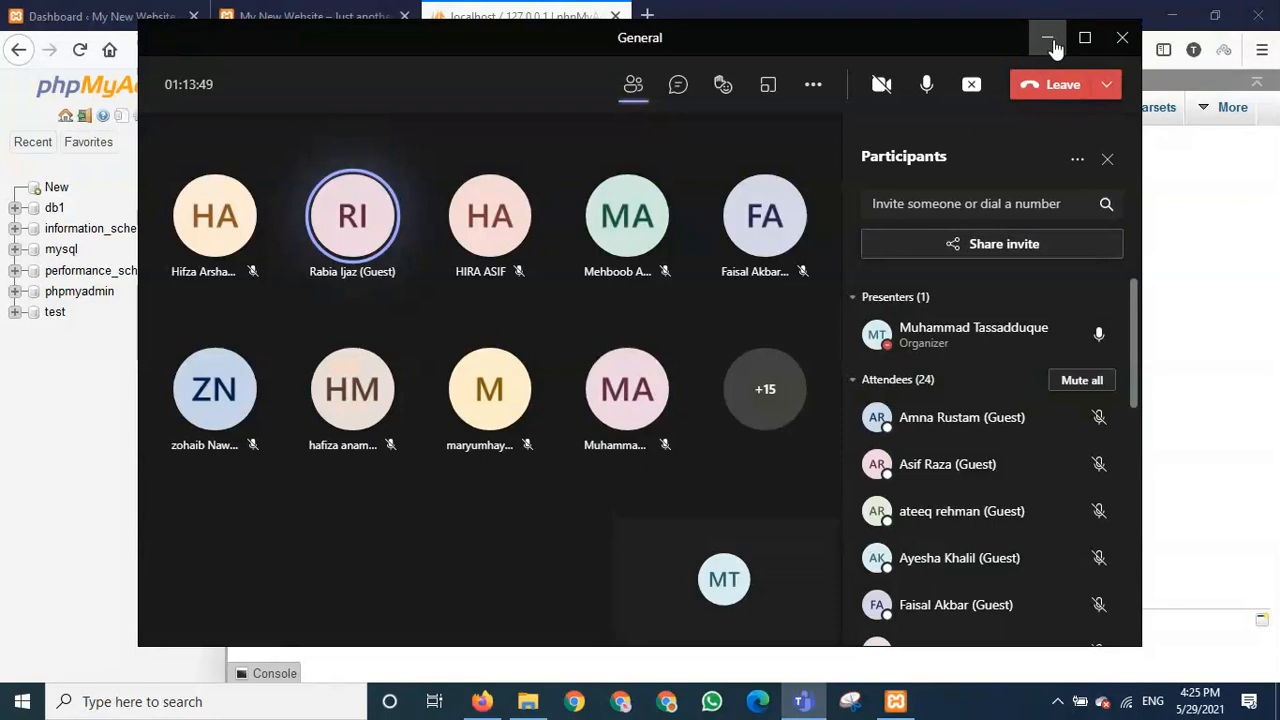
# - Minimize the Teams meeting window to reveal phpMyAdmin's list of six databases
pyautogui.click(1049, 40)
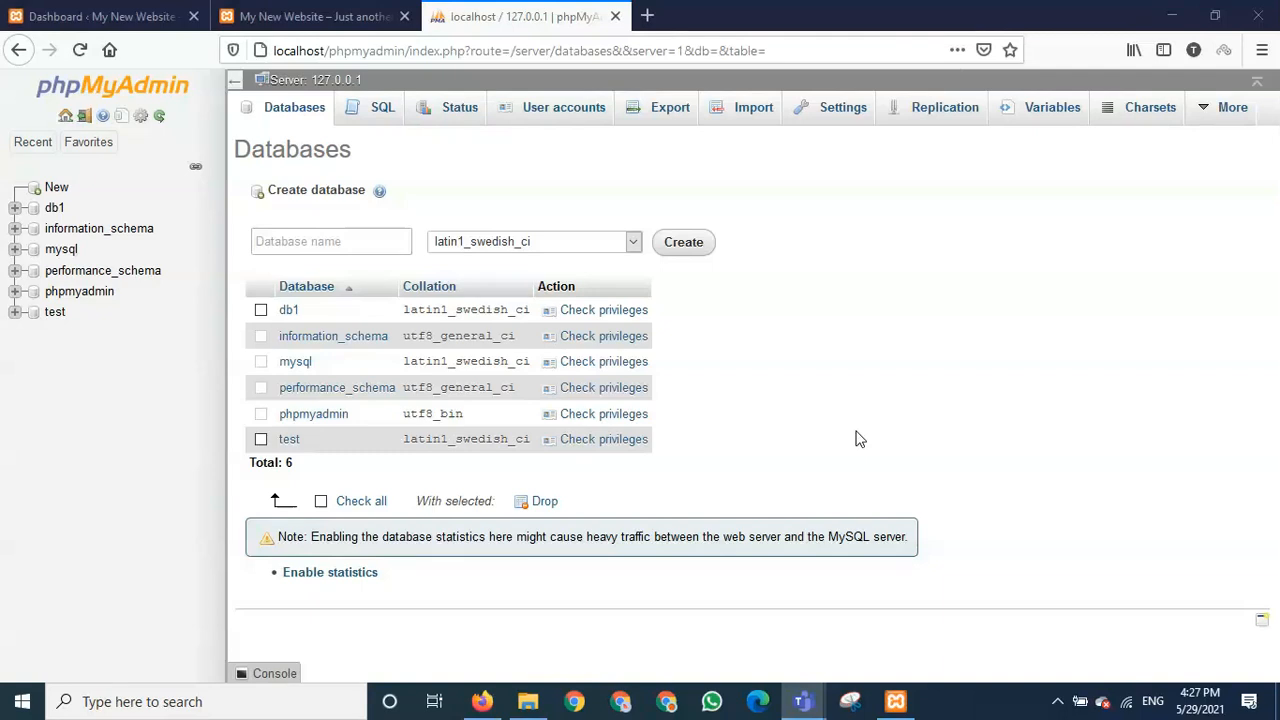
# - After checking htdocs, open a new Firefox tab with localhost/firstpro/ entered, then return to phpMyAdmin
pyautogui.click(535, 698)
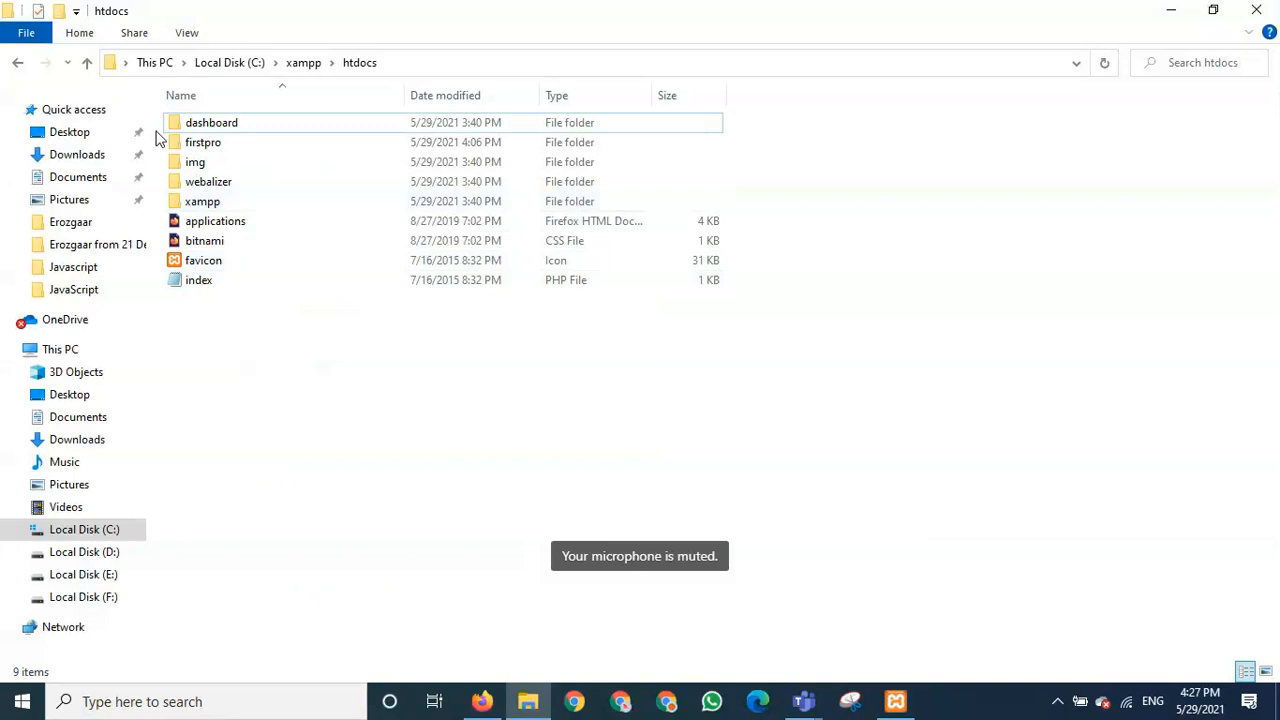
pyautogui.click(476, 705)
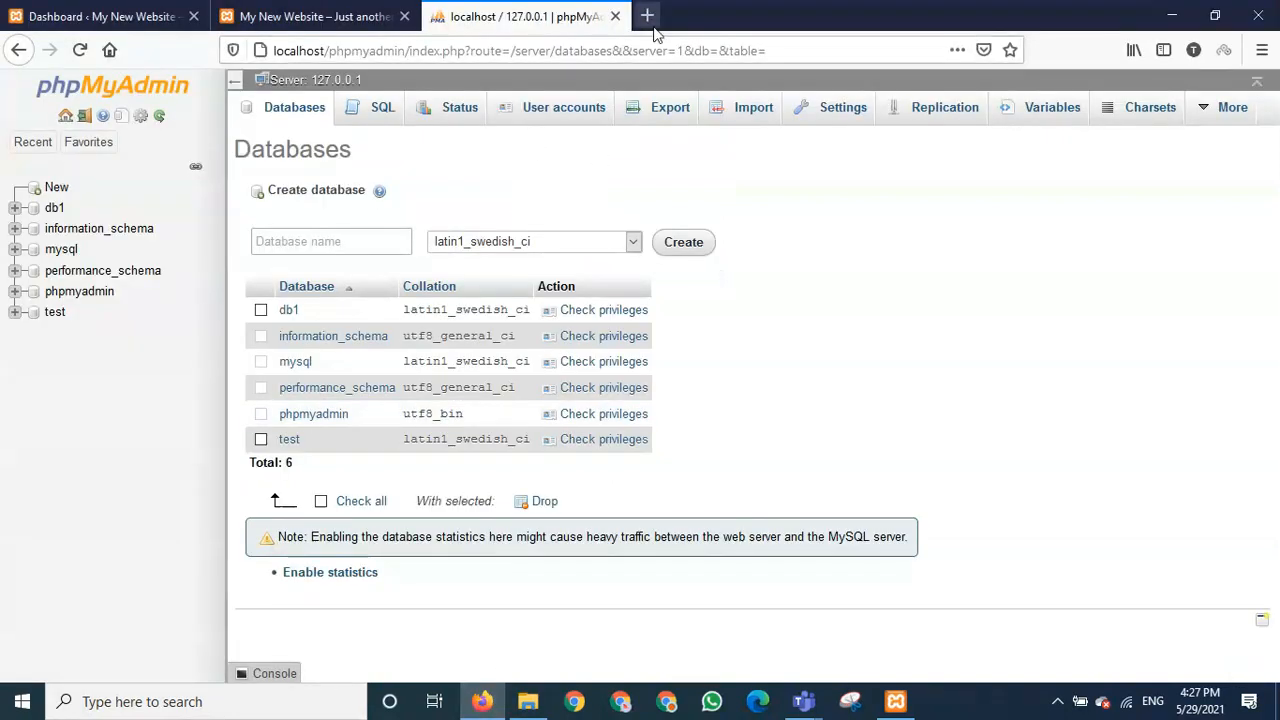
pyautogui.click(647, 16)
pyautogui.write('localhost/')
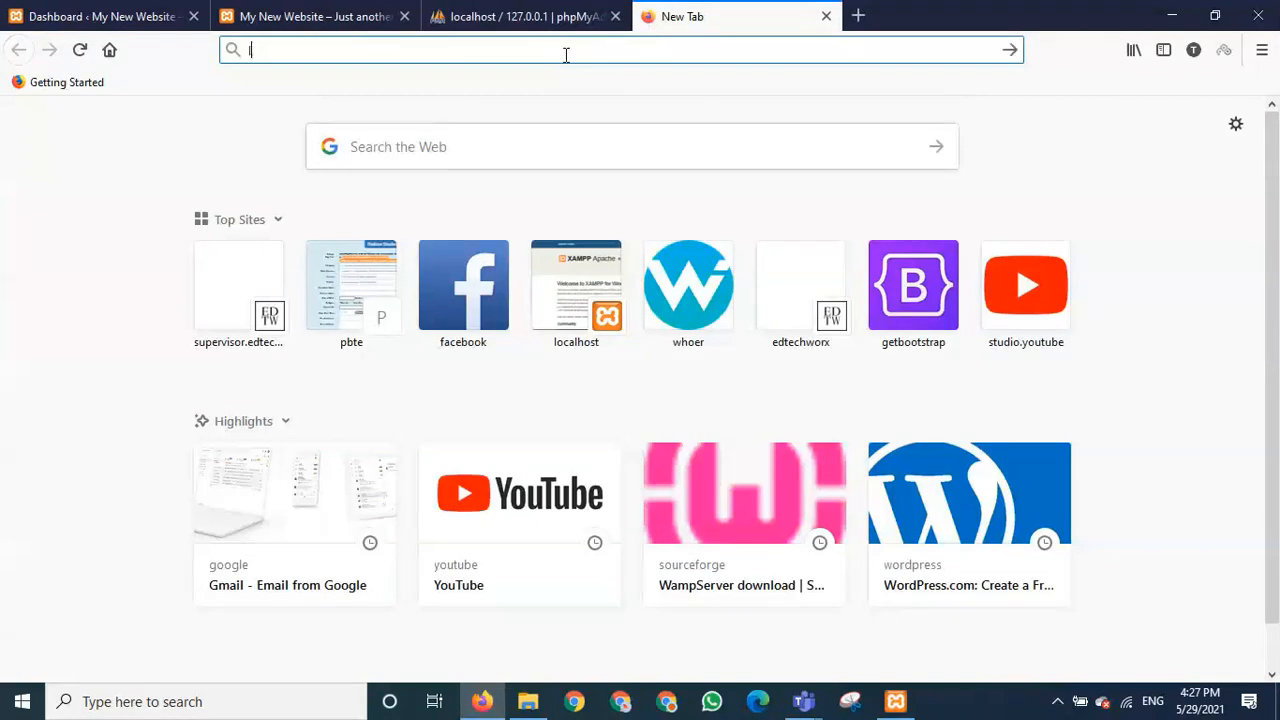
pyautogui.write('firstpro/')
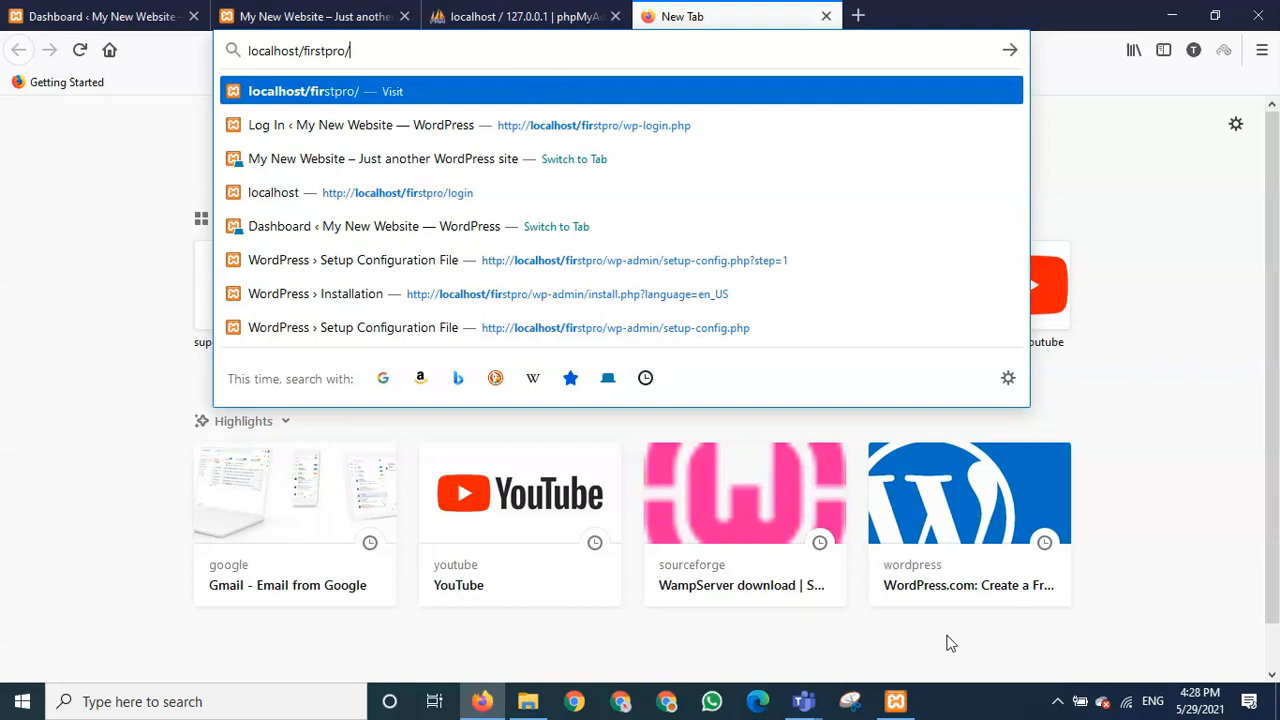
pyautogui.click(1124, 657)
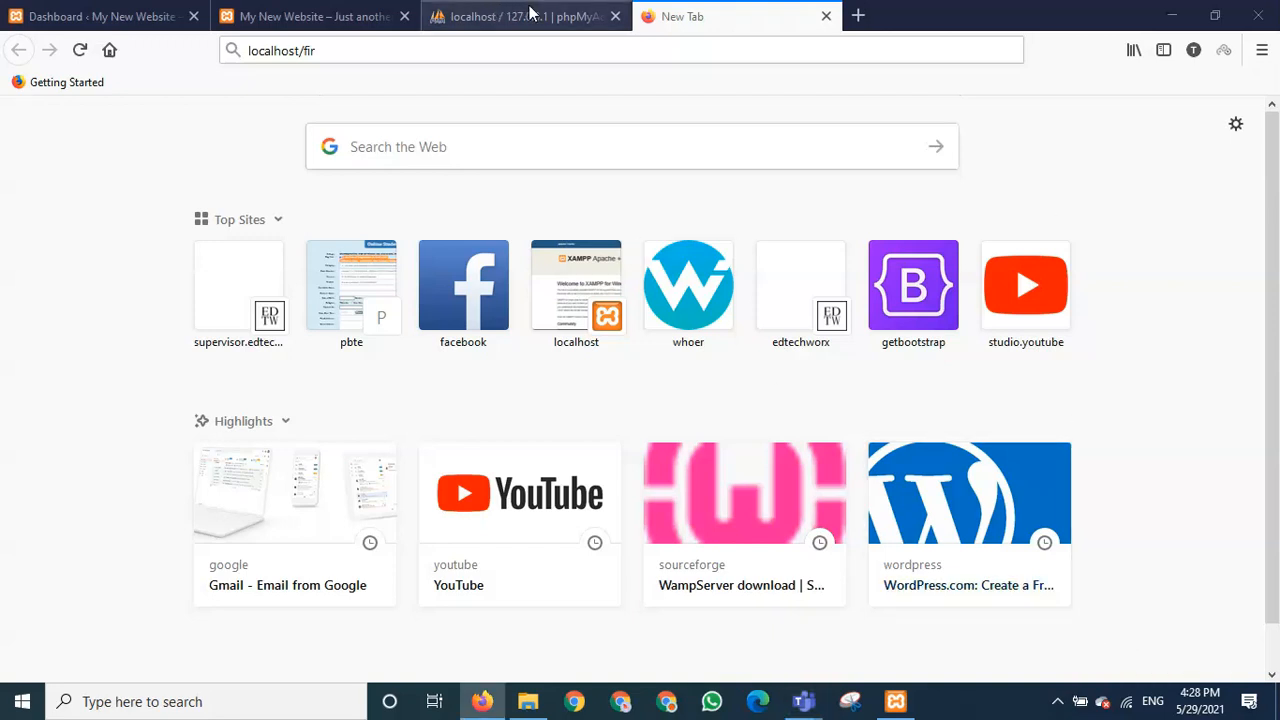
pyautogui.click(495, 12)
# - Switch to the My New Website tab showing the May 29, 2021 Hello world! post
pyautogui.click(373, 22)
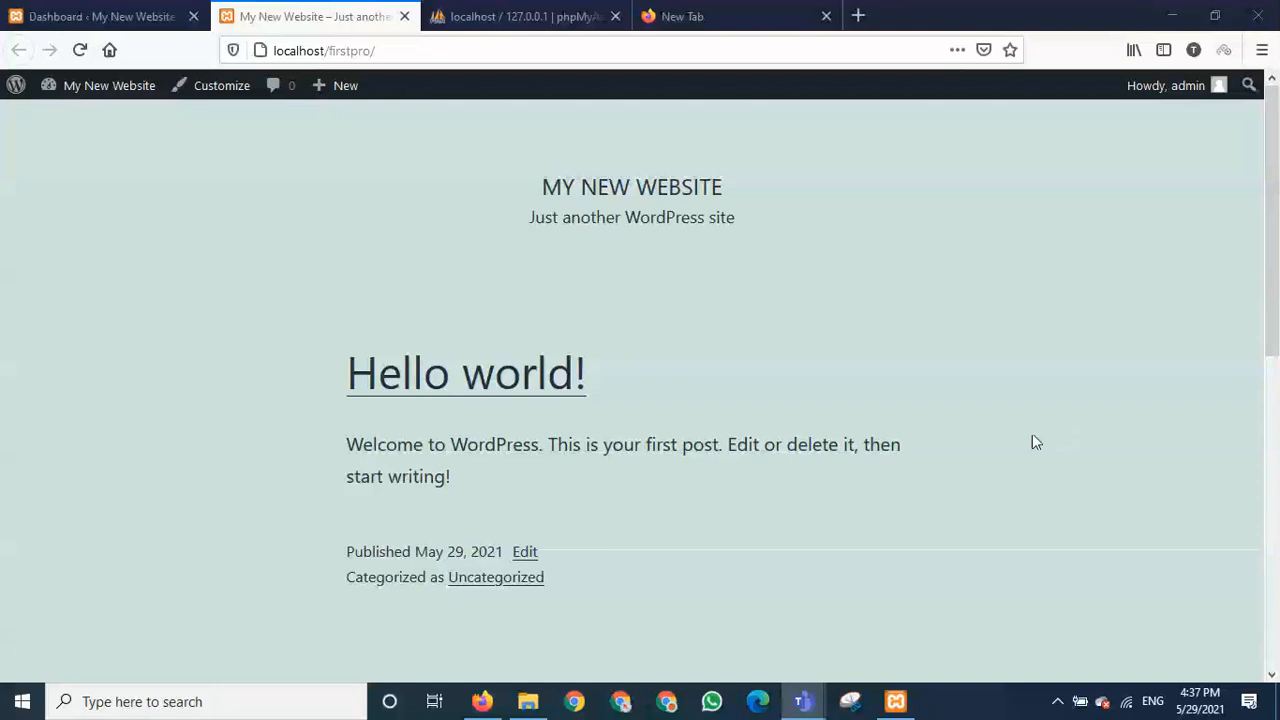
# - Bring the Teams General meeting forward and scroll its Participants list of 1 presenter, 23 attendees
pyautogui.moveTo(797, 708)
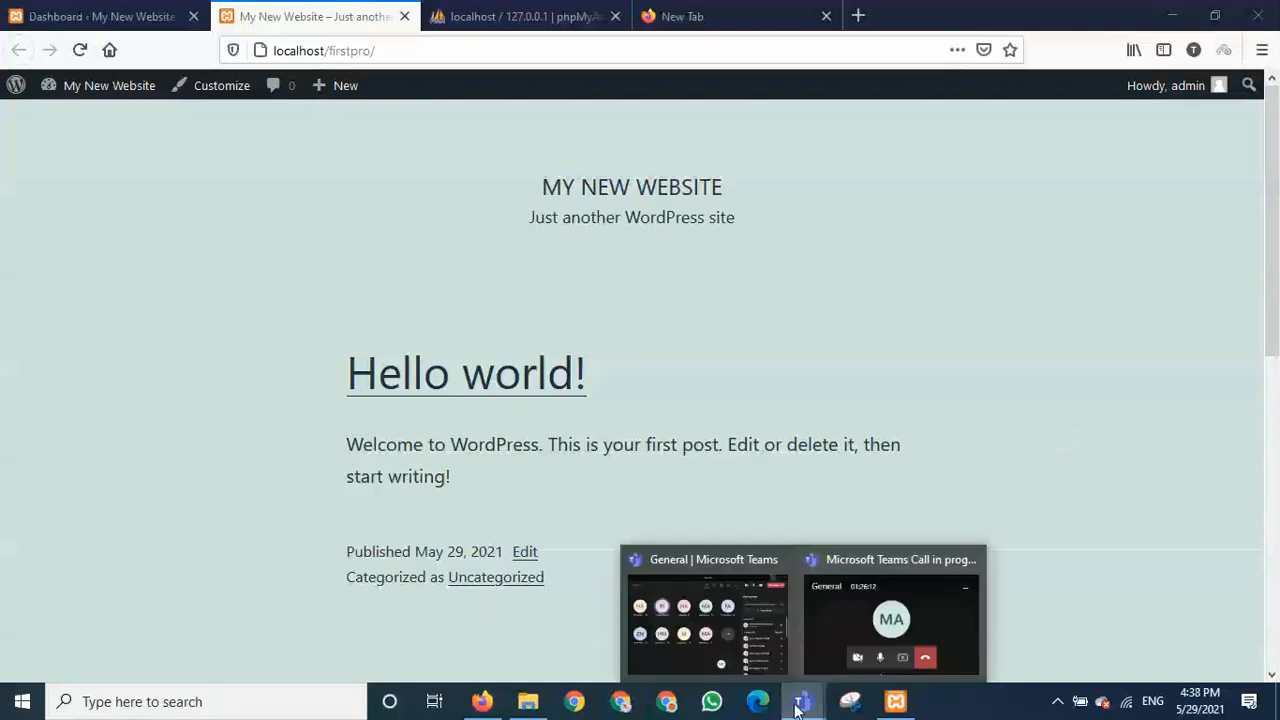
pyautogui.click(757, 654)
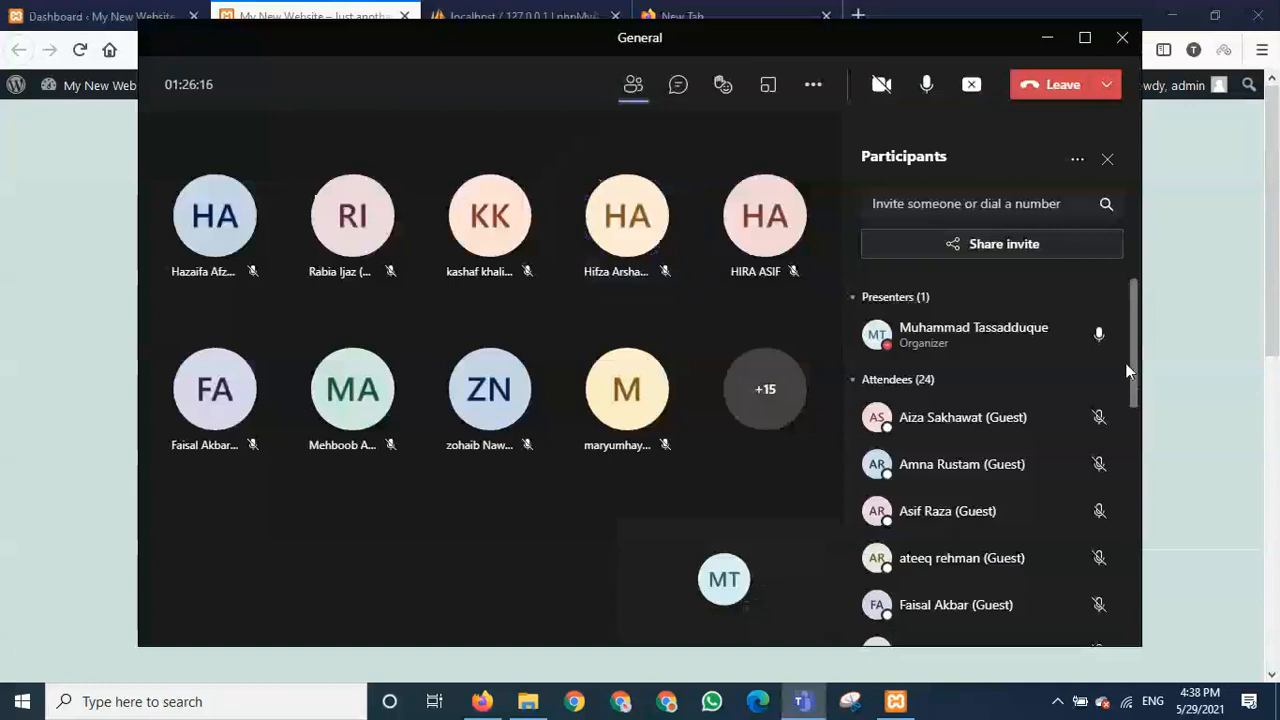
pyautogui.moveTo(1127, 371)
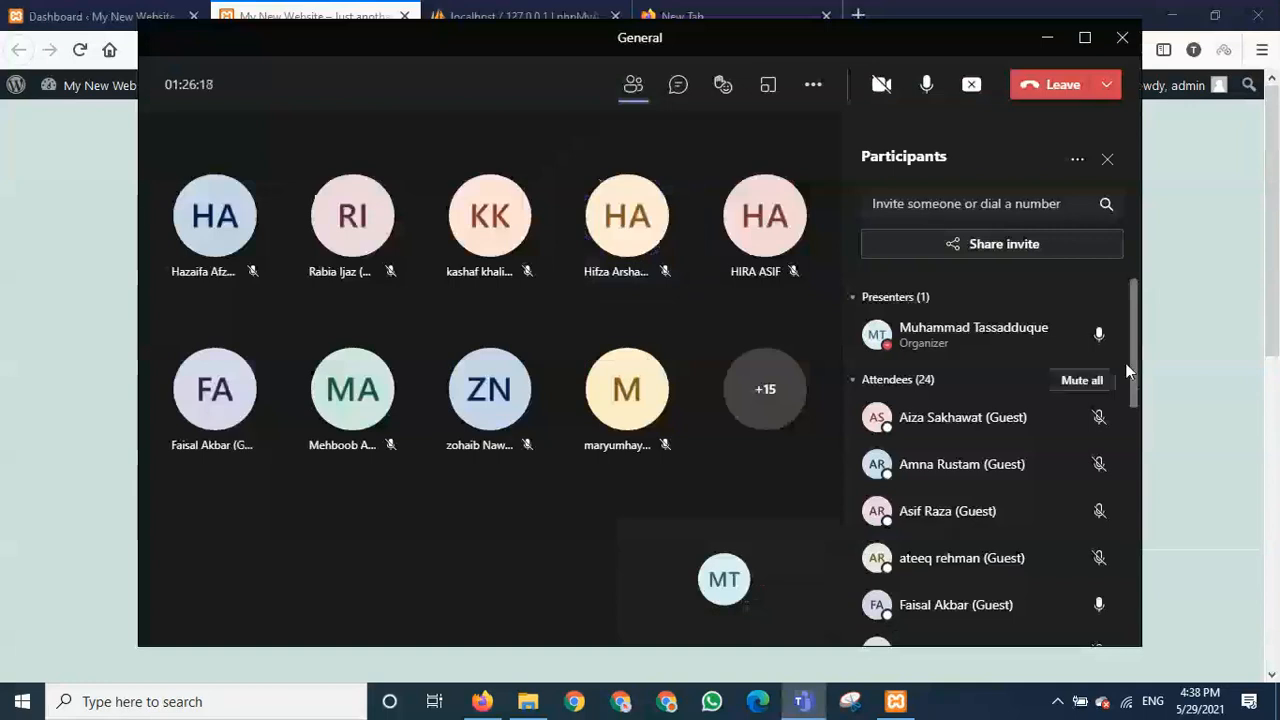
pyautogui.scroll(-1, 1137, 366)
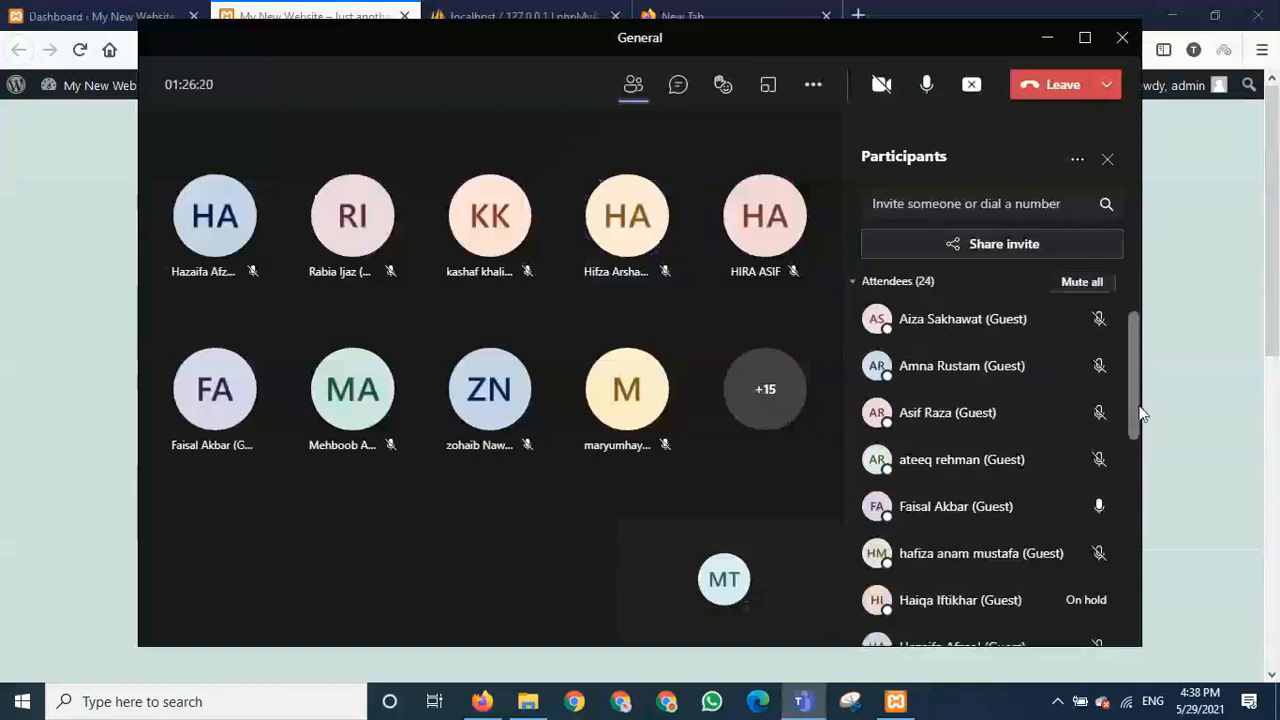
pyautogui.scroll(-1, 1140, 413)
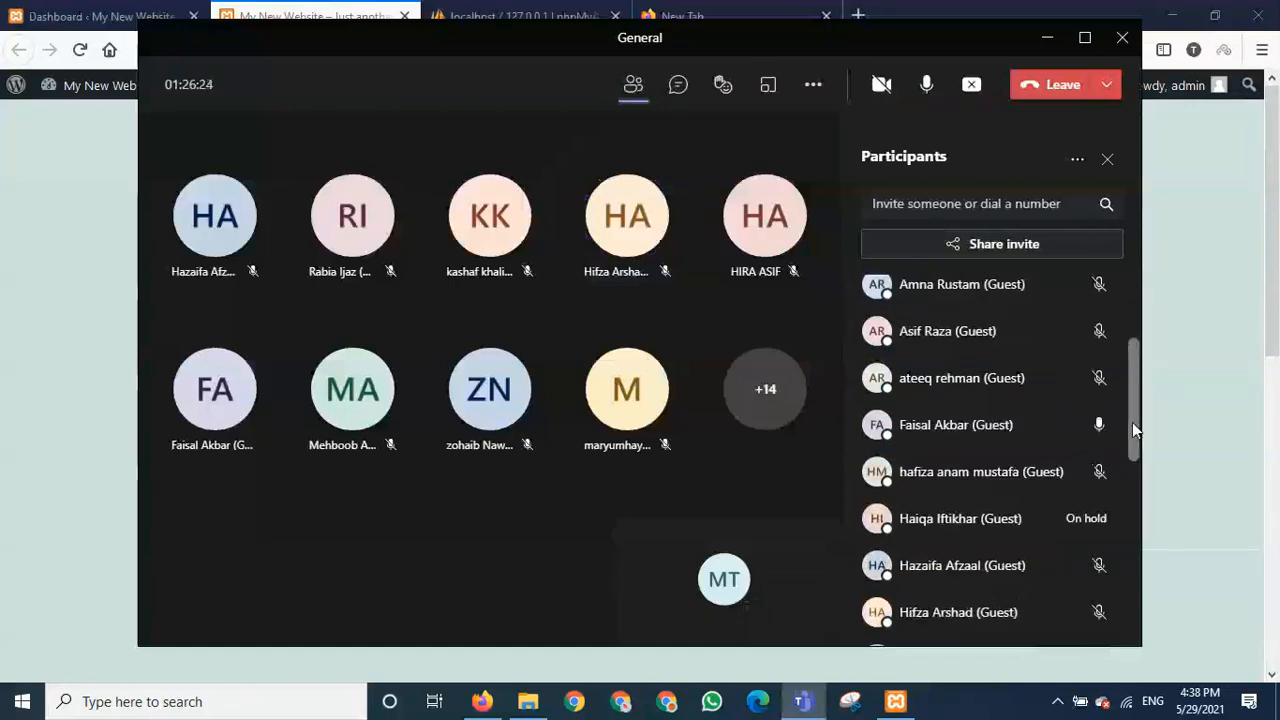
pyautogui.scroll(-1, 1132, 422)
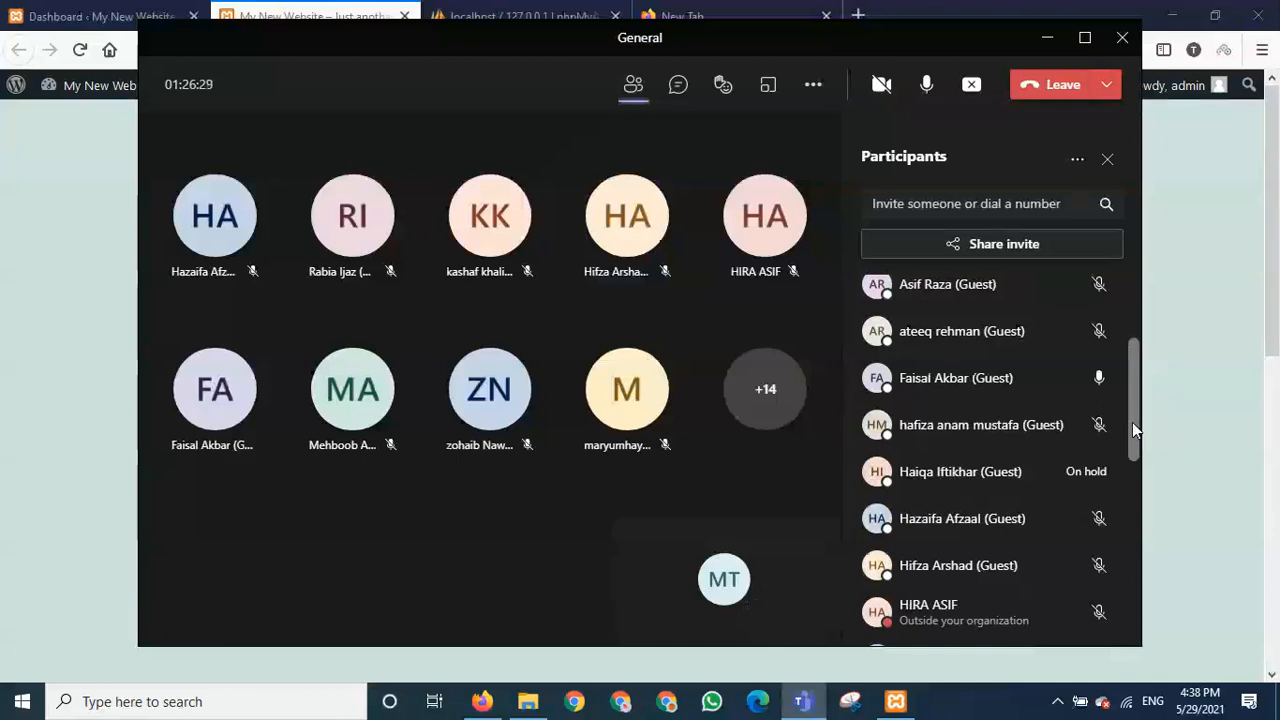
pyautogui.scroll(-3, 1131, 422)
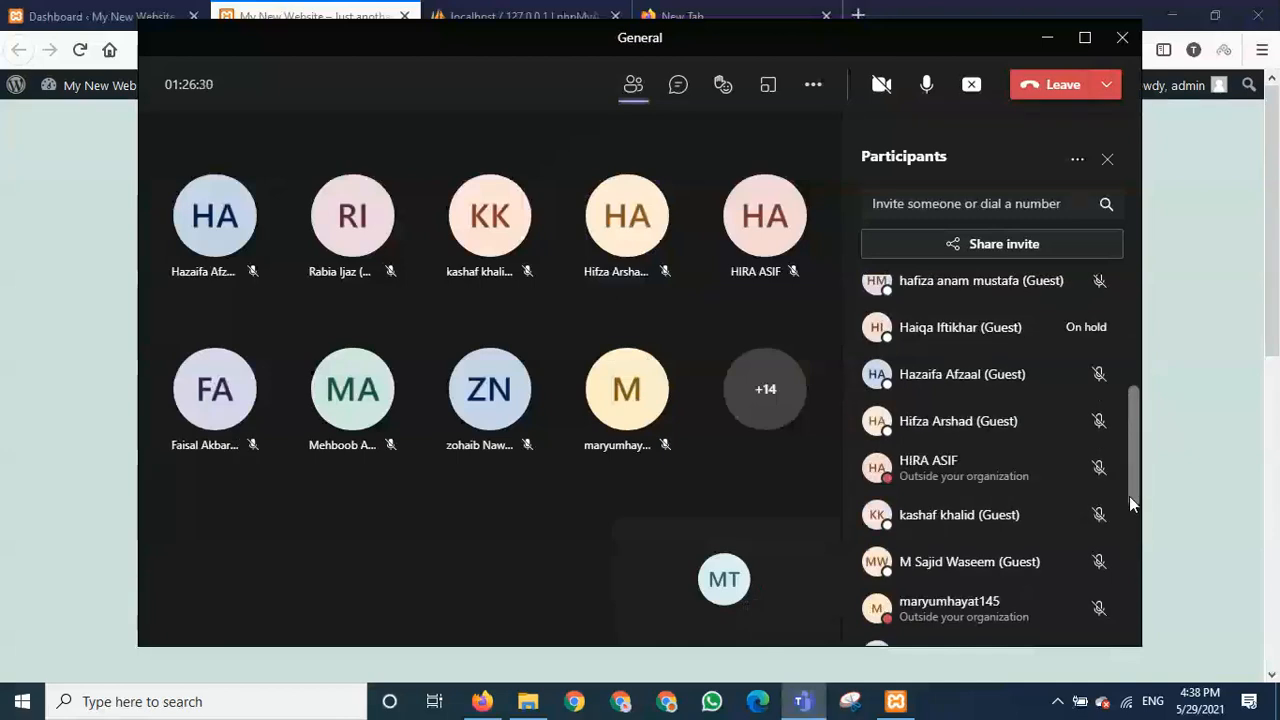
pyautogui.moveTo(1129, 496); pyautogui.dragTo(1128, 560)
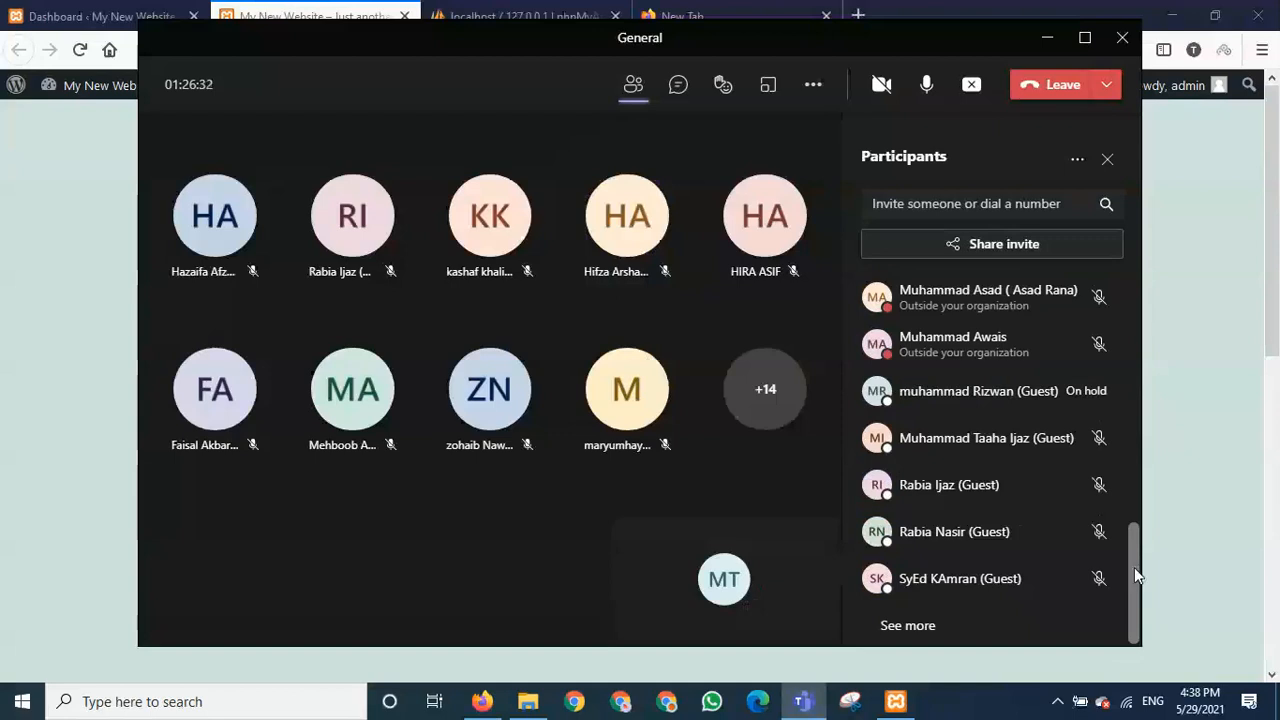
pyautogui.scroll(3, 1133, 550)
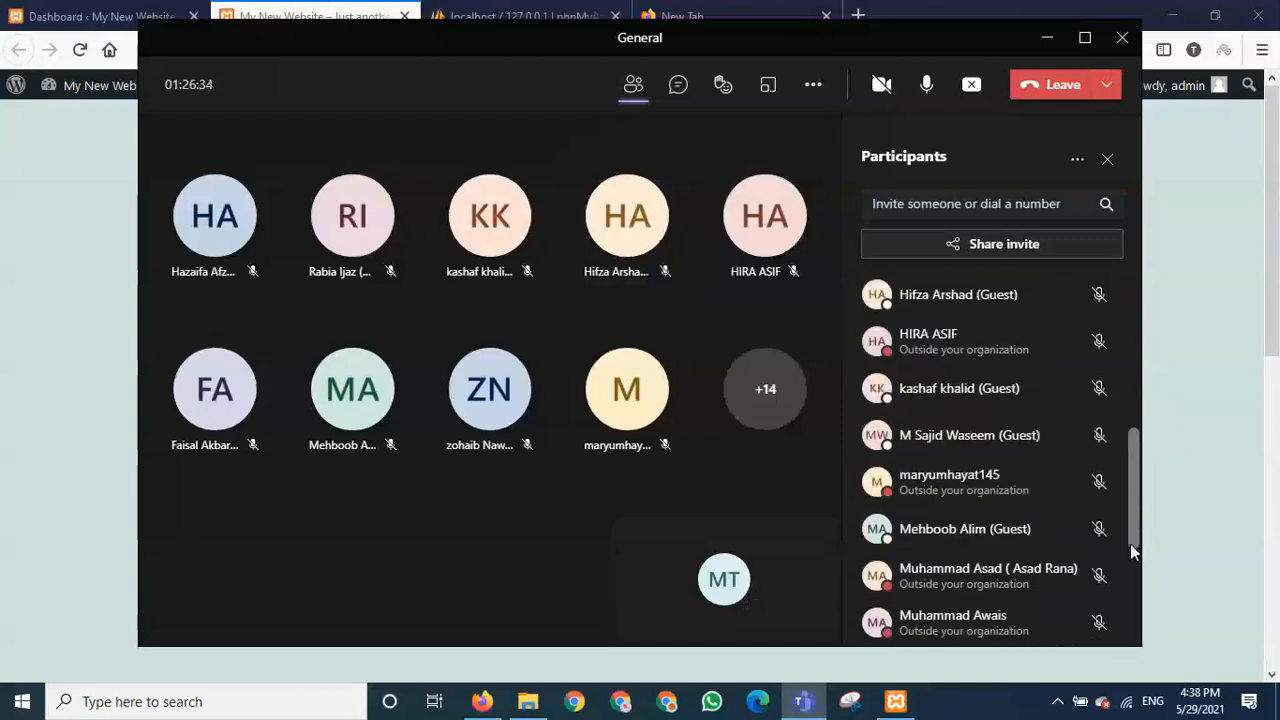
pyautogui.moveTo(1131, 549); pyautogui.dragTo(1134, 257)
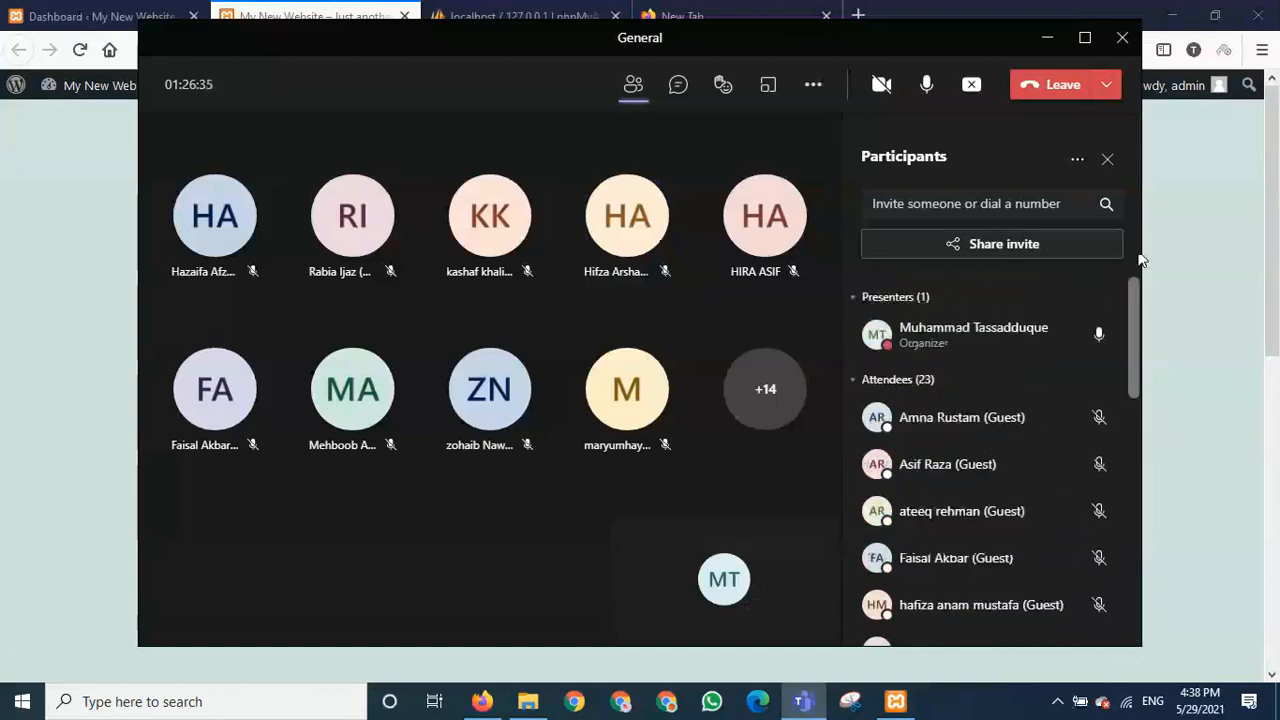
# - Hide the meeting, then close the blank and phpMyAdmin tabs, keeping Dashboard and front page
pyautogui.click(1045, 45)
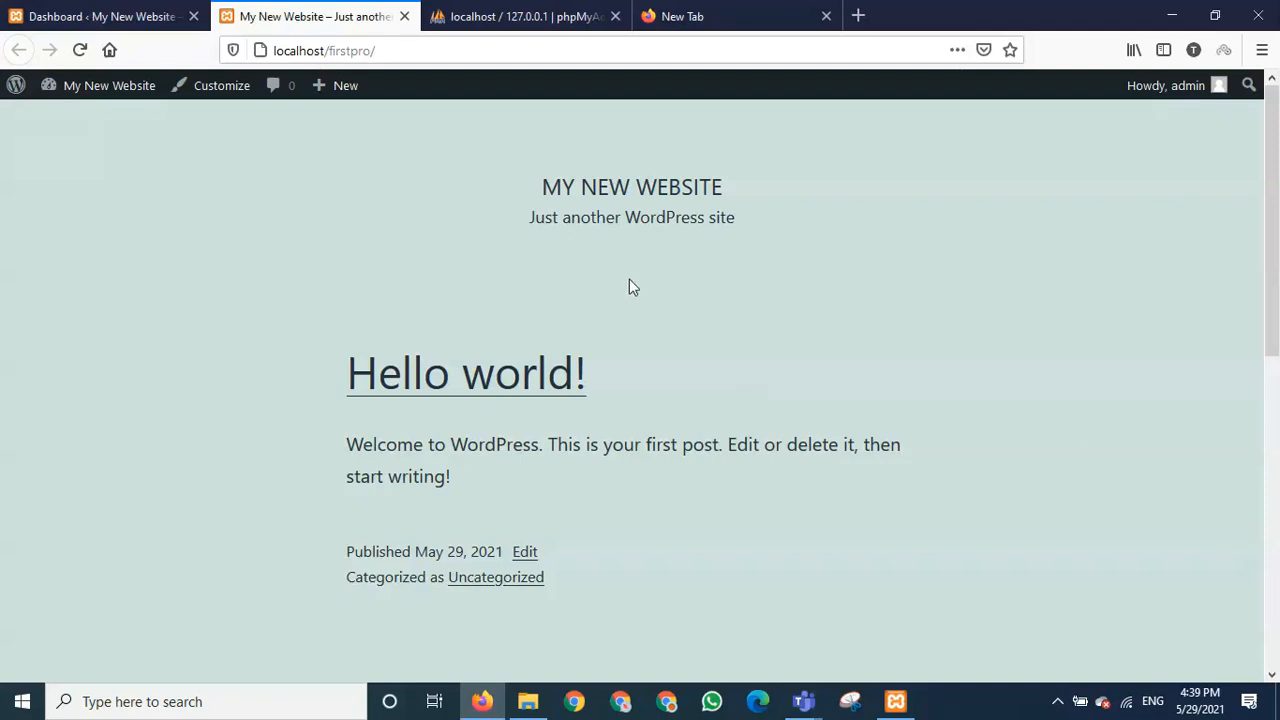
pyautogui.click(140, 16)
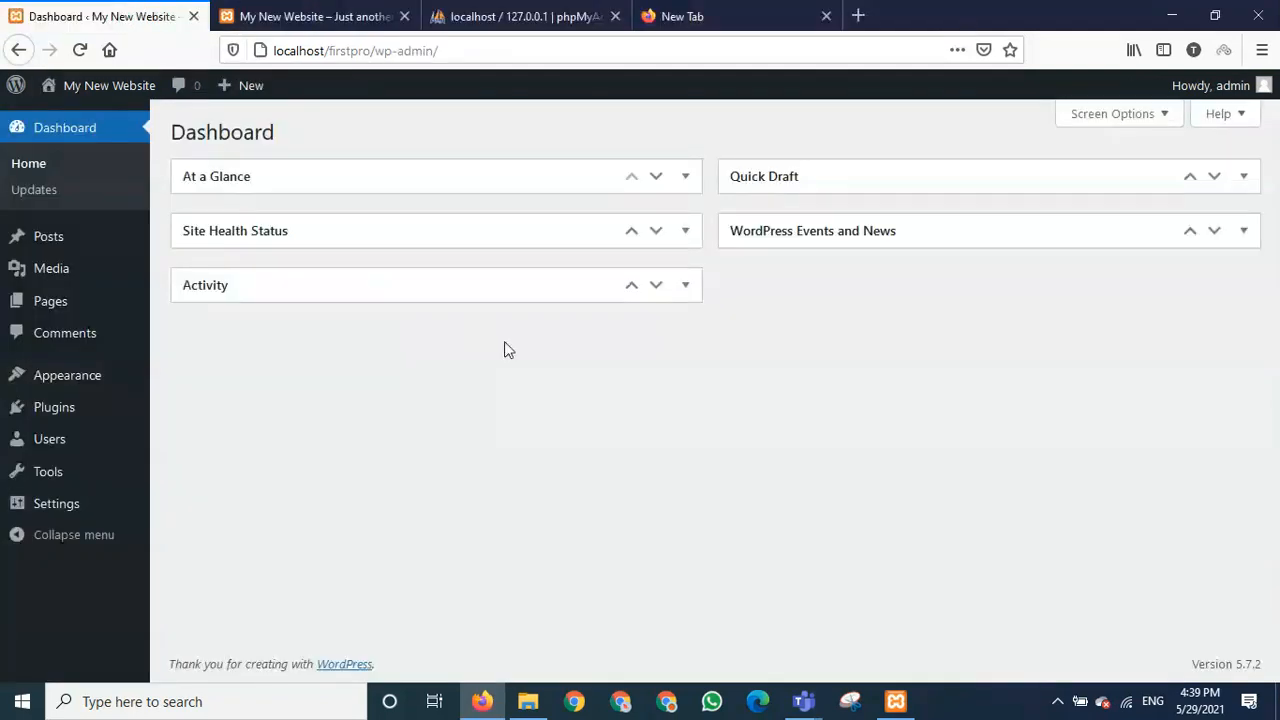
pyautogui.click(825, 17)
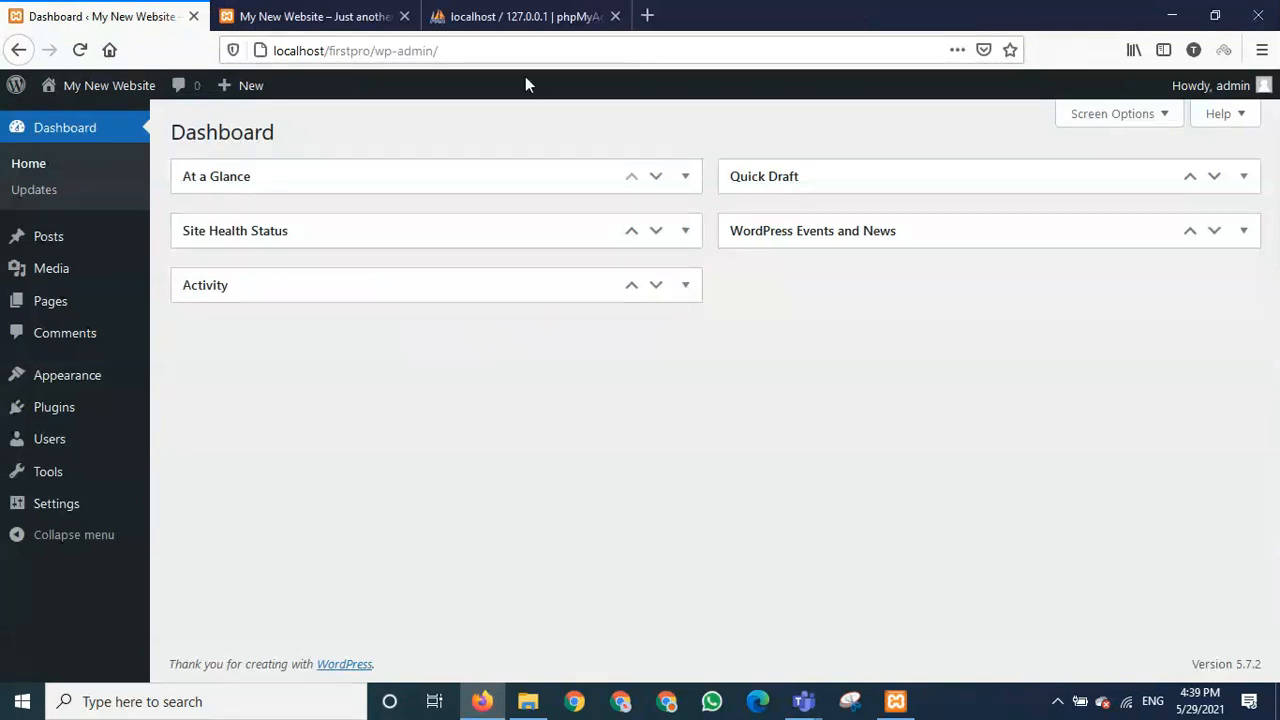
pyautogui.click(537, 17)
pyautogui.click(615, 16)
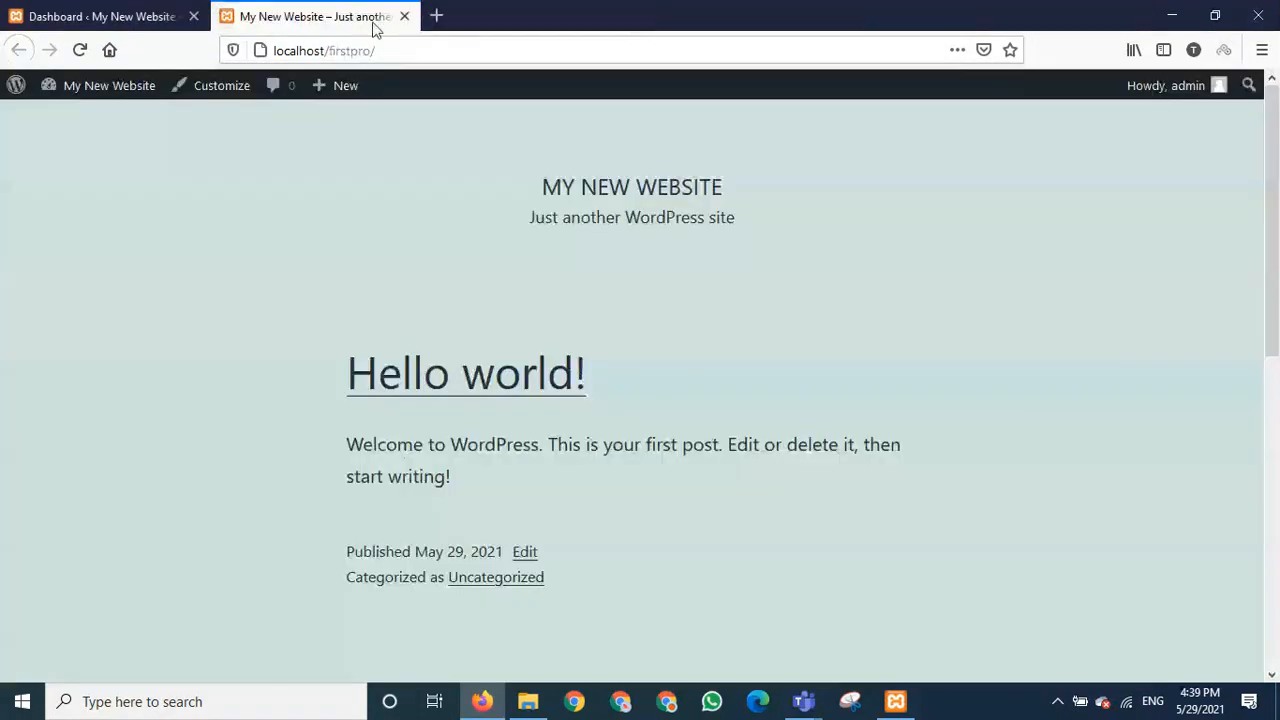
pyautogui.click(106, 18)
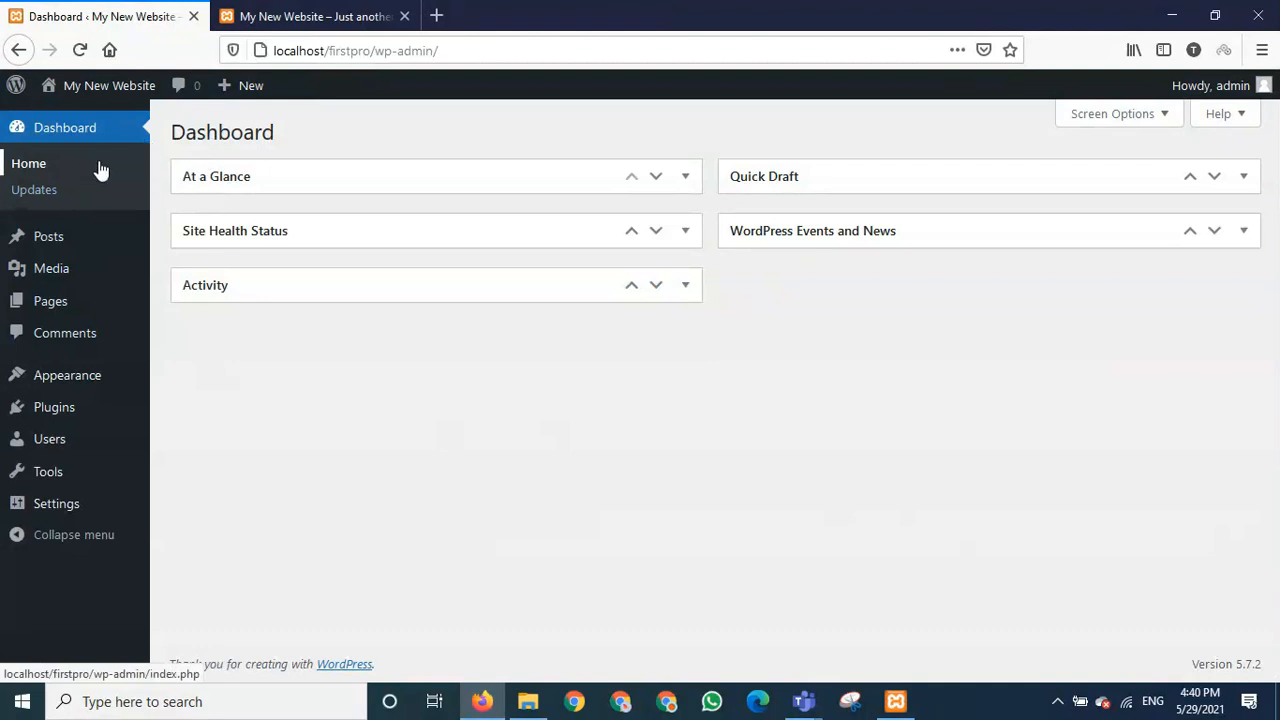
pyautogui.moveTo(110, 314)
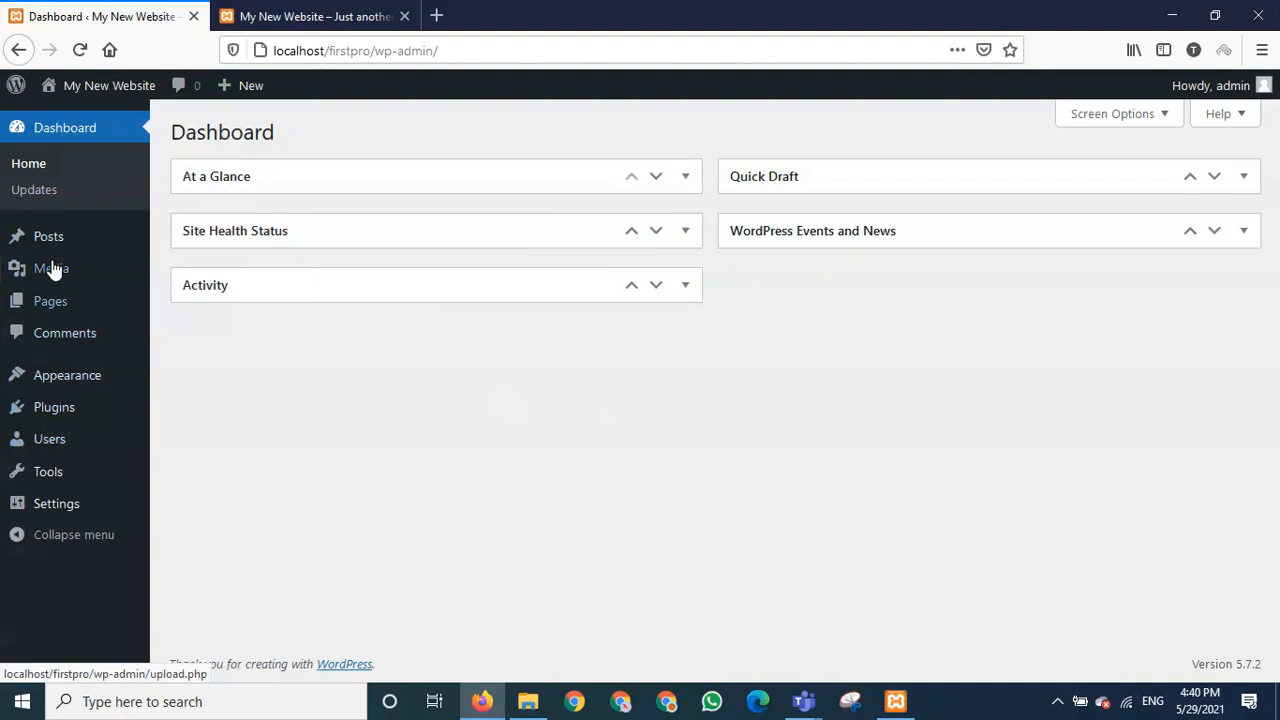
pyautogui.moveTo(60, 242)
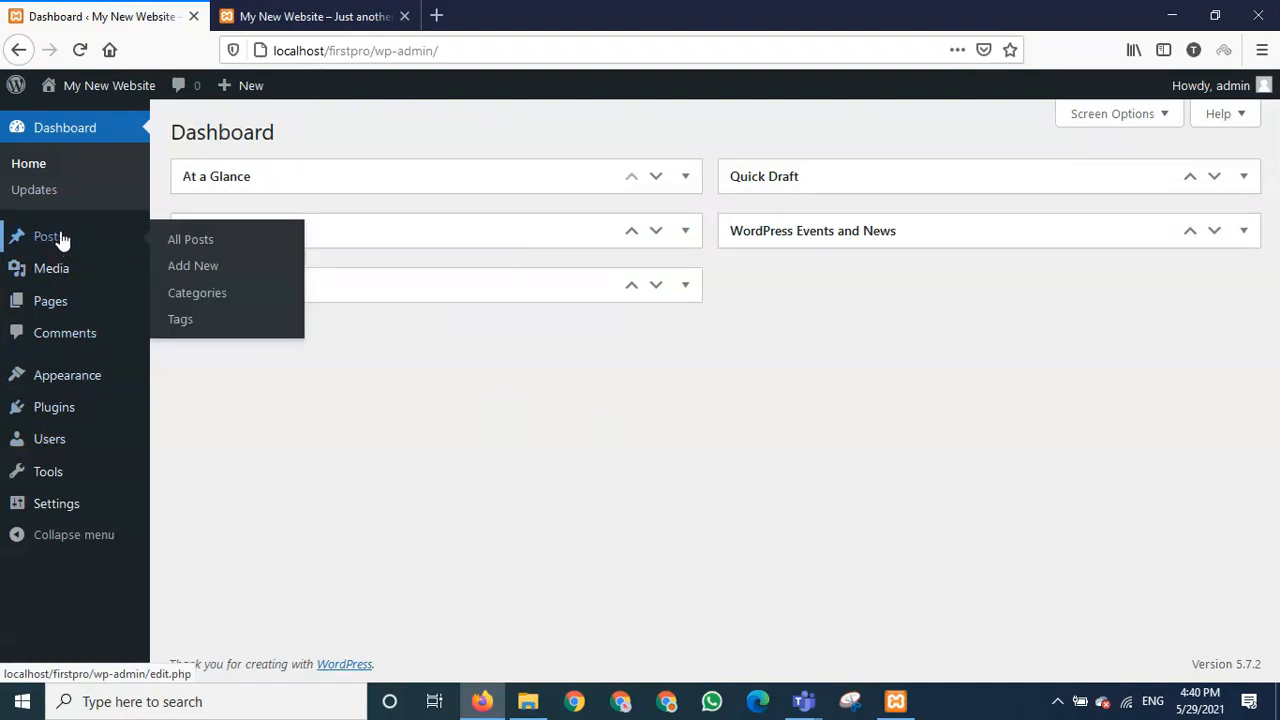
pyautogui.moveTo(56, 420)
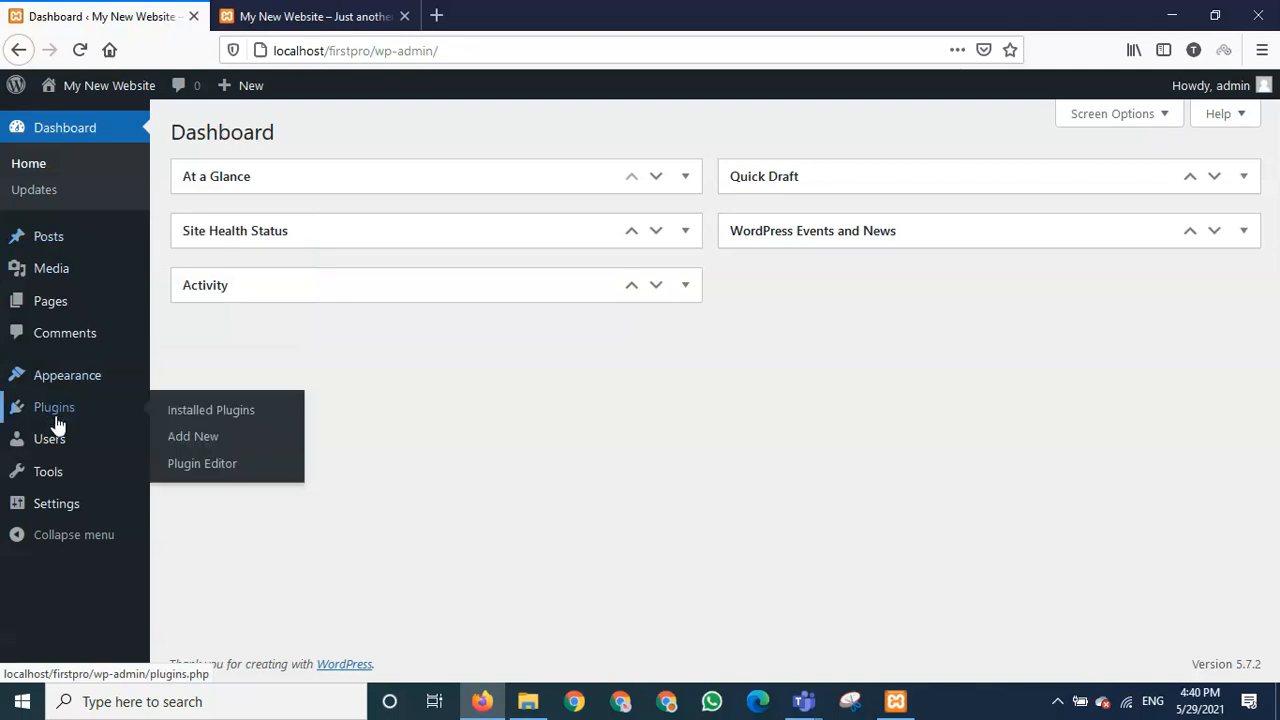
pyautogui.moveTo(92, 389)
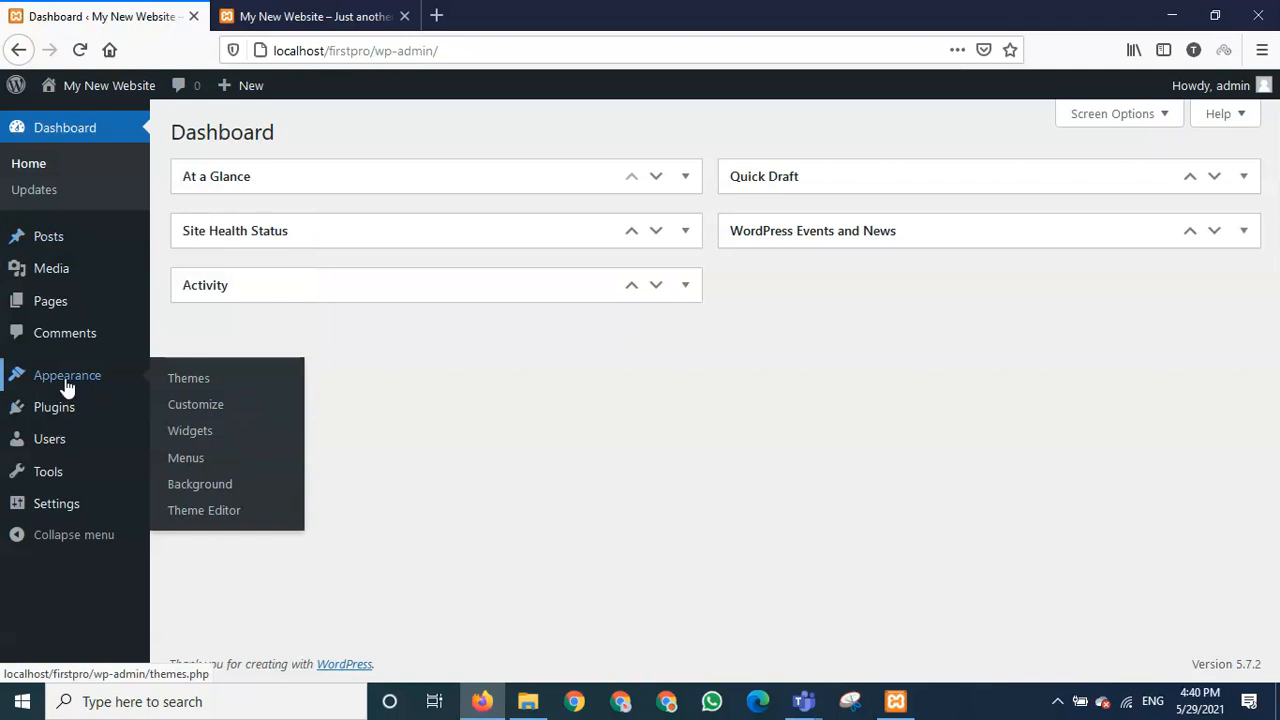
# - Go to Appearance > Themes, listing Twenty Twenty-One (active), Twenty Nineteen and Twenty Twenty
pyautogui.click(190, 381)
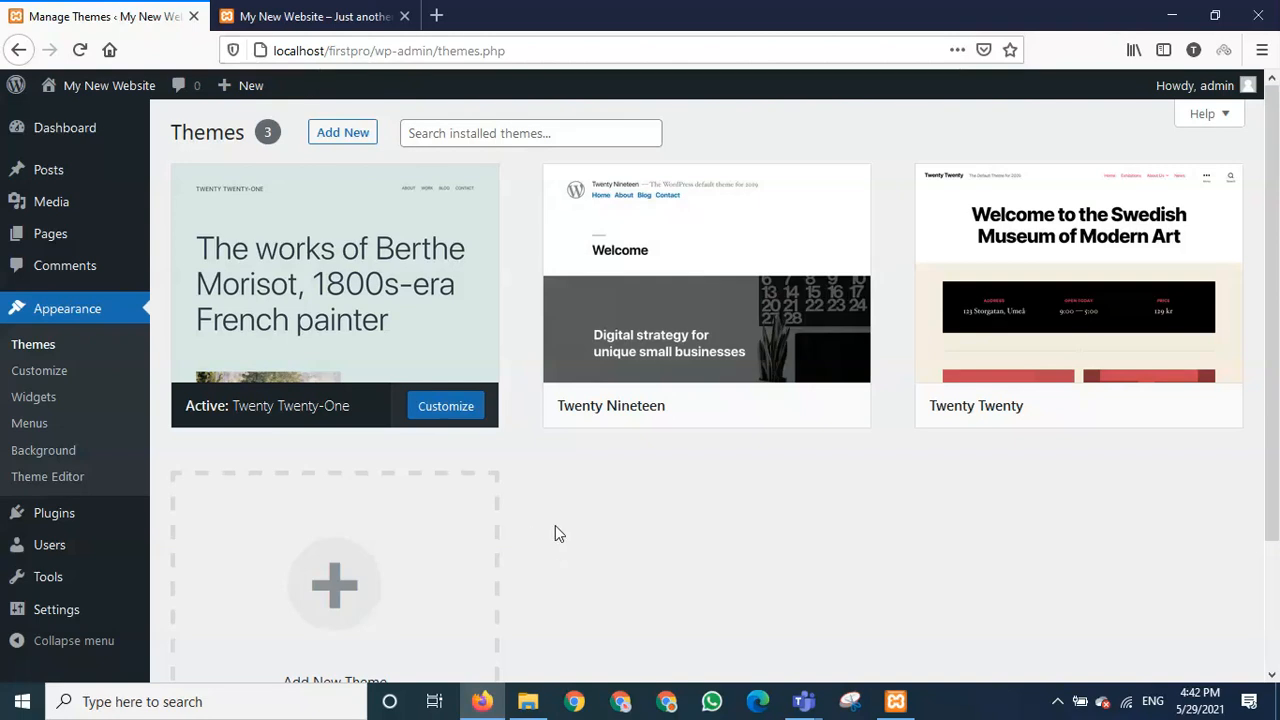
# - Switch with Ctrl+Tab to the front-end tab and scroll to the footer and back up
pyautogui.hotkey('ctrl', 'Tab')
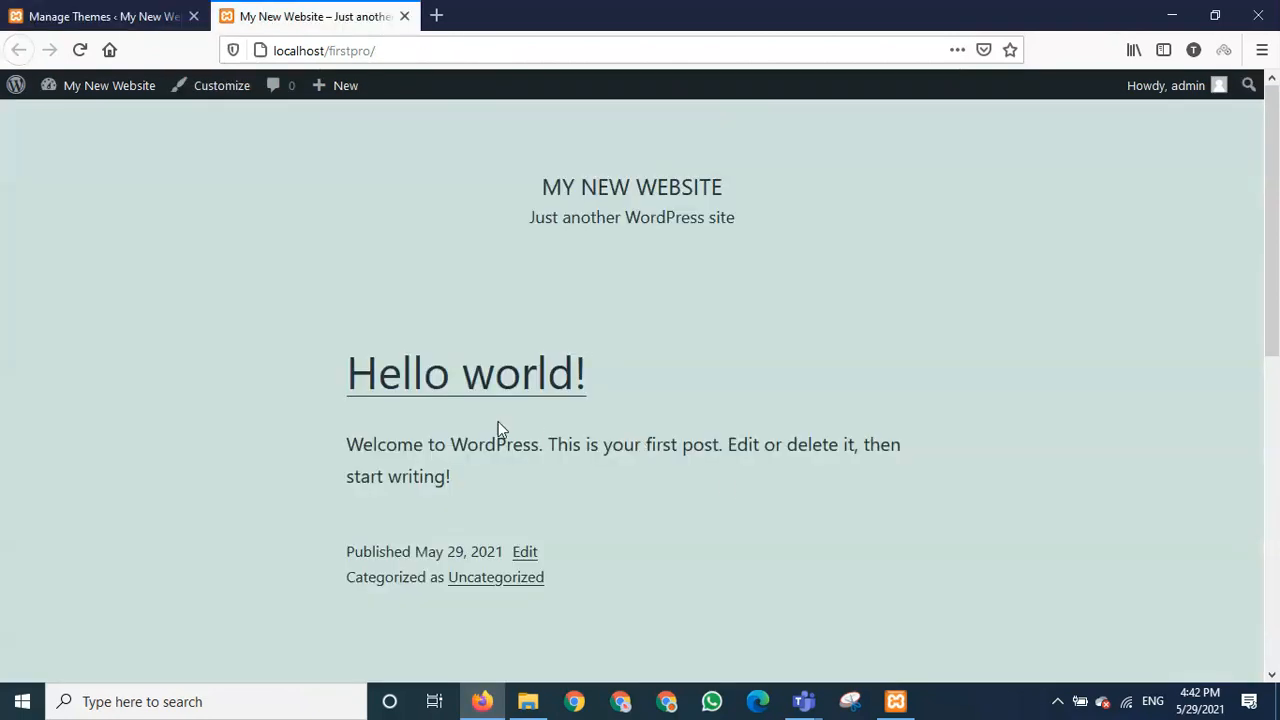
pyautogui.scroll(-6, 712, 477)
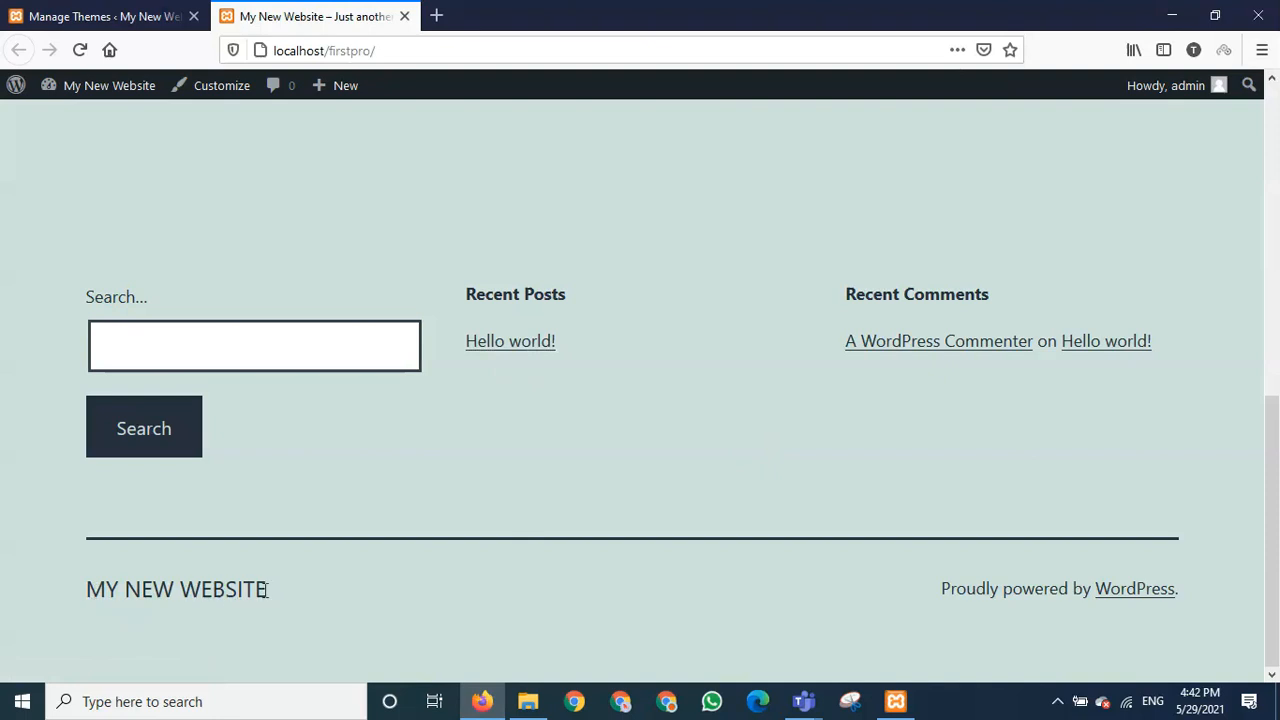
pyautogui.scroll(7, 629, 590)
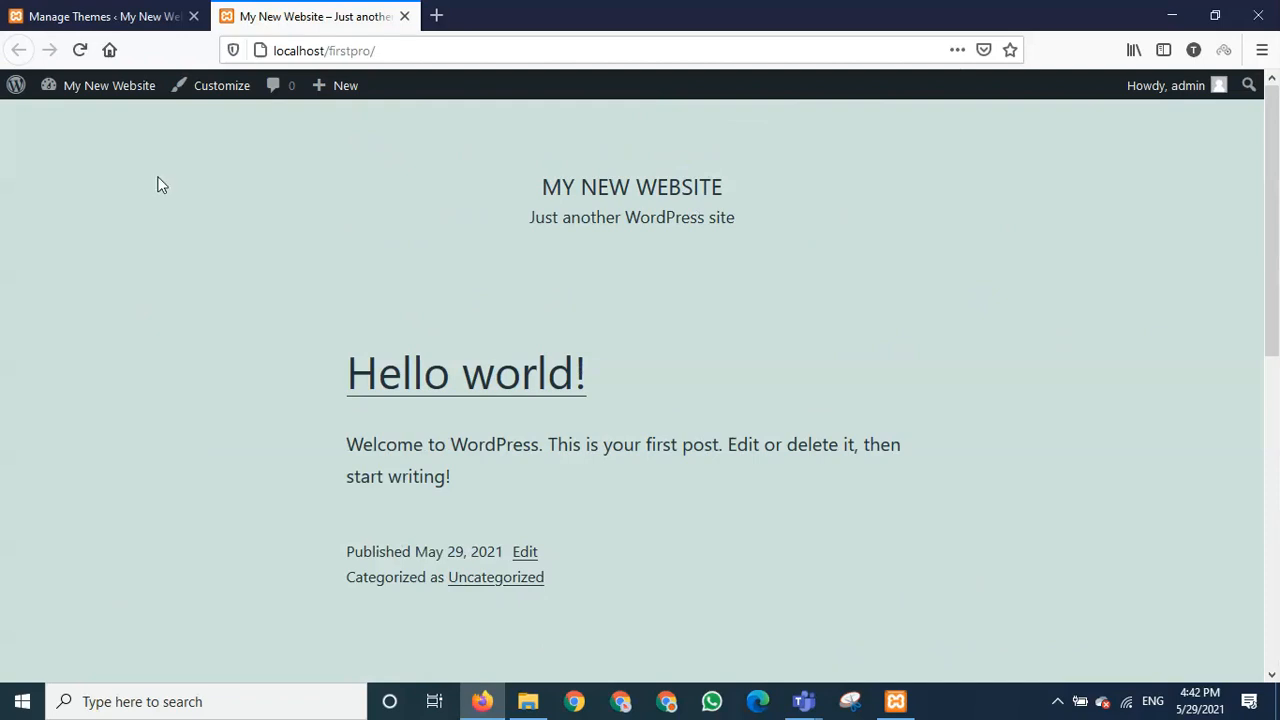
# - Back on the installed themes page, activate the Twenty Nineteen theme
pyautogui.click(119, 14)
pyautogui.moveTo(711, 420)
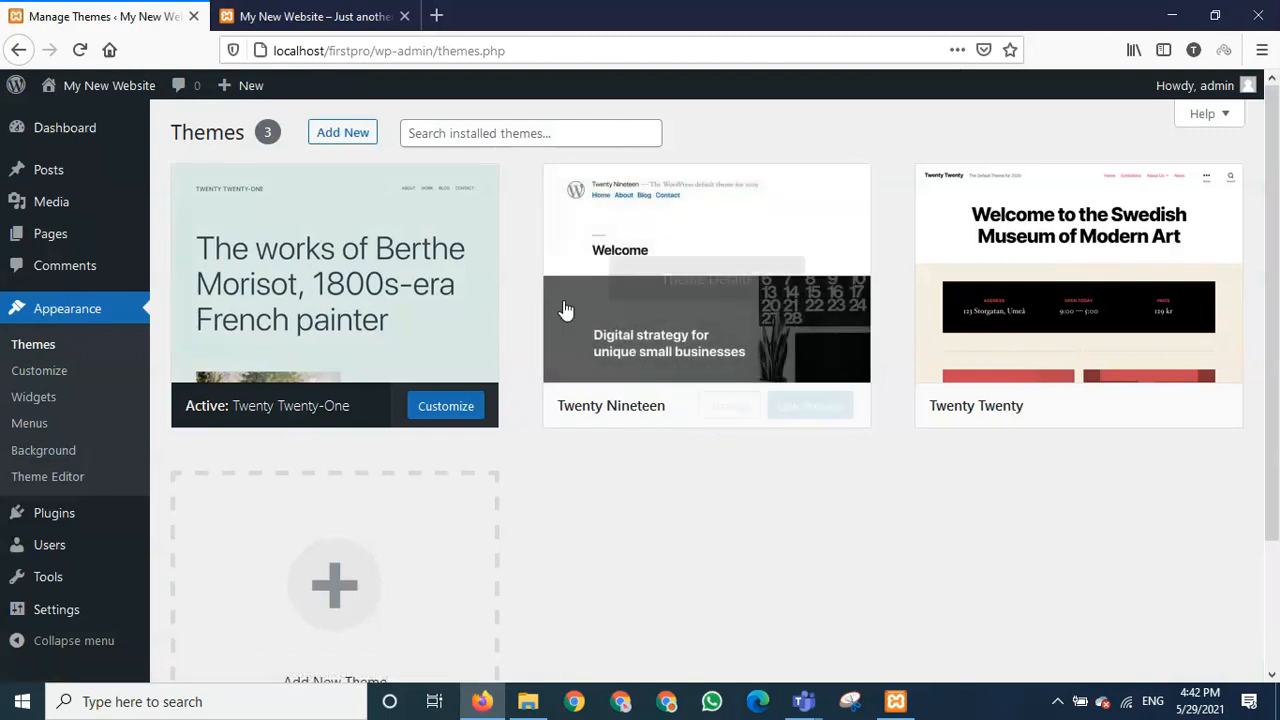
pyautogui.click(727, 410)
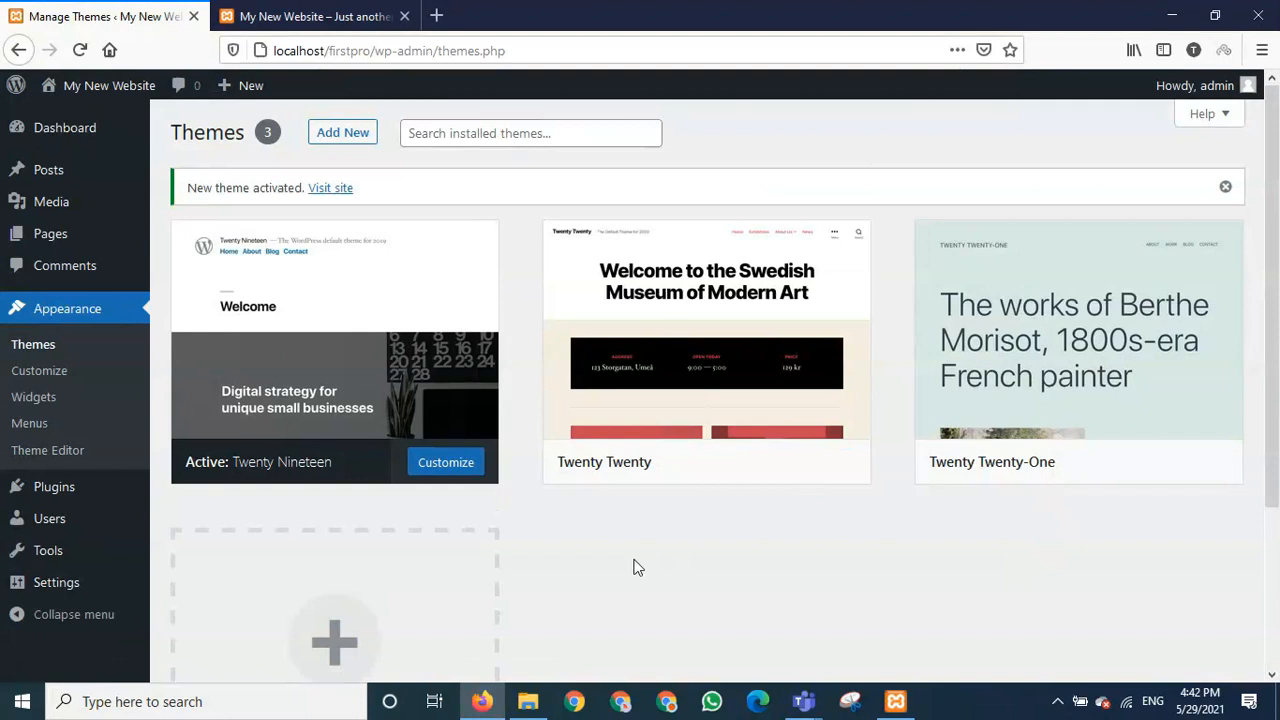
# - Reload the My New Website front page and scroll through its Twenty Nineteen layout
pyautogui.click(290, 14)
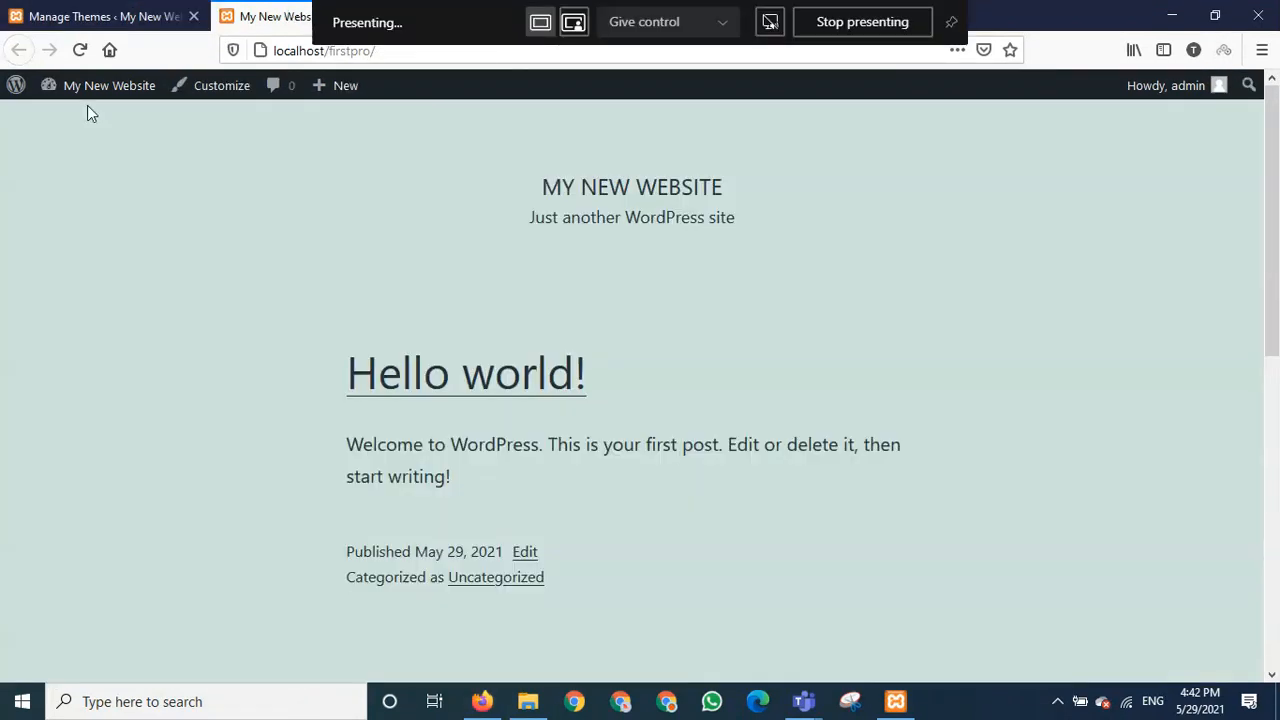
pyautogui.click(80, 50)
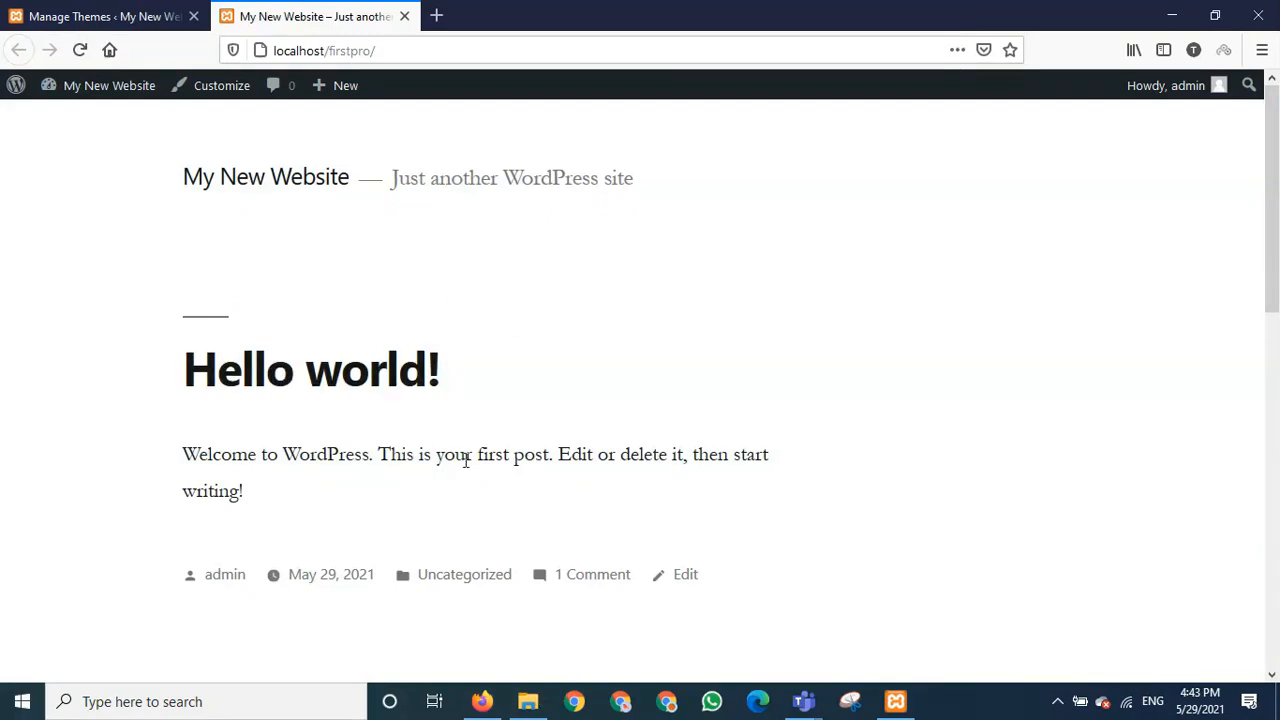
pyautogui.scroll(-5, 437, 463)
pyautogui.scroll(2, 437, 463)
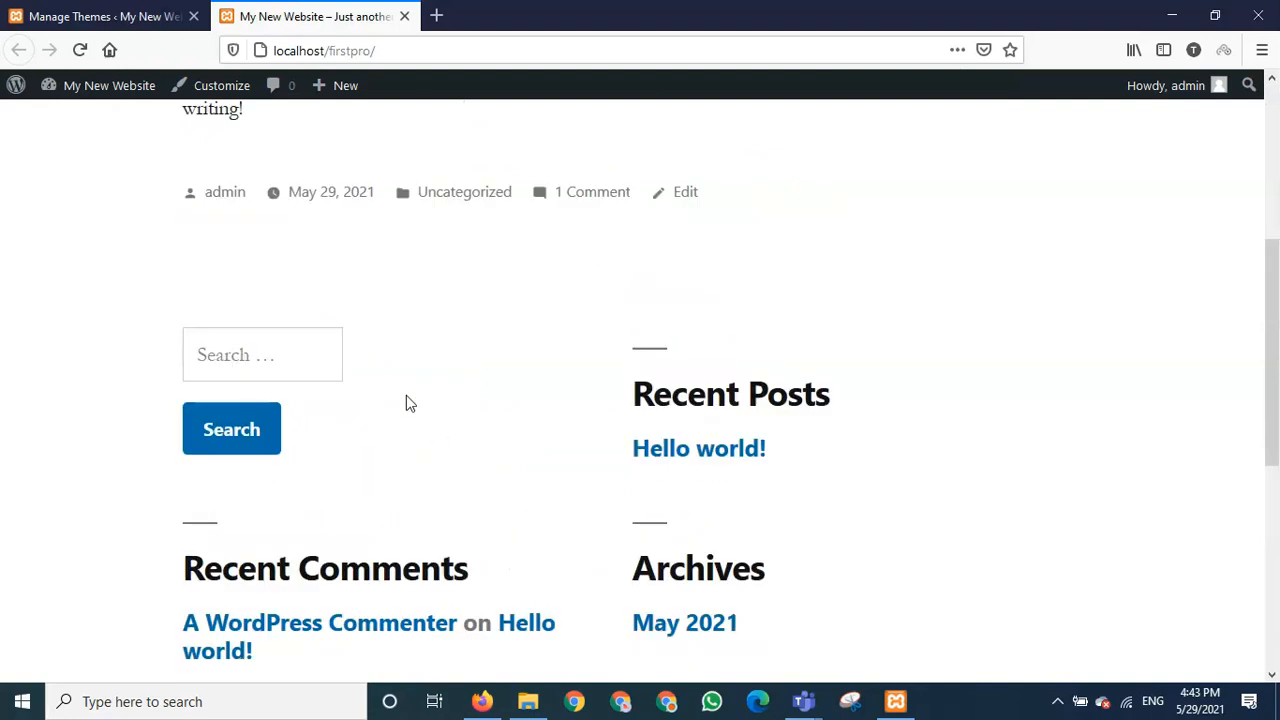
pyautogui.scroll(-5, 430, 518)
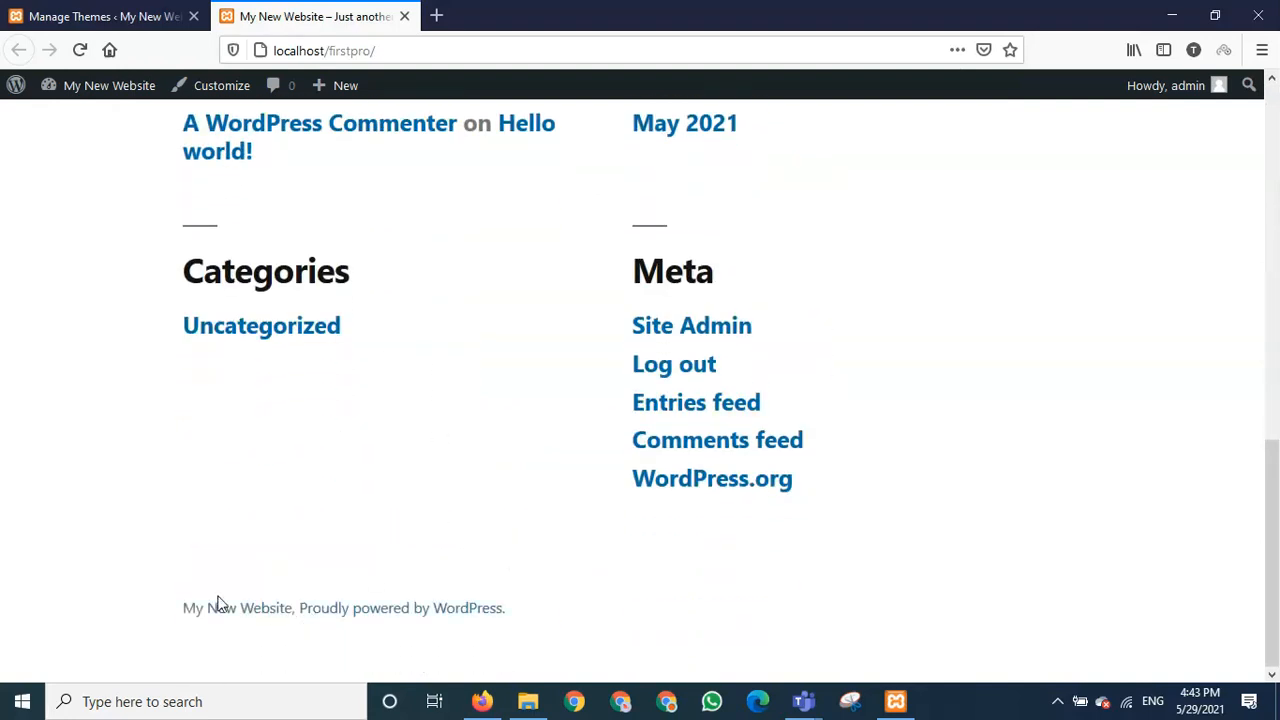
pyautogui.scroll(4, 598, 618)
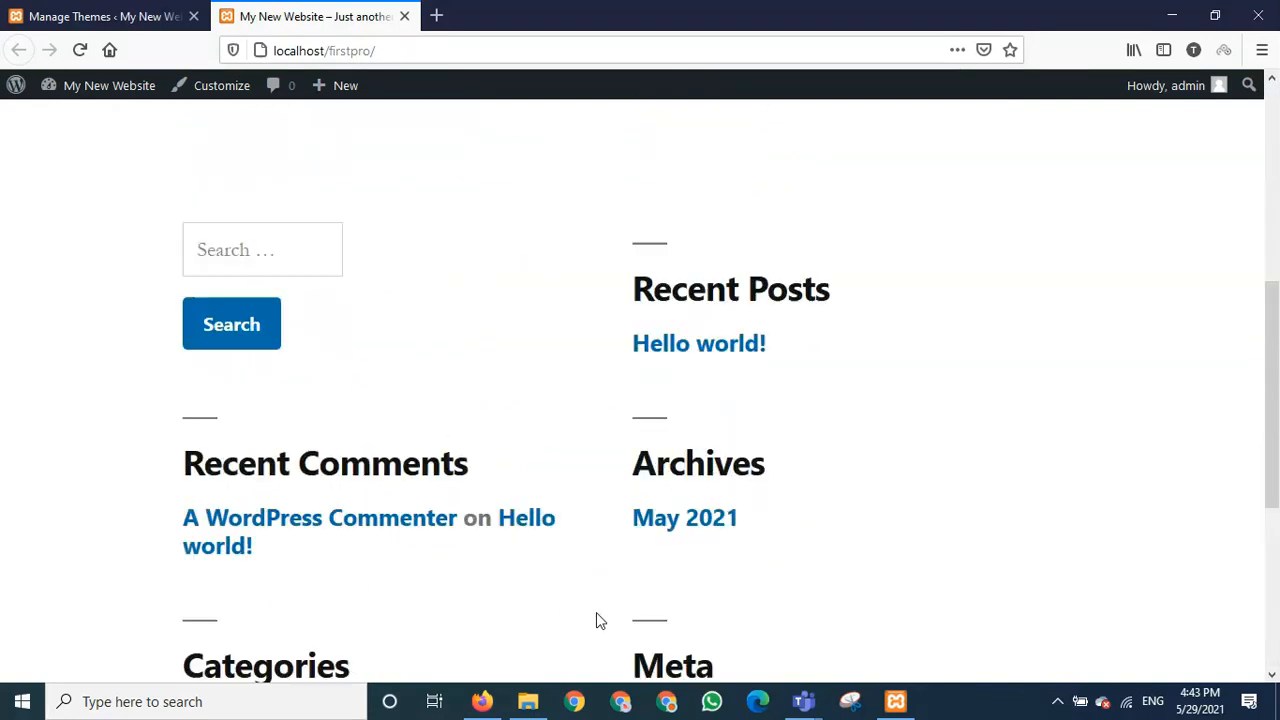
pyautogui.scroll(5, 598, 620)
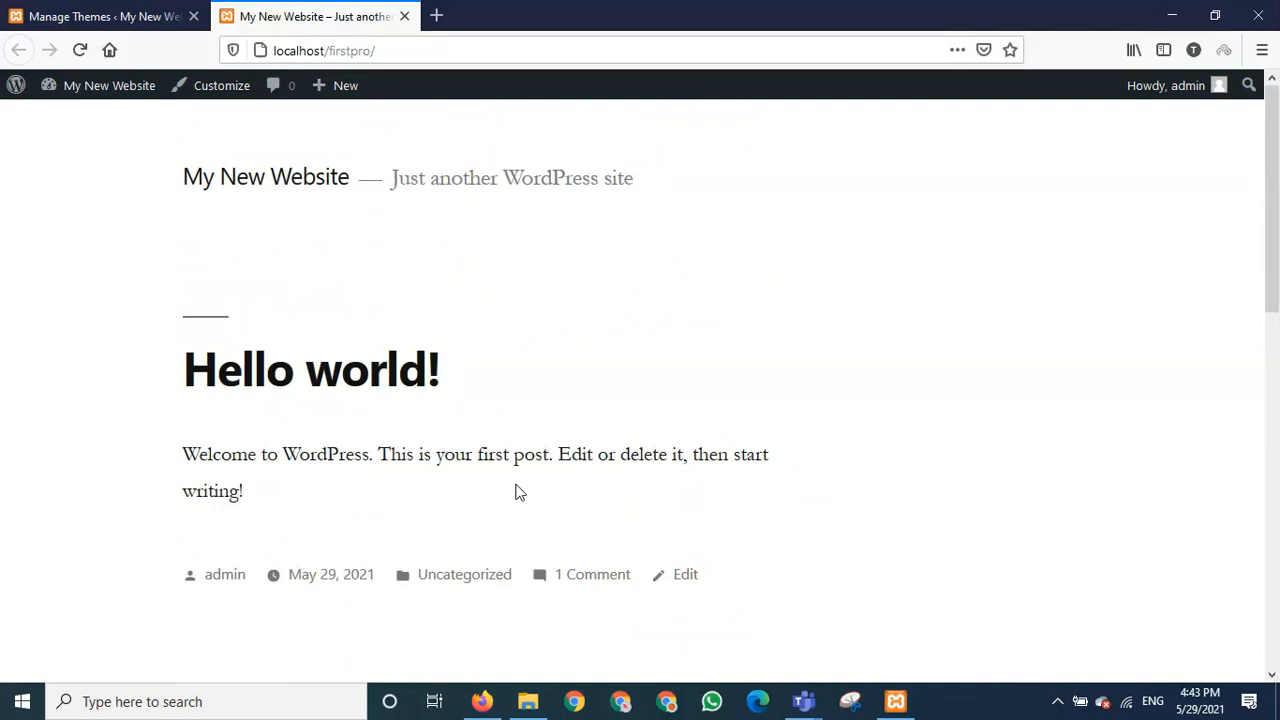
pyautogui.click(79, 16)
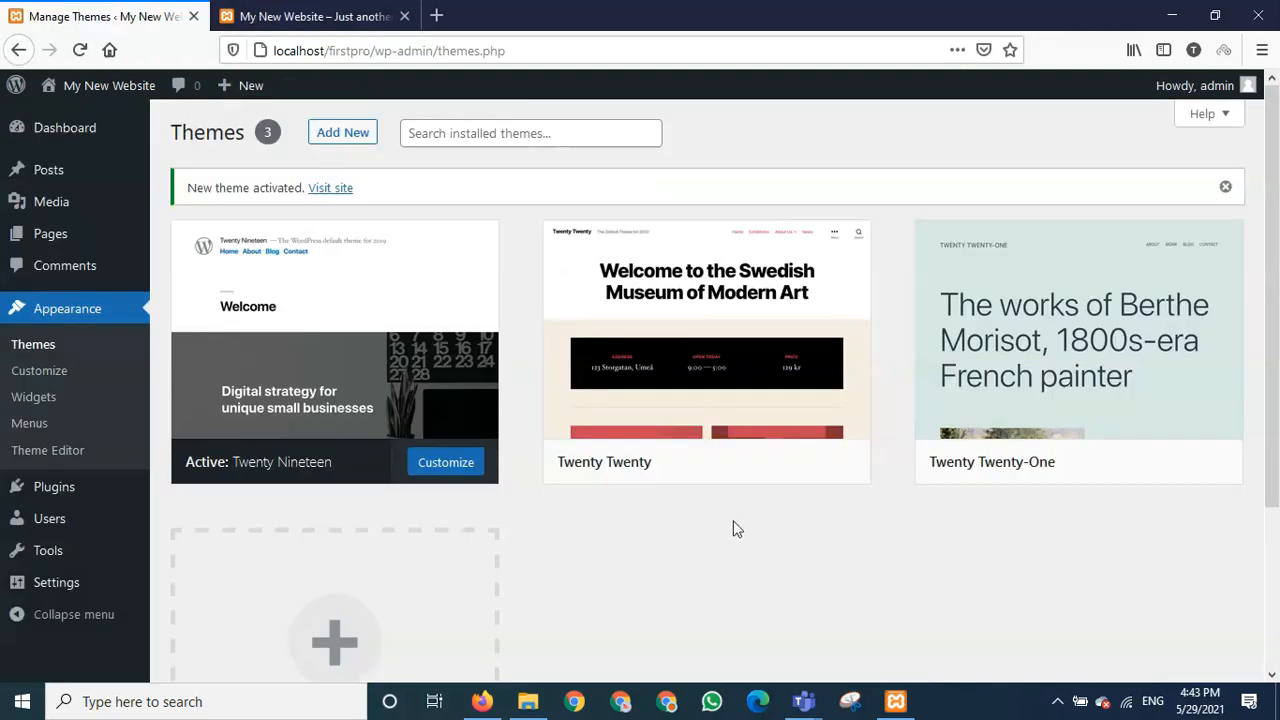
pyautogui.click(729, 470)
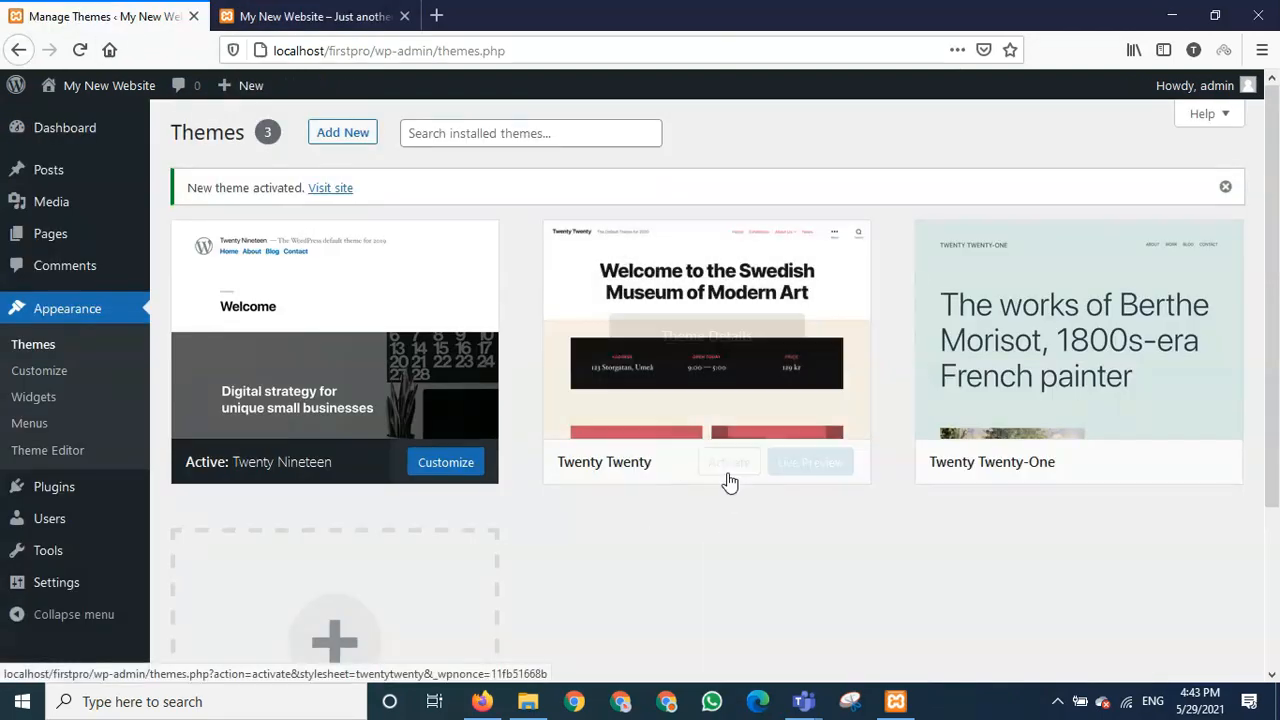
pyautogui.click(729, 473)
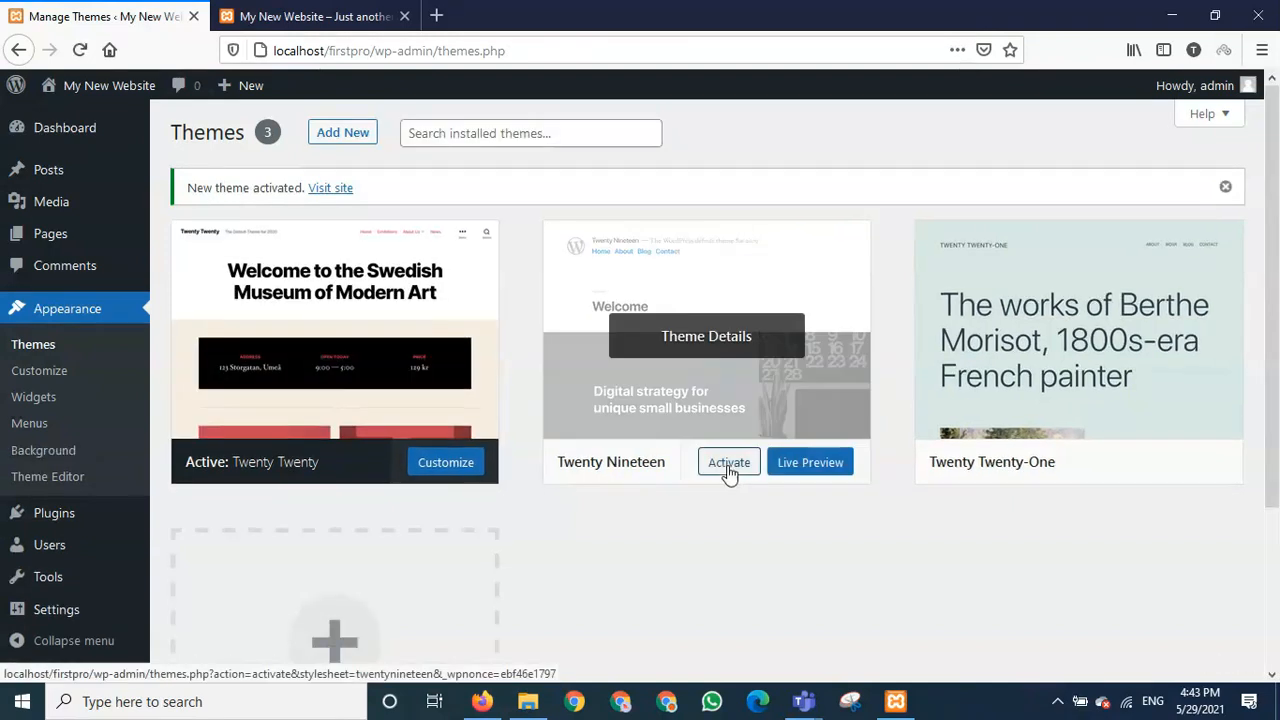
pyautogui.click(310, 15)
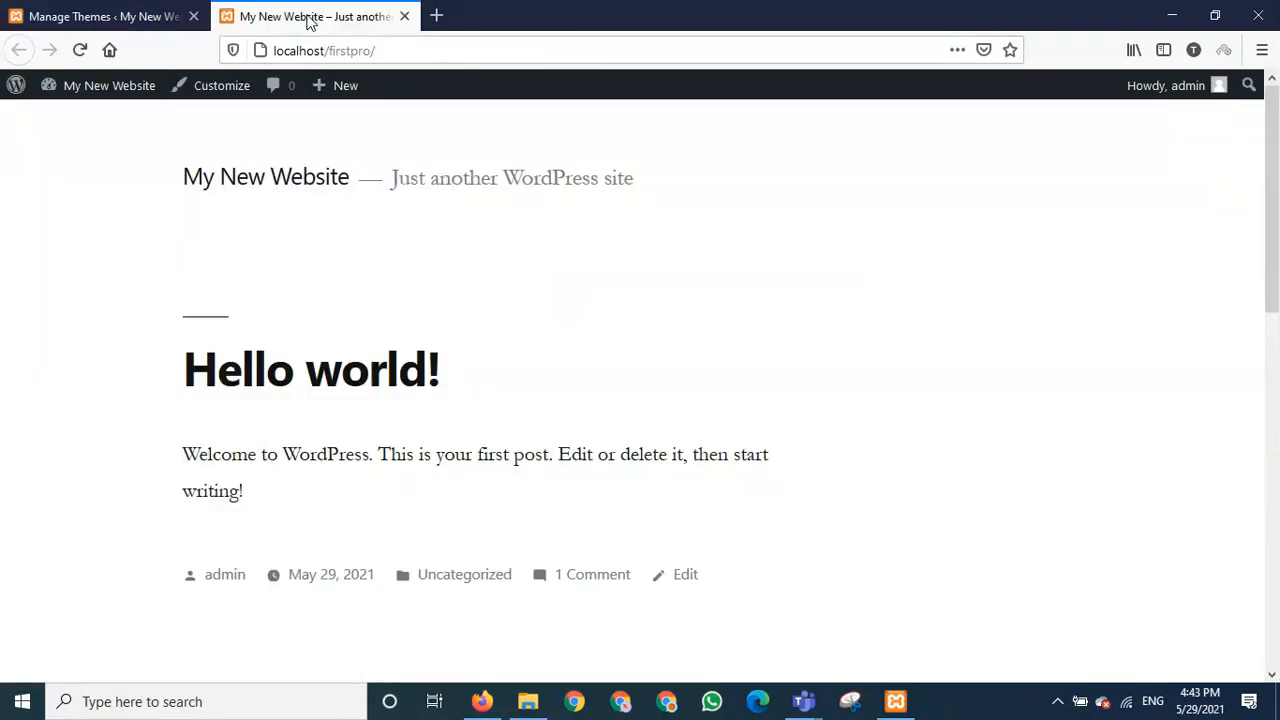
pyautogui.click(81, 51)
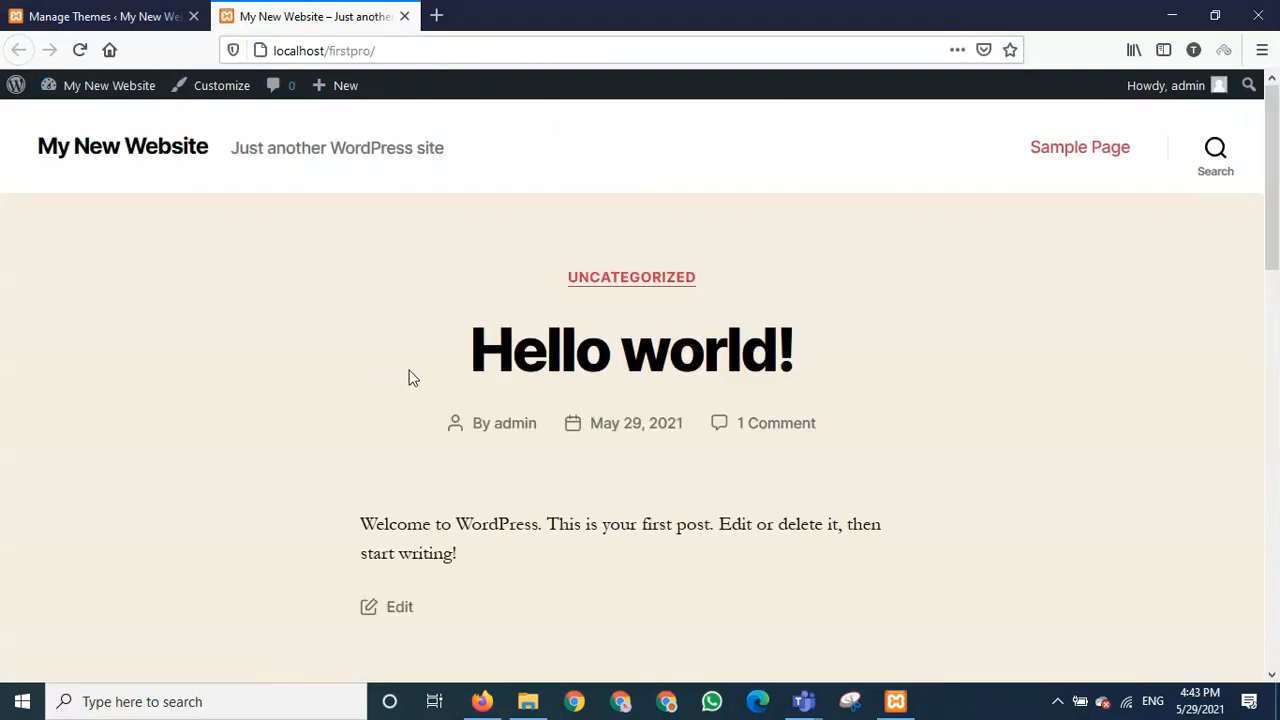
pyautogui.scroll(-3, 908, 493)
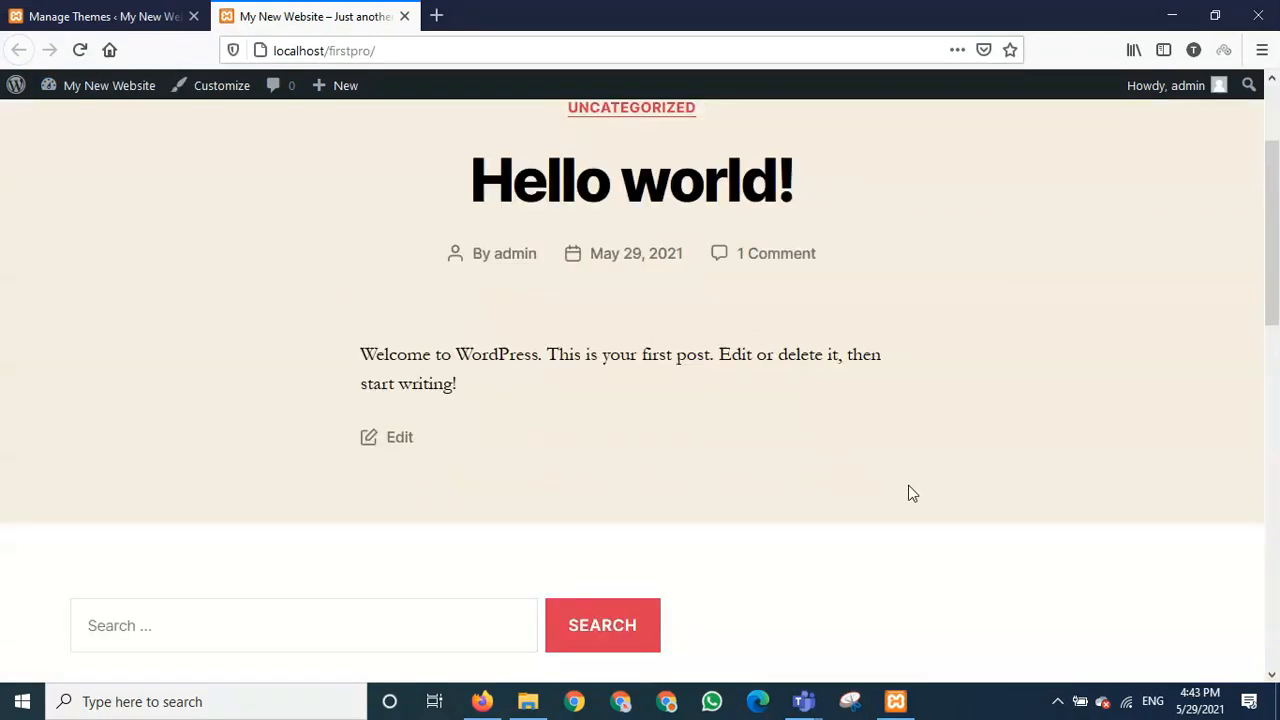
pyautogui.scroll(-10, 900, 475)
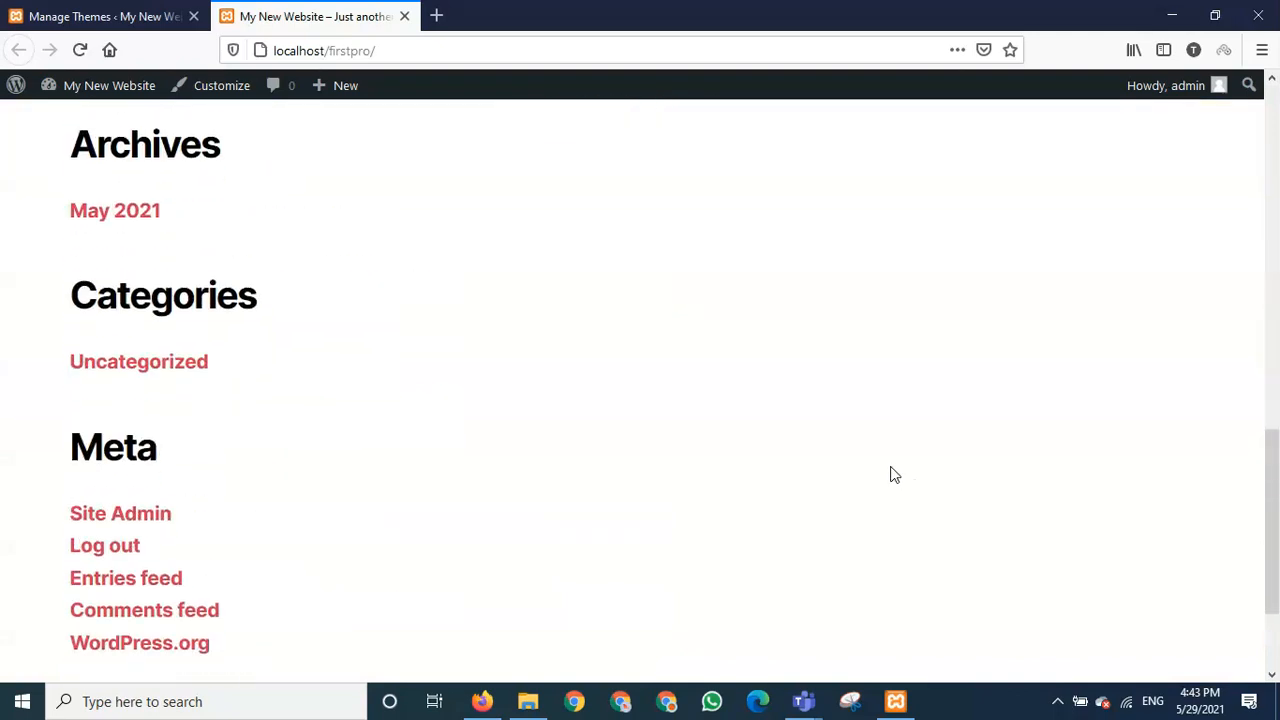
pyautogui.scroll(12, 876, 477)
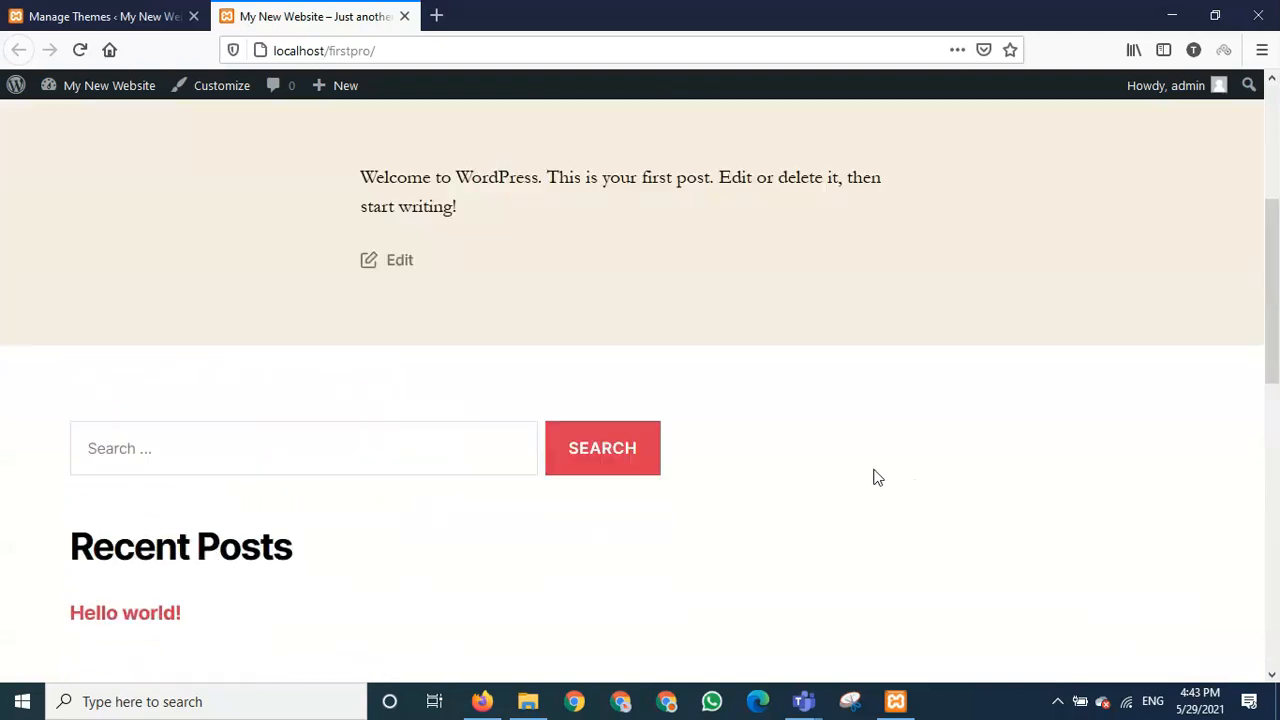
pyautogui.scroll(1, 876, 477)
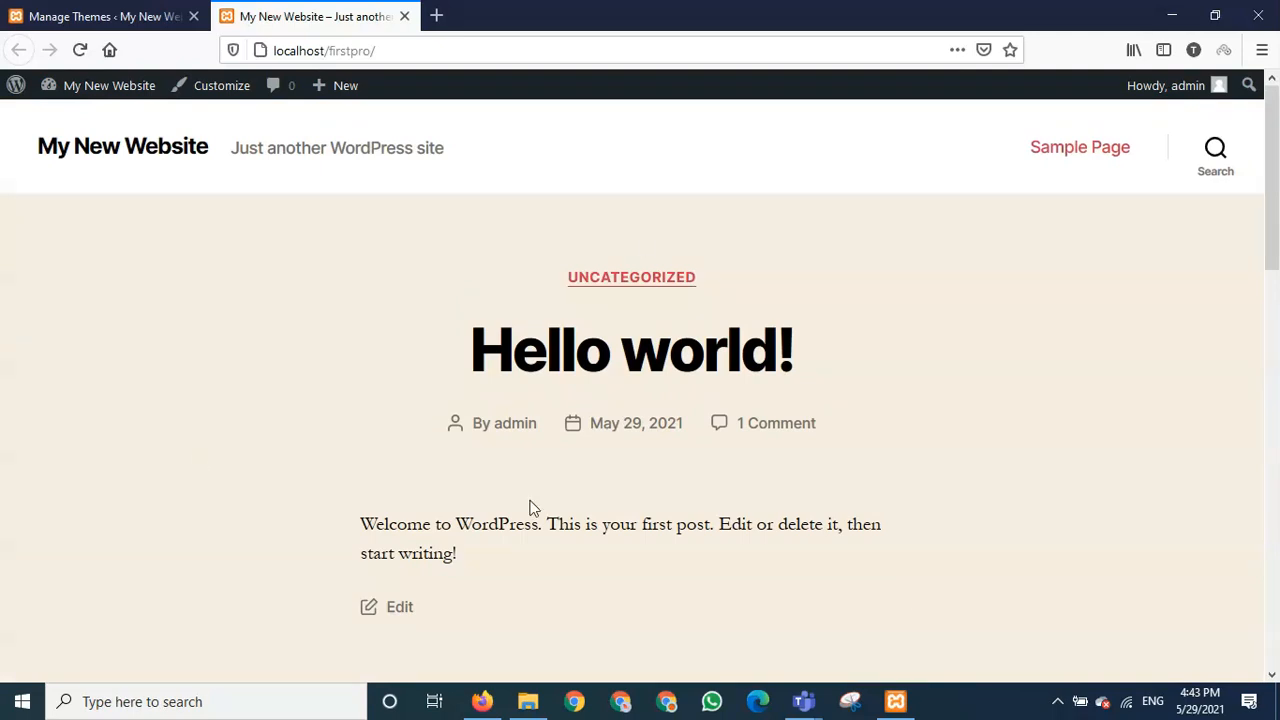
pyautogui.scroll(-5, 829, 517)
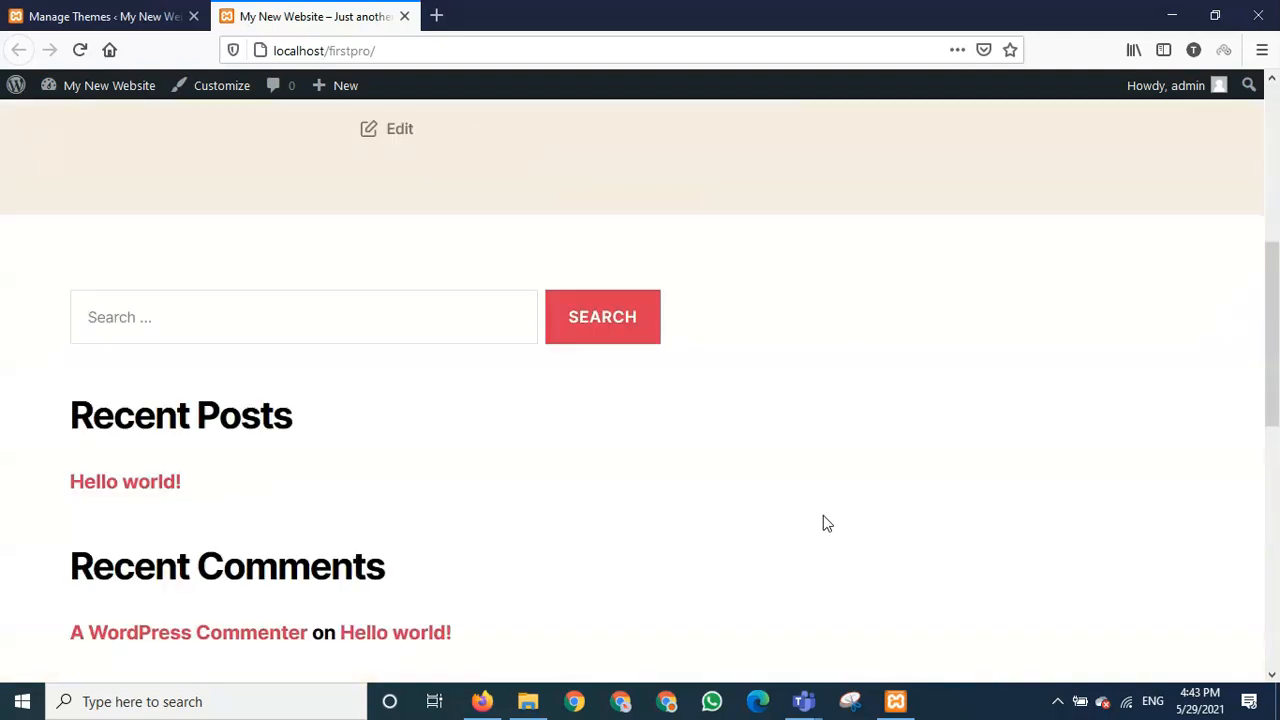
pyautogui.scroll(5, 825, 516)
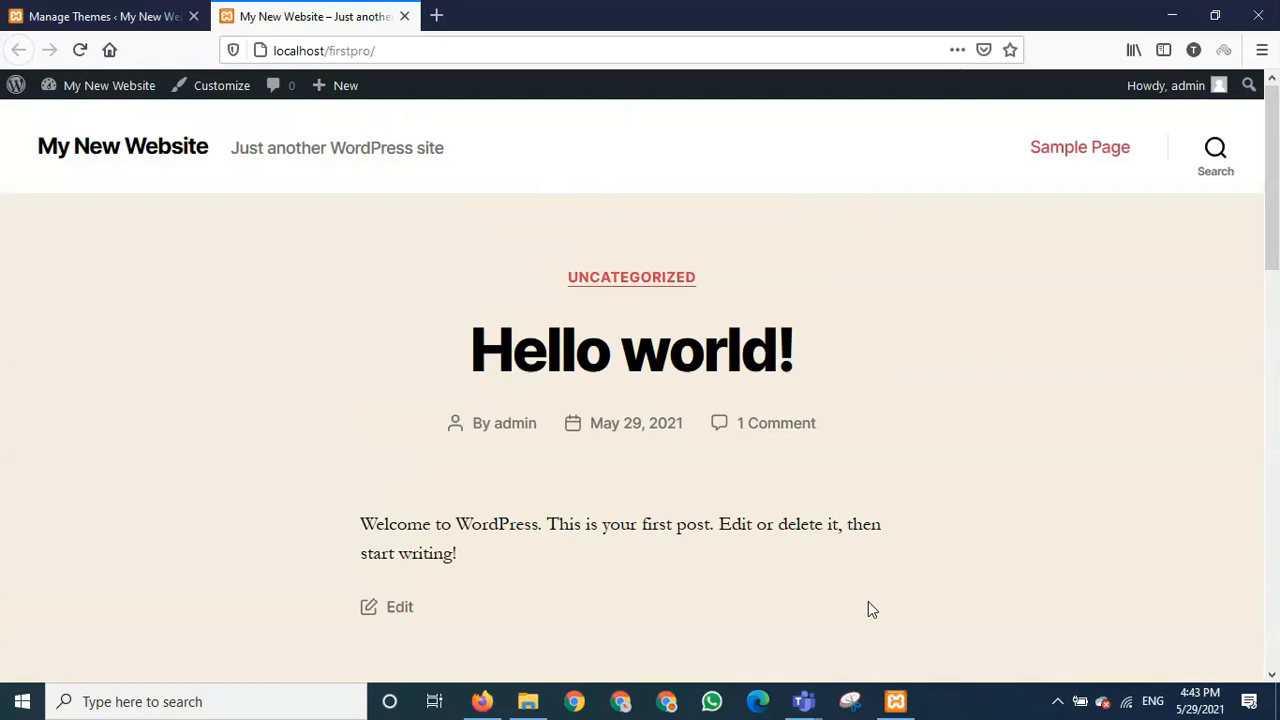
pyautogui.scroll(-10, 867, 607)
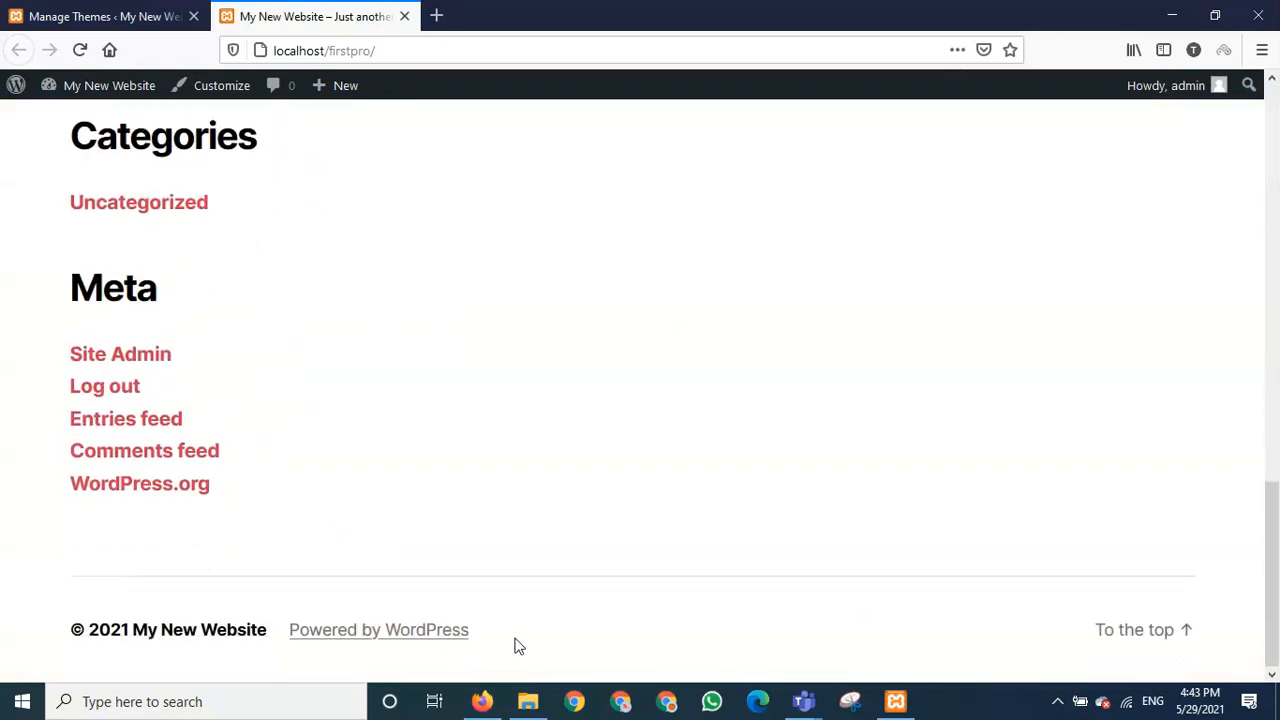
pyautogui.scroll(10, 724, 620)
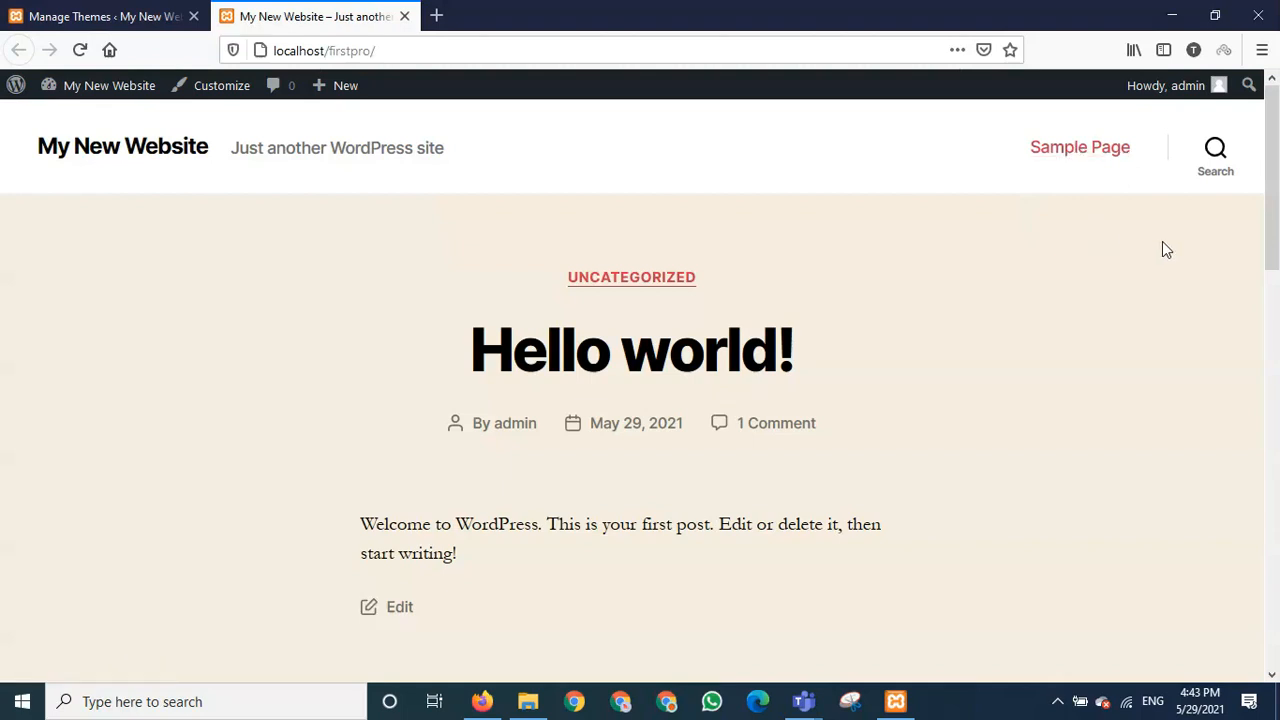
pyautogui.scroll(-4, 650, 592)
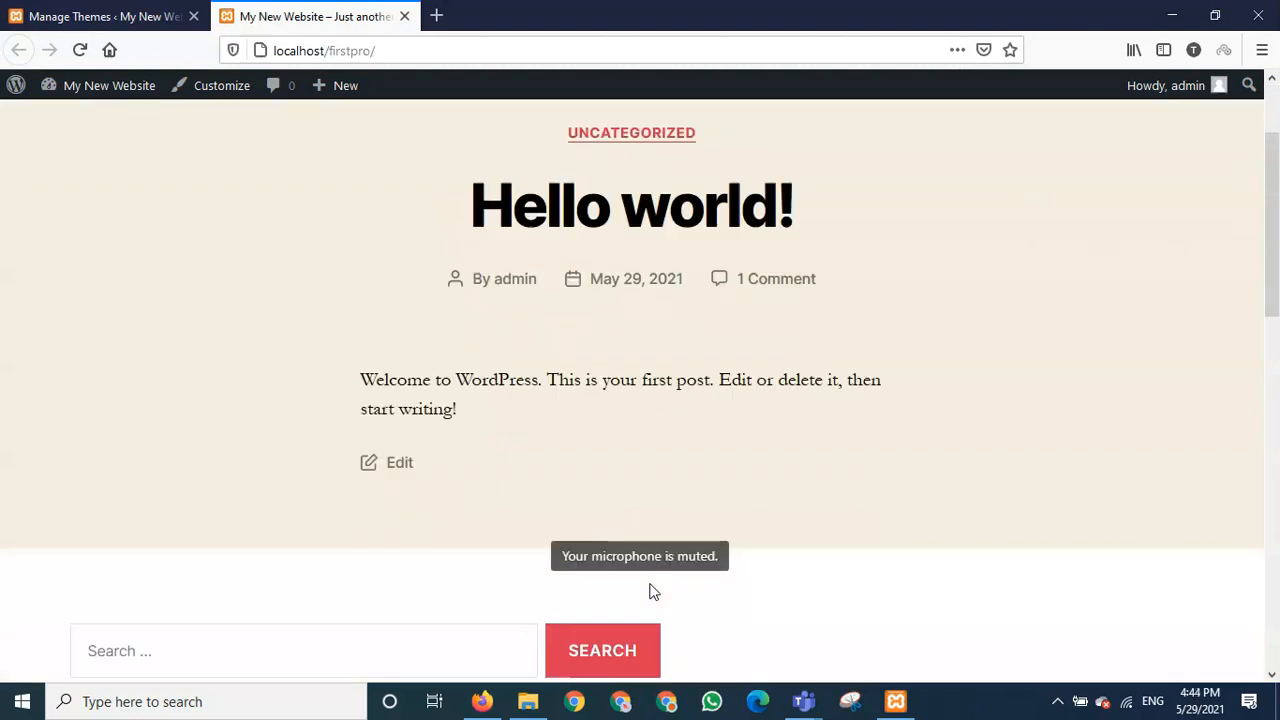
pyautogui.scroll(-8, 650, 592)
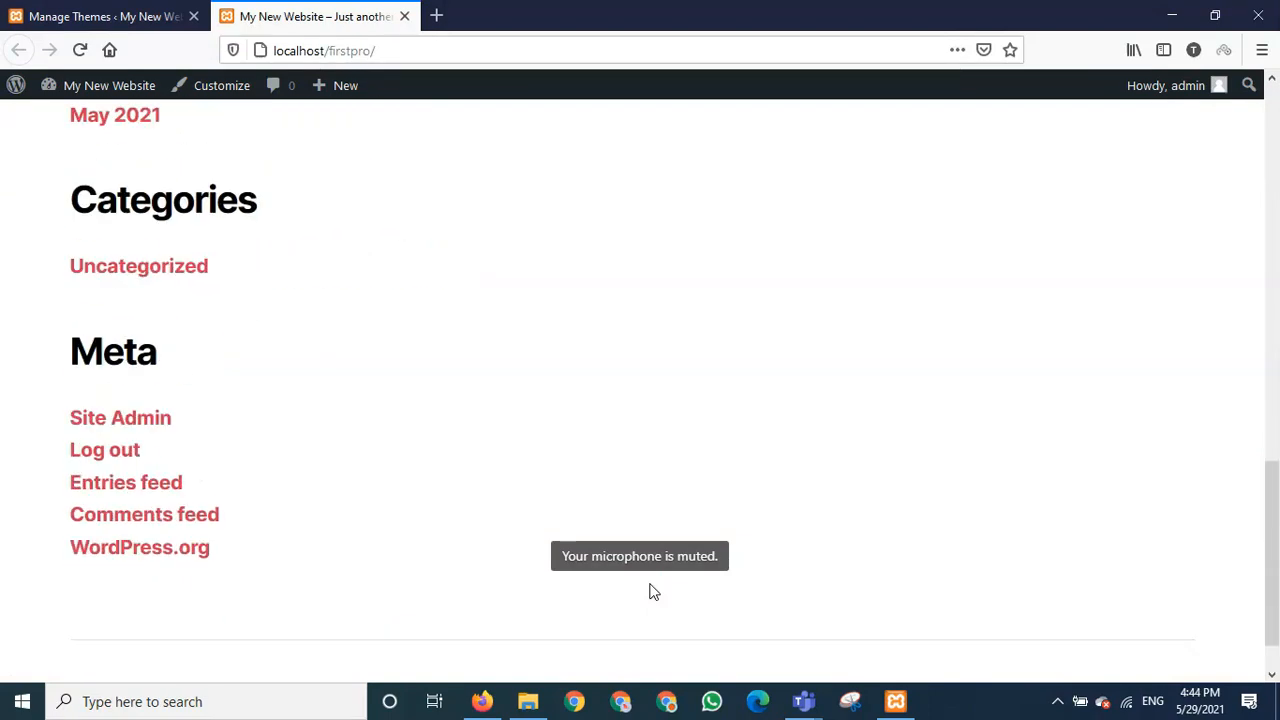
pyautogui.scroll(-1, 650, 592)
pyautogui.scroll(15, 650, 597)
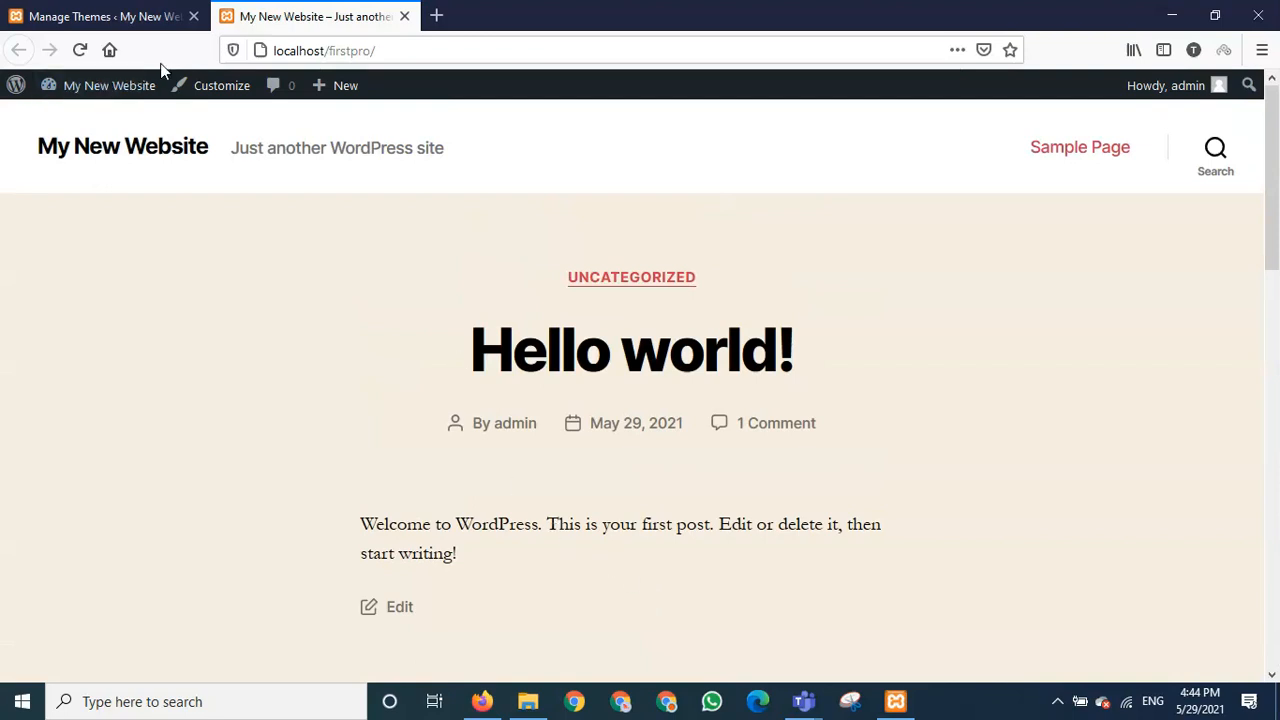
# - From the Themes management page, go to Add New to see the featured themes
pyautogui.click(127, 18)
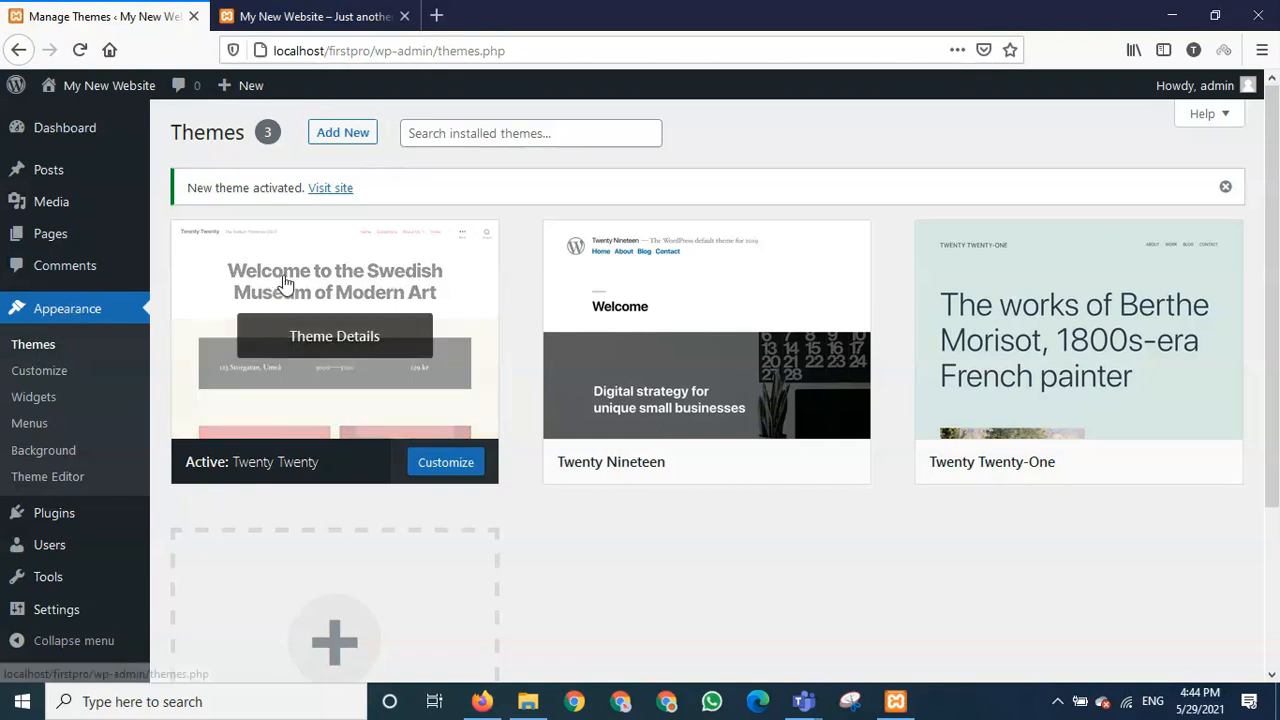
pyautogui.click(347, 138)
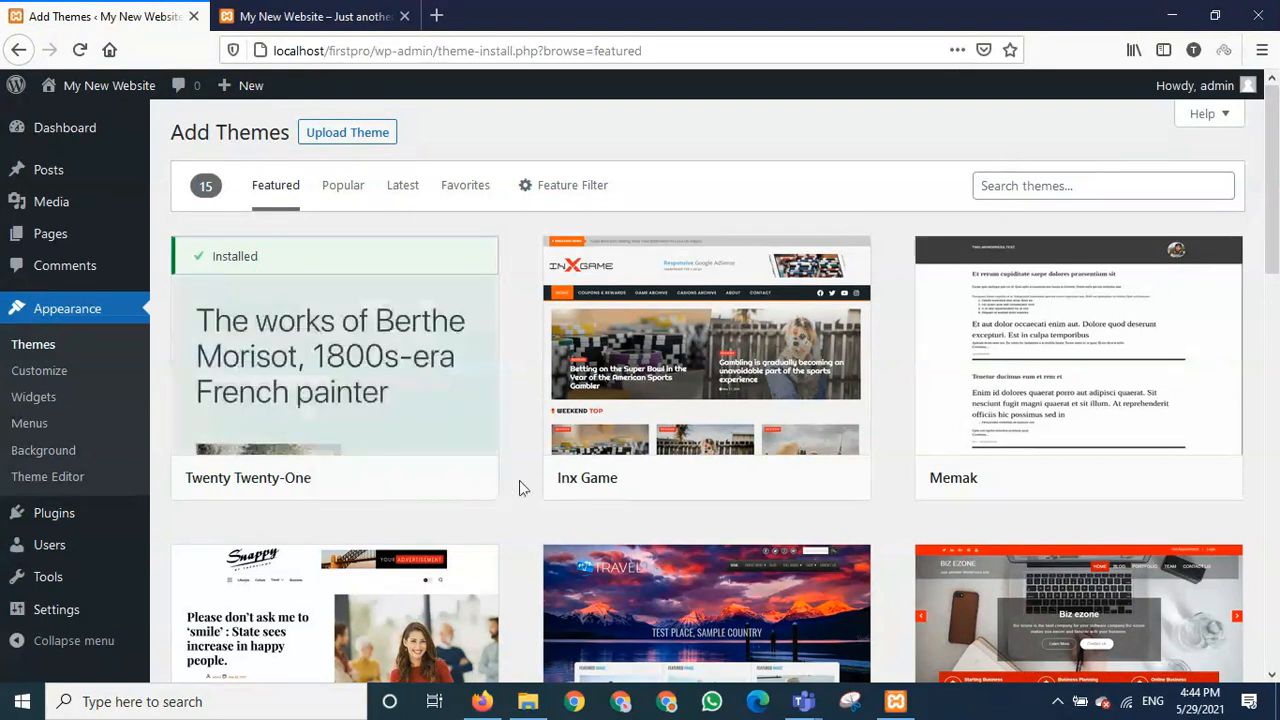
# - Scroll down through the Featured themes list to browse the available themes
pyautogui.scroll(-2, 519, 486)
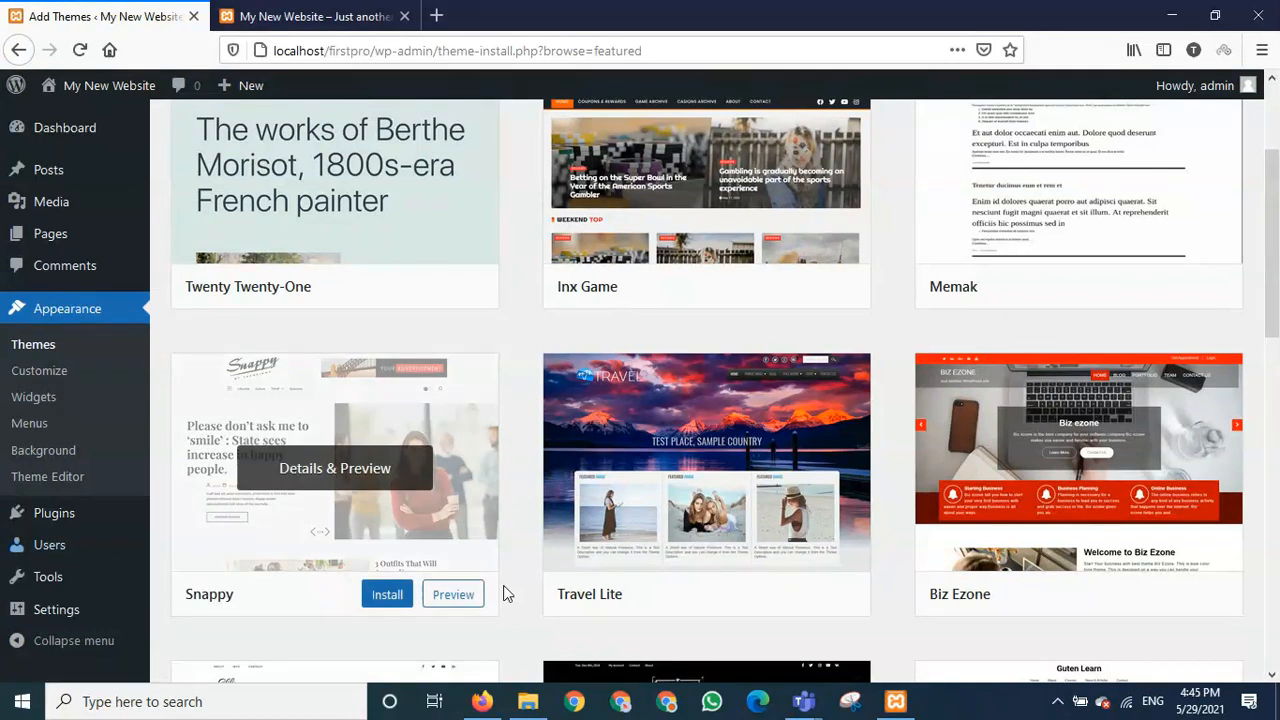
pyautogui.scroll(-2, 531, 554)
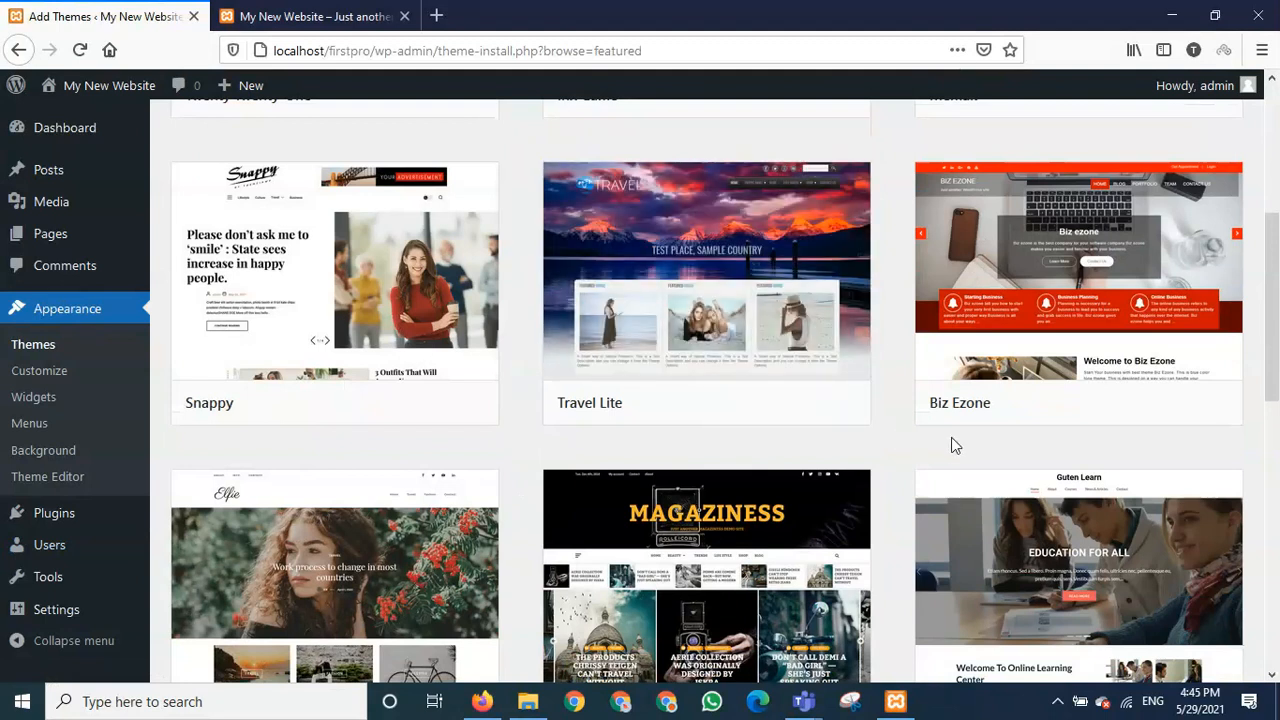
pyautogui.moveTo(980, 430)
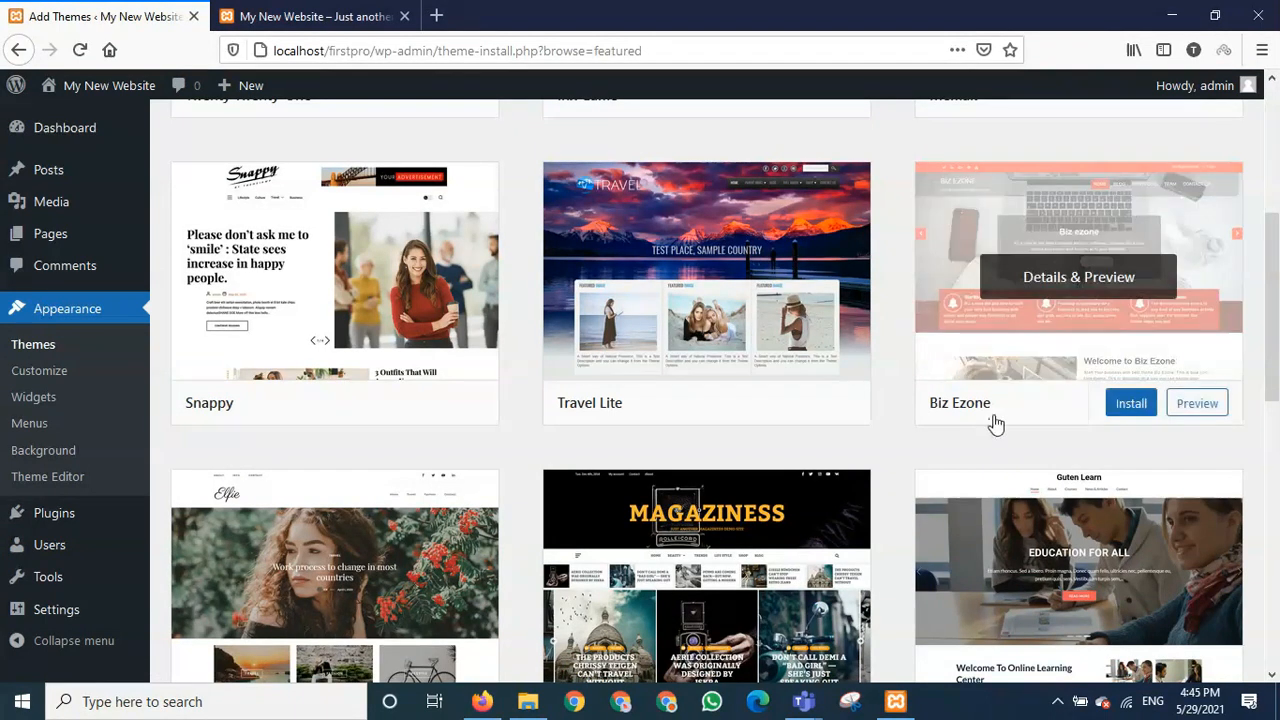
pyautogui.scroll(-2, 910, 443)
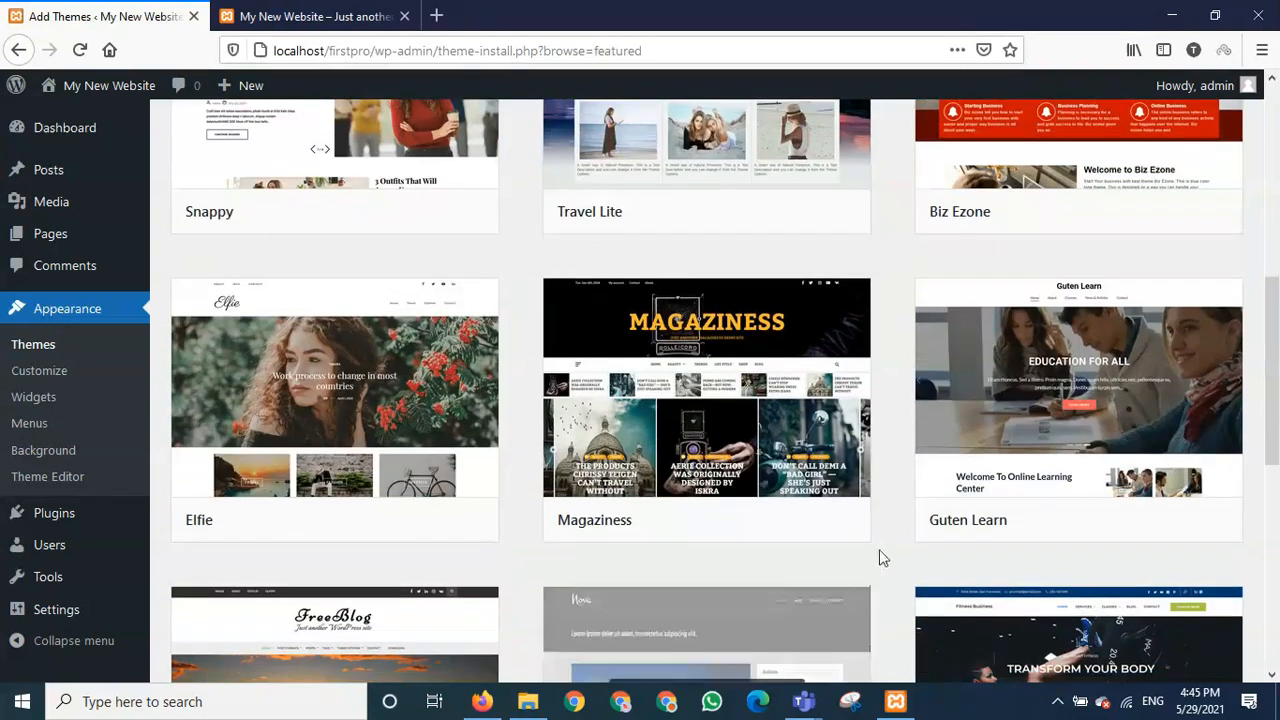
pyautogui.scroll(-2, 871, 537)
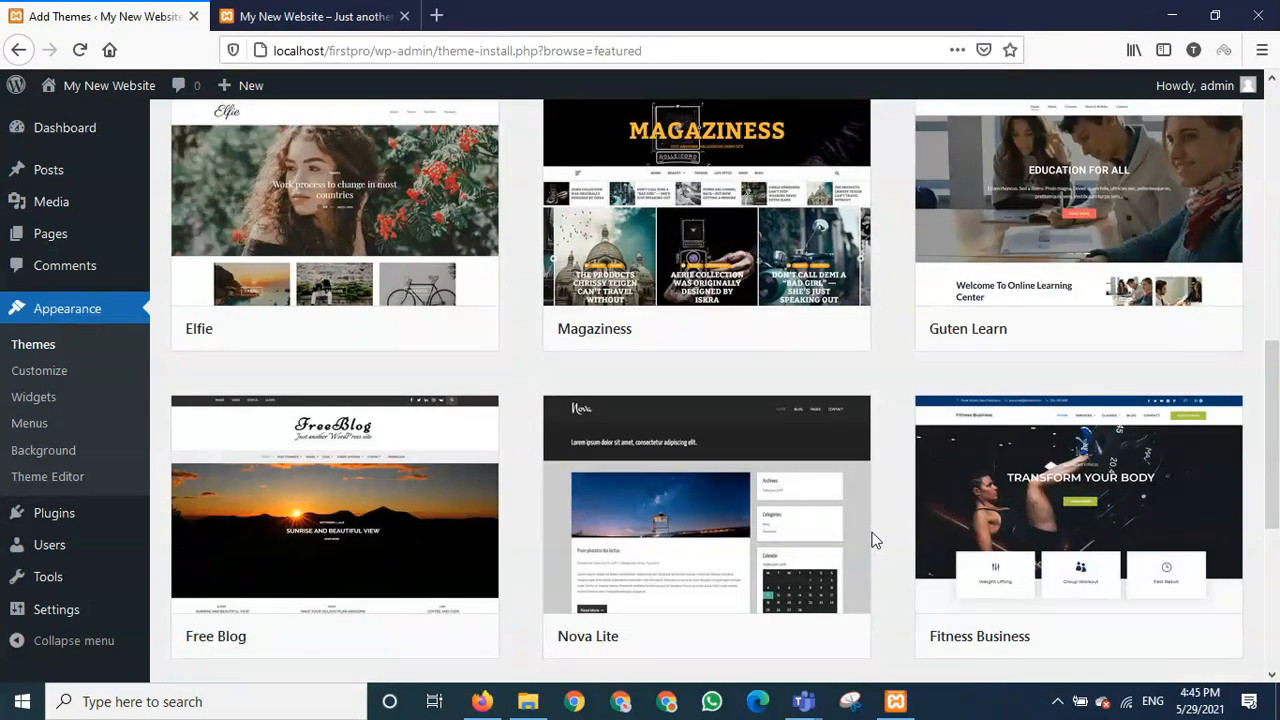
pyautogui.scroll(-2, 871, 540)
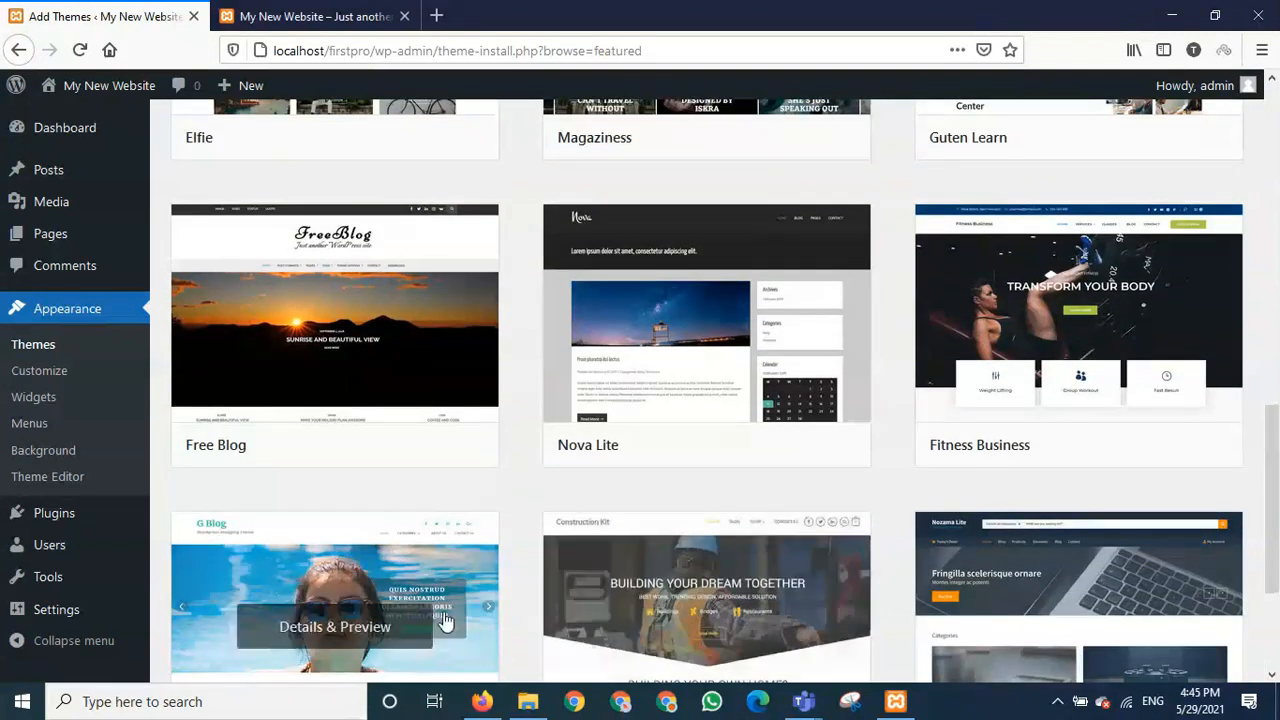
# - Scroll back to the top and switch the theme list to Popular
pyautogui.moveTo(314, 343)
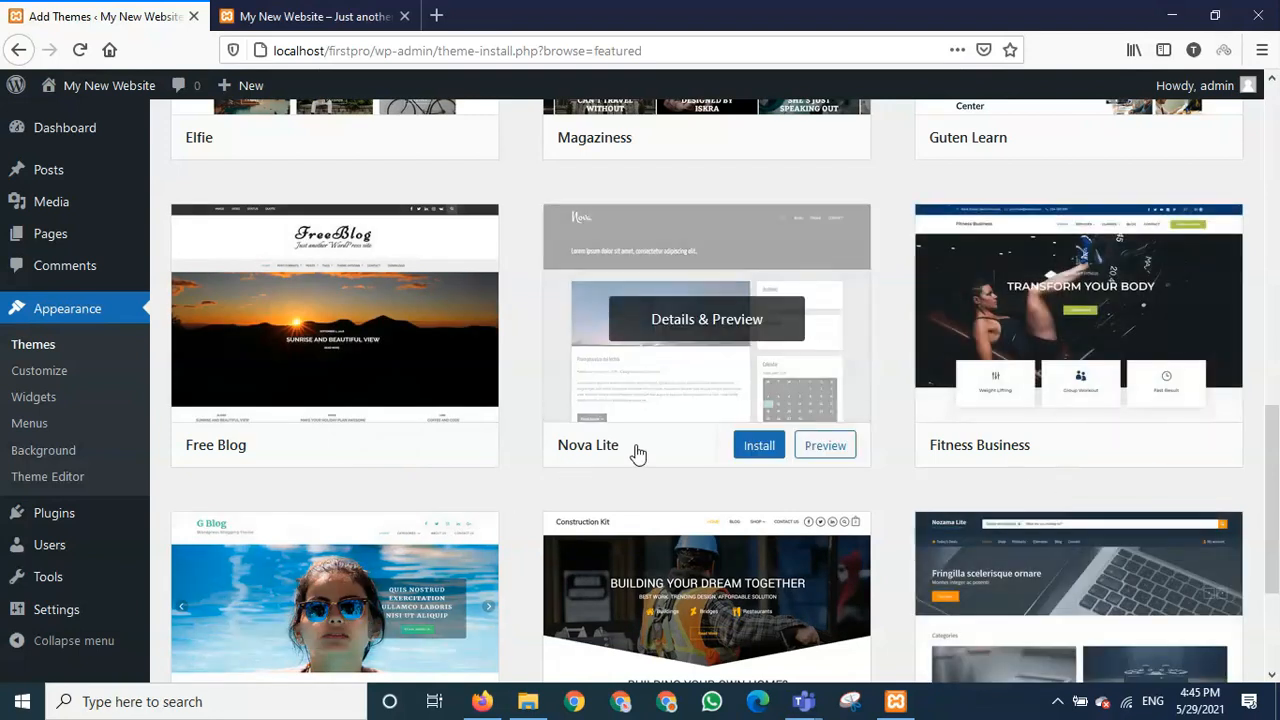
pyautogui.scroll(-1, 563, 497)
pyautogui.scroll(-1, 563, 497)
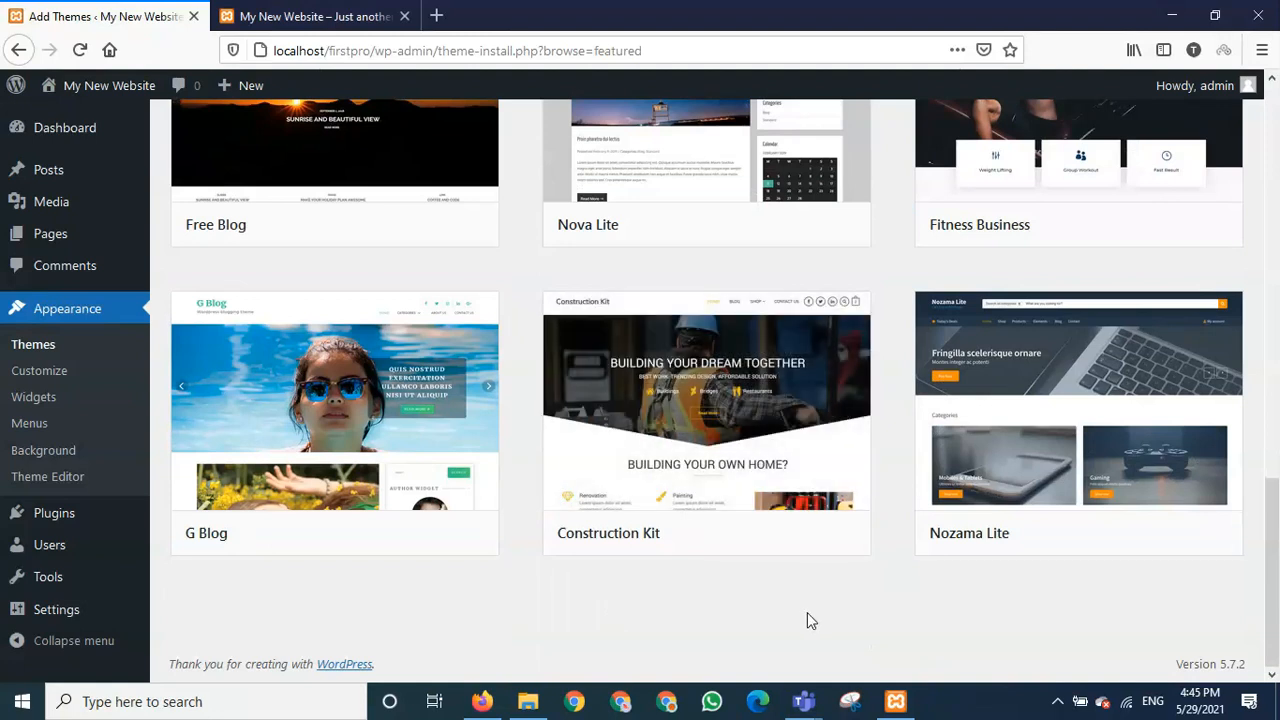
pyautogui.scroll(5, 807, 613)
pyautogui.scroll(5, 810, 622)
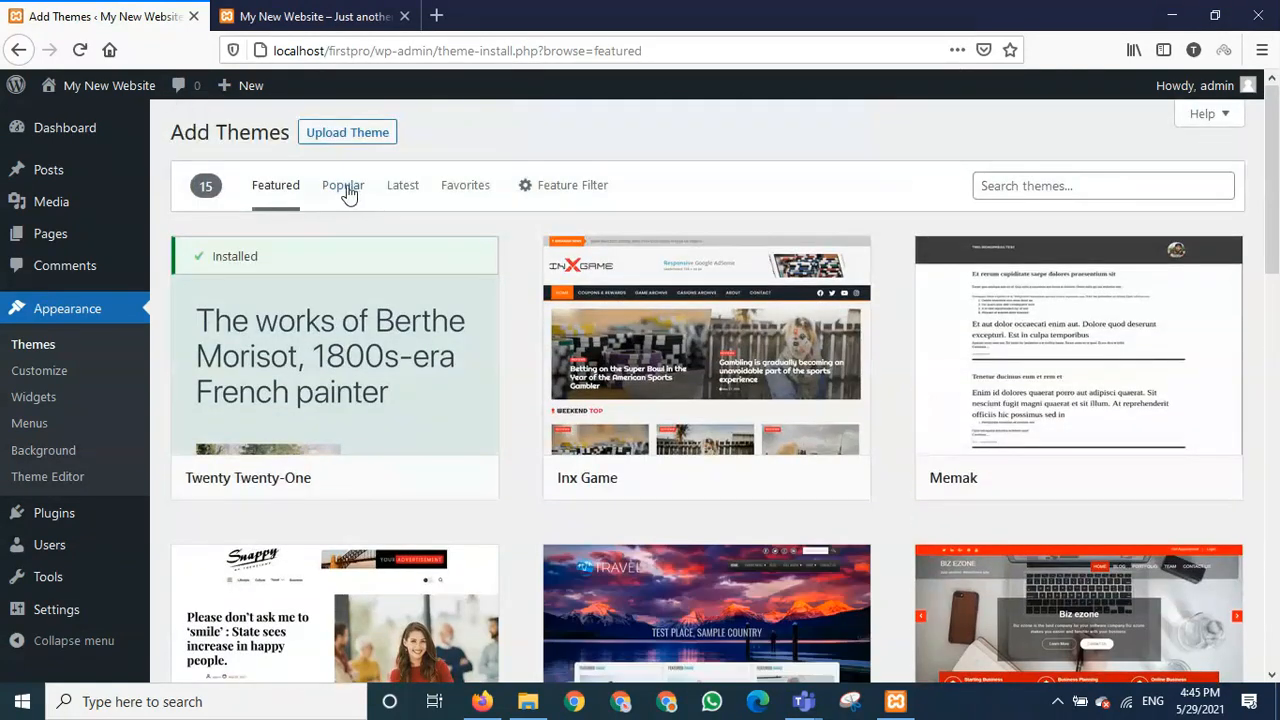
pyautogui.click(345, 188)
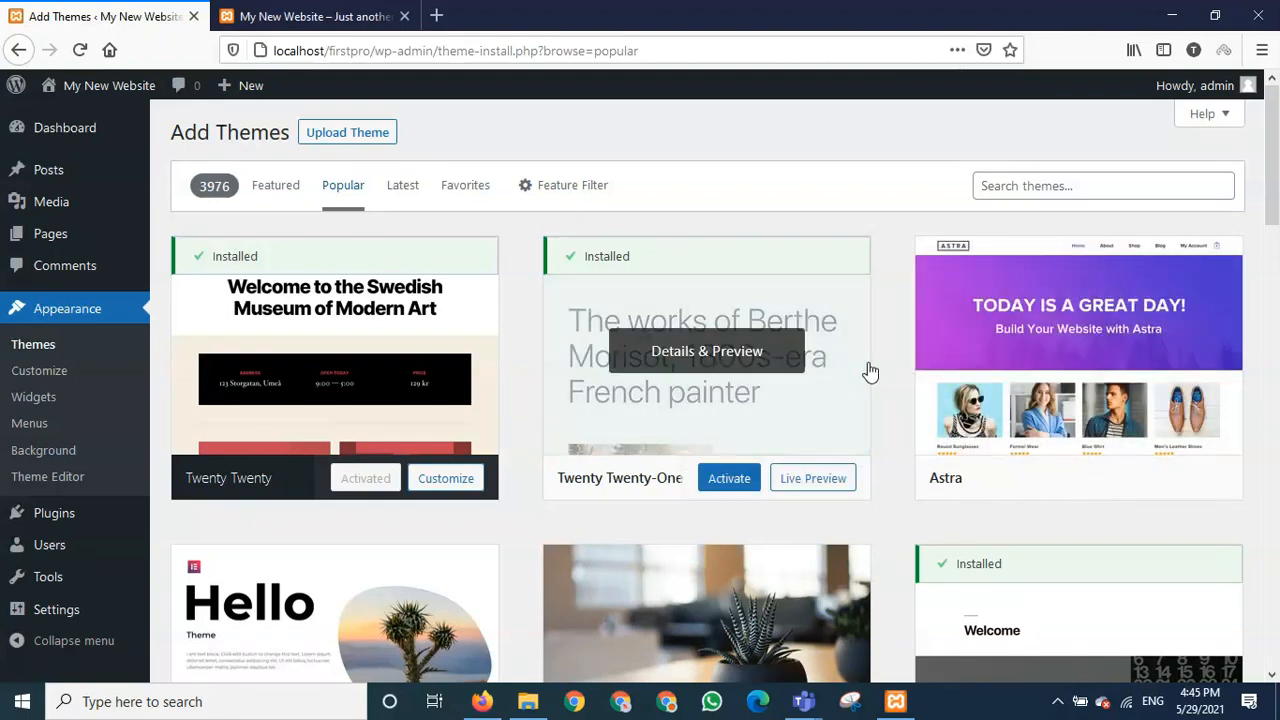
# - Scroll the Popular themes down to the Hestia card and start installing Hestia
pyautogui.moveTo(865, 473)
pyautogui.scroll(-2, 866, 473)
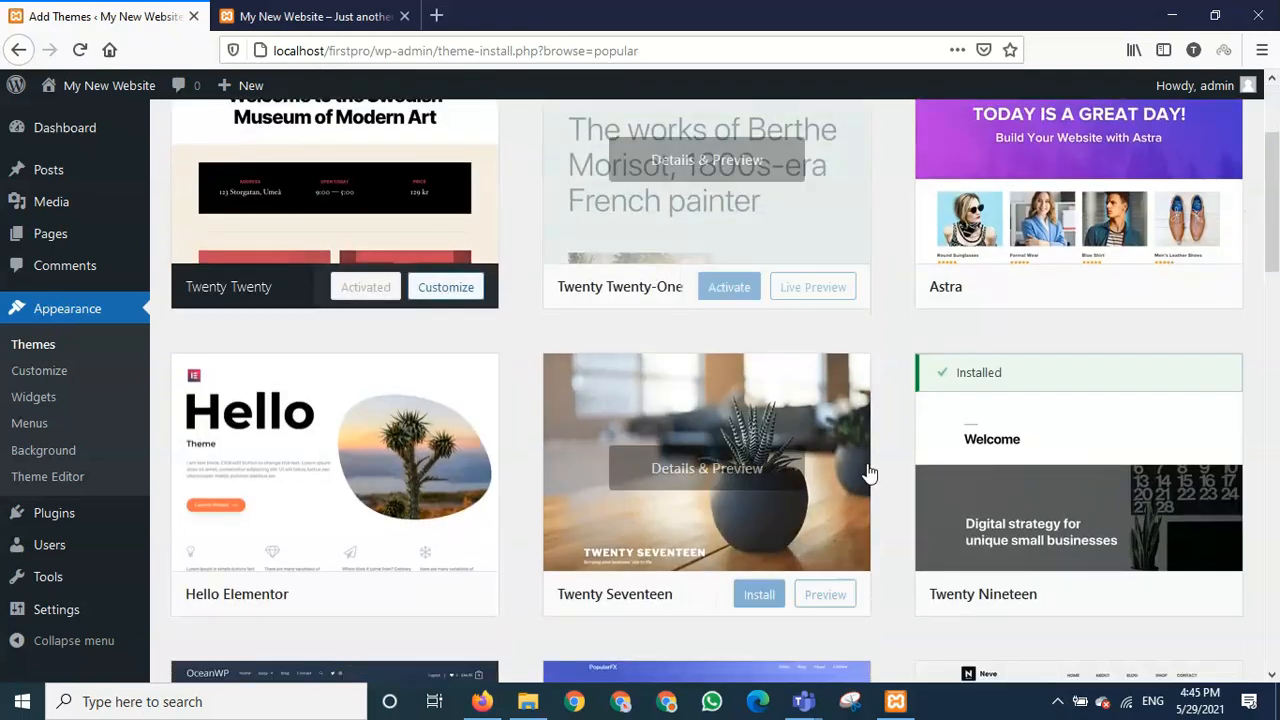
pyautogui.scroll(-3, 883, 507)
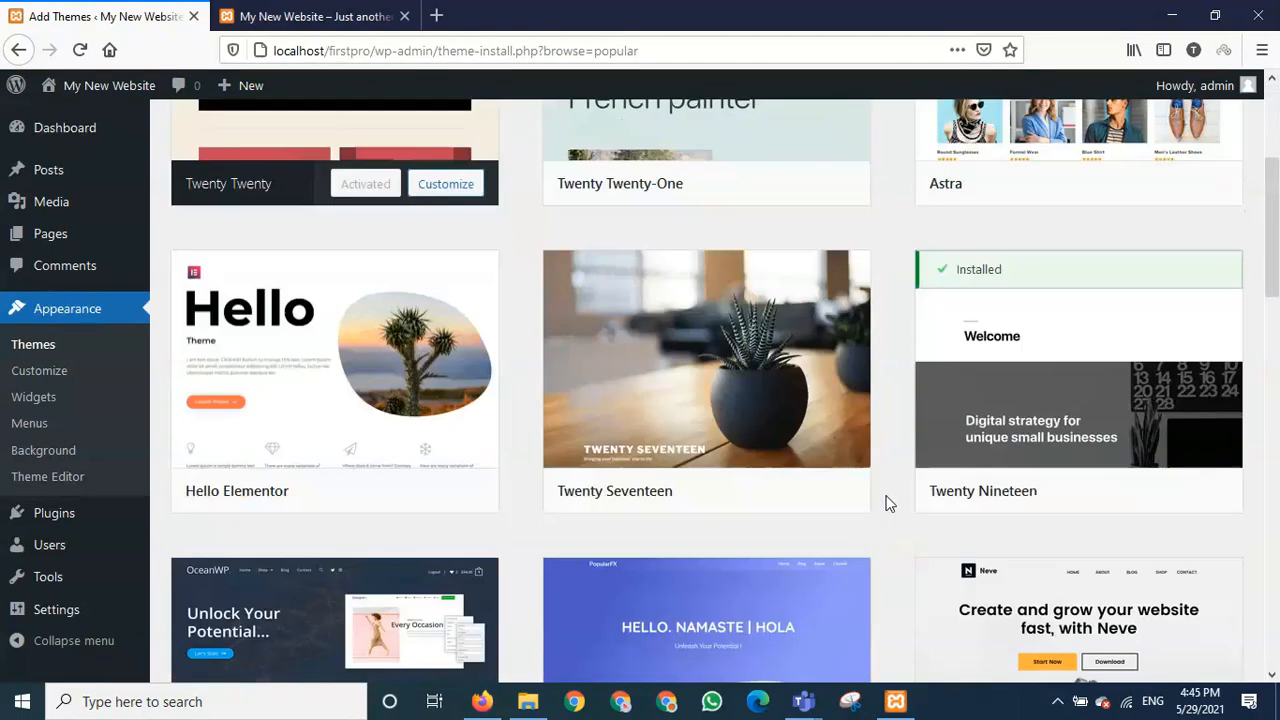
pyautogui.scroll(-2, 885, 502)
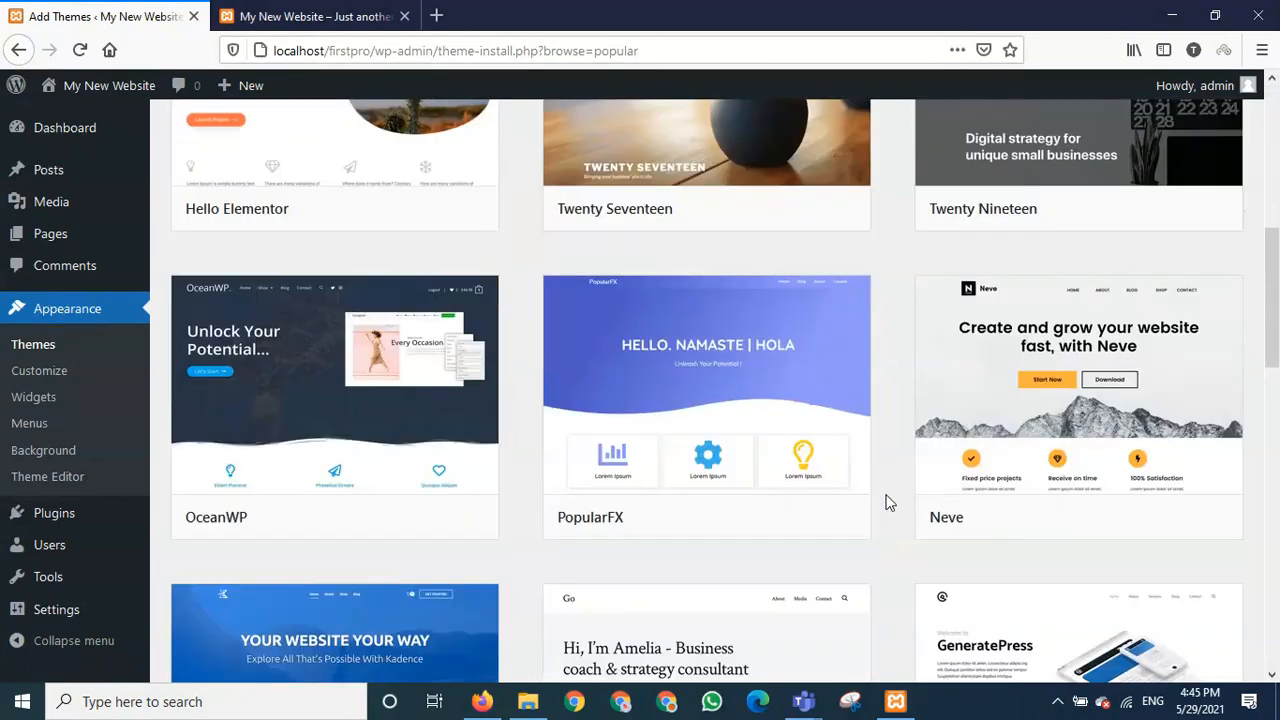
pyautogui.scroll(-1, 885, 500)
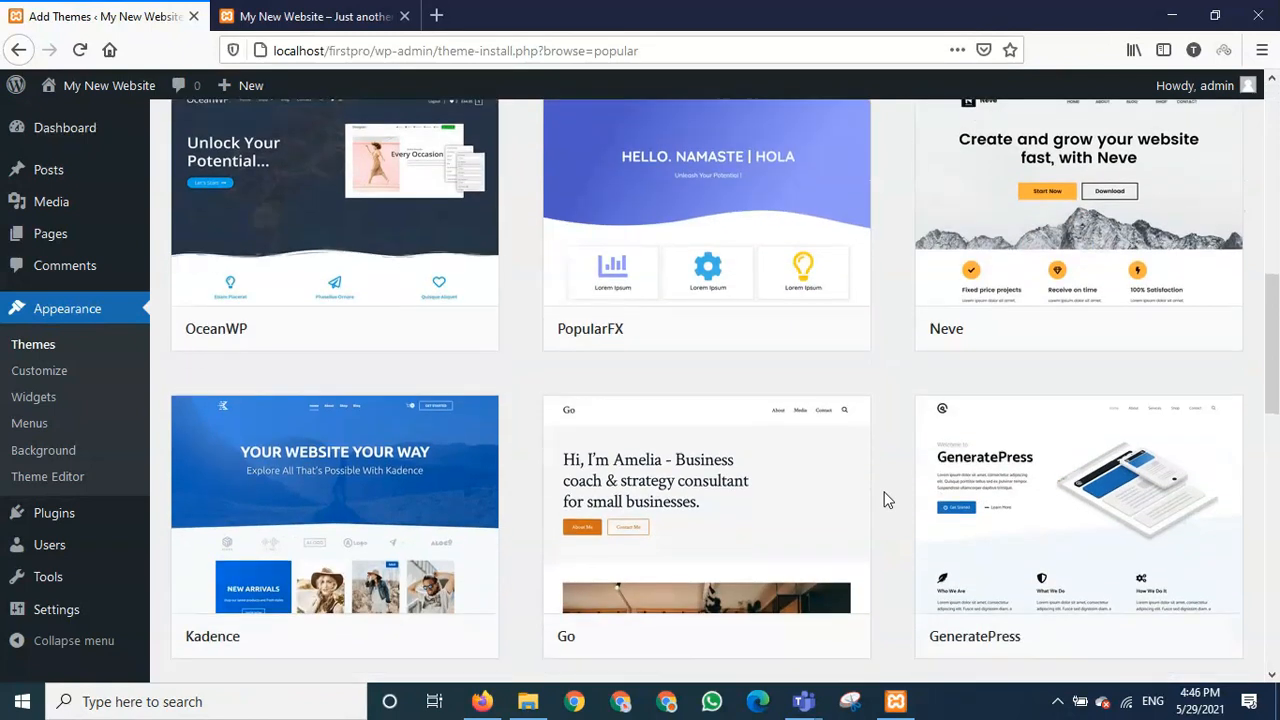
pyautogui.scroll(-2, 885, 500)
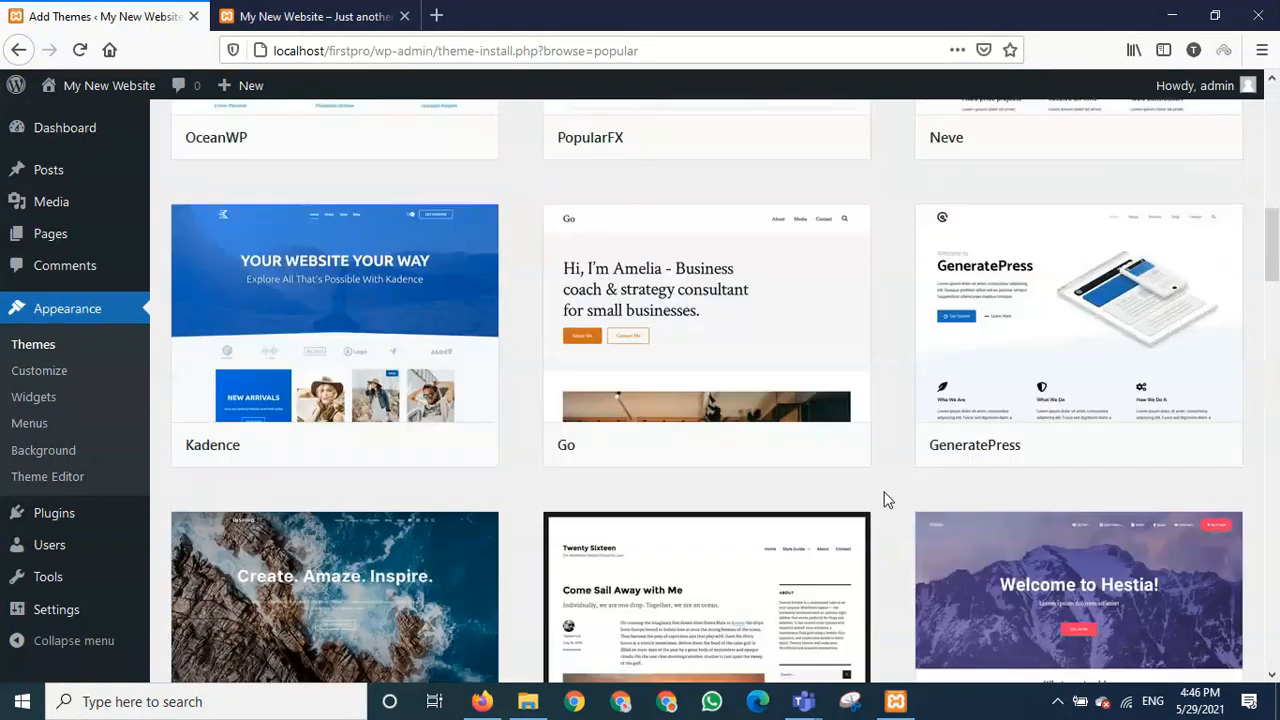
pyautogui.scroll(-4, 885, 500)
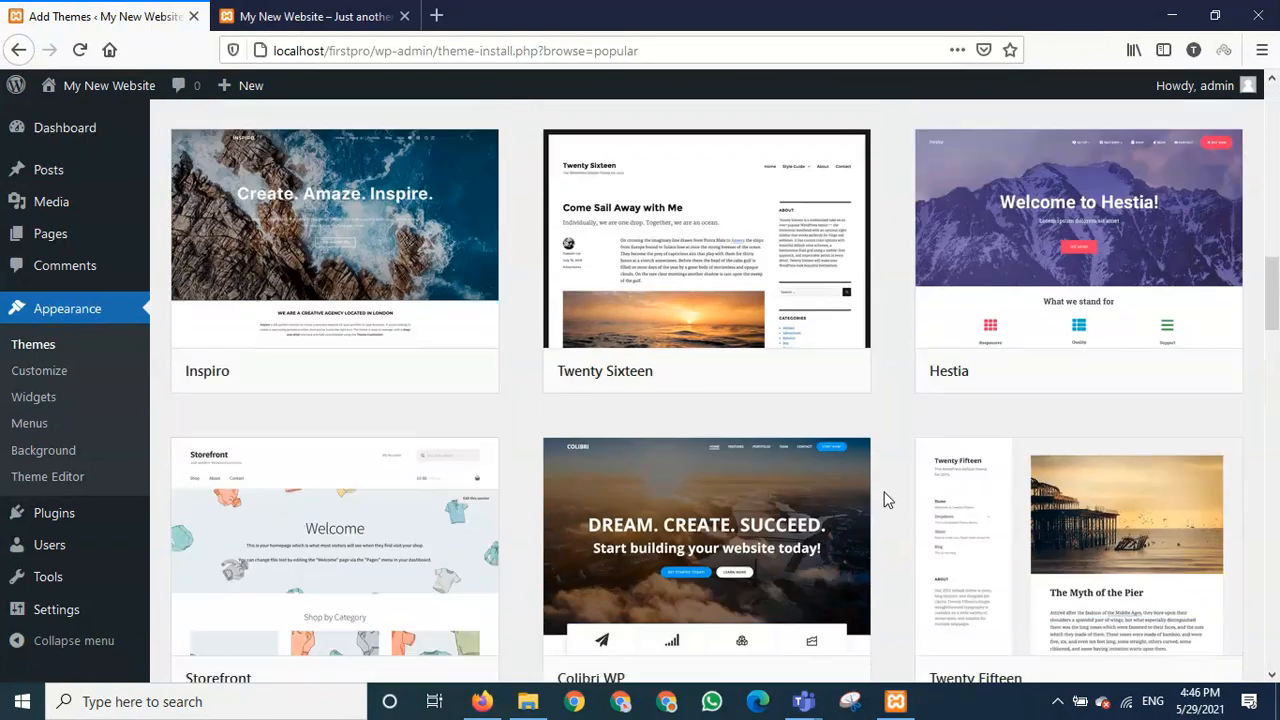
pyautogui.scroll(6, 885, 494)
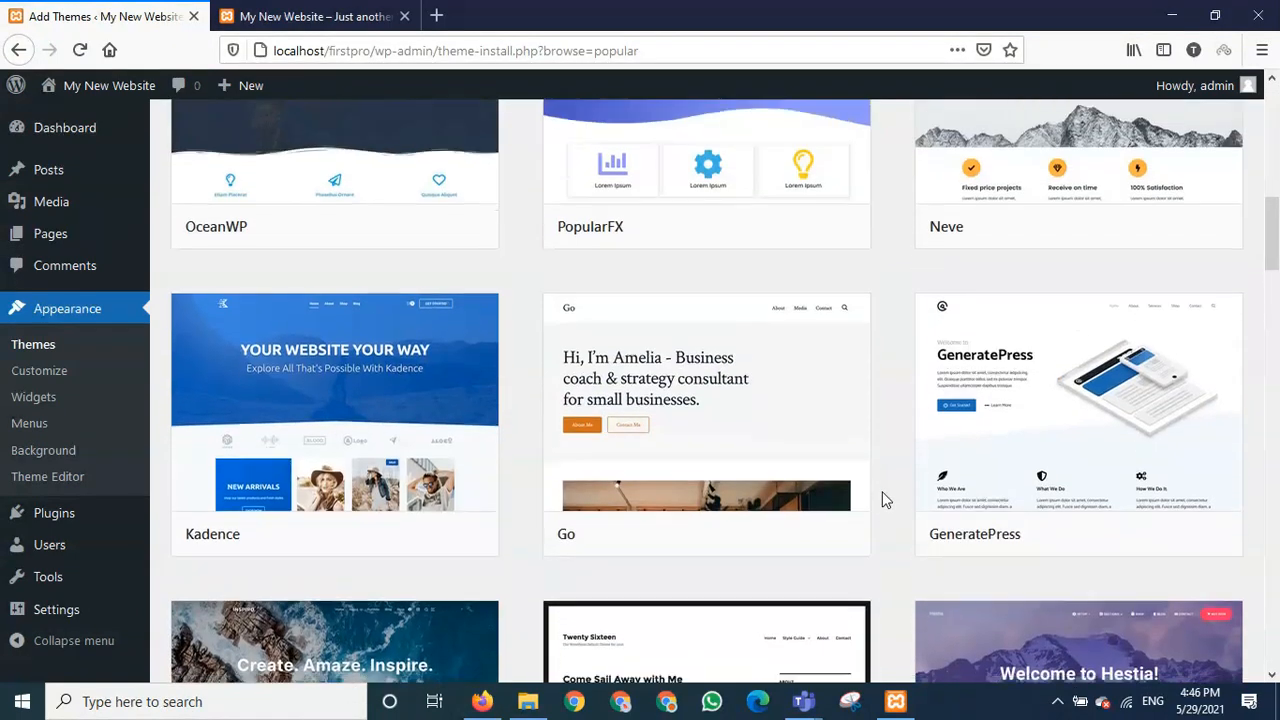
pyautogui.scroll(-3, 882, 493)
pyautogui.scroll(-2, 880, 492)
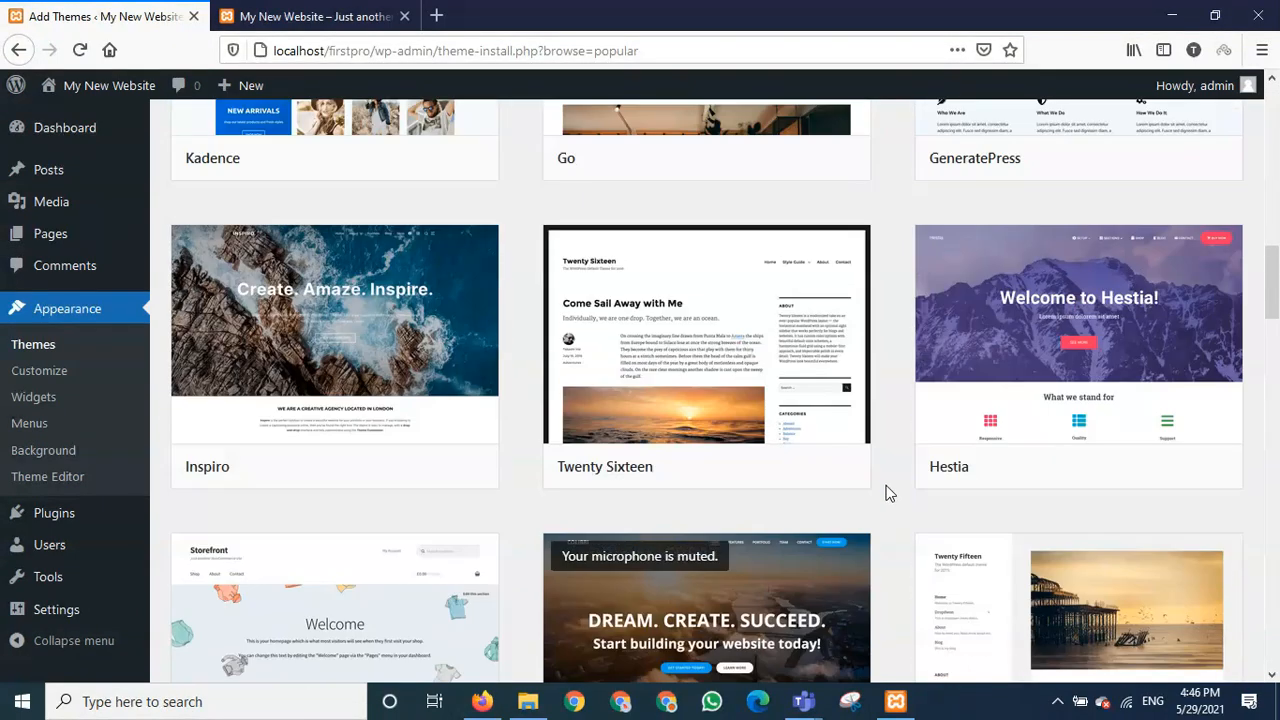
pyautogui.moveTo(934, 491)
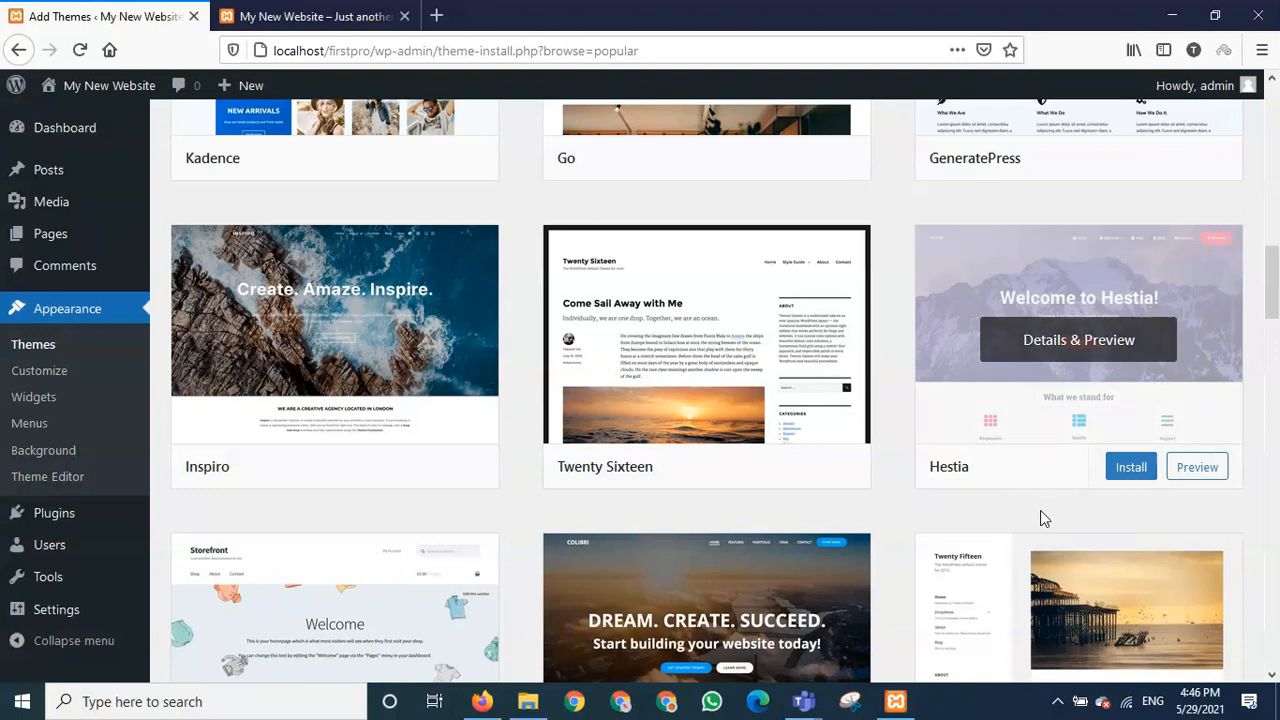
pyautogui.click(1131, 470)
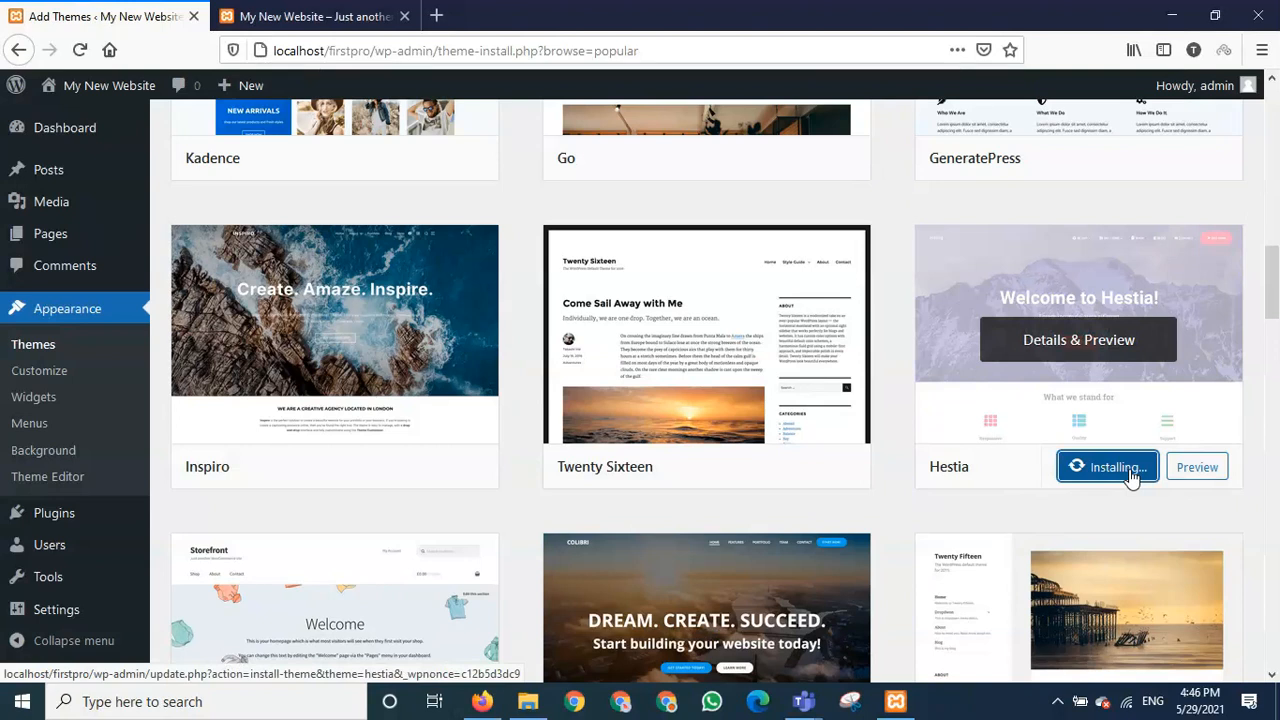
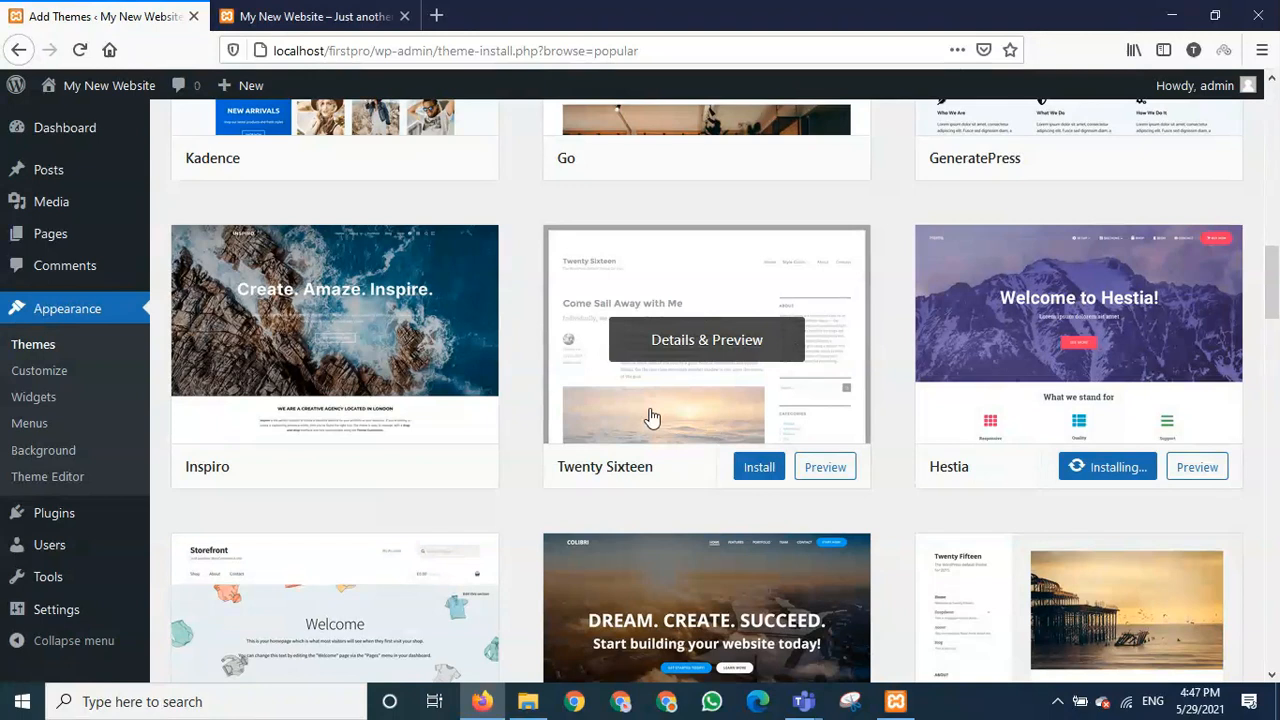
# - Scroll to the Sydney theme card and open its live preview
pyautogui.scroll(8, 651, 416)
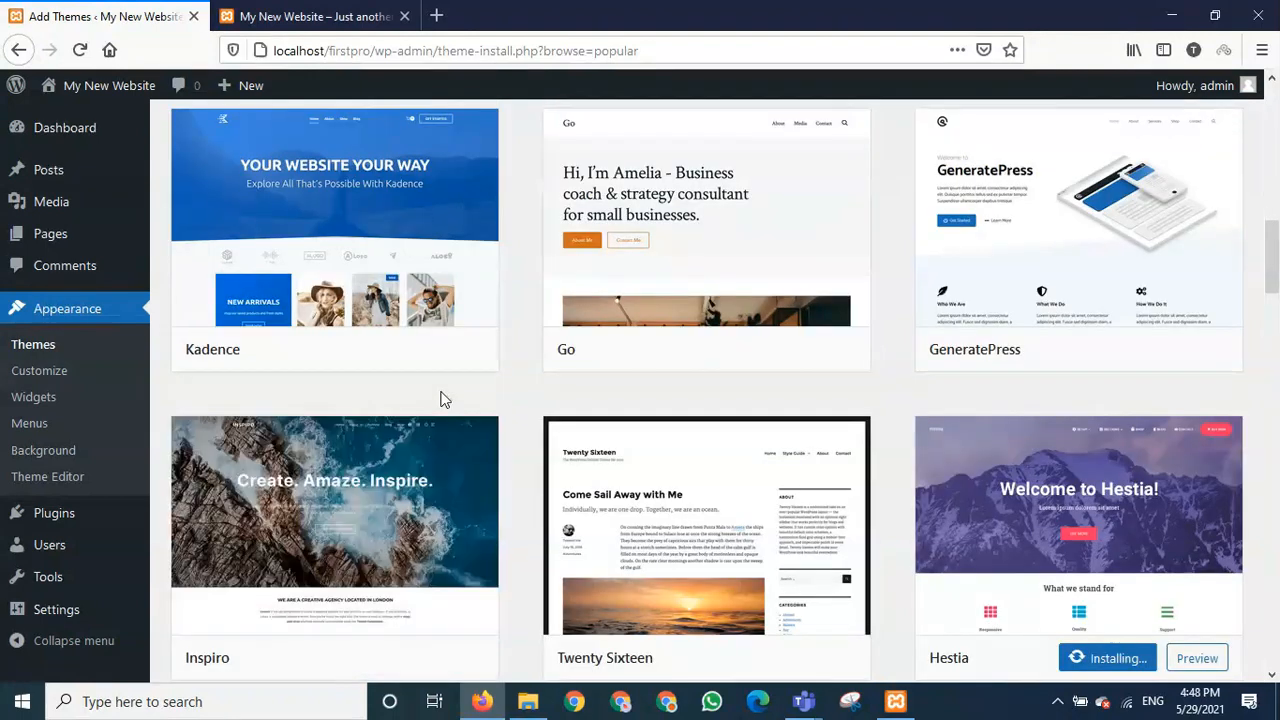
pyautogui.scroll(-8, 671, 426)
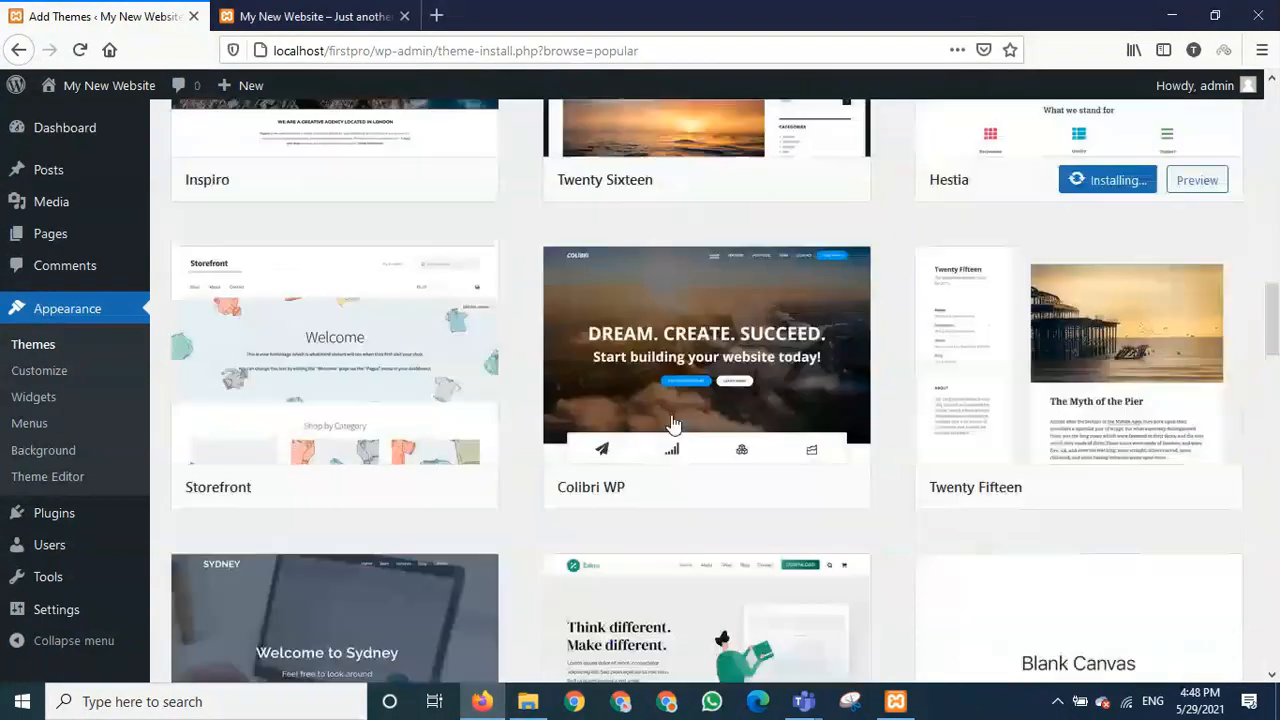
pyautogui.scroll(-2, 533, 443)
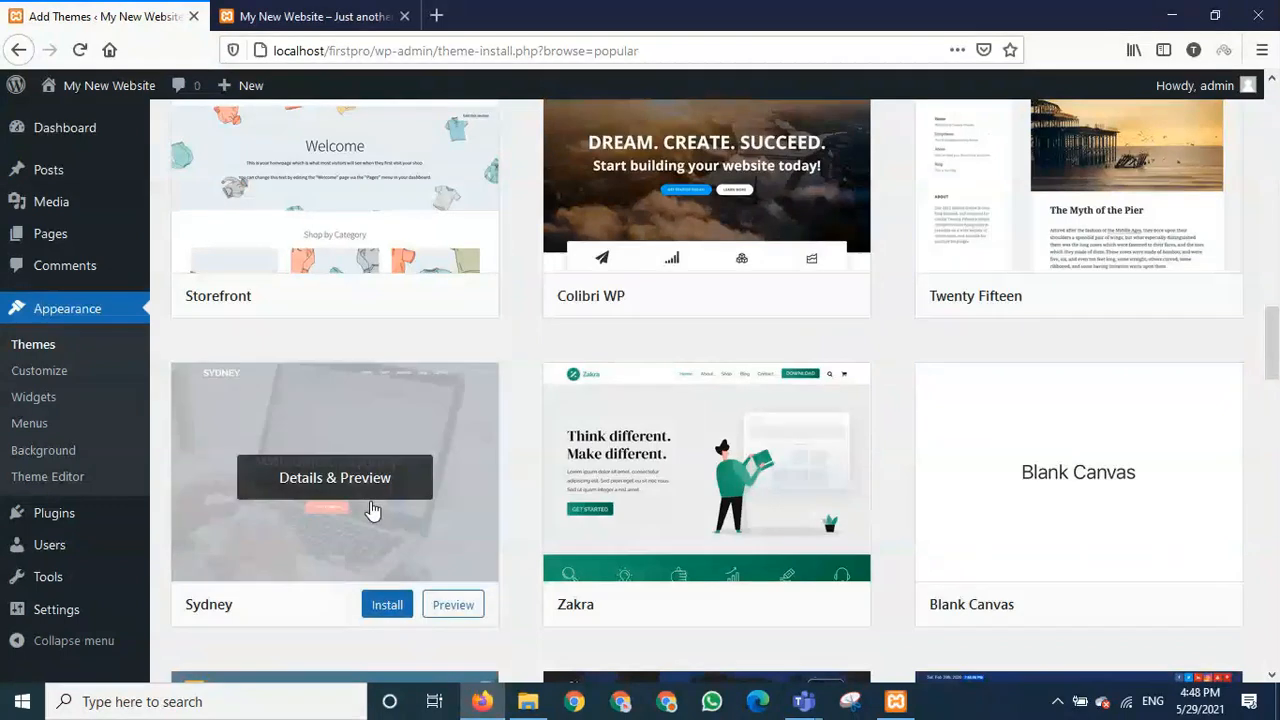
pyautogui.scroll(-1, 371, 514)
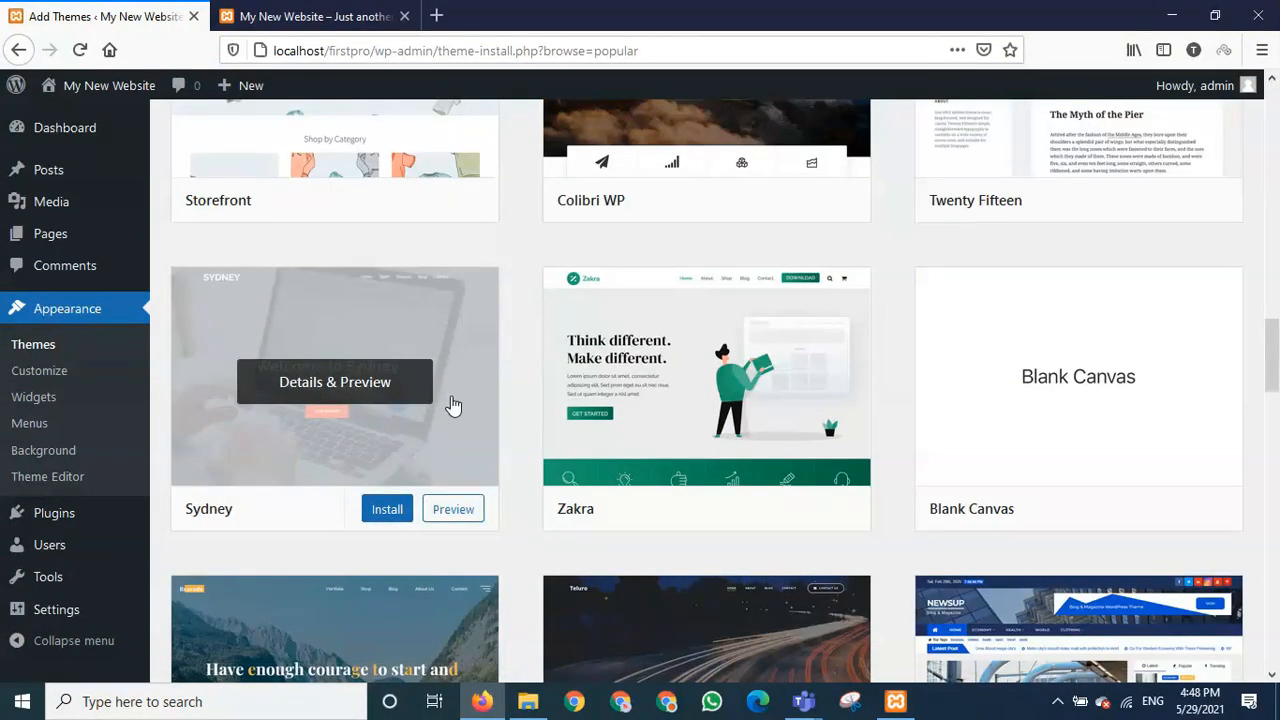
pyautogui.click(456, 511)
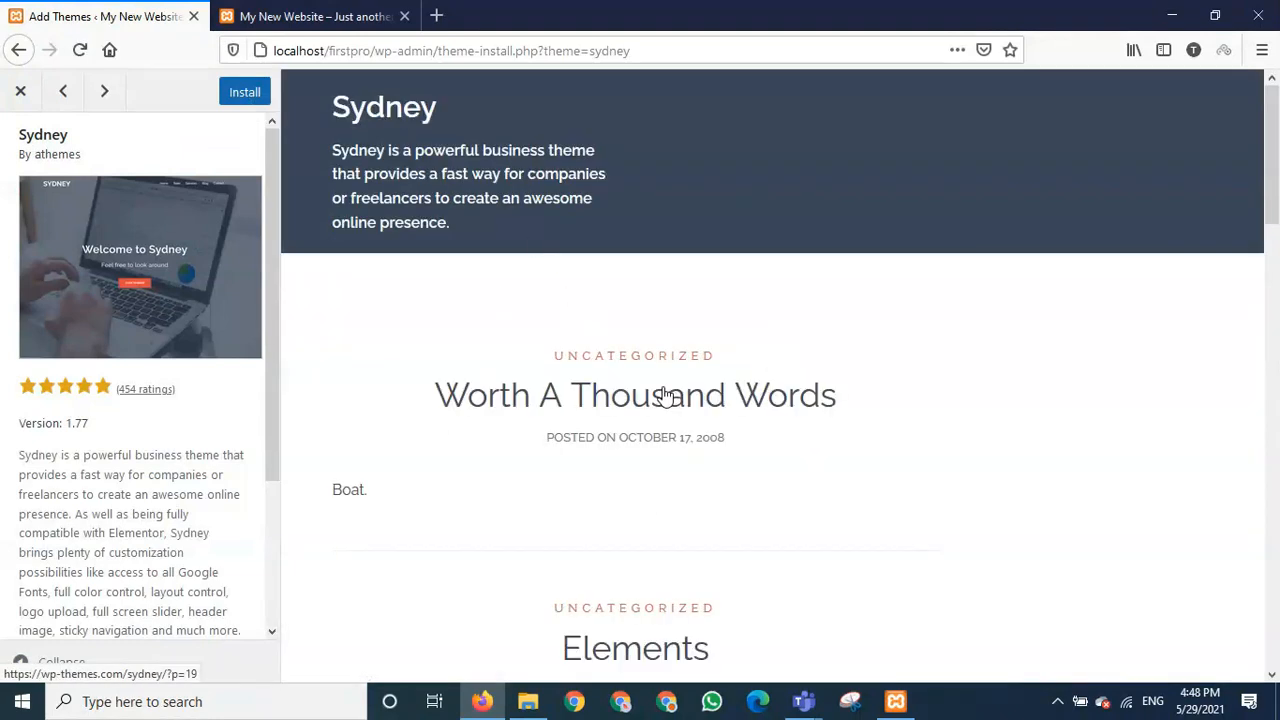
# - Scroll through the Sydney preview to view its sample blog posts
pyautogui.scroll(-3, 664, 395)
pyautogui.scroll(2, 659, 400)
pyautogui.scroll(-5, 659, 403)
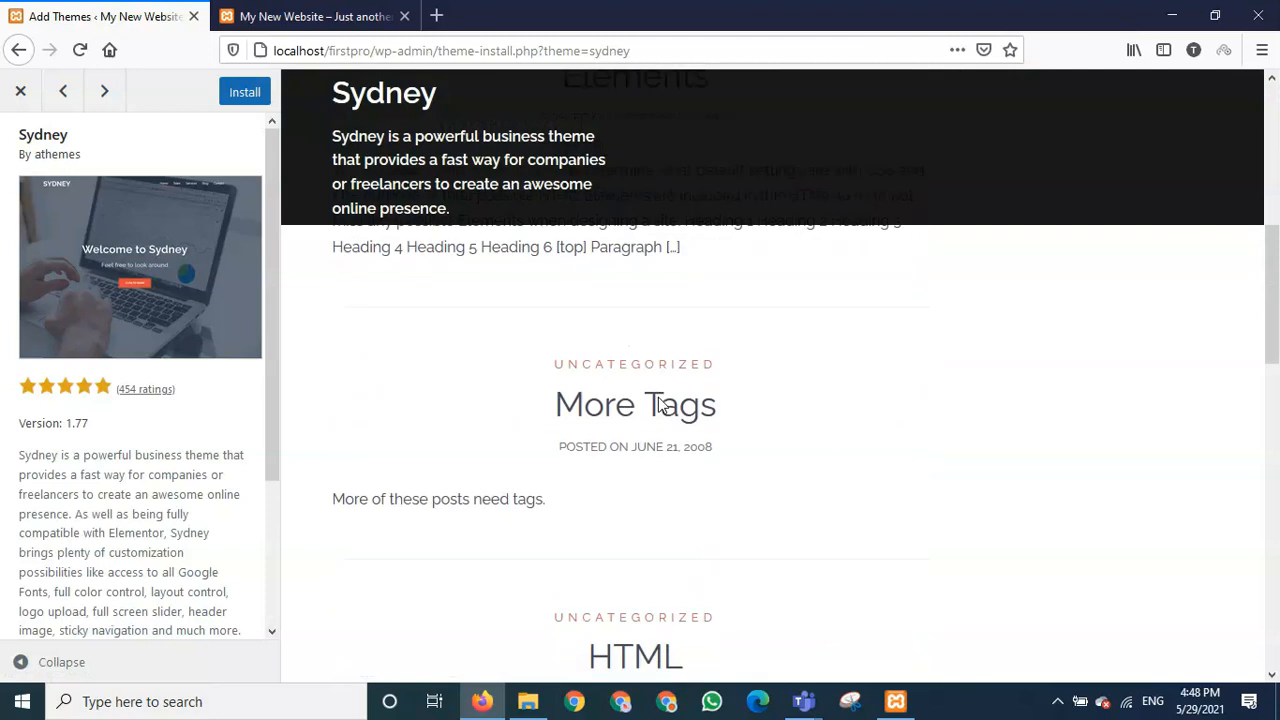
pyautogui.scroll(-2, 659, 400)
pyautogui.scroll(8, 657, 400)
pyautogui.scroll(-3, 655, 405)
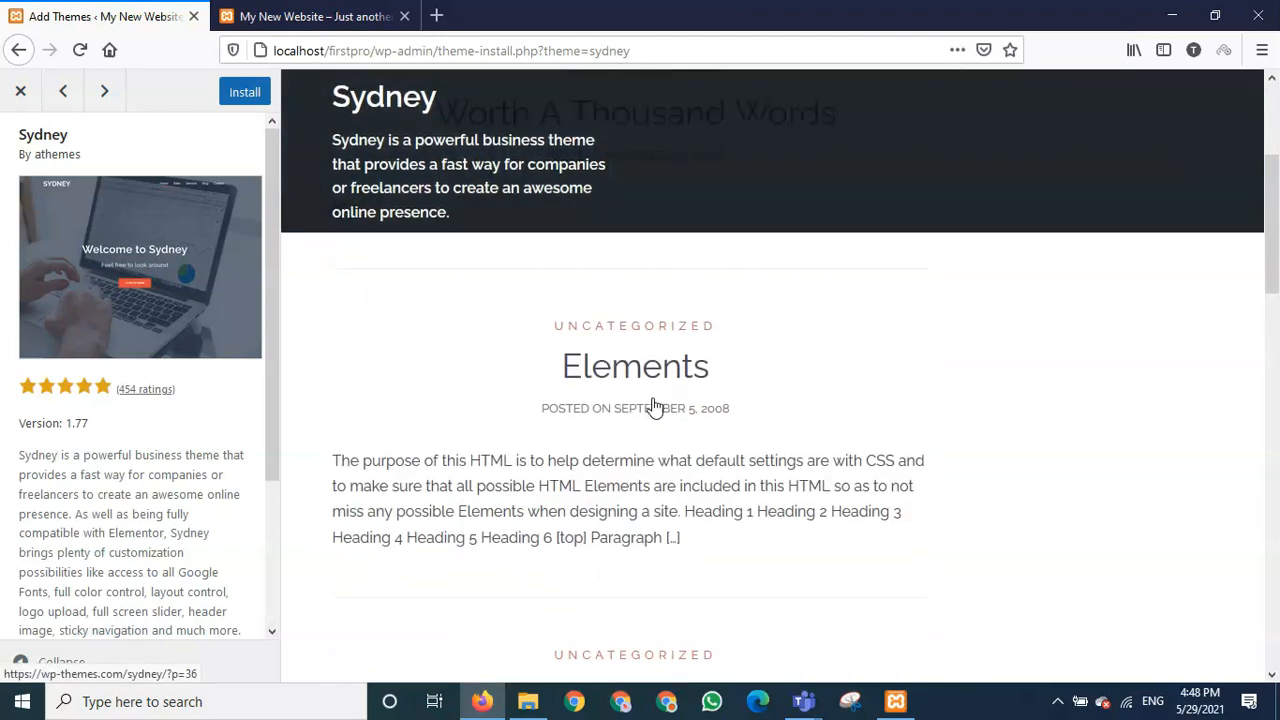
pyautogui.scroll(-3, 655, 405)
pyautogui.scroll(-6, 655, 405)
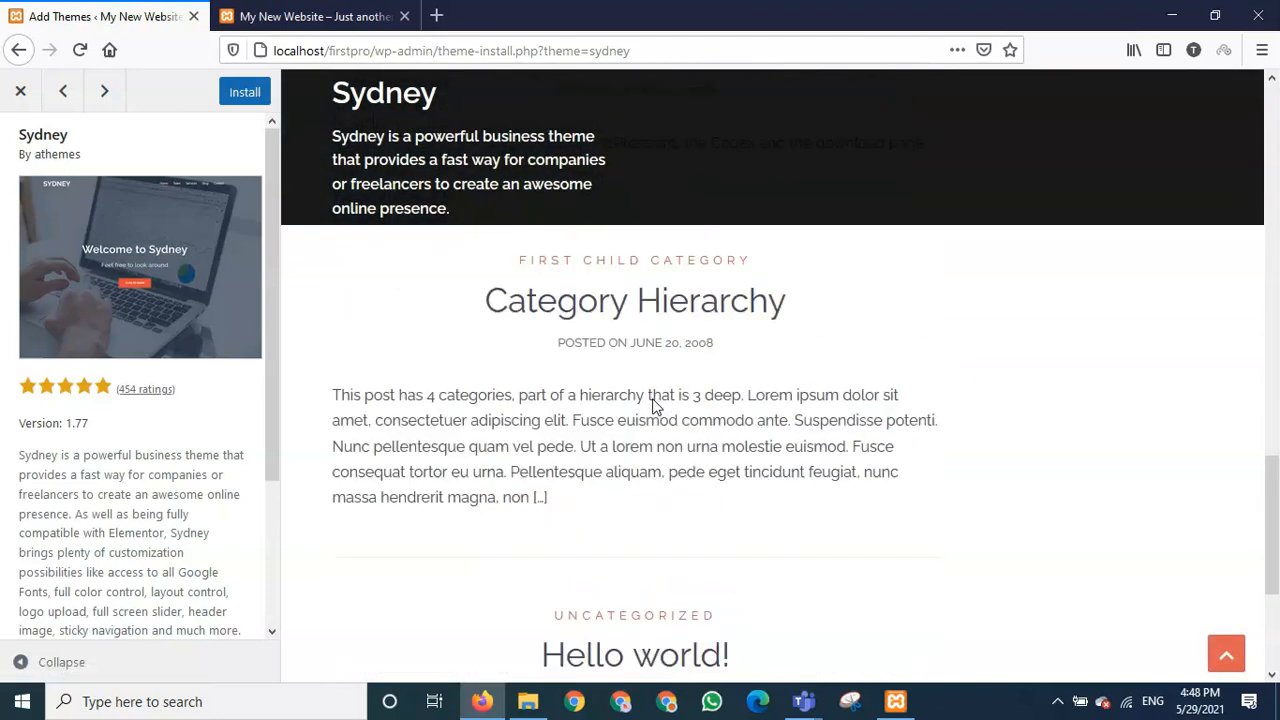
pyautogui.scroll(-3, 652, 405)
pyautogui.scroll(7, 652, 405)
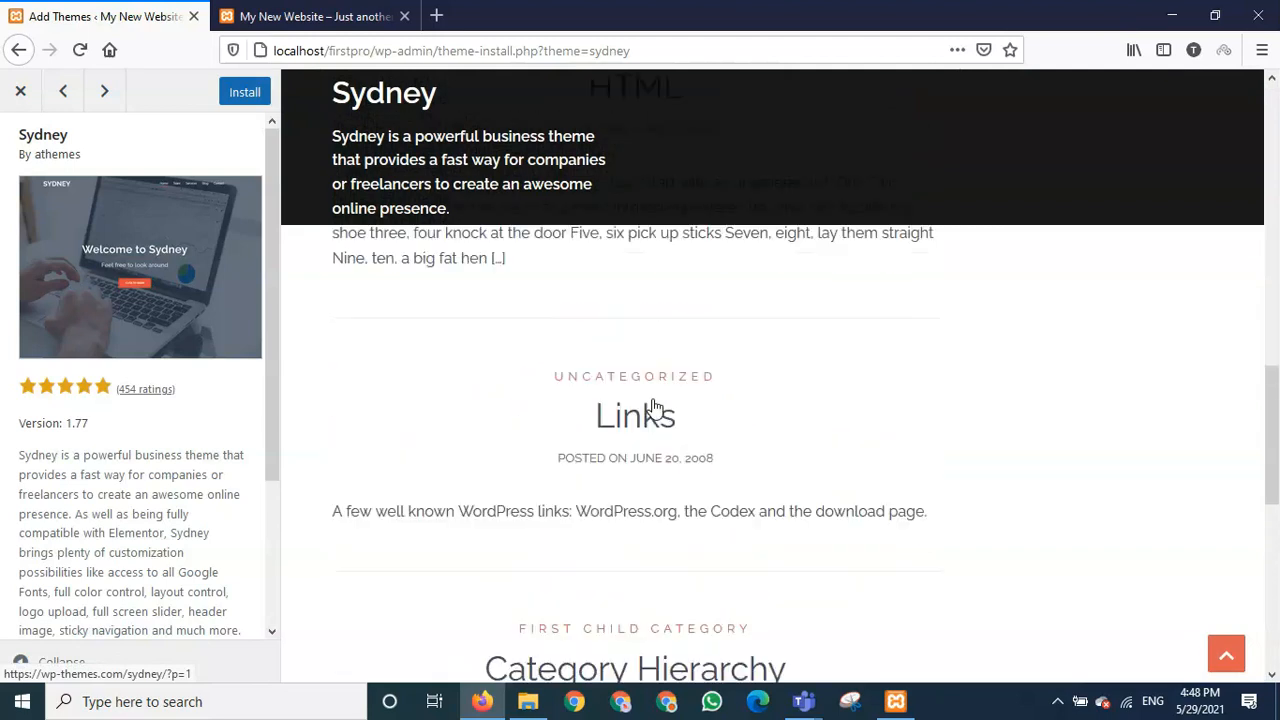
pyautogui.scroll(-3, 652, 405)
pyautogui.scroll(3, 653, 405)
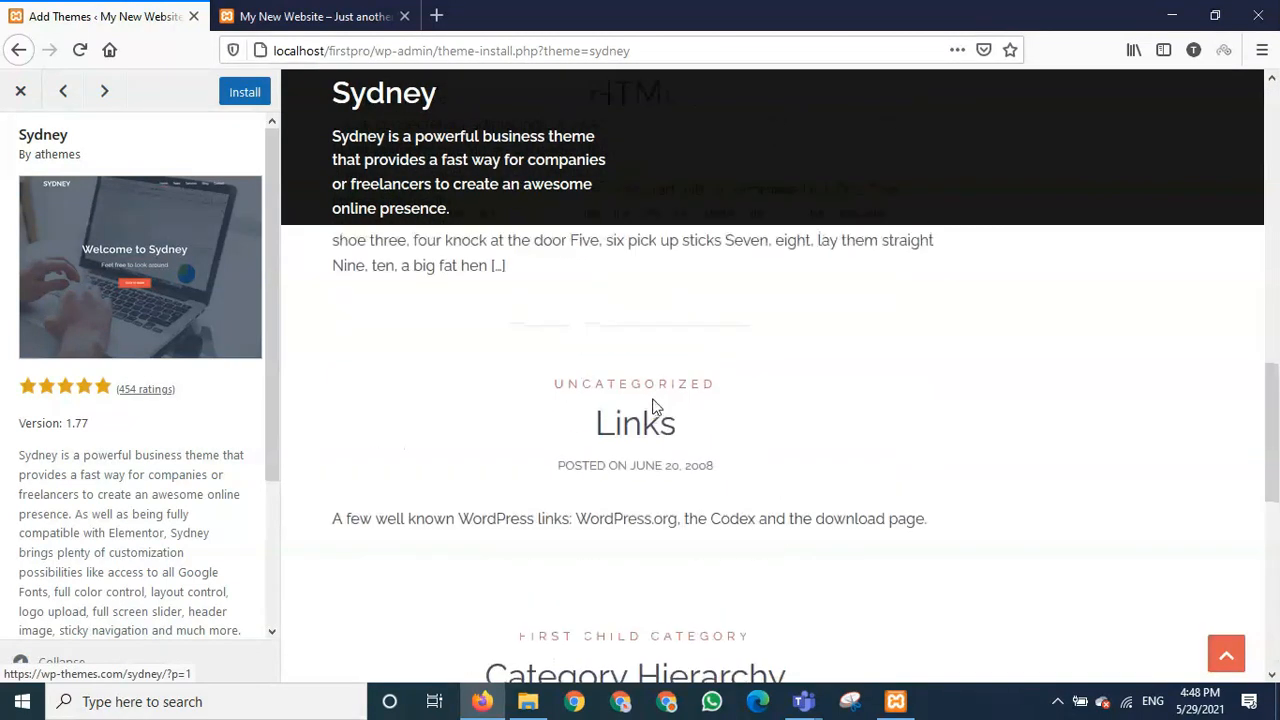
pyautogui.scroll(6, 653, 405)
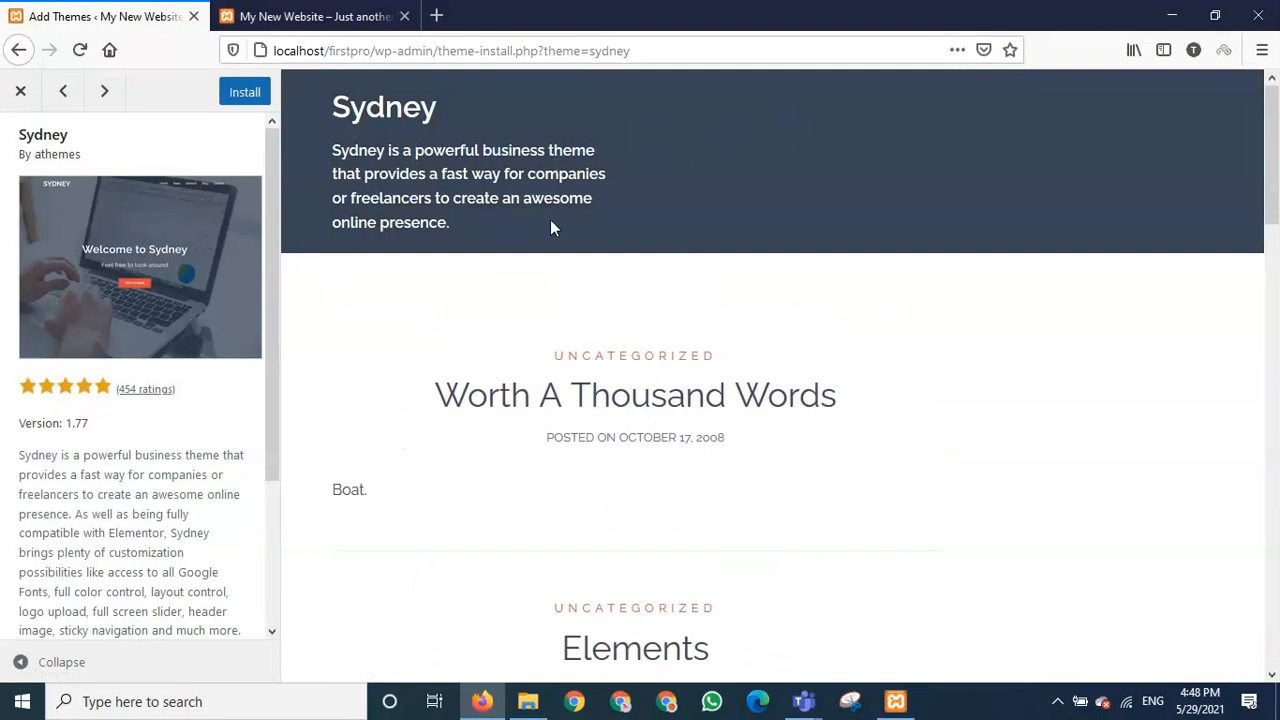
pyautogui.scroll(-4, 807, 424)
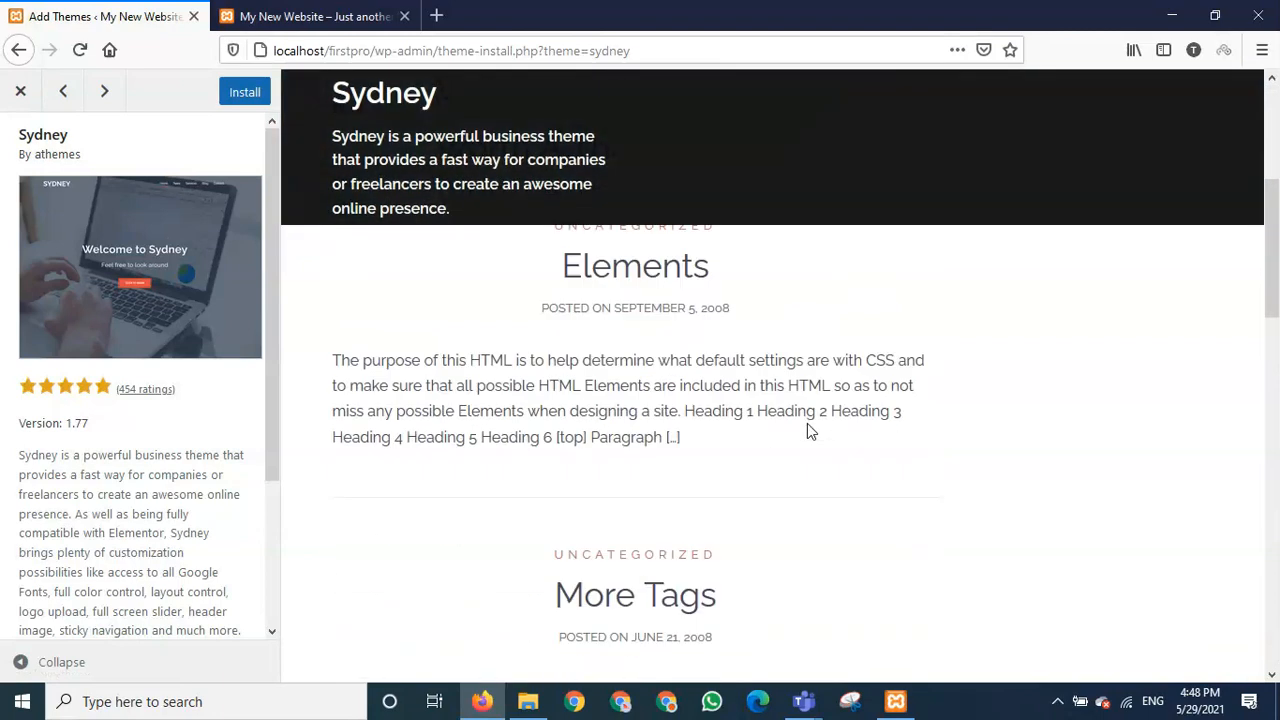
pyautogui.scroll(4, 807, 424)
pyautogui.scroll(-1, 807, 423)
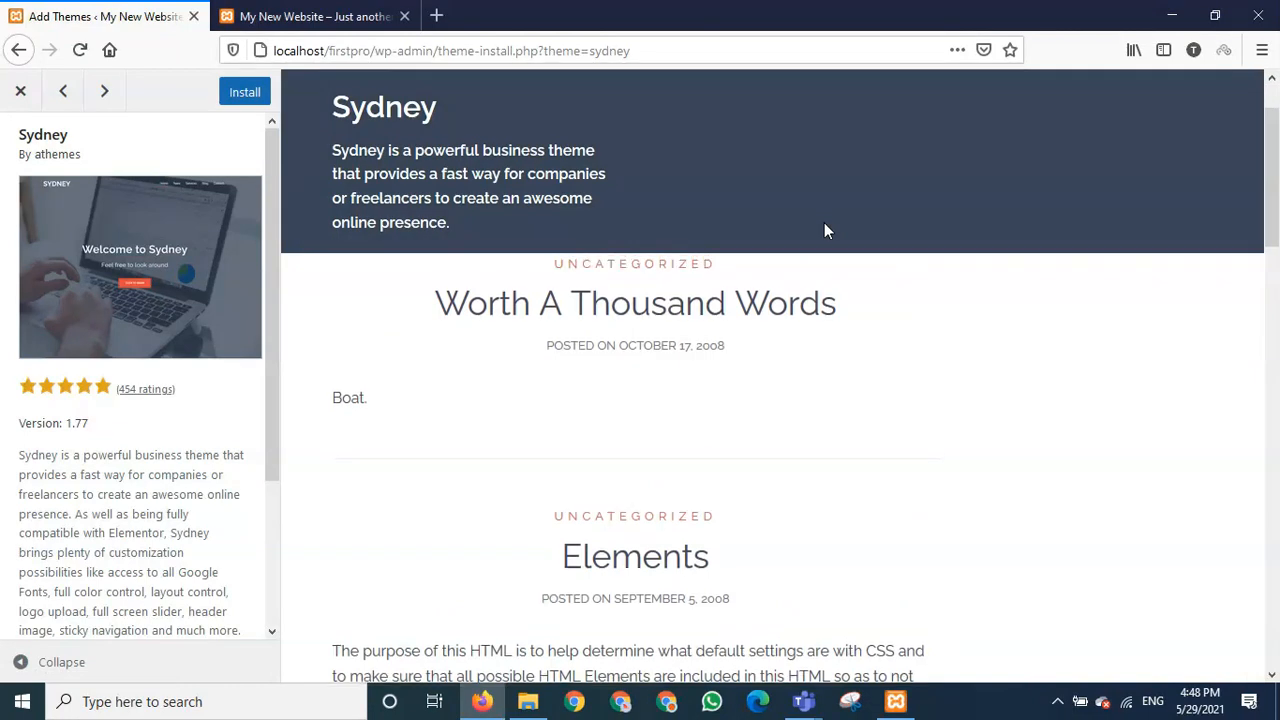
pyautogui.scroll(1, 824, 222)
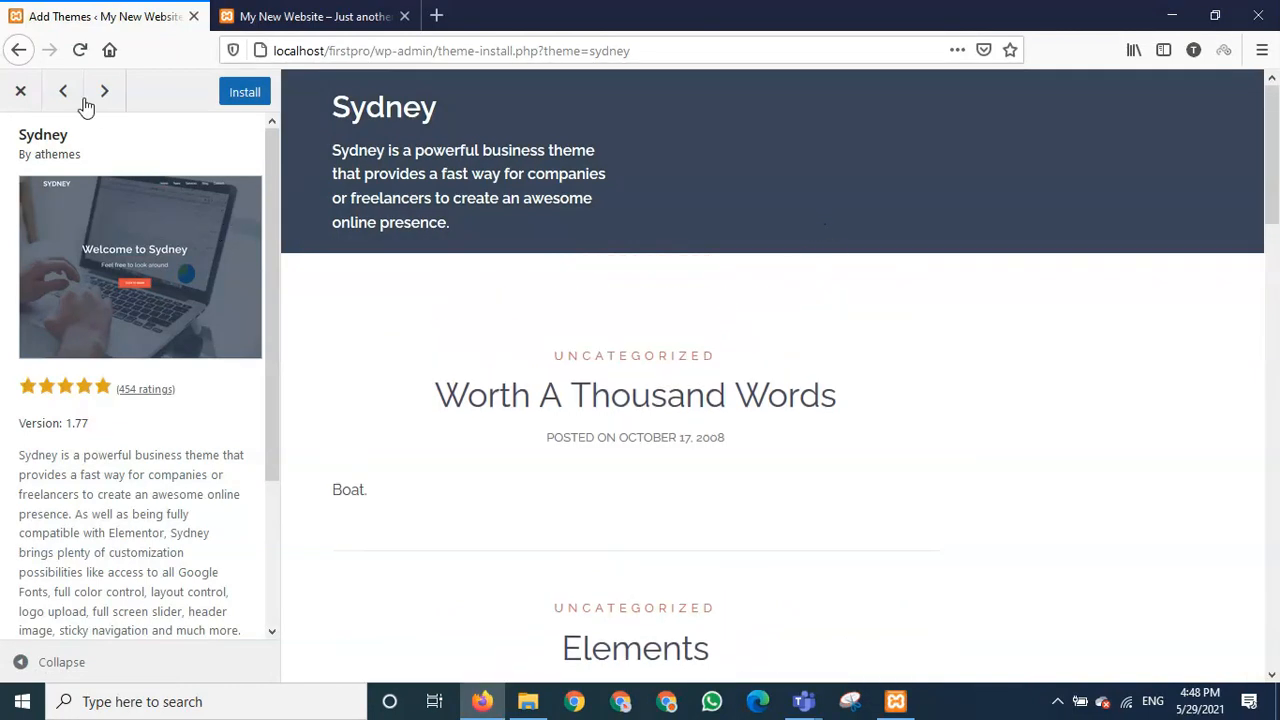
# - Close the Sydney preview, retry the failed Hestia install, and go to the installed themes list
pyautogui.click(20, 93)
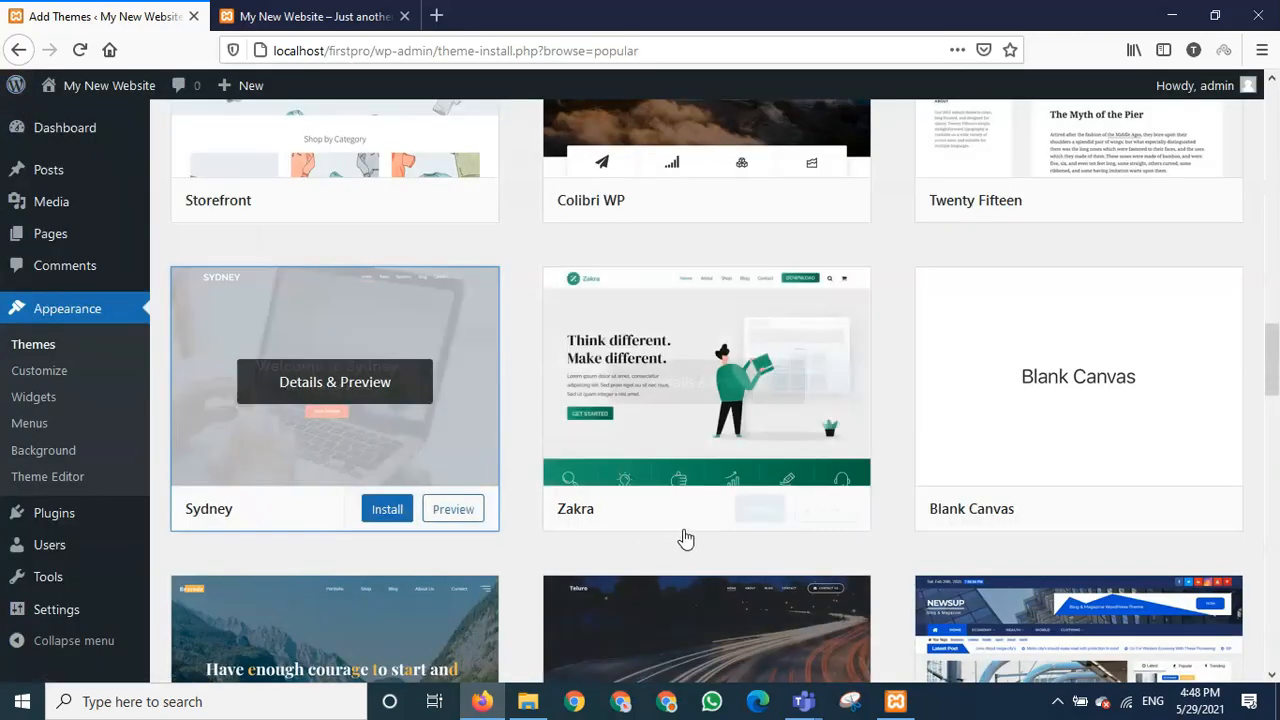
pyautogui.scroll(4, 683, 537)
pyautogui.scroll(3, 690, 530)
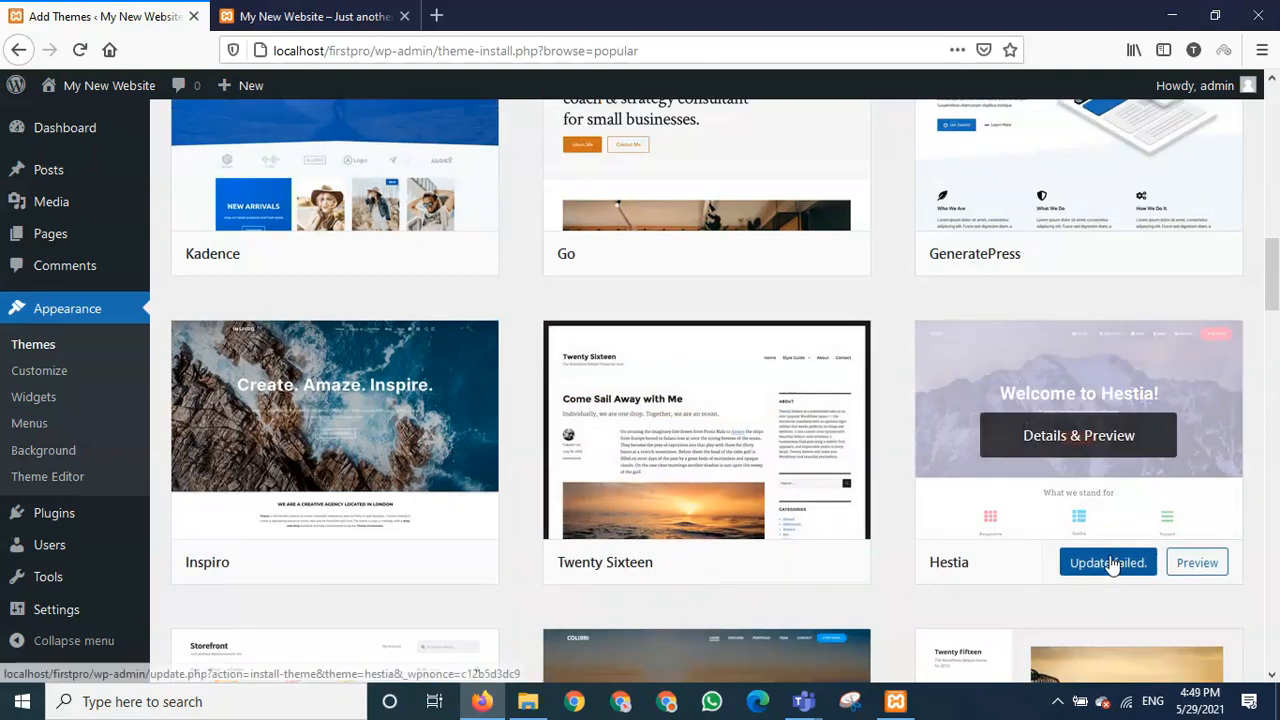
pyautogui.click(1110, 563)
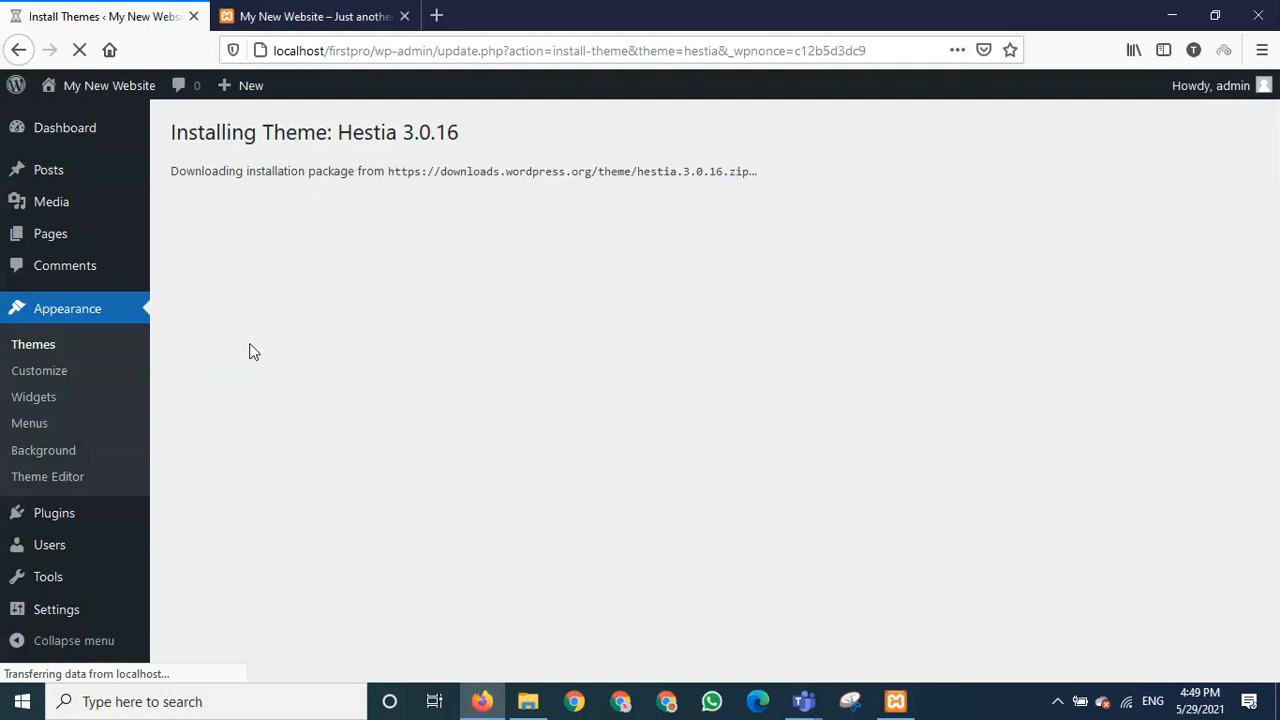
pyautogui.click(55, 357)
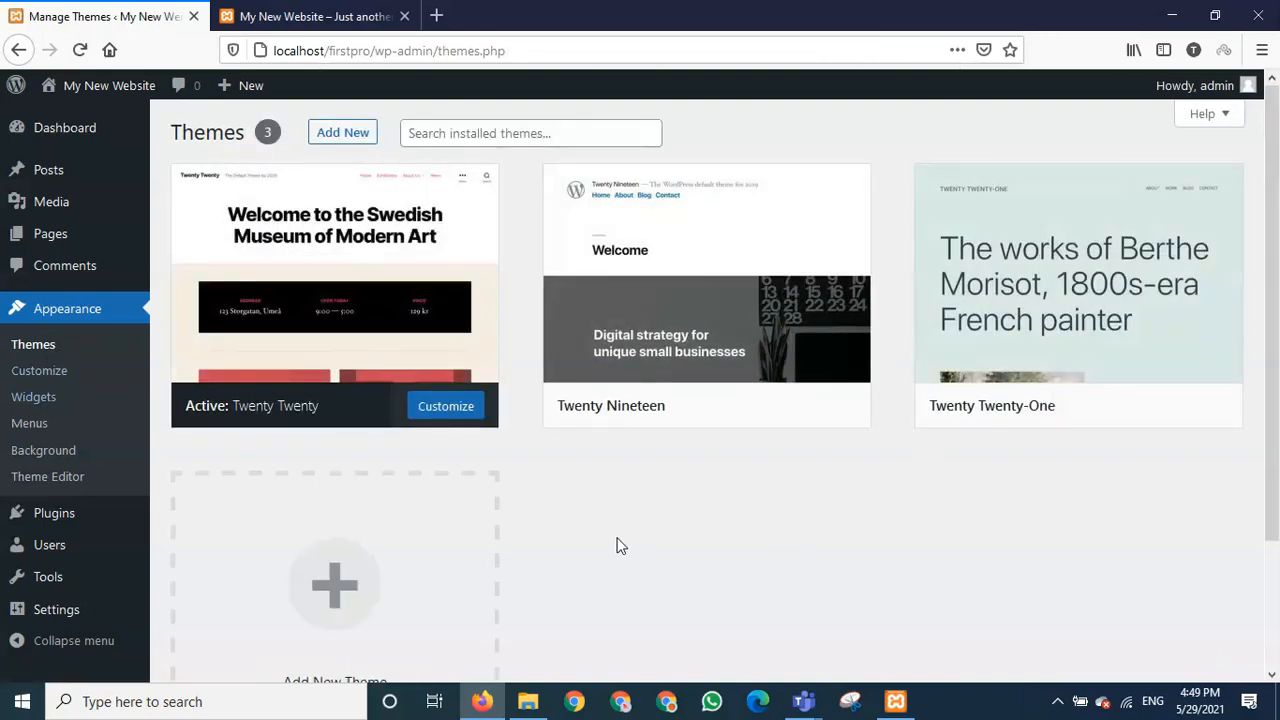
# - Review the installed themes, reload the Themes page, and go to Add New Theme
pyautogui.scroll(-3, 617, 545)
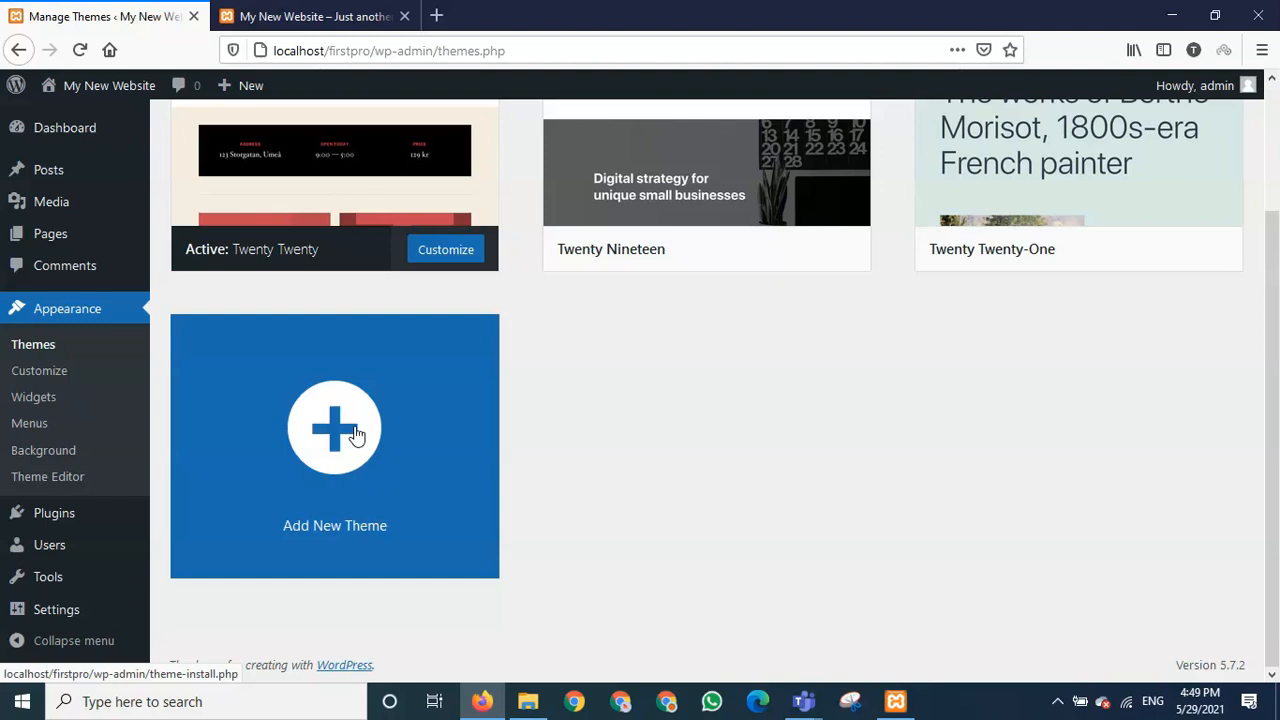
pyautogui.scroll(3, 551, 557)
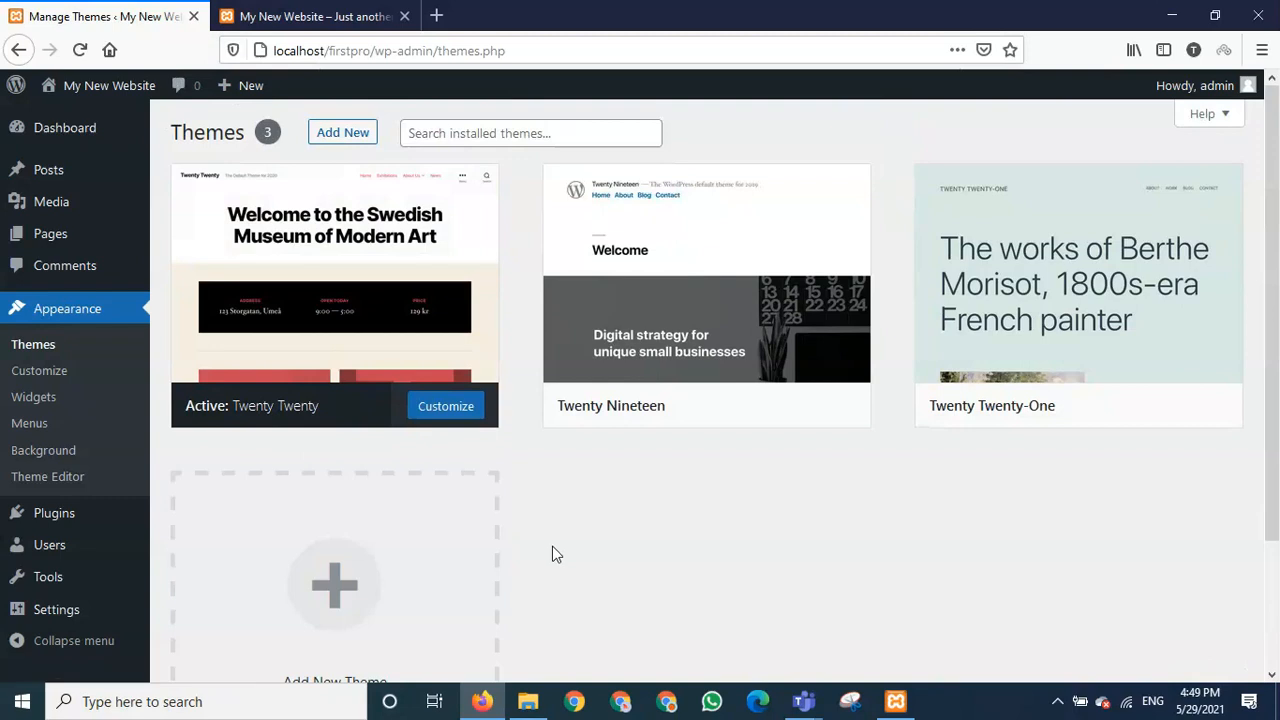
pyautogui.scroll(-3, 552, 554)
pyautogui.scroll(3, 534, 549)
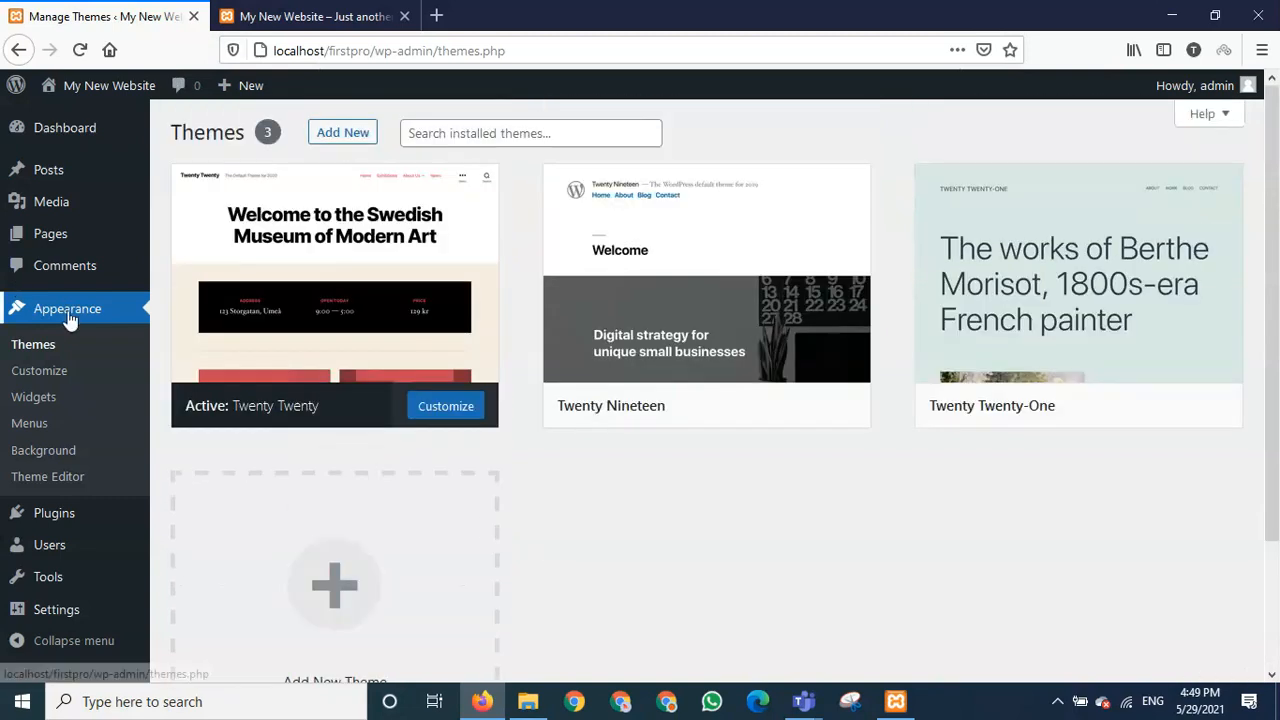
pyautogui.click(44, 354)
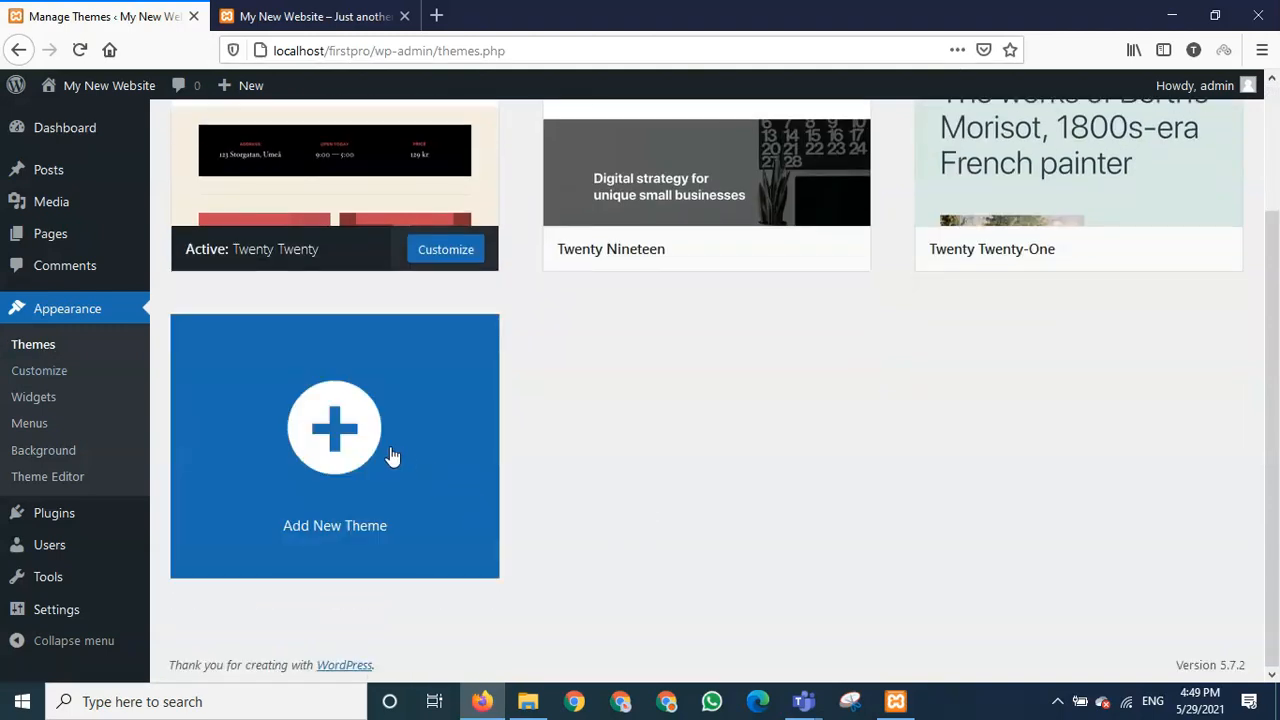
pyautogui.click(357, 451)
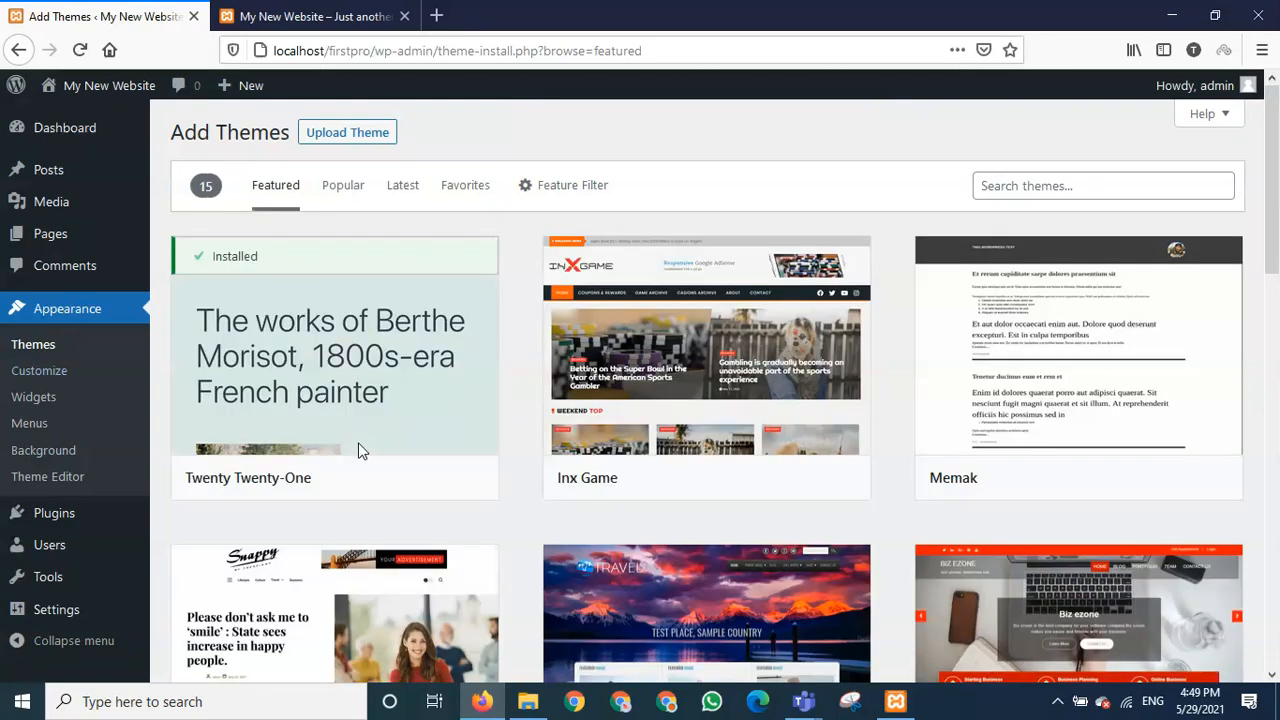
# - Browse the Featured themes and preview the Guten Learn education theme
pyautogui.scroll(-2, 716, 498)
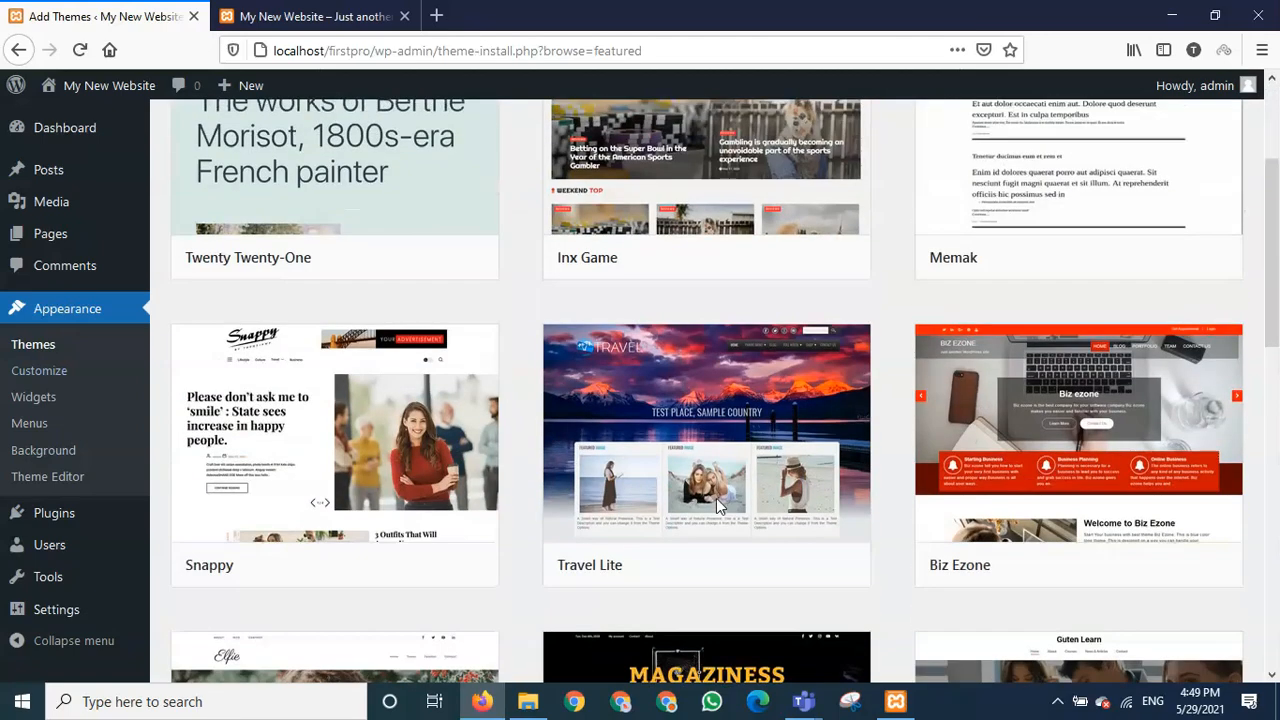
pyautogui.scroll(-3, 846, 623)
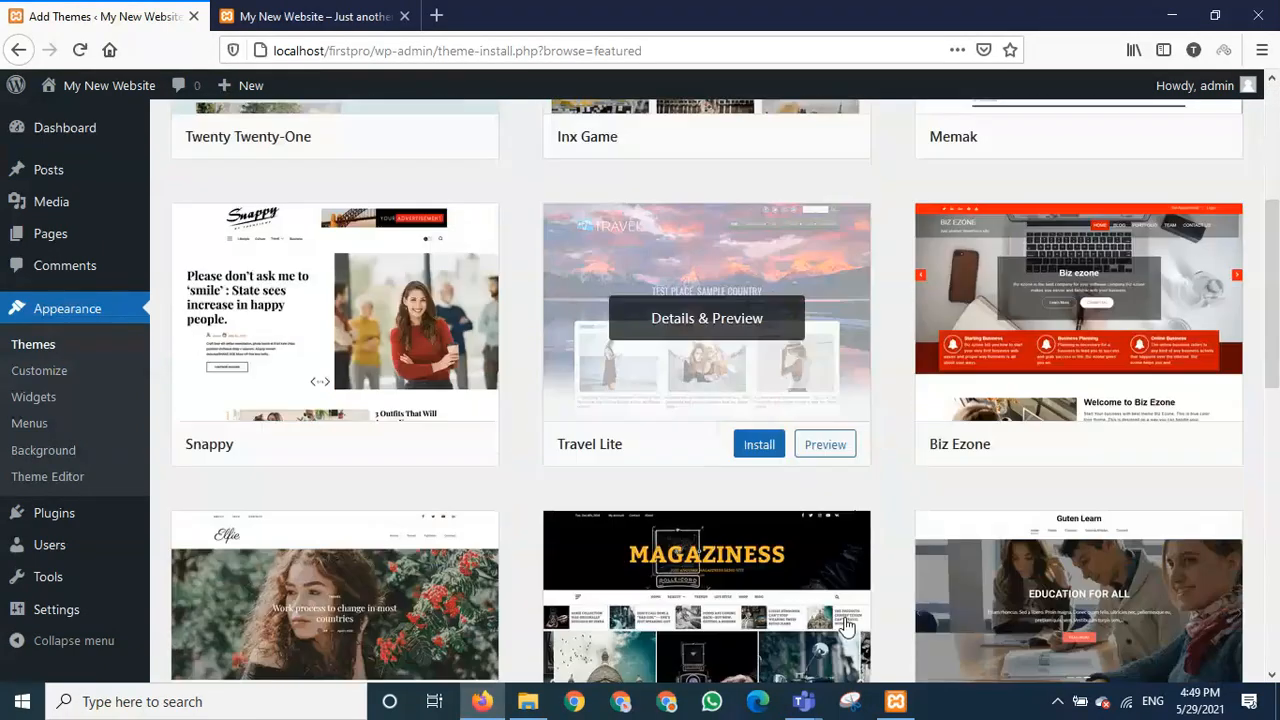
pyautogui.scroll(2, 415, 395)
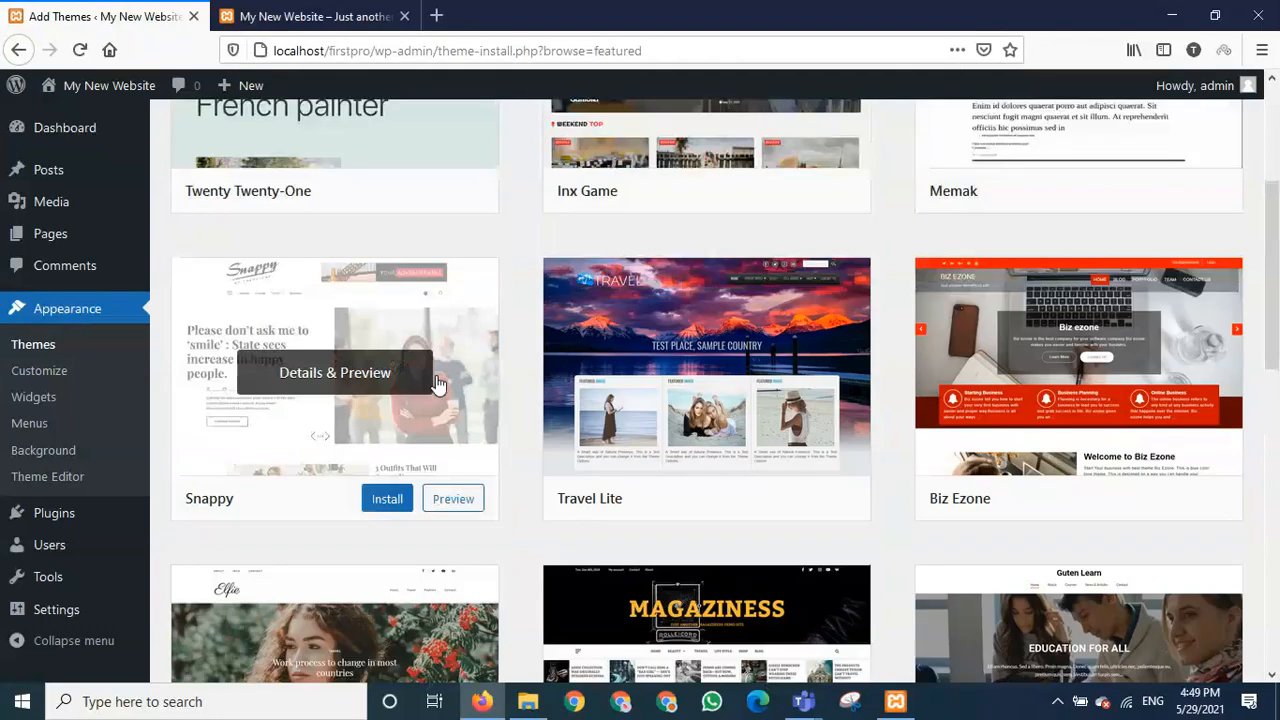
pyautogui.scroll(-4, 410, 505)
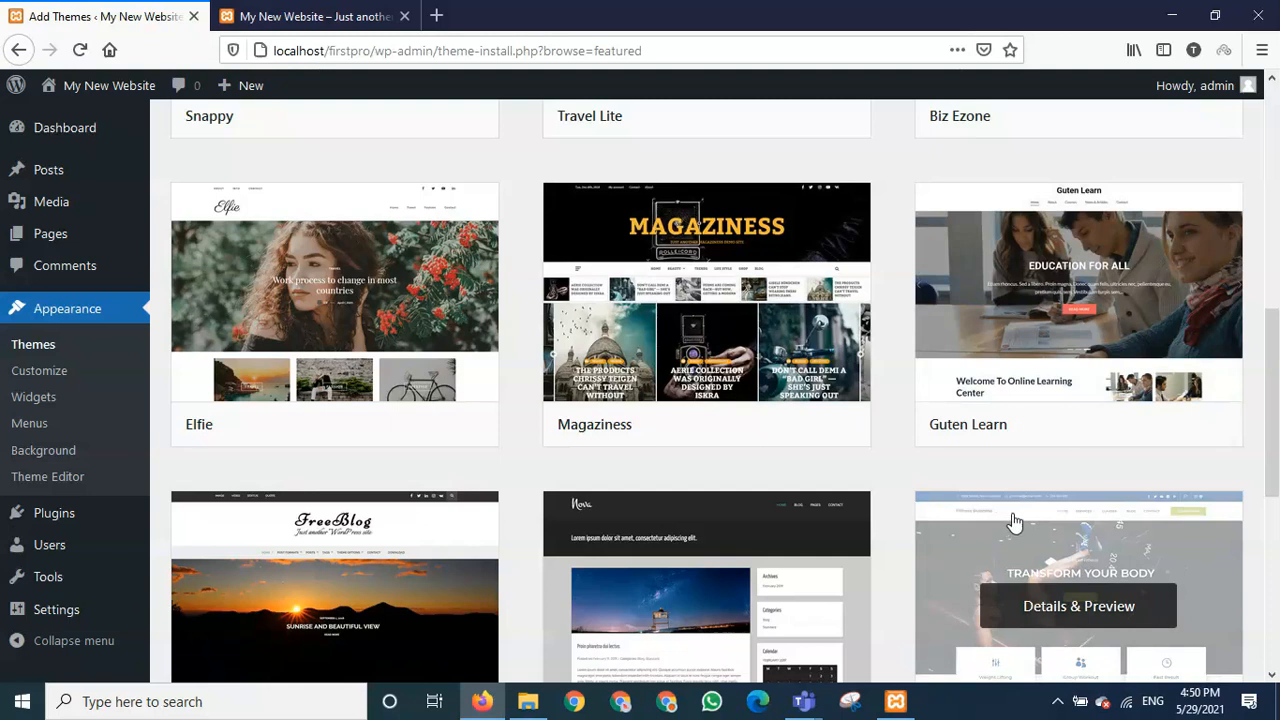
pyautogui.moveTo(1092, 439)
pyautogui.click(1190, 424)
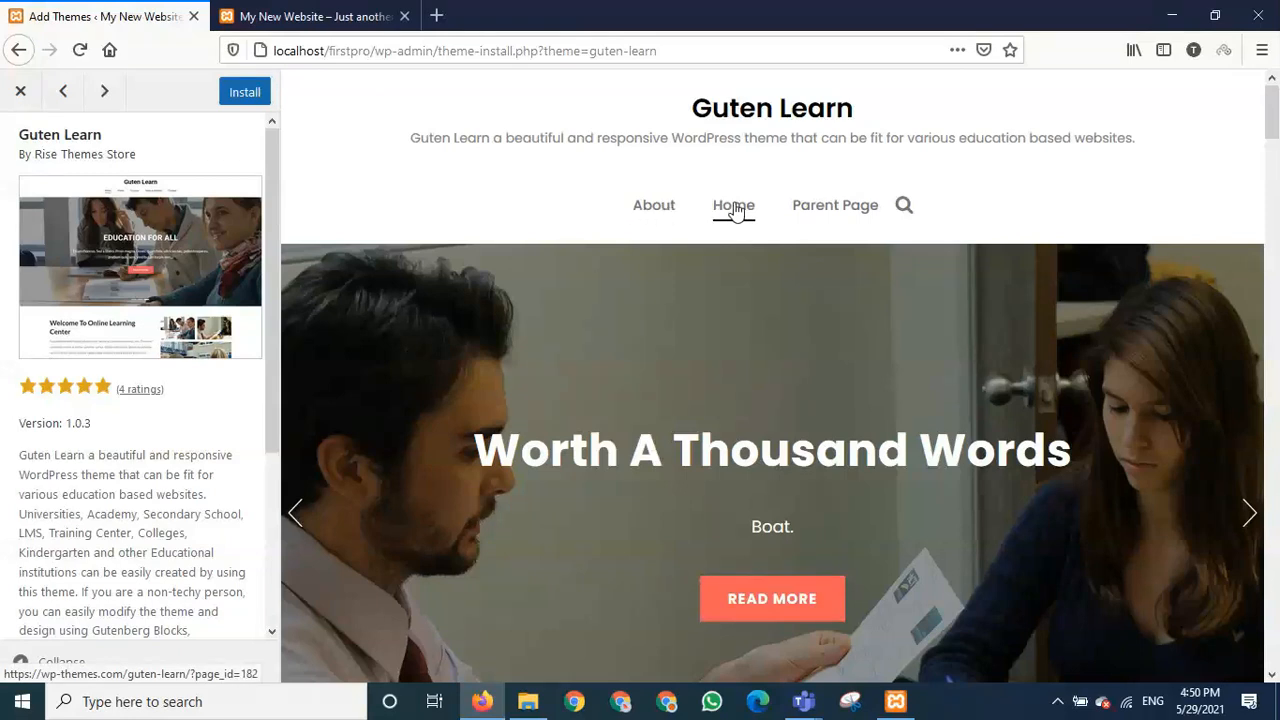
pyautogui.moveTo(849, 210)
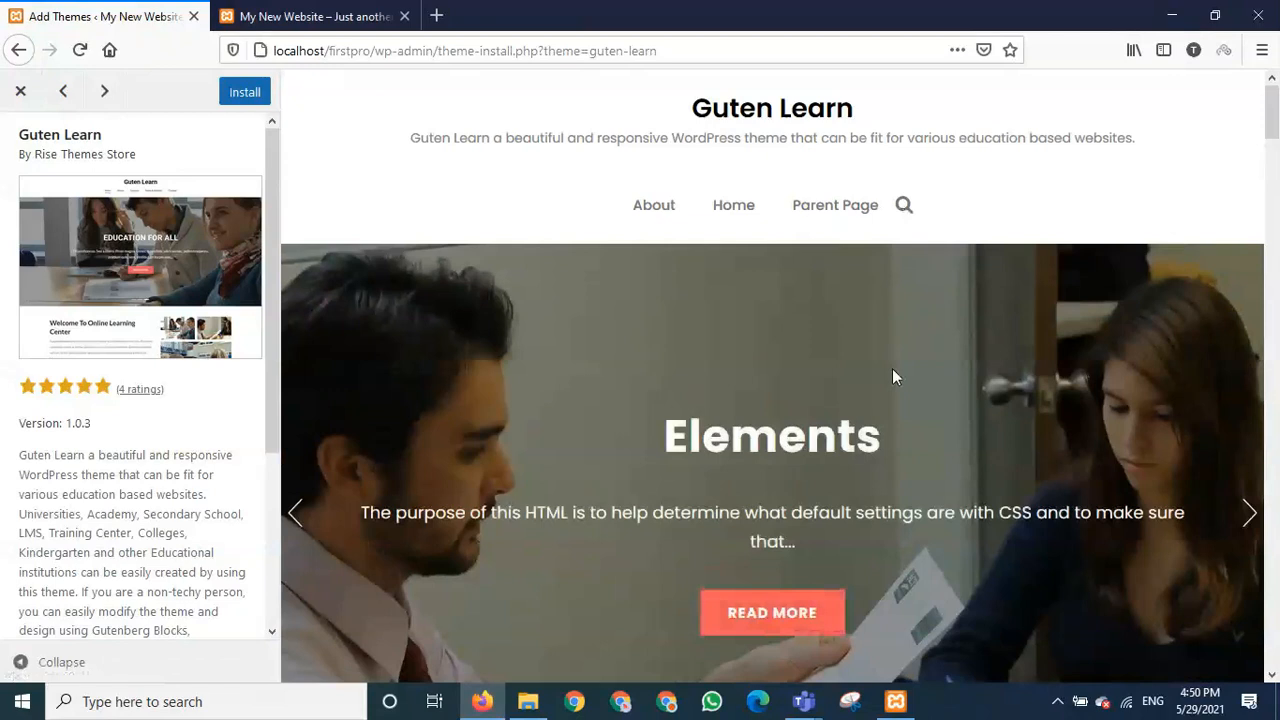
pyautogui.scroll(-2, 892, 368)
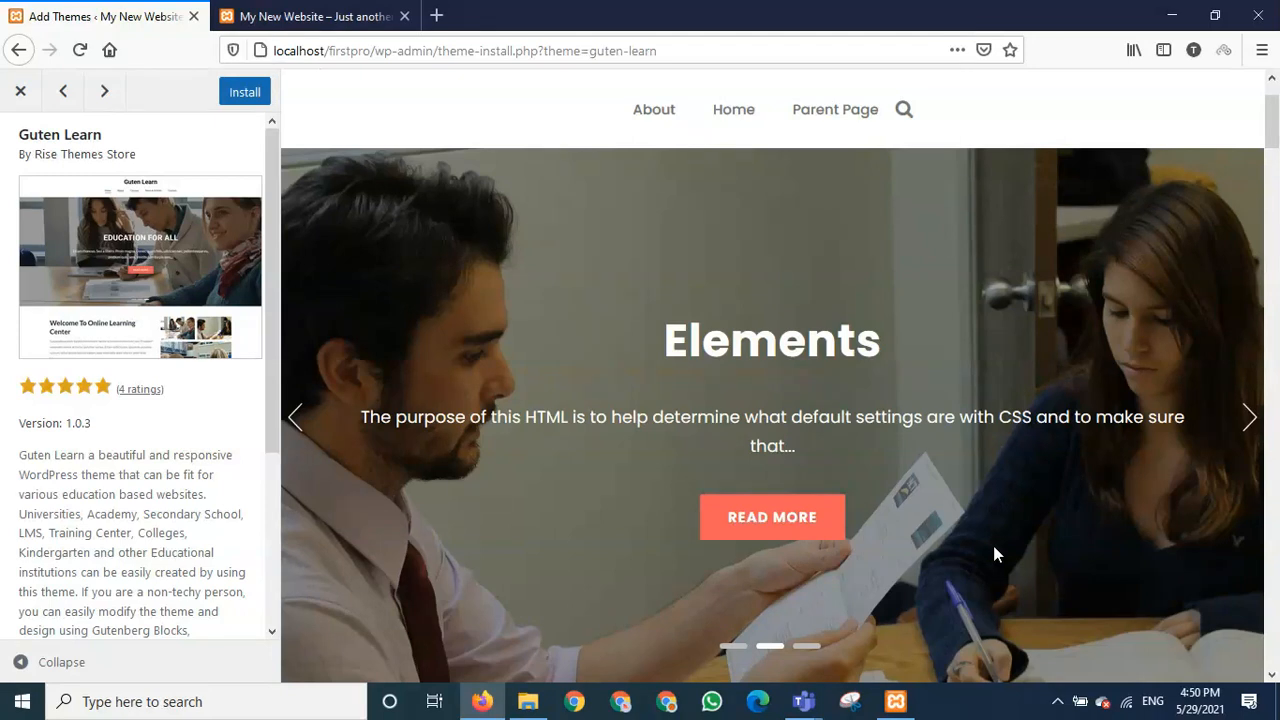
pyautogui.scroll(-4, 993, 546)
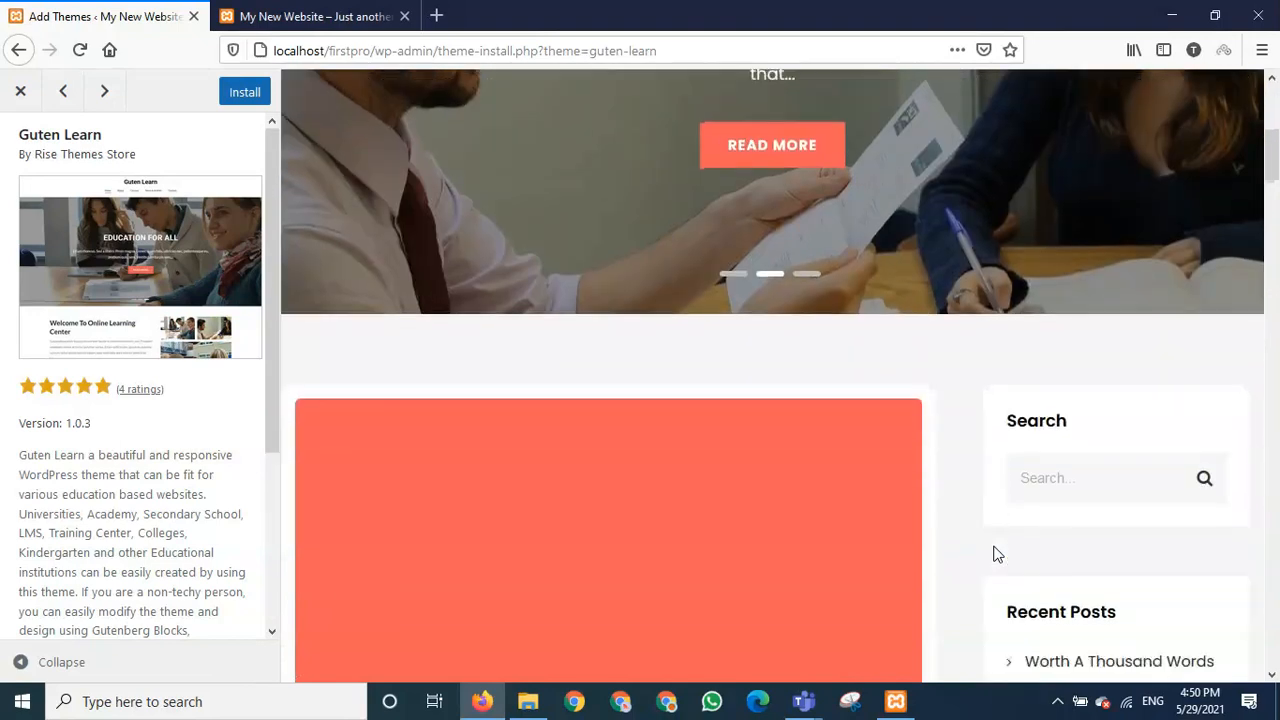
pyautogui.scroll(-1, 997, 553)
pyautogui.scroll(-2, 951, 497)
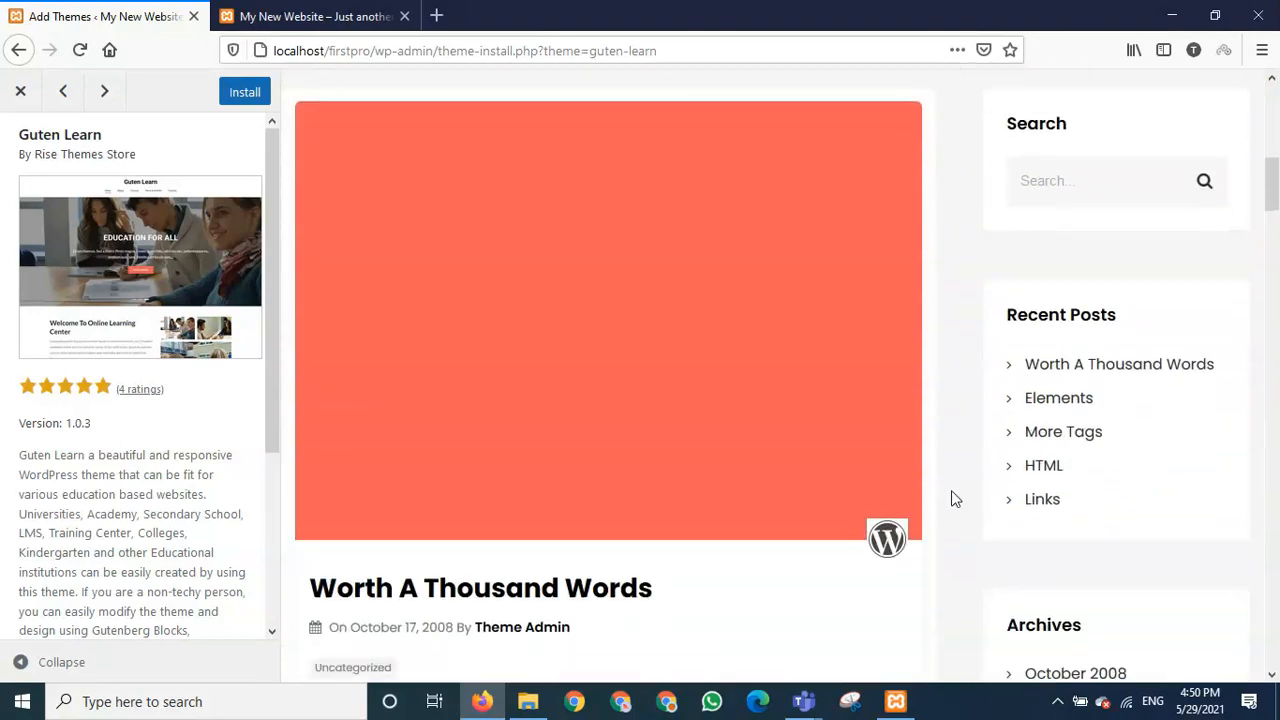
pyautogui.scroll(-4, 955, 563)
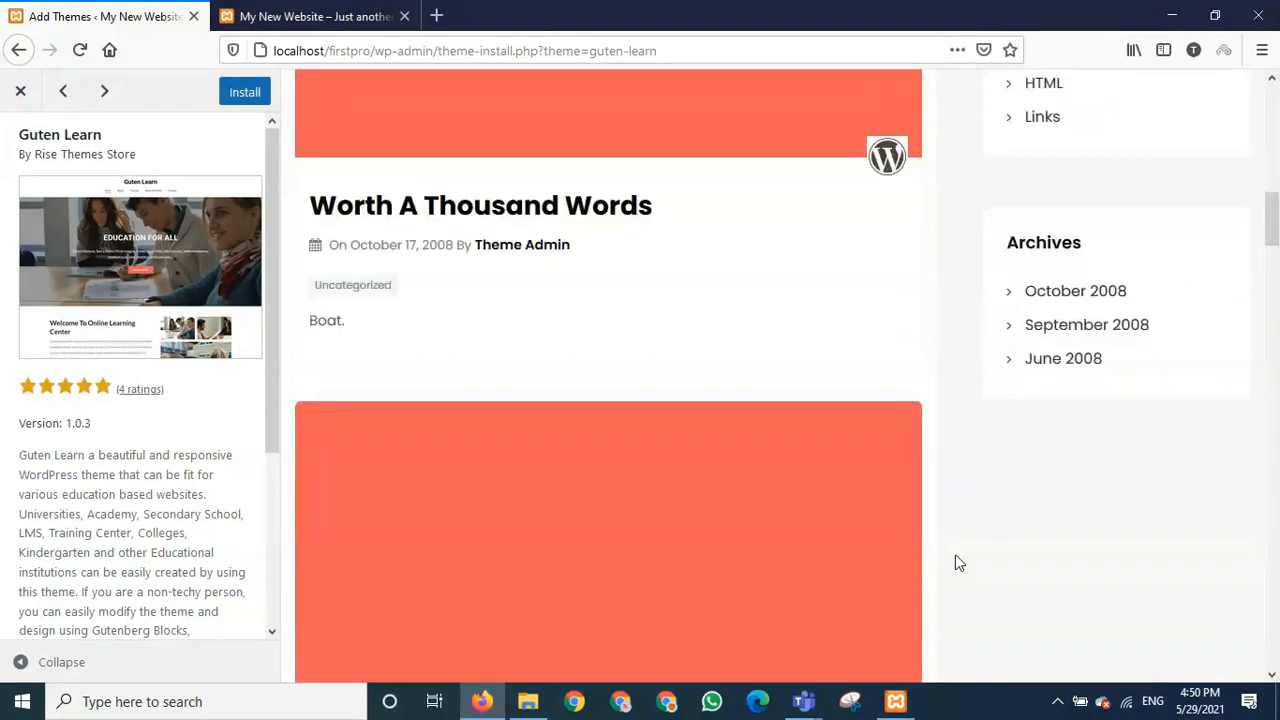
pyautogui.scroll(-4, 917, 457)
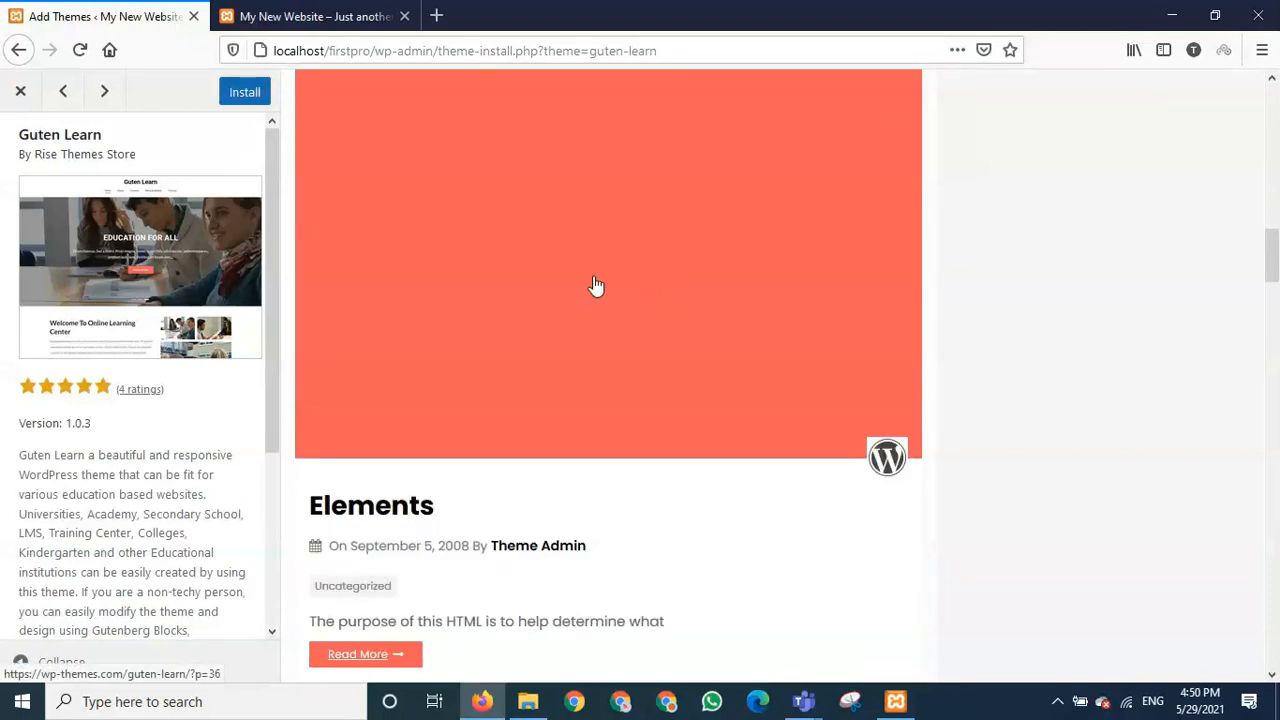
pyautogui.scroll(4, 608, 334)
pyautogui.scroll(5, 604, 332)
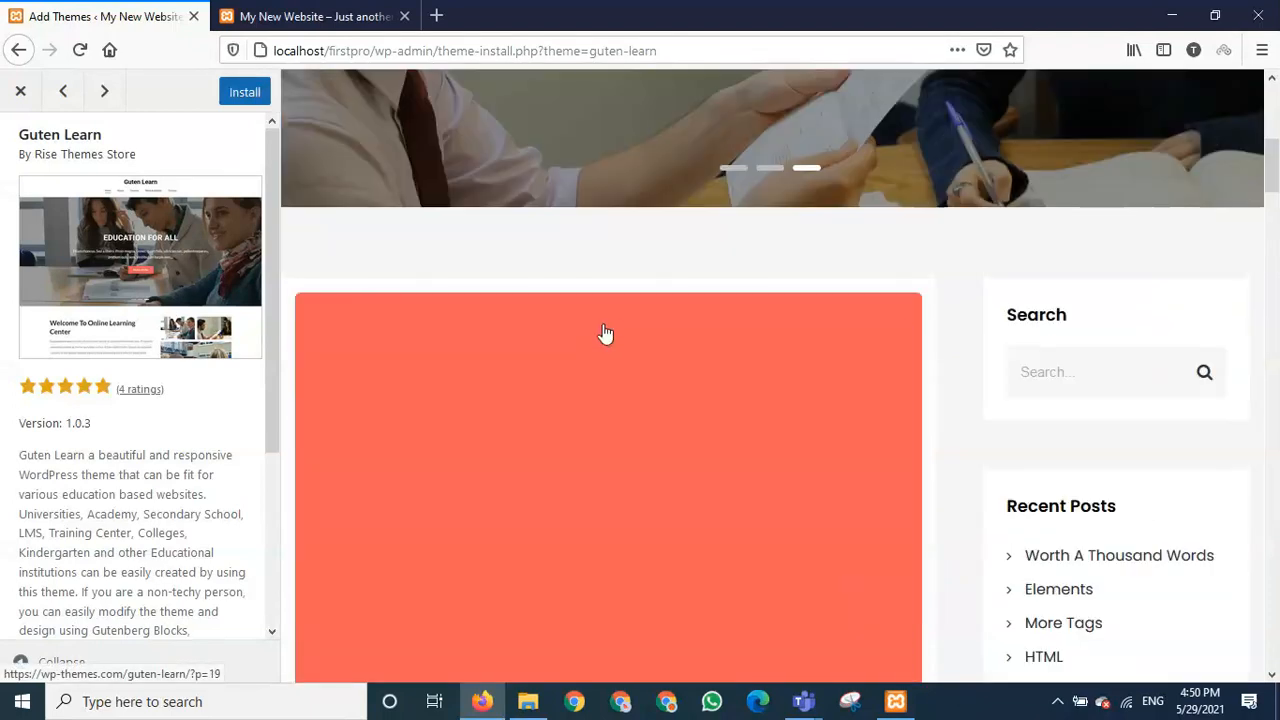
pyautogui.scroll(-6, 594, 352)
pyautogui.scroll(-10, 600, 380)
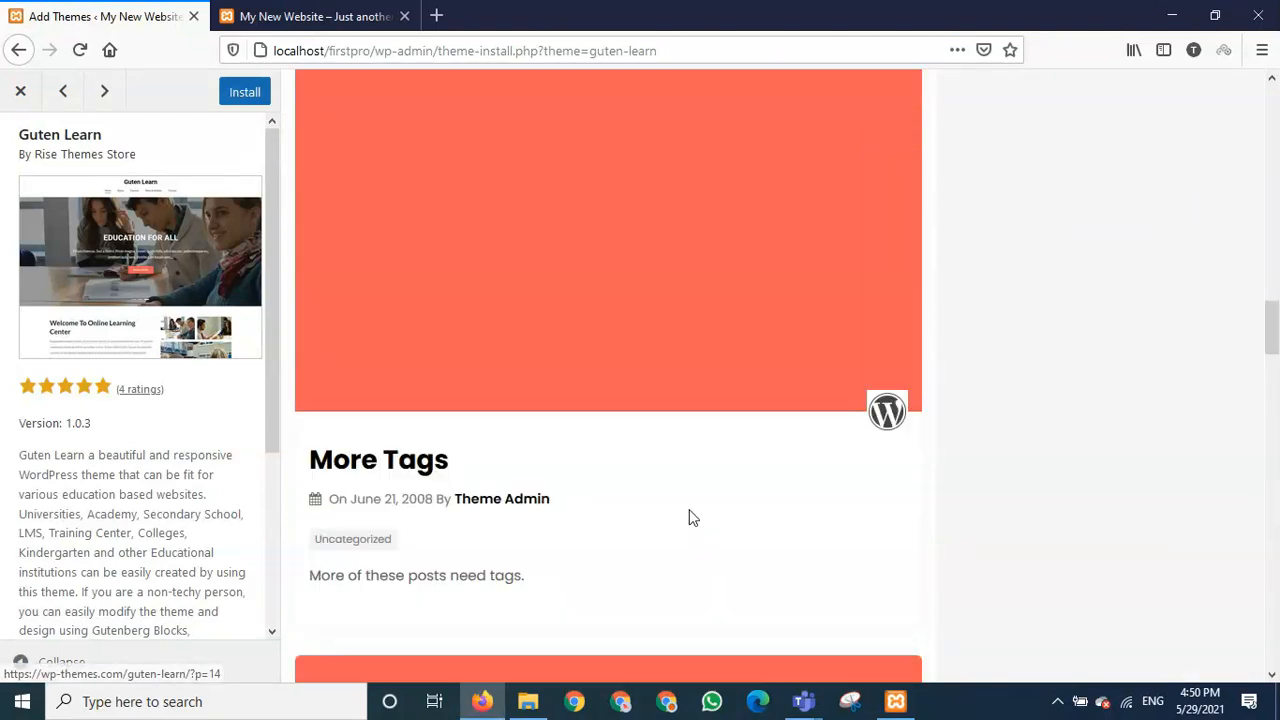
pyautogui.scroll(-5, 689, 517)
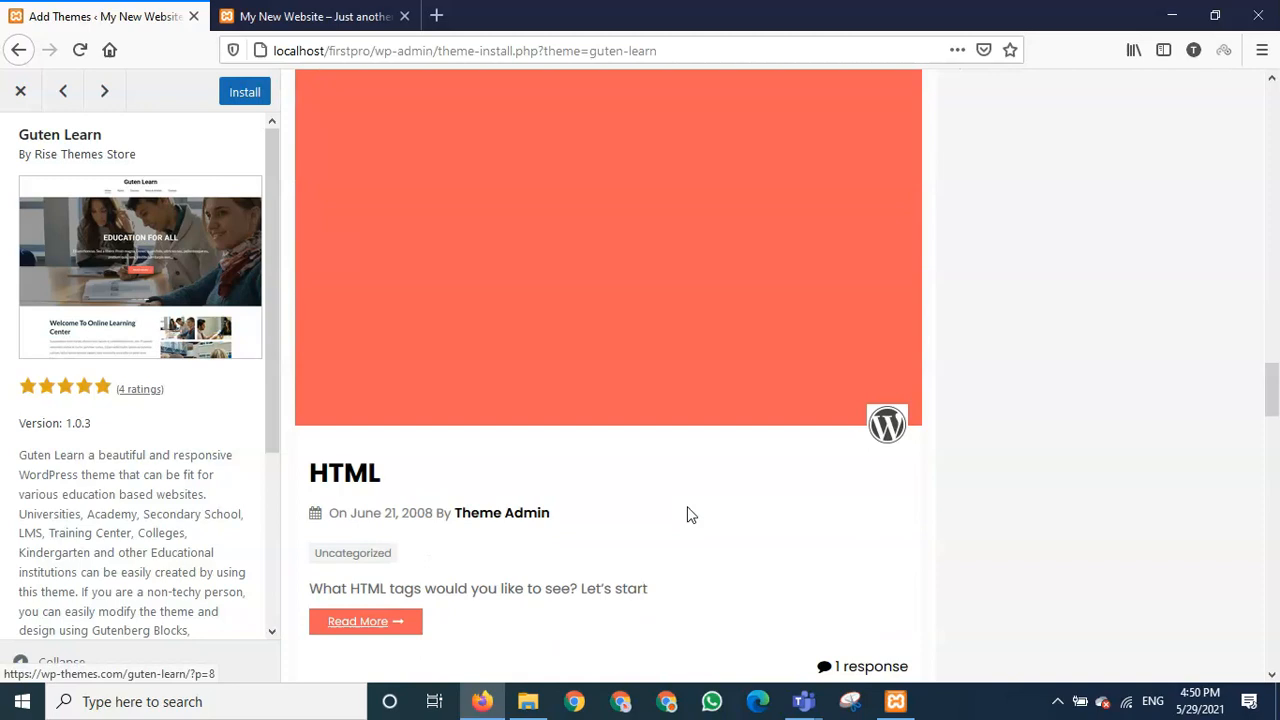
pyautogui.scroll(-12, 686, 516)
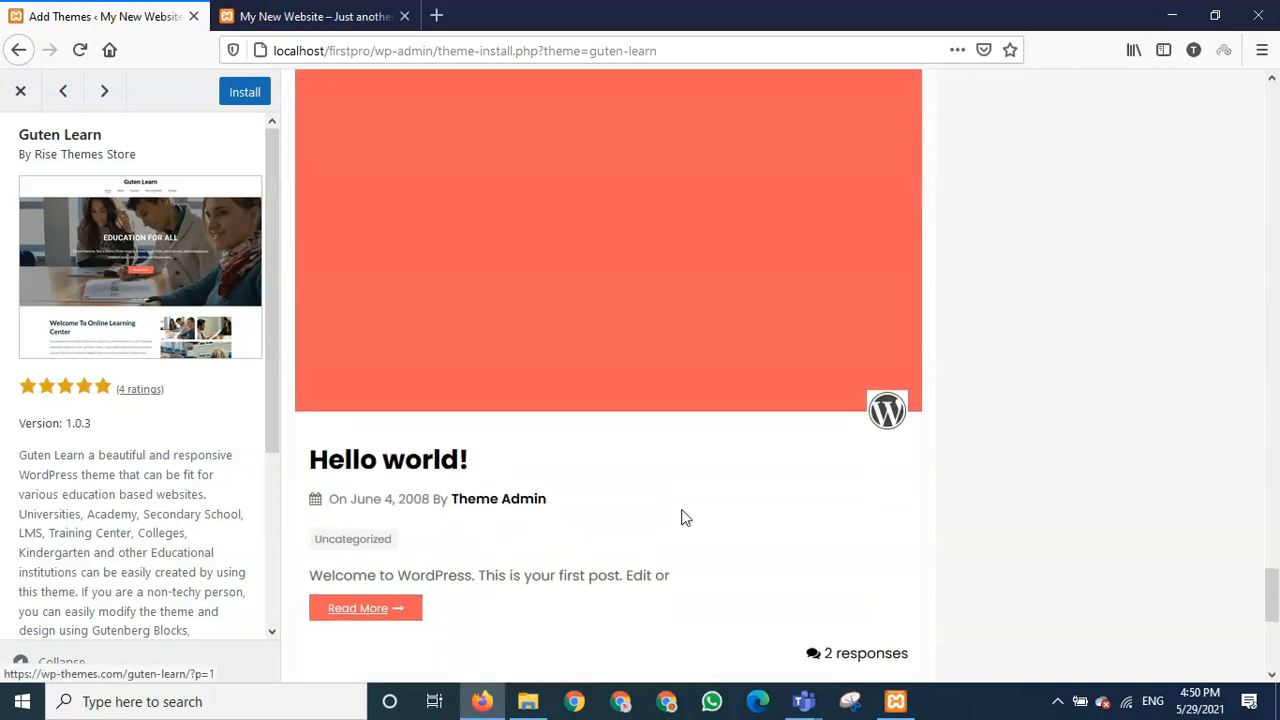
pyautogui.scroll(-5, 681, 512)
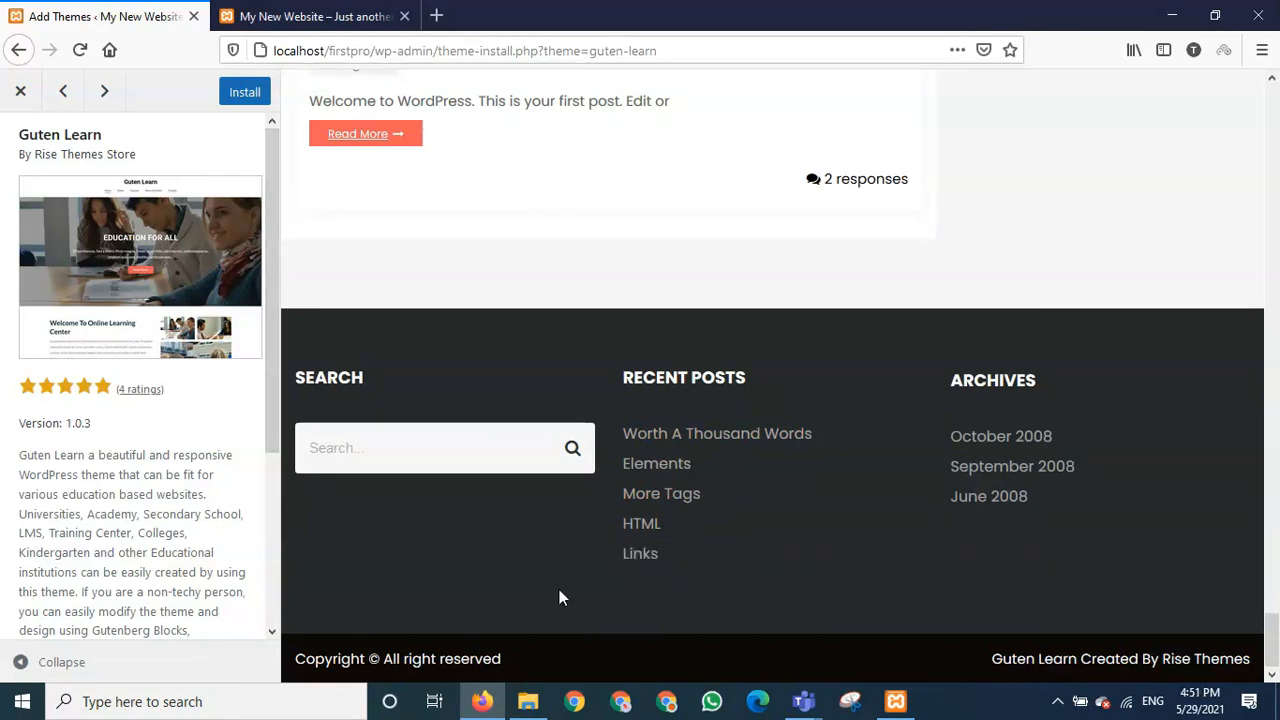
pyautogui.scroll(10, 560, 597)
pyautogui.scroll(10, 560, 597)
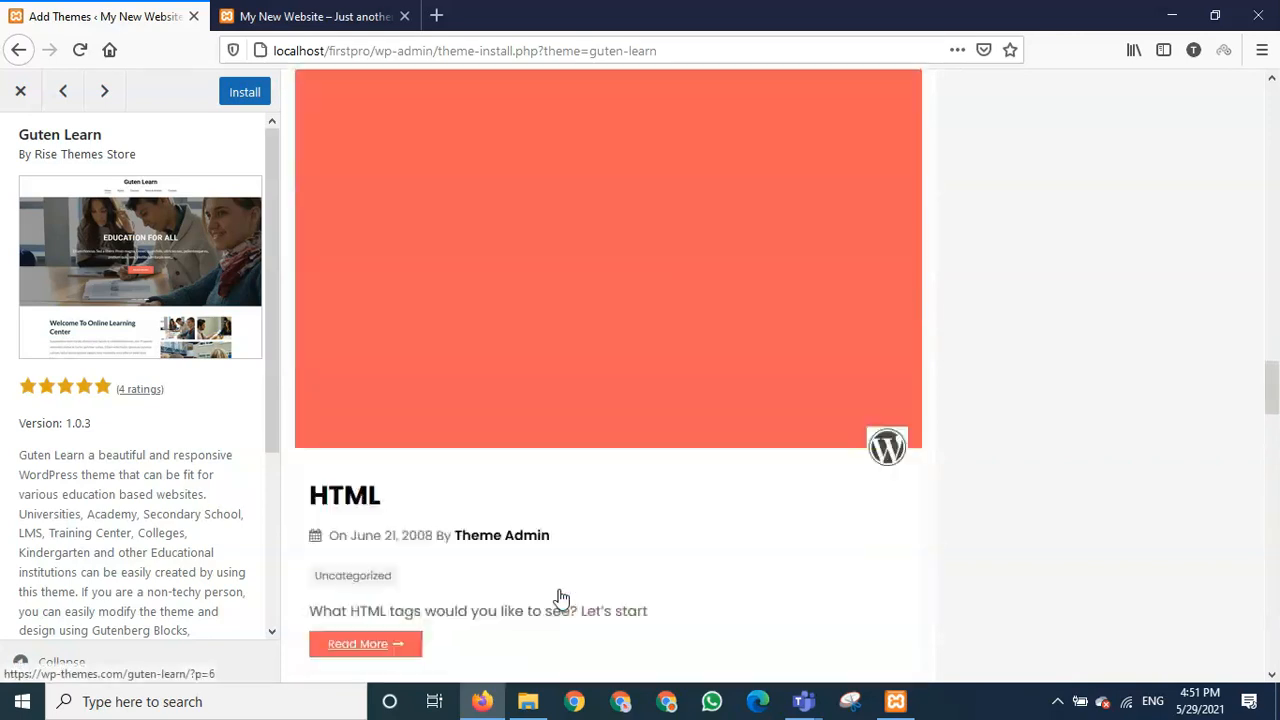
pyautogui.scroll(10, 560, 597)
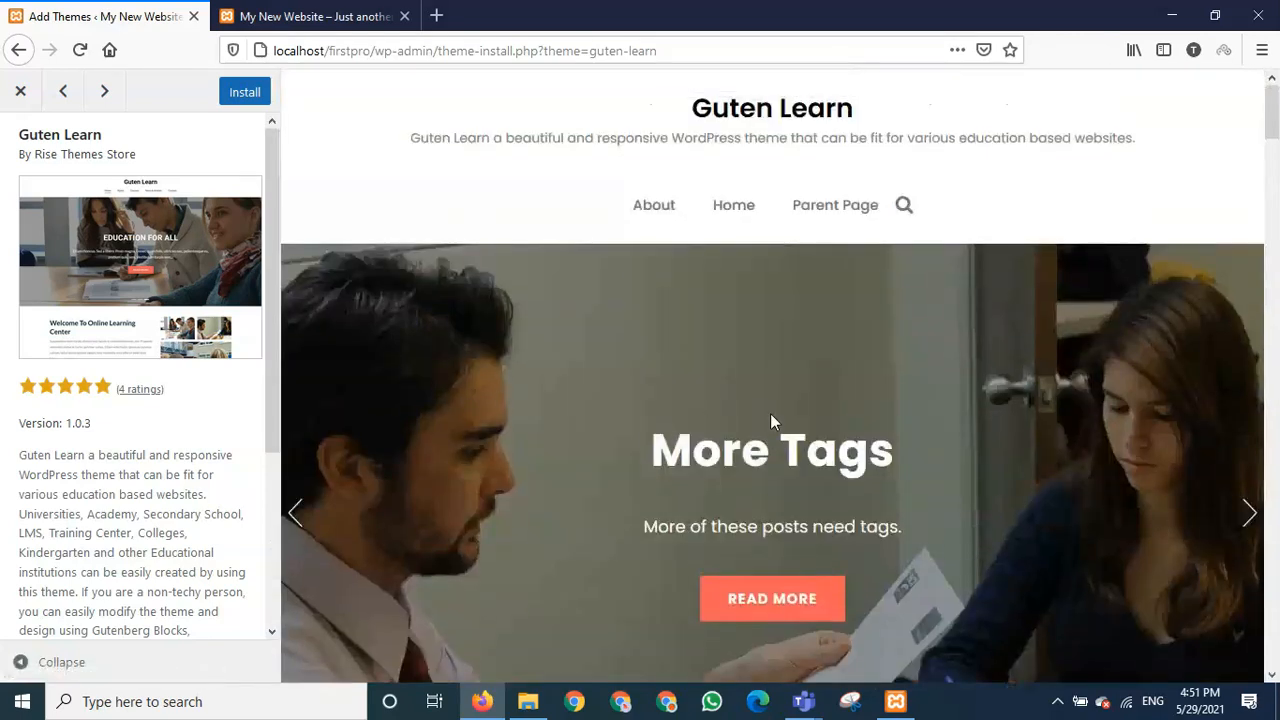
# - Install and activate Guten Learn, confirm it on the Themes page, then switch to the site's tab
pyautogui.click(243, 97)
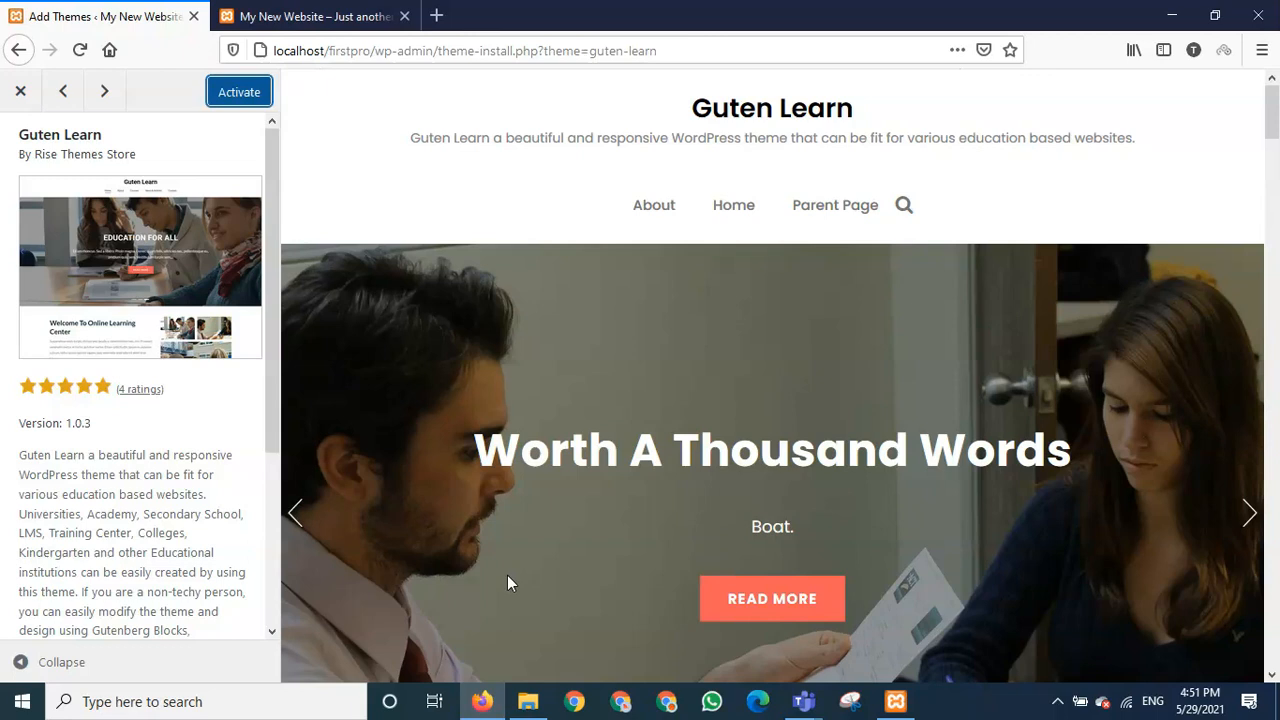
pyautogui.click(236, 93)
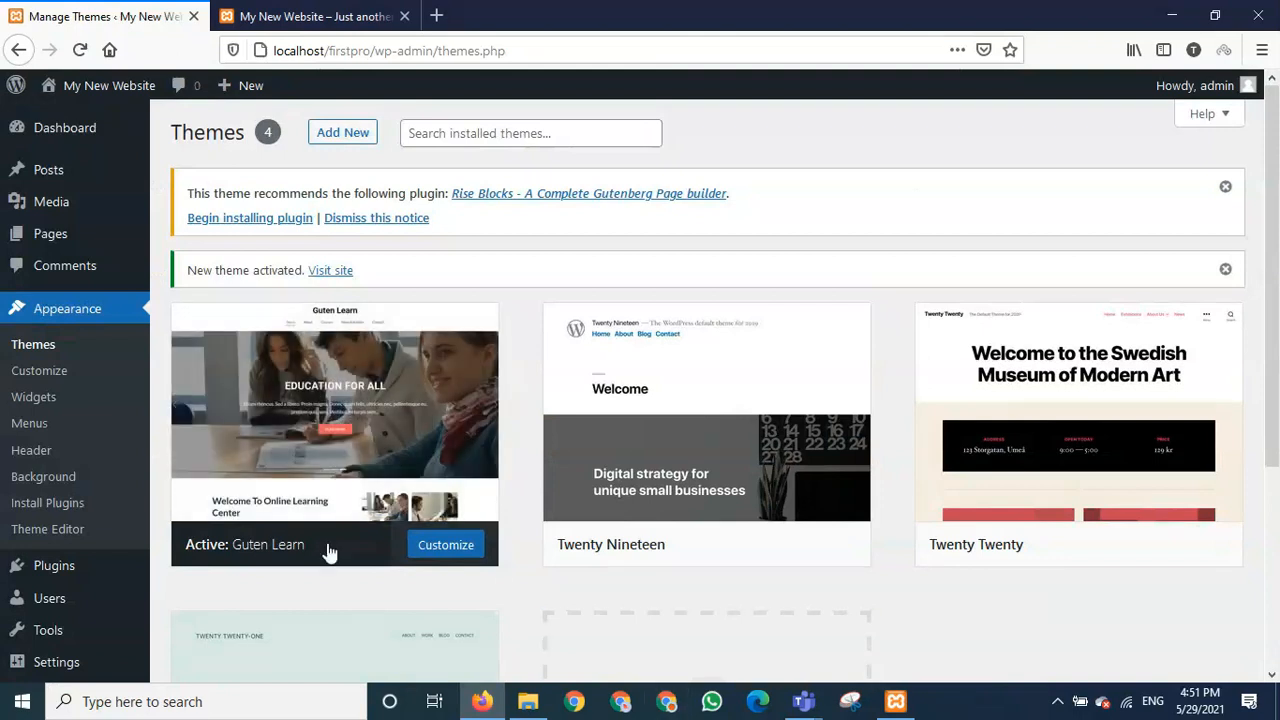
pyautogui.scroll(-2, 516, 605)
pyautogui.scroll(2, 514, 603)
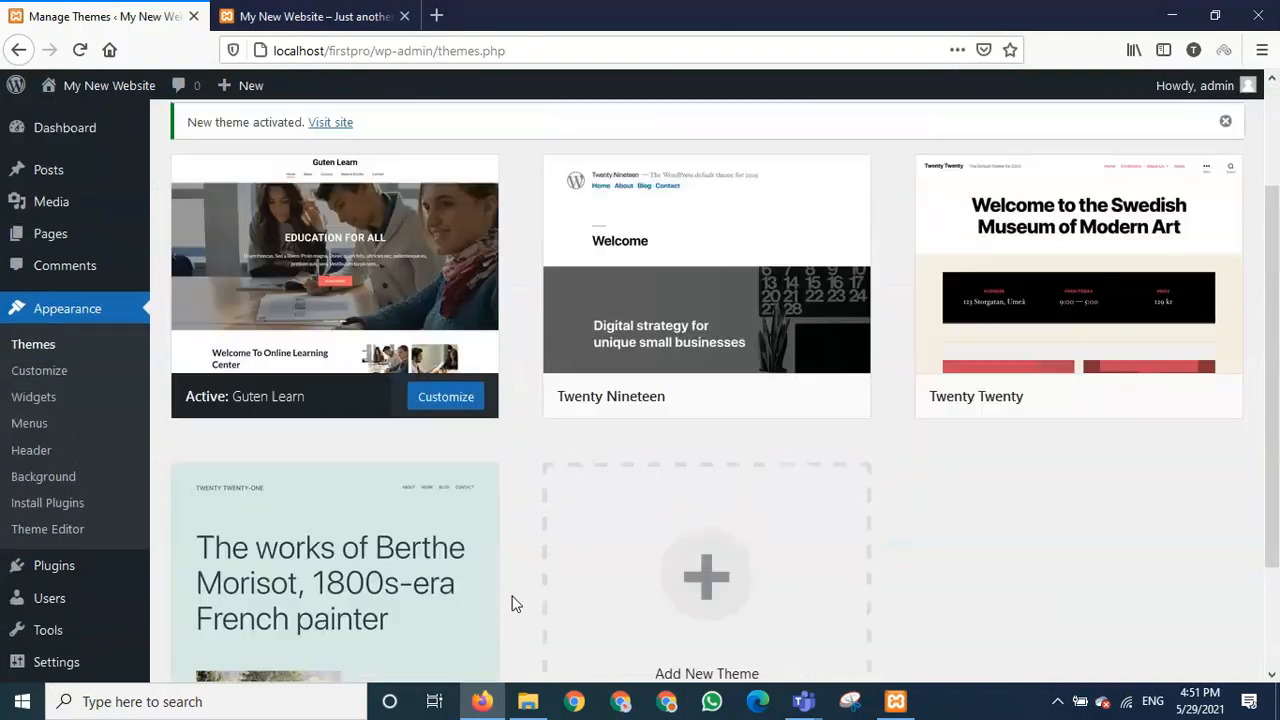
pyautogui.scroll(-2, 505, 600)
pyautogui.scroll(-2, 499, 600)
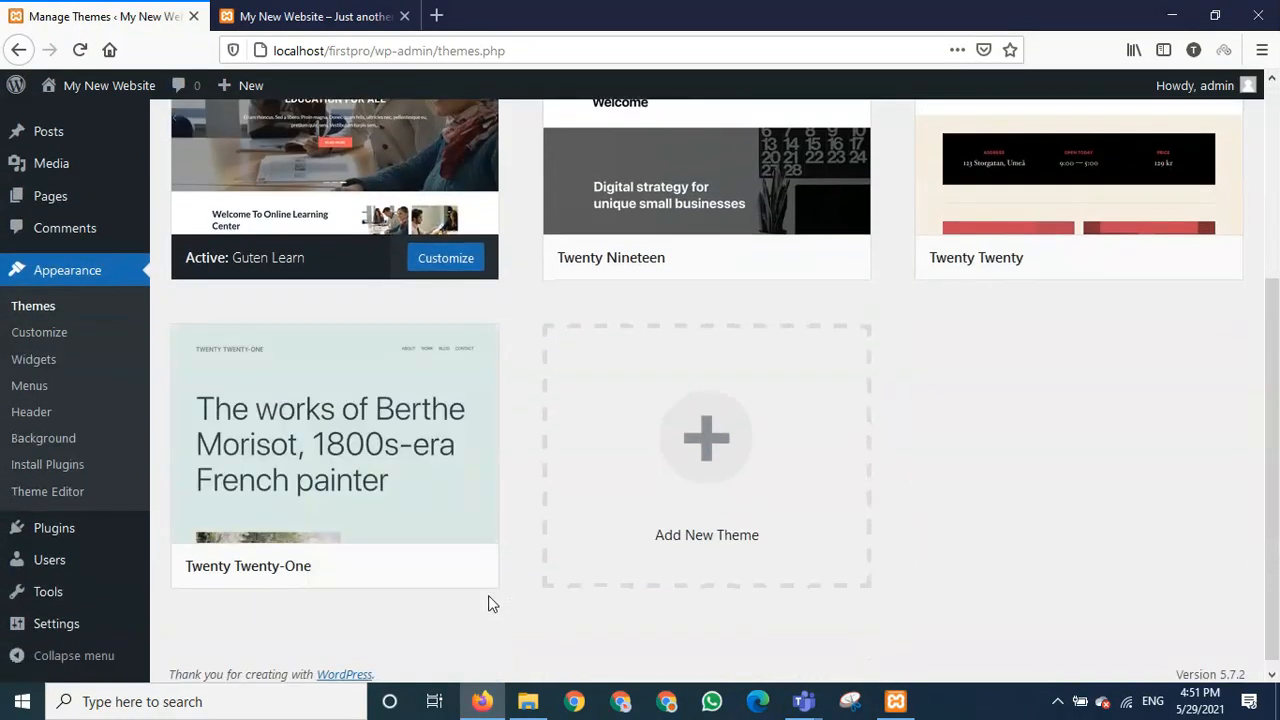
pyautogui.scroll(4, 485, 596)
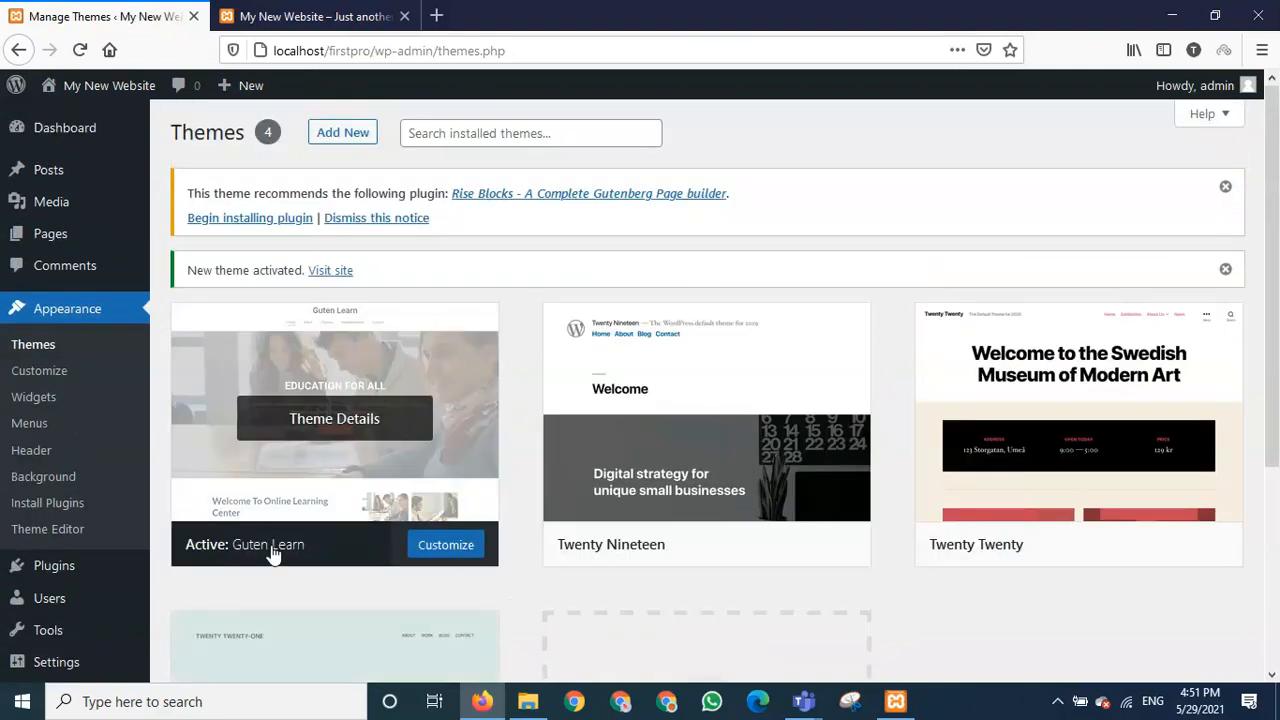
pyautogui.click(257, 12)
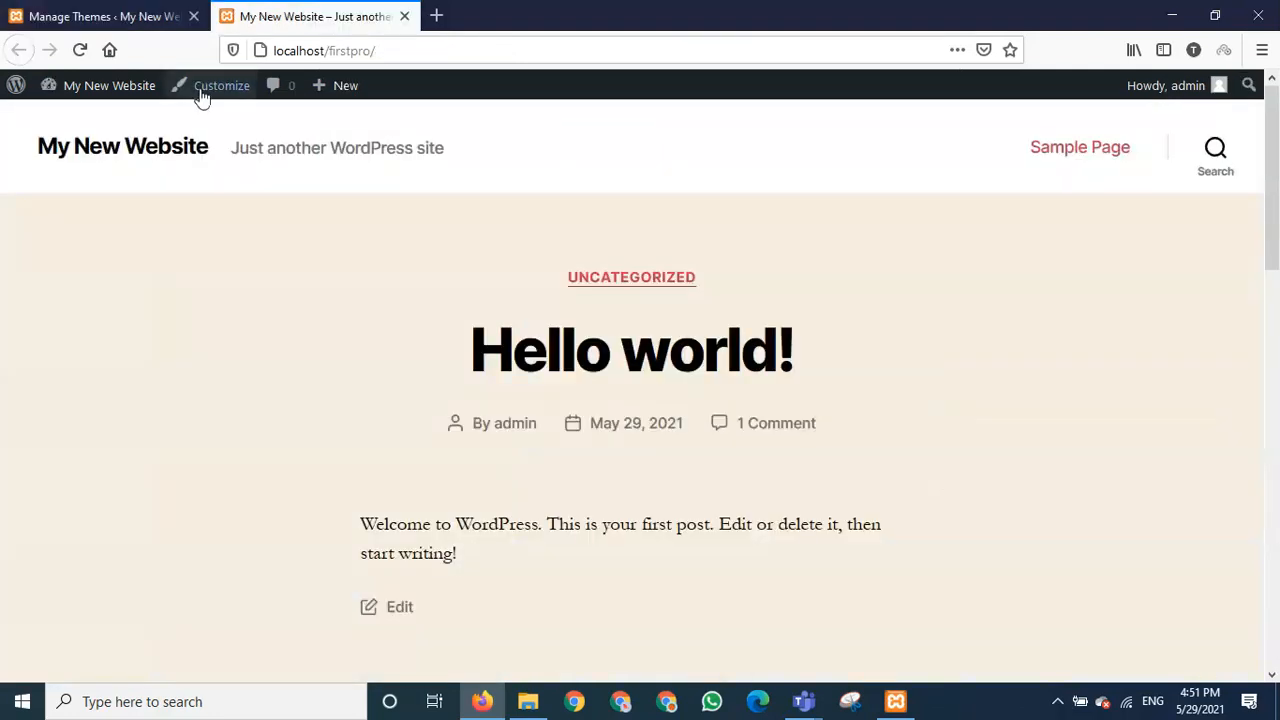
# - Reload the home page and scroll through the Guten Learn design with its Hello world! banner
pyautogui.click(84, 51)
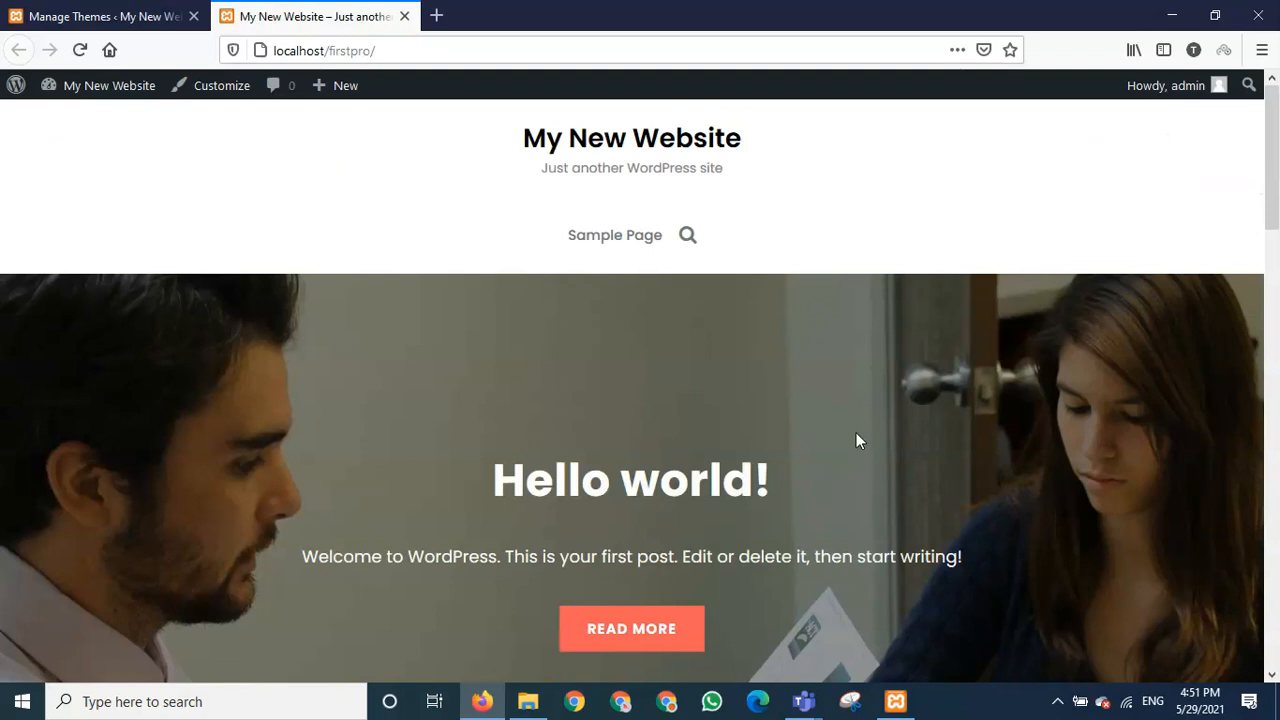
pyautogui.scroll(-9, 786, 455)
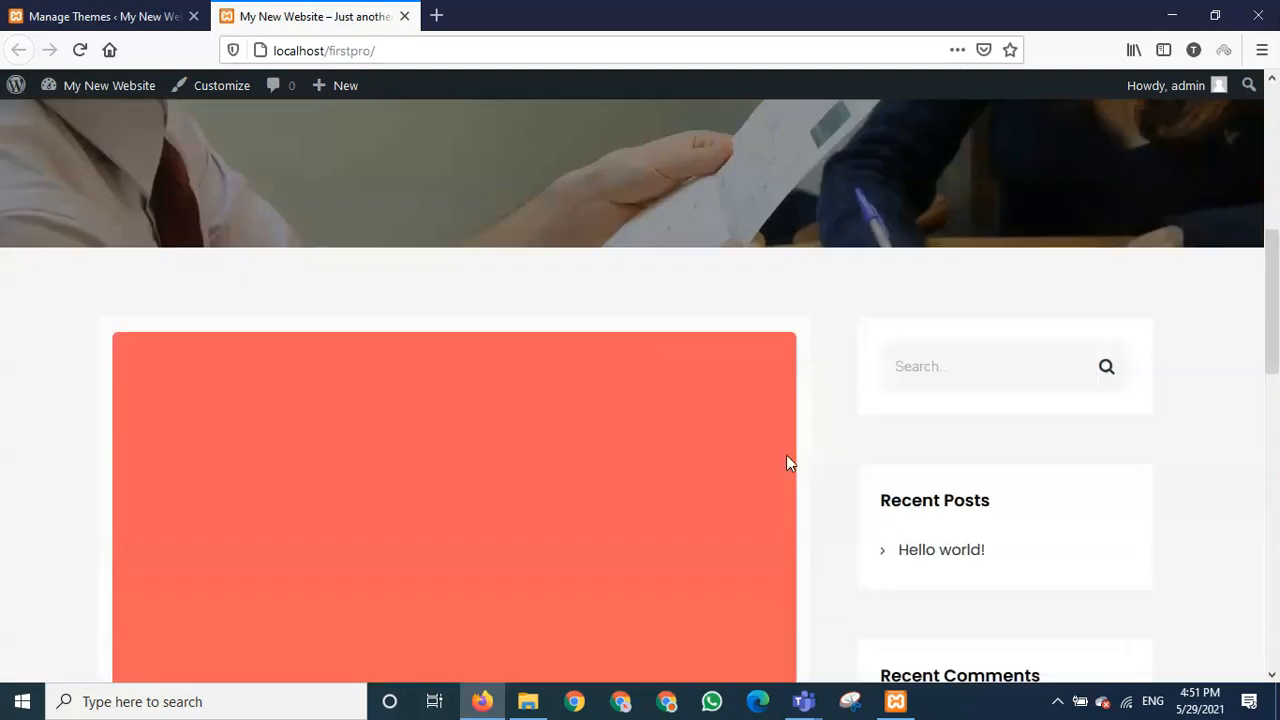
pyautogui.scroll(10, 788, 464)
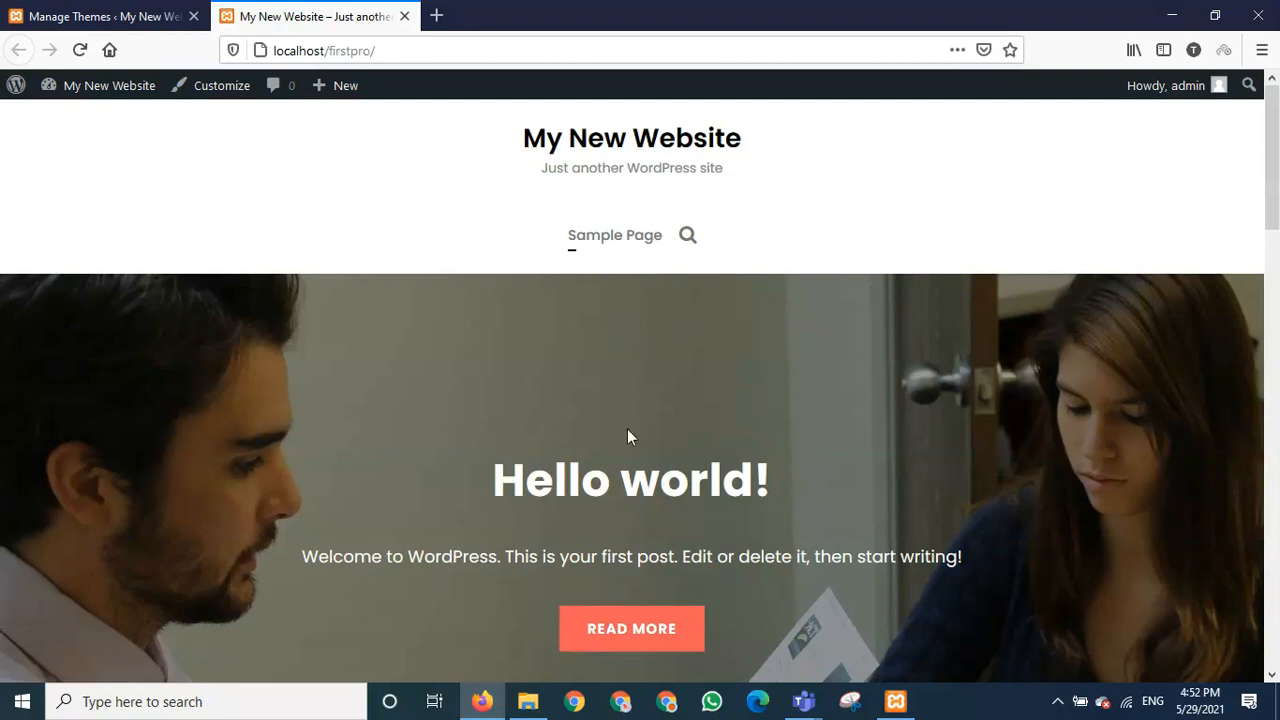
pyautogui.scroll(-5, 658, 451)
pyautogui.scroll(-3, 660, 452)
pyautogui.scroll(8, 660, 452)
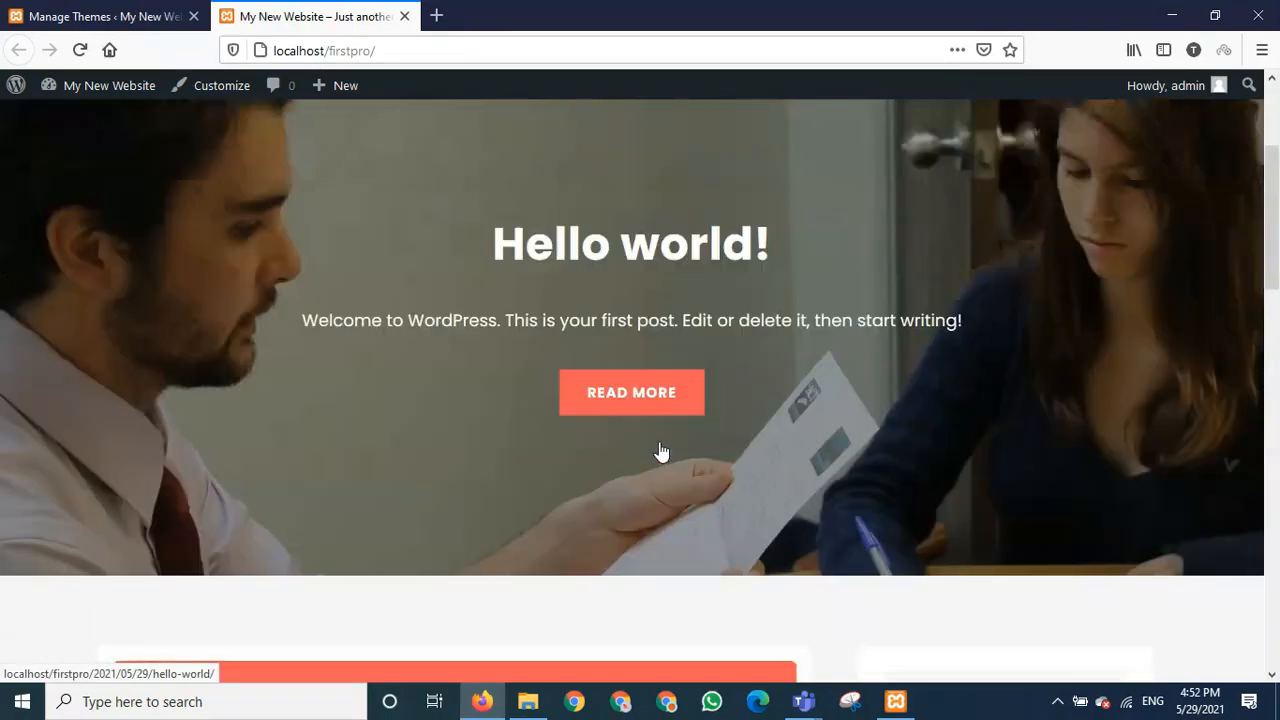
pyautogui.scroll(-6, 660, 452)
pyautogui.scroll(-10, 660, 452)
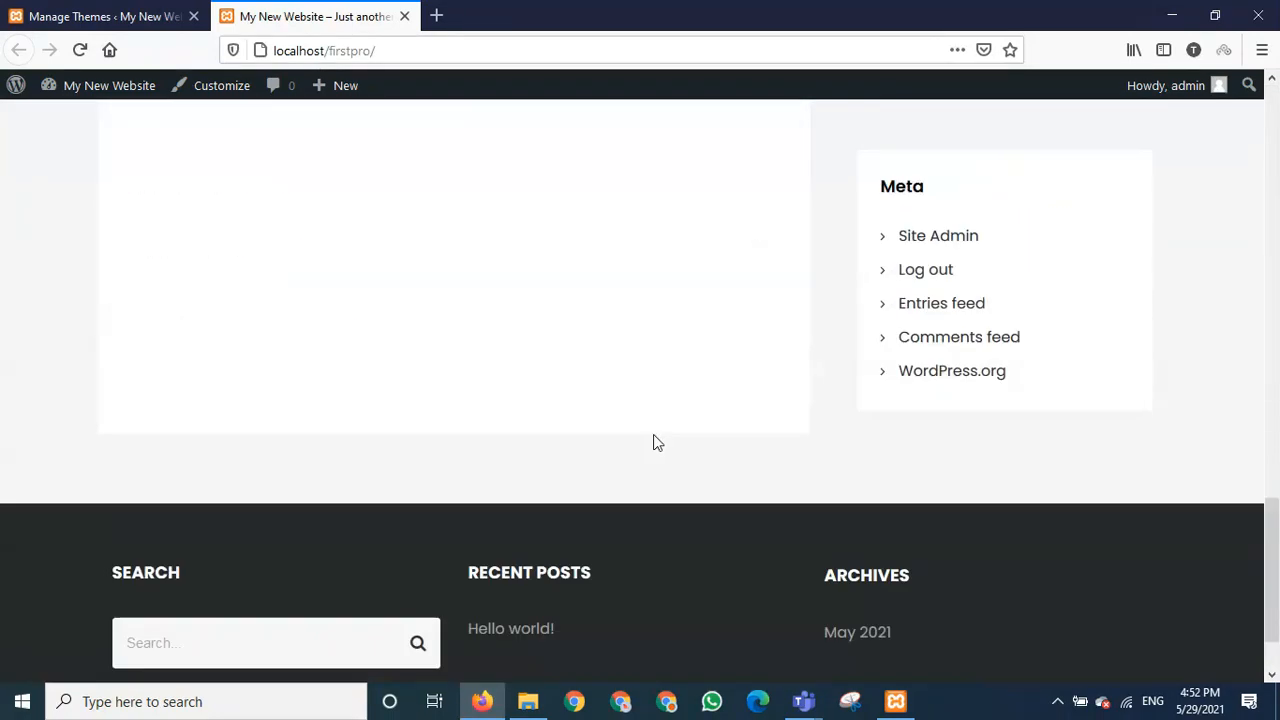
pyautogui.scroll(4, 655, 443)
pyautogui.scroll(7, 655, 443)
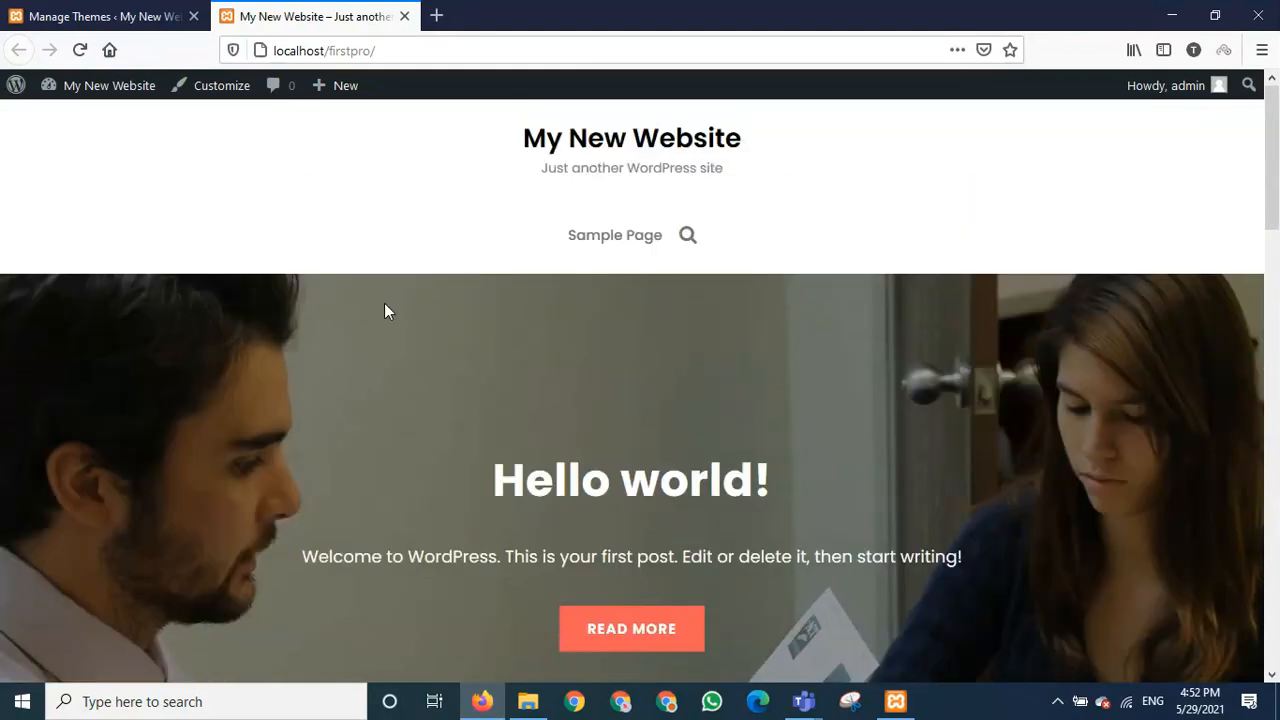
pyautogui.click(214, 95)
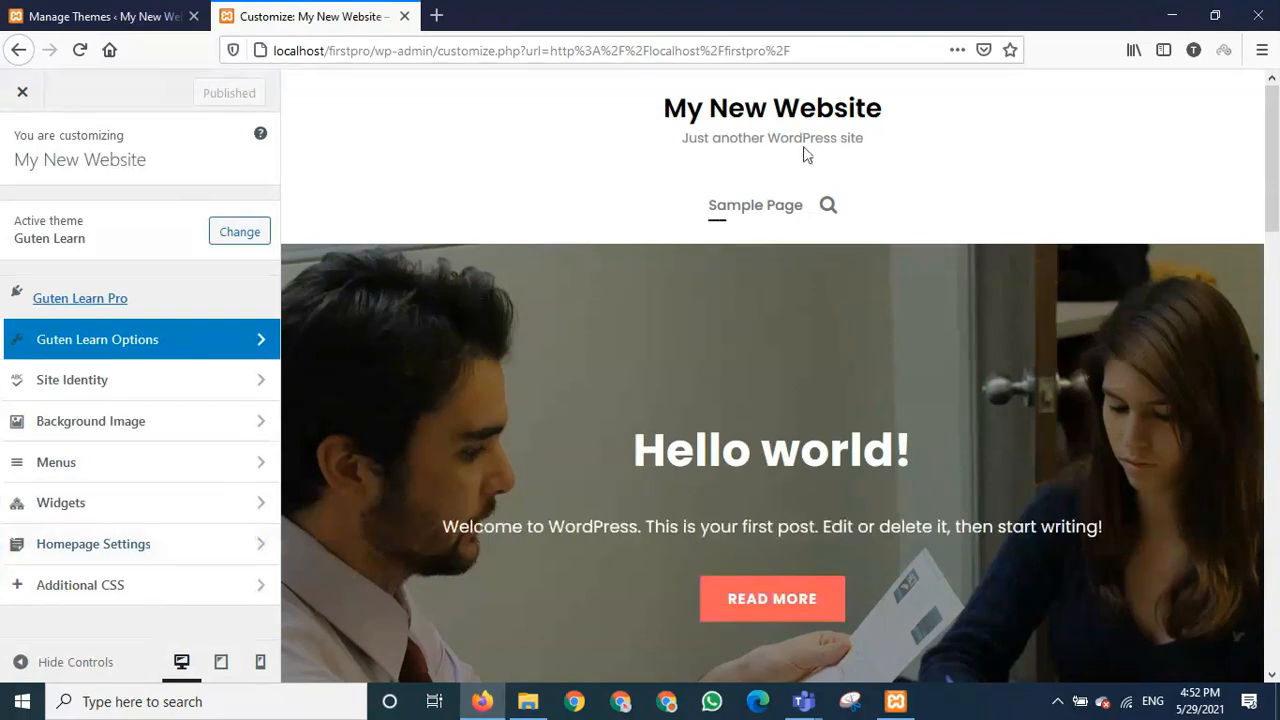
# - Refresh the Customizer preview and go to the Site Identity section
pyautogui.click(848, 112)
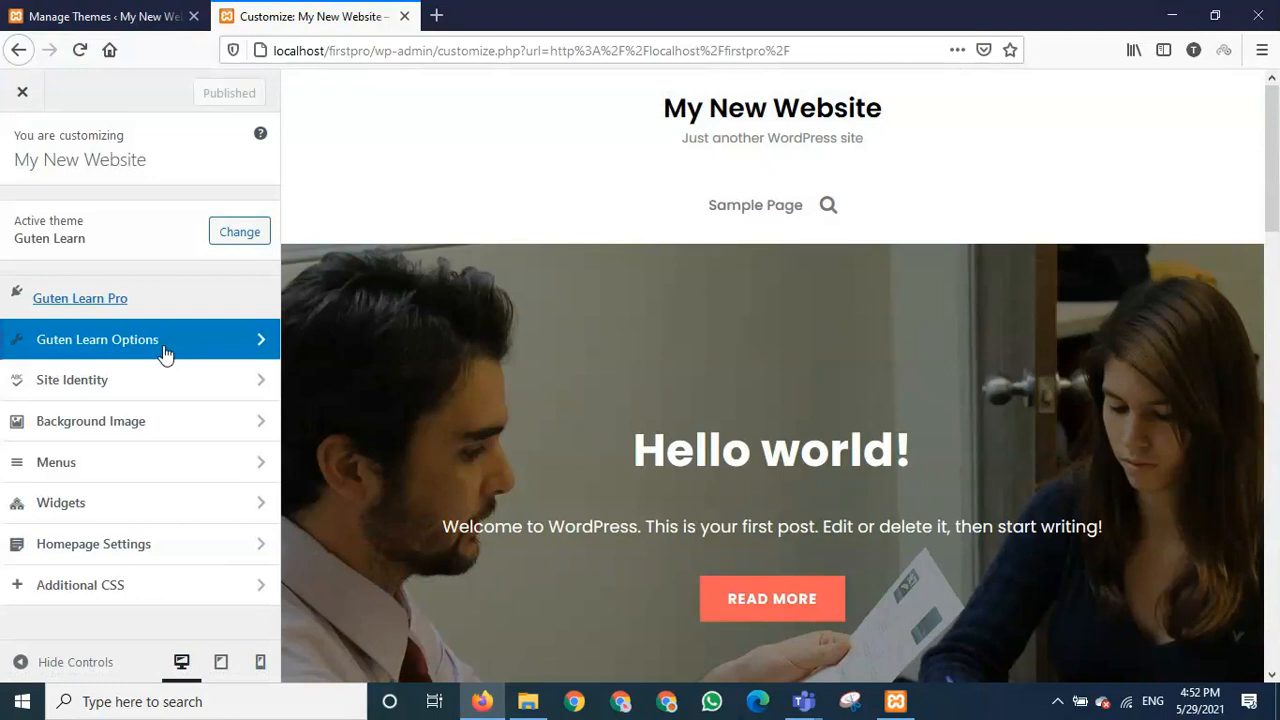
pyautogui.click(95, 385)
# - Replace the site title My New Website with 'Educational Institute'
pyautogui.click(118, 314)
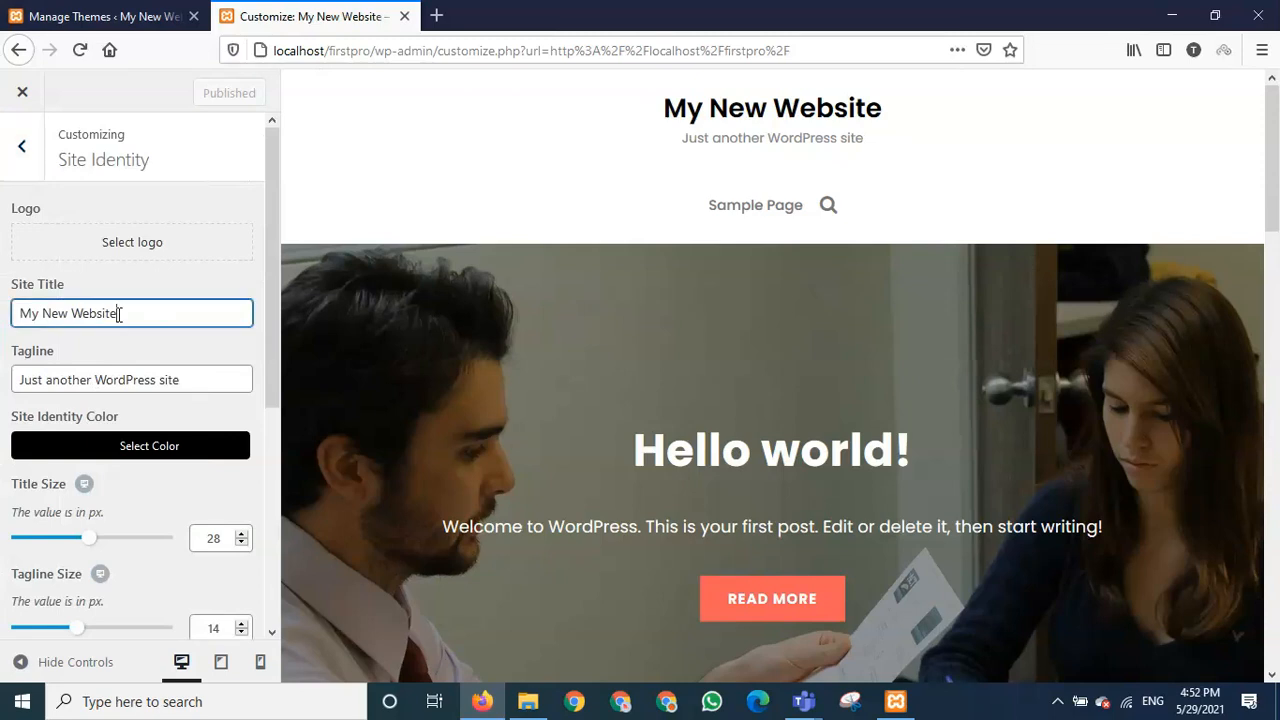
pyautogui.moveTo(118, 314); pyautogui.dragTo(22, 315)
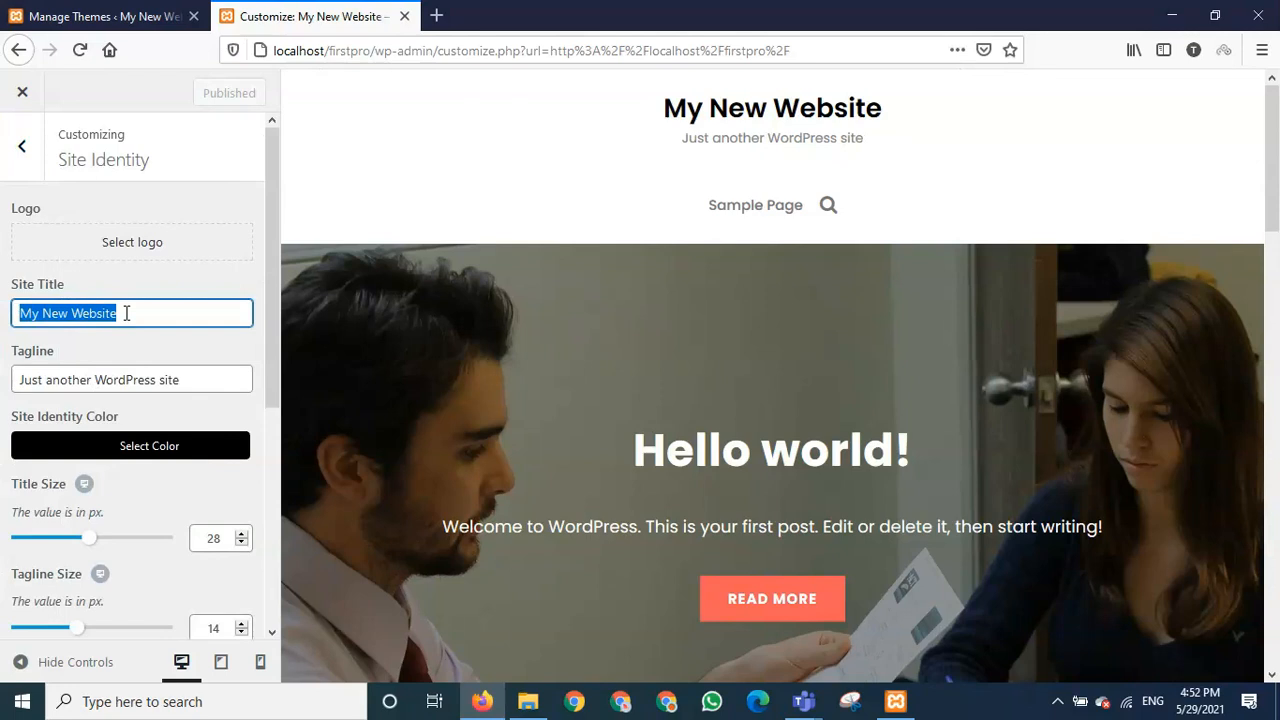
pyautogui.press('BackSpace')
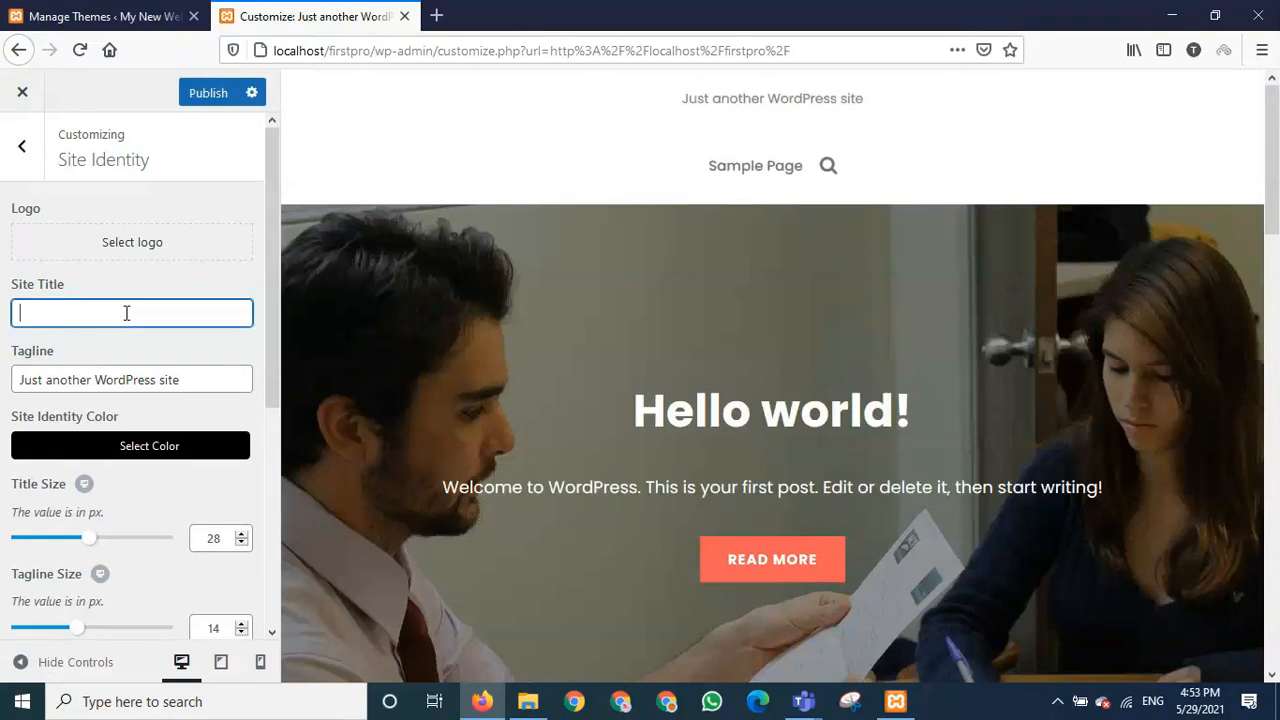
pyautogui.write('A S')
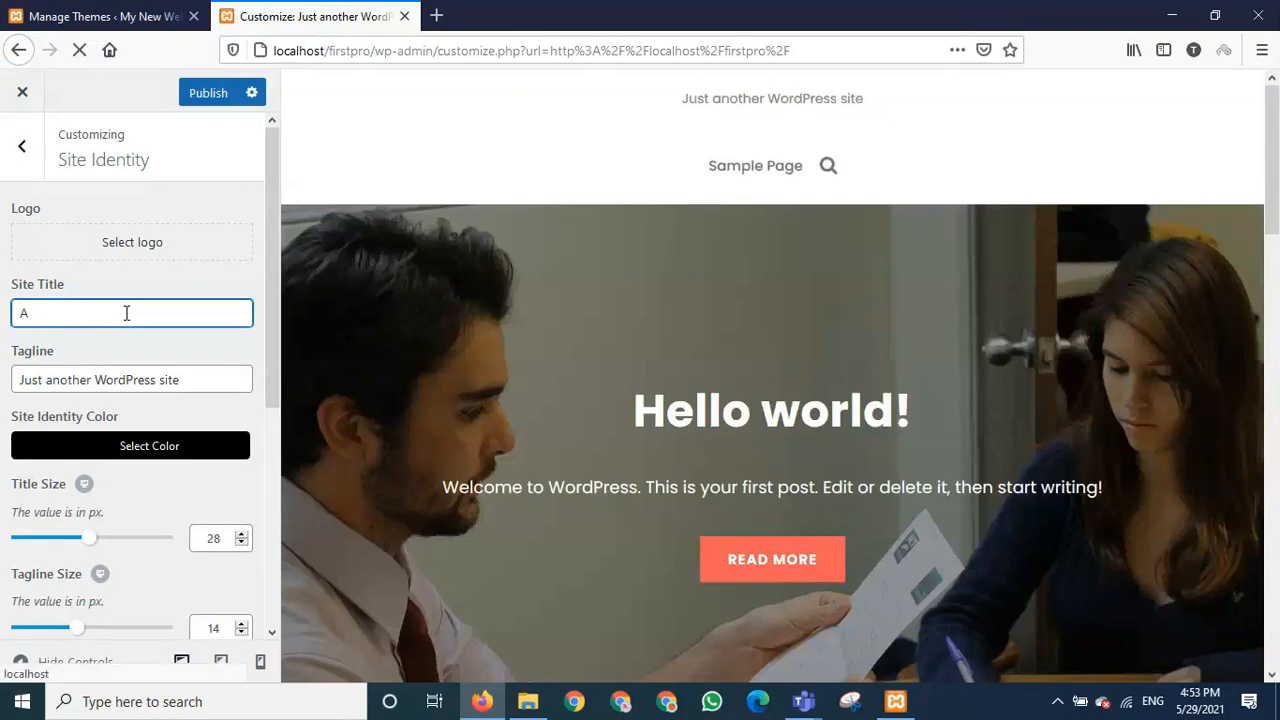
pyautogui.press('BackSpace')
pyautogui.press('BackSpace')
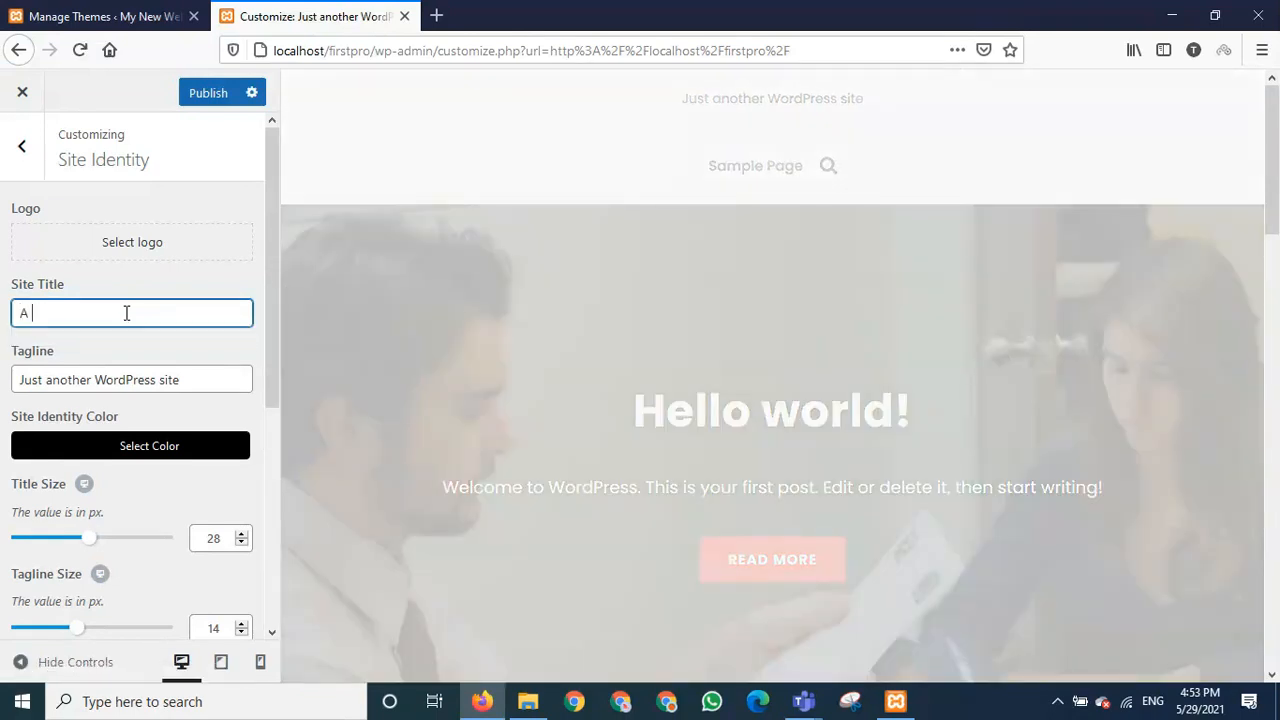
pyautogui.press('BackSpace')
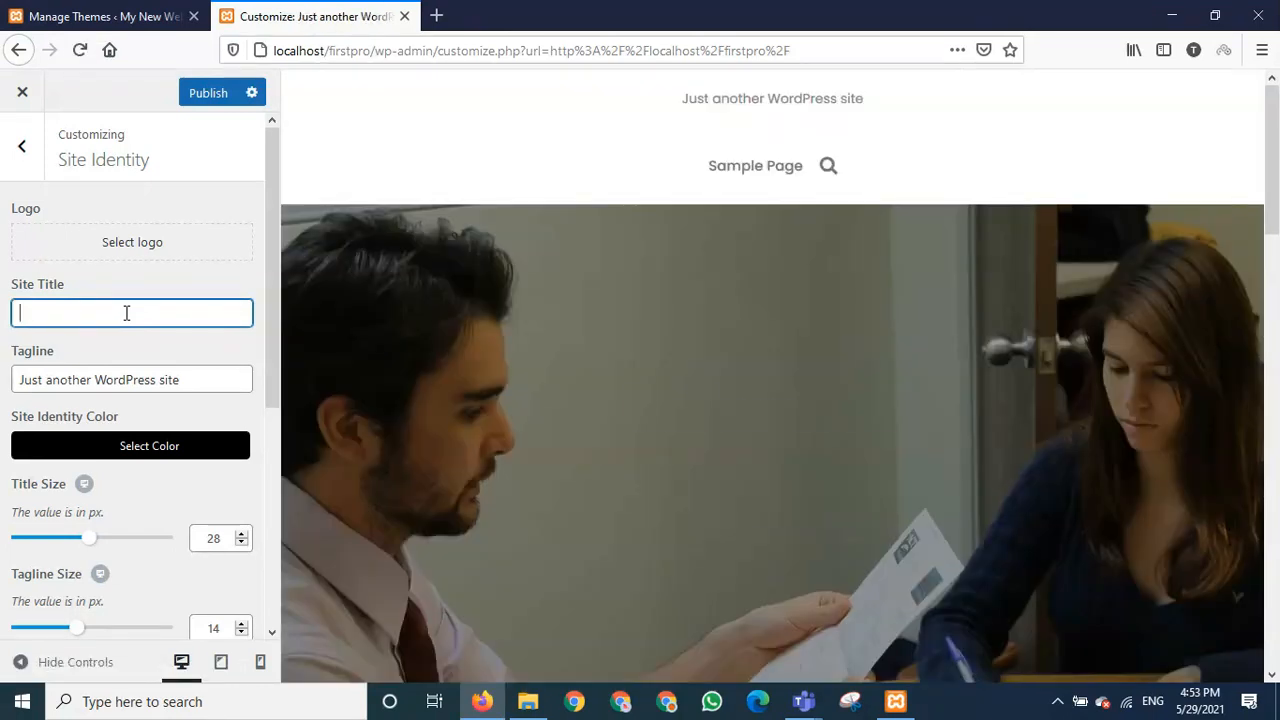
pyautogui.write('E')
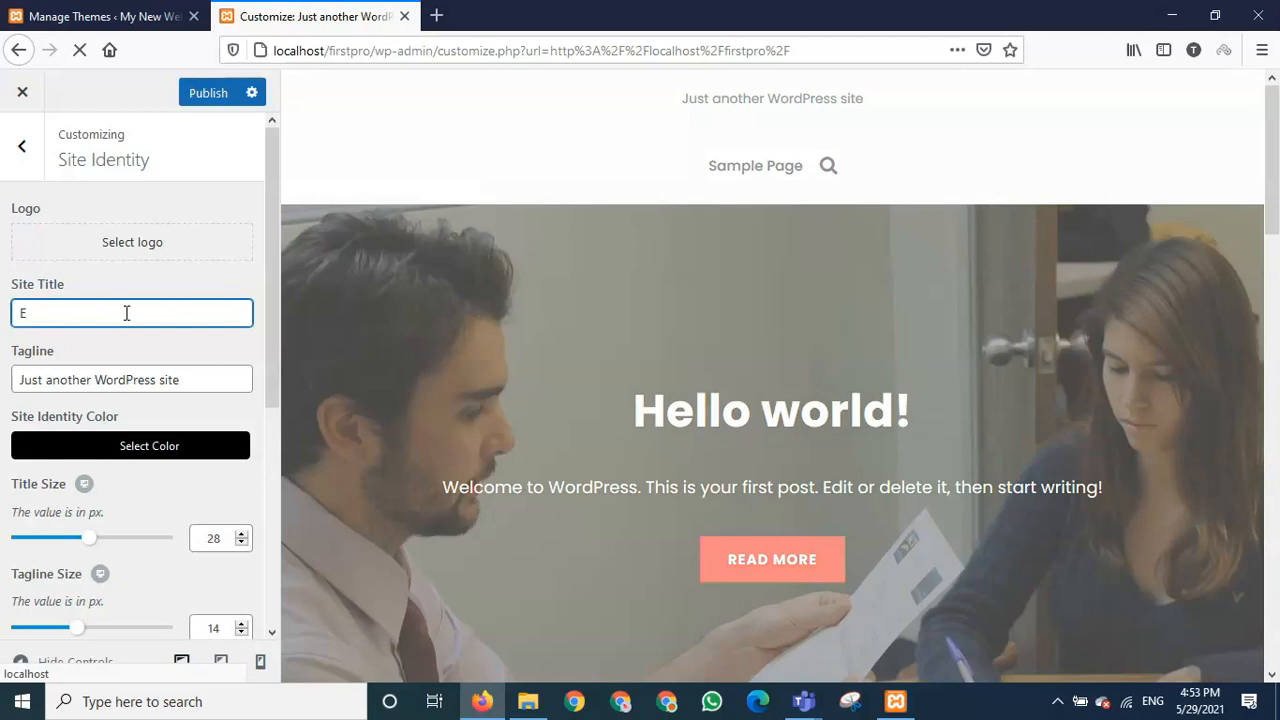
pyautogui.write('d')
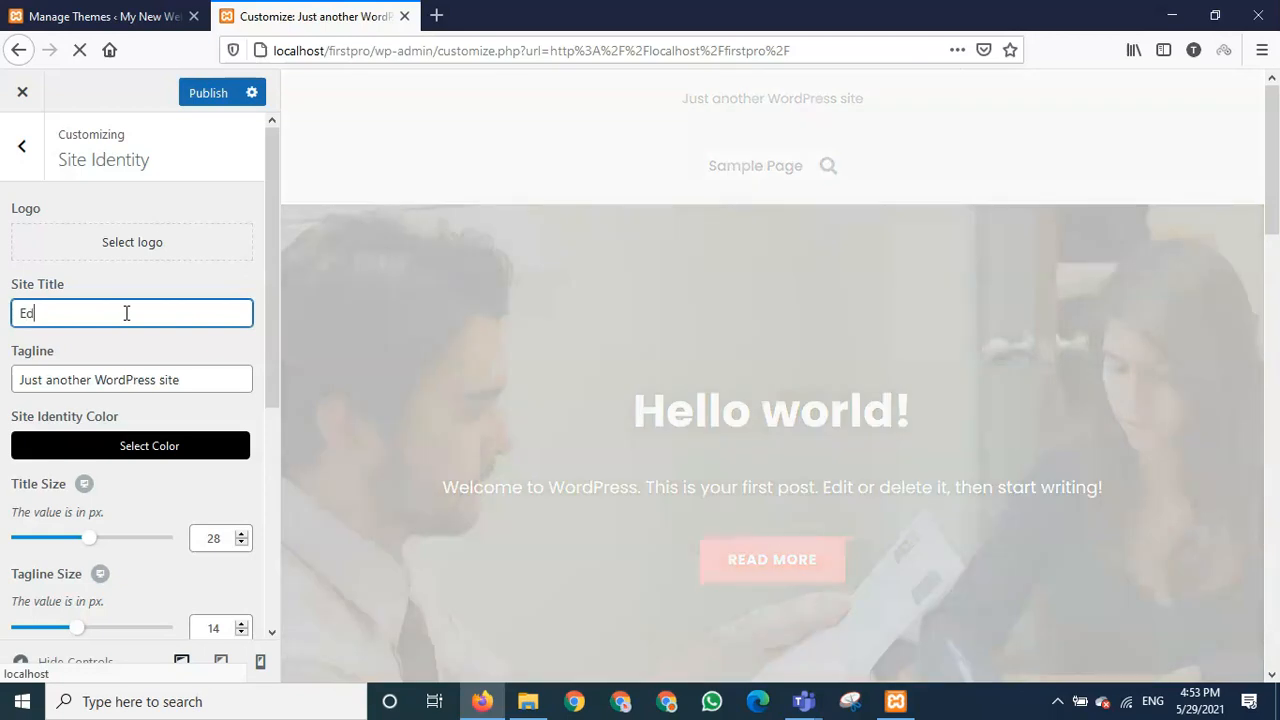
pyautogui.write('ucational Instit')
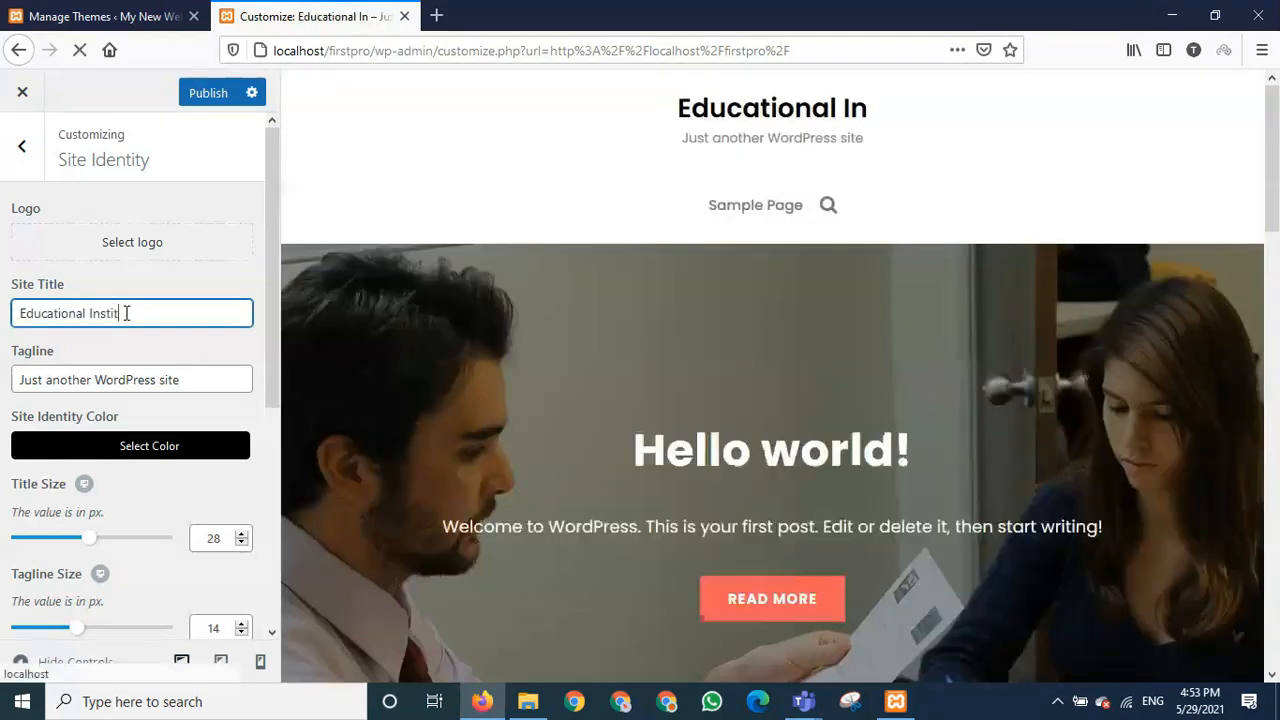
pyautogui.write('ute')
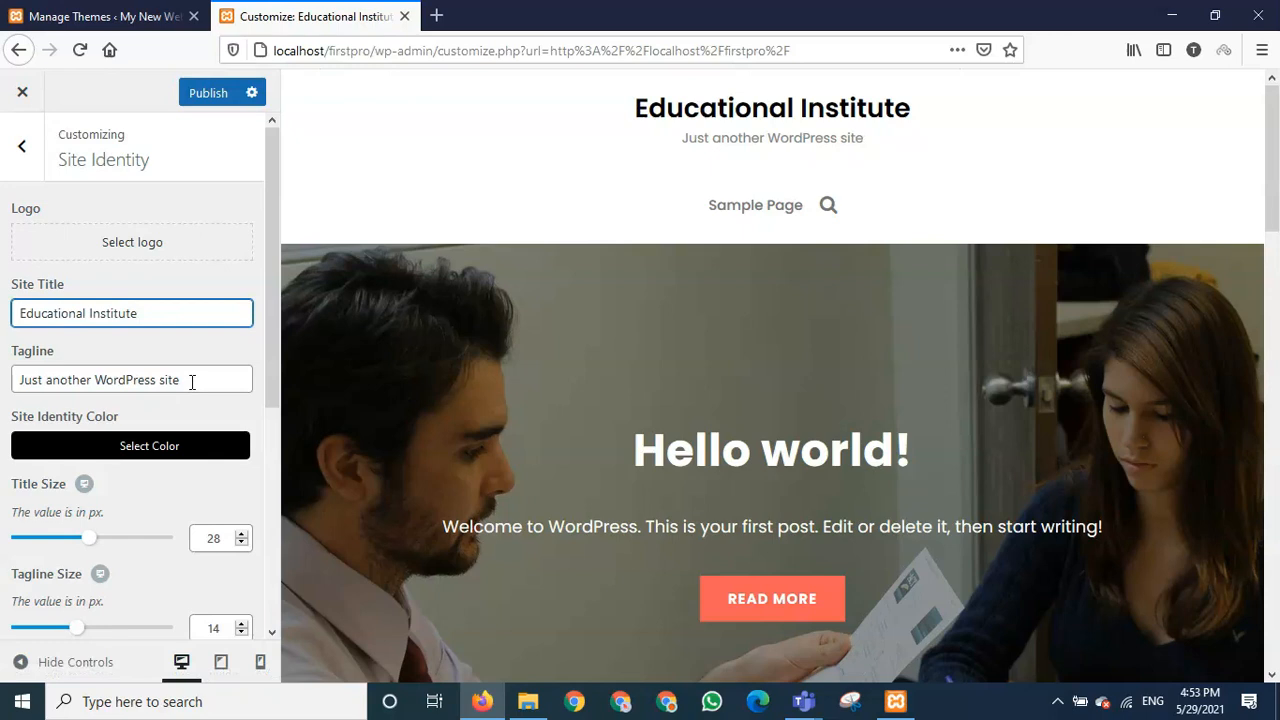
# - Replace the tagline with 'A new learning spot'
pyautogui.moveTo(192, 381); pyautogui.dragTo(5, 390)
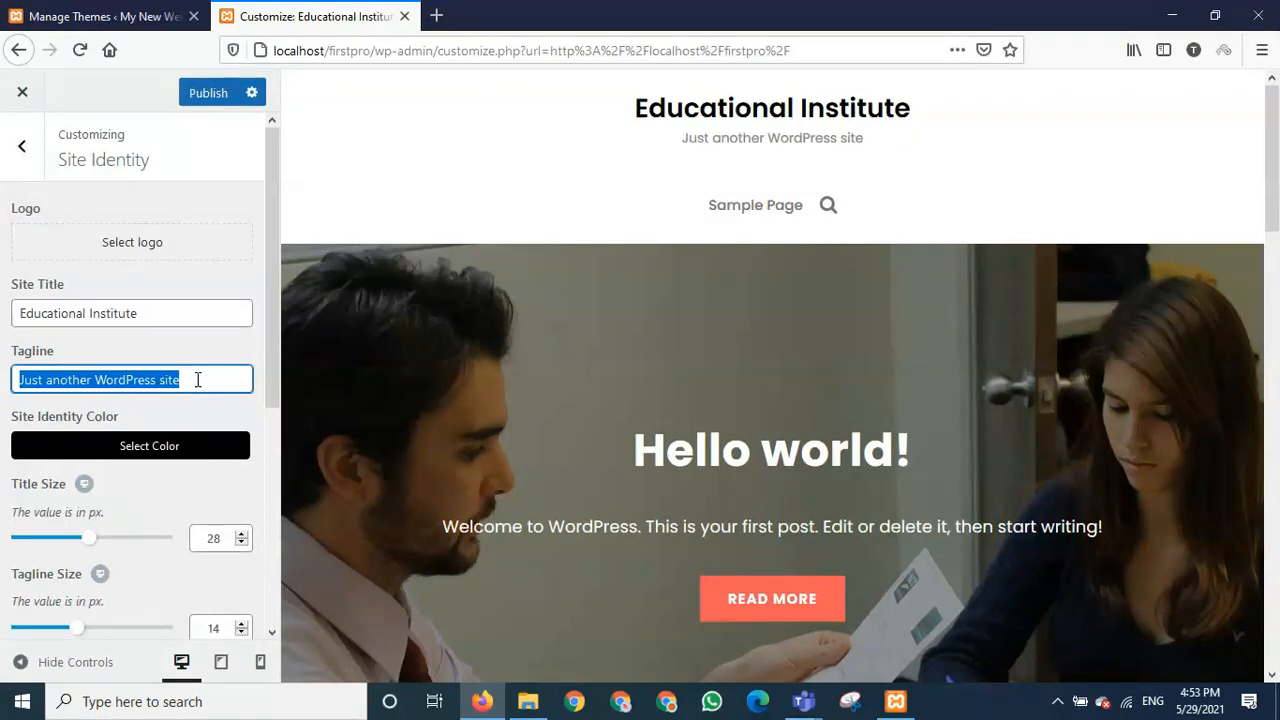
pyautogui.write('A ')
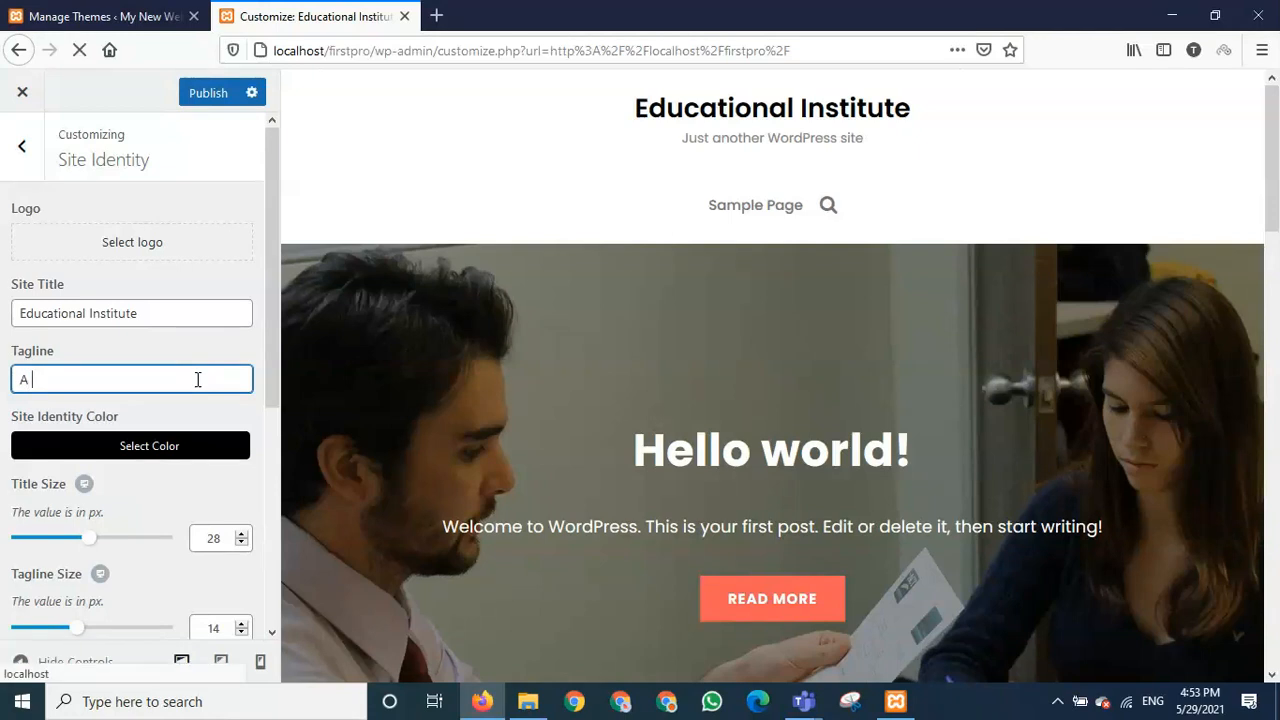
pyautogui.write('new')
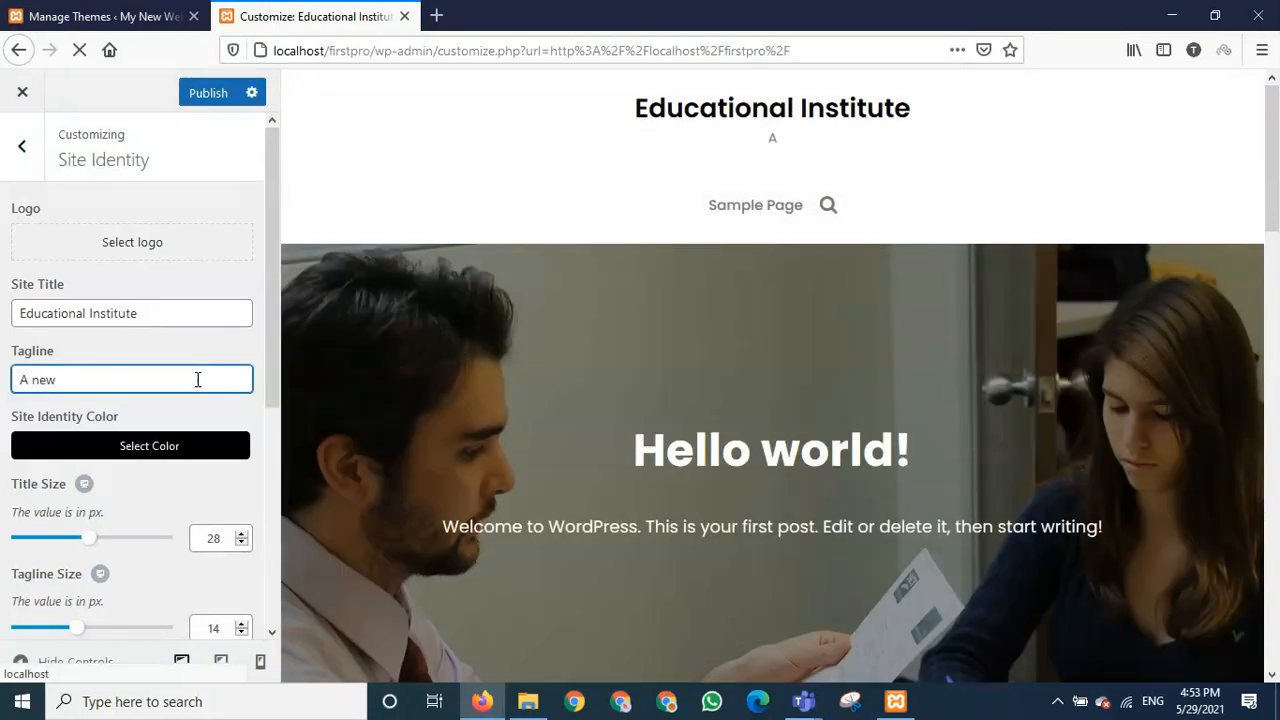
pyautogui.write(' learning so')
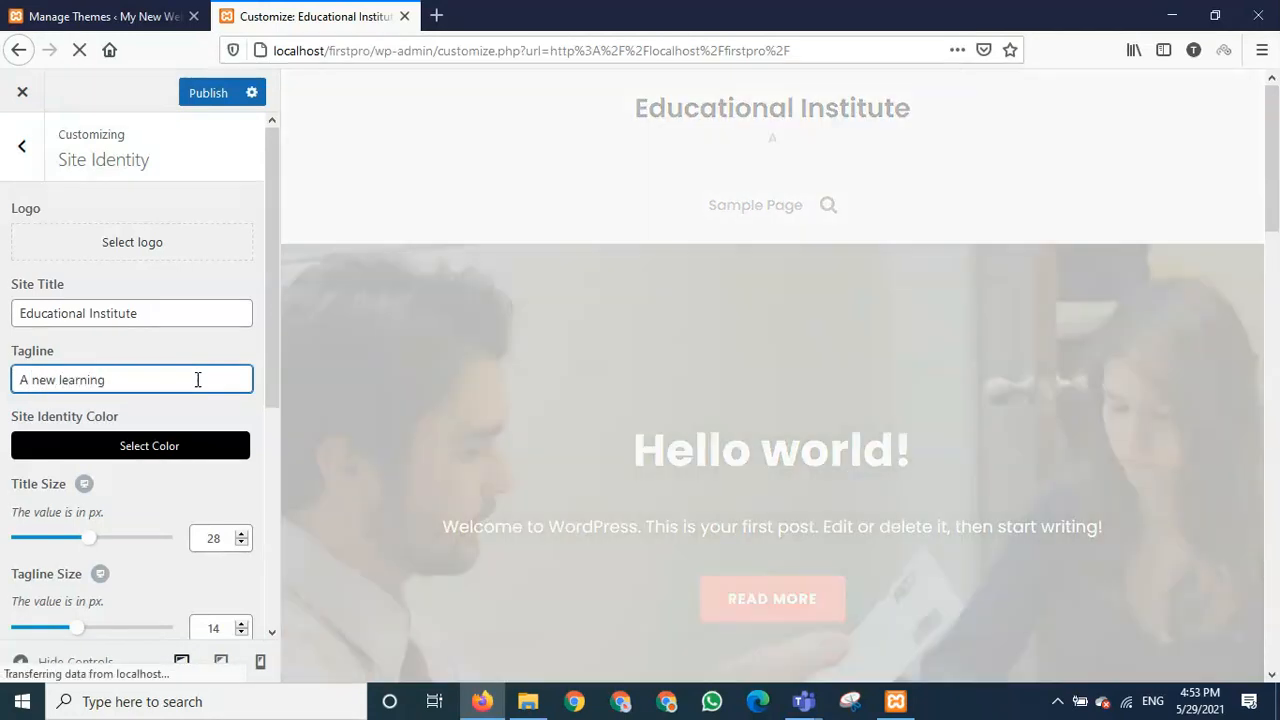
pyautogui.press('BackSpace')
pyautogui.write('pot')
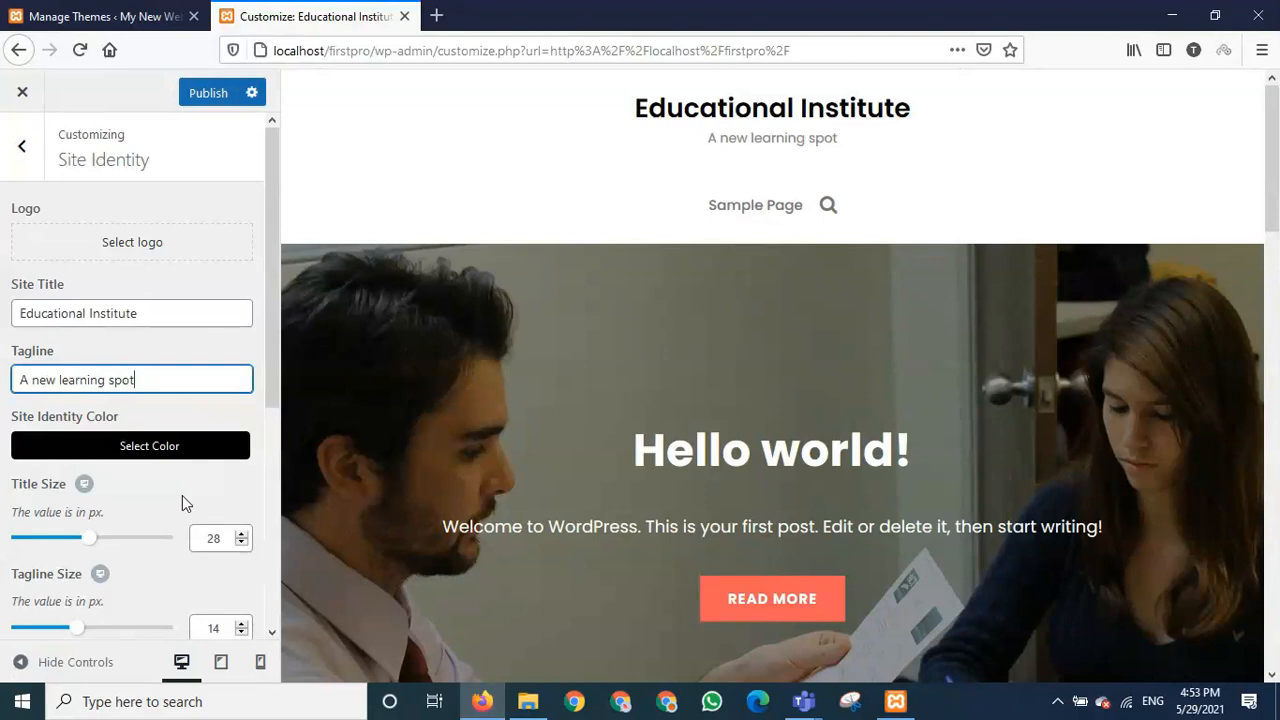
pyautogui.scroll(-2, 182, 495)
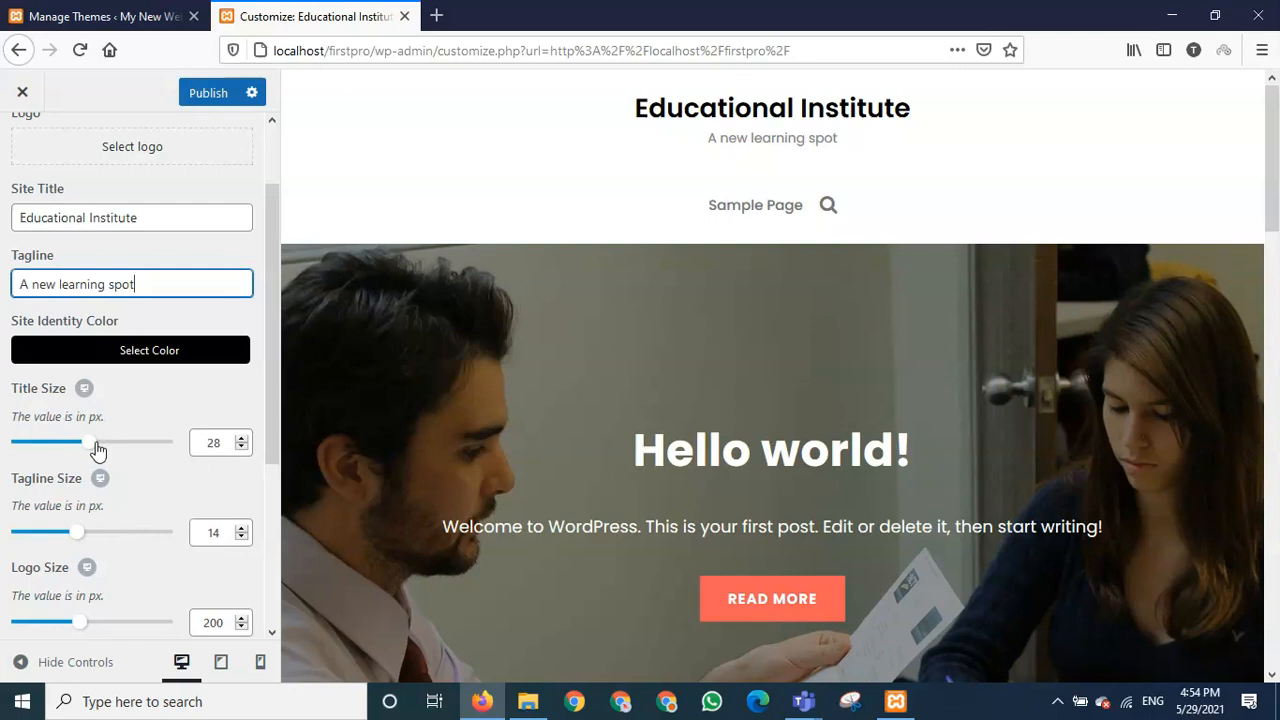
# - Adjust the Title Size slider to 38 px and the Tagline Size slider to 18 px
pyautogui.moveTo(95, 447); pyautogui.dragTo(126, 448)
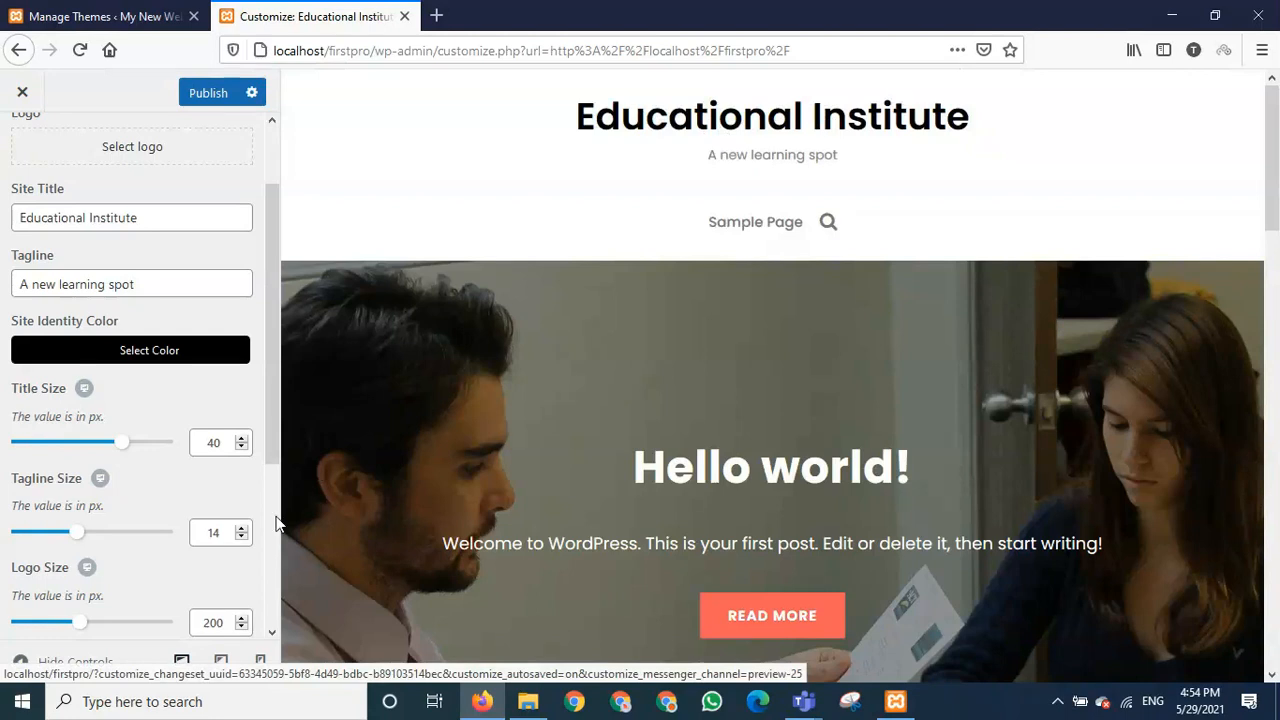
pyautogui.moveTo(121, 442); pyautogui.dragTo(191, 448)
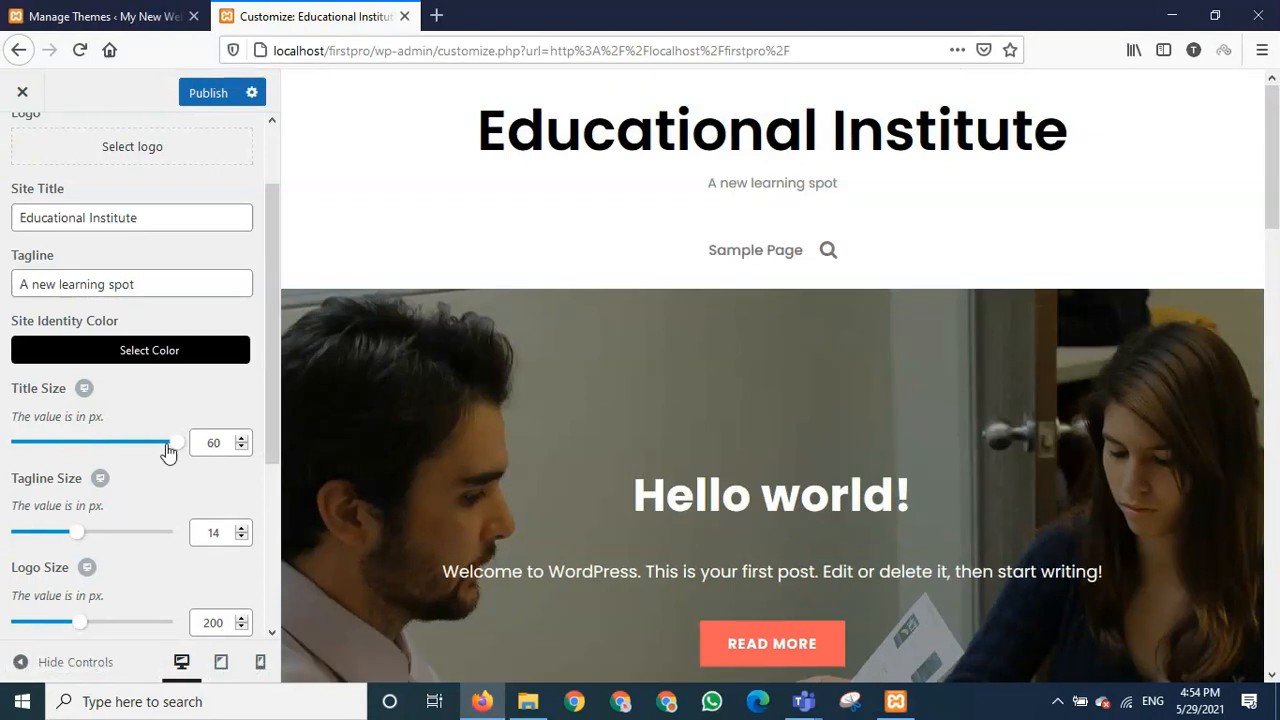
pyautogui.moveTo(171, 448); pyautogui.dragTo(90, 445)
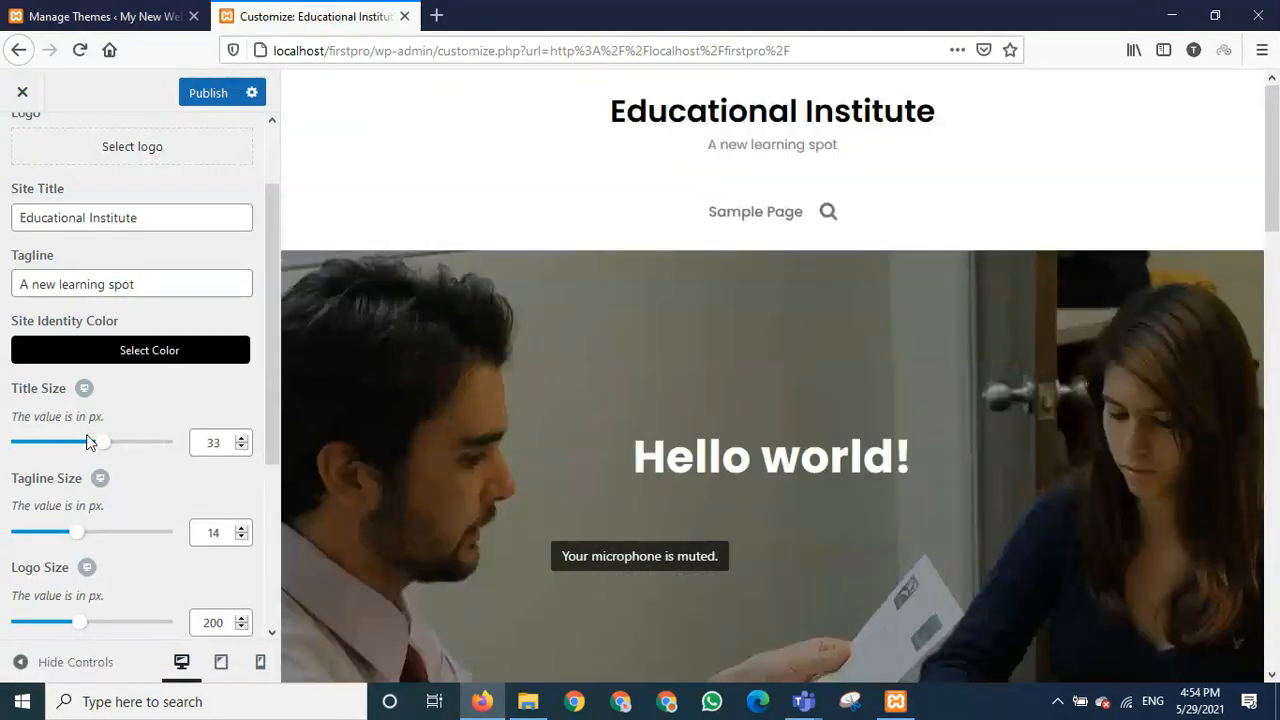
pyautogui.moveTo(100, 449); pyautogui.dragTo(113, 450)
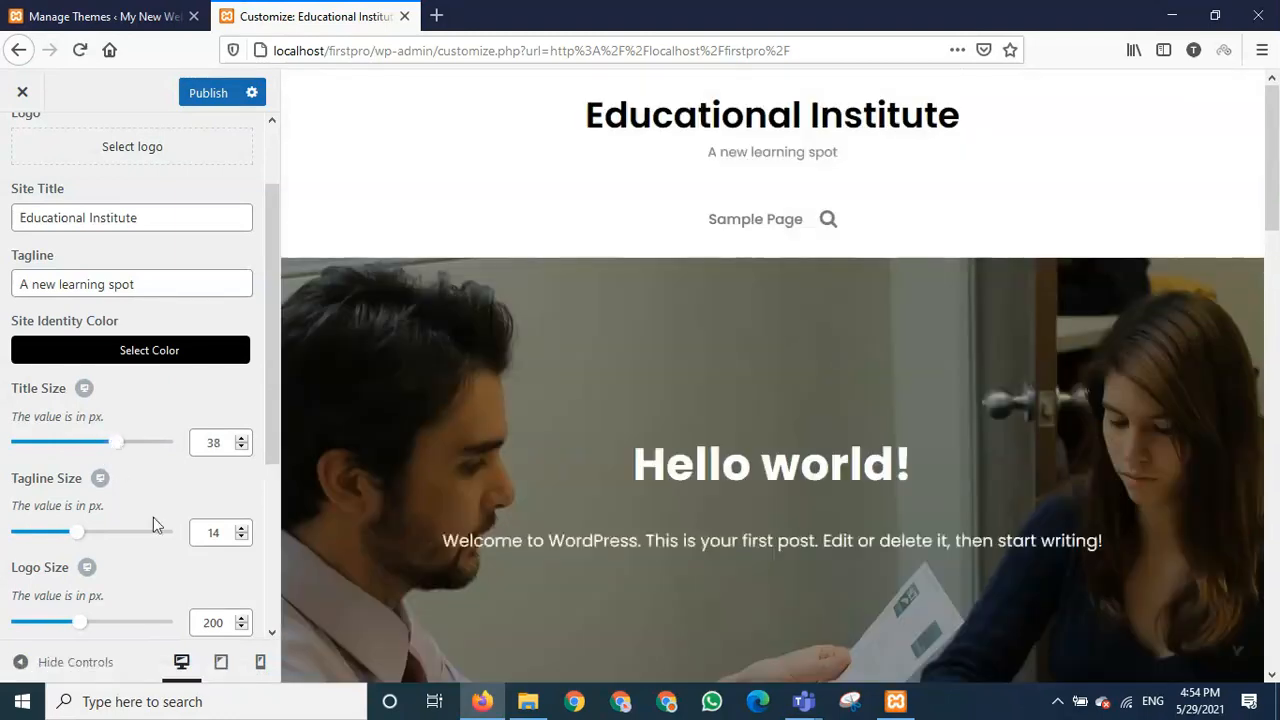
pyautogui.scroll(-2, 153, 517)
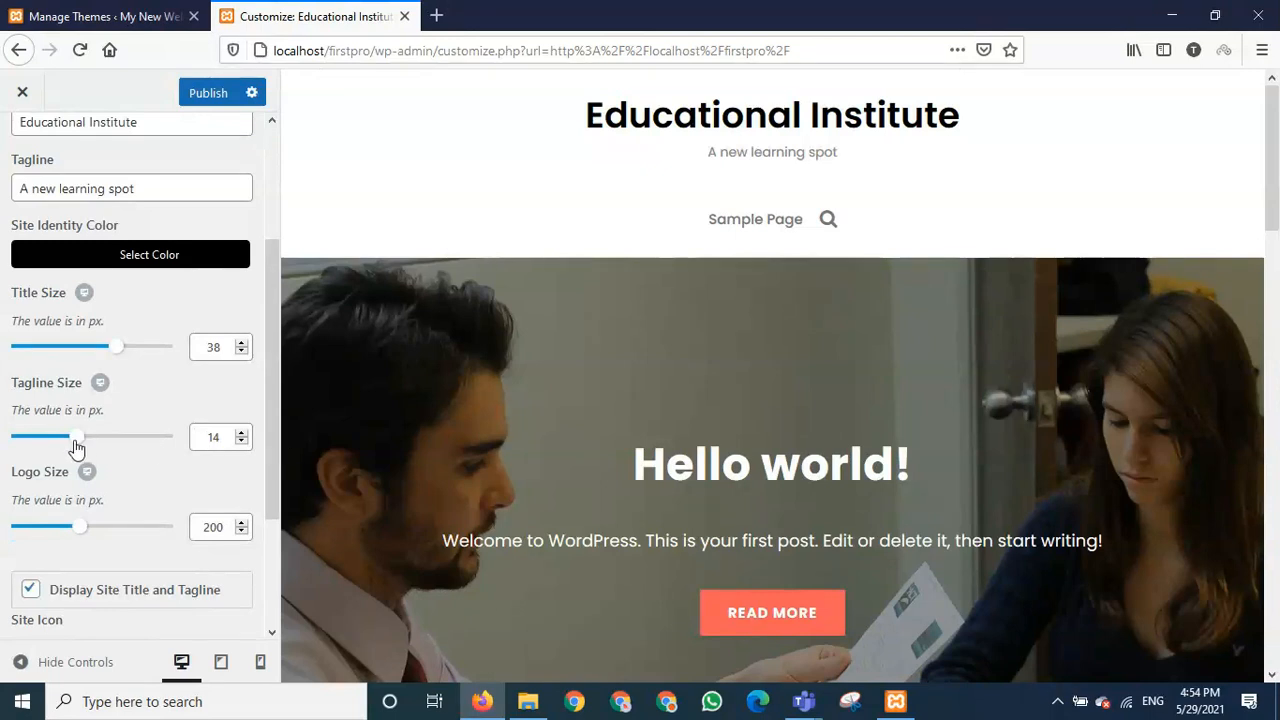
pyautogui.moveTo(75, 441); pyautogui.dragTo(96, 441)
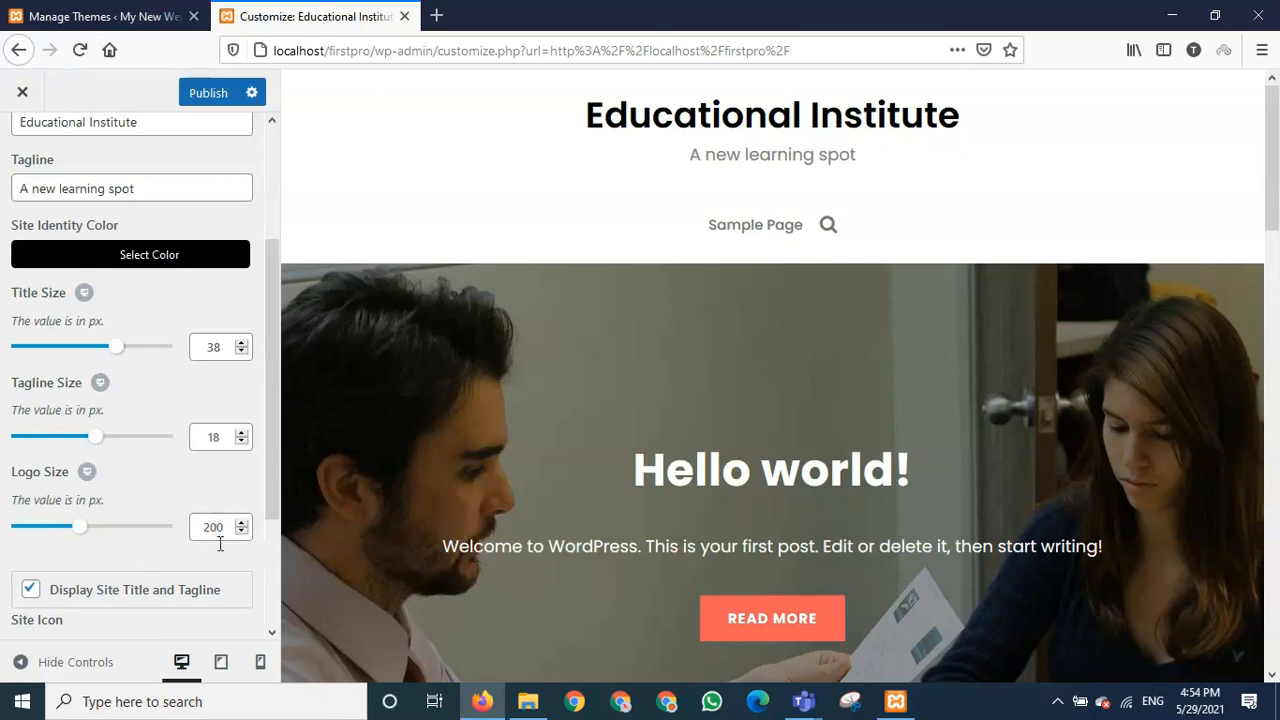
pyautogui.scroll(-3, 171, 549)
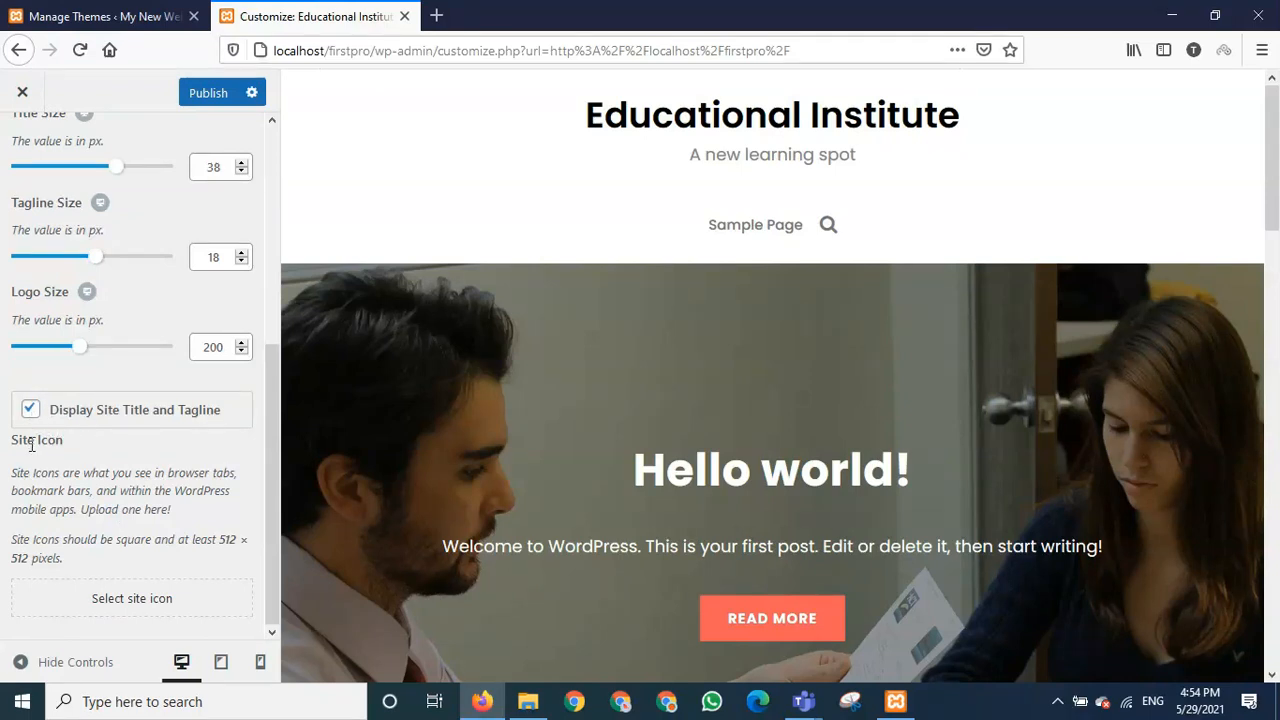
# - Leave Display Site Title and Tagline unchecked after toggling it, then begin choosing a site icon
pyautogui.click(31, 411)
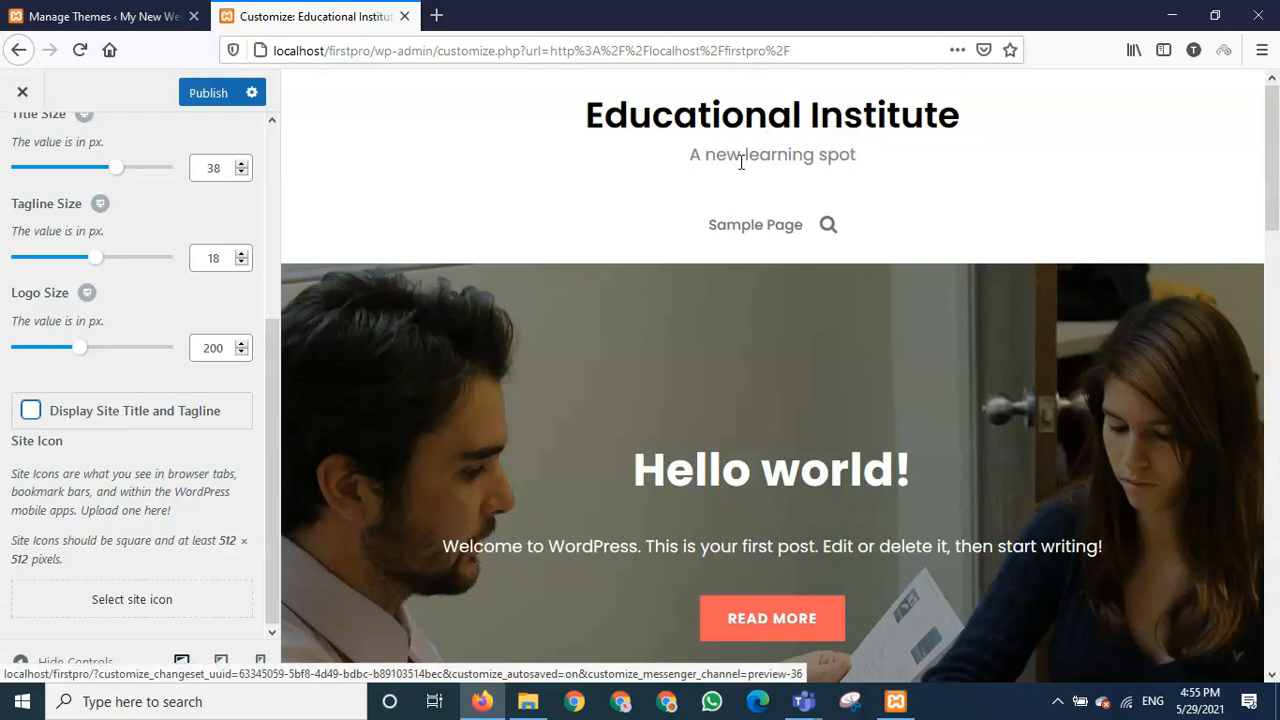
pyautogui.click(31, 411)
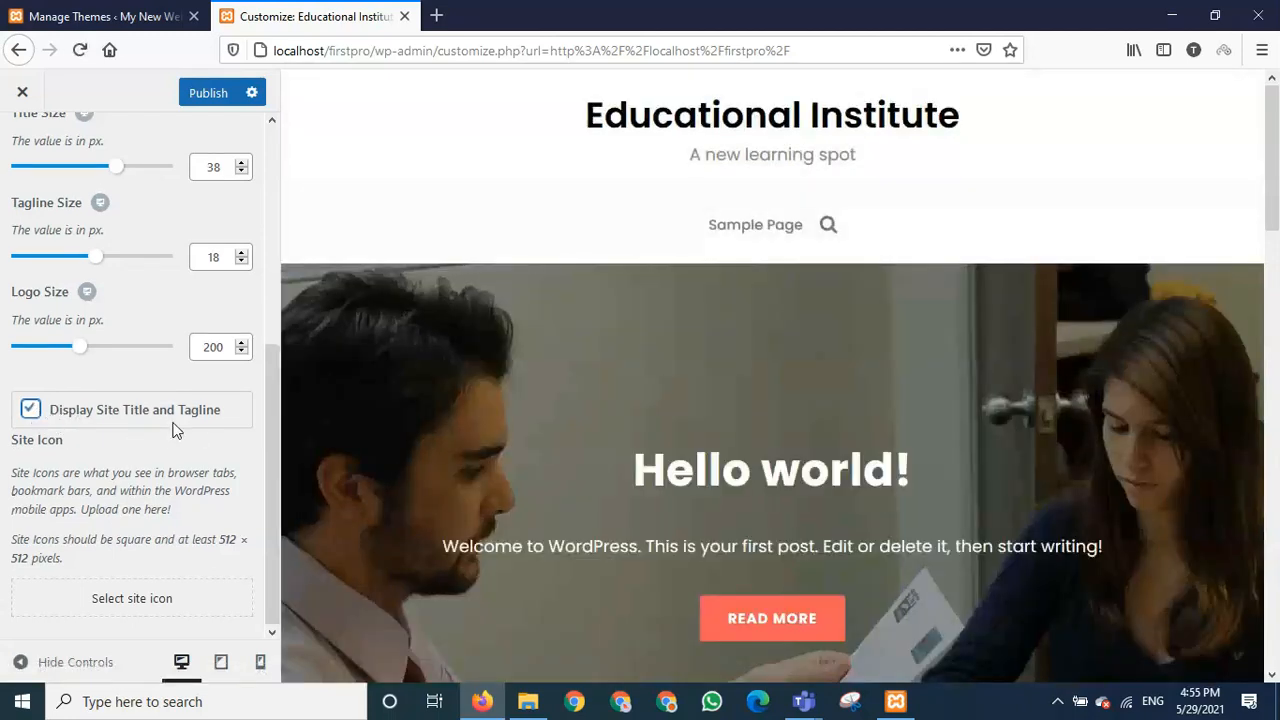
pyautogui.click(31, 410)
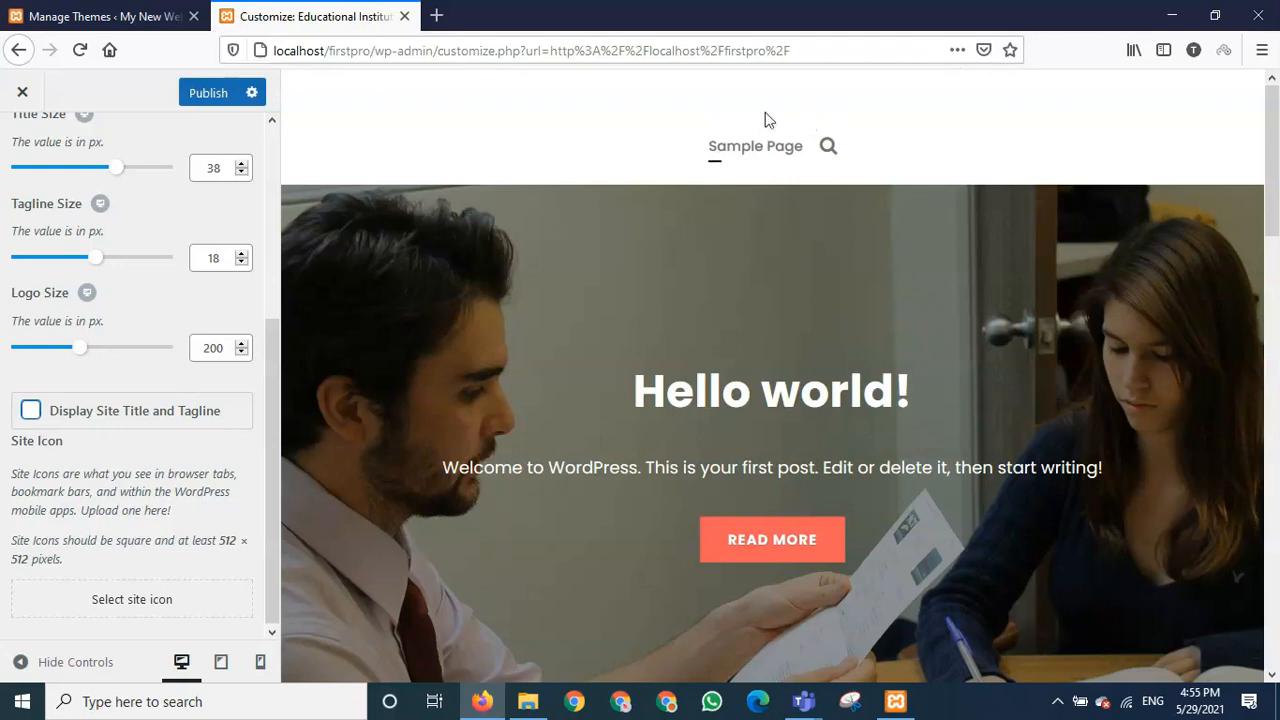
pyautogui.click(30, 410)
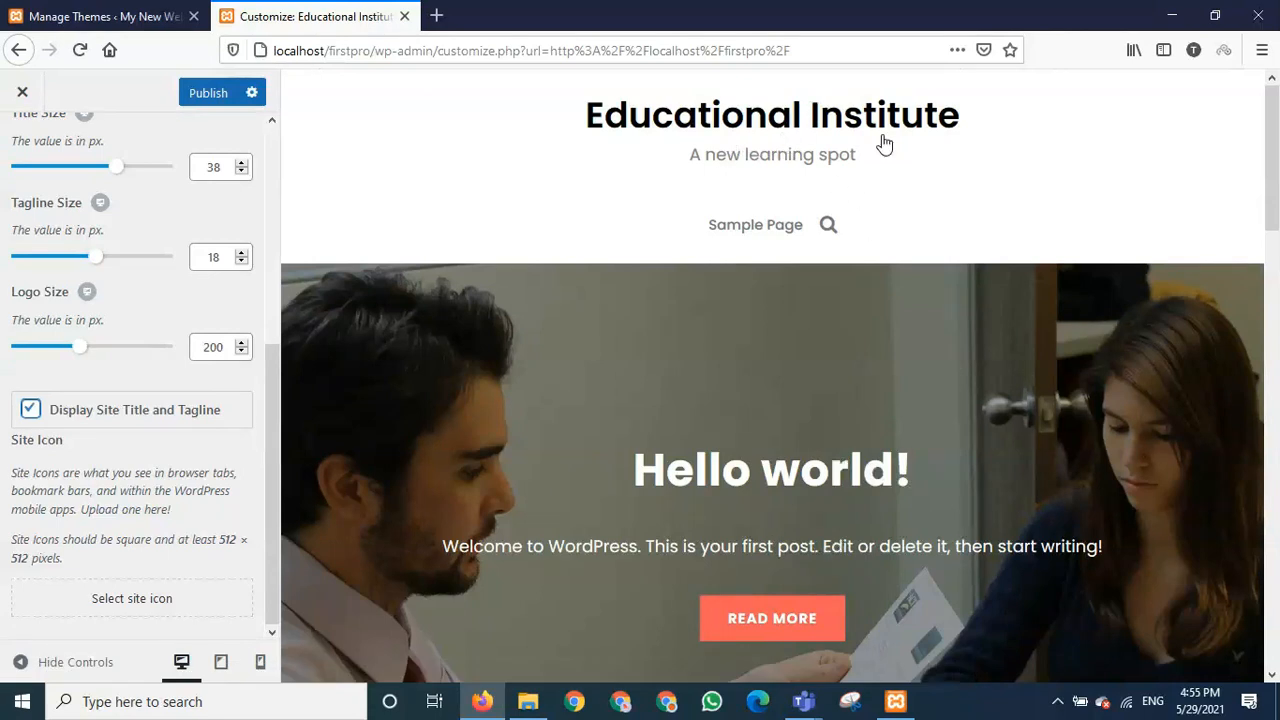
pyautogui.click(30, 412)
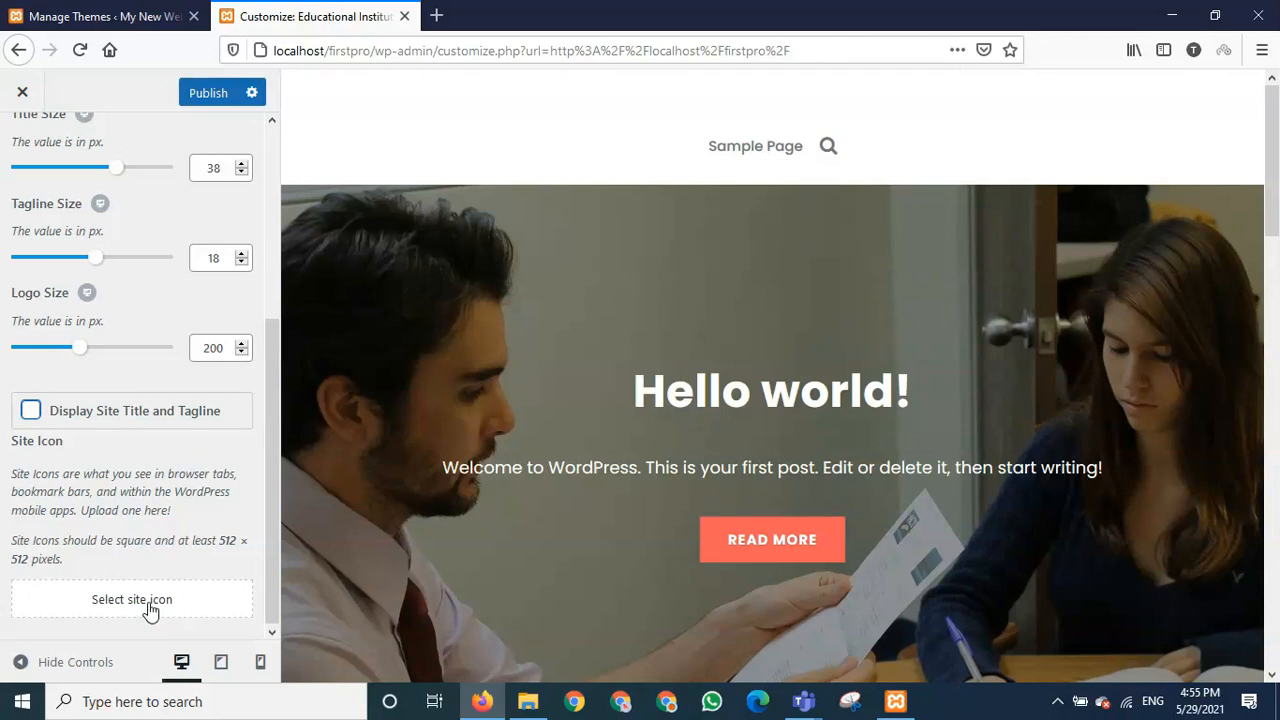
pyautogui.click(147, 606)
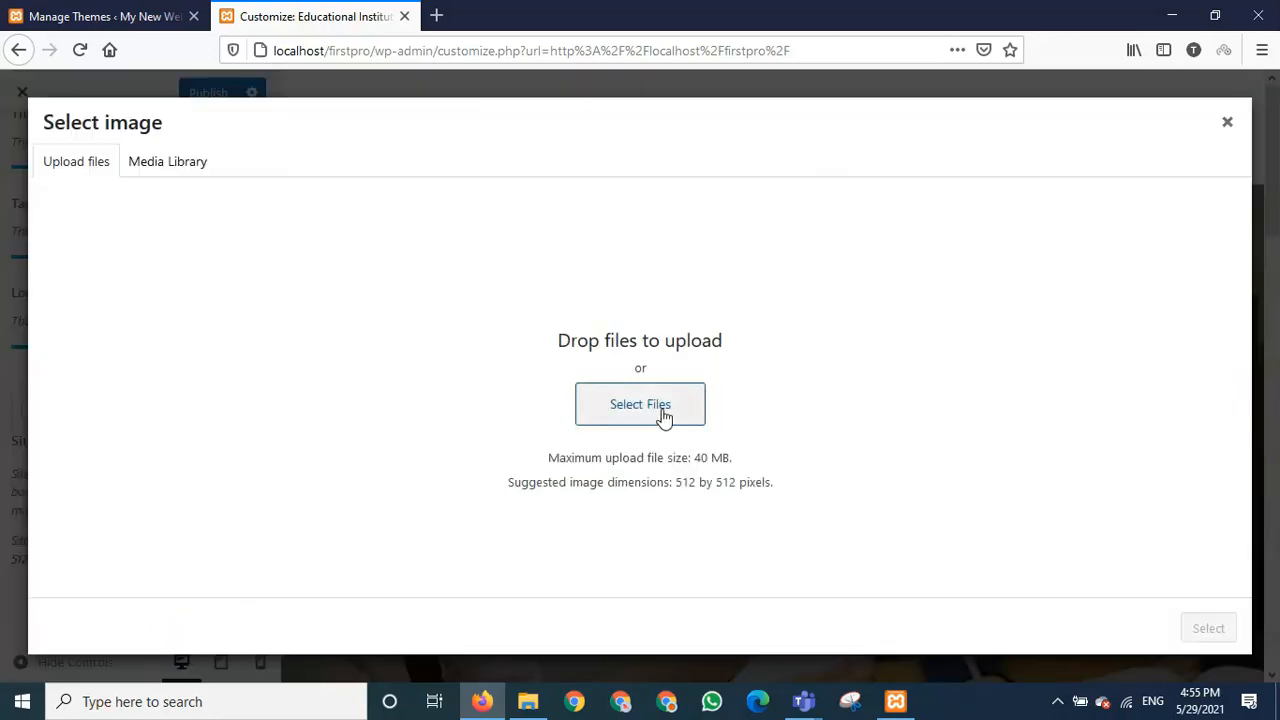
# - Check the media library, then try uploading a file named 'icon', which isn't found
pyautogui.click(168, 163)
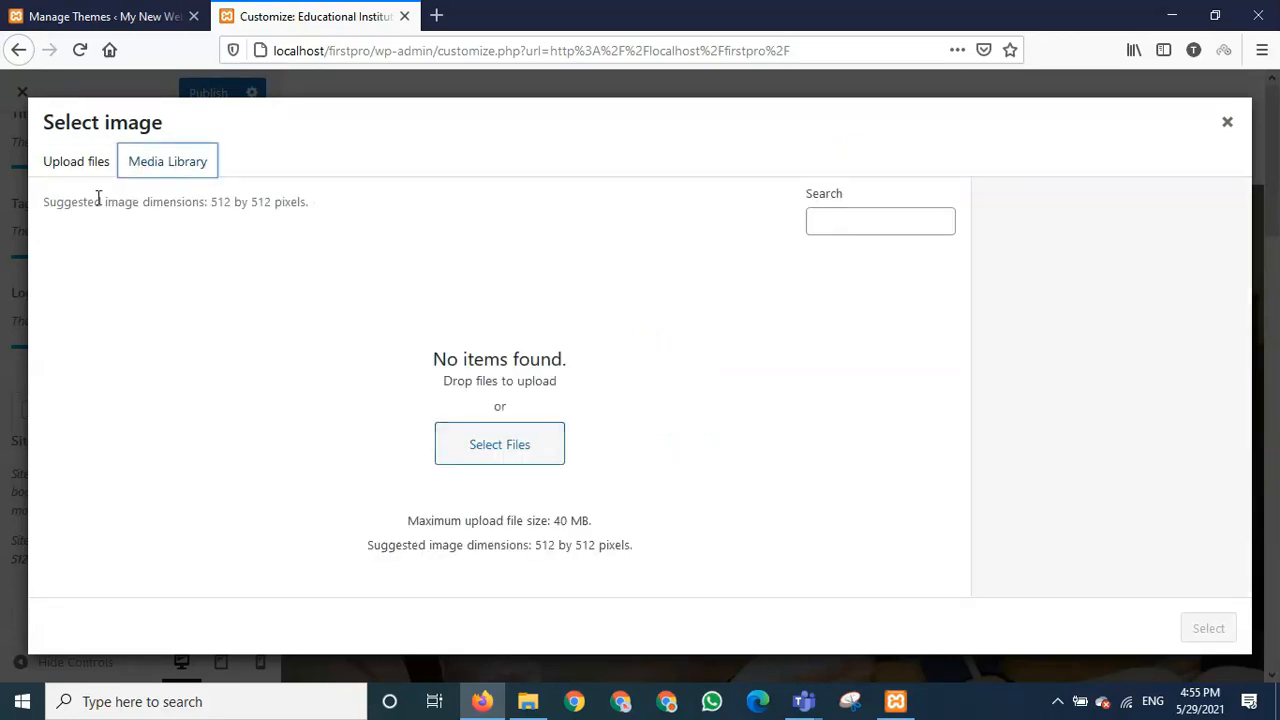
pyautogui.click(88, 170)
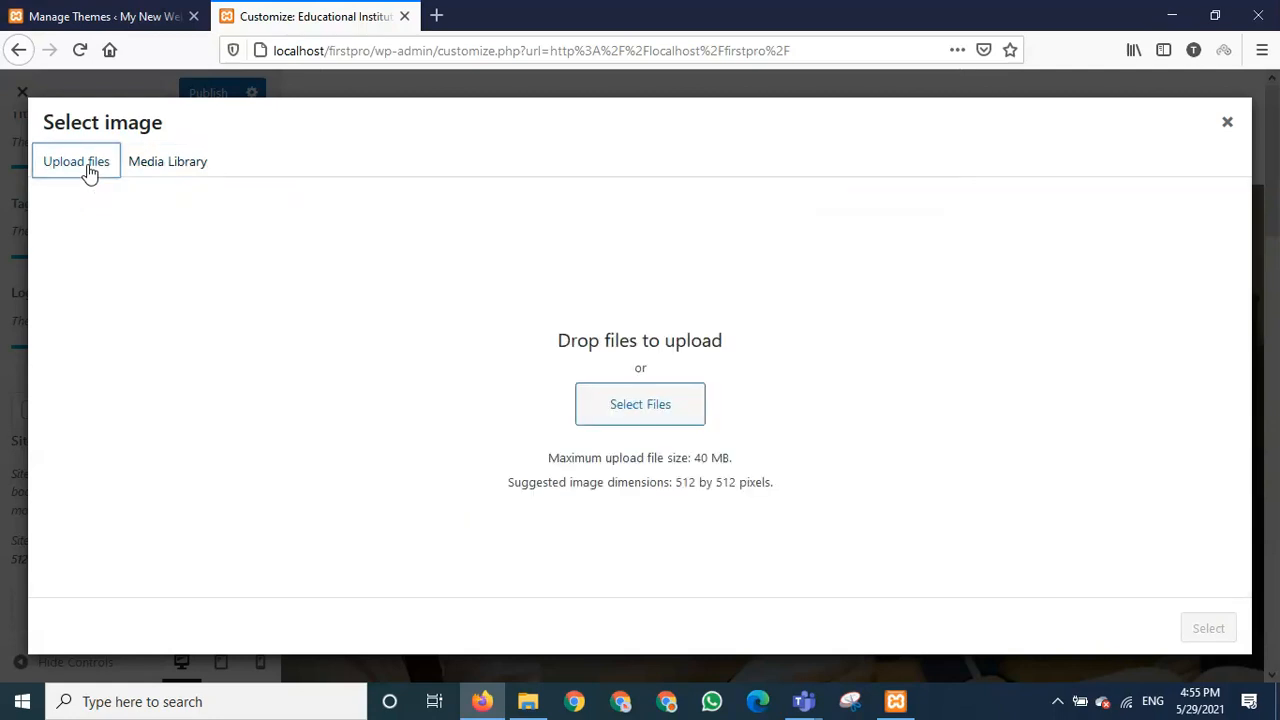
pyautogui.click(664, 412)
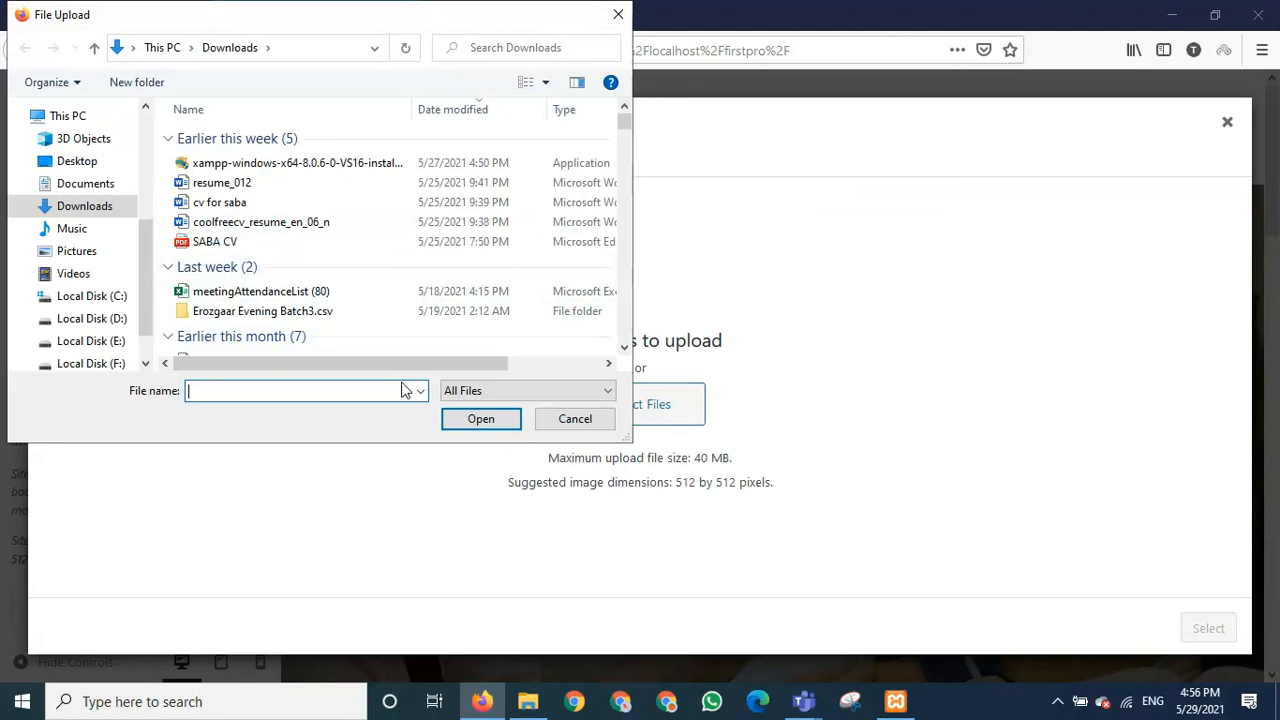
pyautogui.scroll(-5, 365, 314)
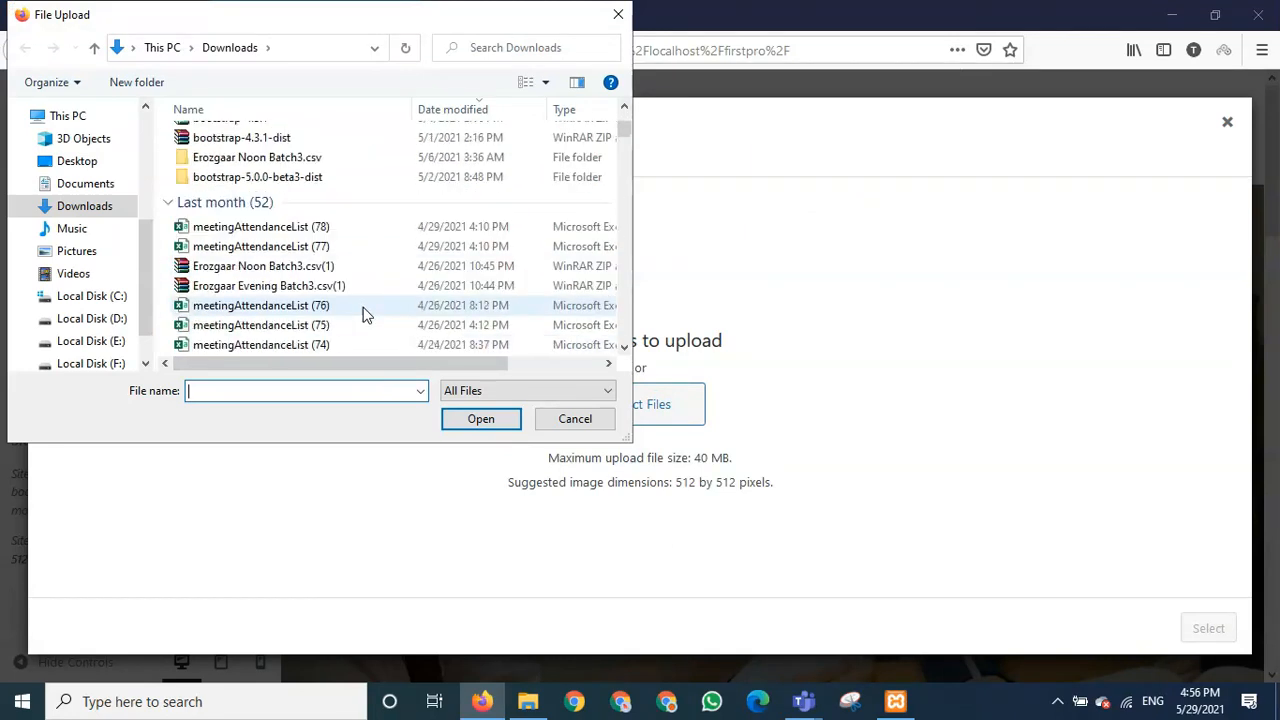
pyautogui.scroll(-3, 363, 314)
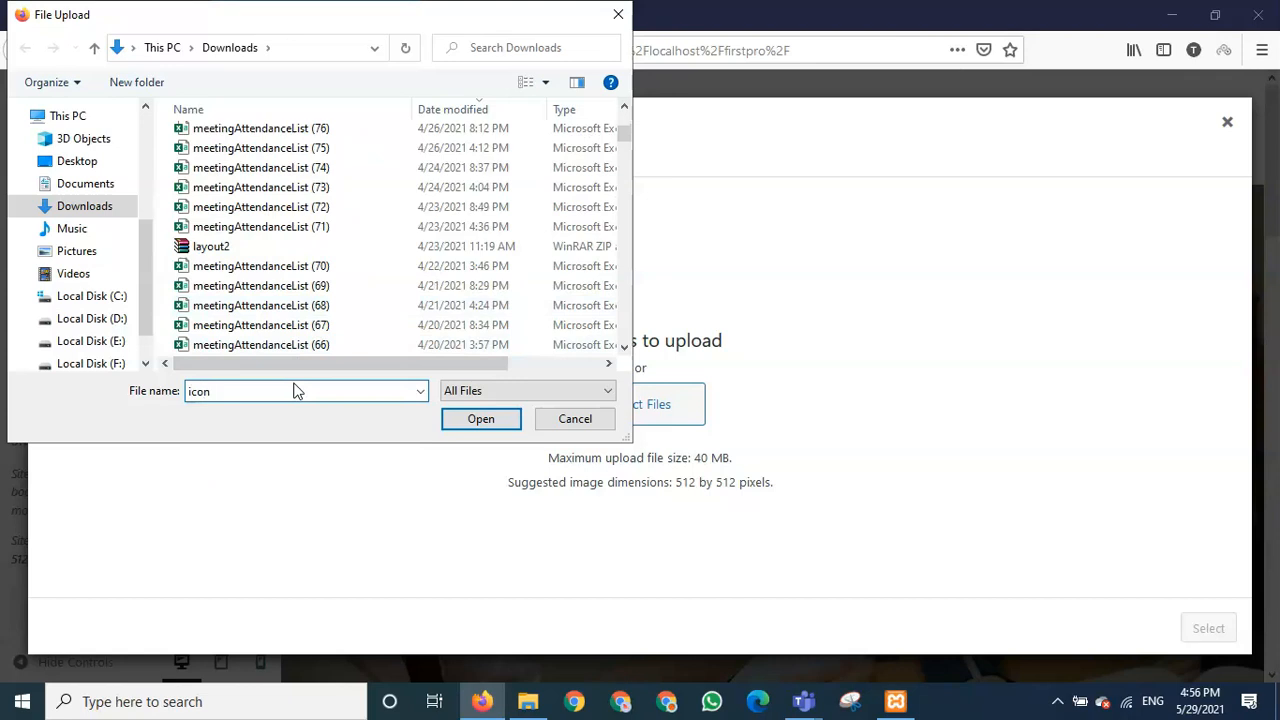
pyautogui.press('Return')
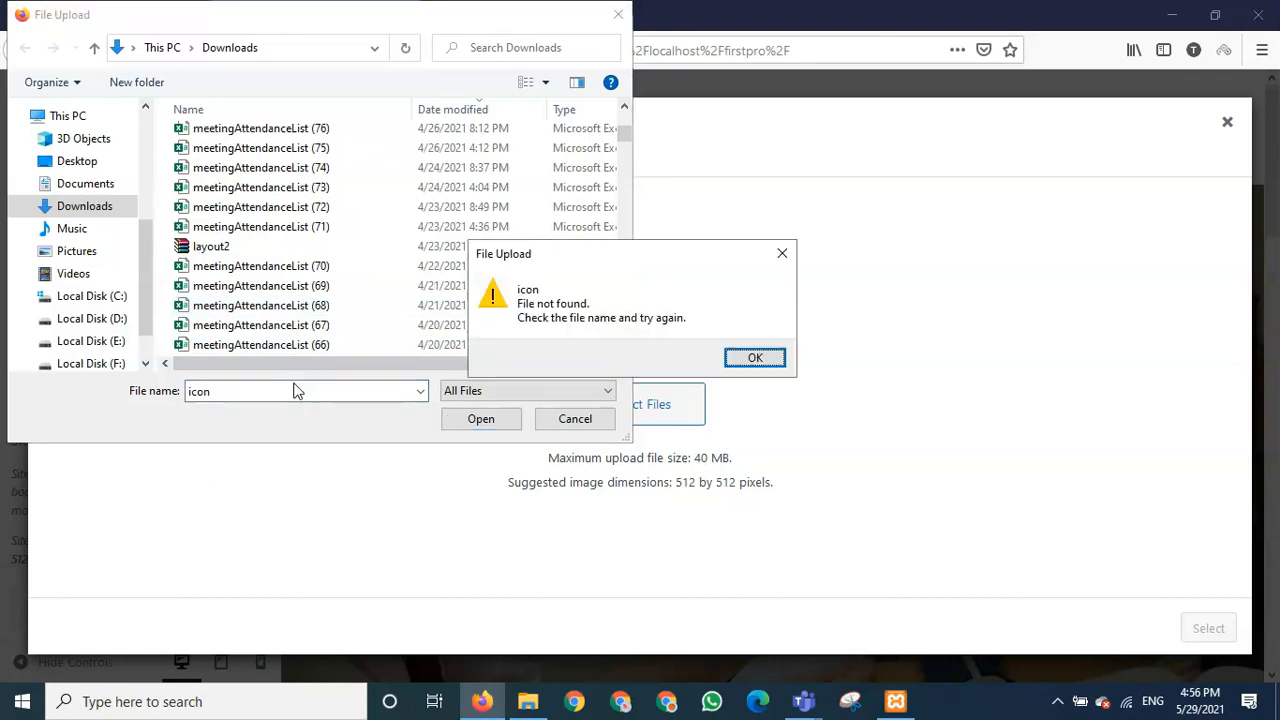
pyautogui.click(757, 360)
# - Browse the Downloads folder for an image, then cancel the file picker without uploading
pyautogui.scroll(-4, 272, 224)
pyautogui.scroll(-8, 272, 226)
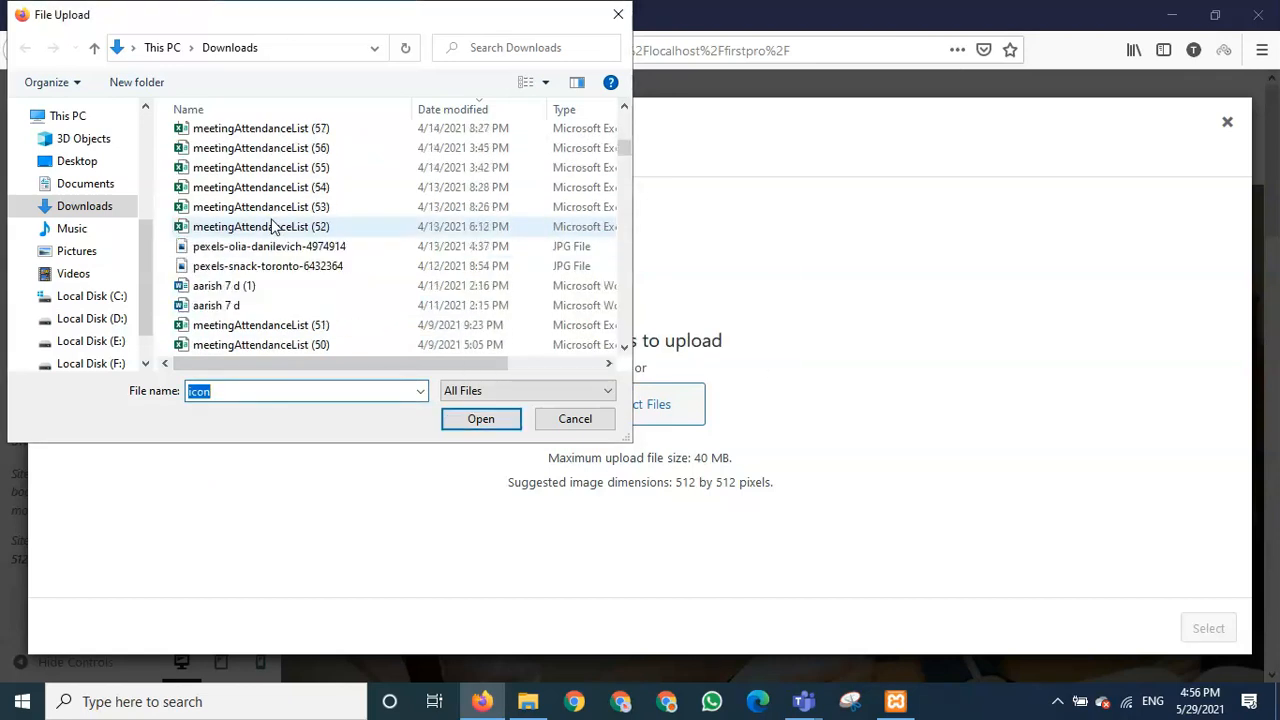
pyautogui.scroll(-15, 272, 224)
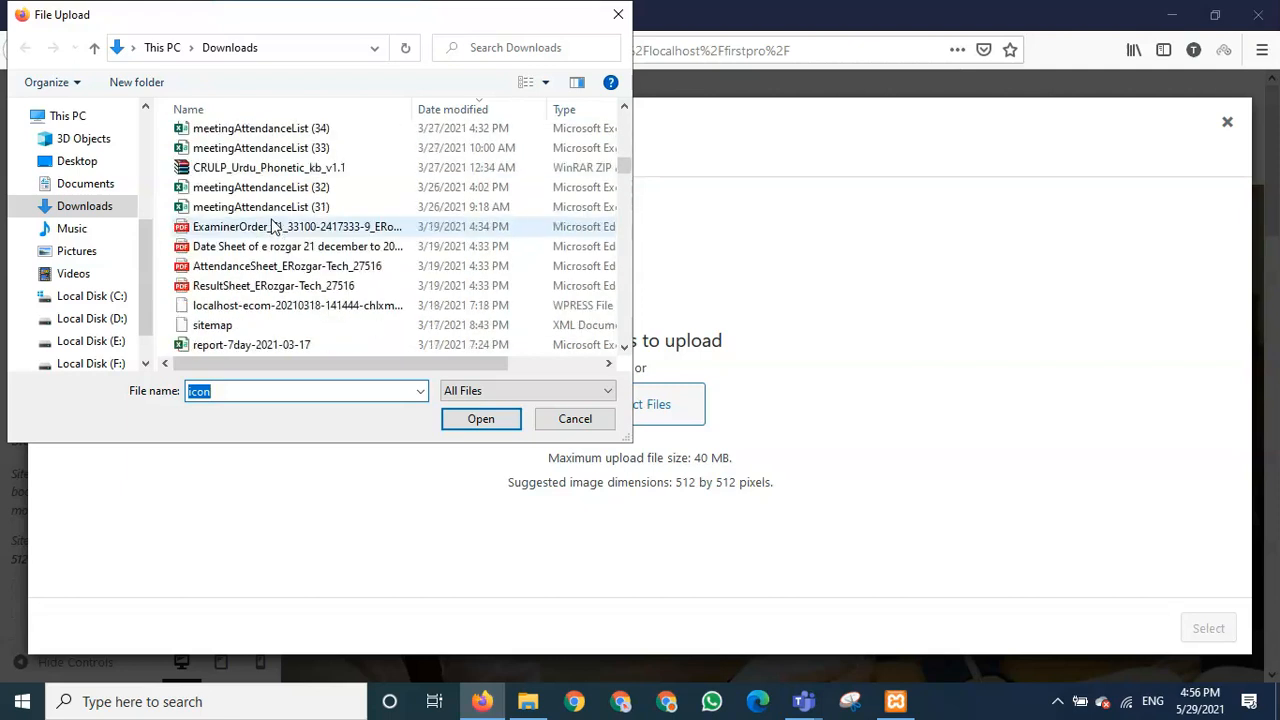
pyautogui.scroll(2, 275, 226)
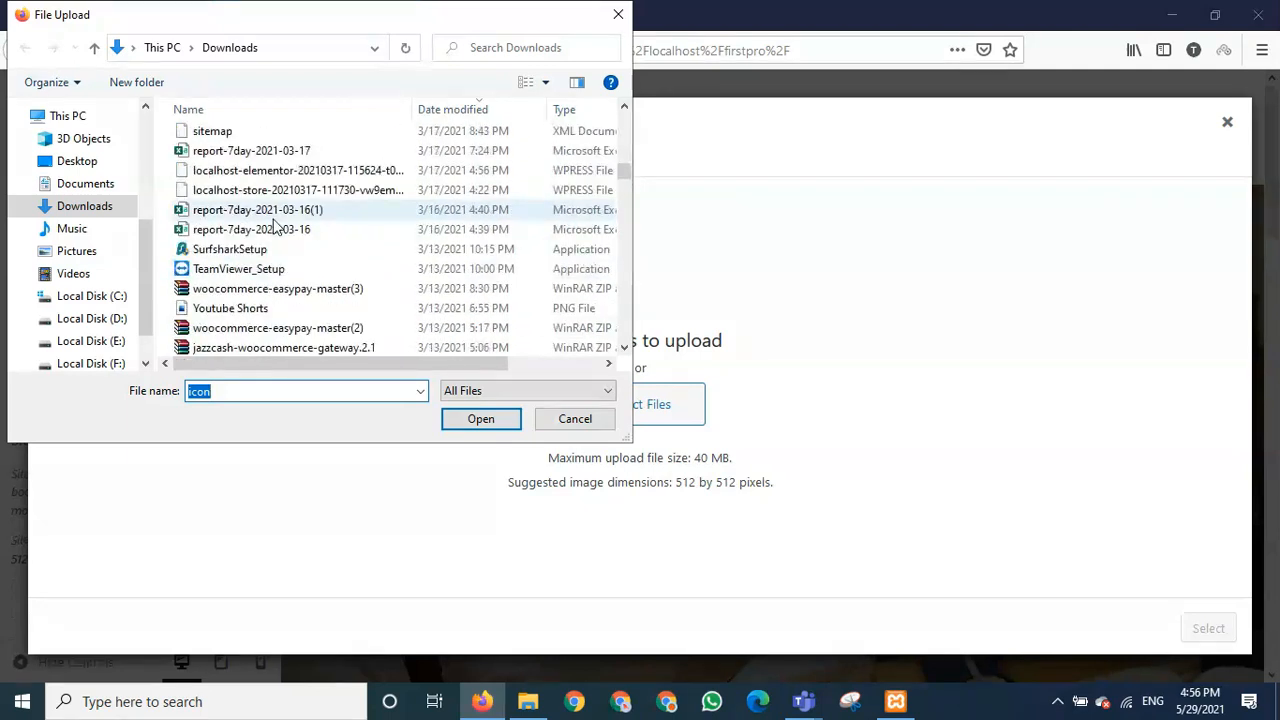
pyautogui.scroll(-5, 275, 226)
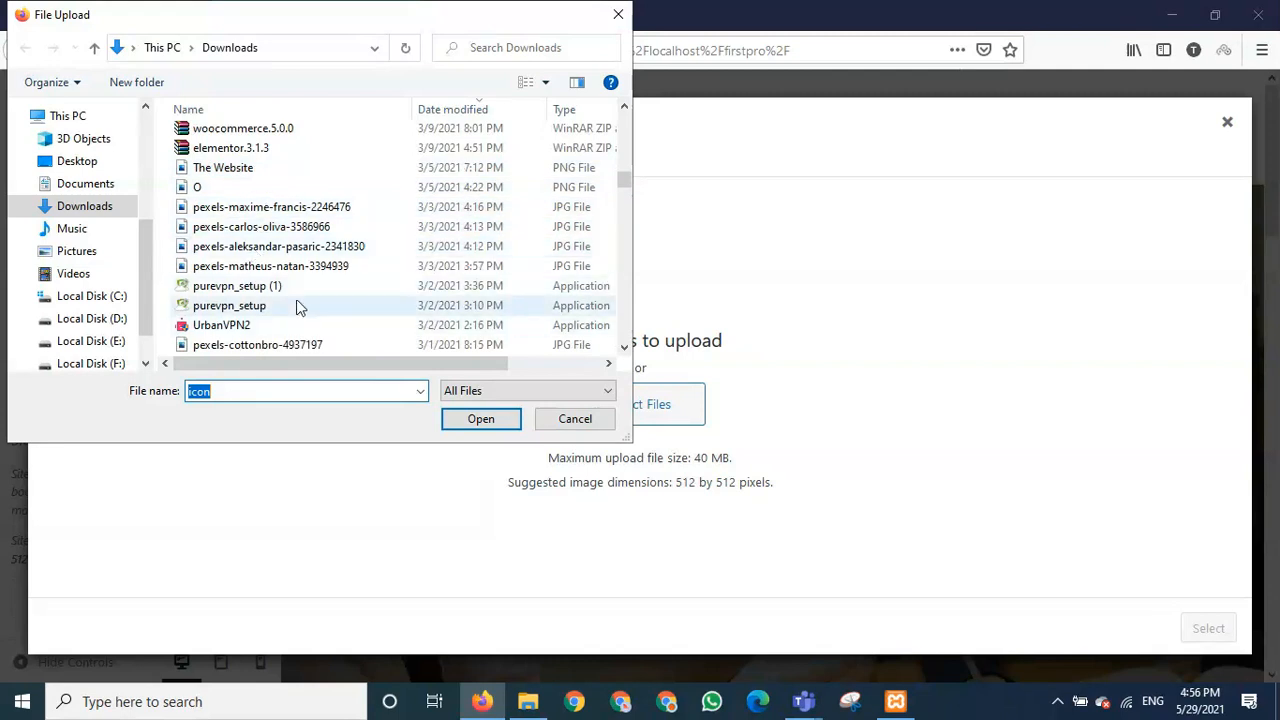
pyautogui.scroll(-2, 293, 296)
pyautogui.scroll(-1, 296, 322)
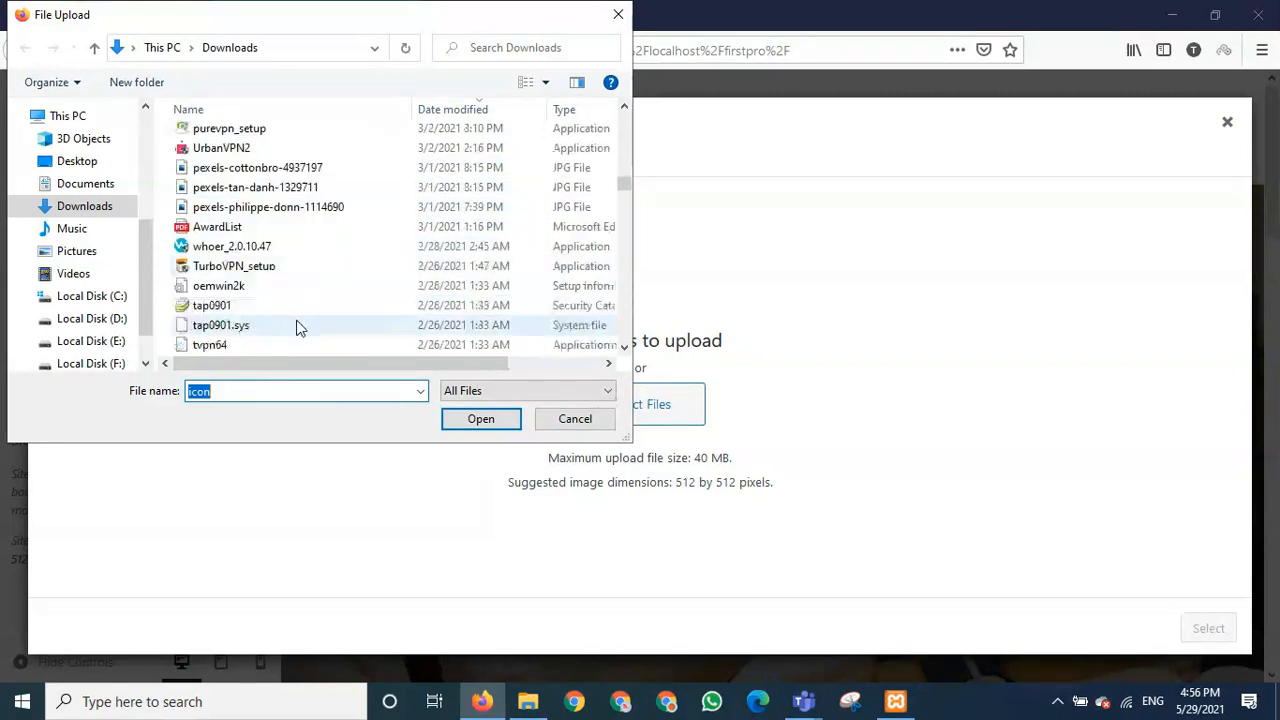
pyautogui.scroll(-4, 297, 327)
pyautogui.scroll(-10, 298, 328)
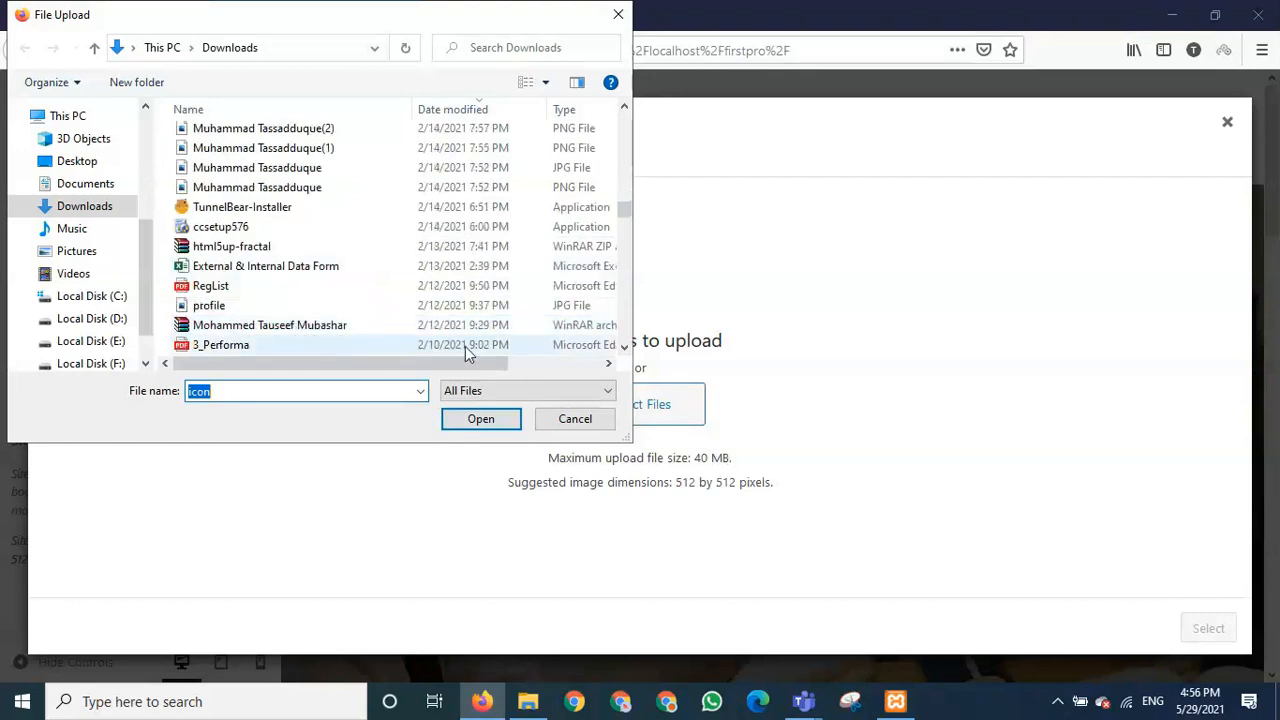
pyautogui.click(573, 418)
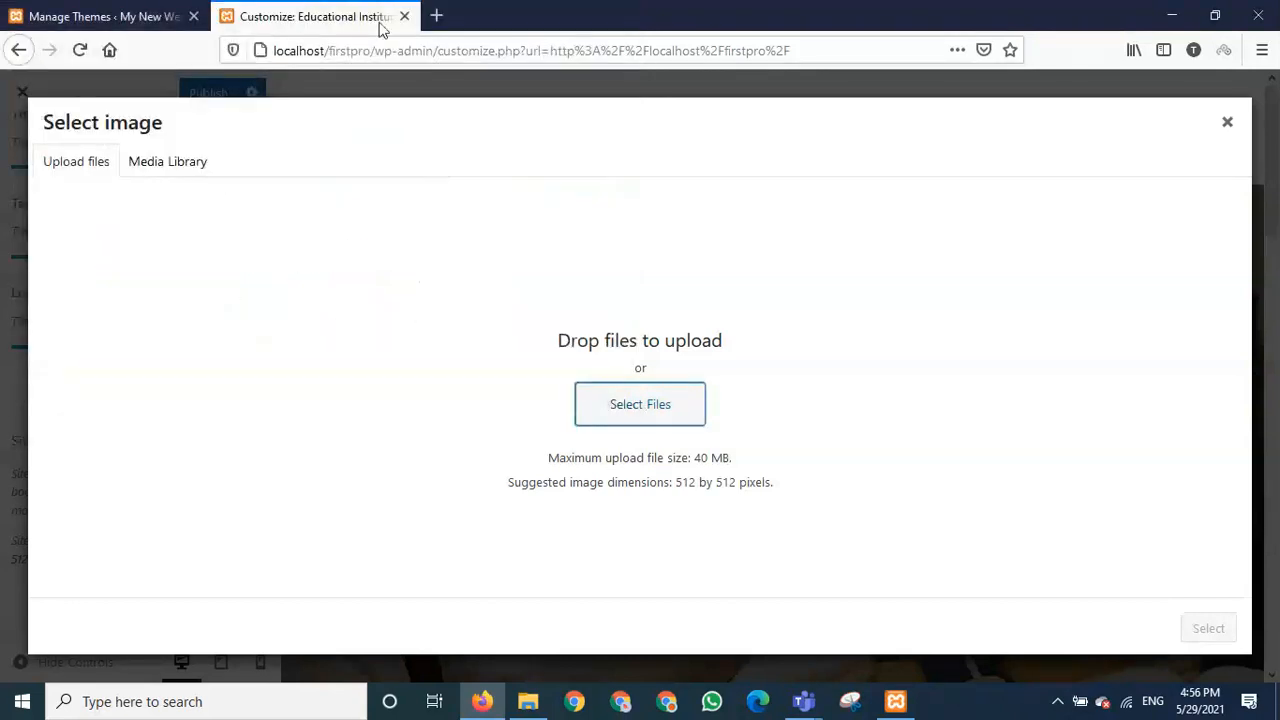
# - Load canva.com in a new Firefox tab and focus its design search box
pyautogui.click(436, 16)
pyautogui.write('c')
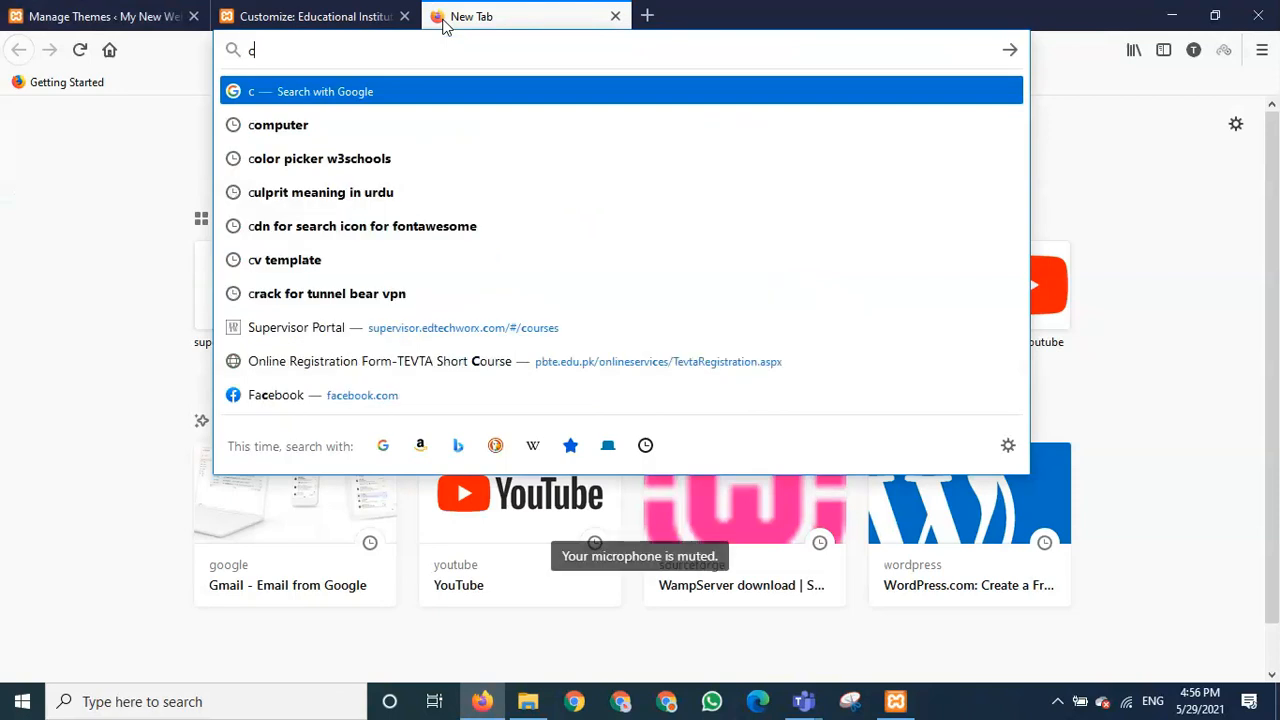
pyautogui.write('anva.')
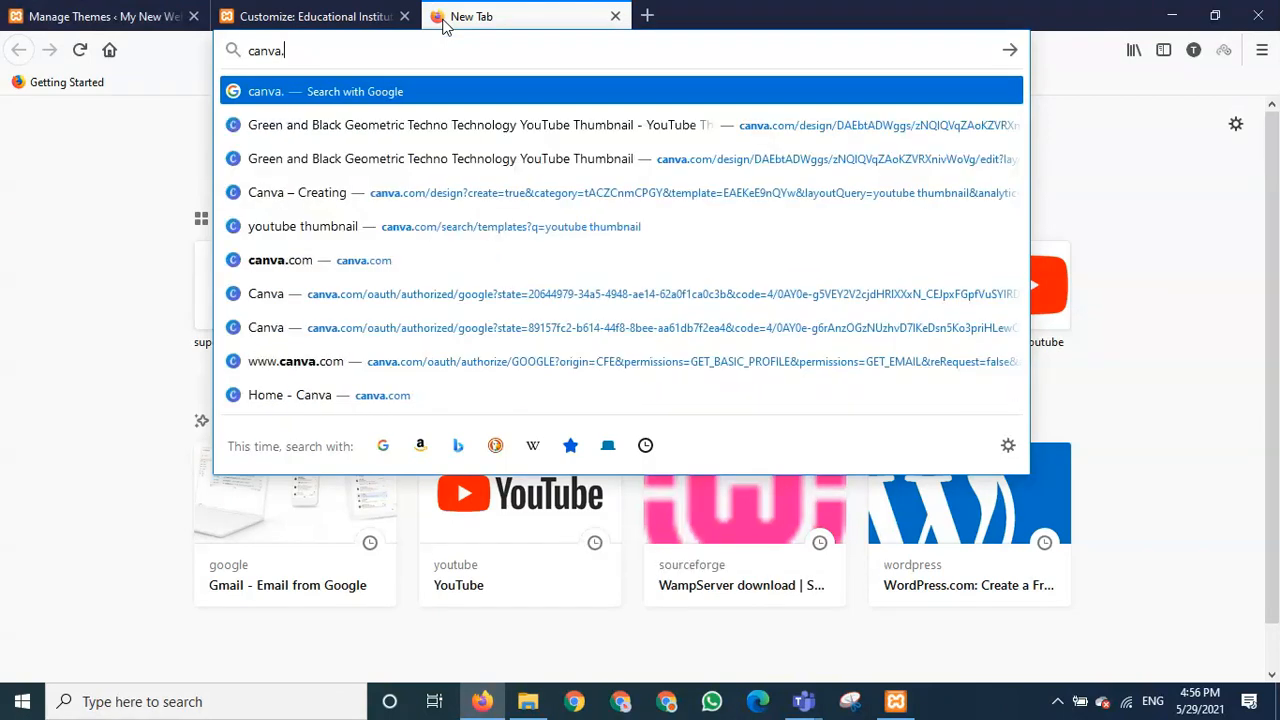
pyautogui.write('com')
pyautogui.press('Return')
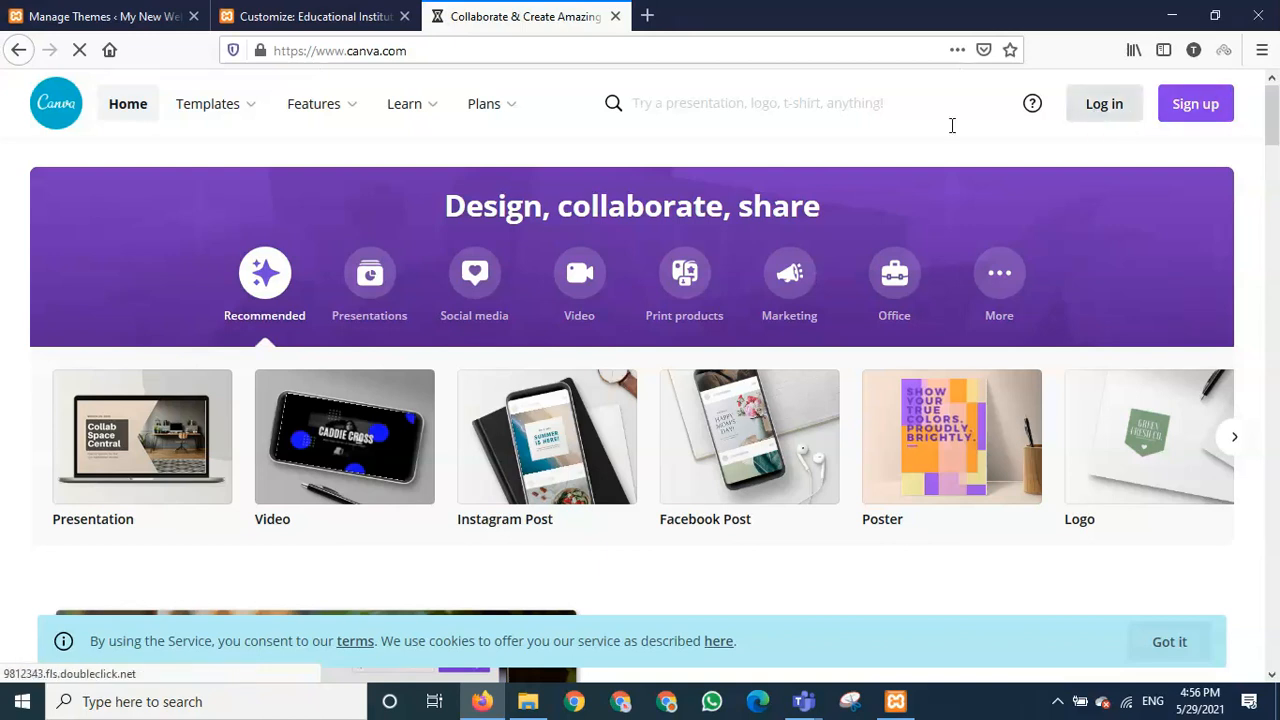
pyautogui.click(671, 107)
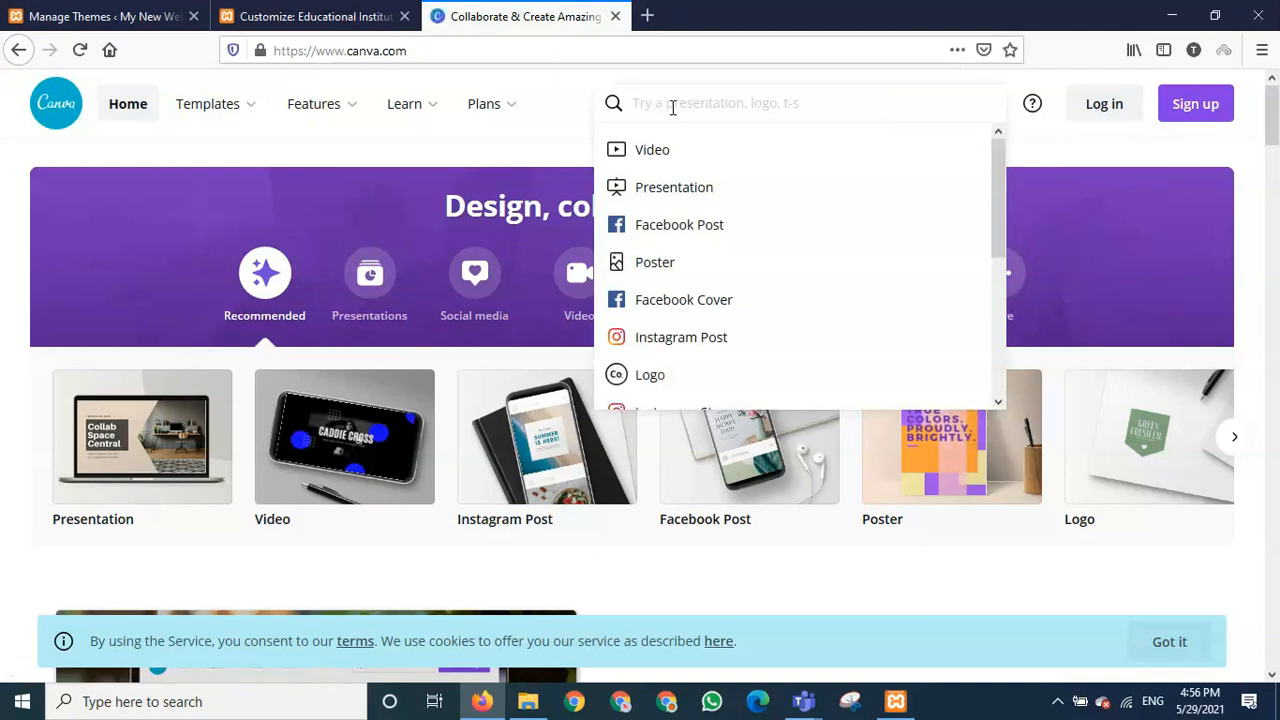
# - Search Canva for 'site l' and start a new design from the Computer Logo suggestion
pyautogui.write('site logo')
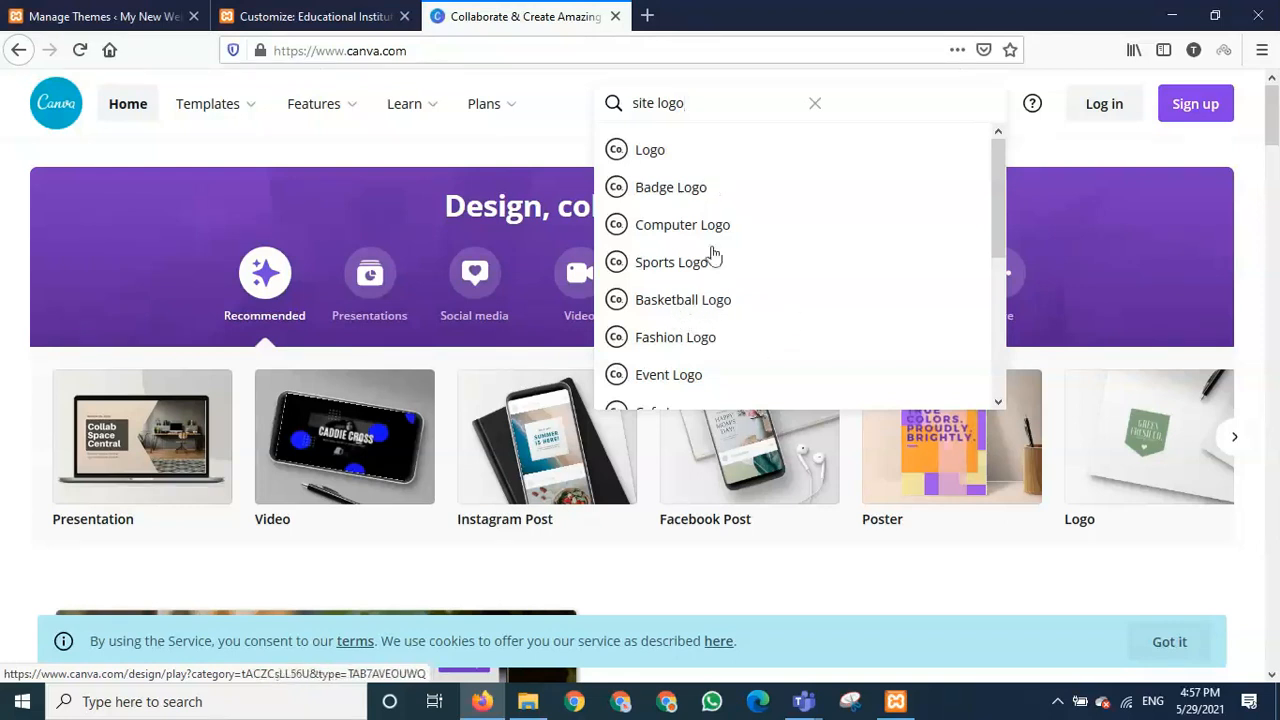
pyautogui.scroll(-2, 725, 343)
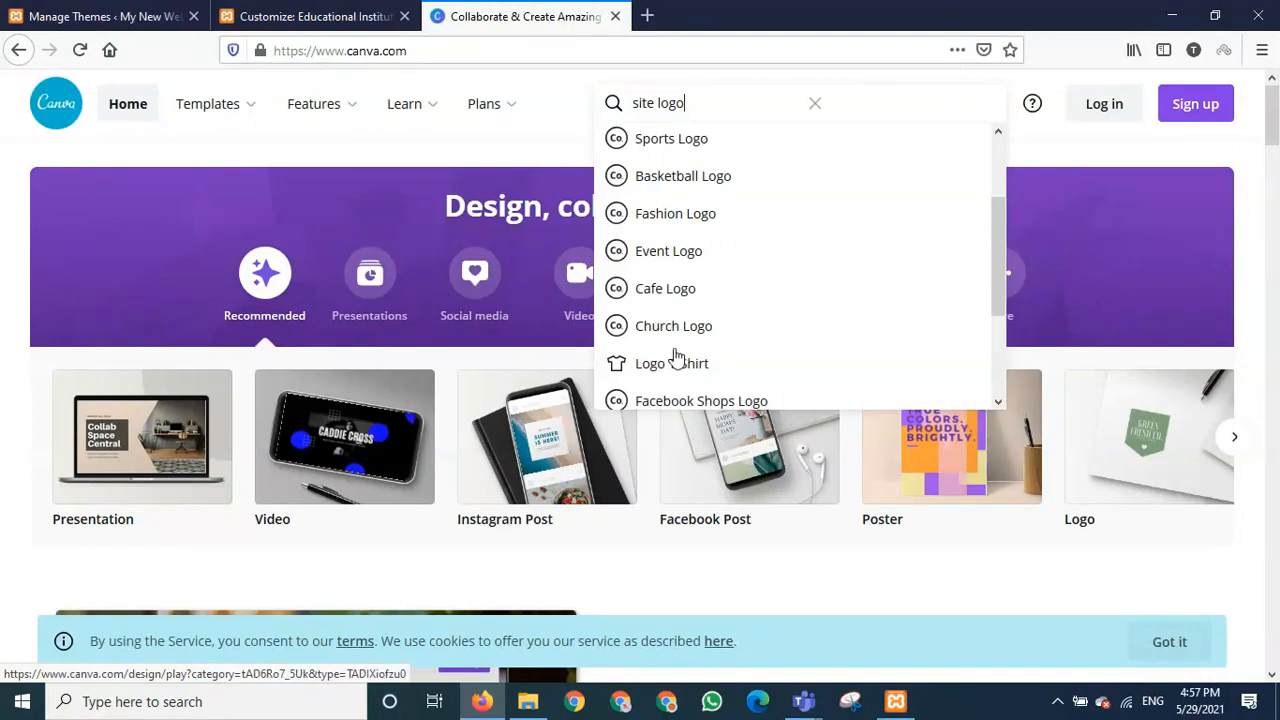
pyautogui.scroll(-1, 690, 380)
pyautogui.scroll(-1, 690, 380)
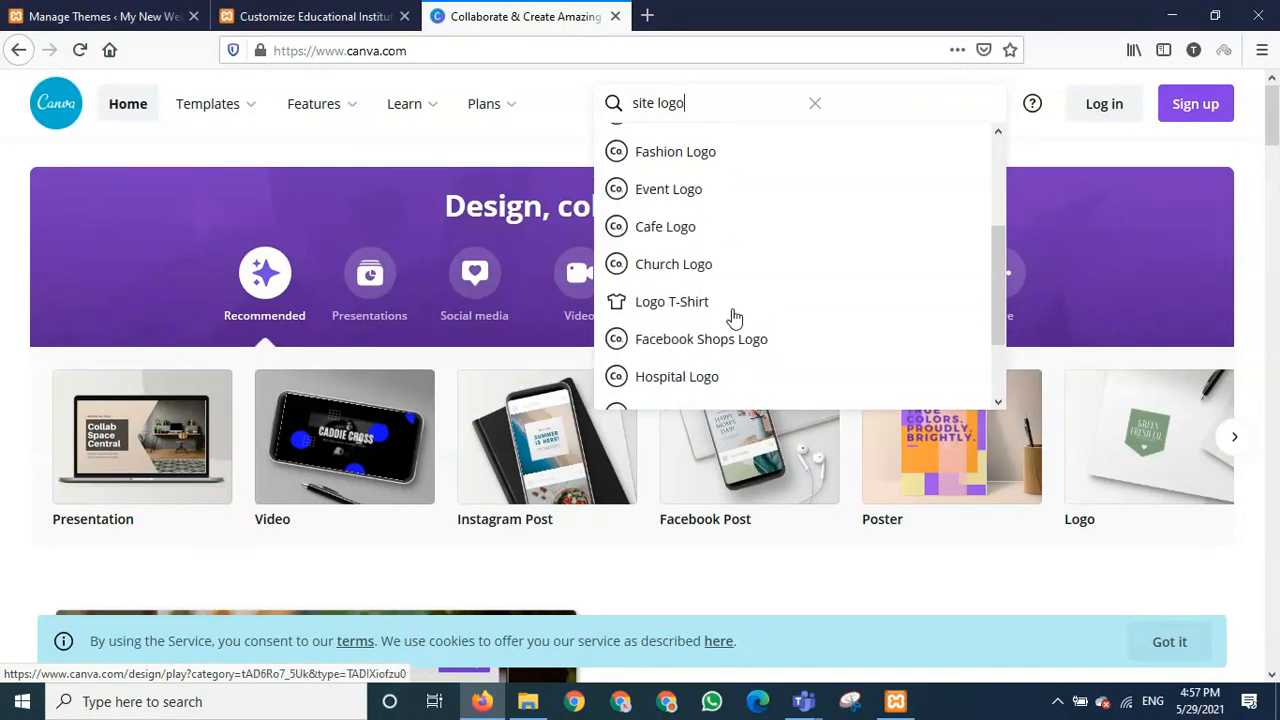
pyautogui.scroll(-5, 748, 360)
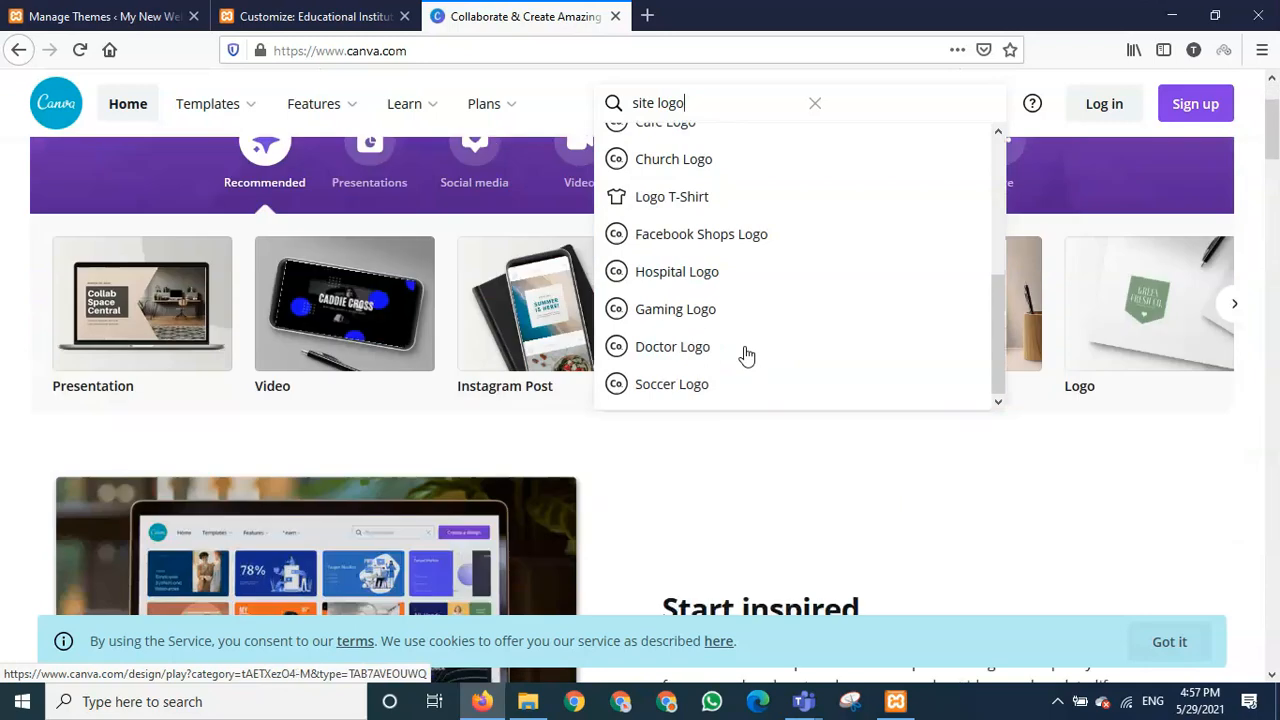
pyautogui.scroll(4, 747, 356)
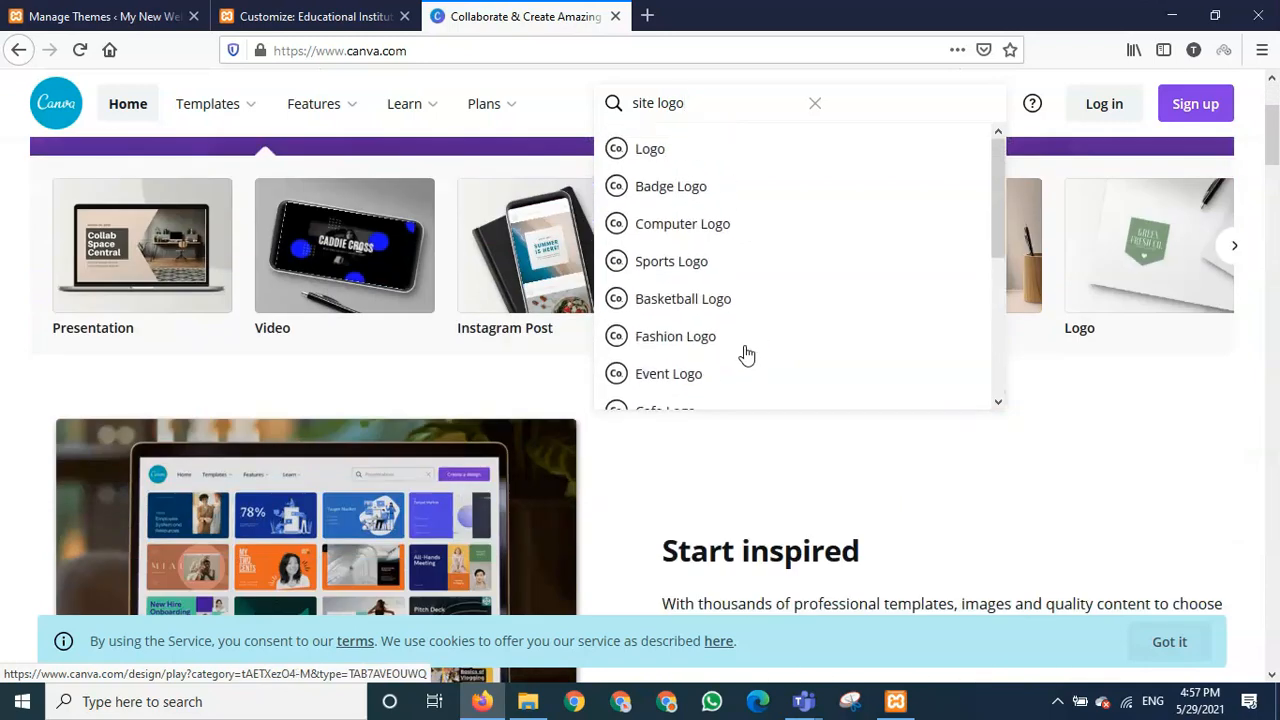
pyautogui.click(715, 228)
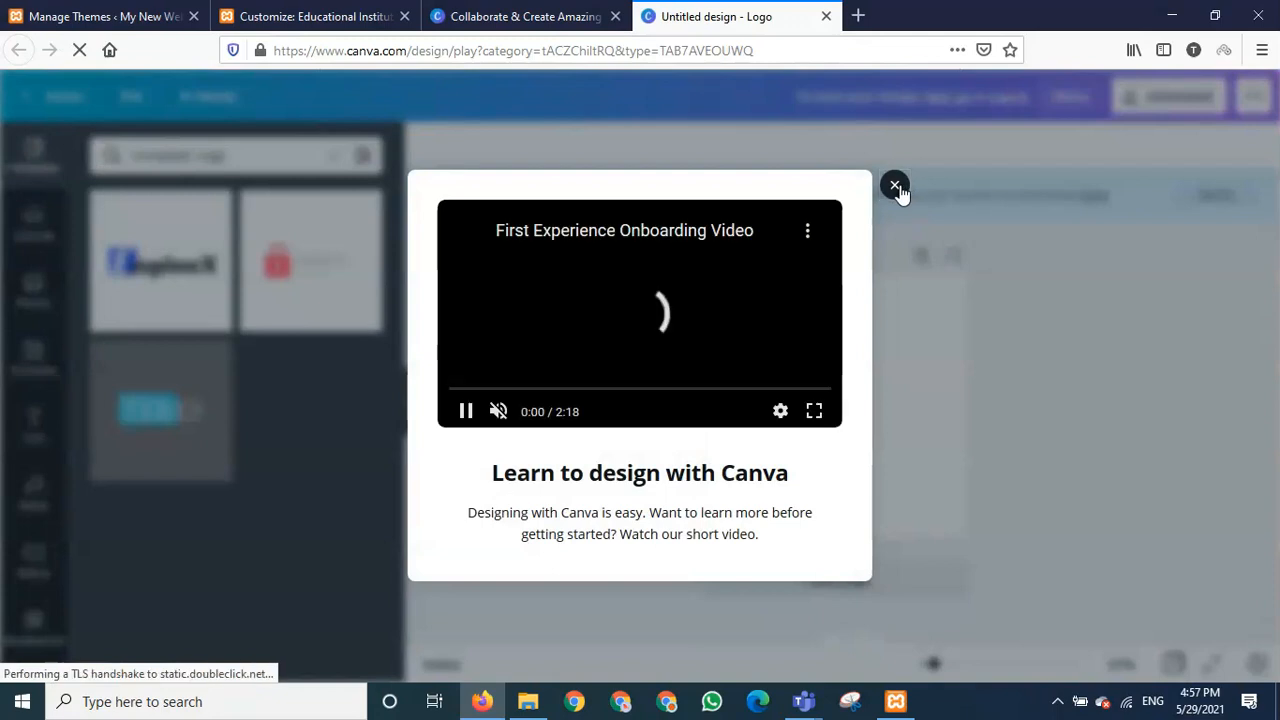
# - Dismiss the intro video and guided tour, then apply the EngineX logo template
pyautogui.click(896, 187)
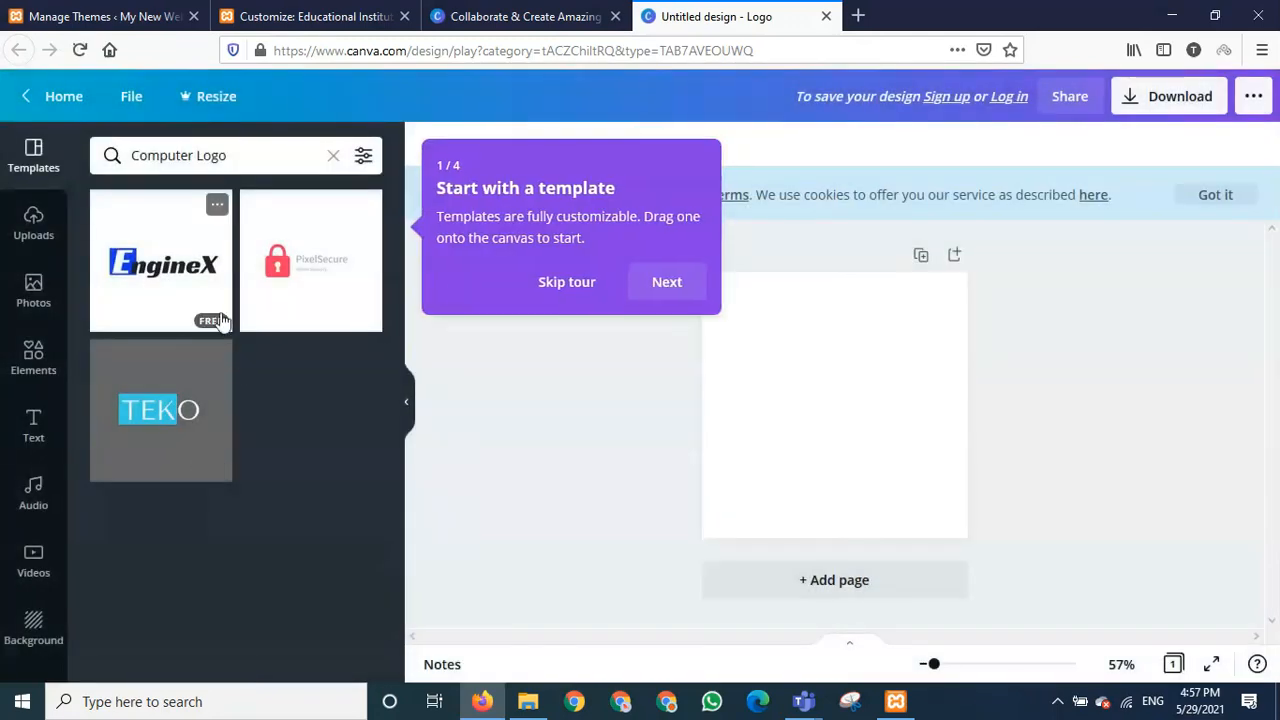
pyautogui.click(576, 283)
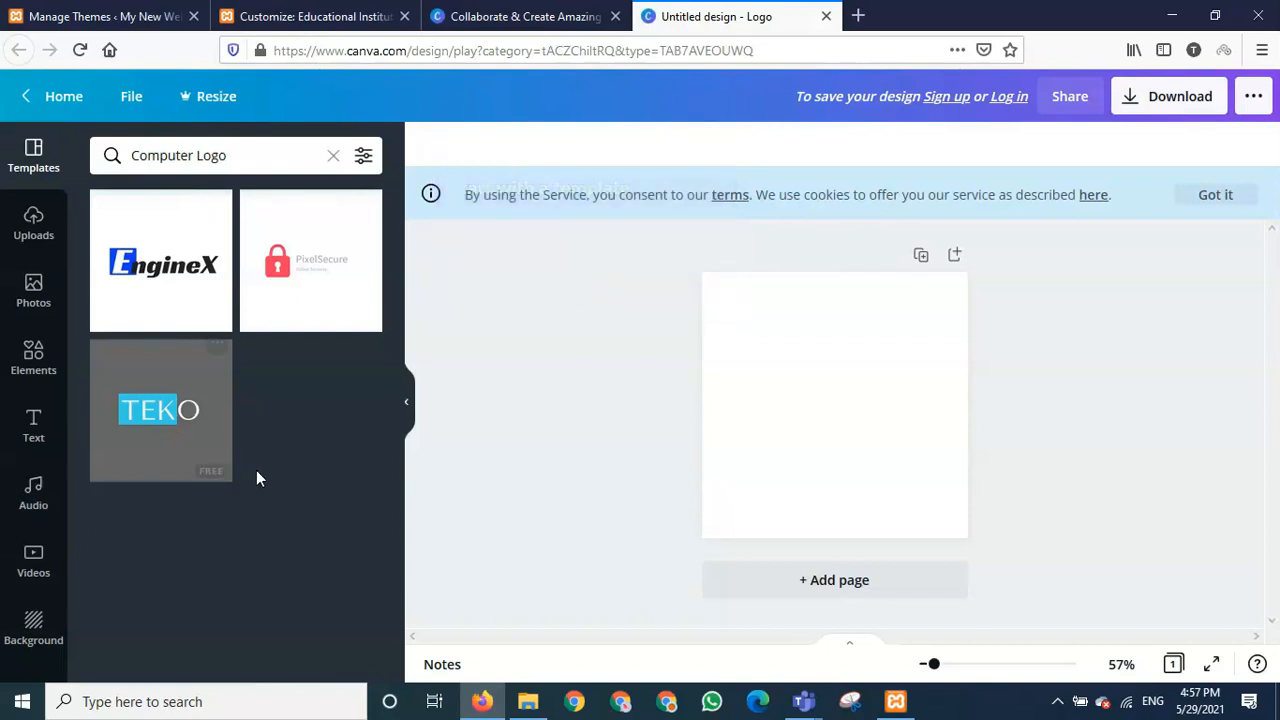
pyautogui.click(175, 277)
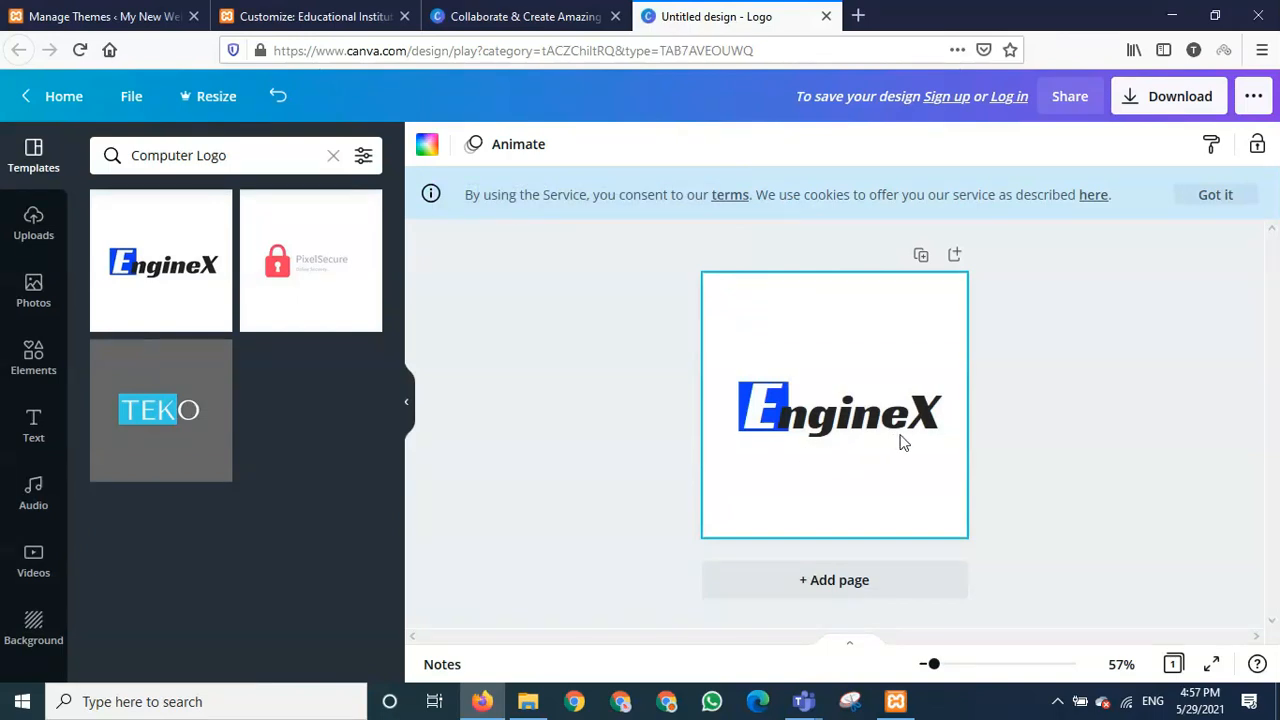
# - Replace the logo text with 'Complex' and widen its box to fit one line
pyautogui.click(810, 430)
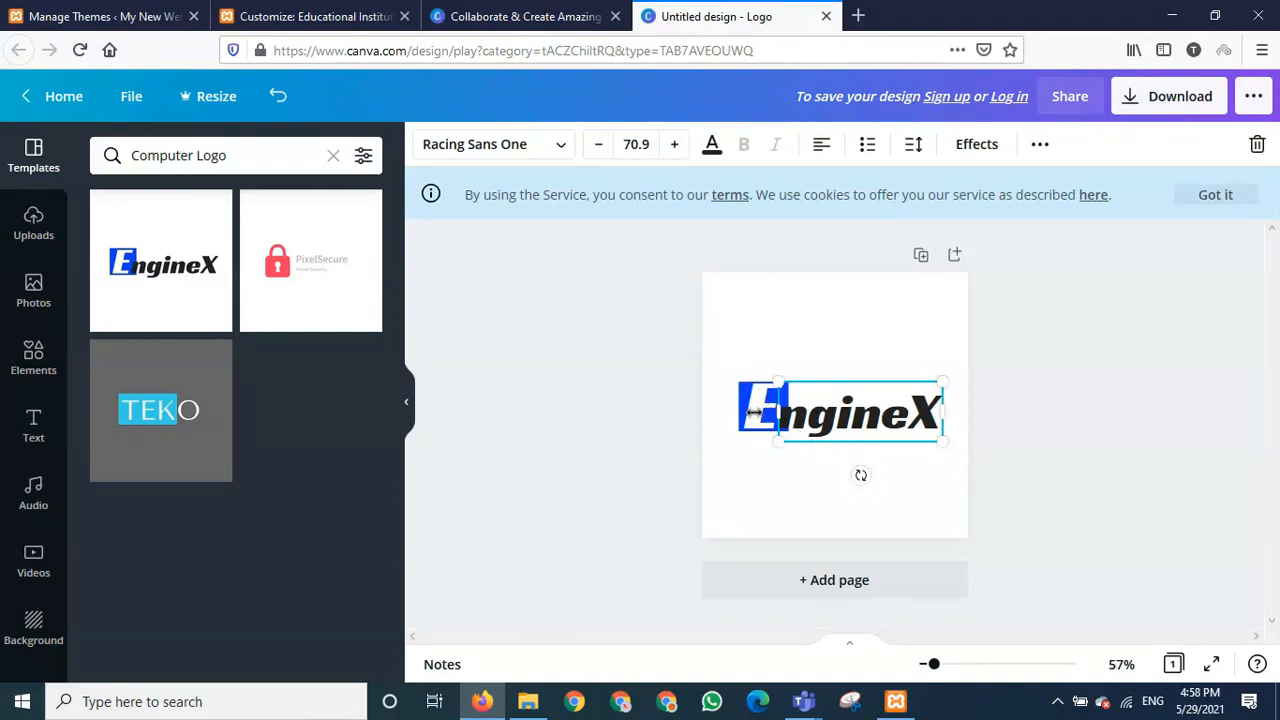
pyautogui.doubleClick(816, 427)
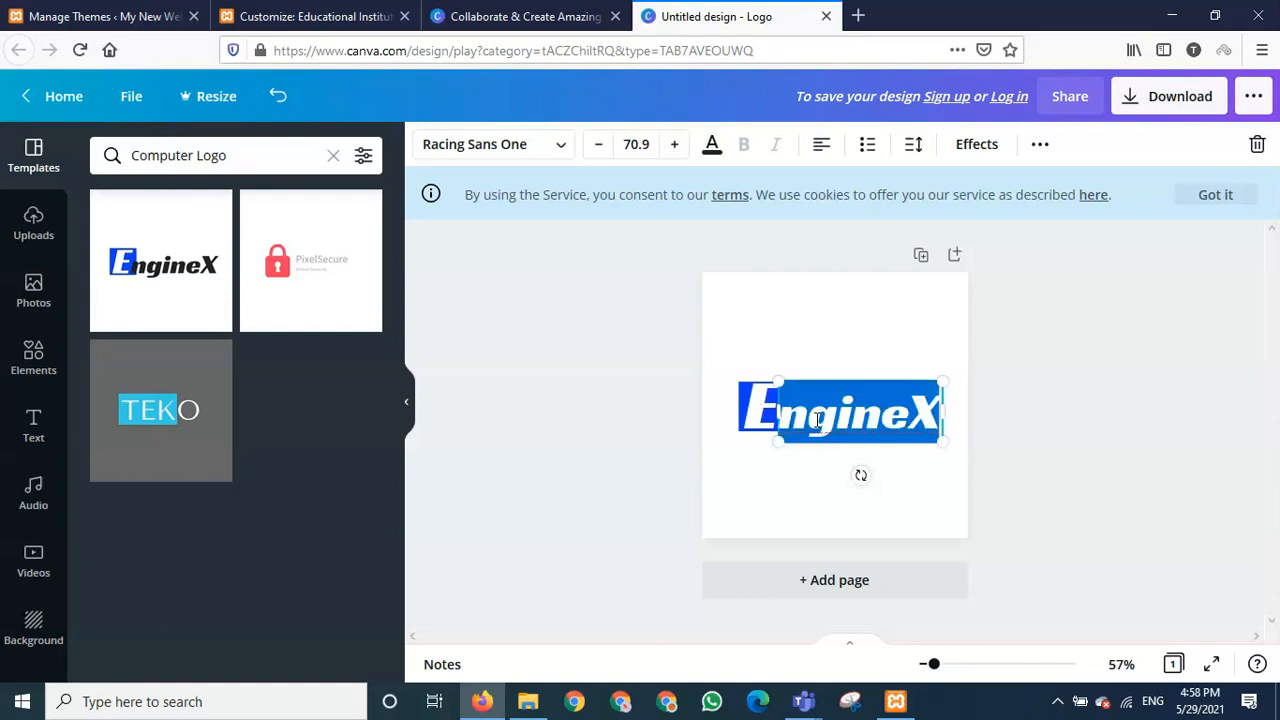
pyautogui.write('Com')
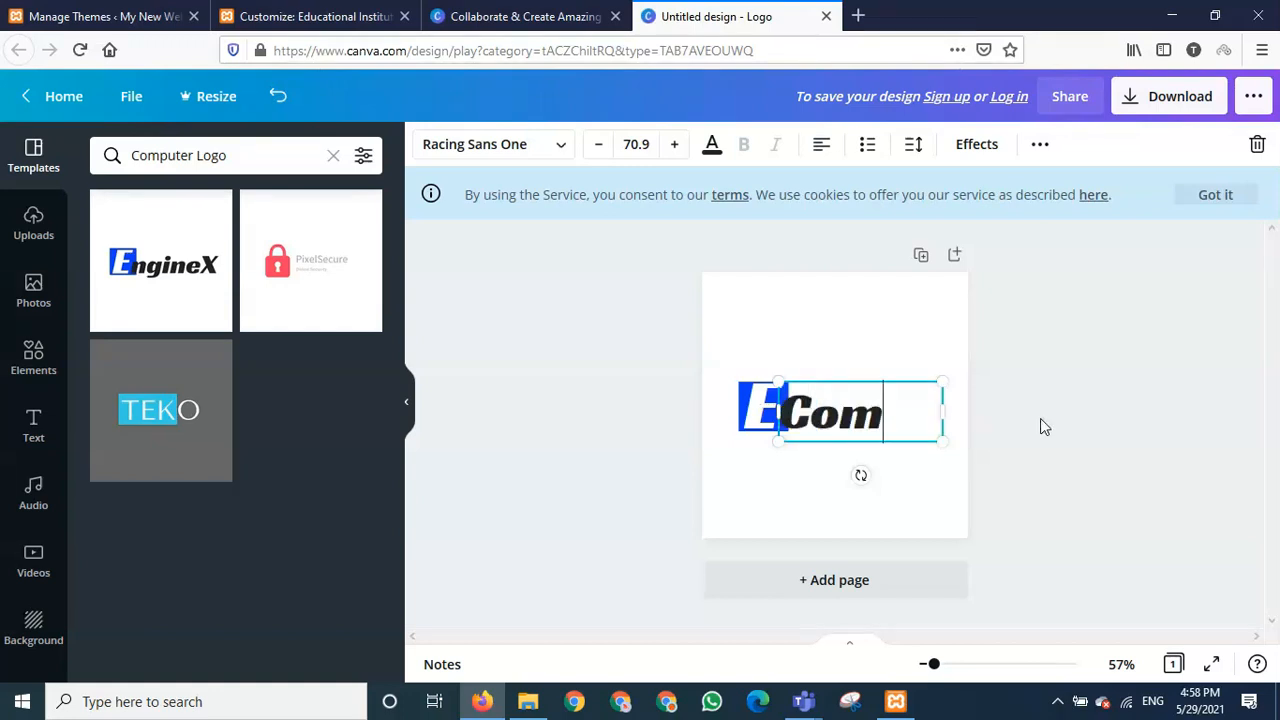
pyautogui.write('plex')
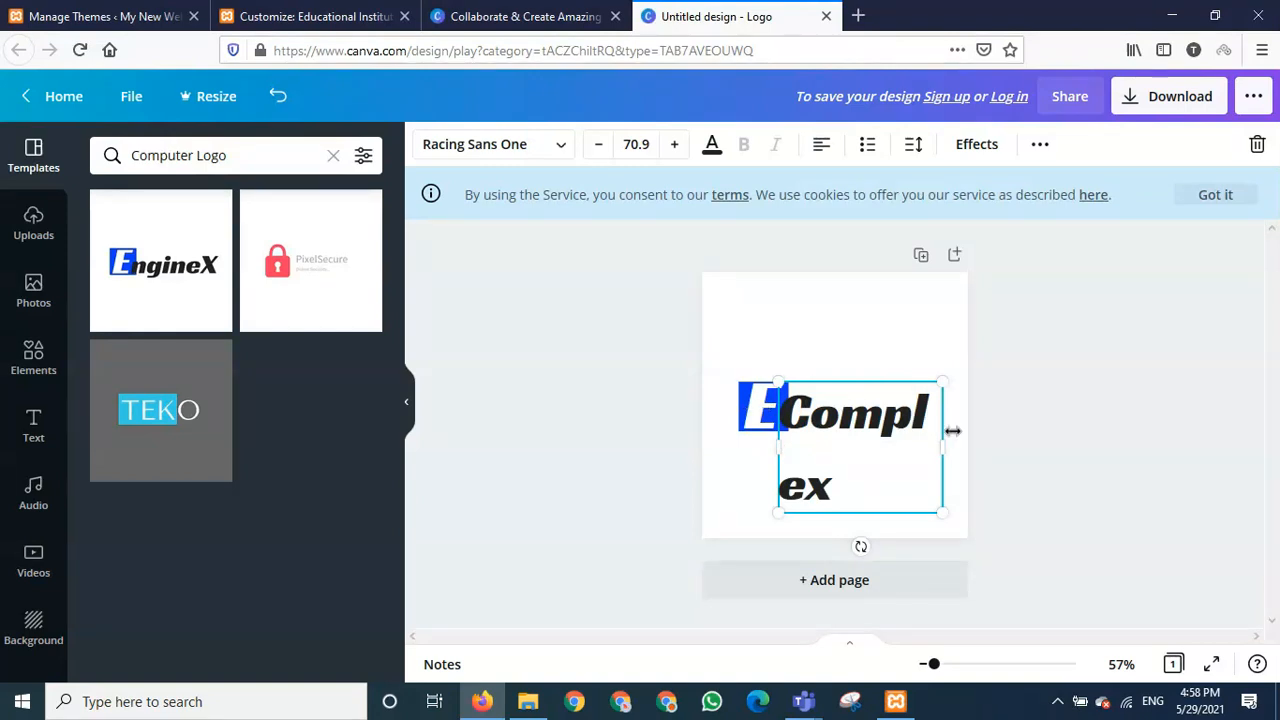
pyautogui.moveTo(945, 445); pyautogui.dragTo(790, 414)
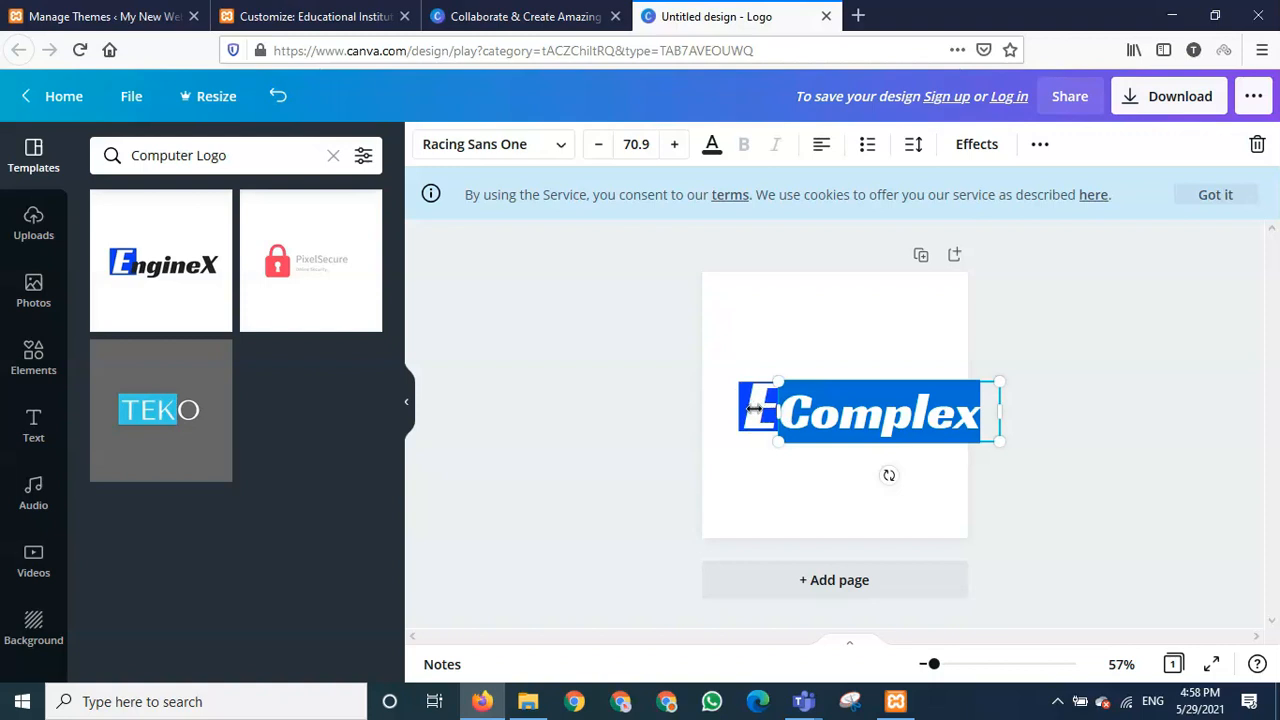
pyautogui.click(748, 478)
pyautogui.click(752, 421)
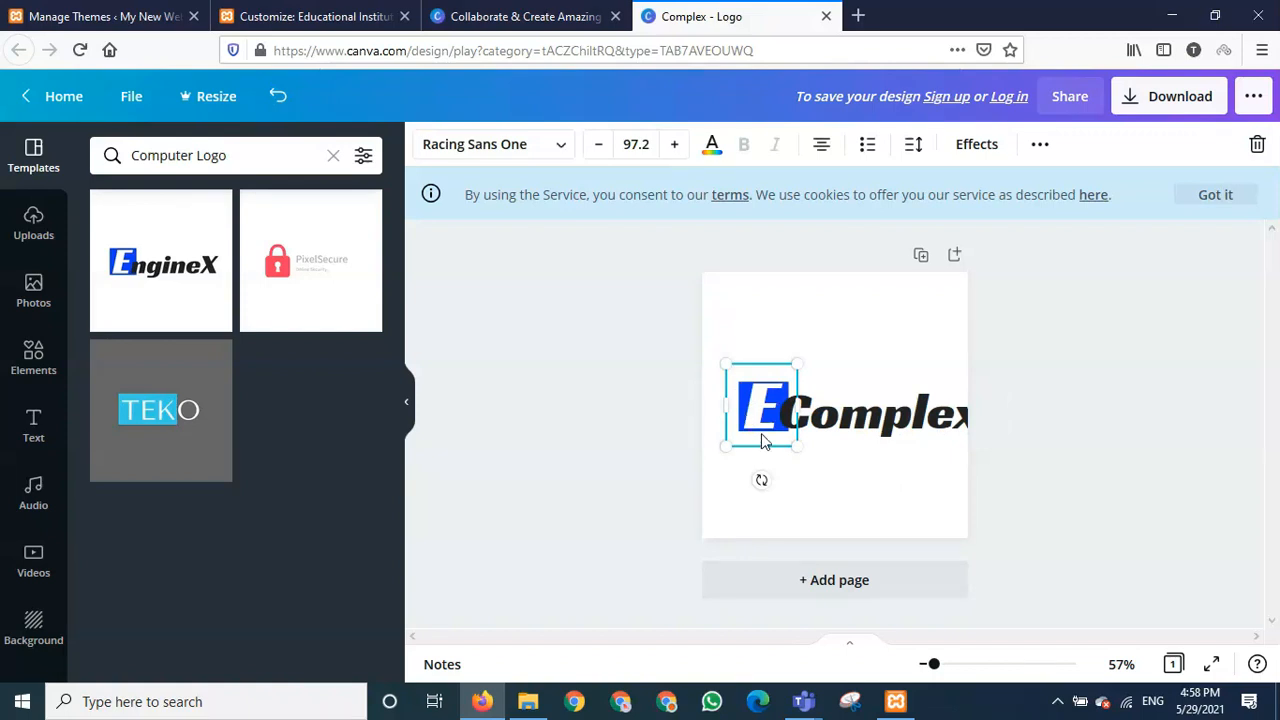
# - Nudge the blue E emblem slightly right toward the Complex text
pyautogui.press('Left')
pyautogui.press('Left')
pyautogui.press('Left')
pyautogui.press('Left')
pyautogui.press('Left')
pyautogui.press('Left')
pyautogui.press('Left')
pyautogui.press('Left')
pyautogui.press('Left')
pyautogui.press('Left')
pyautogui.press('Right')
pyautogui.press('Right')
pyautogui.press('Right')
pyautogui.press('Right')
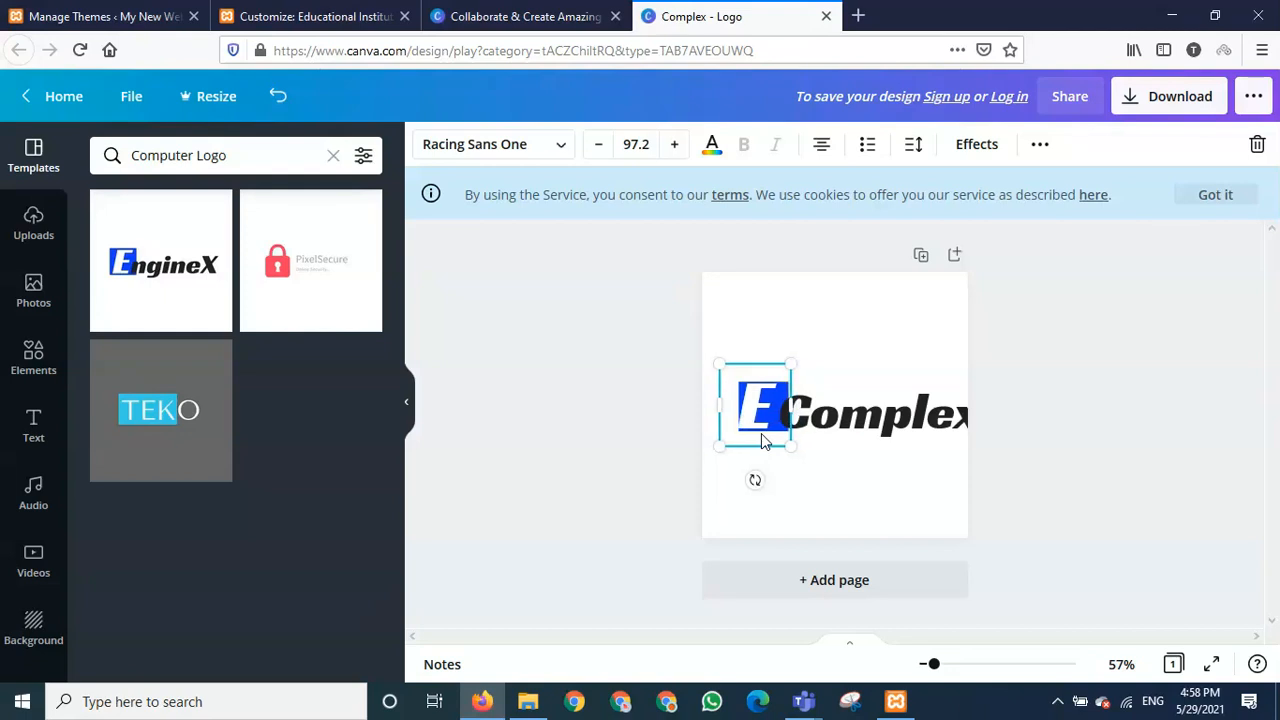
pyautogui.press('Right')
pyautogui.press('Right')
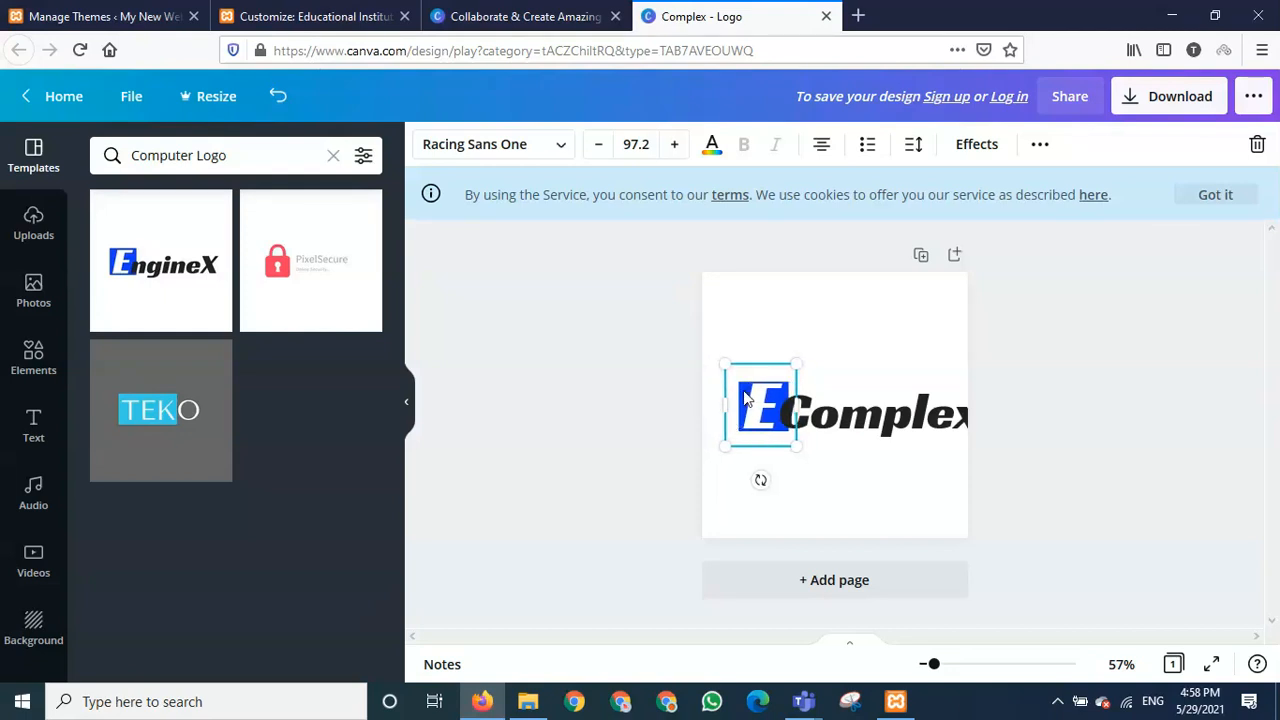
pyautogui.moveTo(745, 398); pyautogui.dragTo(752, 392)
pyautogui.click(920, 446)
pyautogui.click(968, 418)
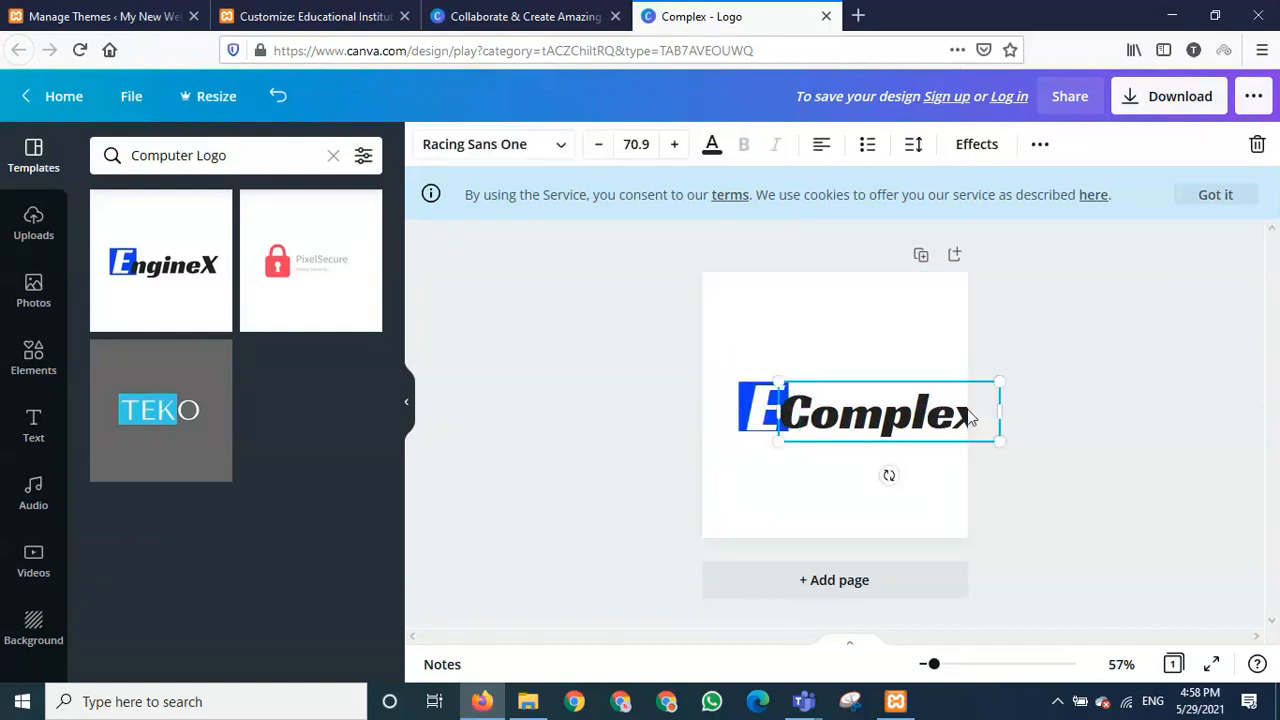
# - Shrink the Complex text to size 62.9, realign the blue E, and bring up text colours
pyautogui.click(599, 145)
pyautogui.click(599, 145)
pyautogui.click(599, 145)
pyautogui.click(599, 145)
pyautogui.click(599, 145)
pyautogui.click(599, 145)
pyautogui.click(599, 145)
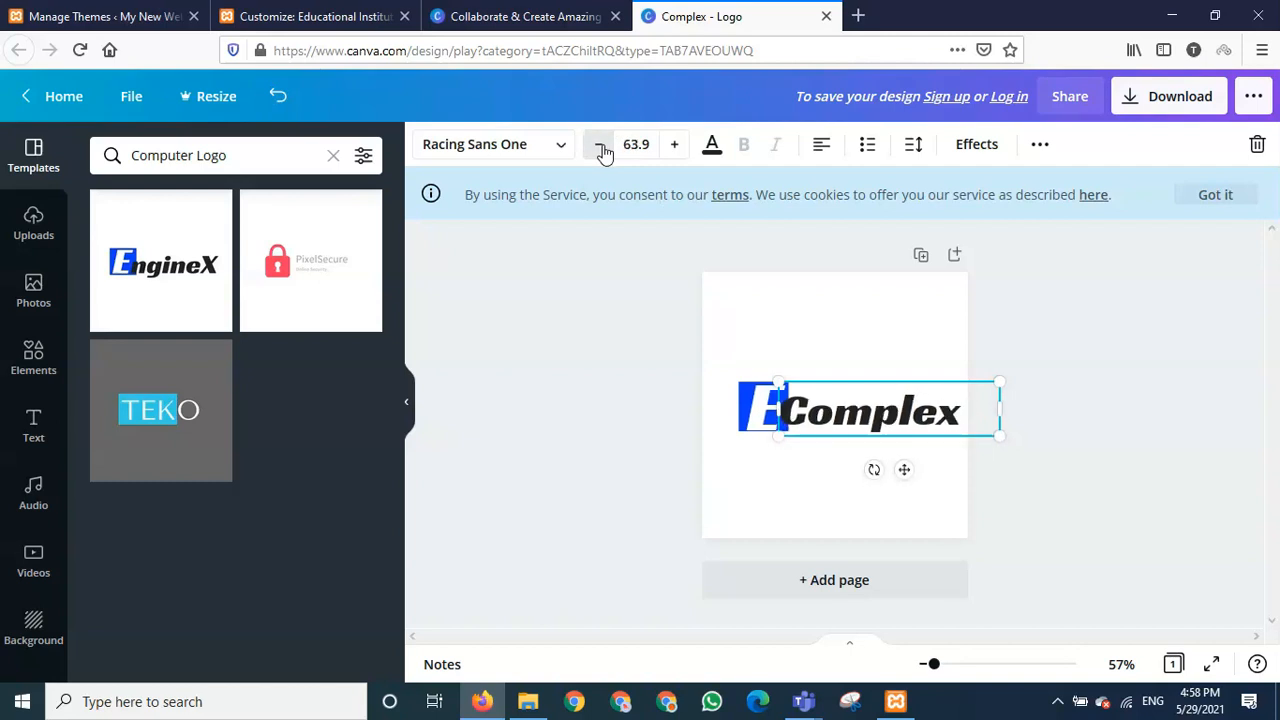
pyautogui.click(601, 146)
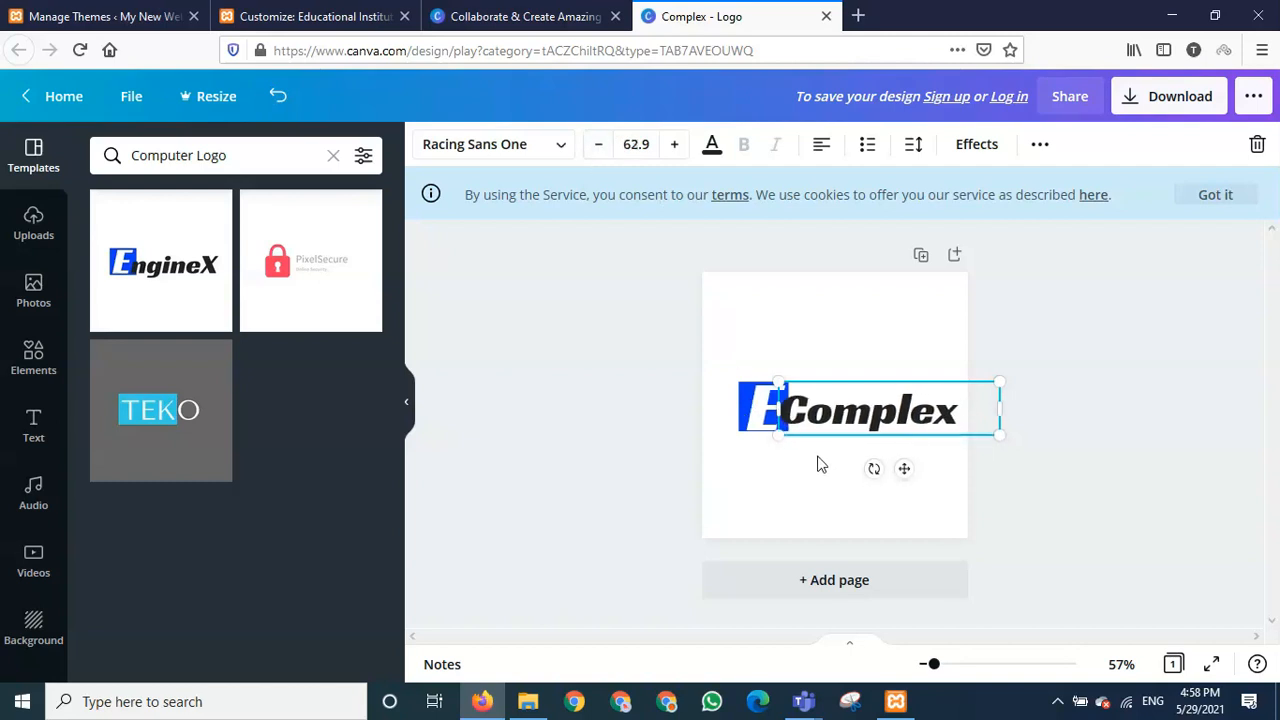
pyautogui.click(745, 405)
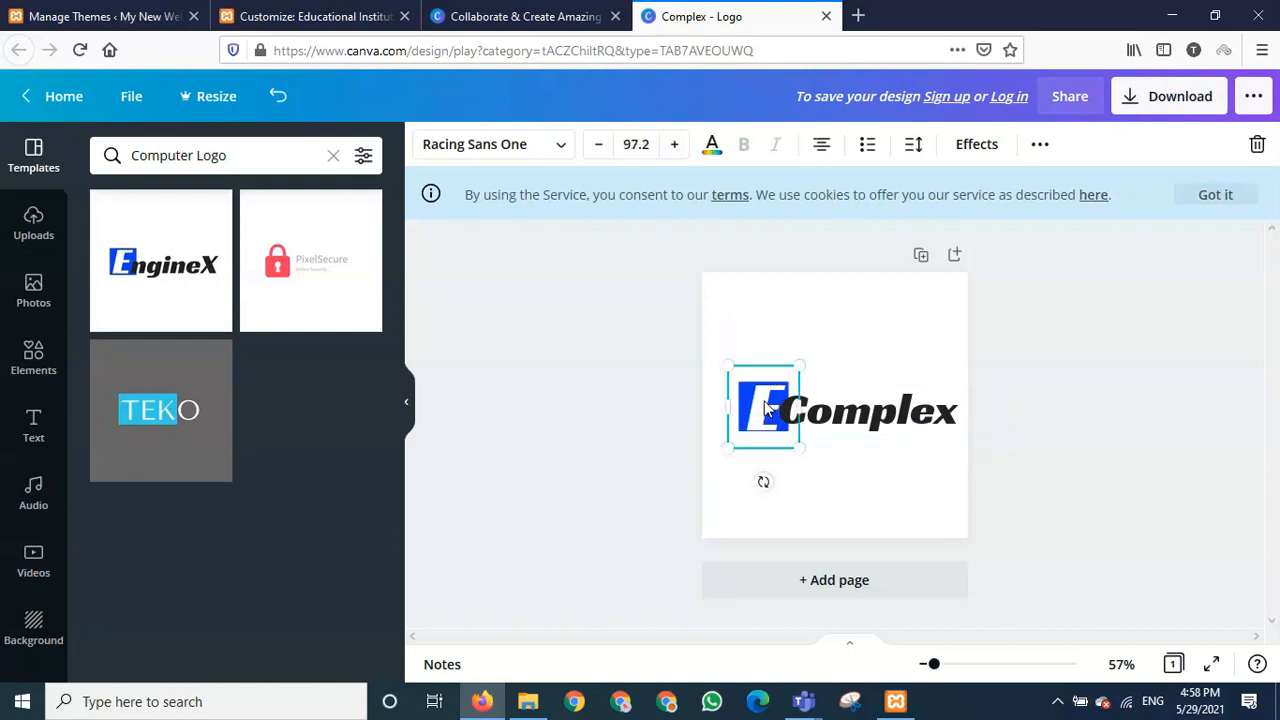
pyautogui.moveTo(765, 408)
pyautogui.mouseDown()
pyautogui.moveTo(755, 402)
pyautogui.moveTo(765, 406)
pyautogui.mouseUp()
pyautogui.click(850, 425)
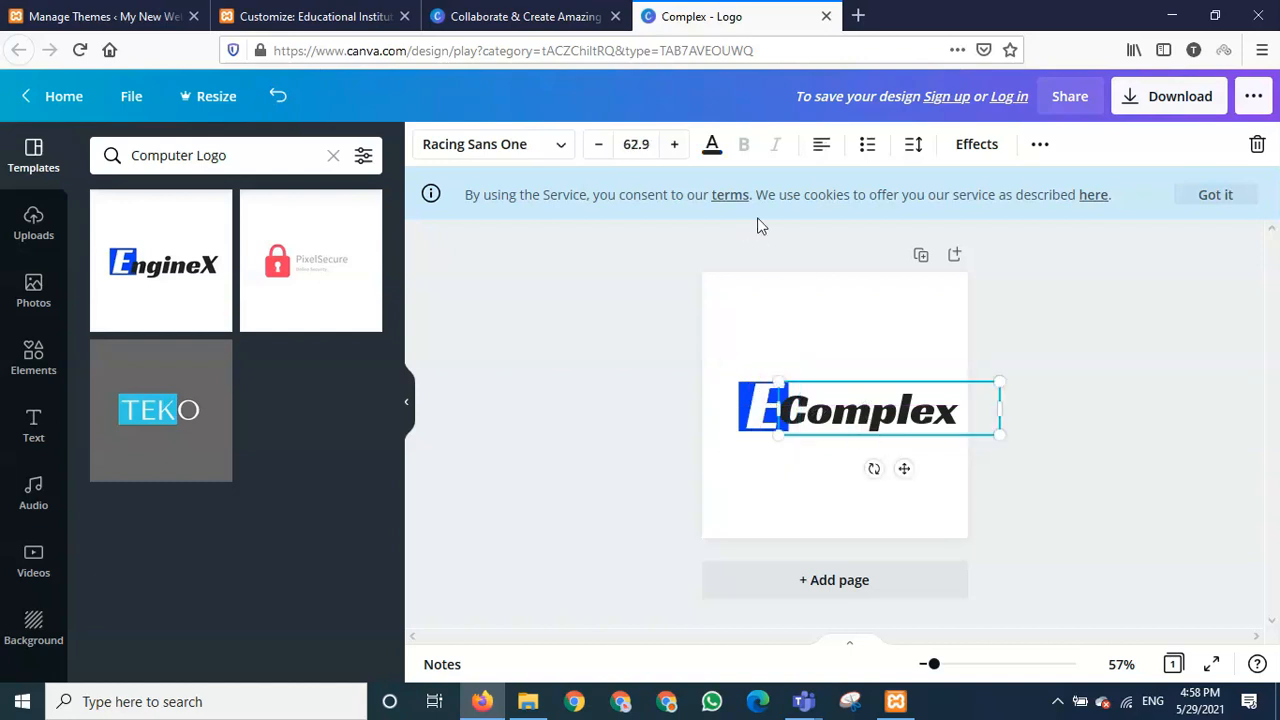
pyautogui.click(711, 146)
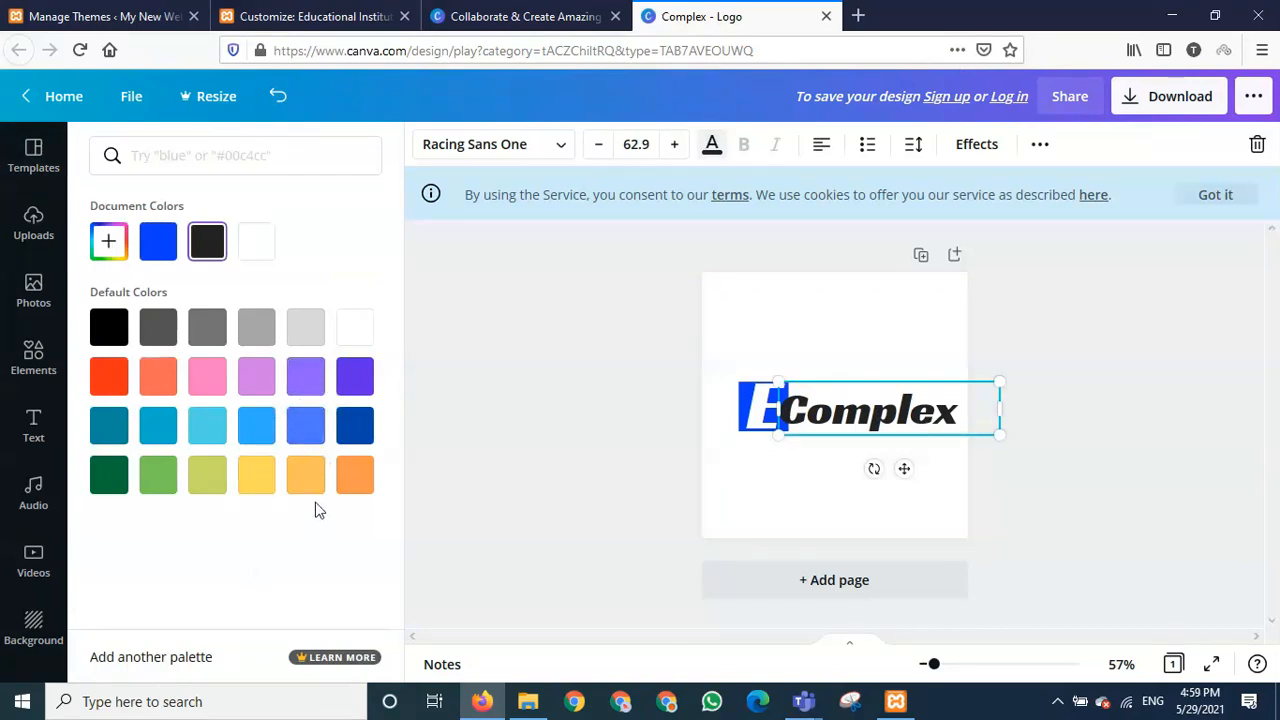
# - Try several Default Colors on the Complex text, settling on dark grey
pyautogui.click(348, 390)
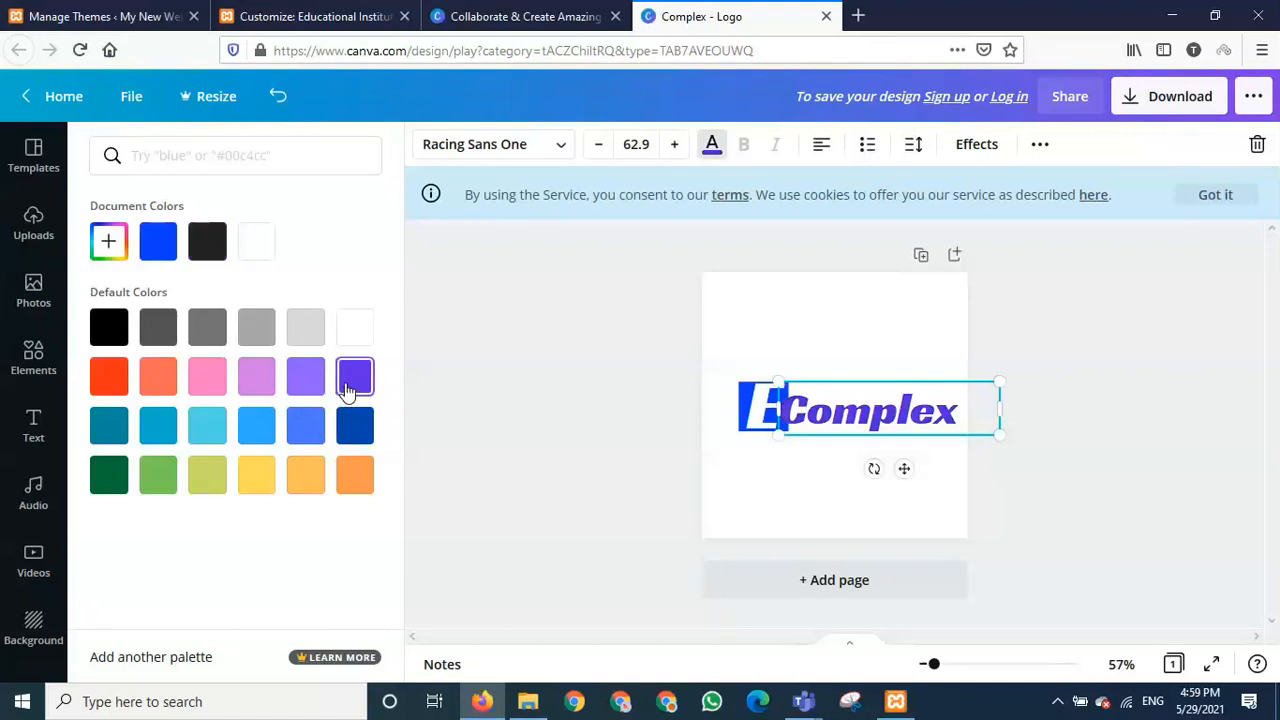
pyautogui.click(312, 435)
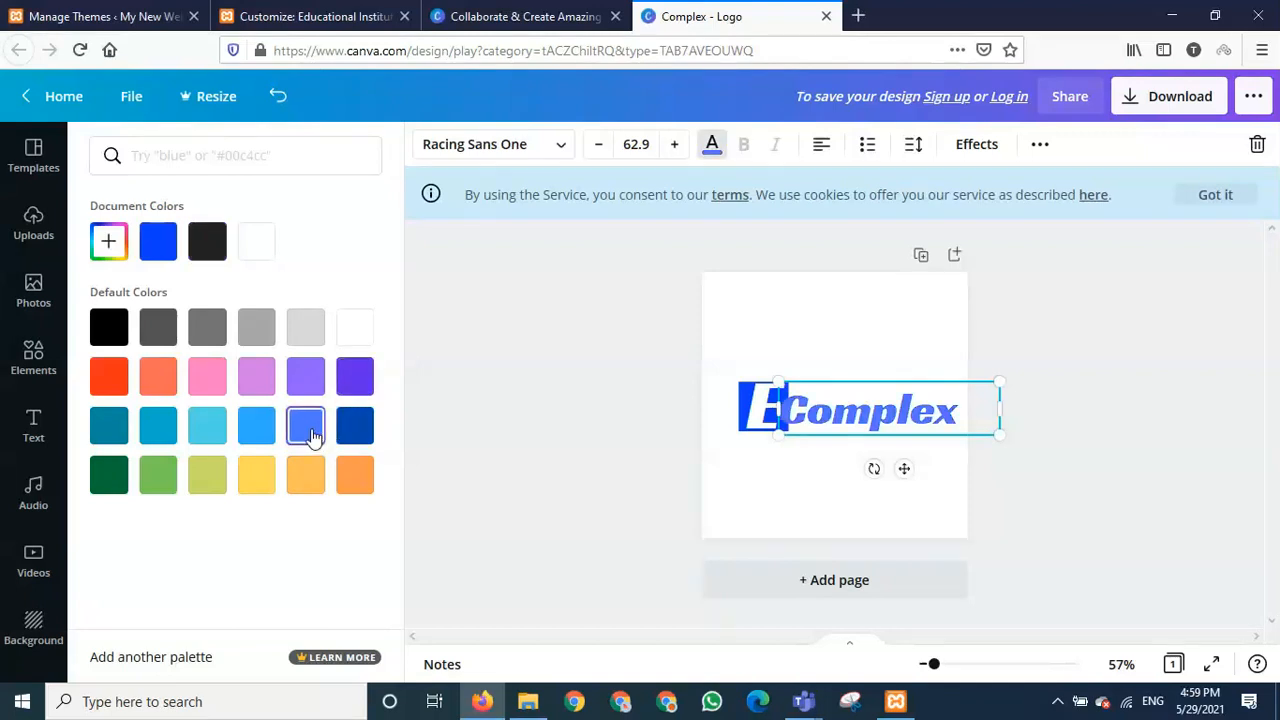
pyautogui.click(250, 437)
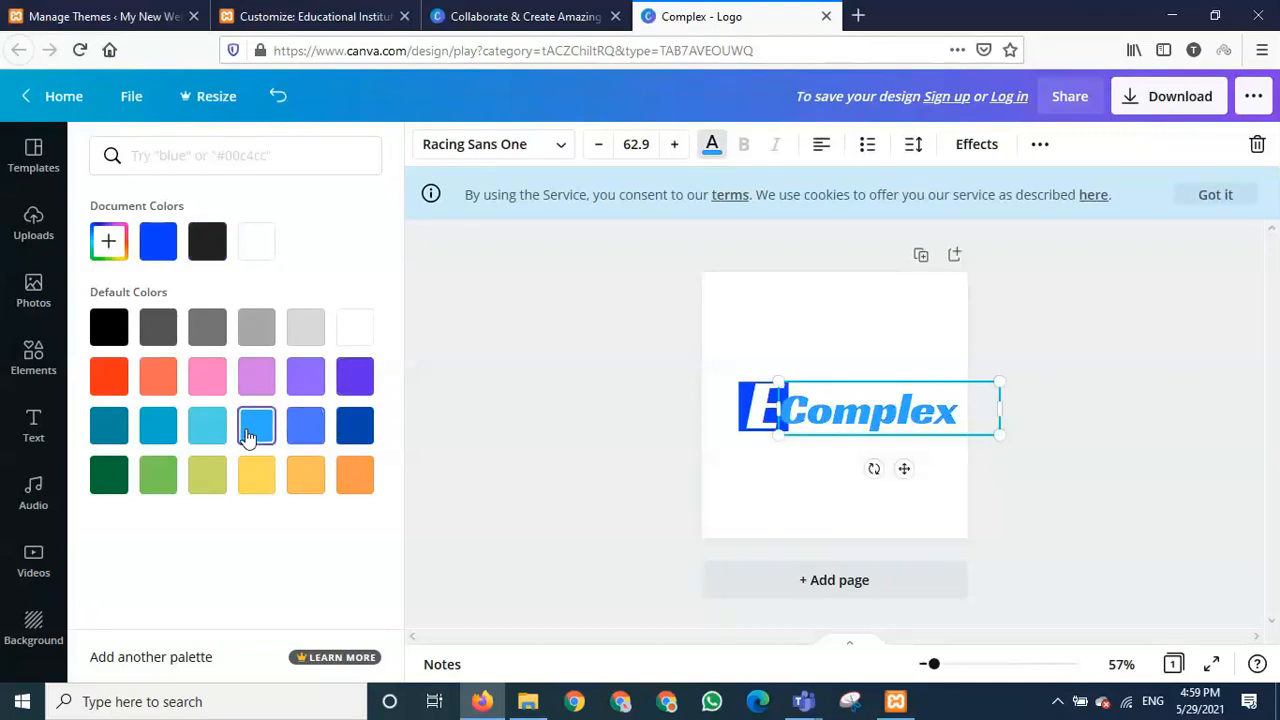
pyautogui.click(160, 430)
pyautogui.click(106, 424)
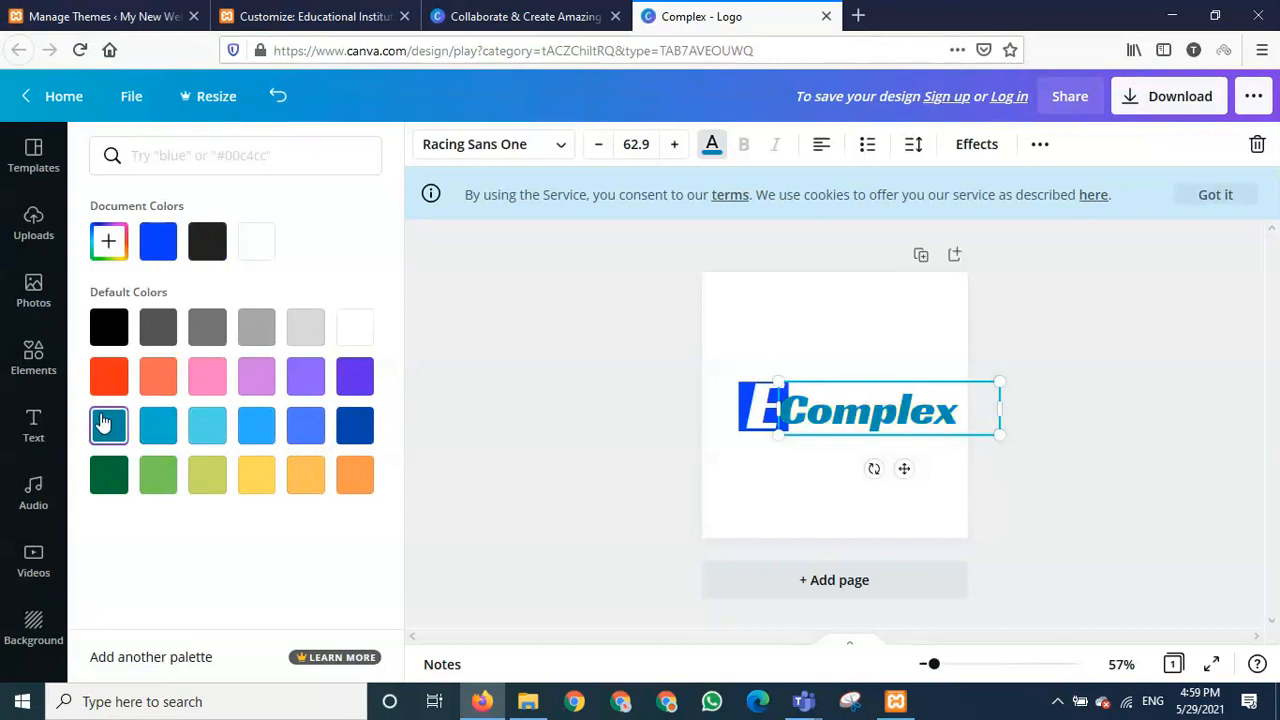
pyautogui.click(110, 474)
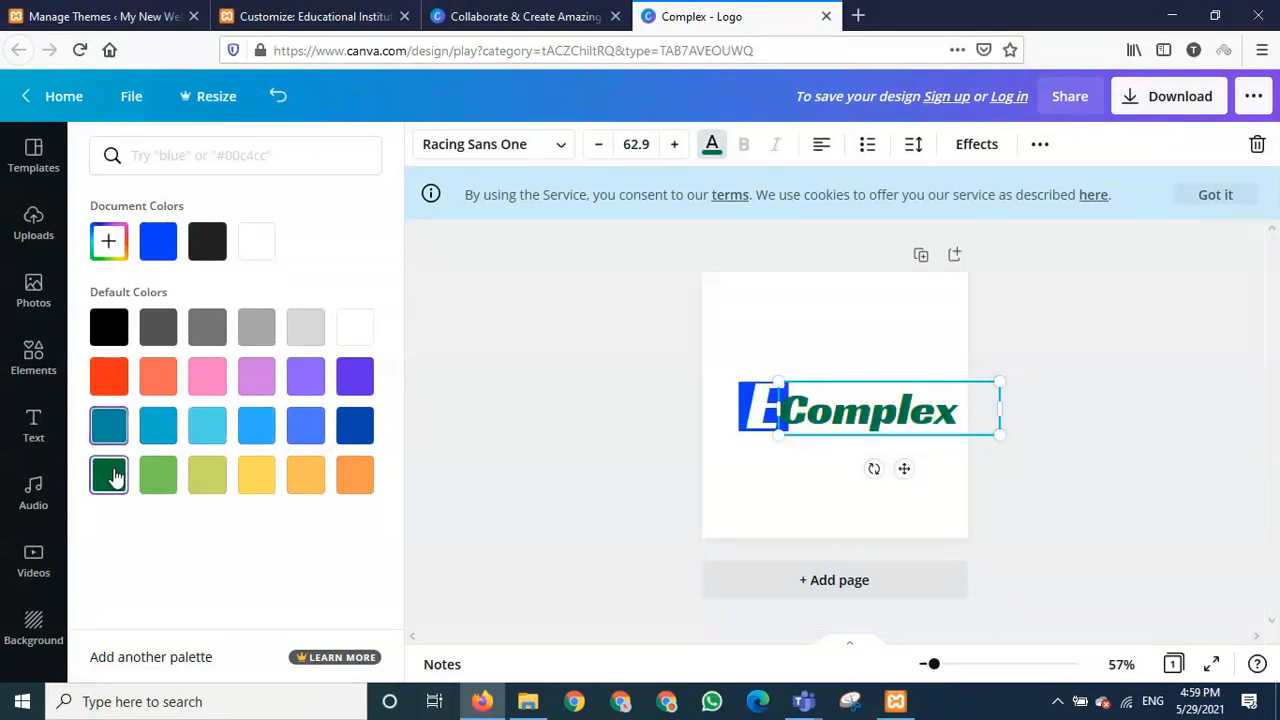
pyautogui.click(108, 368)
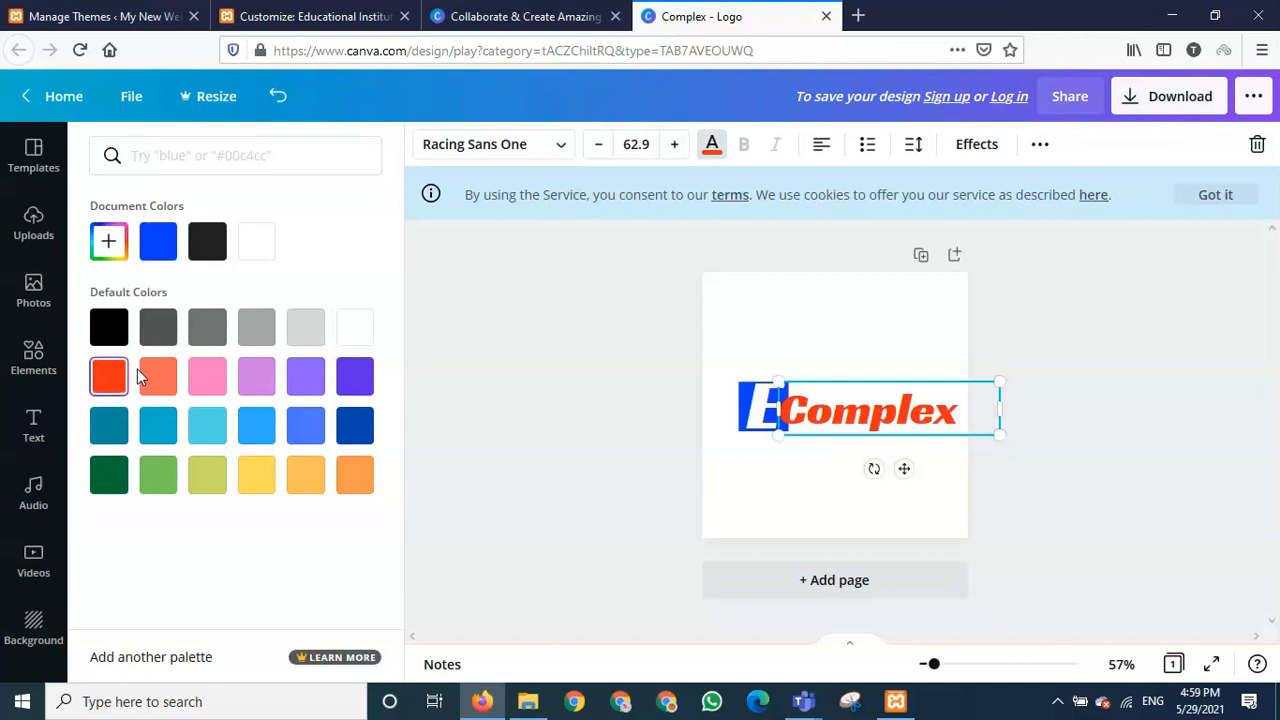
pyautogui.click(155, 375)
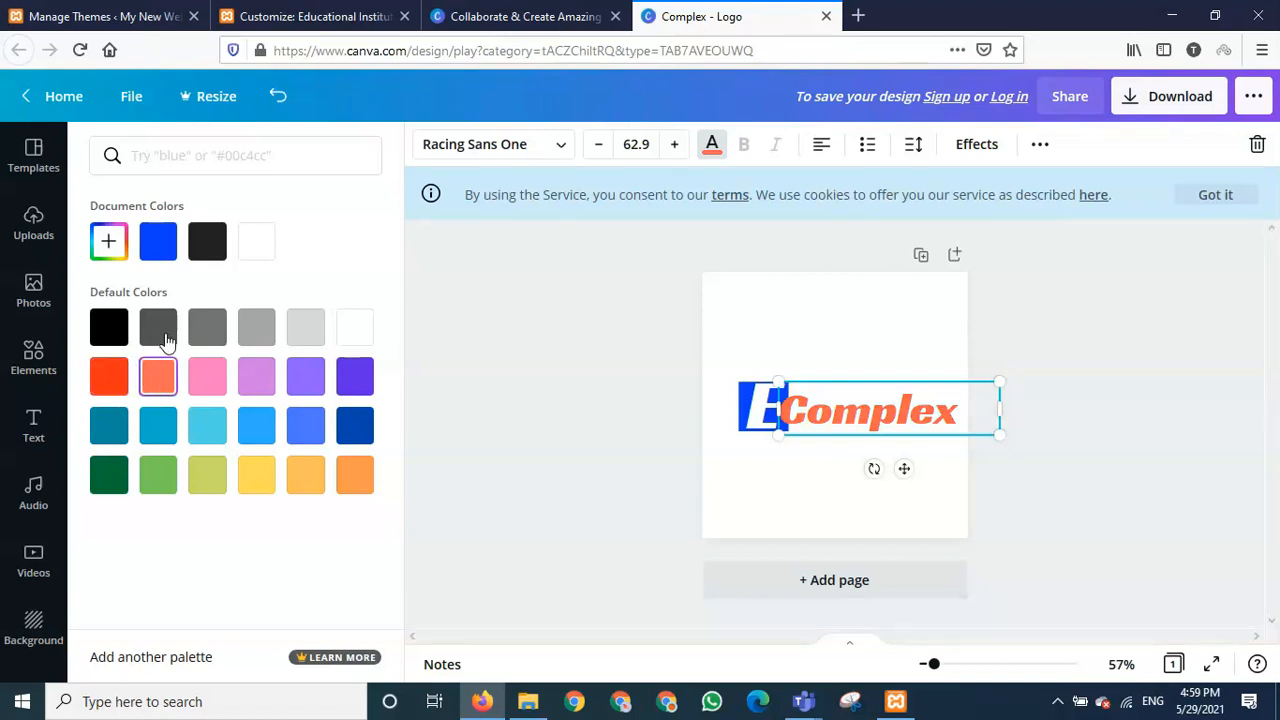
pyautogui.click(168, 337)
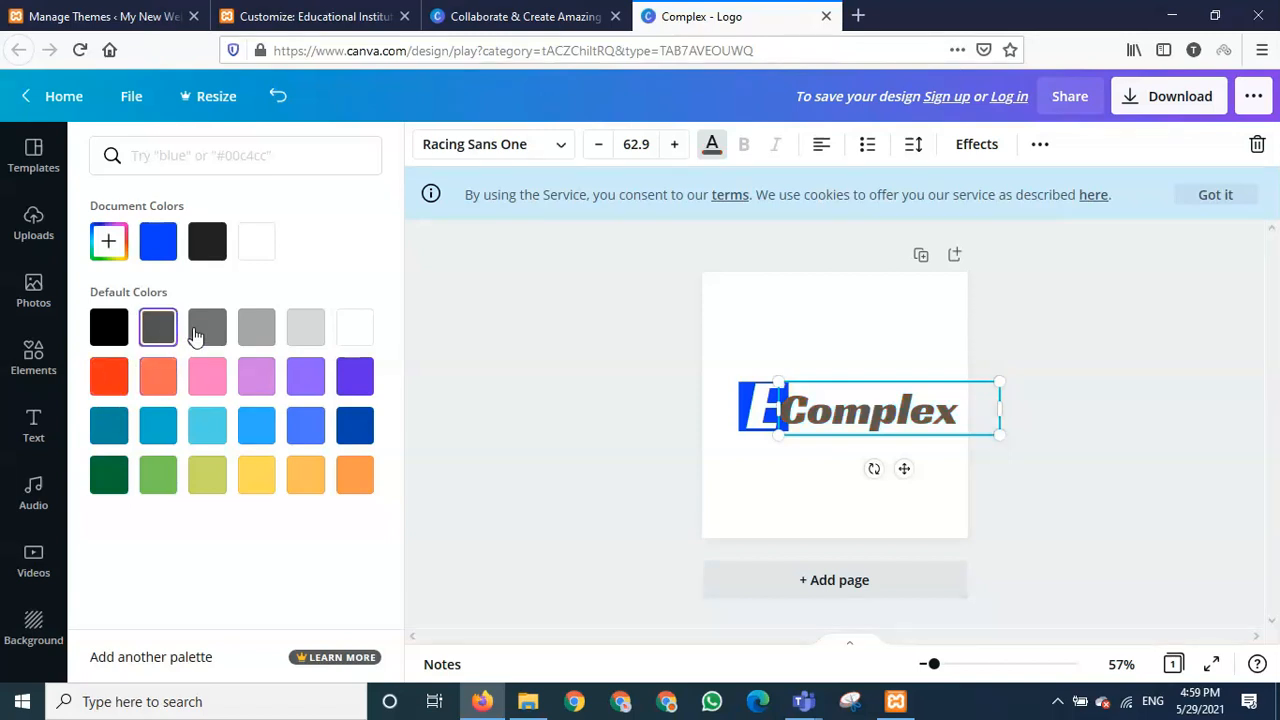
pyautogui.click(806, 469)
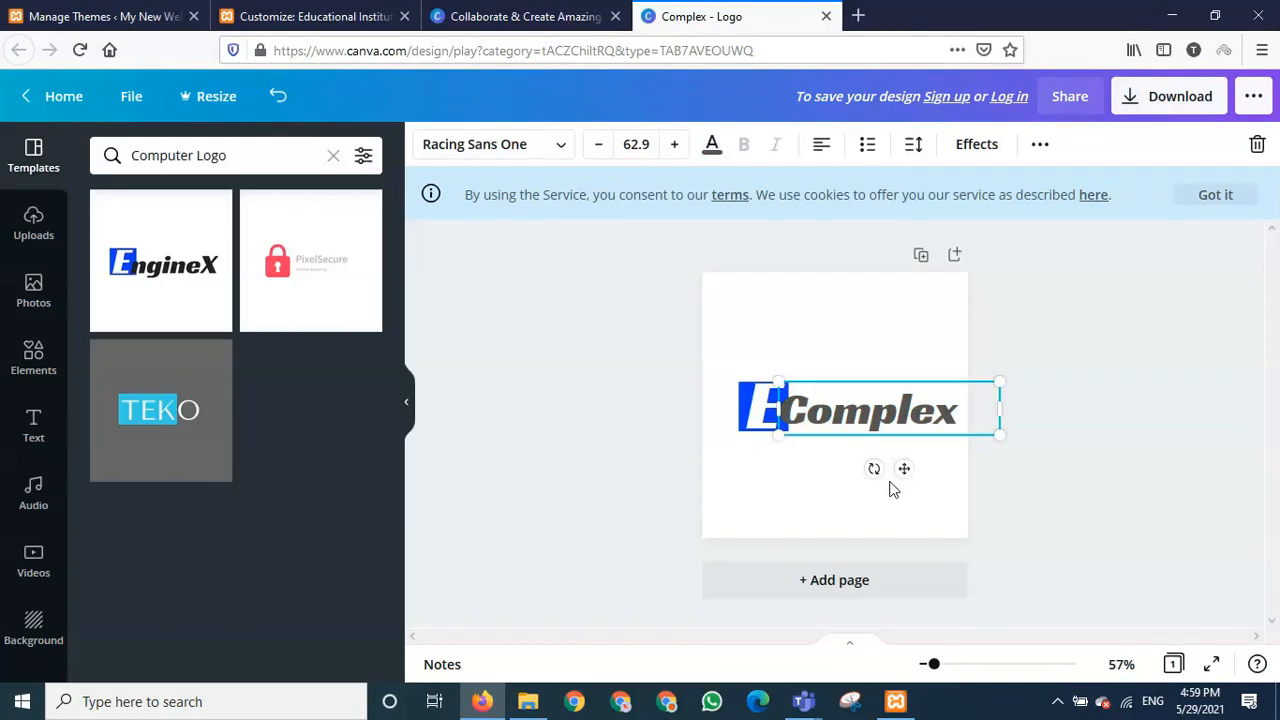
pyautogui.click(869, 328)
# - Move the Complex text down below the blue E emblem
pyautogui.click(882, 405)
pyautogui.moveTo(882, 405); pyautogui.dragTo(836, 449)
pyautogui.click(930, 508)
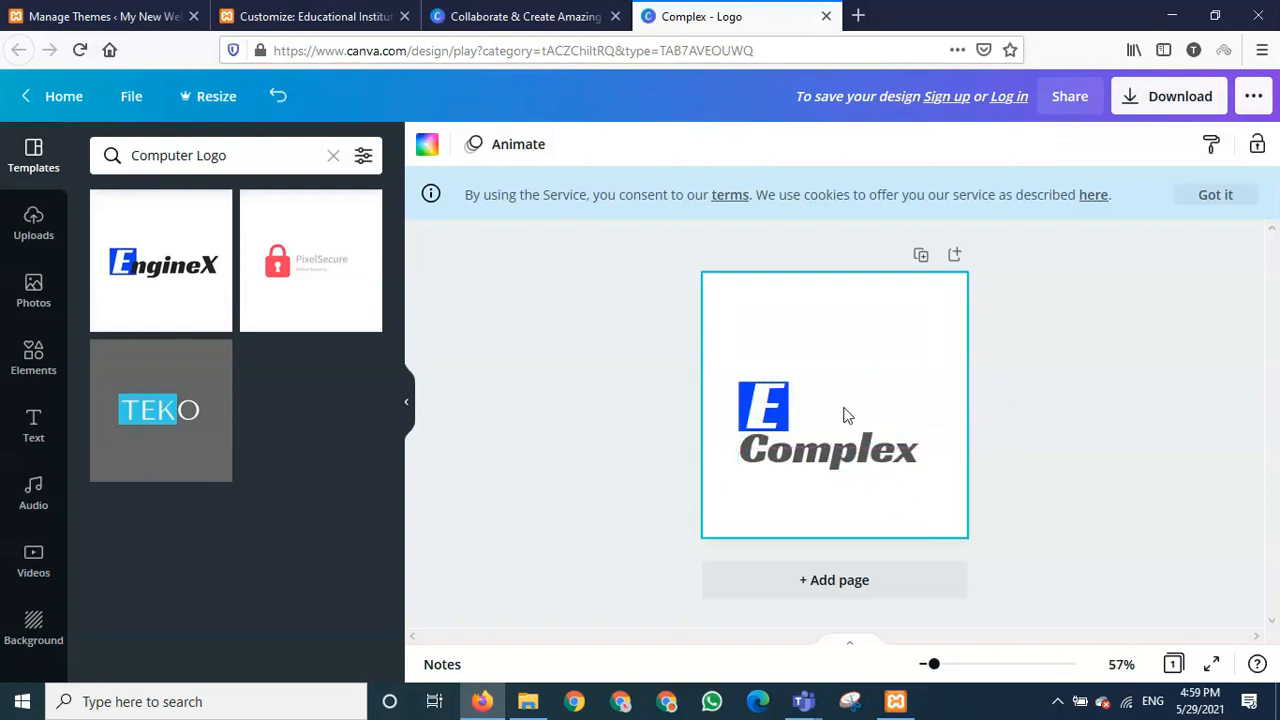
pyautogui.click(790, 420)
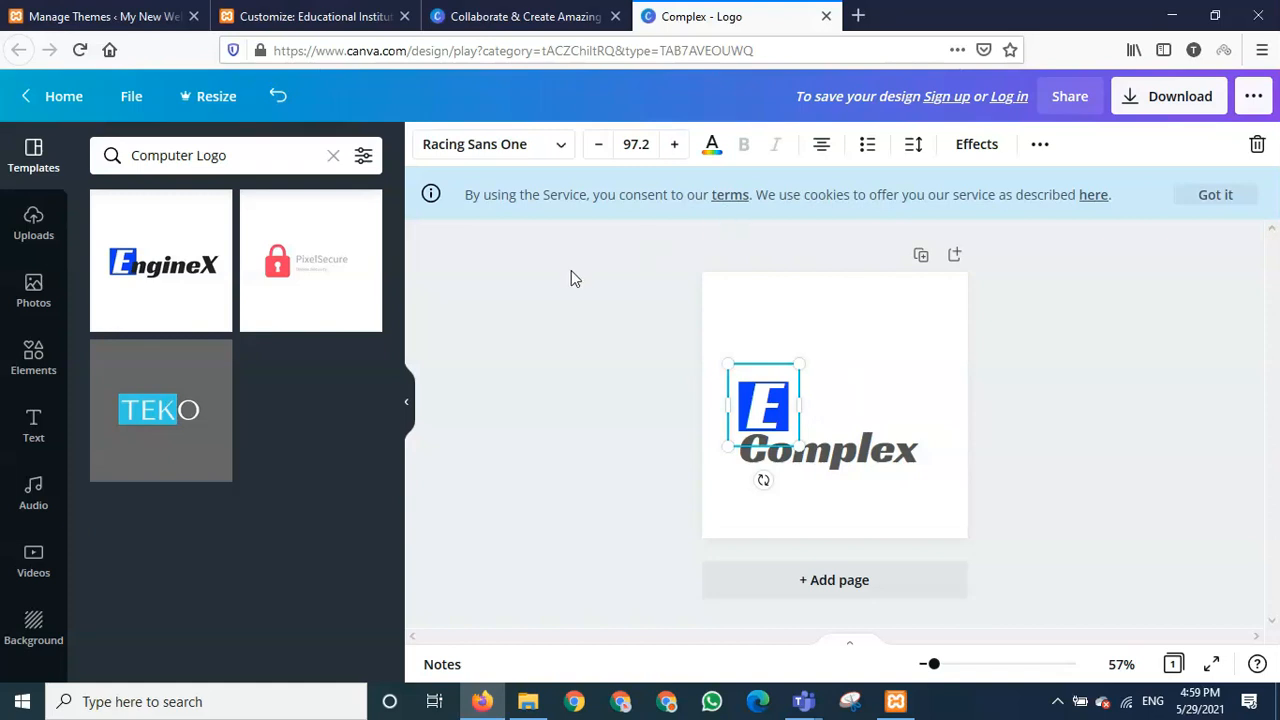
pyautogui.click(34, 430)
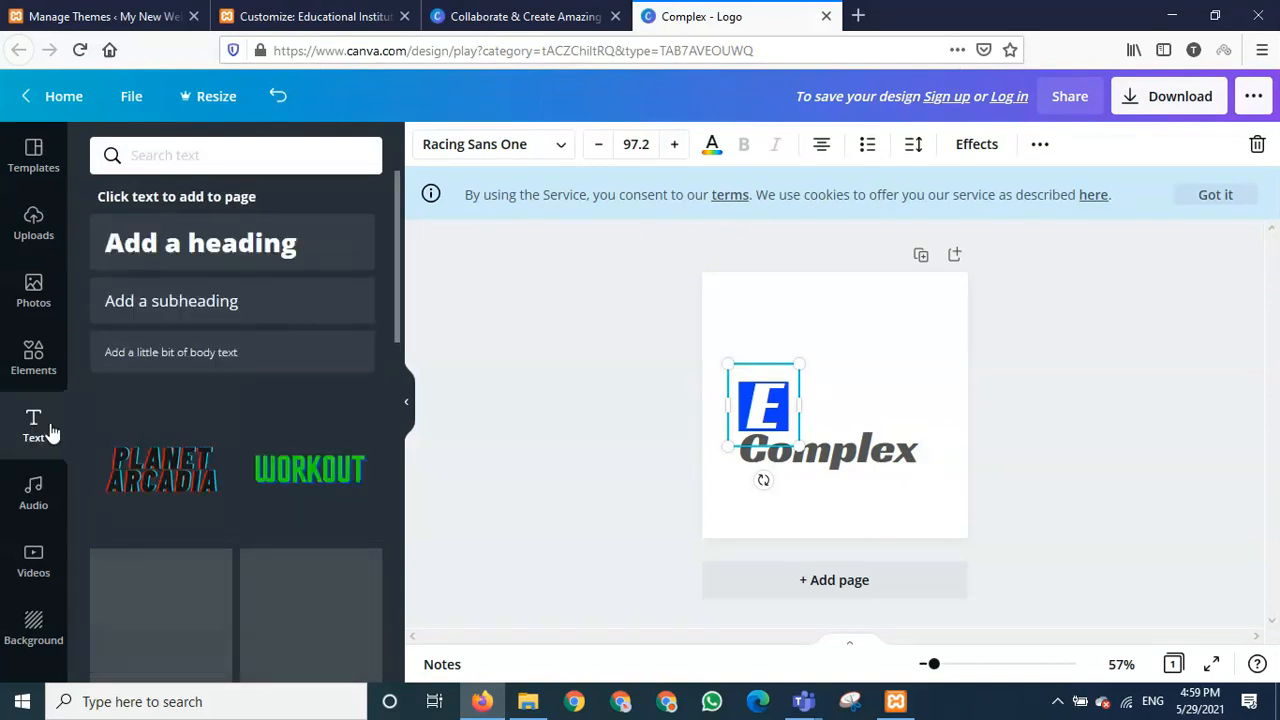
# - Add a 'ducational' heading and place it beside the blue E to spell Educational
pyautogui.click(212, 253)
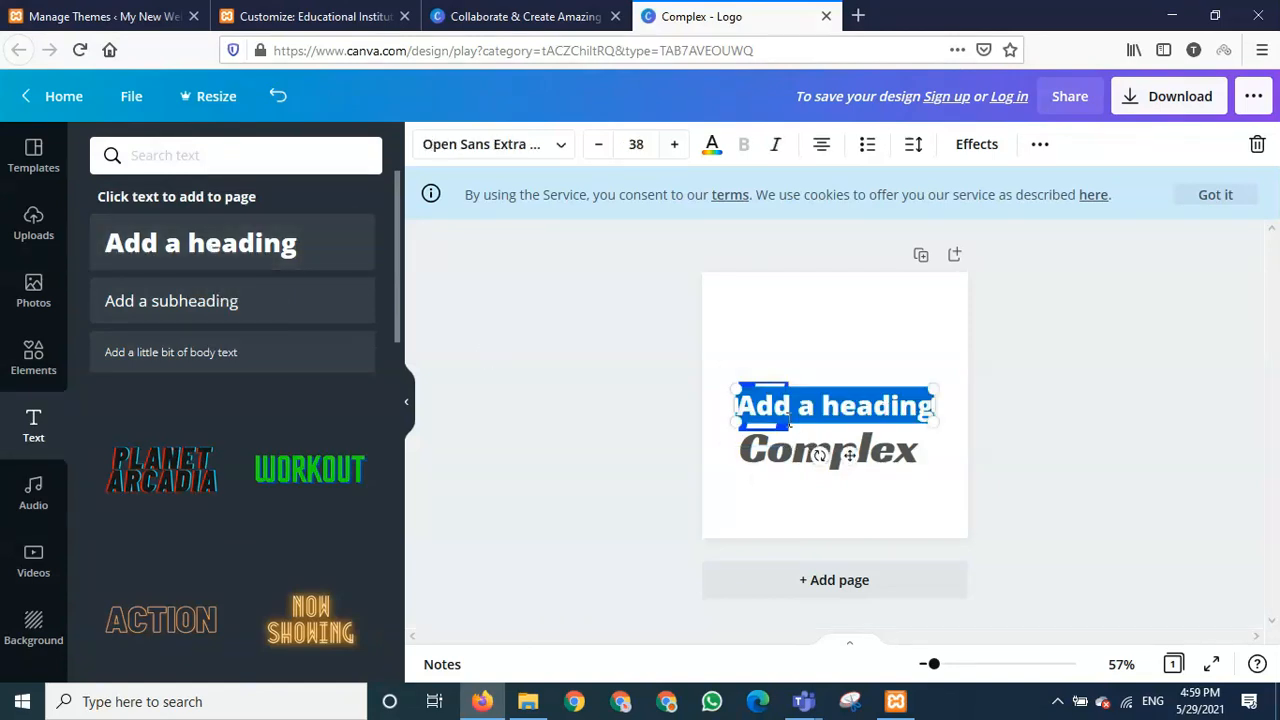
pyautogui.write('du')
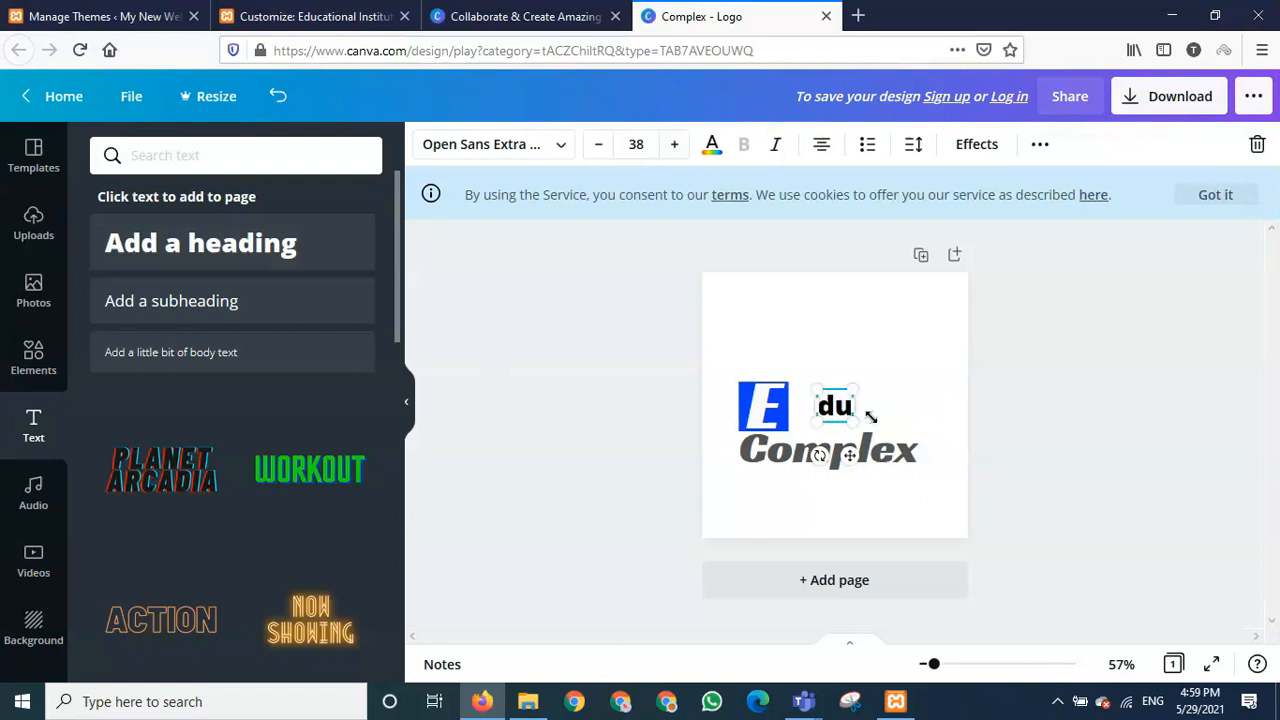
pyautogui.write('cation')
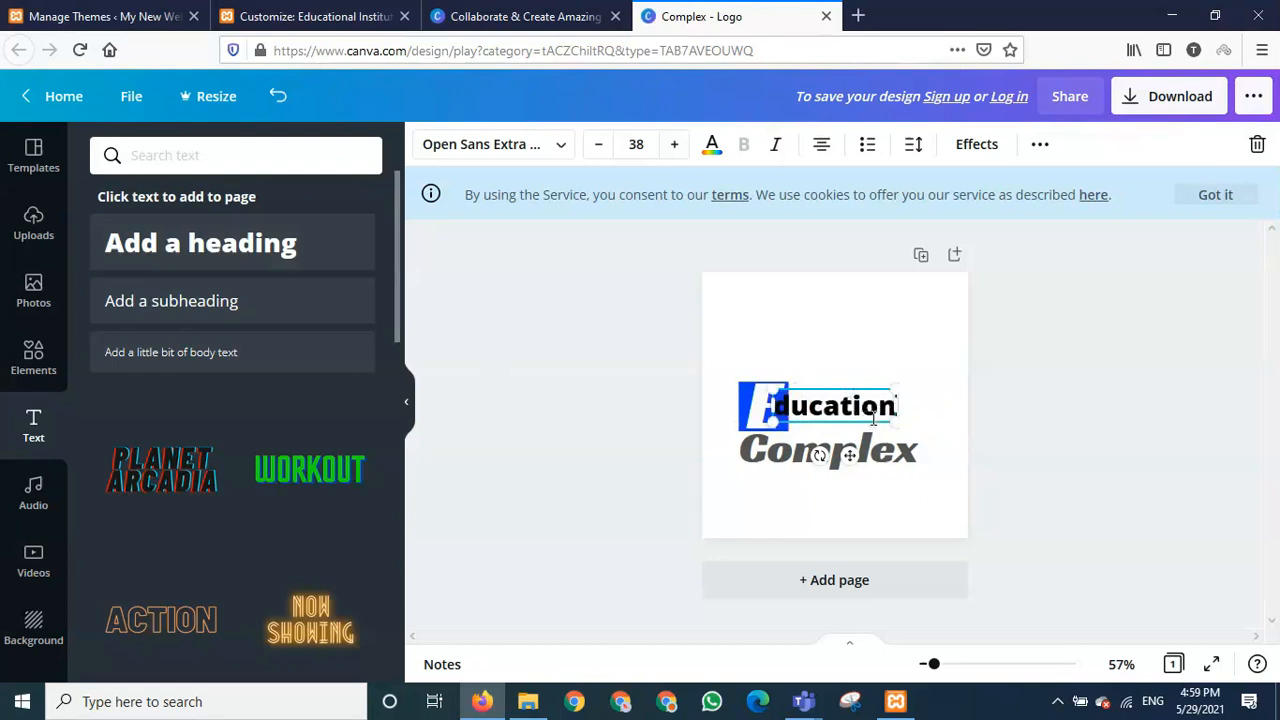
pyautogui.write('al')
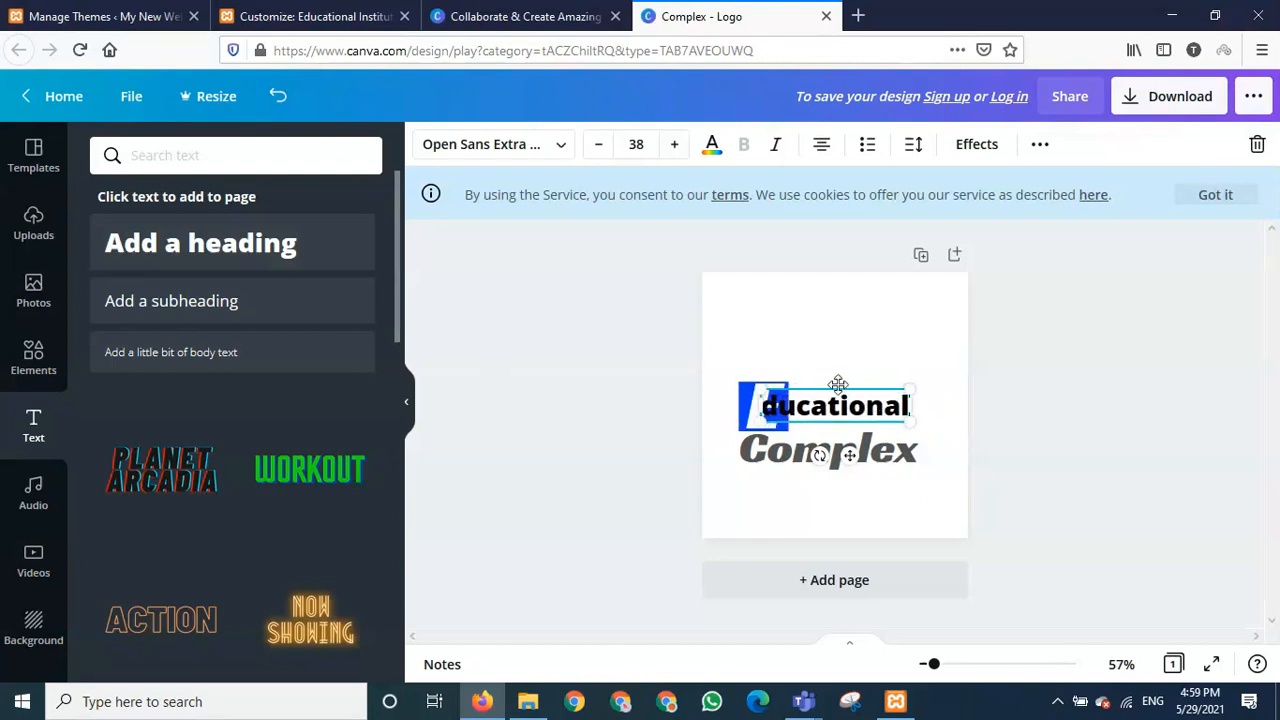
pyautogui.moveTo(834, 387); pyautogui.dragTo(865, 400)
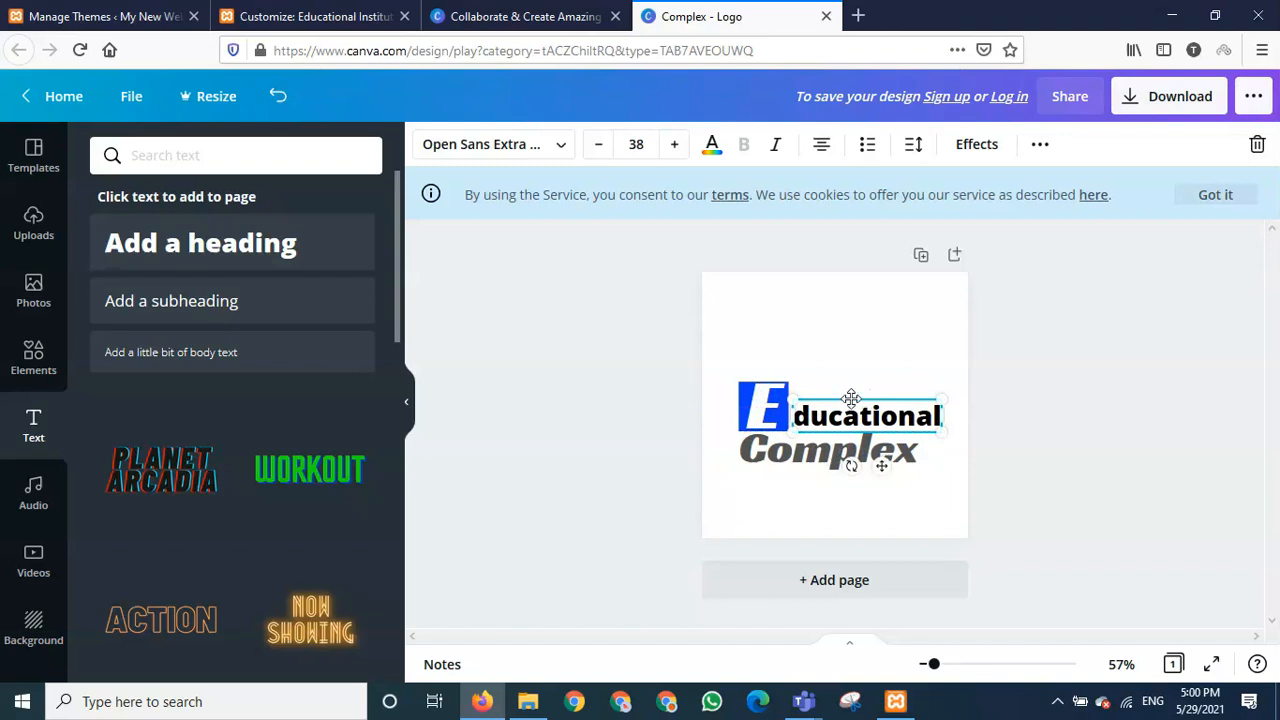
pyautogui.moveTo(849, 398); pyautogui.dragTo(845, 399)
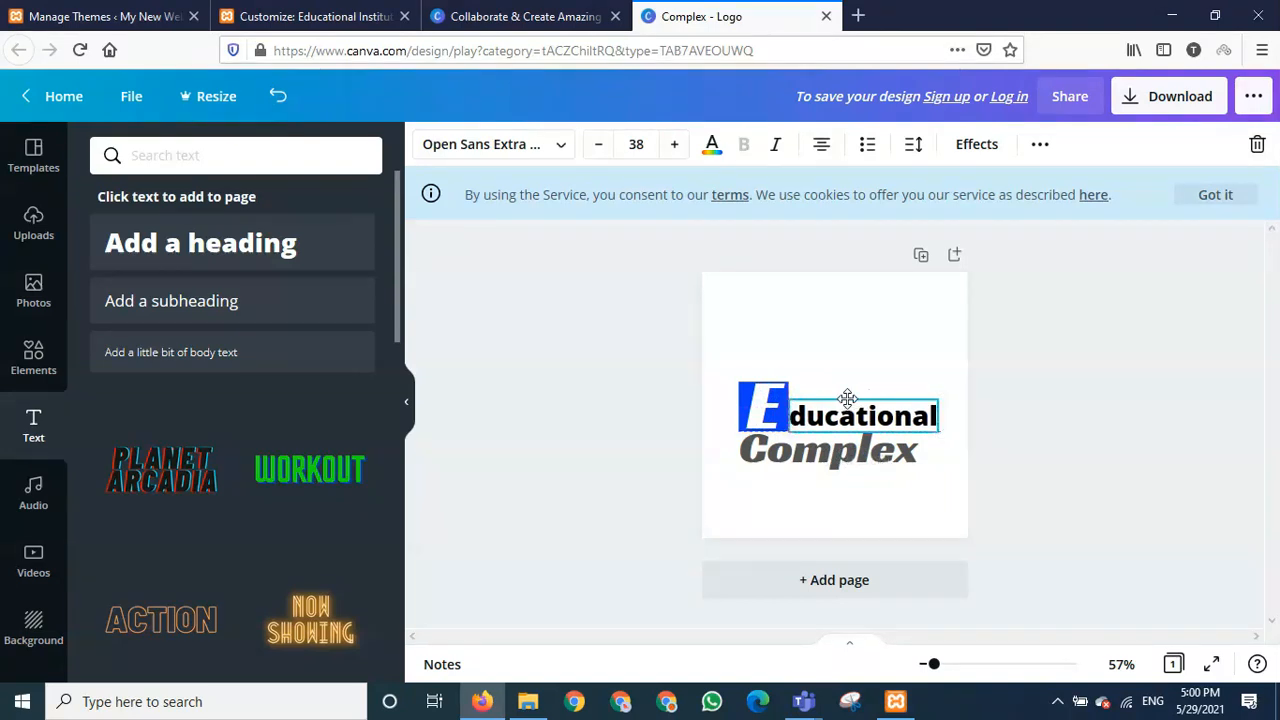
# - Enlarge 'ducational' to size 44 and move Complex closer to it
pyautogui.click(674, 144)
pyautogui.click(674, 144)
pyautogui.click(674, 144)
pyautogui.click(674, 144)
pyautogui.click(674, 144)
pyautogui.click(674, 144)
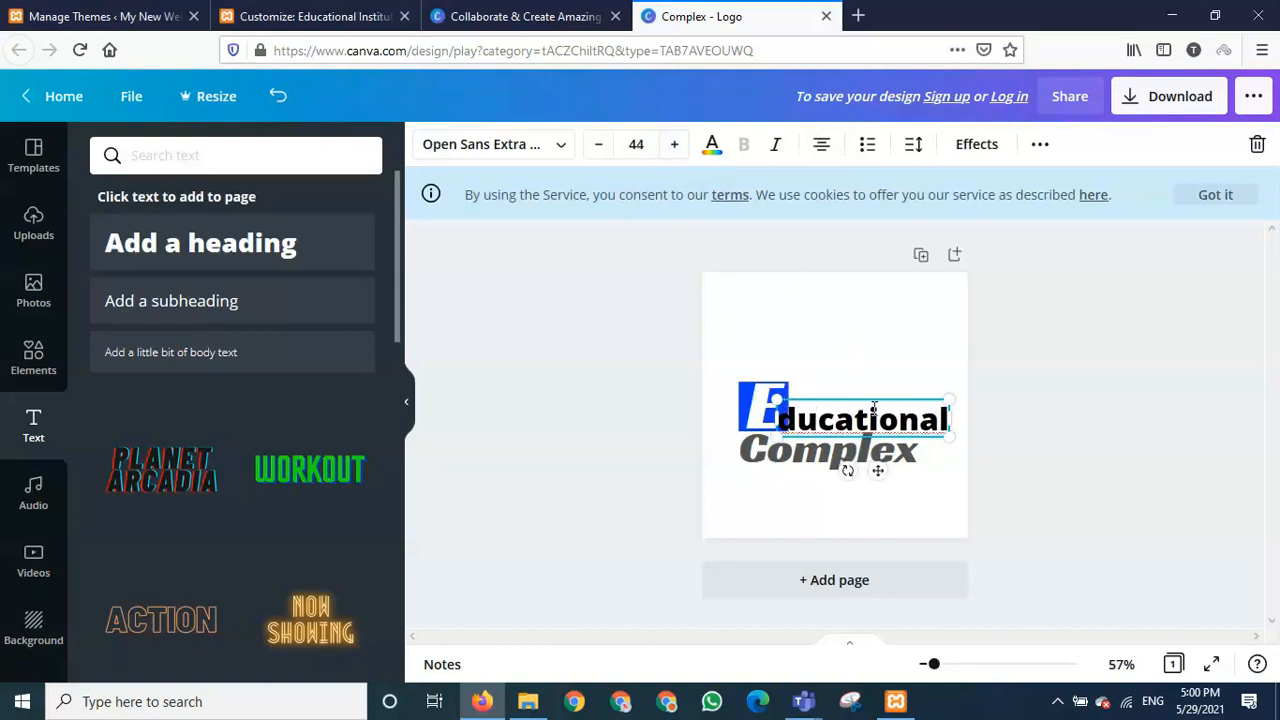
pyautogui.moveTo(876, 401); pyautogui.dragTo(889, 388)
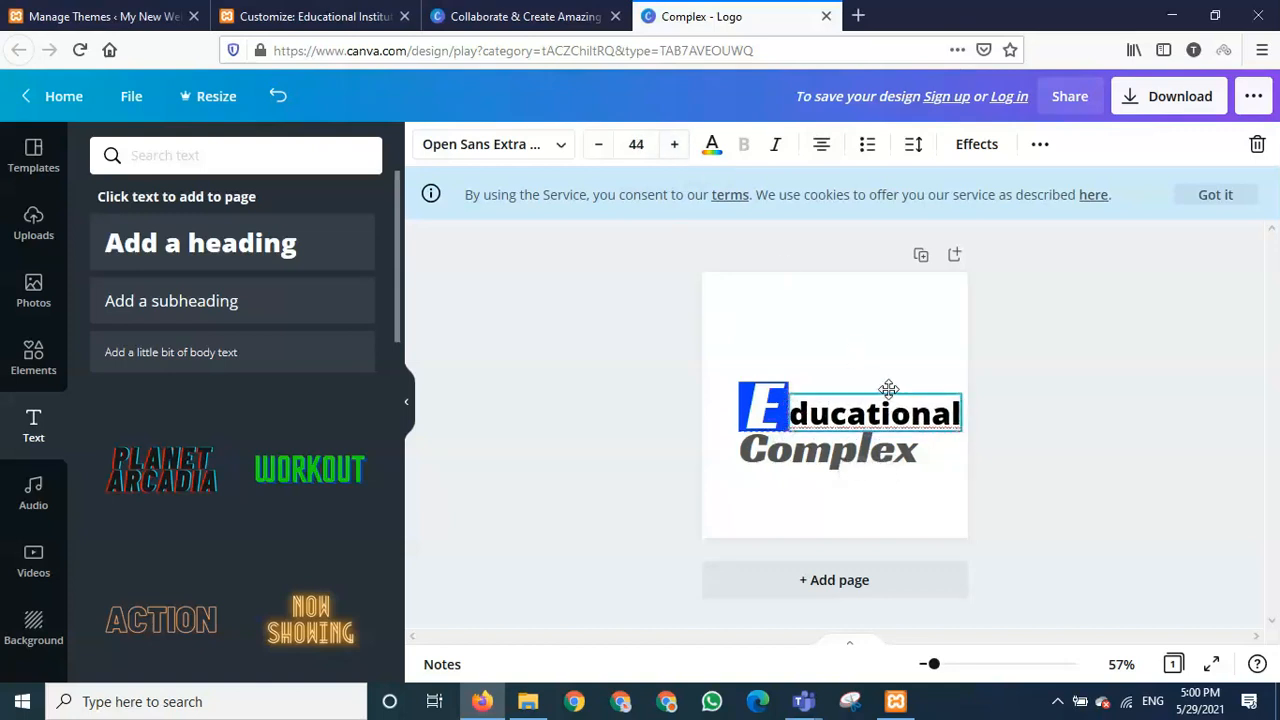
pyautogui.click(811, 454)
pyautogui.moveTo(811, 454); pyautogui.dragTo(886, 389)
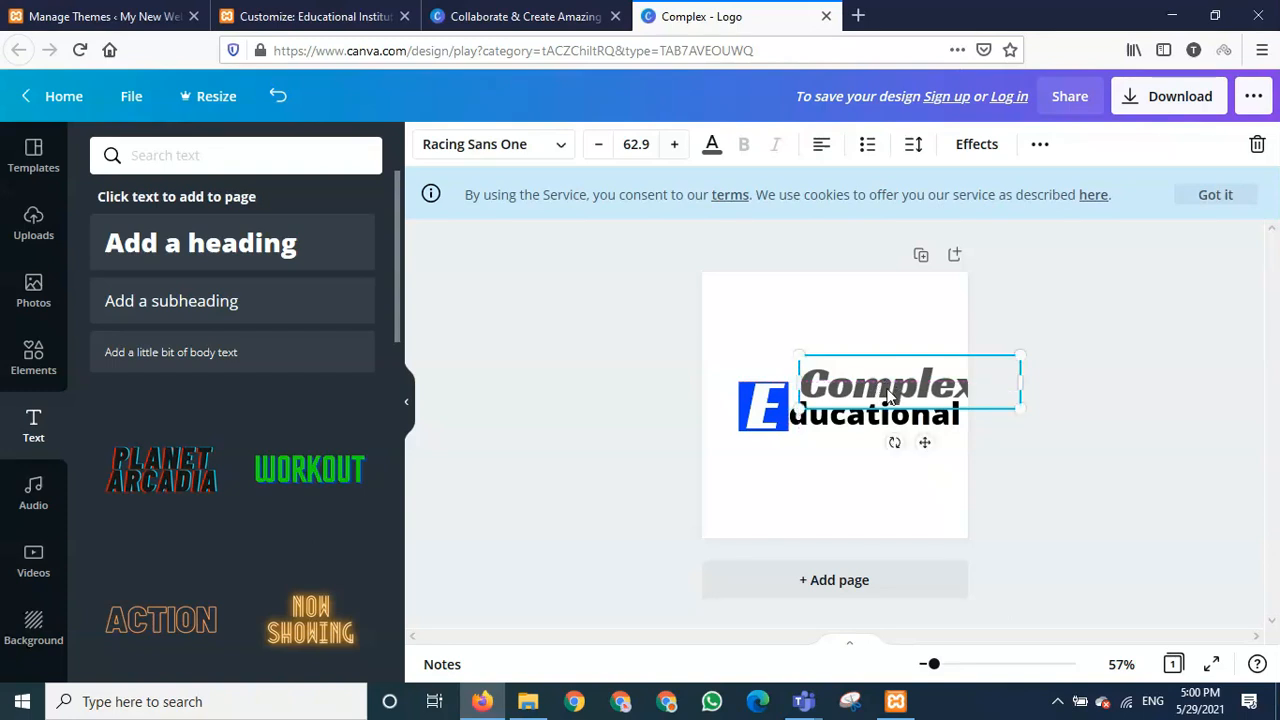
# - Shrink the Complex font size and move it above the word Educational
pyautogui.click(599, 145)
pyautogui.click(599, 145)
pyautogui.click(602, 150)
pyautogui.click(602, 150)
pyautogui.click(602, 150)
pyautogui.click(602, 150)
pyautogui.click(602, 150)
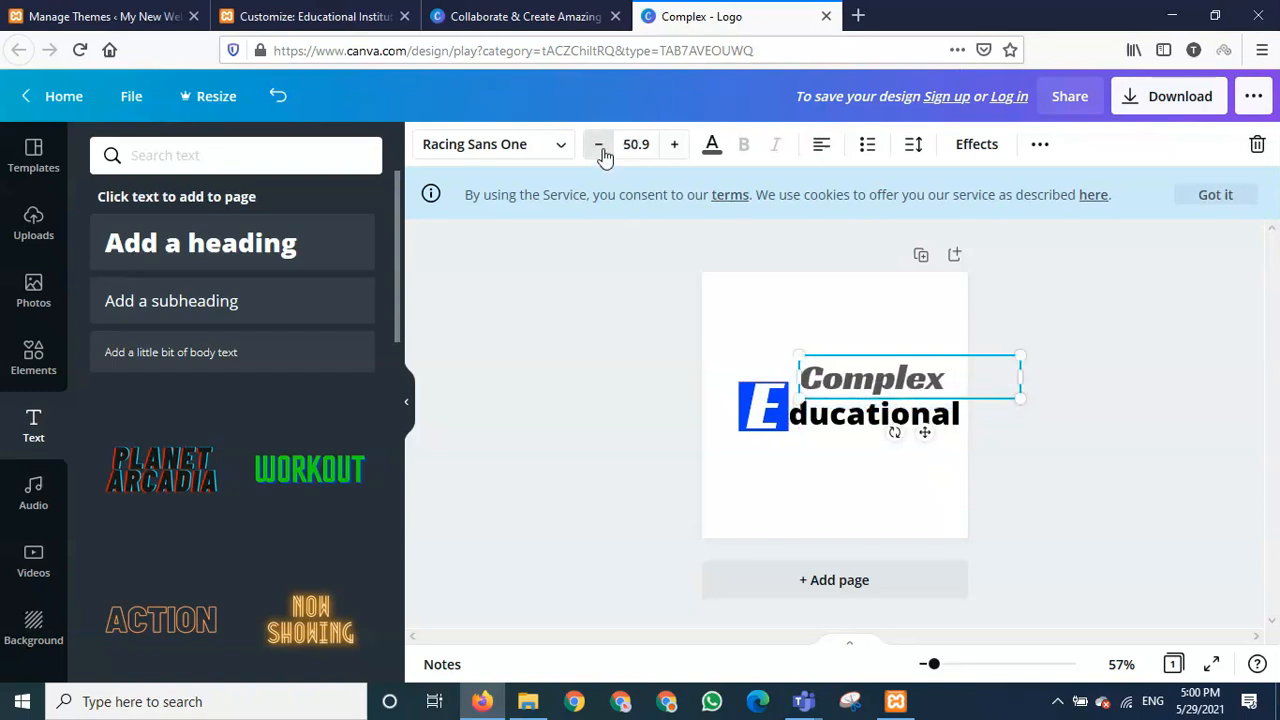
pyautogui.click(602, 150)
pyautogui.click(602, 150)
pyautogui.click(602, 150)
pyautogui.click(602, 150)
pyautogui.click(602, 150)
pyautogui.click(602, 150)
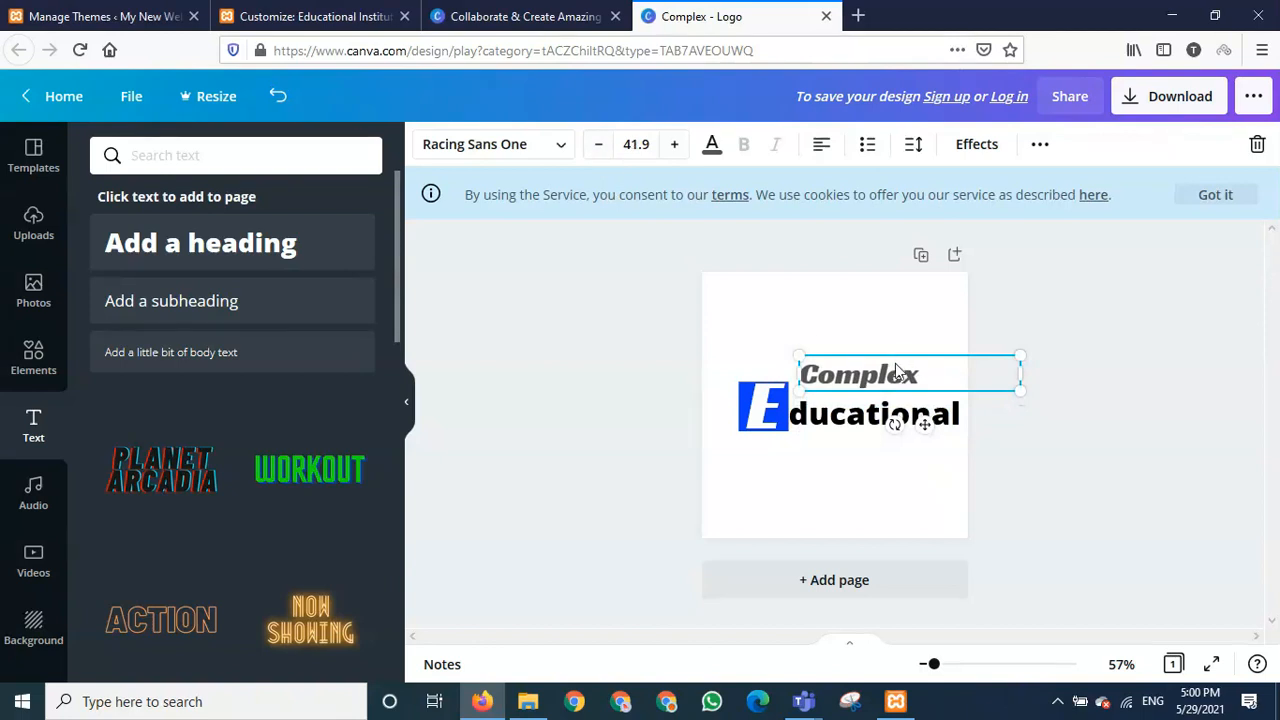
pyautogui.moveTo(897, 372); pyautogui.dragTo(881, 437)
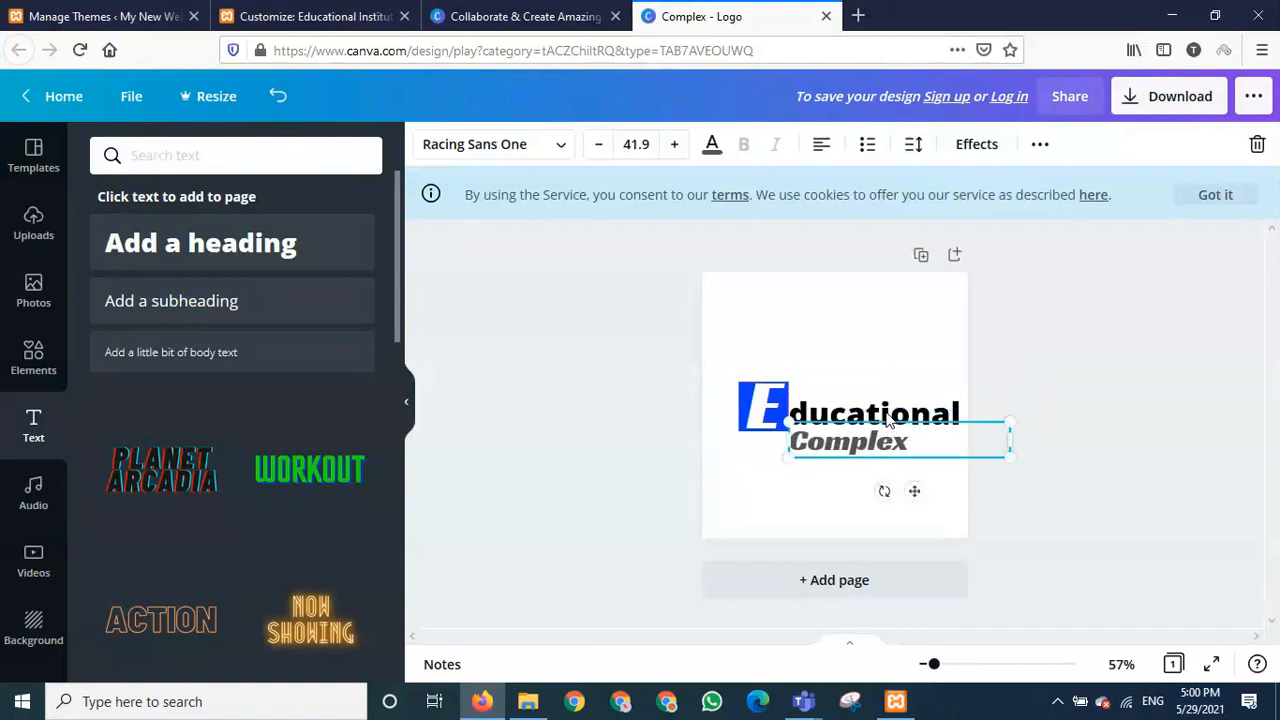
pyautogui.moveTo(870, 452); pyautogui.dragTo(890, 384)
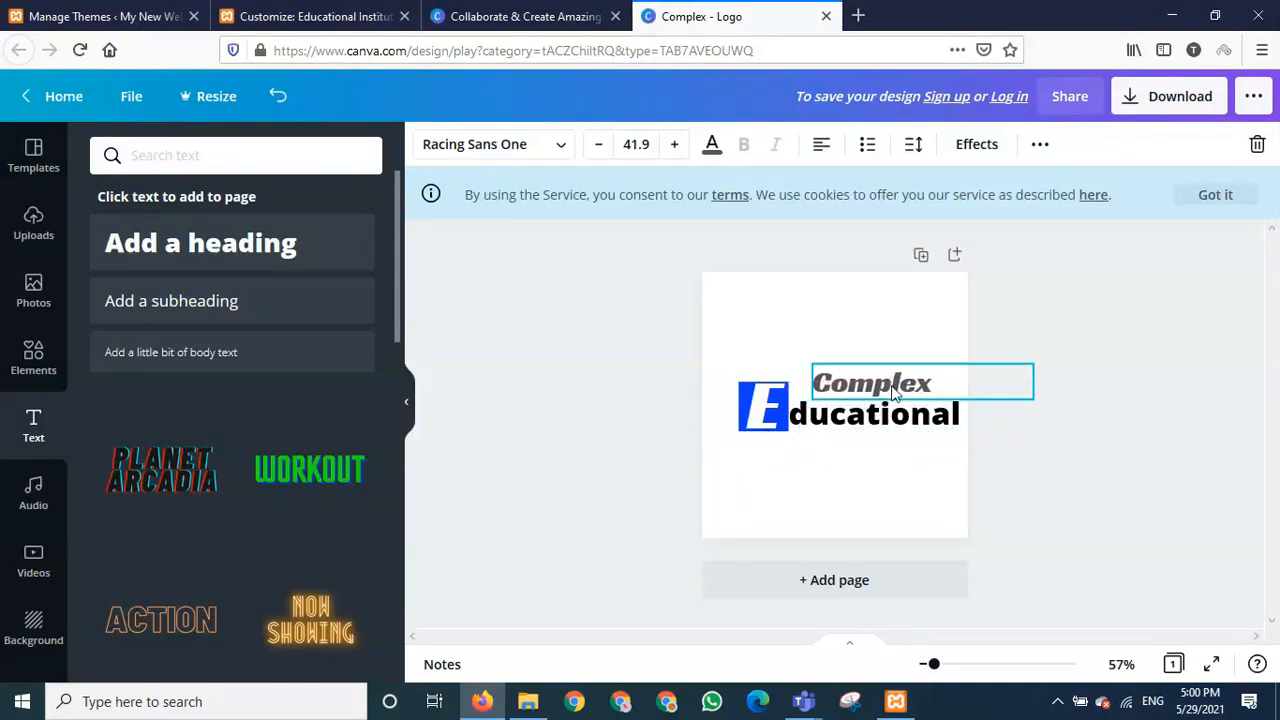
# - Reduce Complex to size 32.9, tuck it above Educational, and realign the blue E block
pyautogui.click(598, 144)
pyautogui.click(598, 144)
pyautogui.click(598, 144)
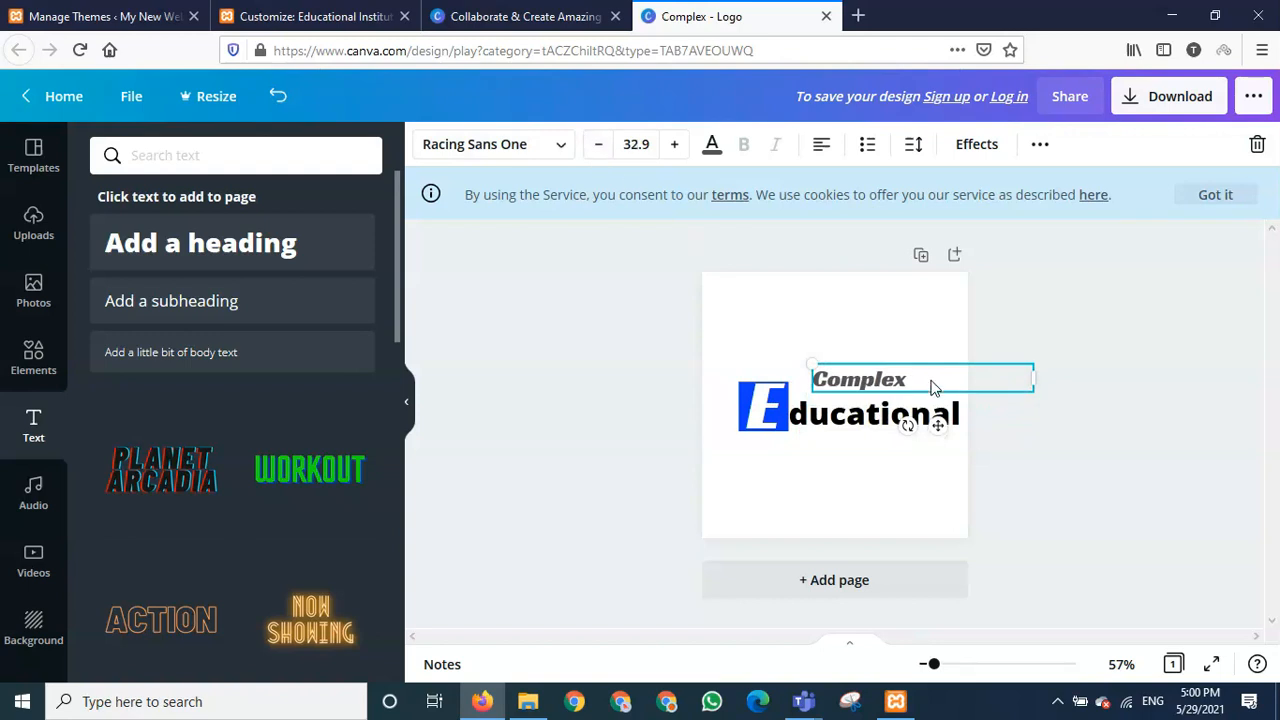
pyautogui.moveTo(886, 384)
pyautogui.mouseDown()
pyautogui.moveTo(900, 387)
pyautogui.moveTo(880, 393)
pyautogui.moveTo(895, 389)
pyautogui.mouseUp()
pyautogui.click(869, 502)
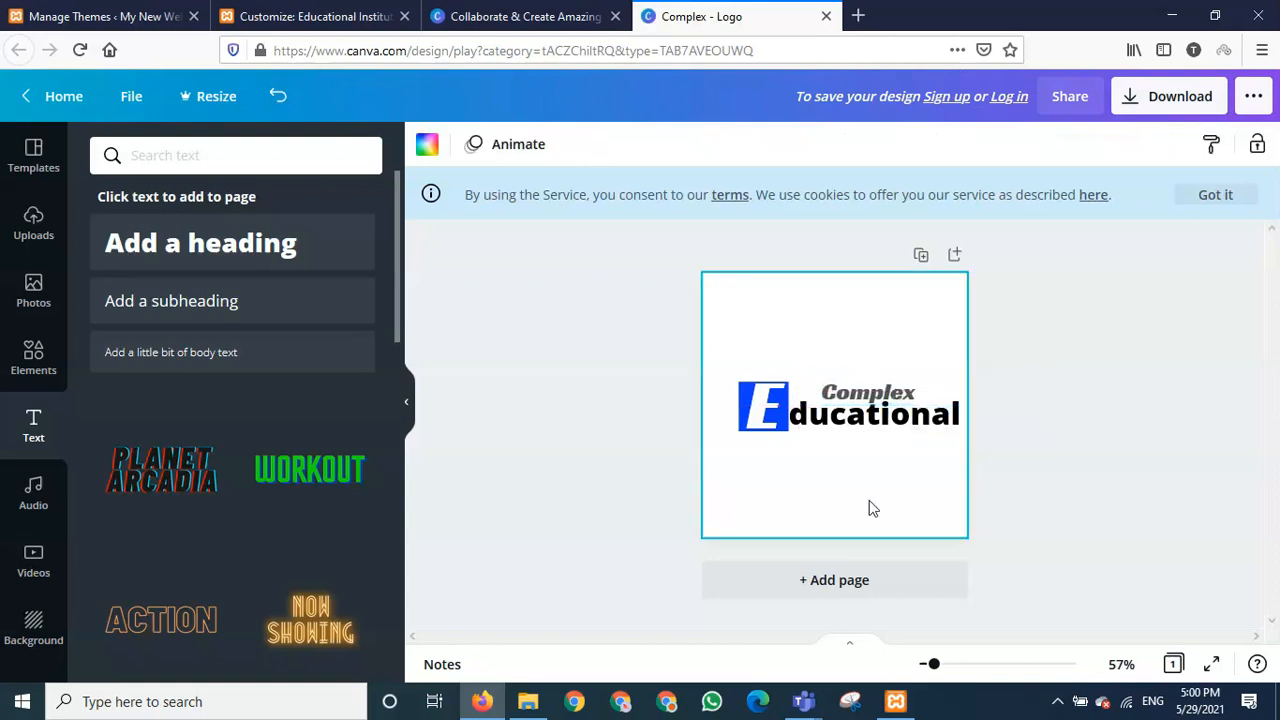
pyautogui.click(760, 412)
pyautogui.moveTo(758, 408); pyautogui.dragTo(763, 417)
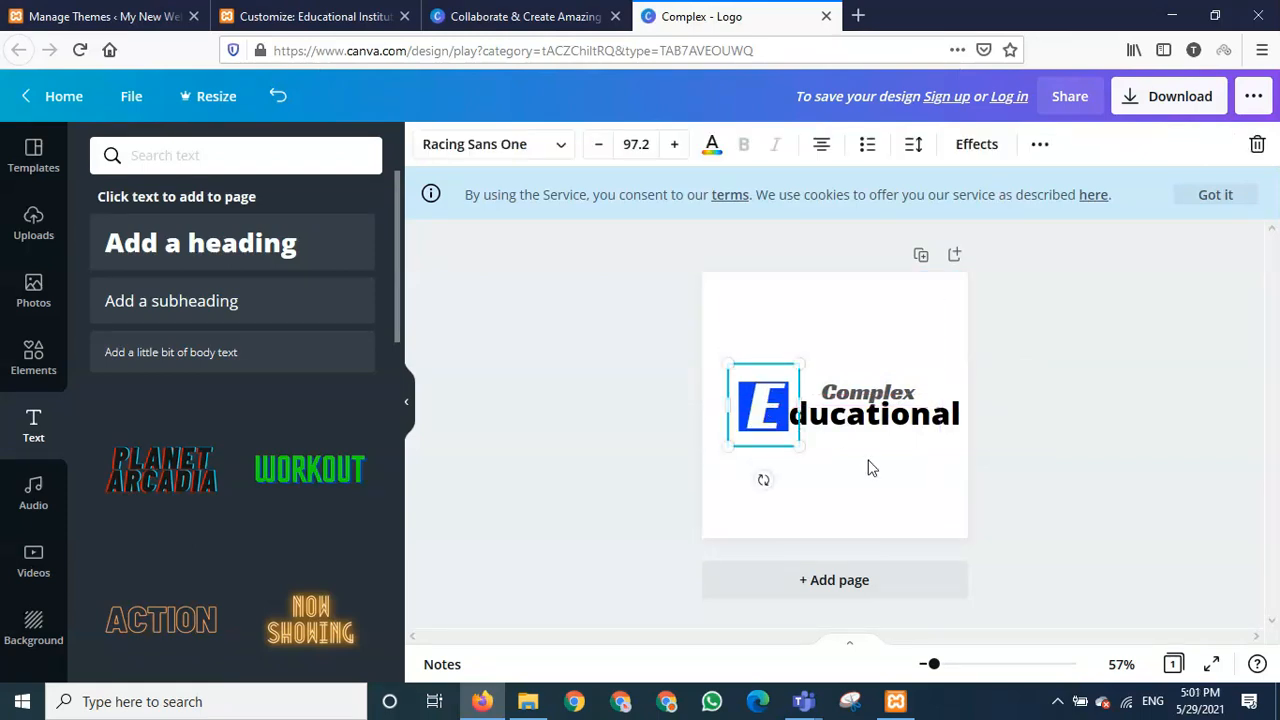
pyautogui.click(872, 466)
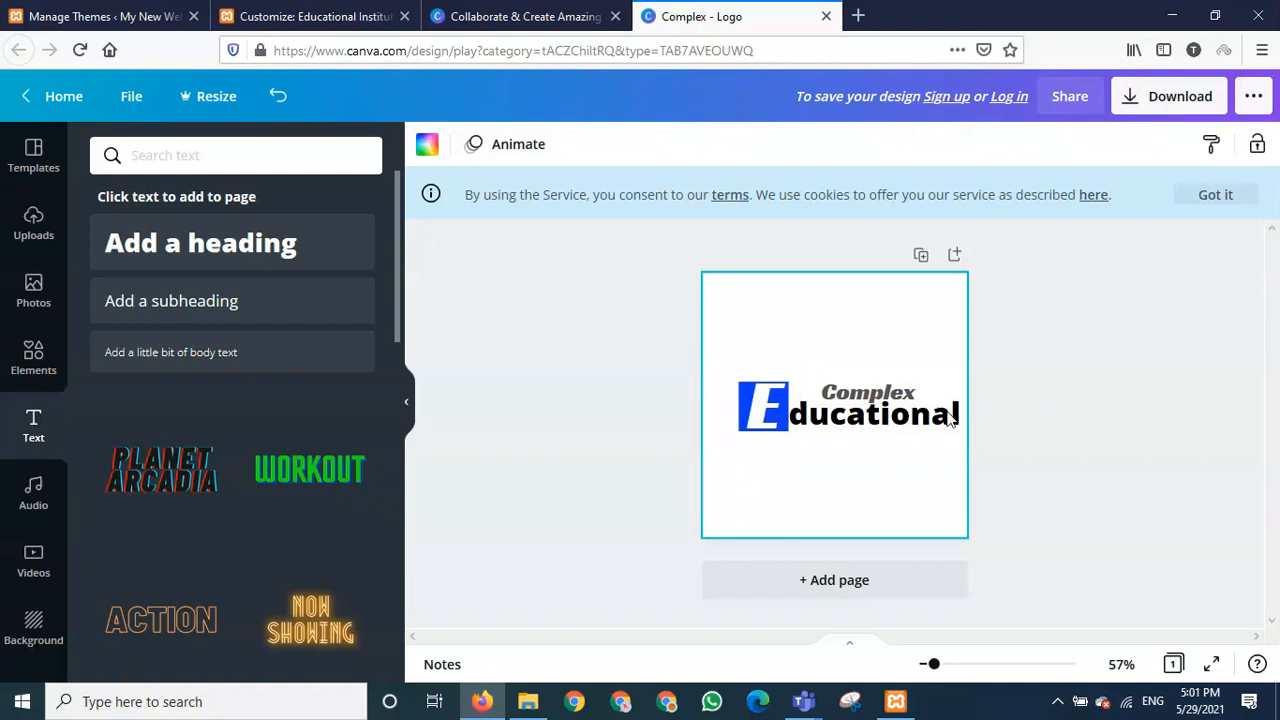
# - Download the logo design as the PNG Complex.png and confirm it finished downloading
pyautogui.click(1160, 97)
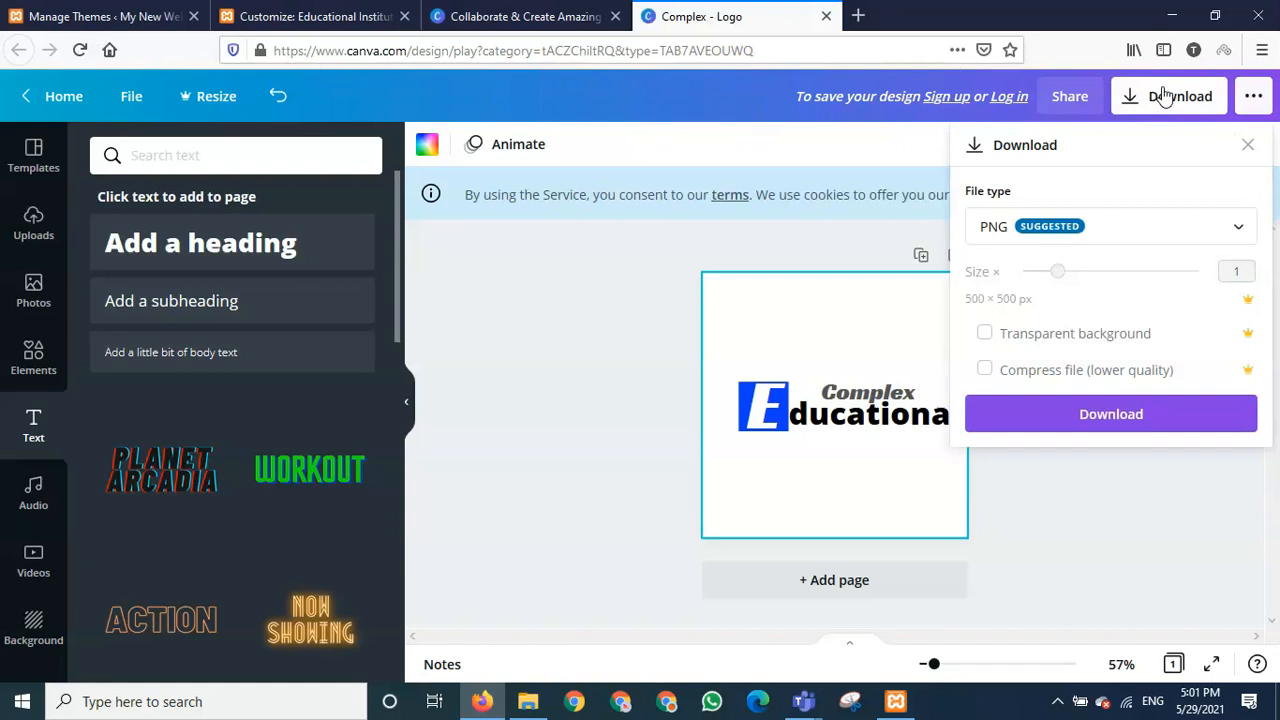
pyautogui.click(1104, 420)
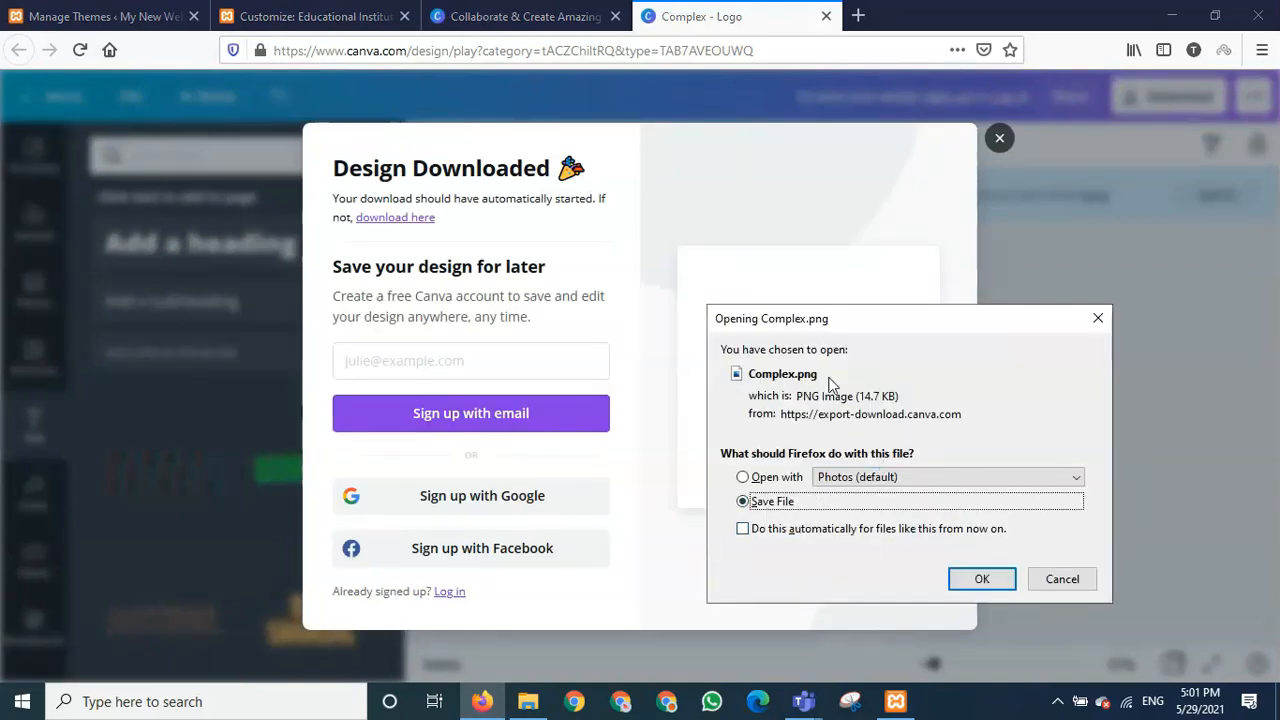
pyautogui.click(982, 580)
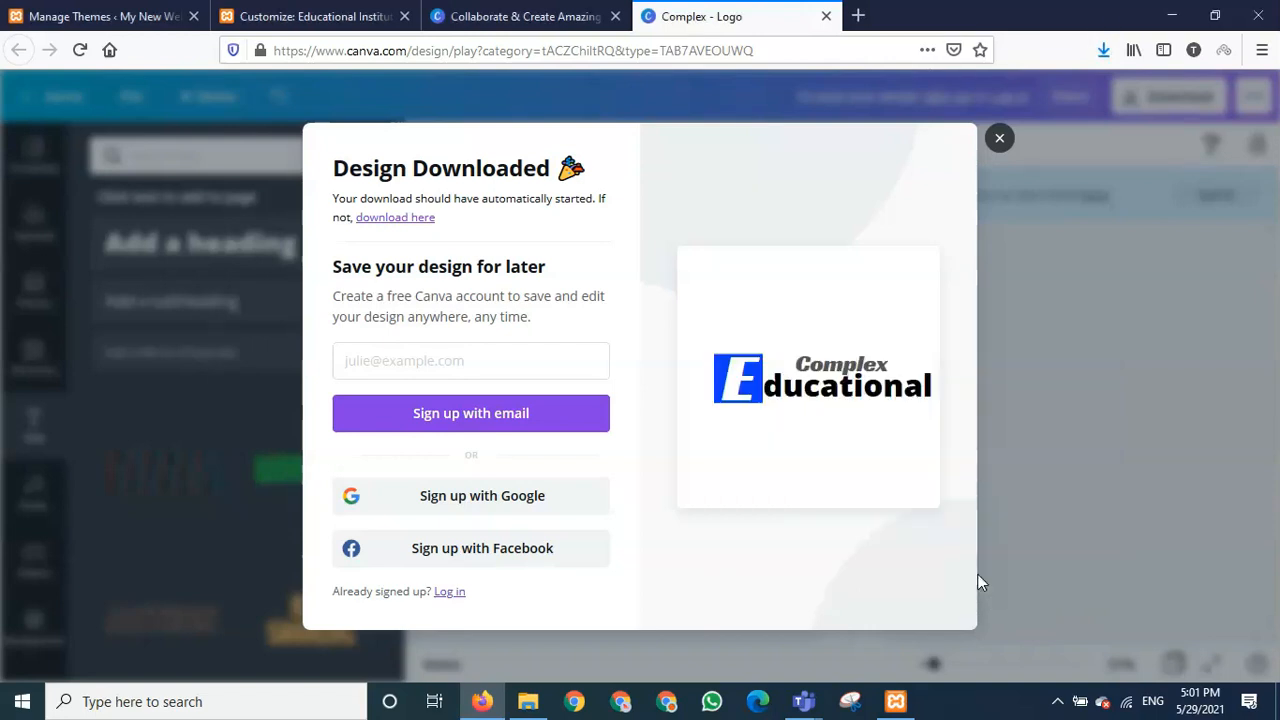
pyautogui.click(1105, 54)
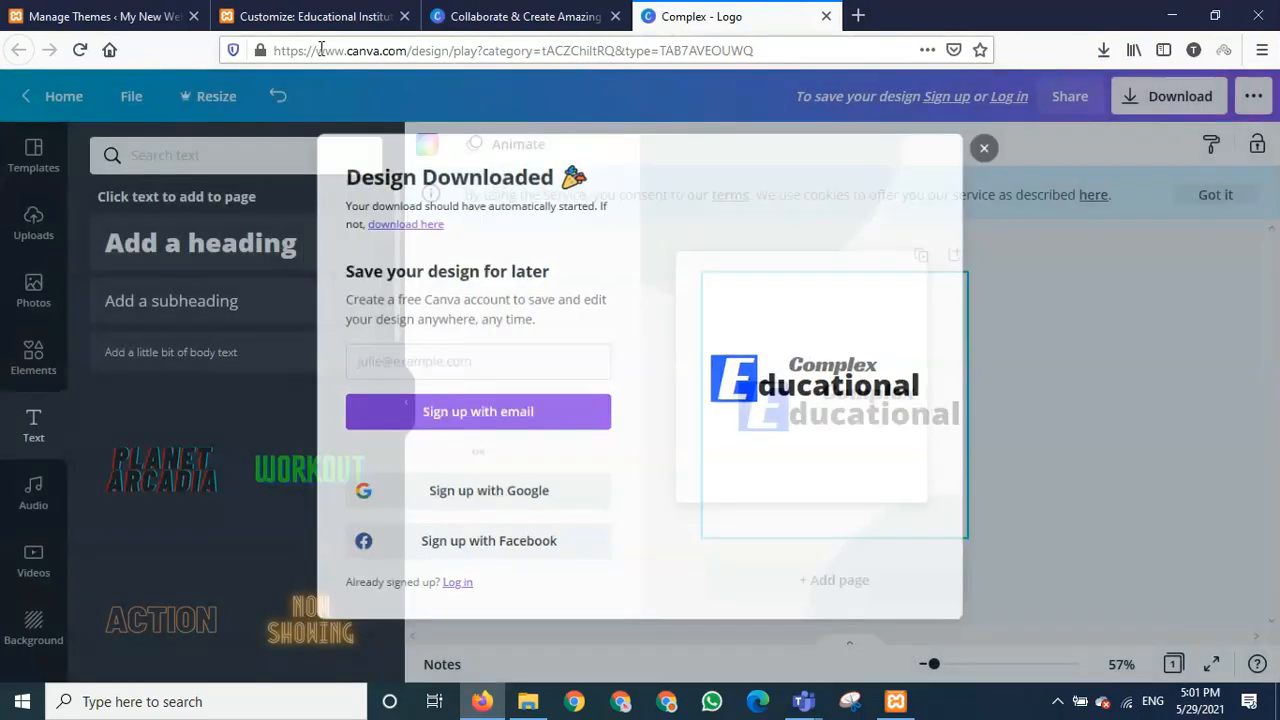
pyautogui.click(270, 16)
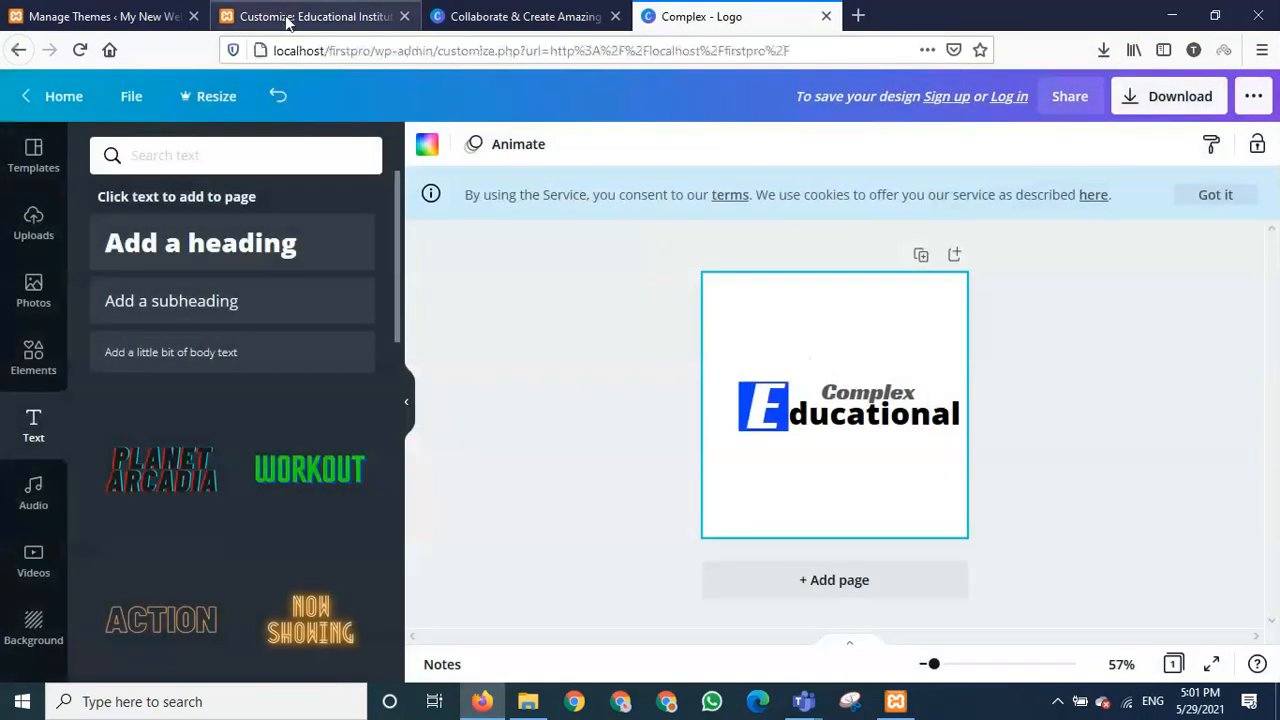
# - Upload Complex.png from the Downloads folder into the WordPress site icon picker
pyautogui.click(645, 406)
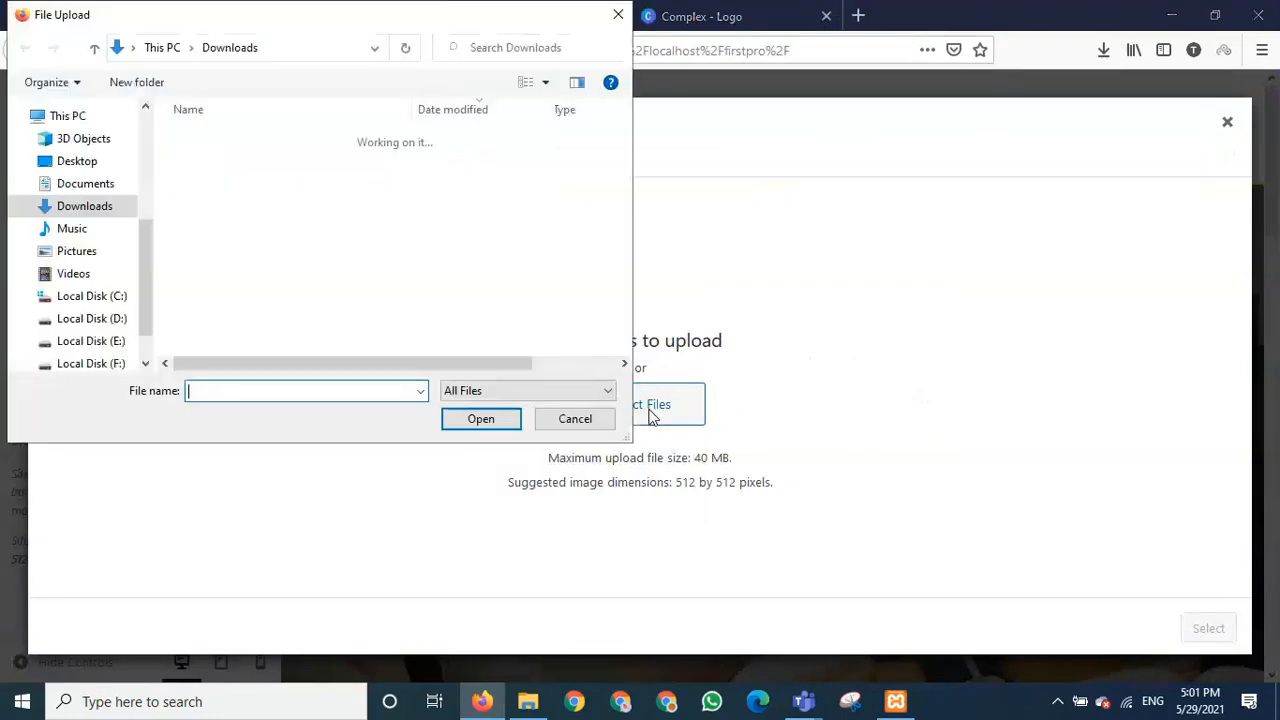
pyautogui.click(80, 208)
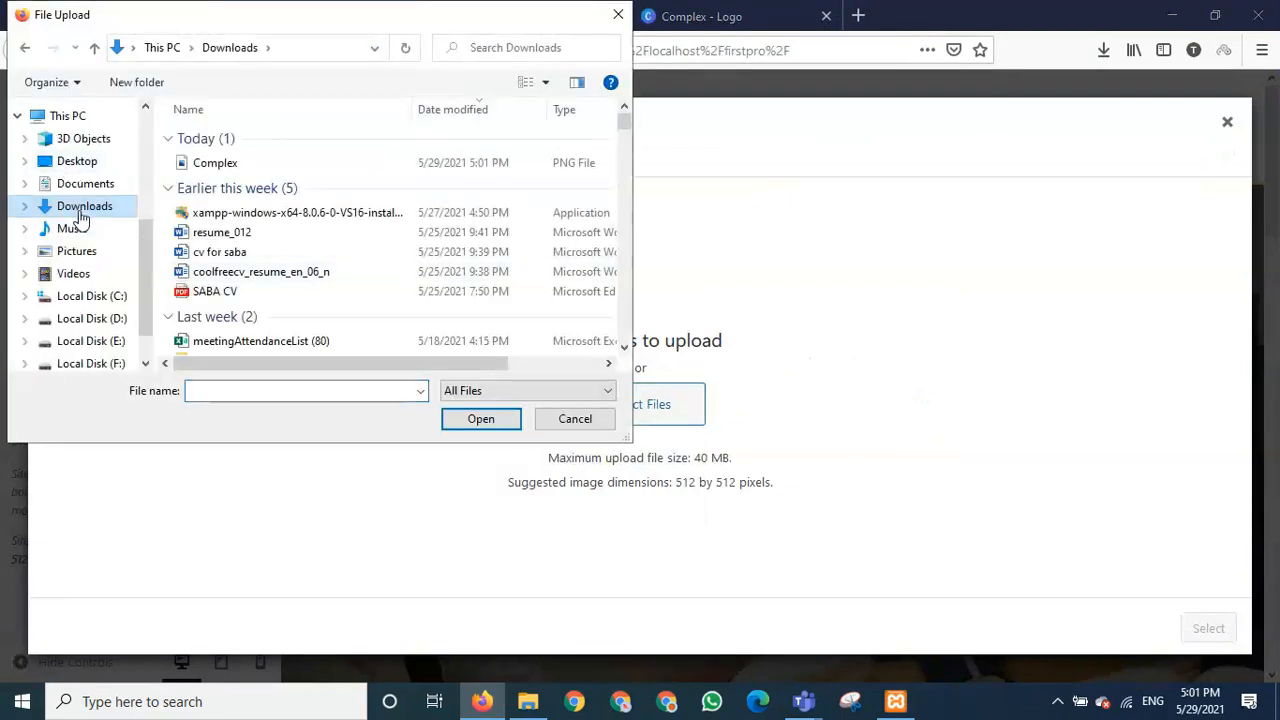
pyautogui.click(227, 166)
pyautogui.click(480, 420)
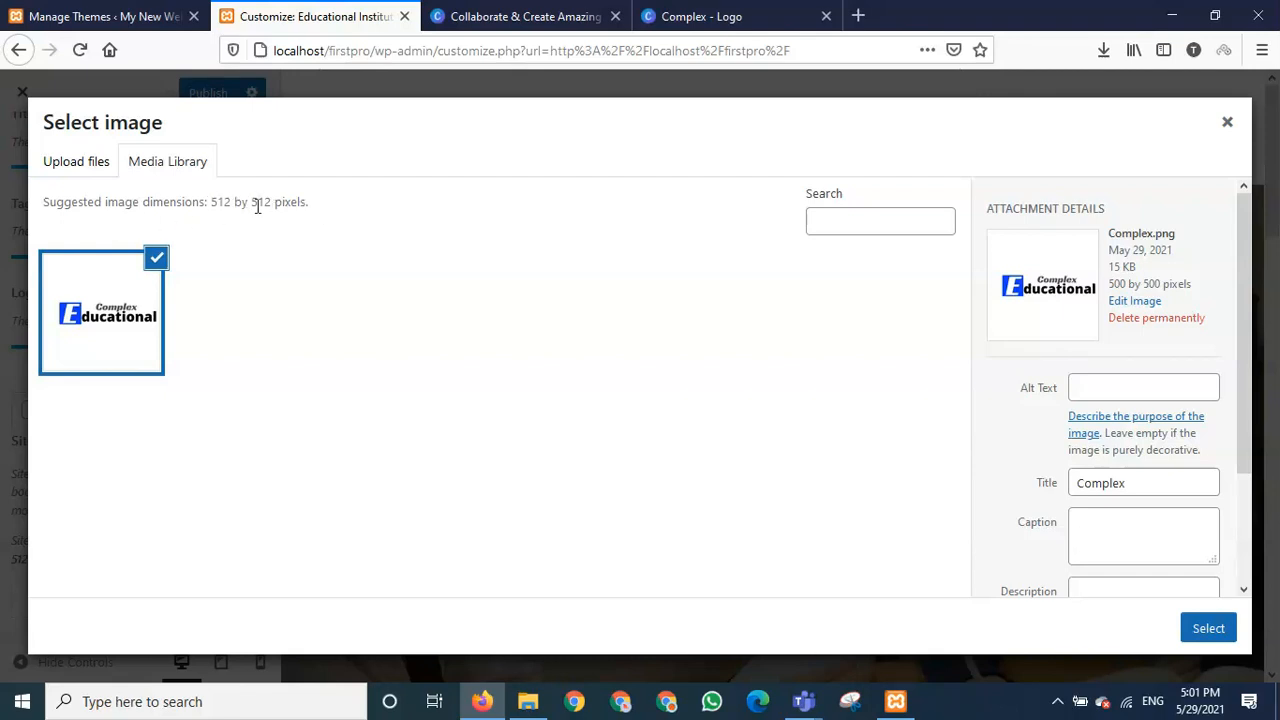
# - Make the uploaded Complex.png logo the site icon, skipping cropping after the crop error
pyautogui.click(1204, 632)
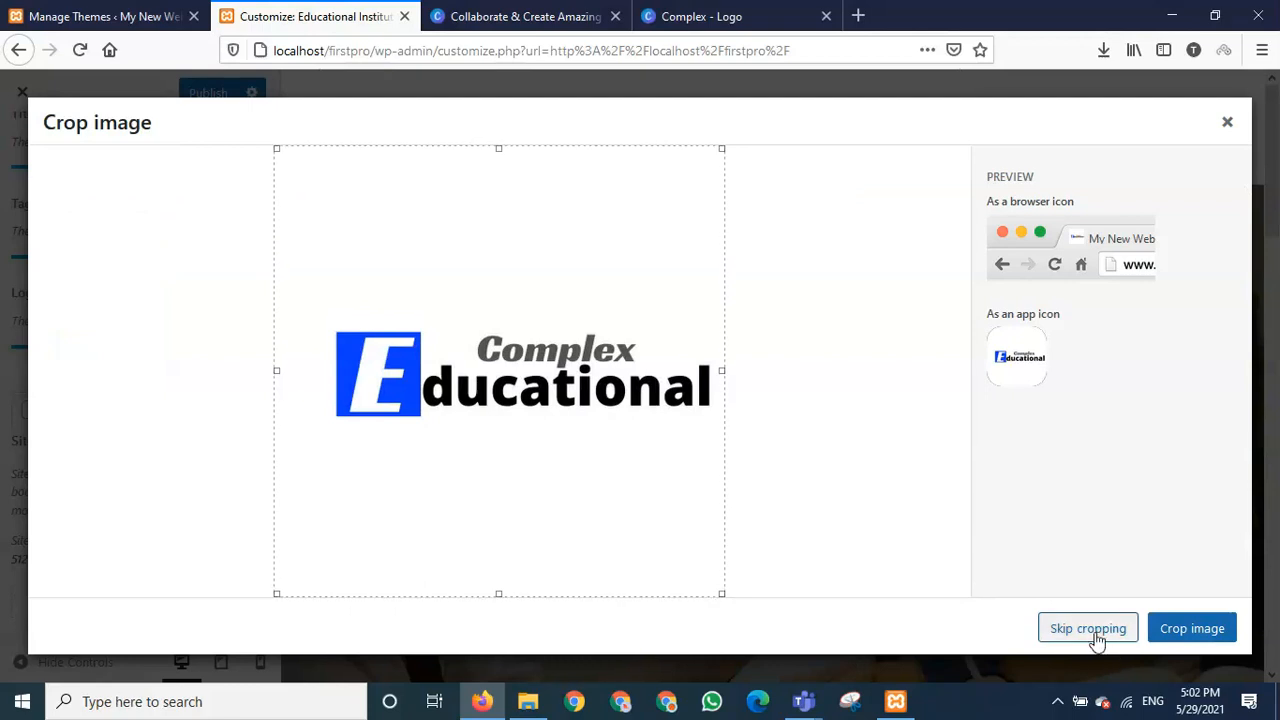
pyautogui.click(1200, 634)
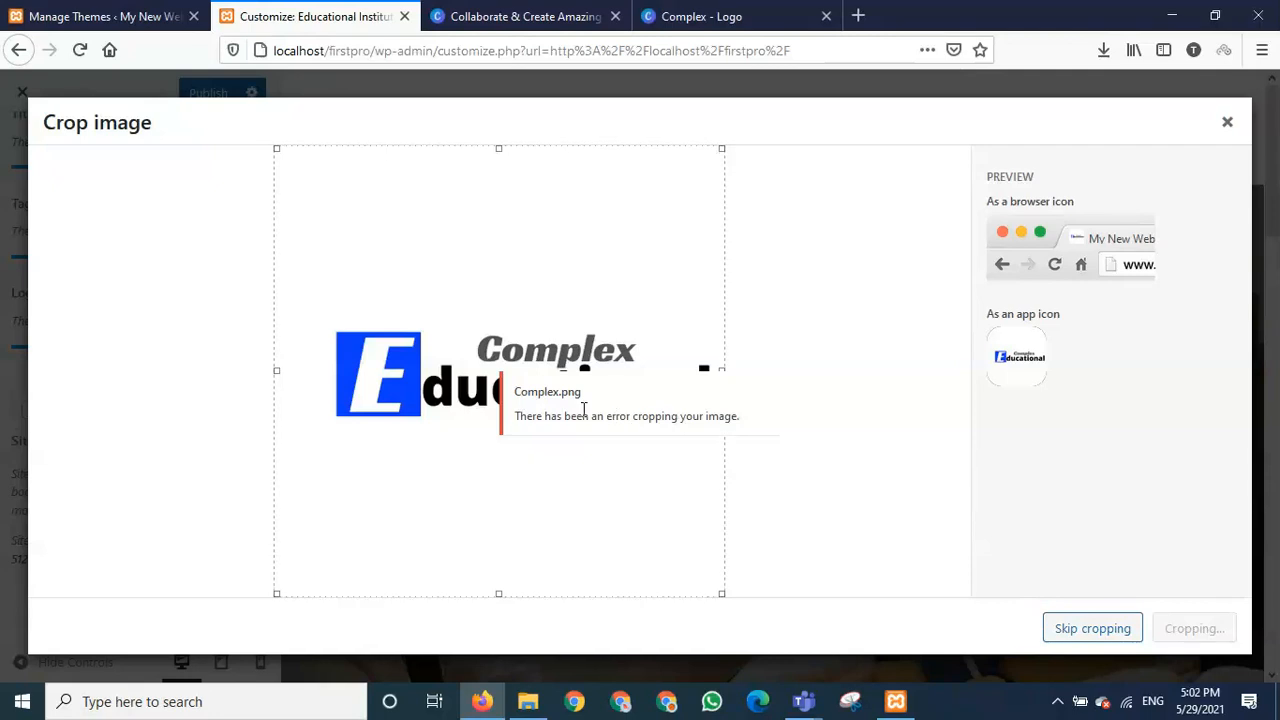
pyautogui.moveTo(584, 410); pyautogui.dragTo(591, 472)
pyautogui.moveTo(538, 391); pyautogui.dragTo(549, 416)
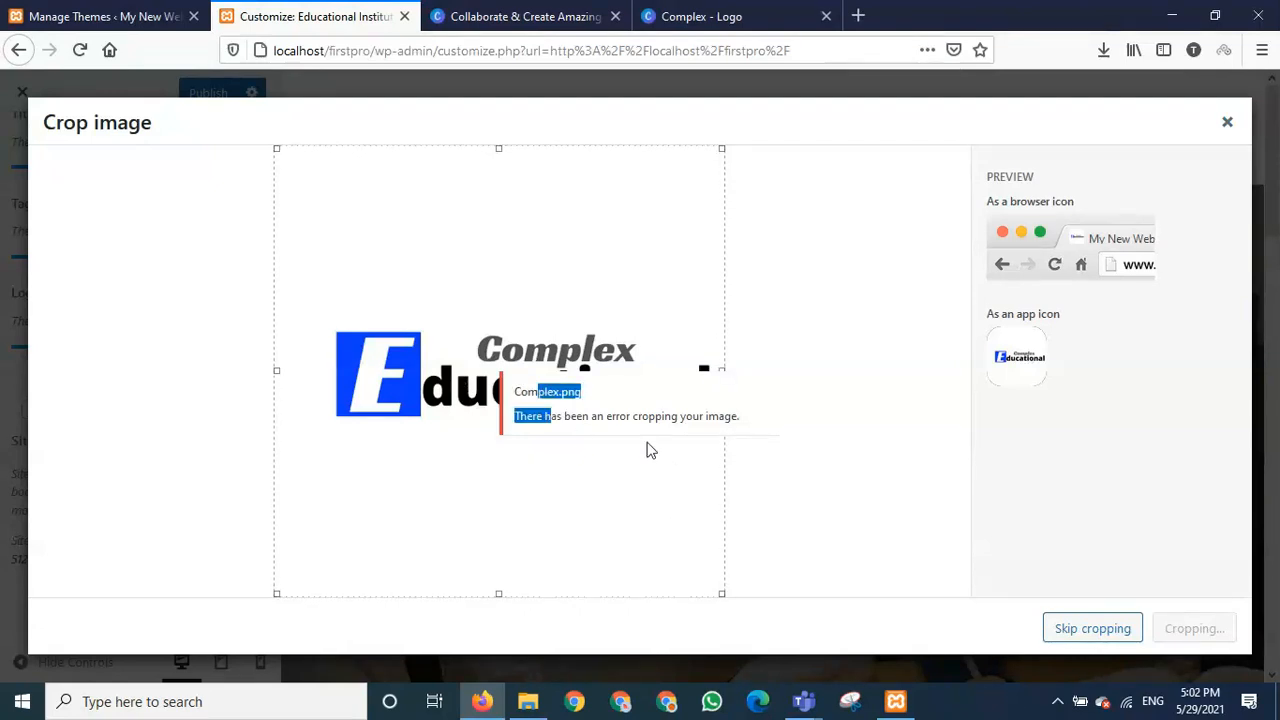
pyautogui.click(1092, 629)
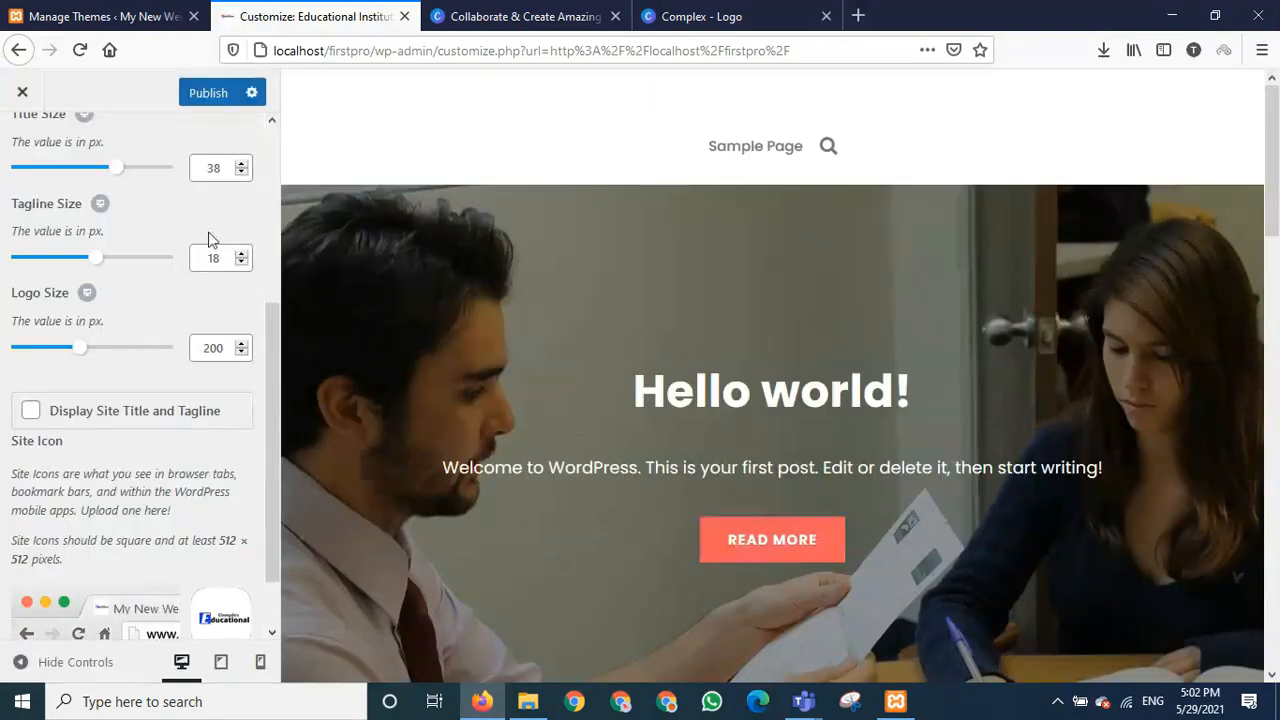
pyautogui.scroll(-2, 240, 551)
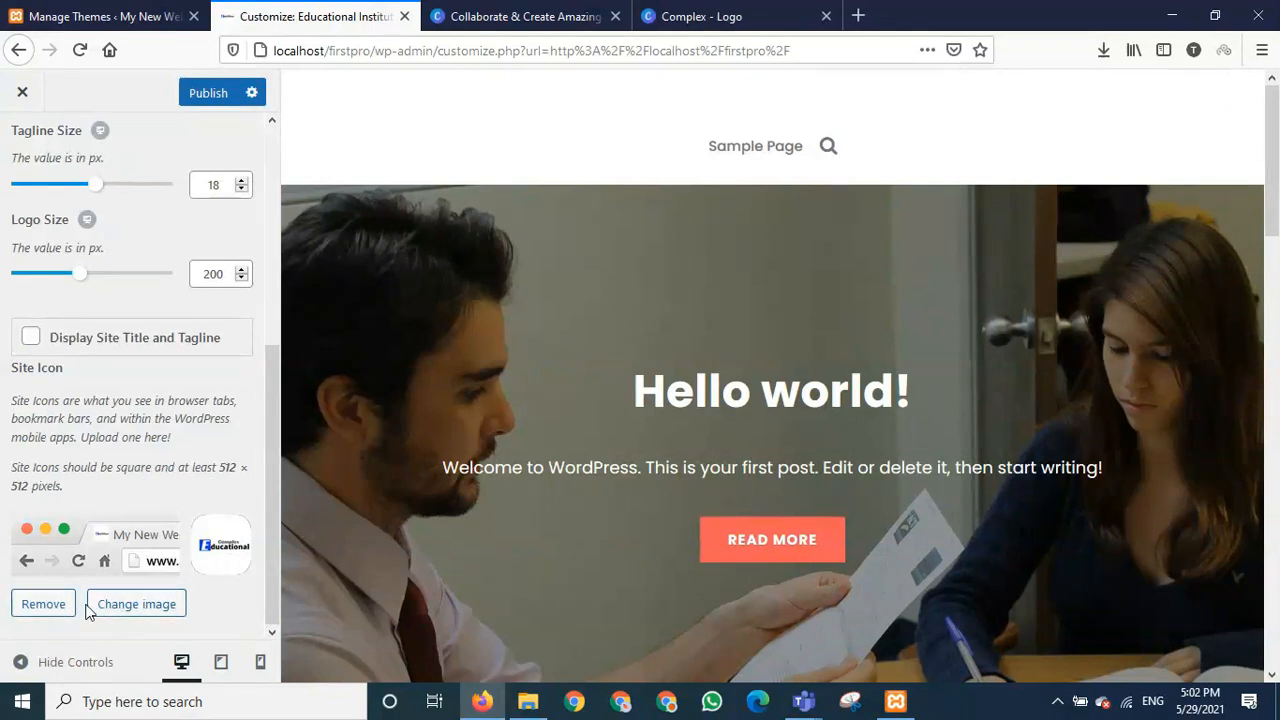
pyautogui.click(48, 604)
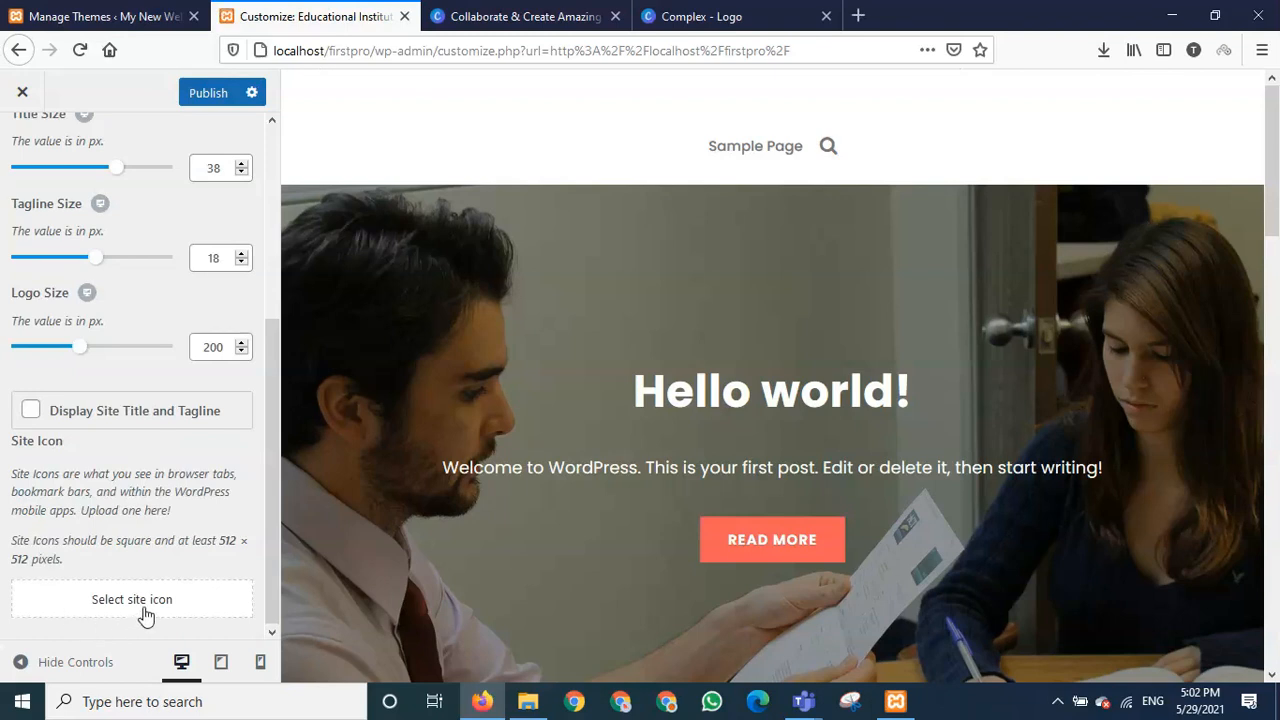
pyautogui.click(146, 610)
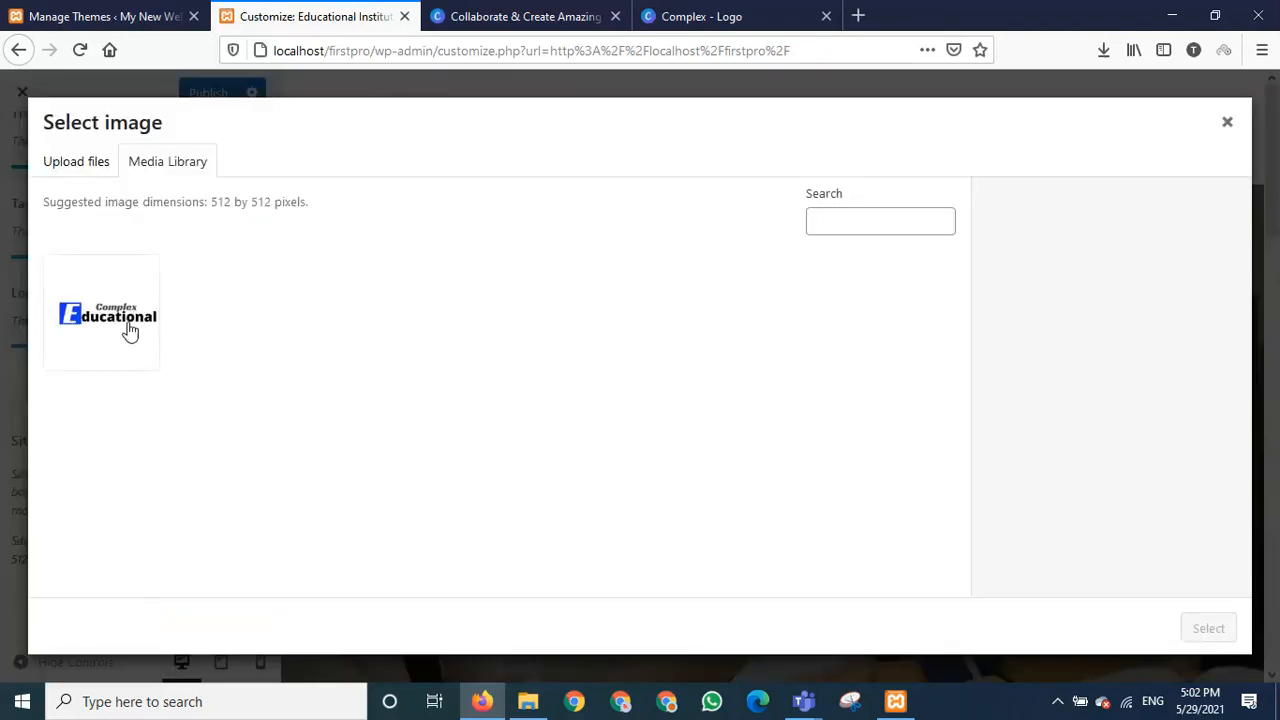
pyautogui.click(129, 328)
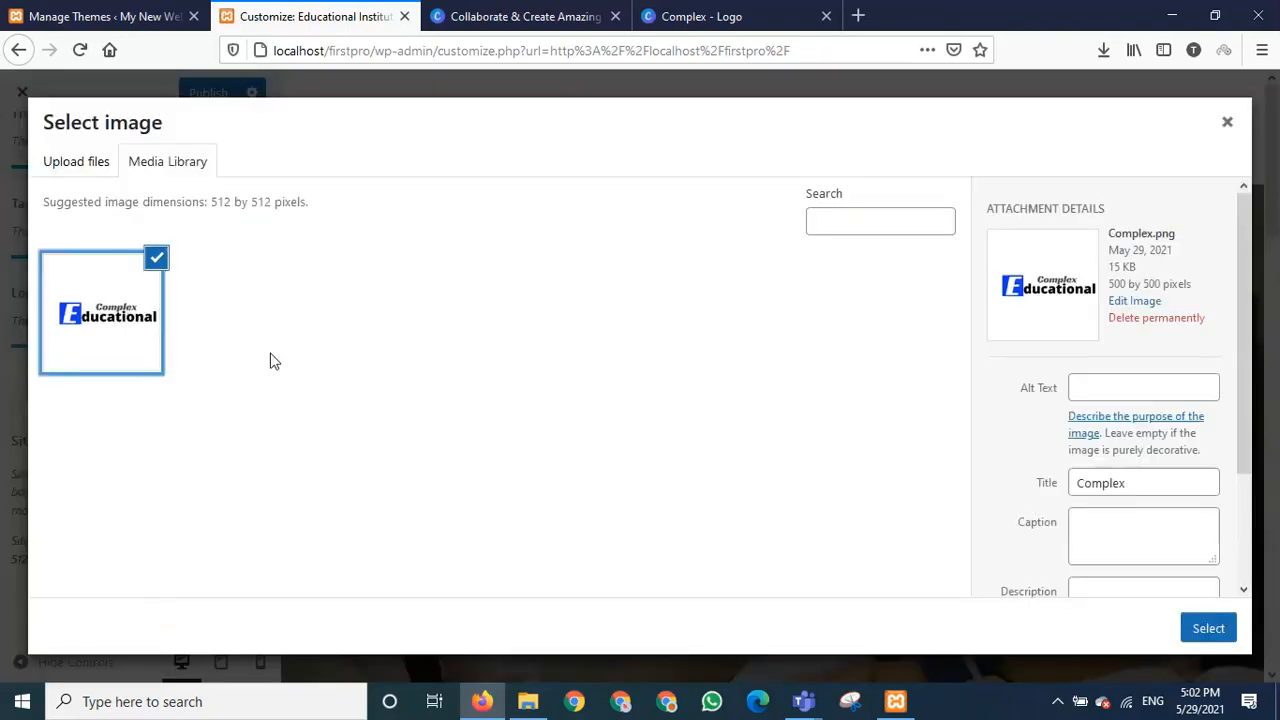
pyautogui.click(1222, 629)
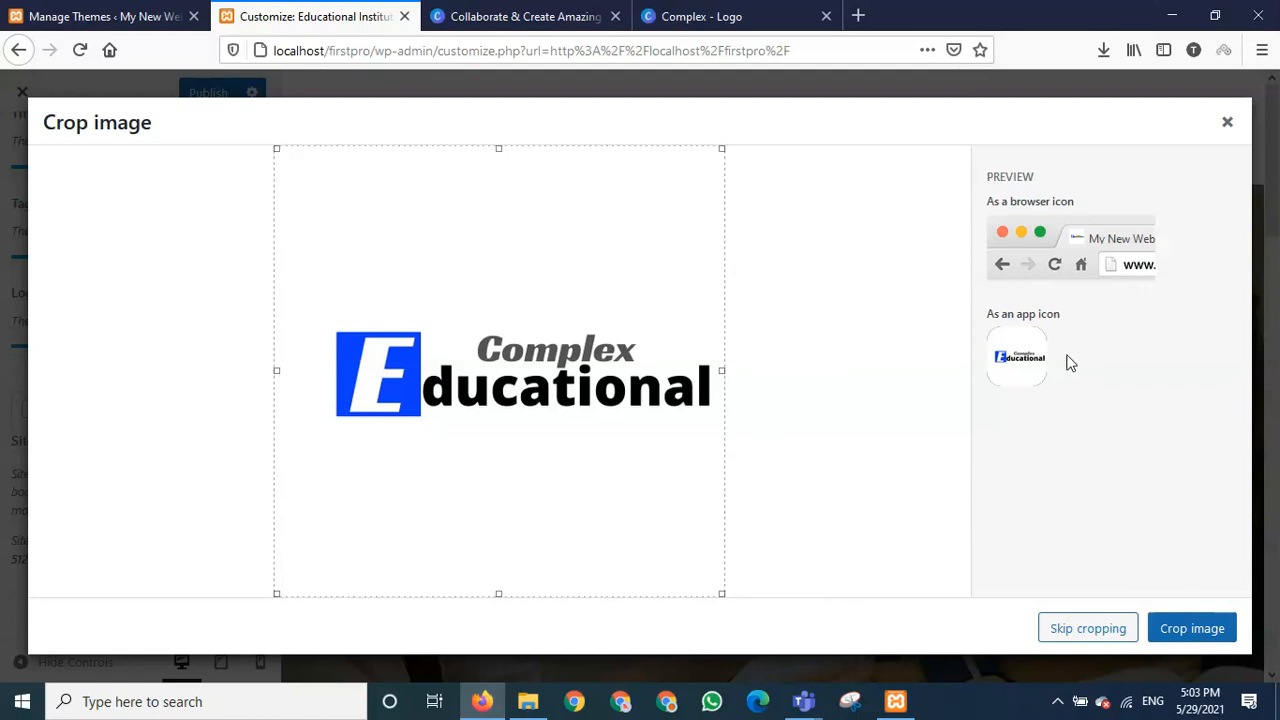
pyautogui.click(1200, 632)
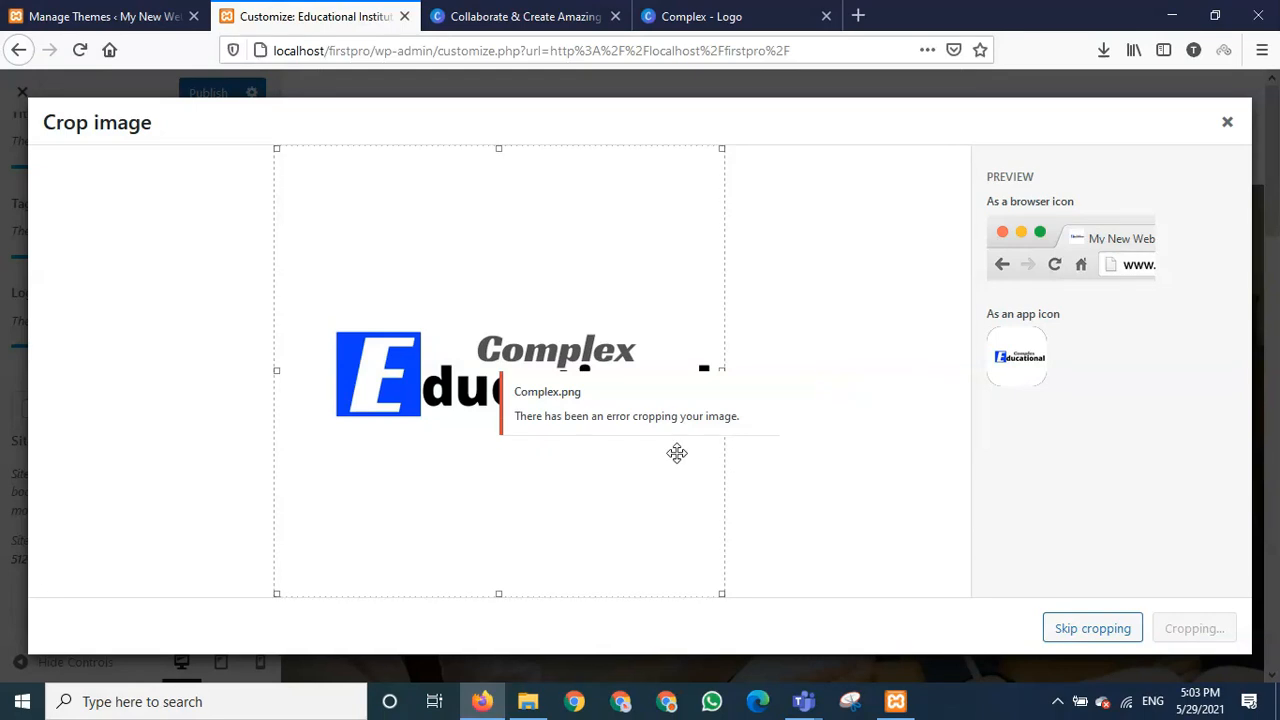
pyautogui.click(1068, 630)
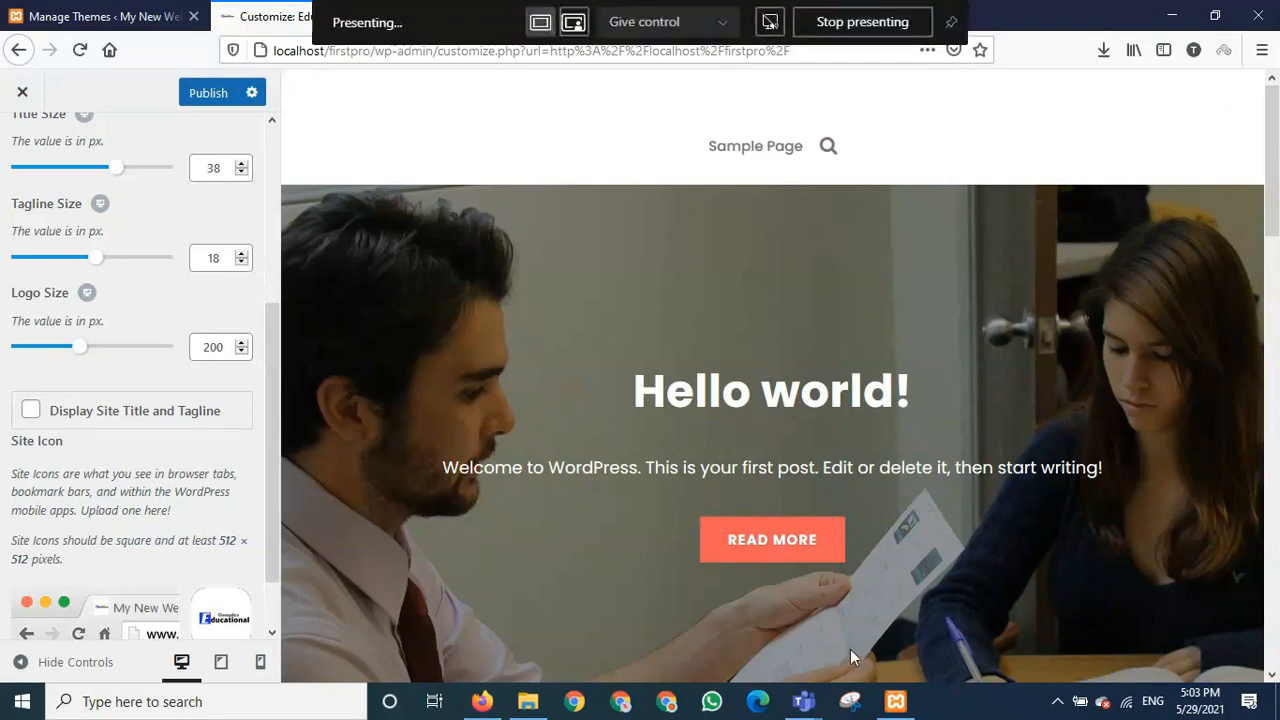
# - Launch Paint and open the Complex logo image from the Downloads folder
pyautogui.click(286, 697)
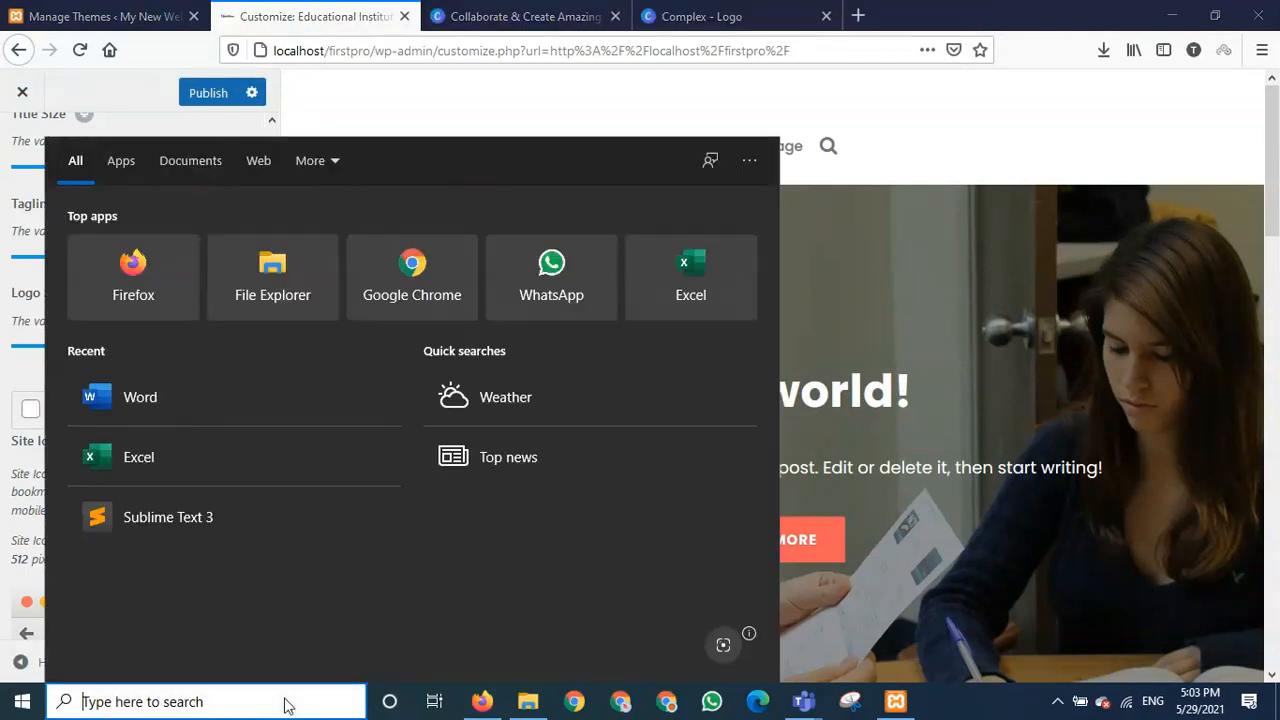
pyautogui.write('paint')
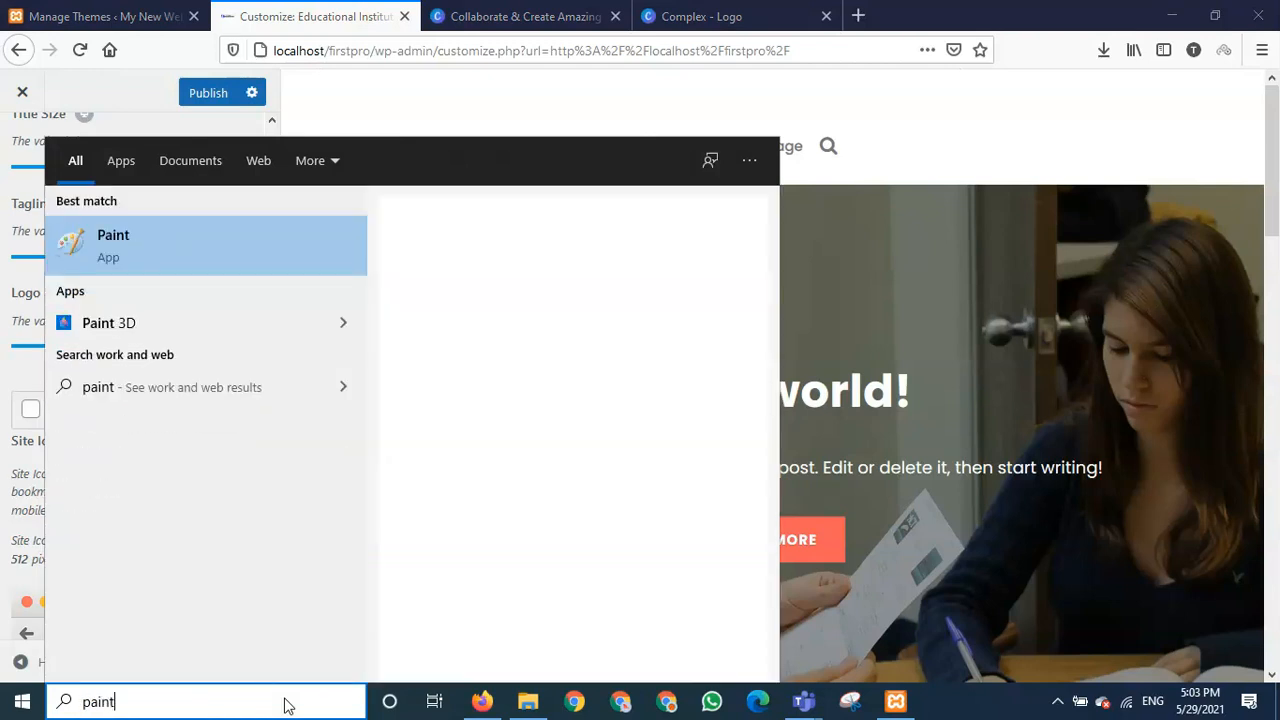
pyautogui.press('Return')
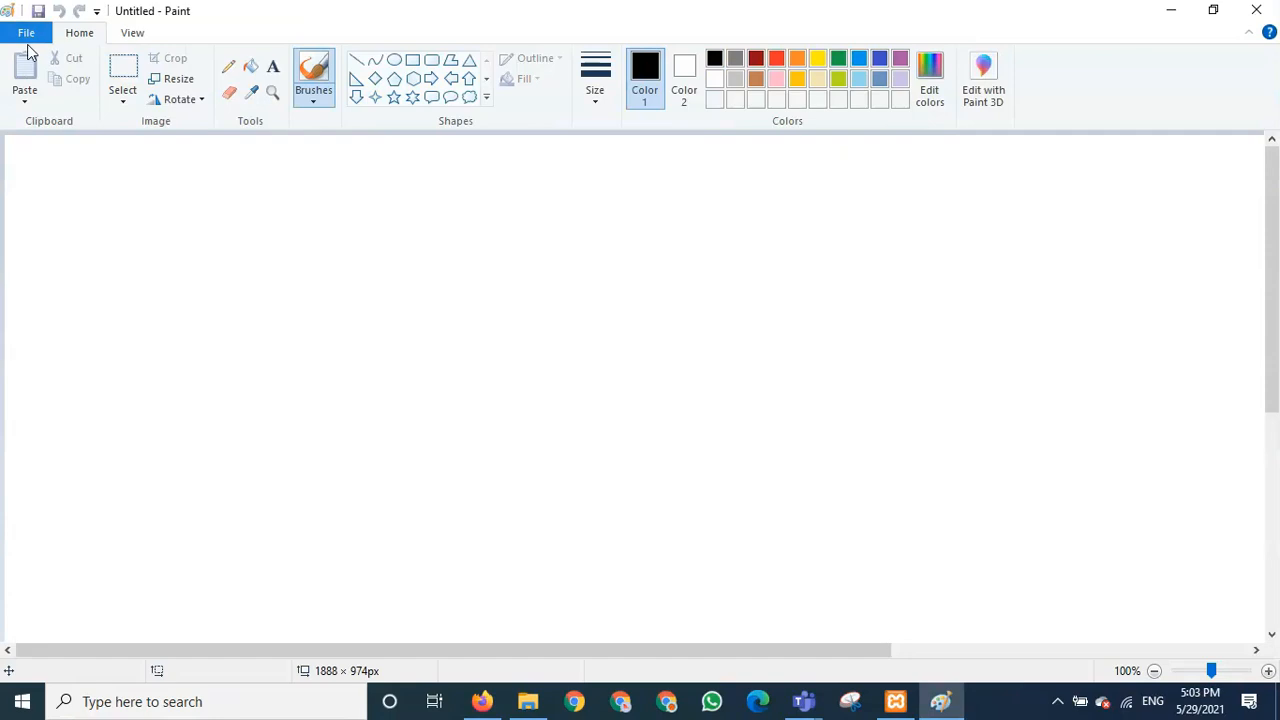
pyautogui.click(25, 33)
pyautogui.click(54, 112)
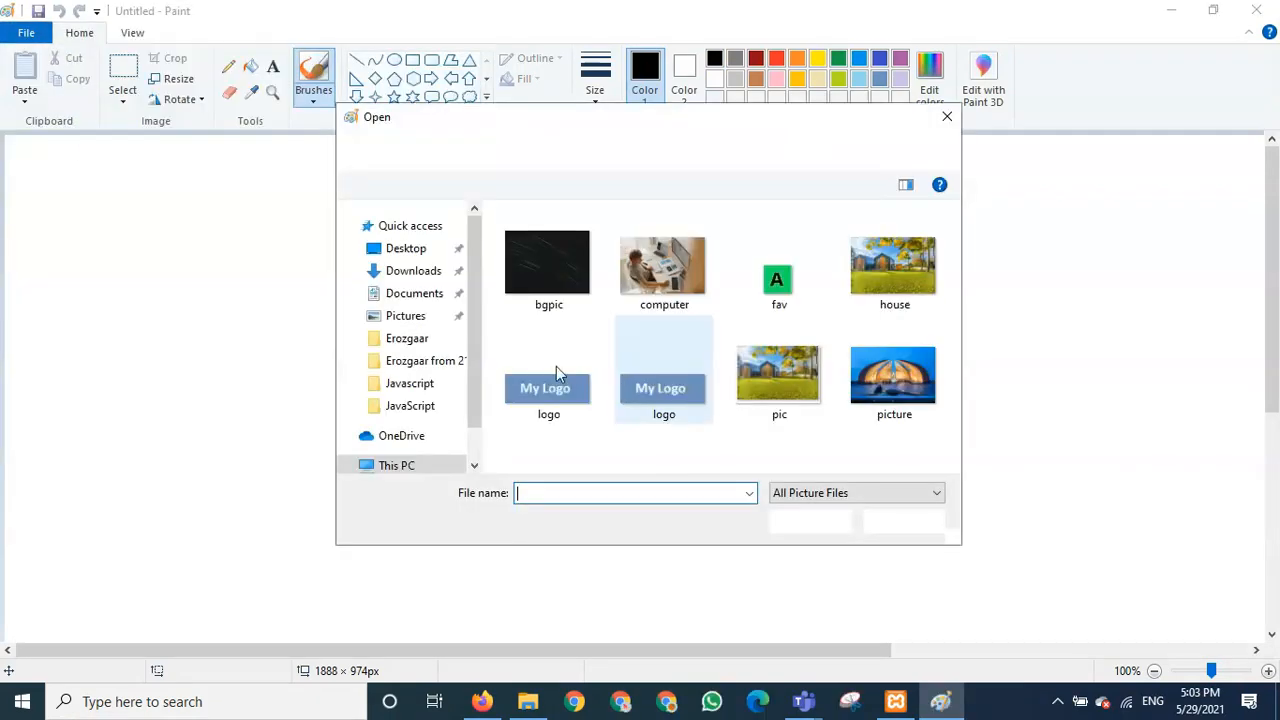
pyautogui.click(427, 309)
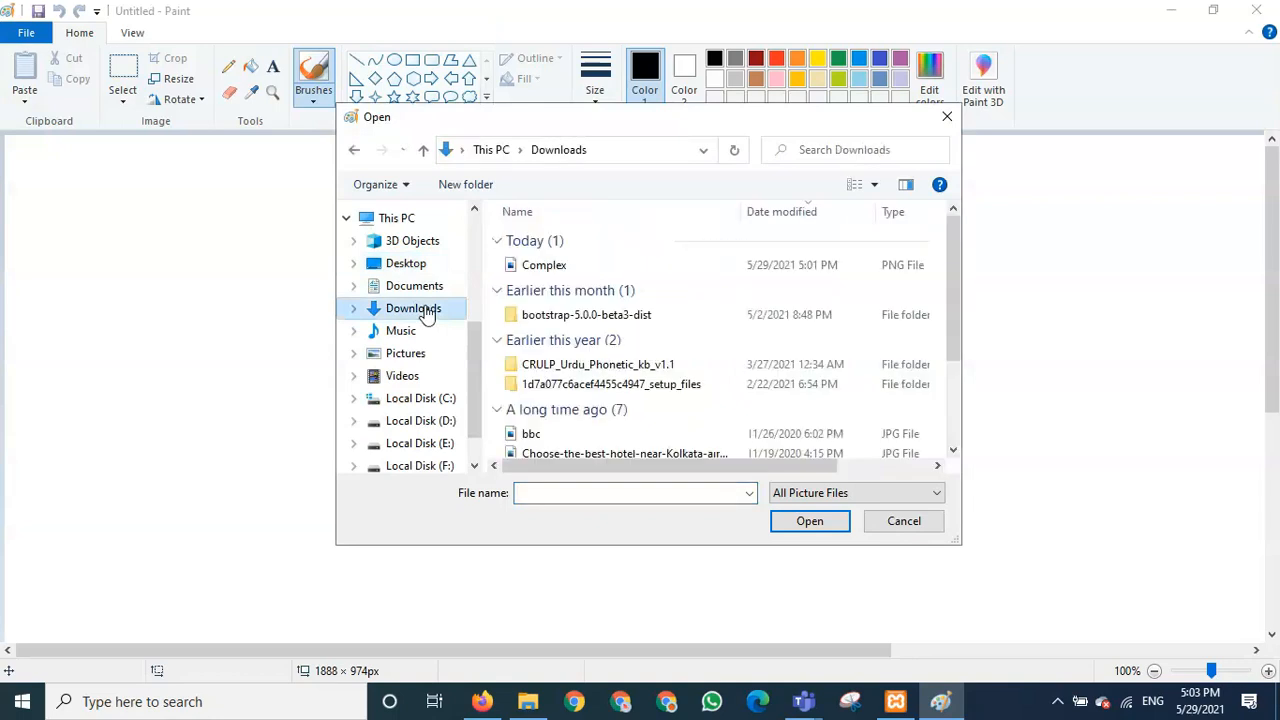
pyautogui.doubleClick(564, 270)
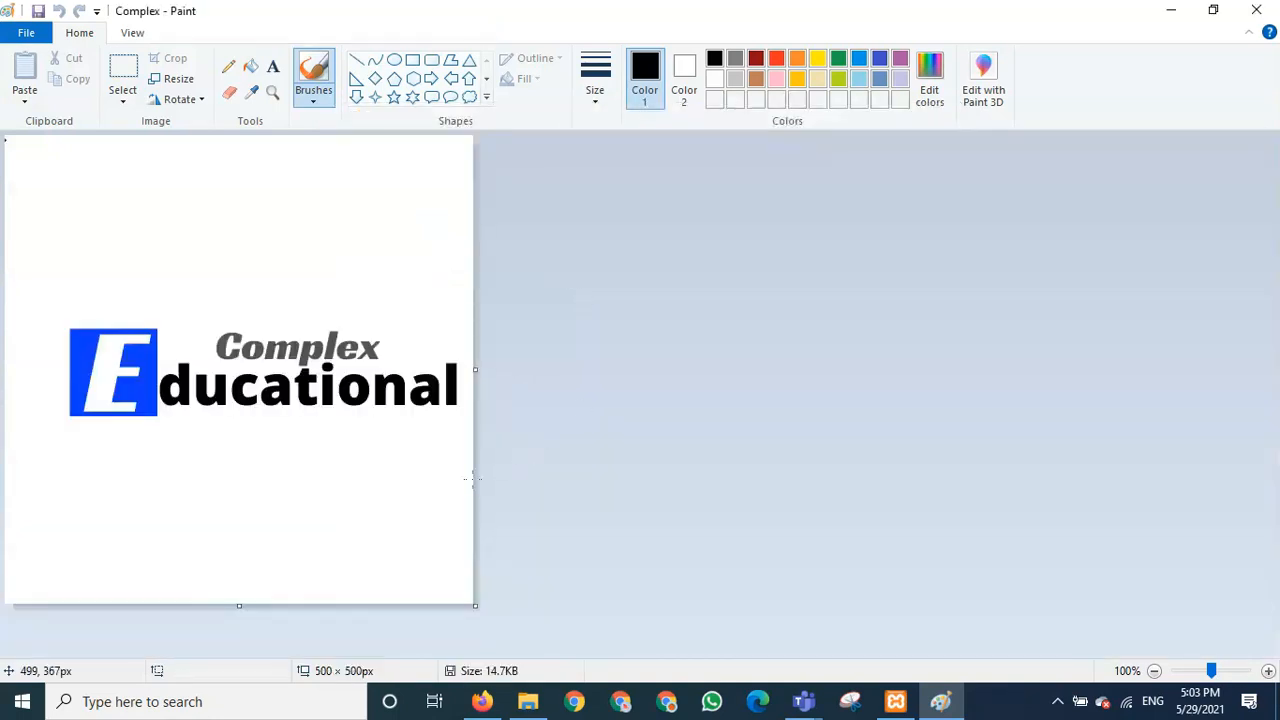
# - Box the logo artwork with a rectangular selection and copy it
pyautogui.click(123, 68)
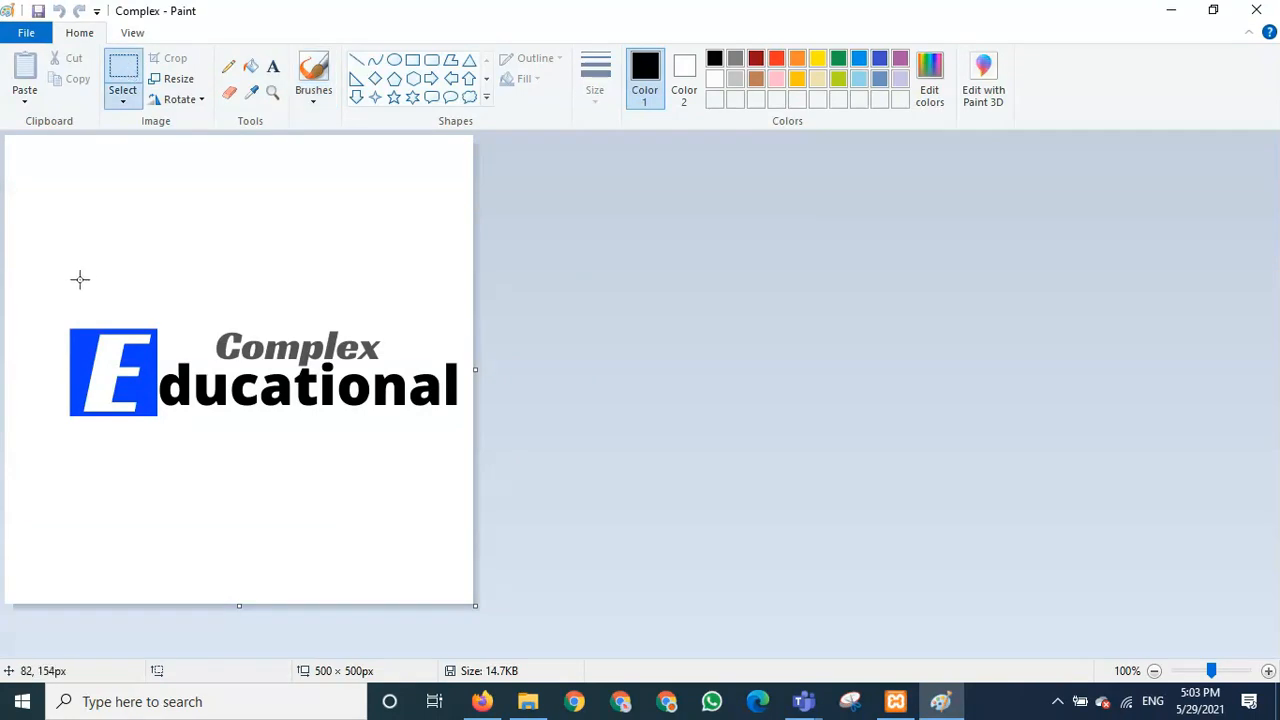
pyautogui.moveTo(54, 310); pyautogui.dragTo(466, 432)
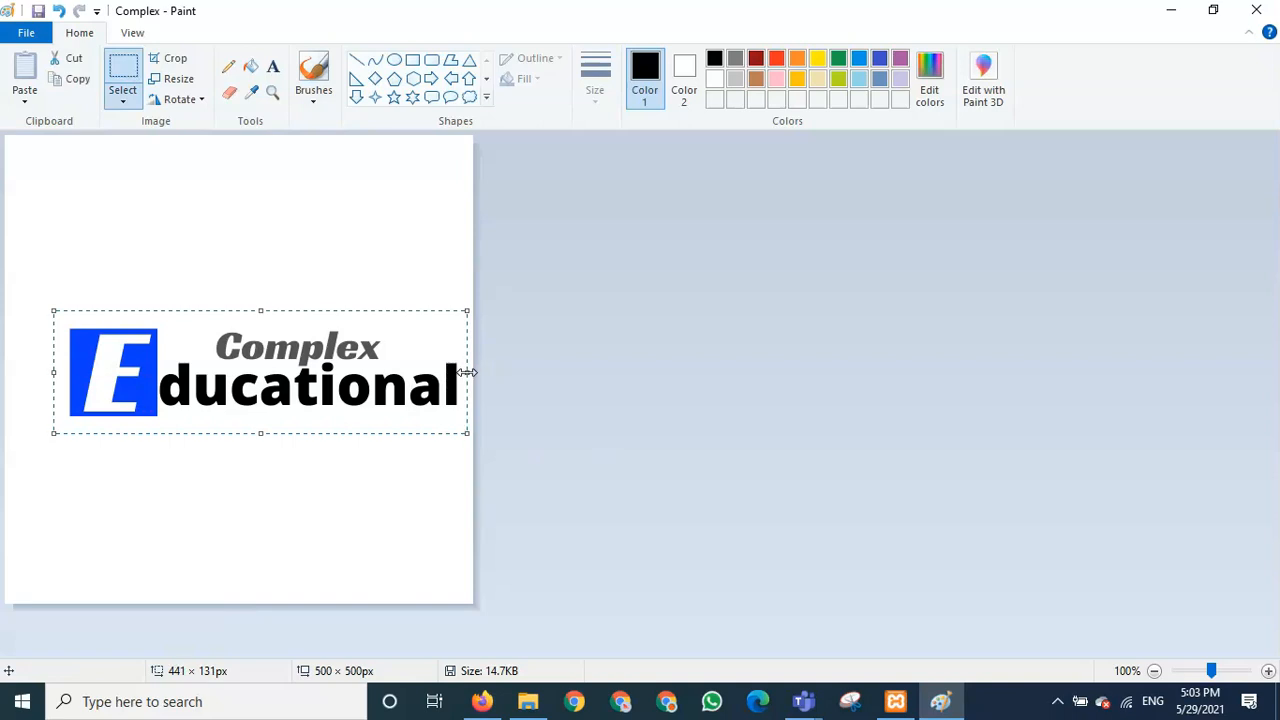
pyautogui.moveTo(467, 372); pyautogui.dragTo(471, 373)
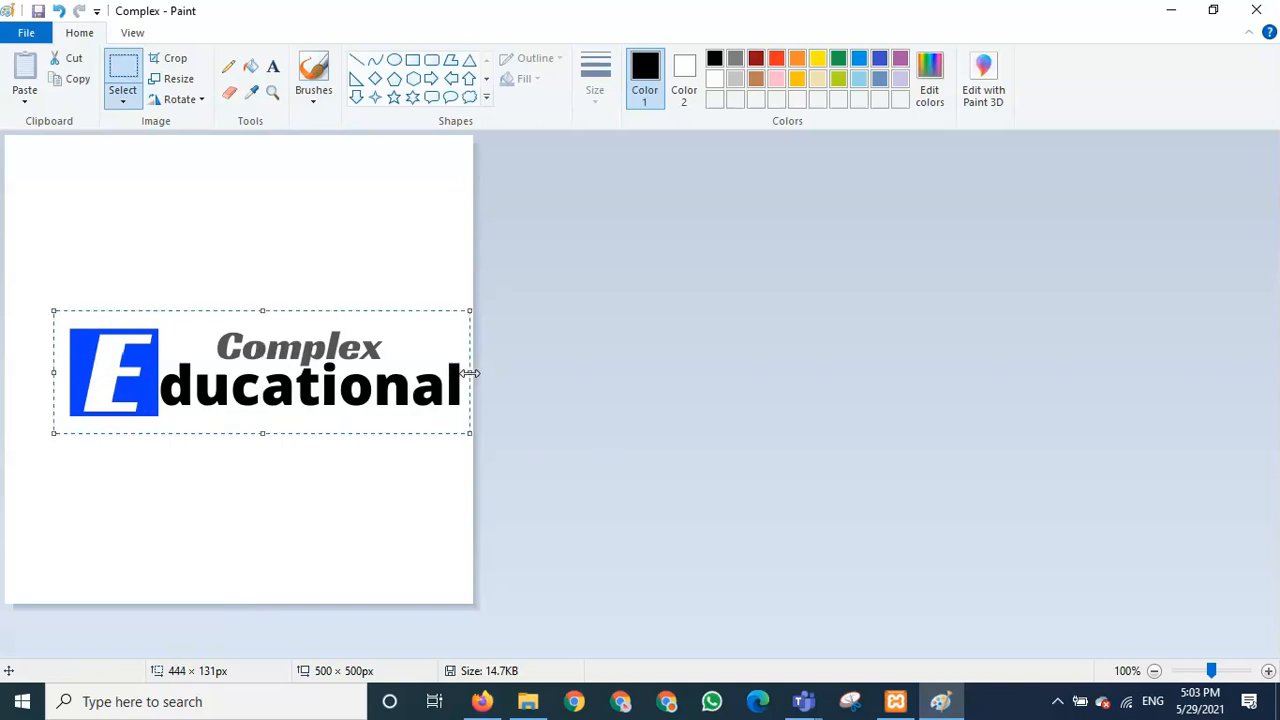
pyautogui.click(560, 434)
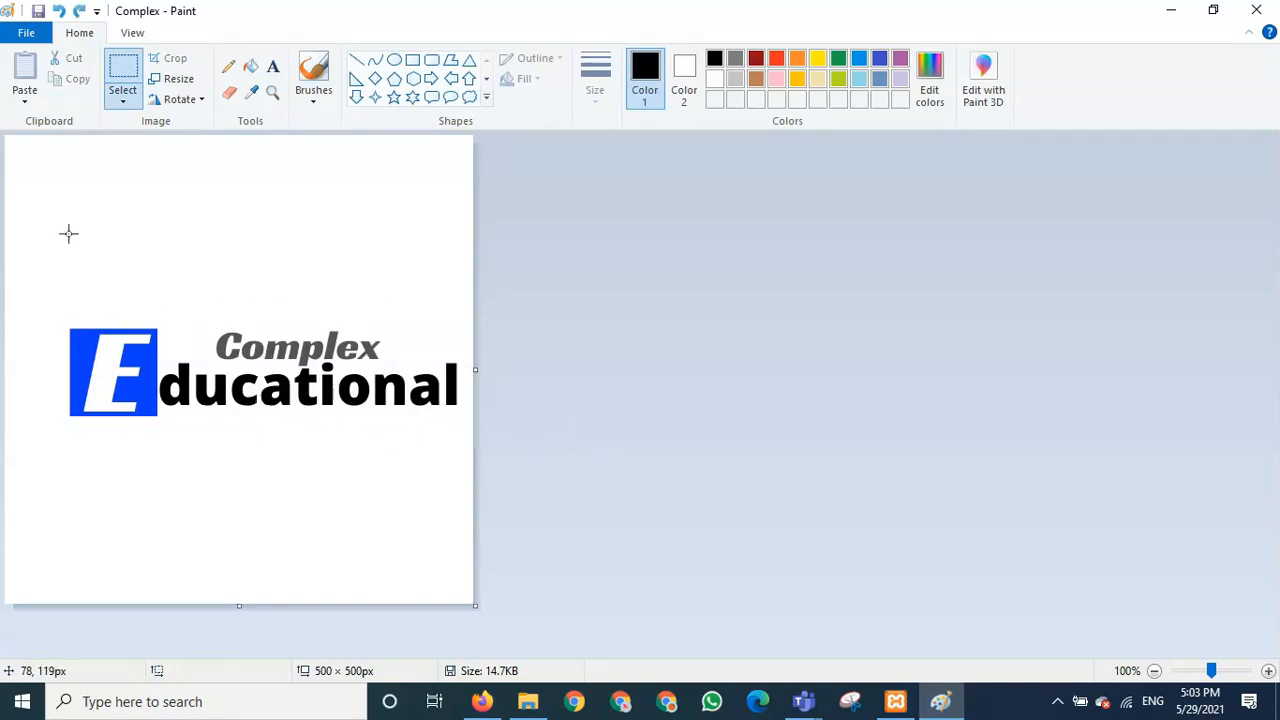
pyautogui.click(122, 76)
pyautogui.moveTo(67, 320); pyautogui.dragTo(464, 424)
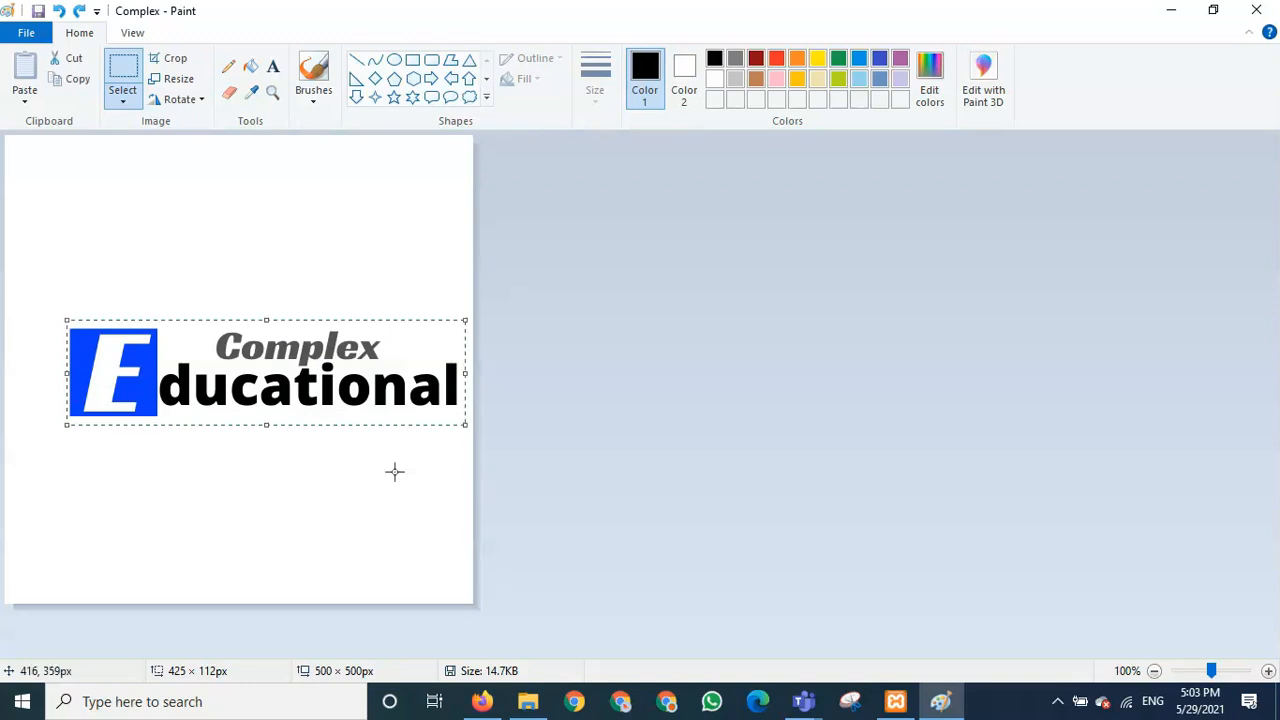
pyautogui.hotkey('ctrl', 'c')
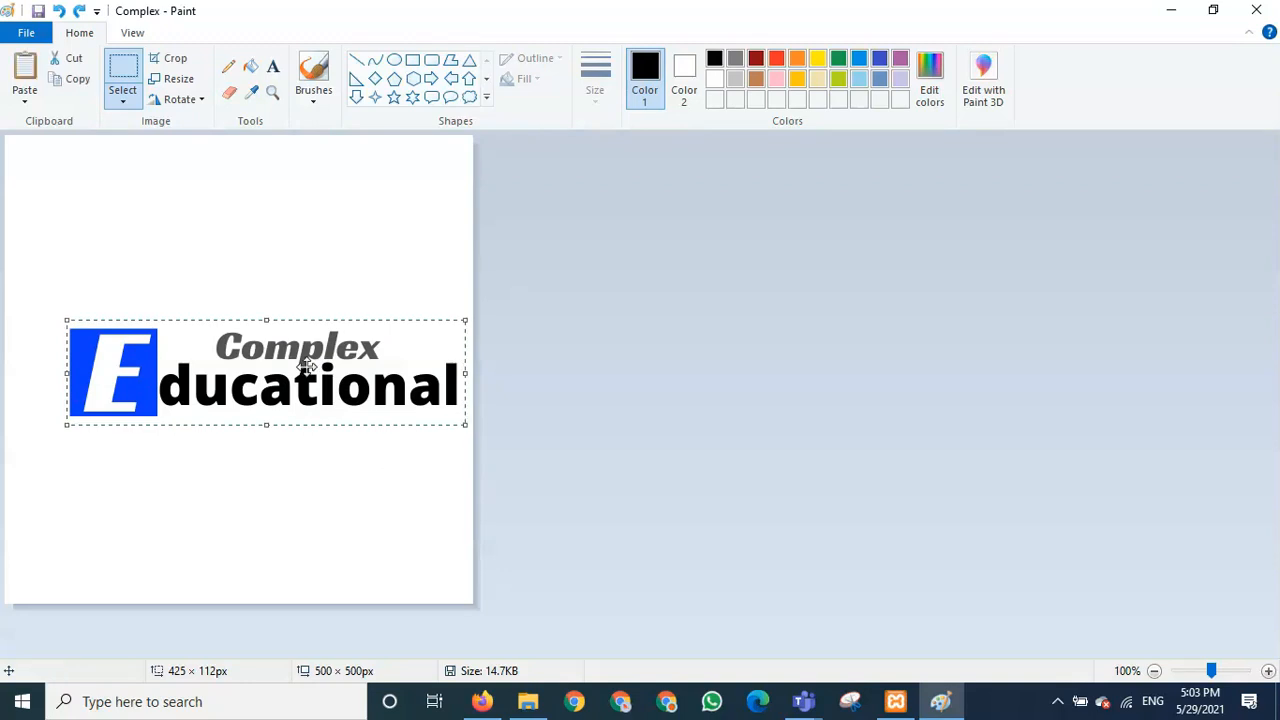
# - Move the logo to the top-left corner, trim the canvas to 424 × 105 px, and minimize Paint
pyautogui.moveTo(289, 367); pyautogui.dragTo(228, 179)
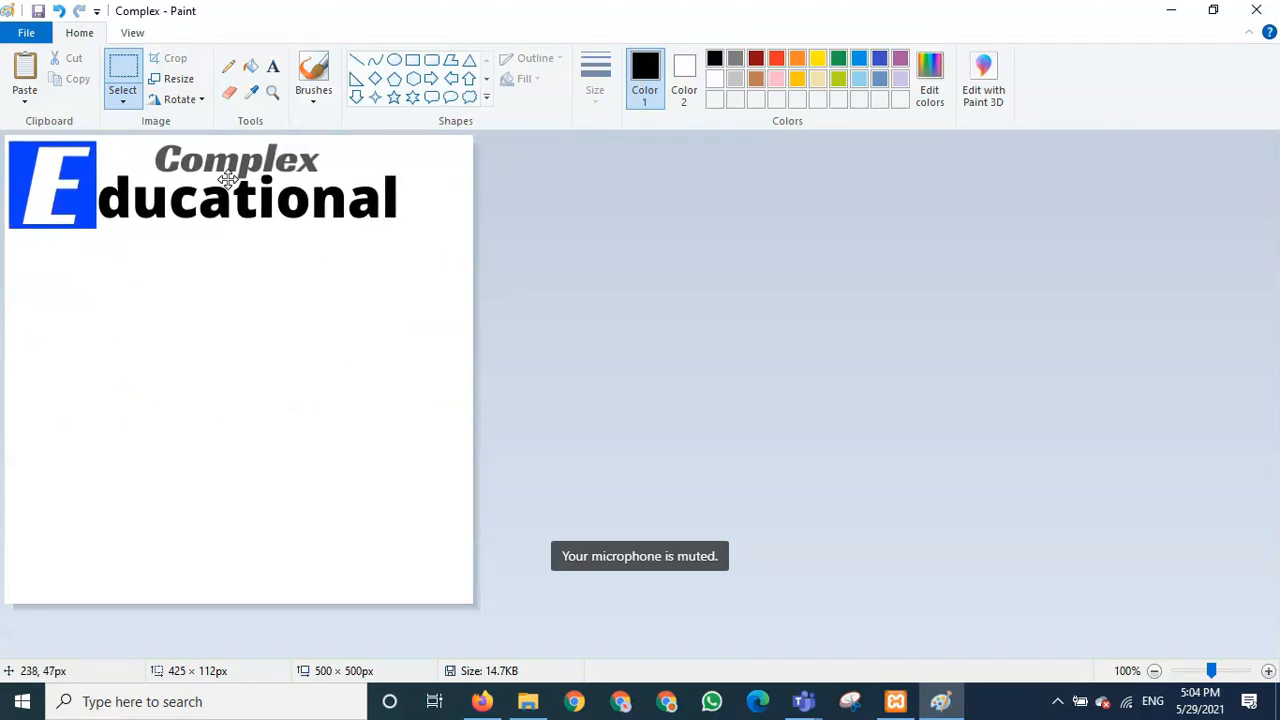
pyautogui.click(399, 520)
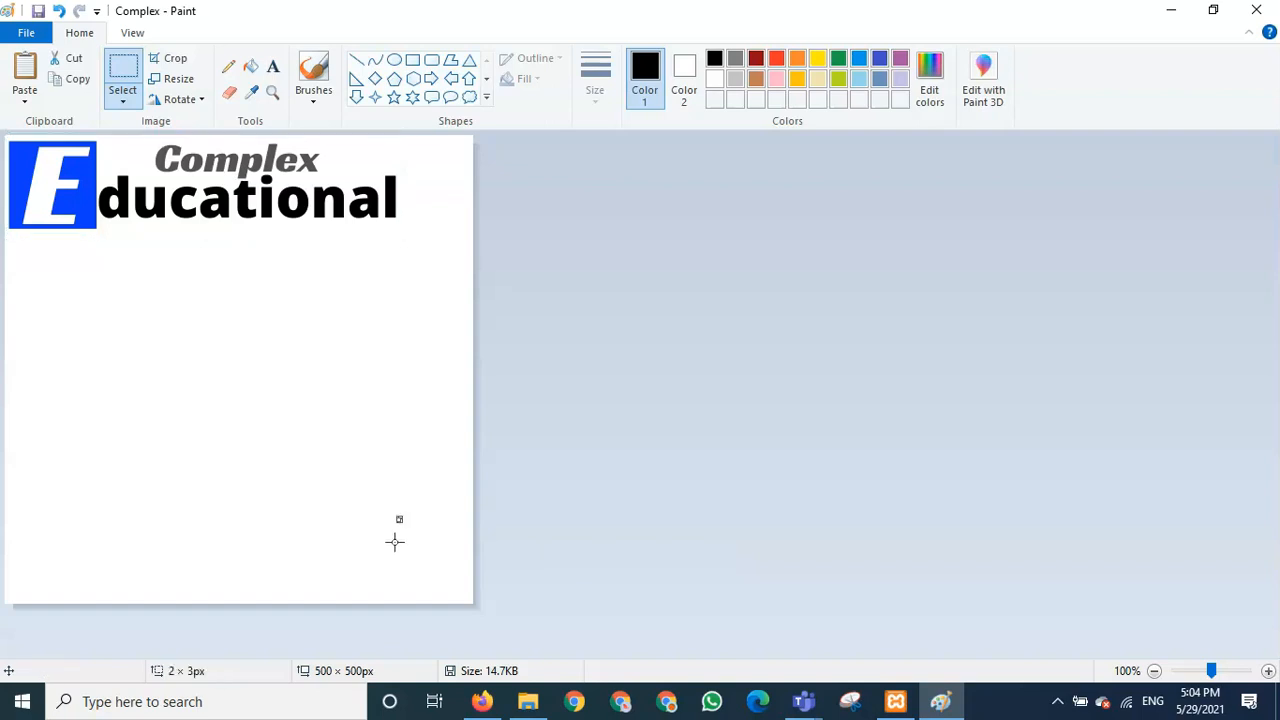
pyautogui.click(441, 572)
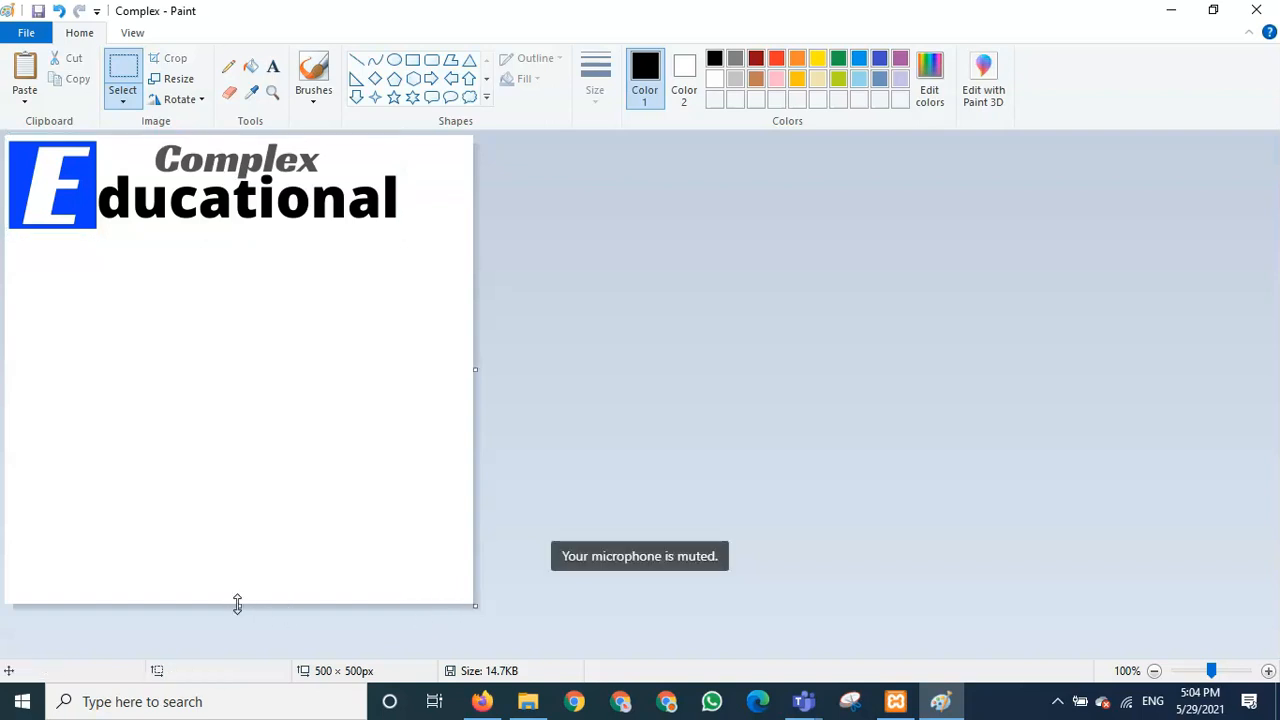
pyautogui.moveTo(237, 603); pyautogui.dragTo(256, 234)
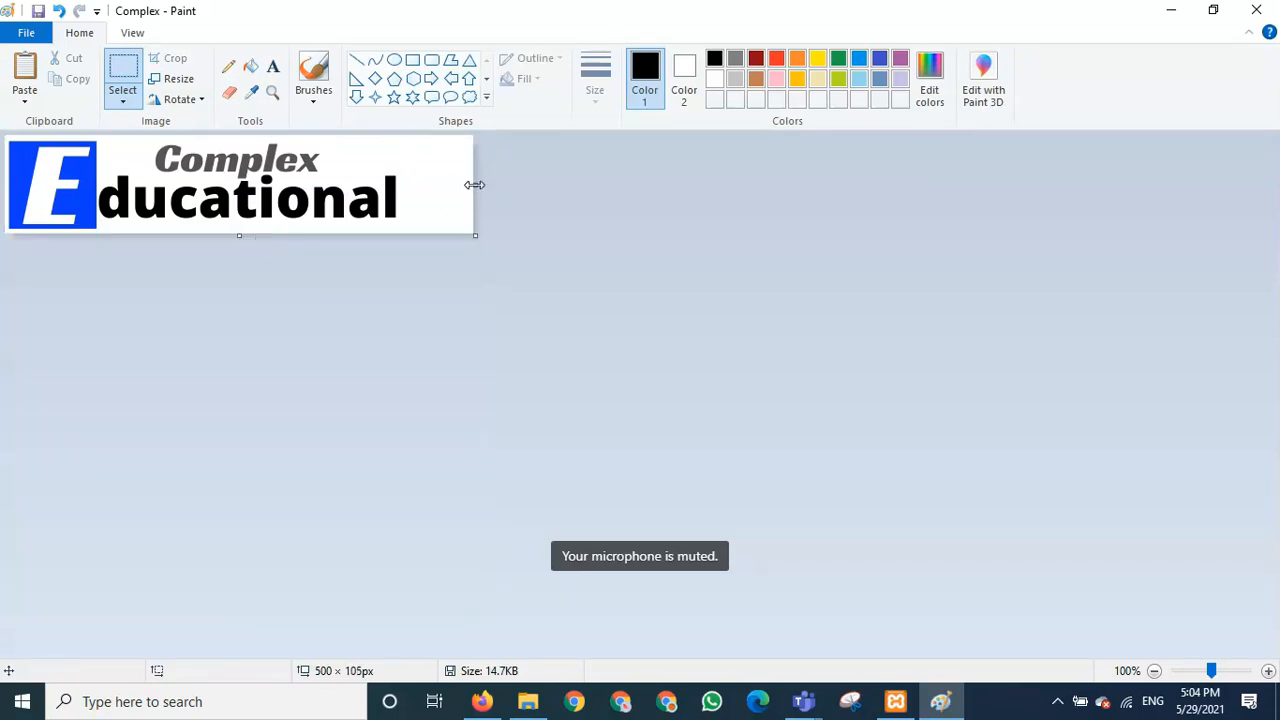
pyautogui.moveTo(475, 185); pyautogui.dragTo(405, 187)
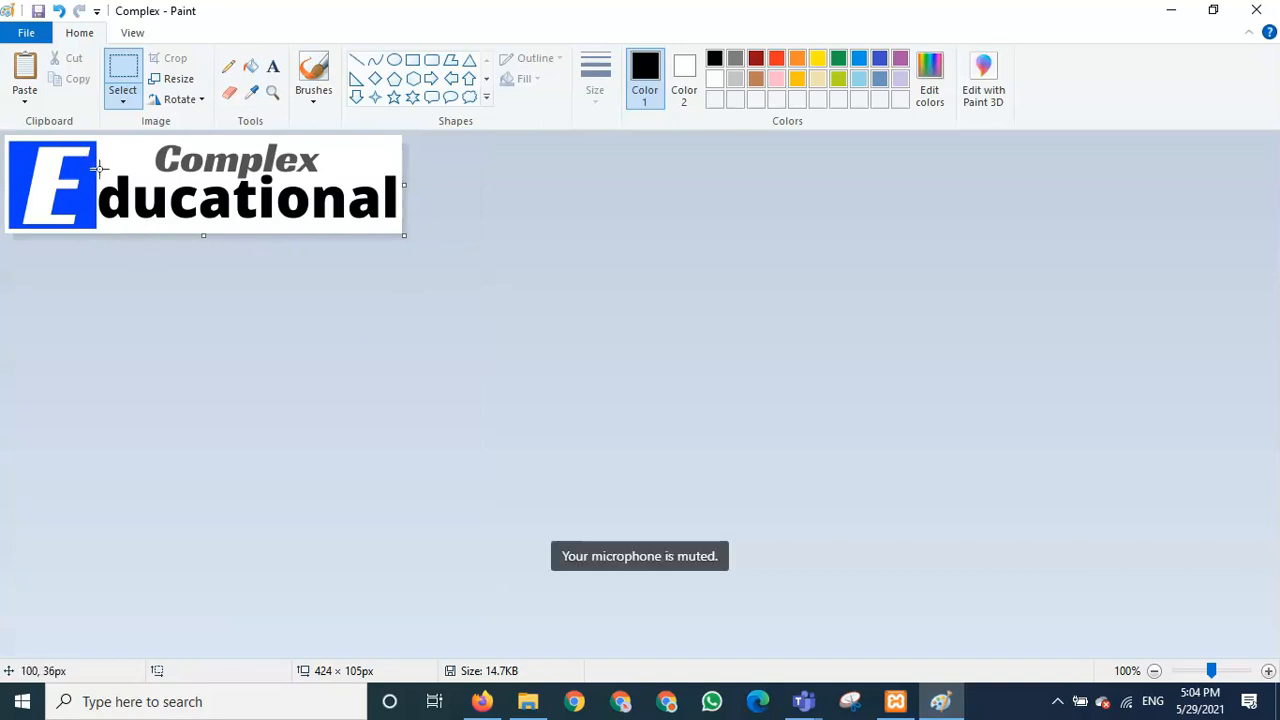
pyautogui.click(1166, 12)
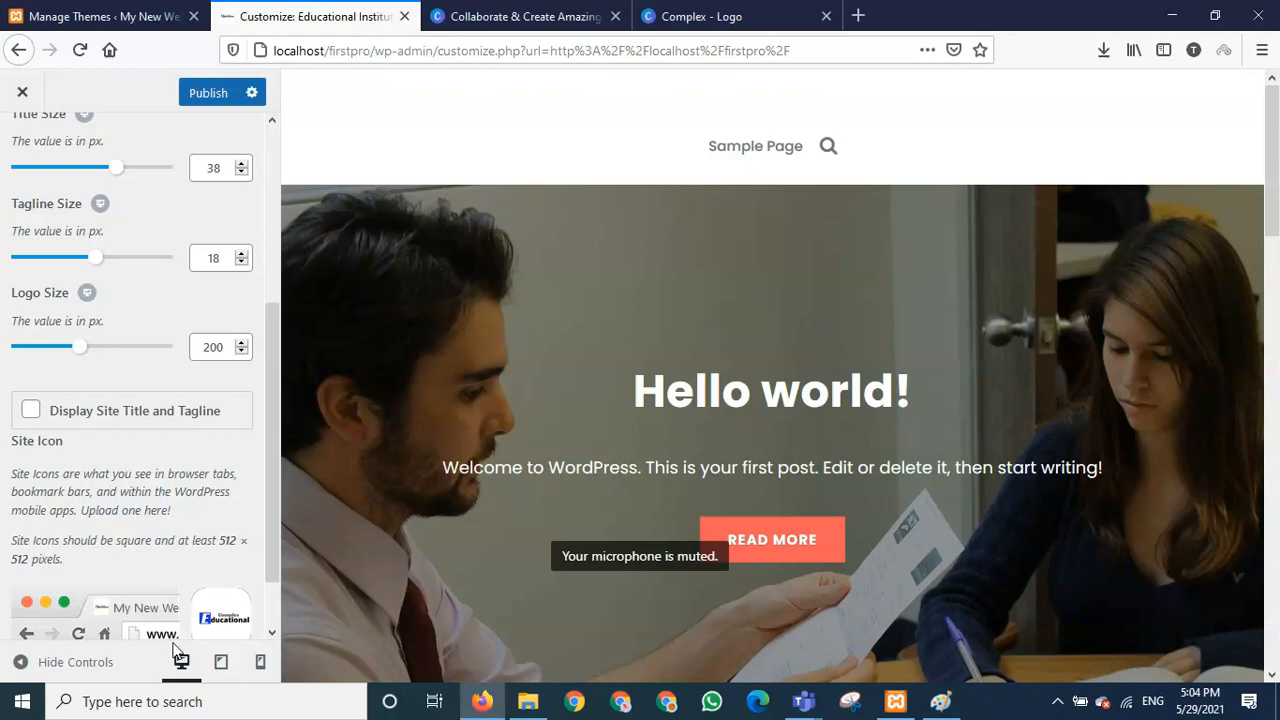
# - Replace the site icon with the newly uploaded, trimmed Complex image, skipping cropping
pyautogui.scroll(-1, 94, 595)
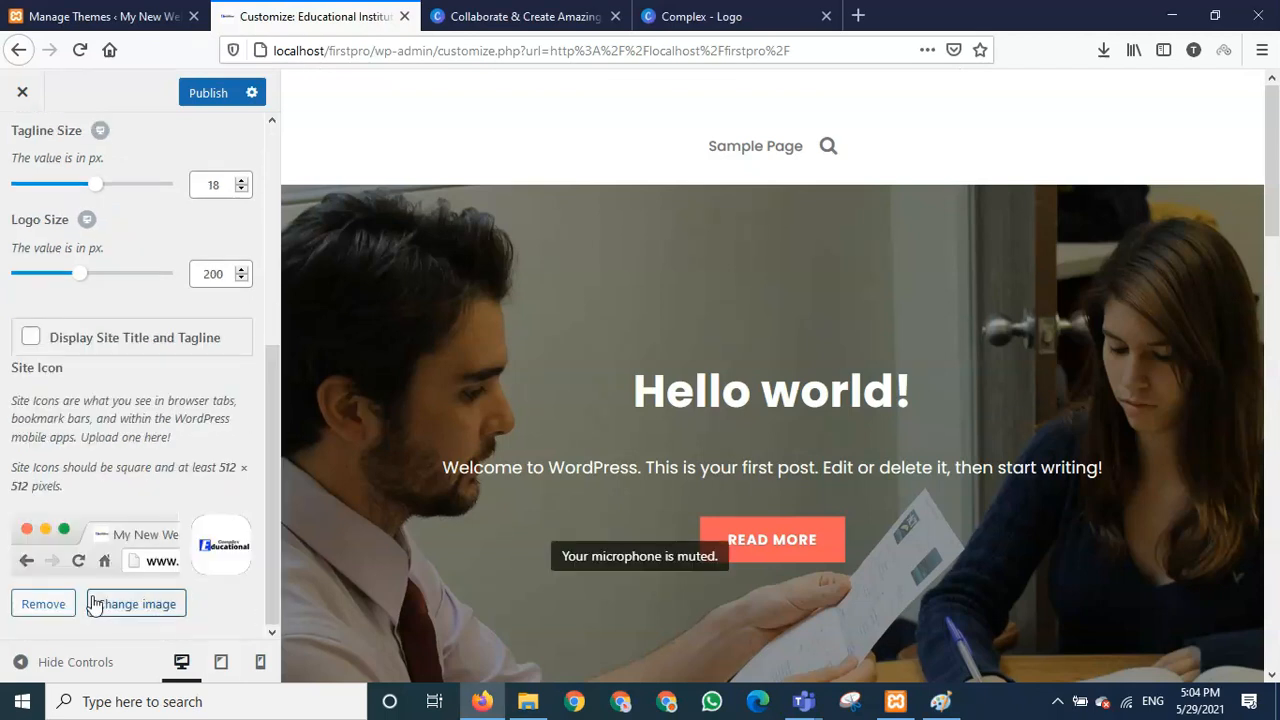
pyautogui.click(30, 609)
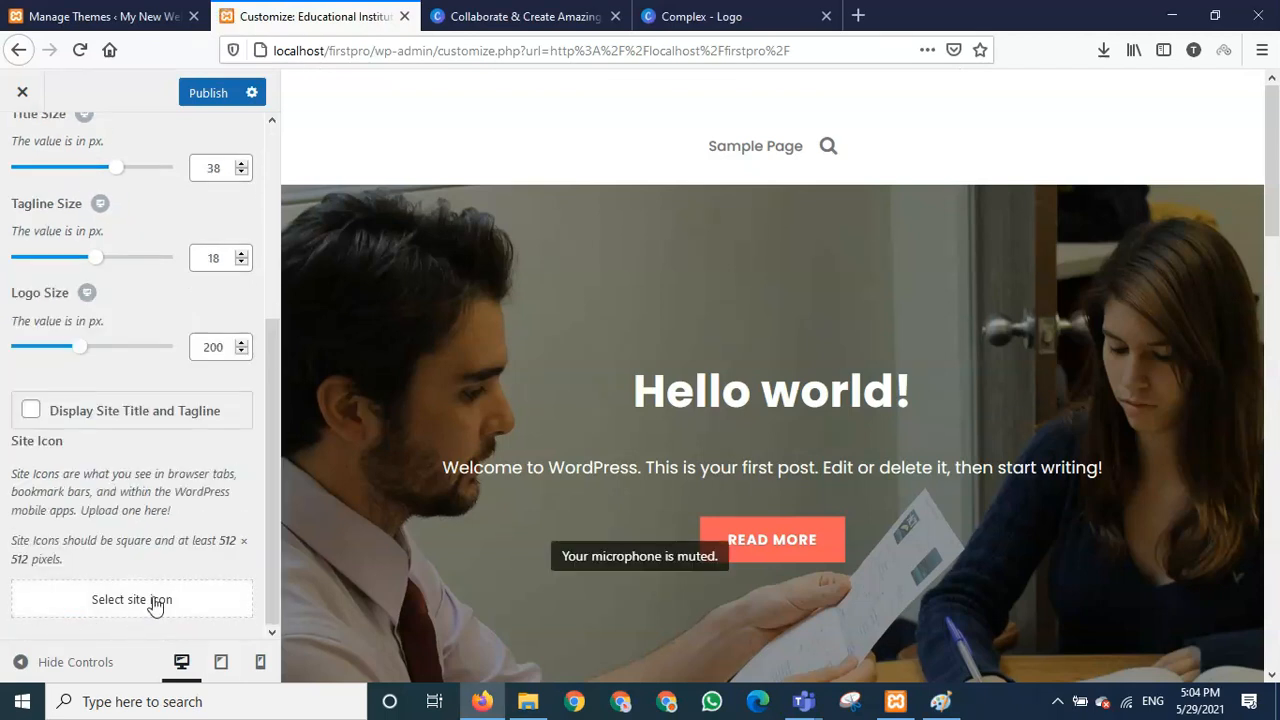
pyautogui.click(152, 603)
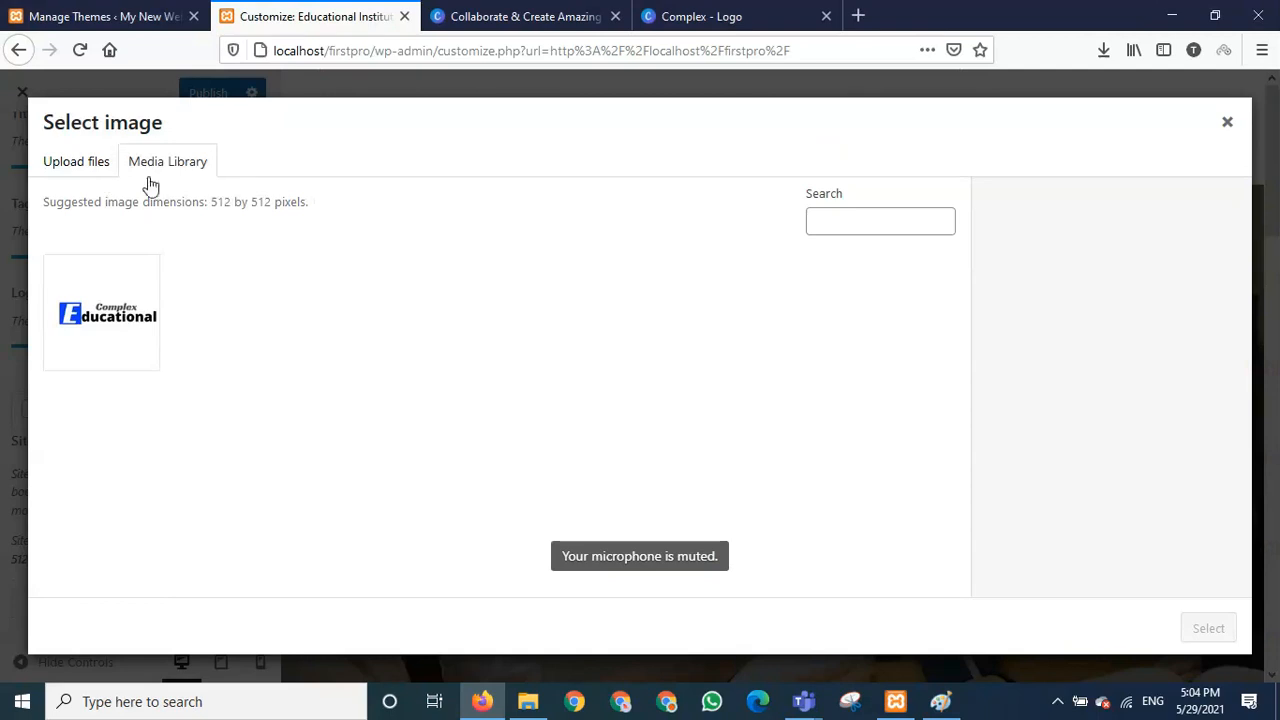
pyautogui.click(82, 163)
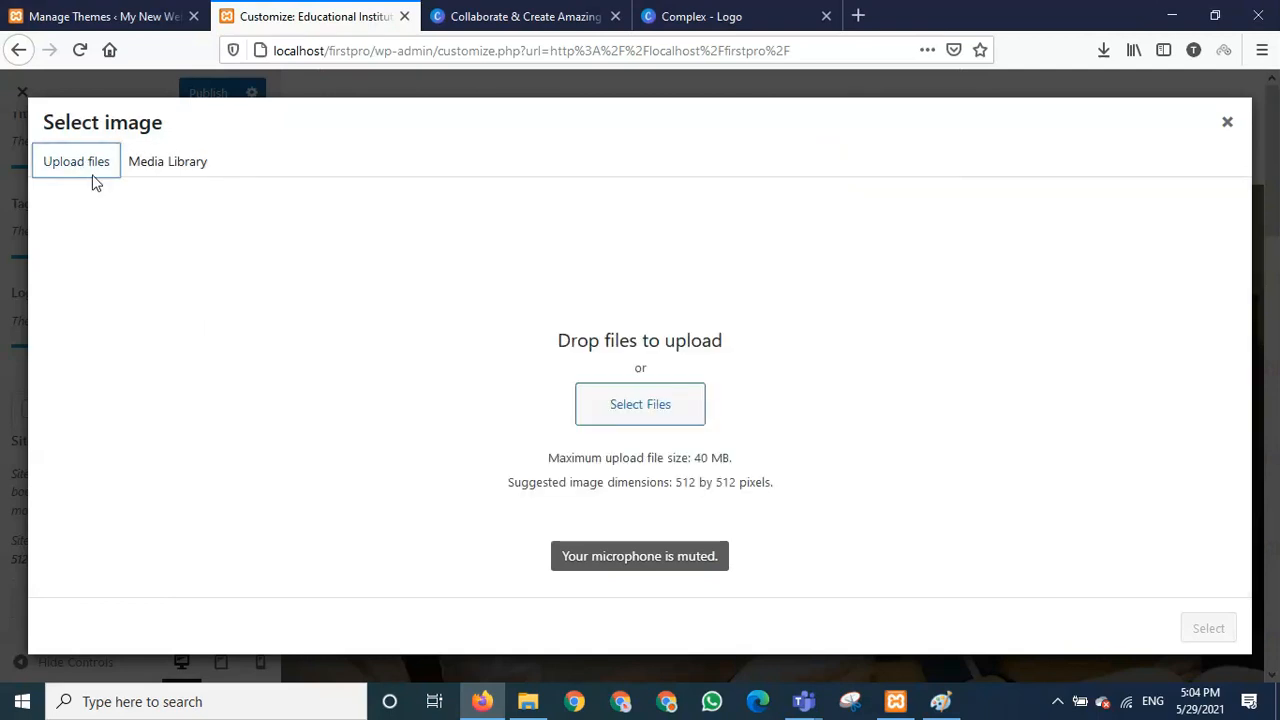
pyautogui.click(663, 408)
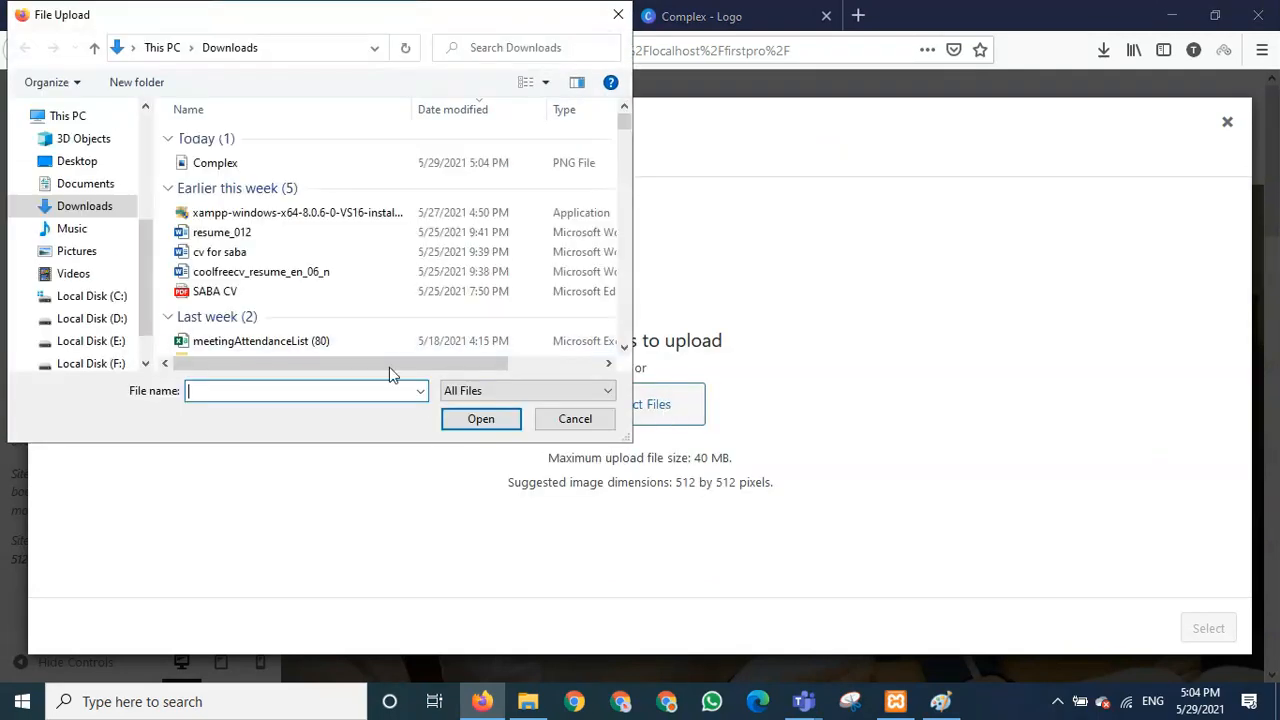
pyautogui.doubleClick(216, 164)
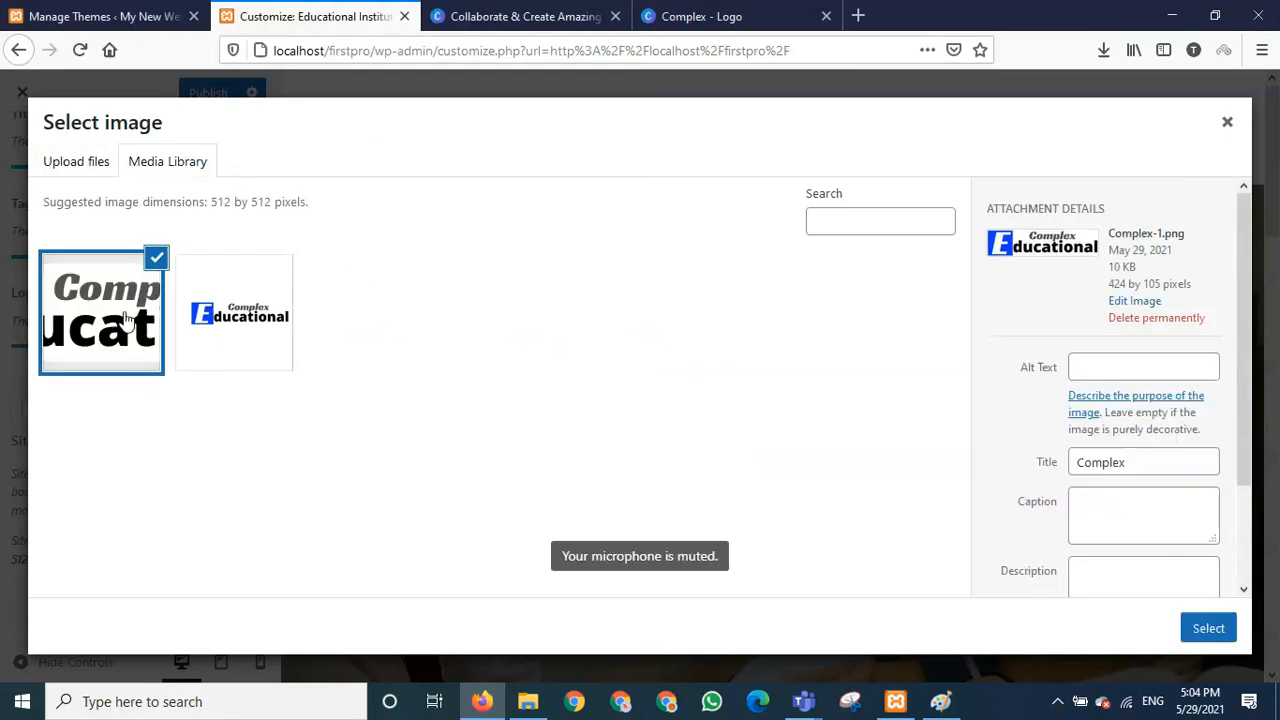
pyautogui.click(1198, 628)
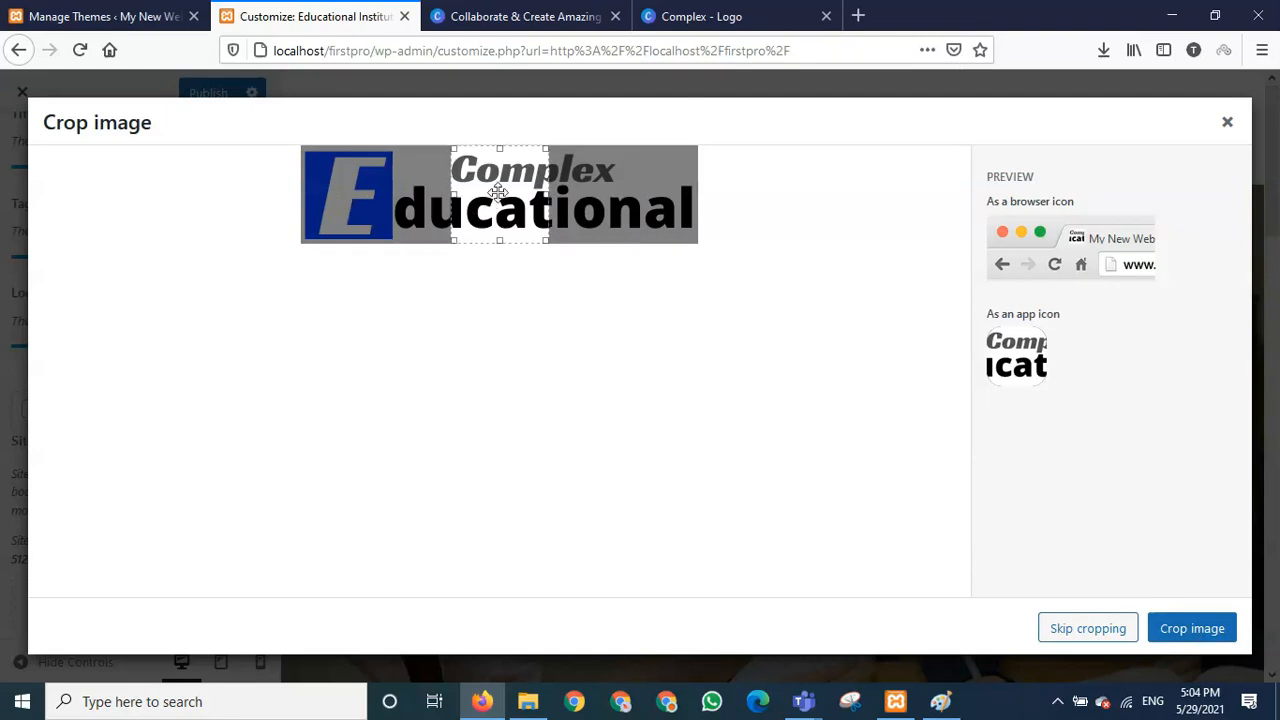
pyautogui.moveTo(495, 202); pyautogui.dragTo(349, 202)
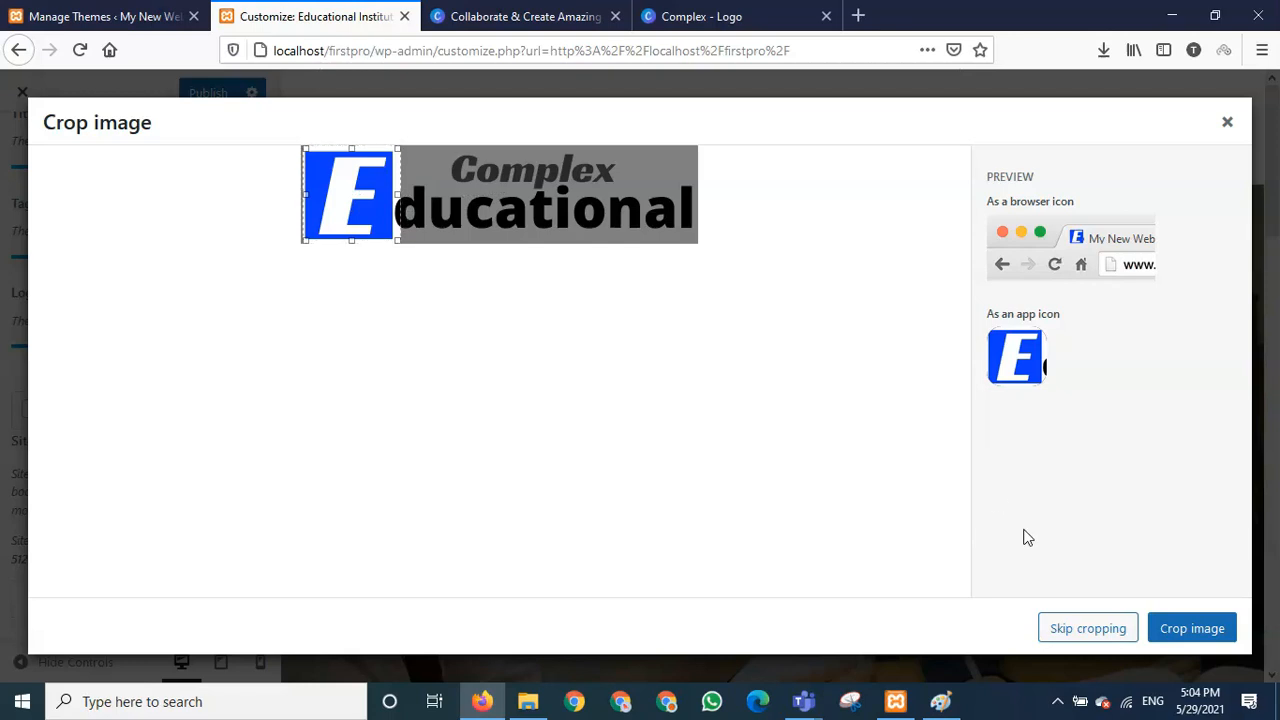
pyautogui.click(1092, 628)
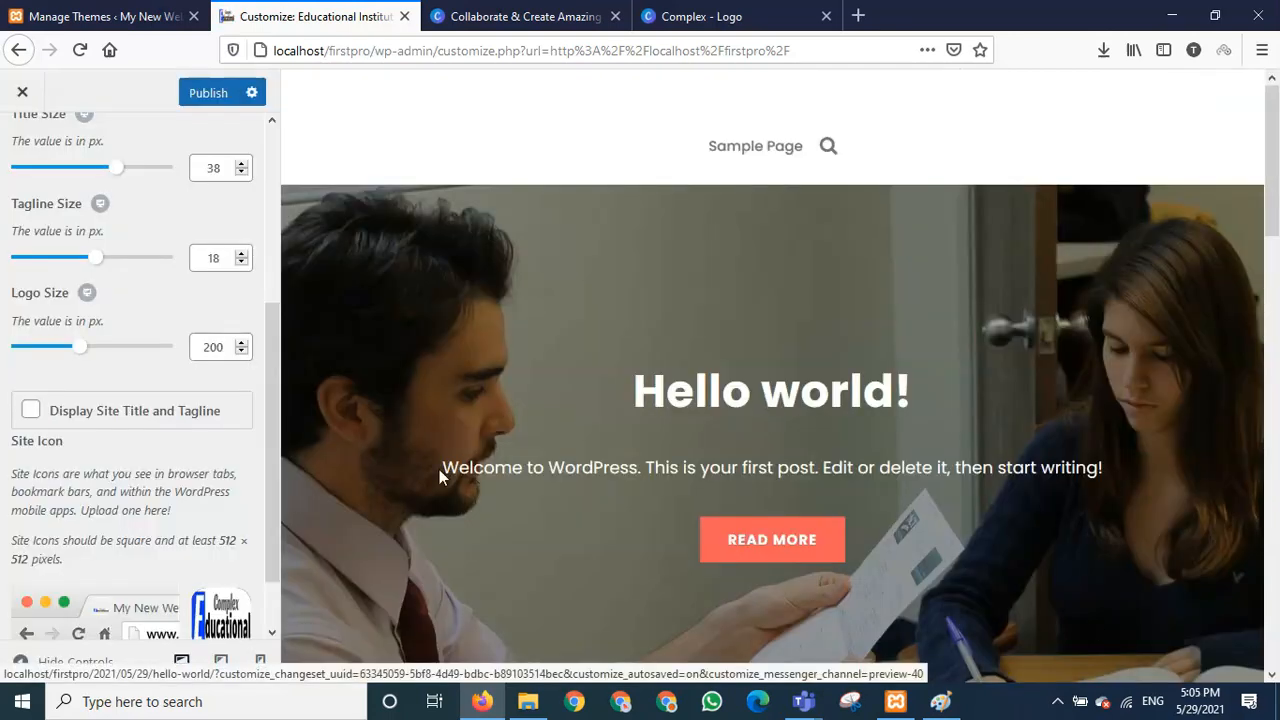
pyautogui.scroll(-1, 273, 553)
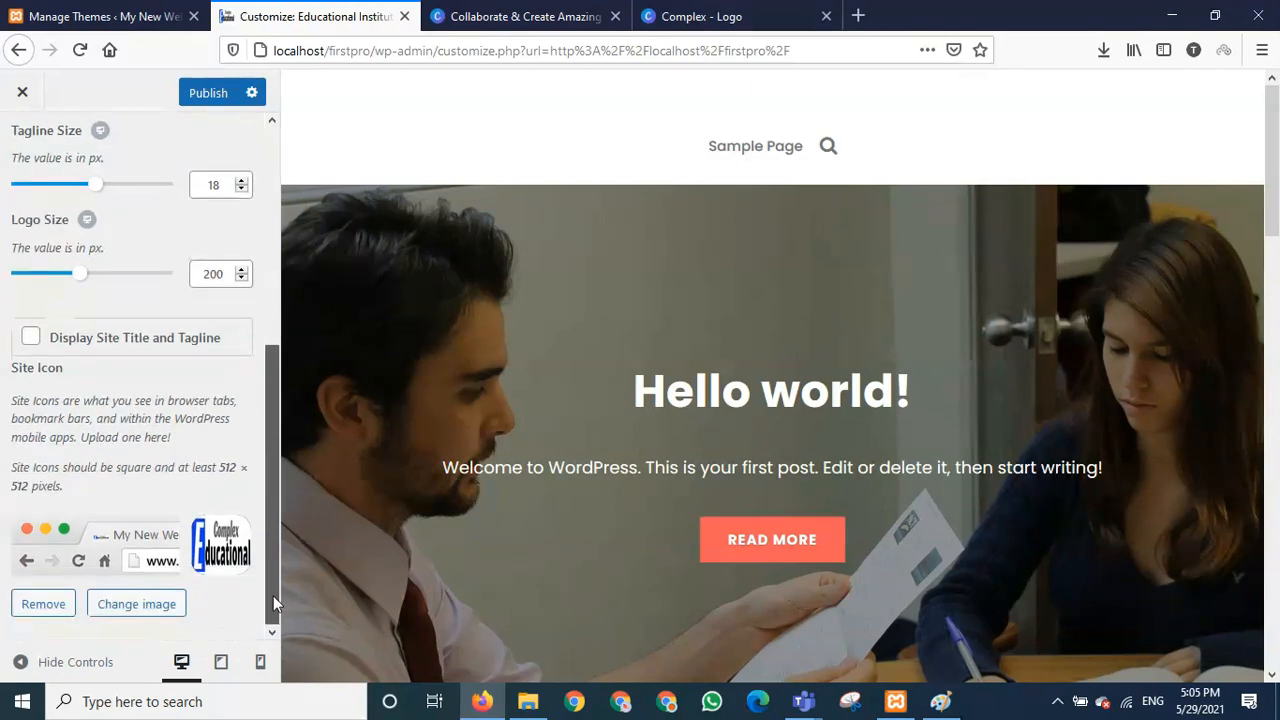
pyautogui.scroll(3, 276, 575)
pyautogui.moveTo(282, 416); pyautogui.dragTo(273, 271)
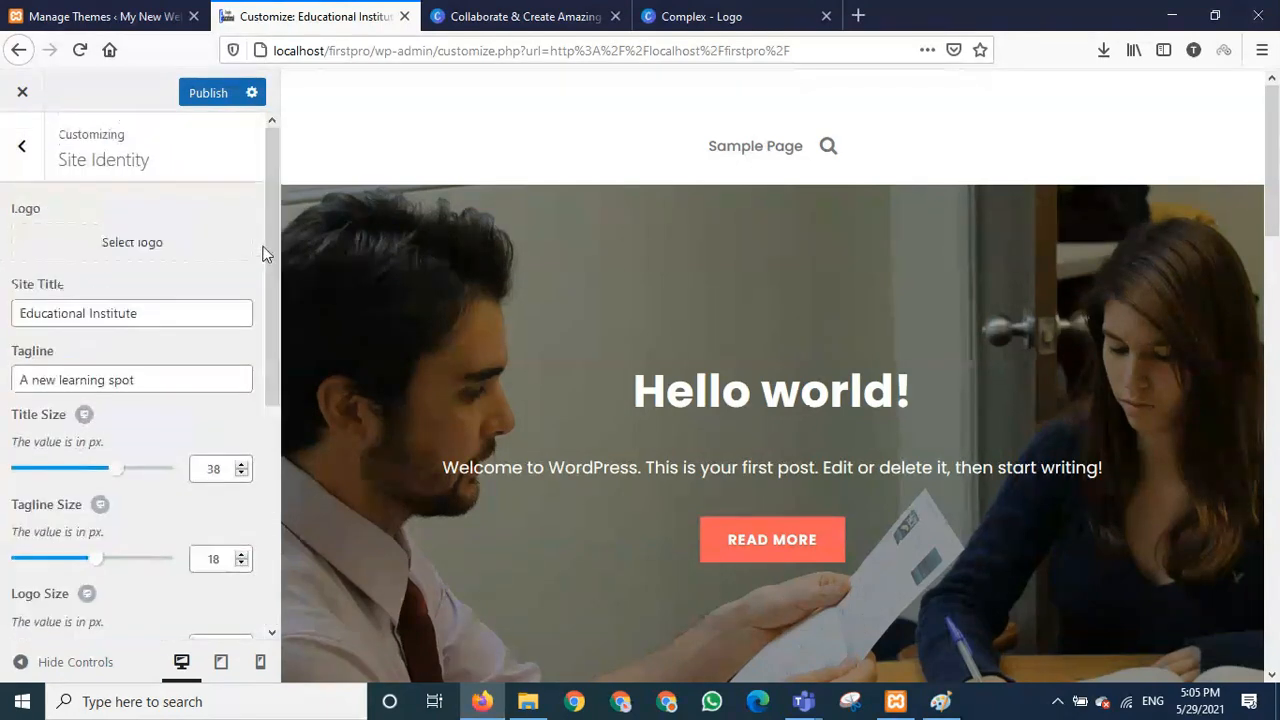
pyautogui.moveTo(275, 317); pyautogui.dragTo(277, 548)
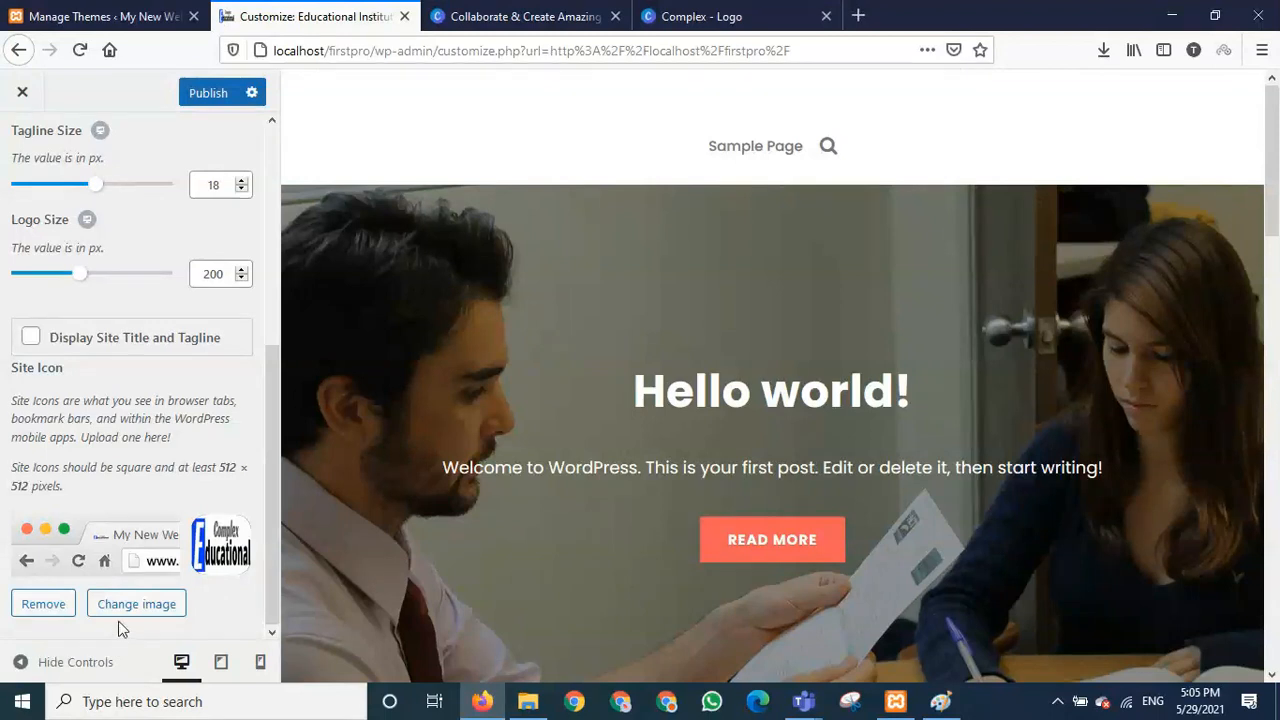
# - Remove the current site icon and browse to the Desktop HTML Practice For Noon images folder
pyautogui.click(44, 612)
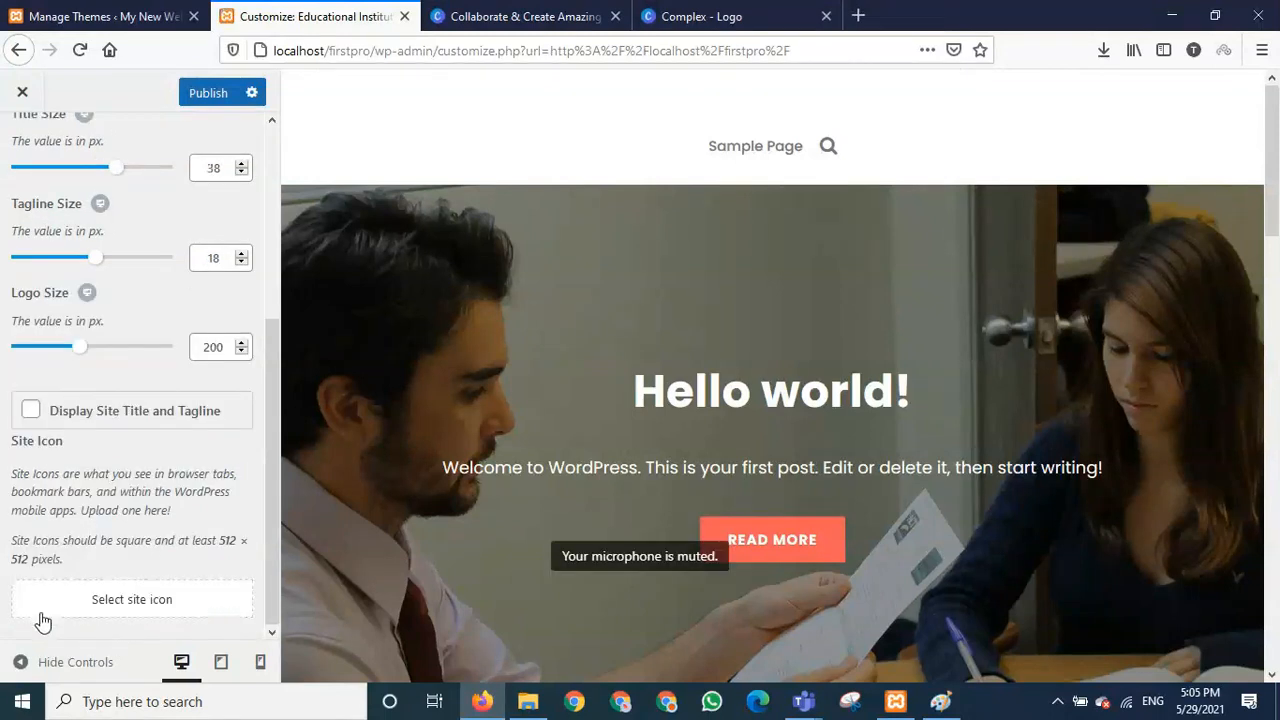
pyautogui.click(117, 604)
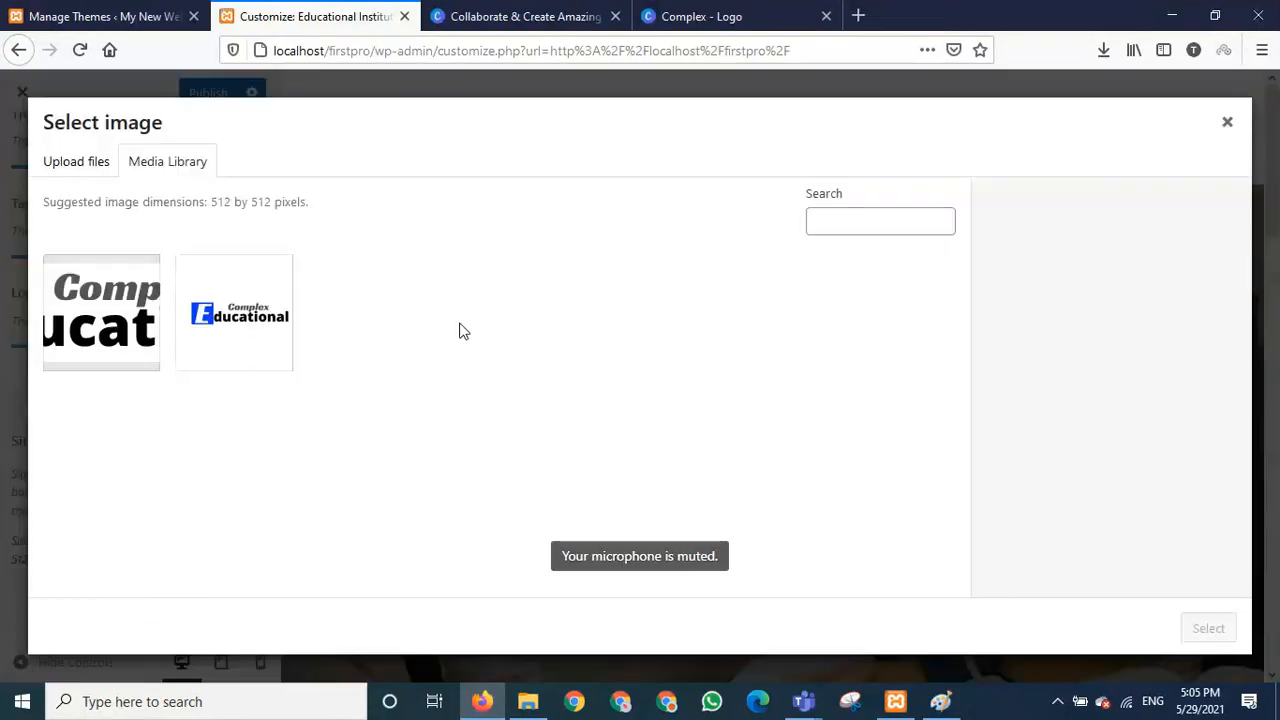
pyautogui.click(78, 170)
pyautogui.click(640, 406)
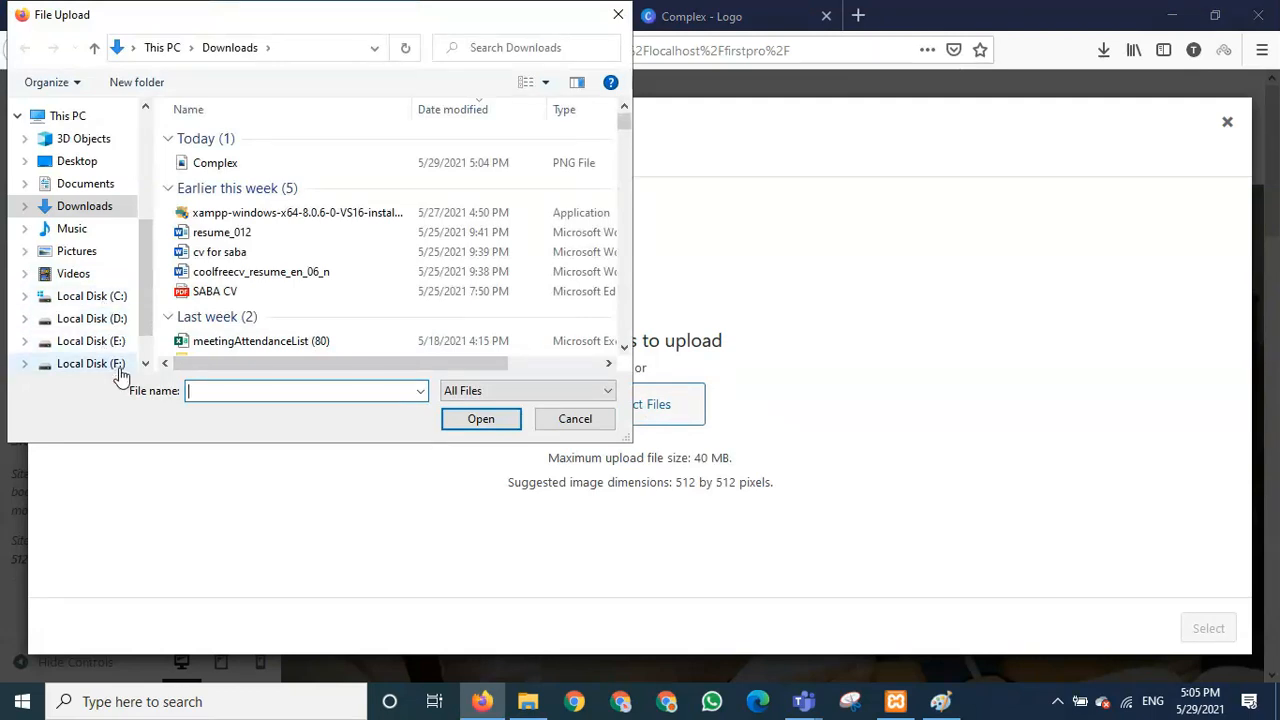
pyautogui.click(80, 163)
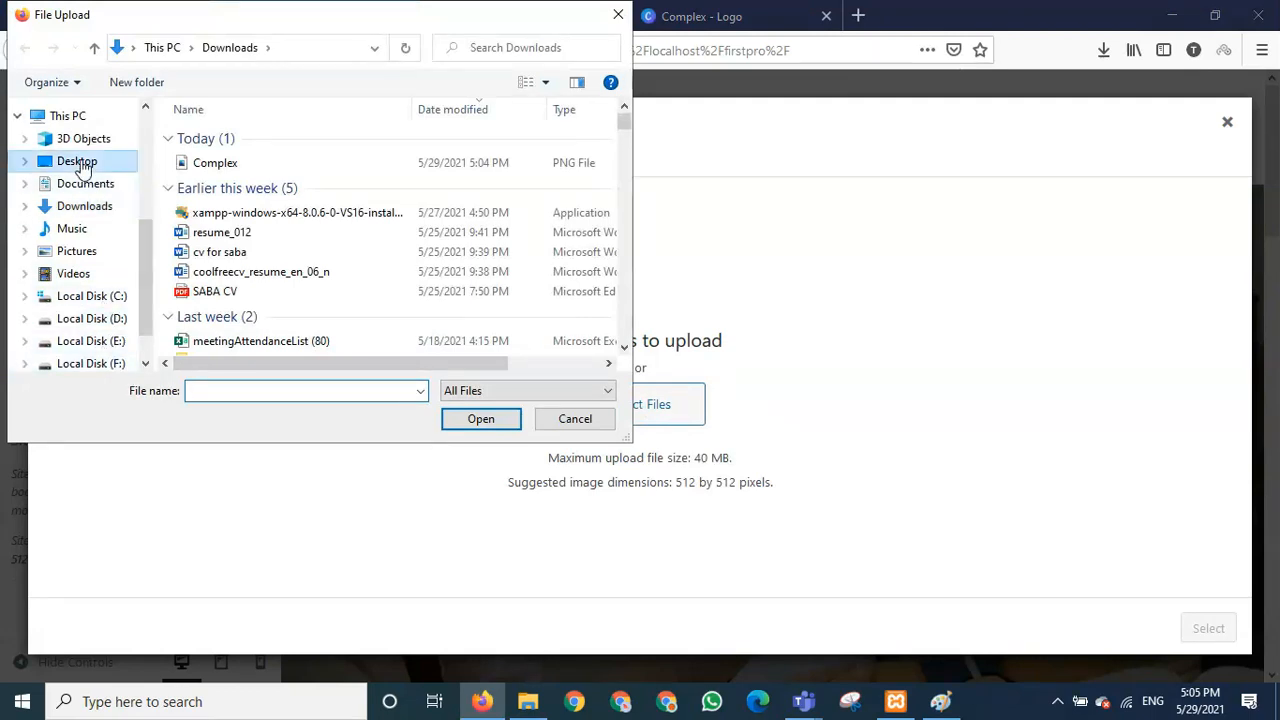
pyautogui.doubleClick(288, 218)
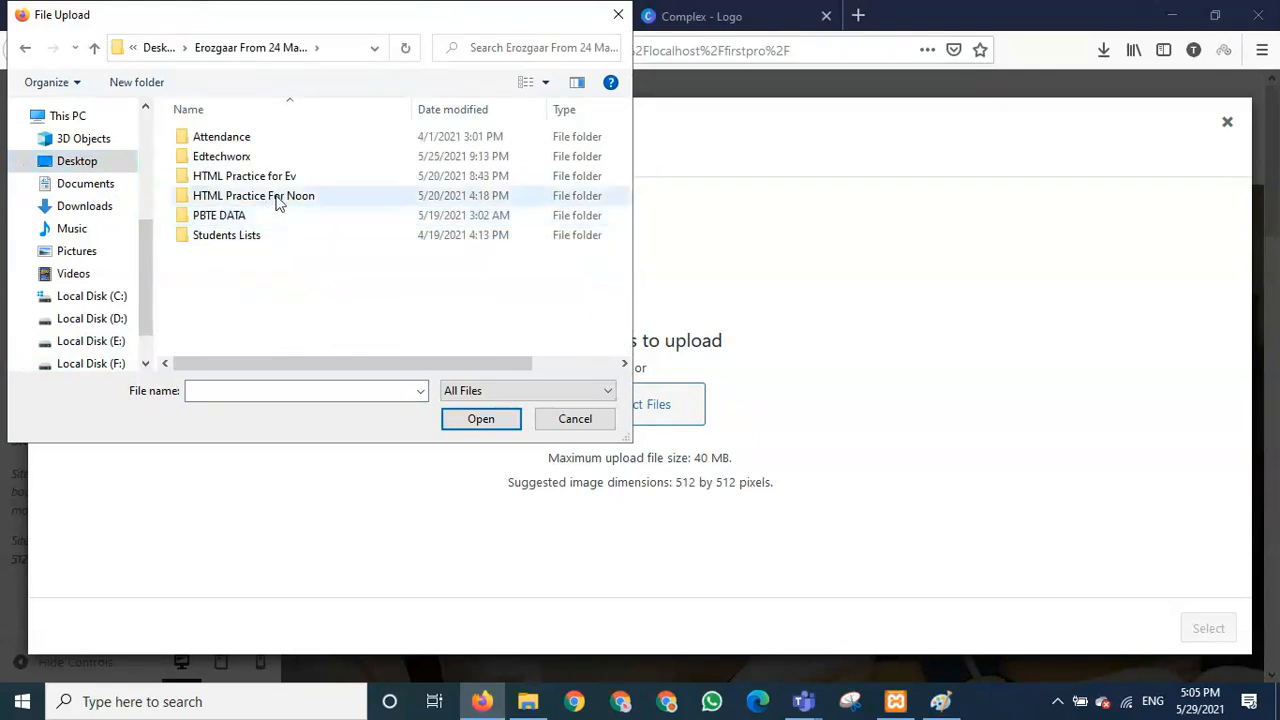
pyautogui.doubleClick(277, 198)
pyautogui.doubleClick(244, 158)
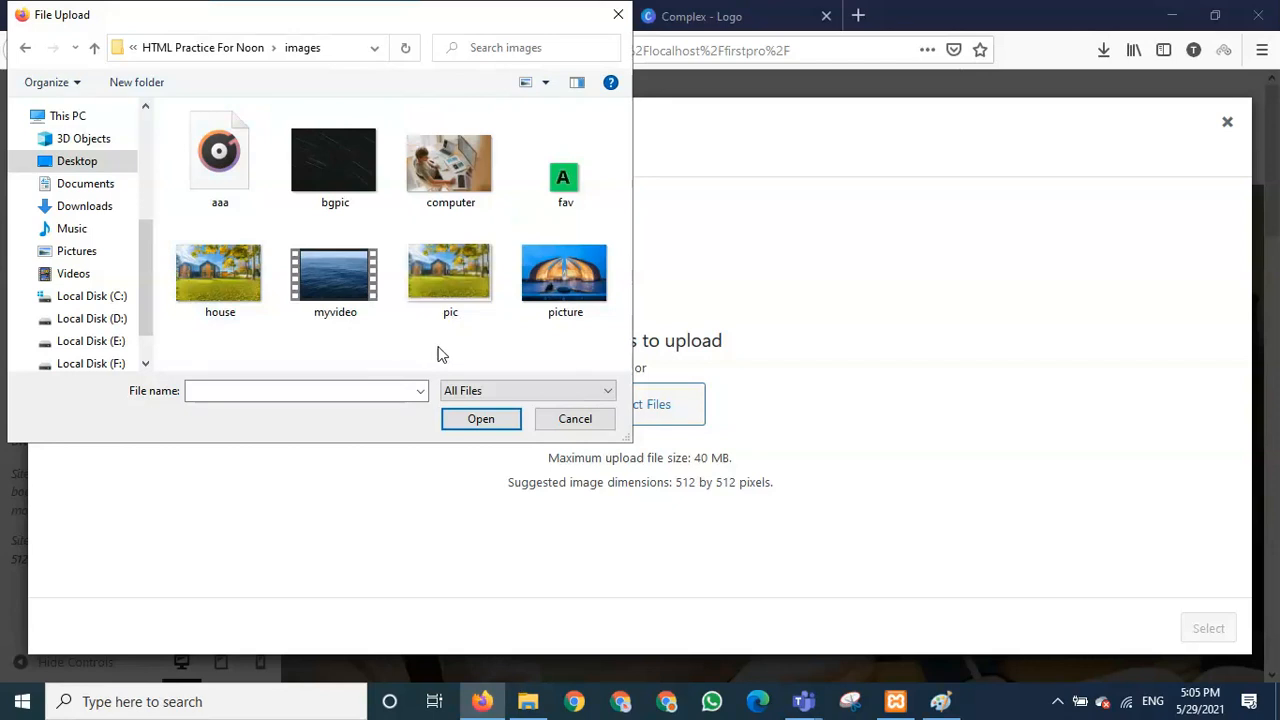
# - Upload fav.JPG and set it as the site icon without cropping
pyautogui.click(568, 177)
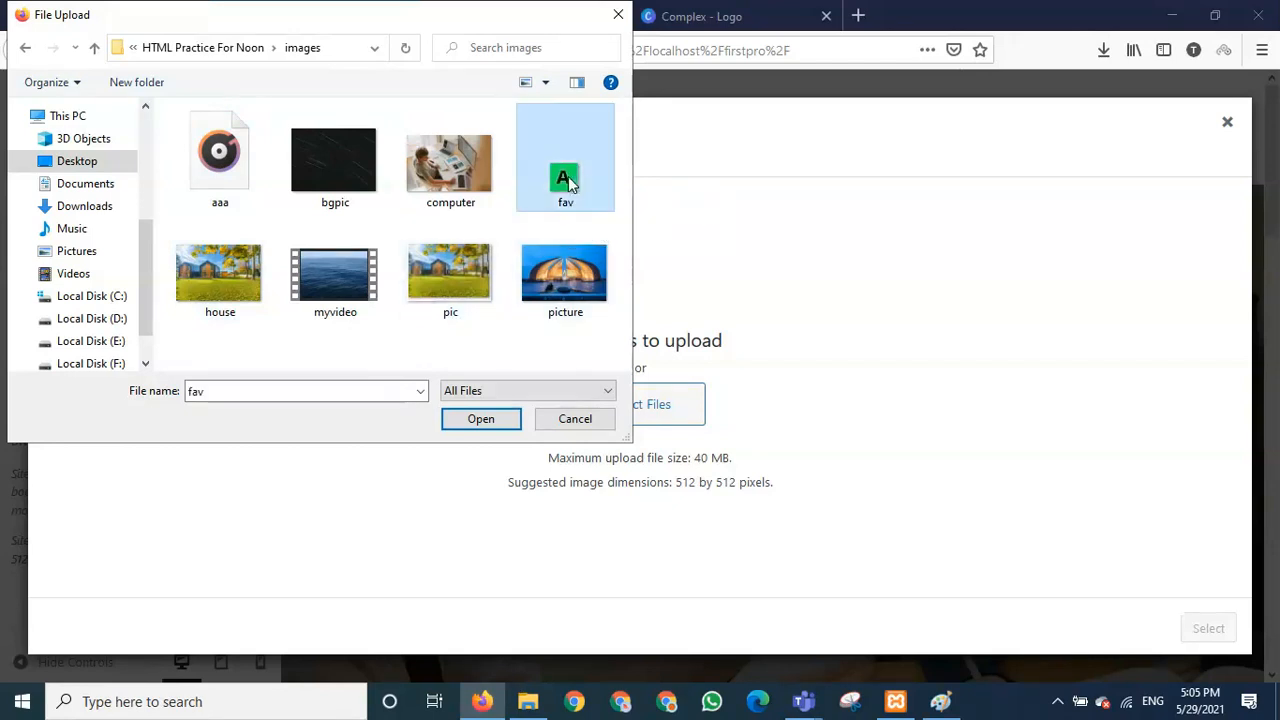
pyautogui.click(497, 424)
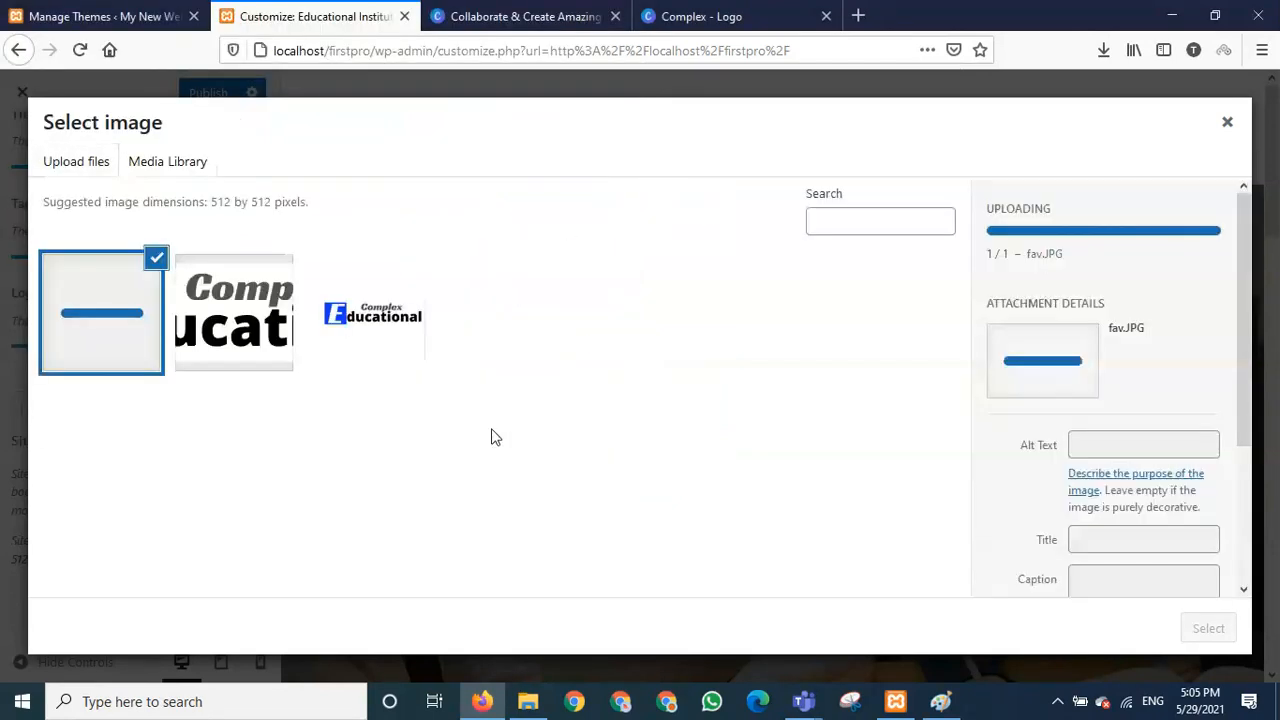
pyautogui.click(1208, 629)
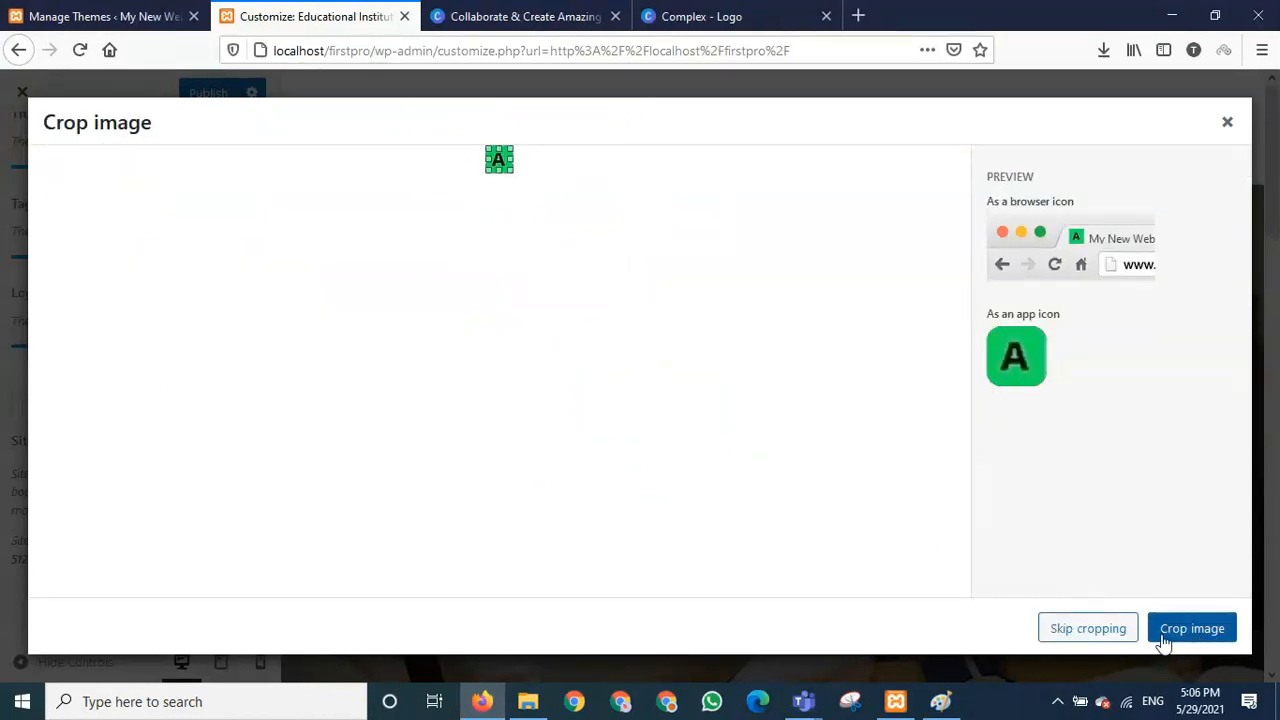
pyautogui.click(1098, 640)
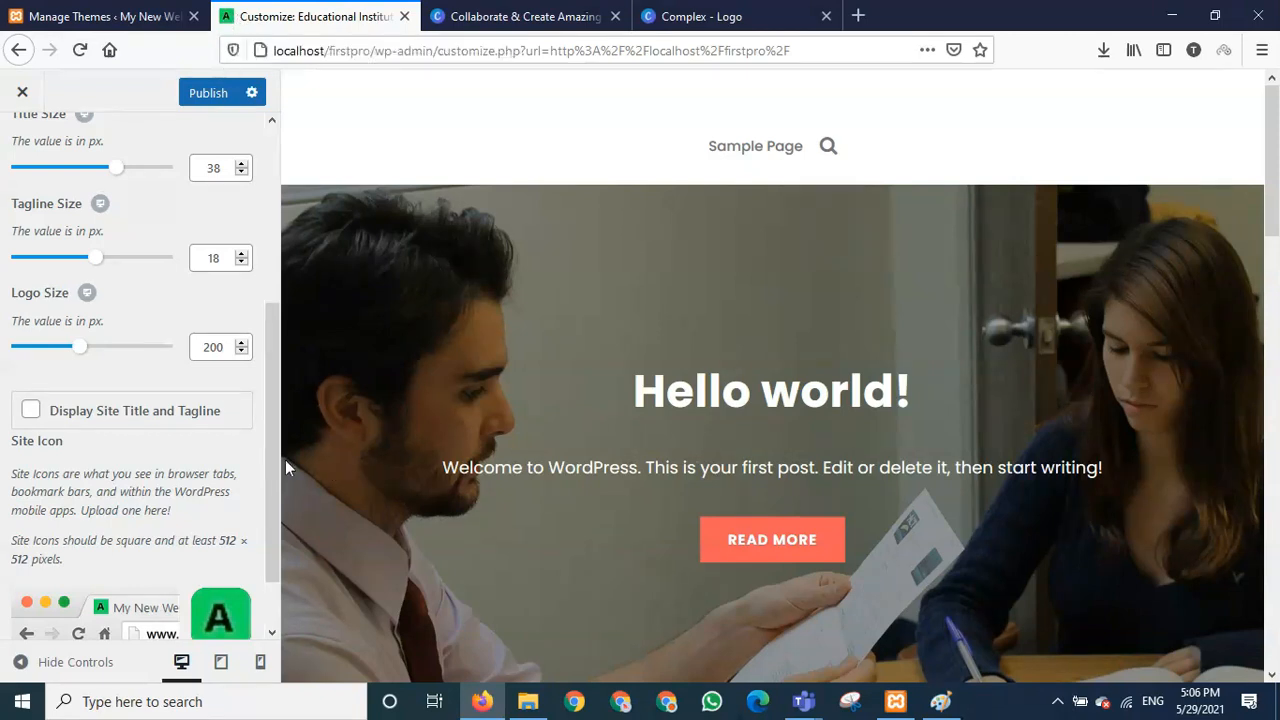
pyautogui.moveTo(271, 451); pyautogui.dragTo(274, 539)
# - Set Complex-1.png as the site logo, widening the crop box, then skip cropping after the error
pyautogui.moveTo(274, 593); pyautogui.dragTo(246, 277)
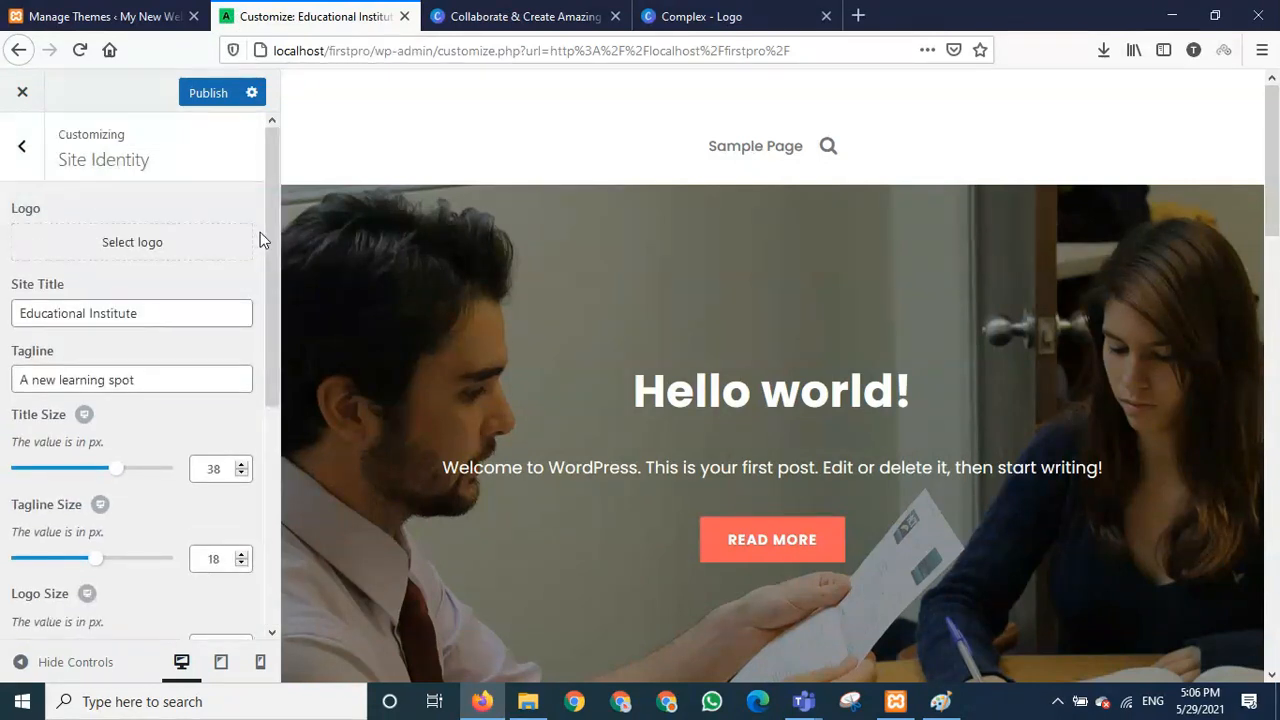
pyautogui.click(144, 241)
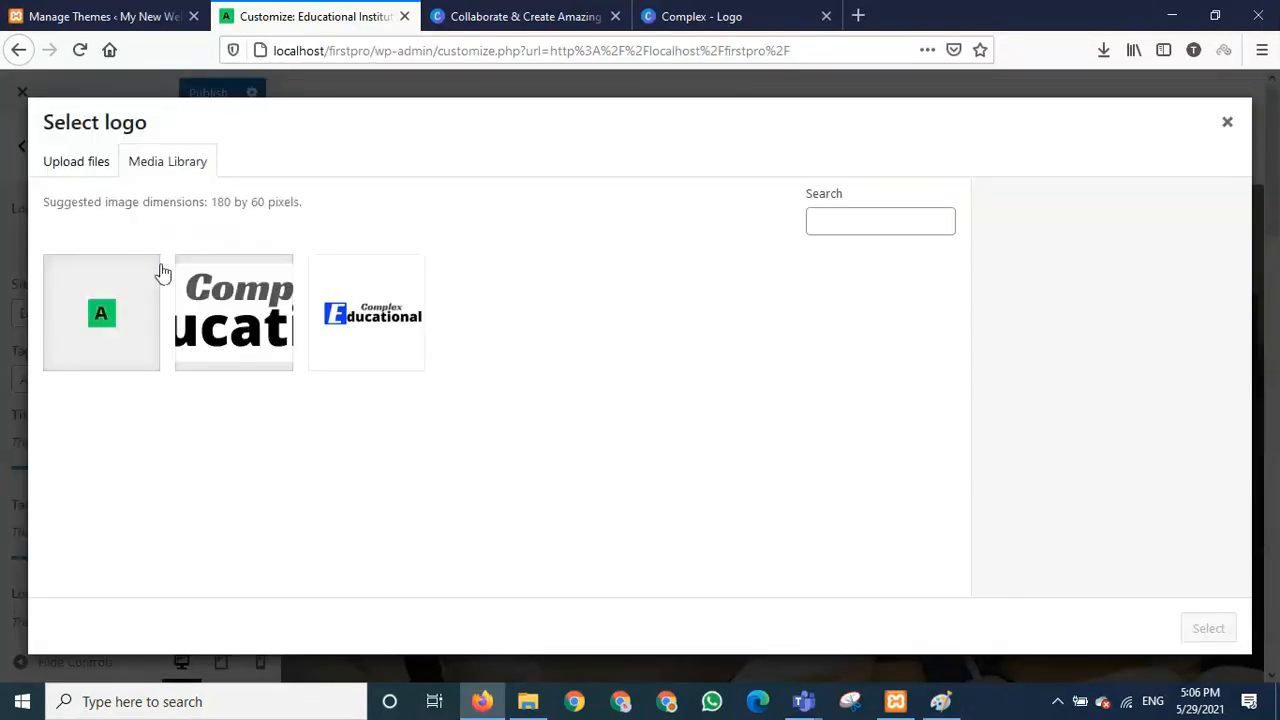
pyautogui.click(262, 334)
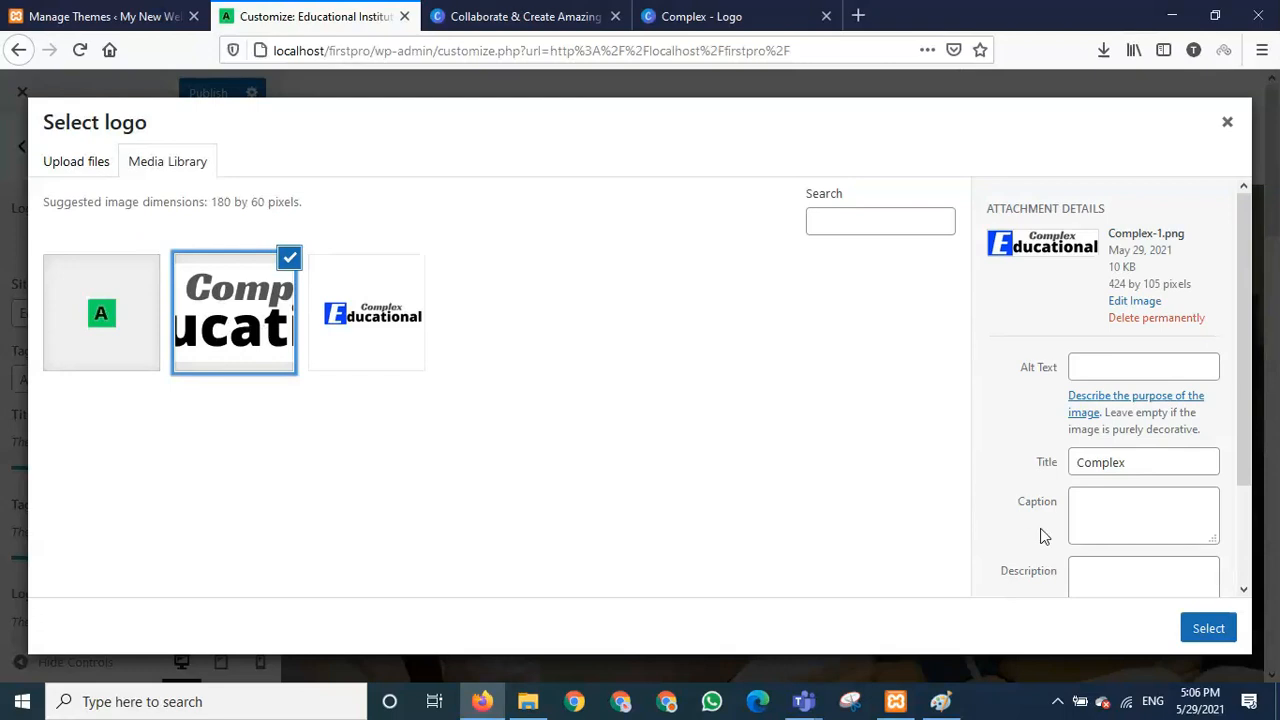
pyautogui.click(1209, 627)
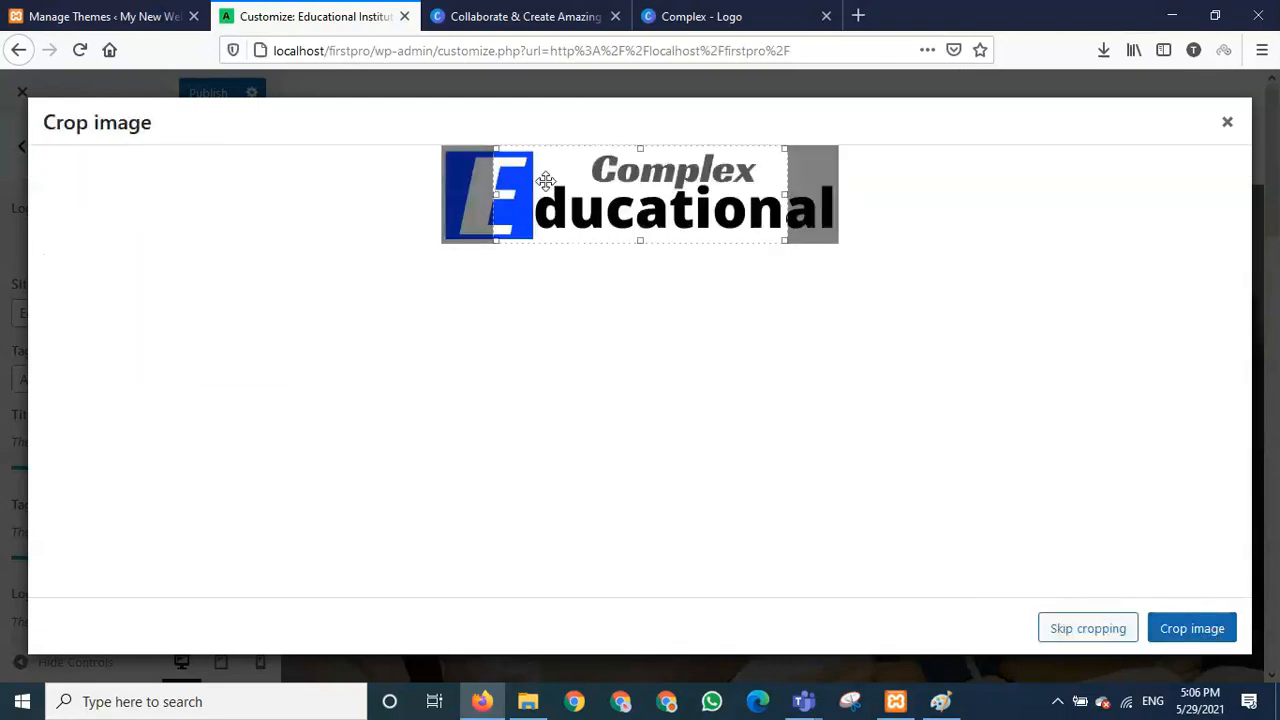
pyautogui.moveTo(494, 194); pyautogui.dragTo(441, 188)
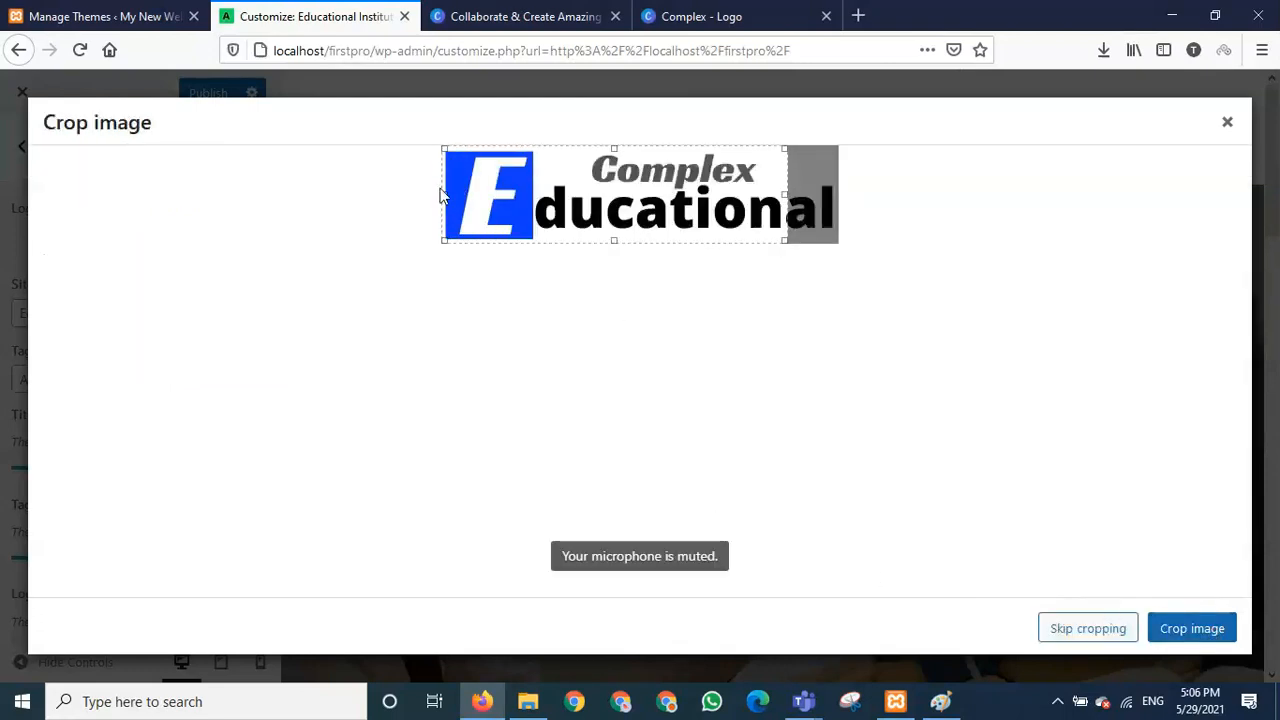
pyautogui.moveTo(785, 192); pyautogui.dragTo(837, 192)
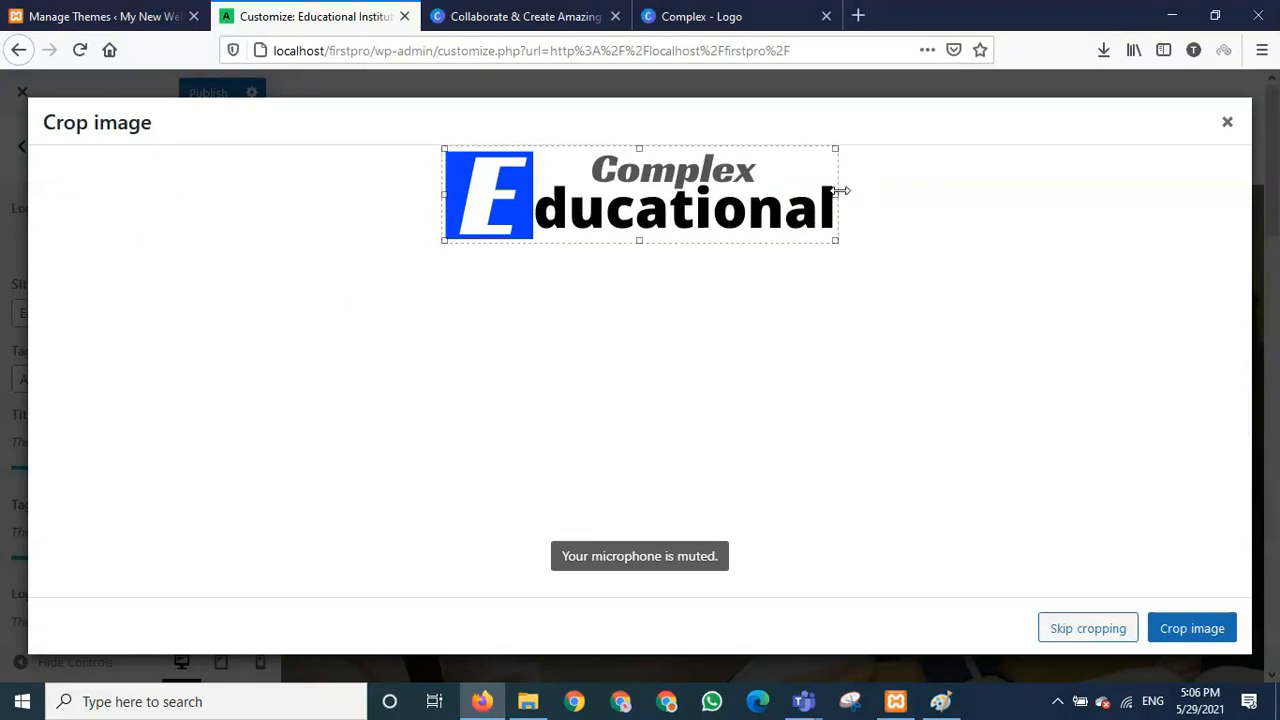
pyautogui.click(1192, 628)
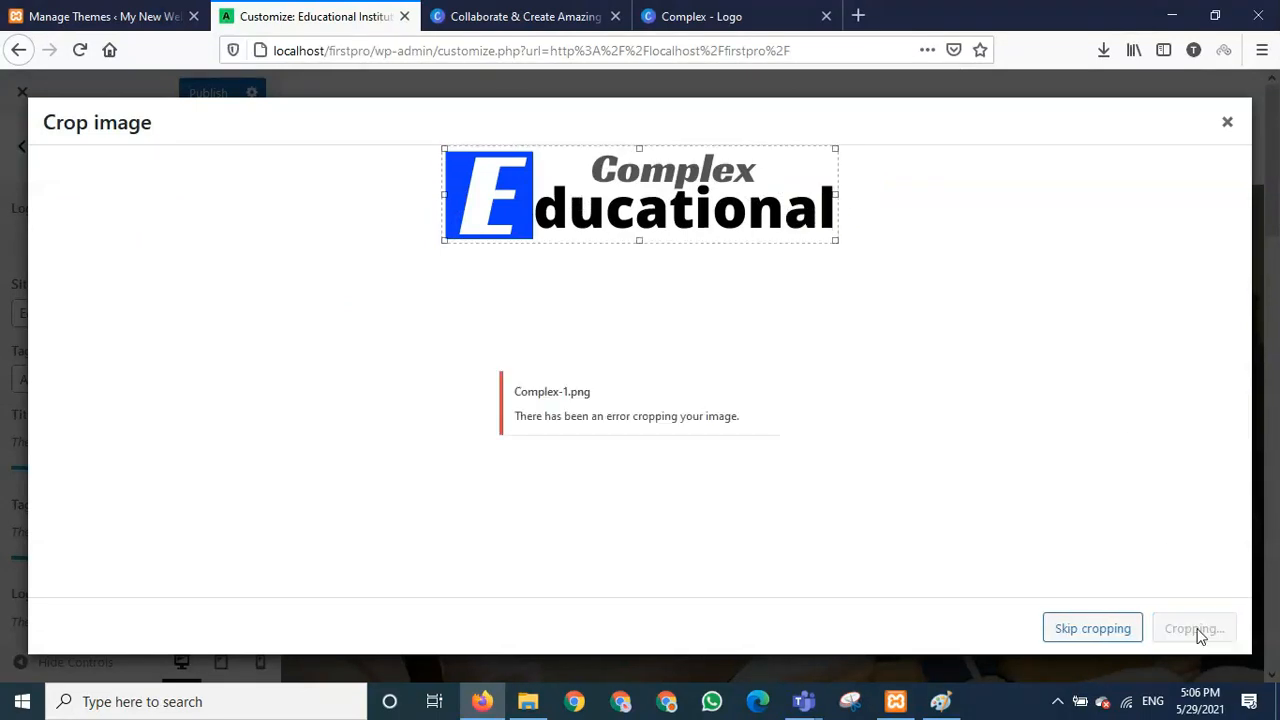
pyautogui.click(1103, 634)
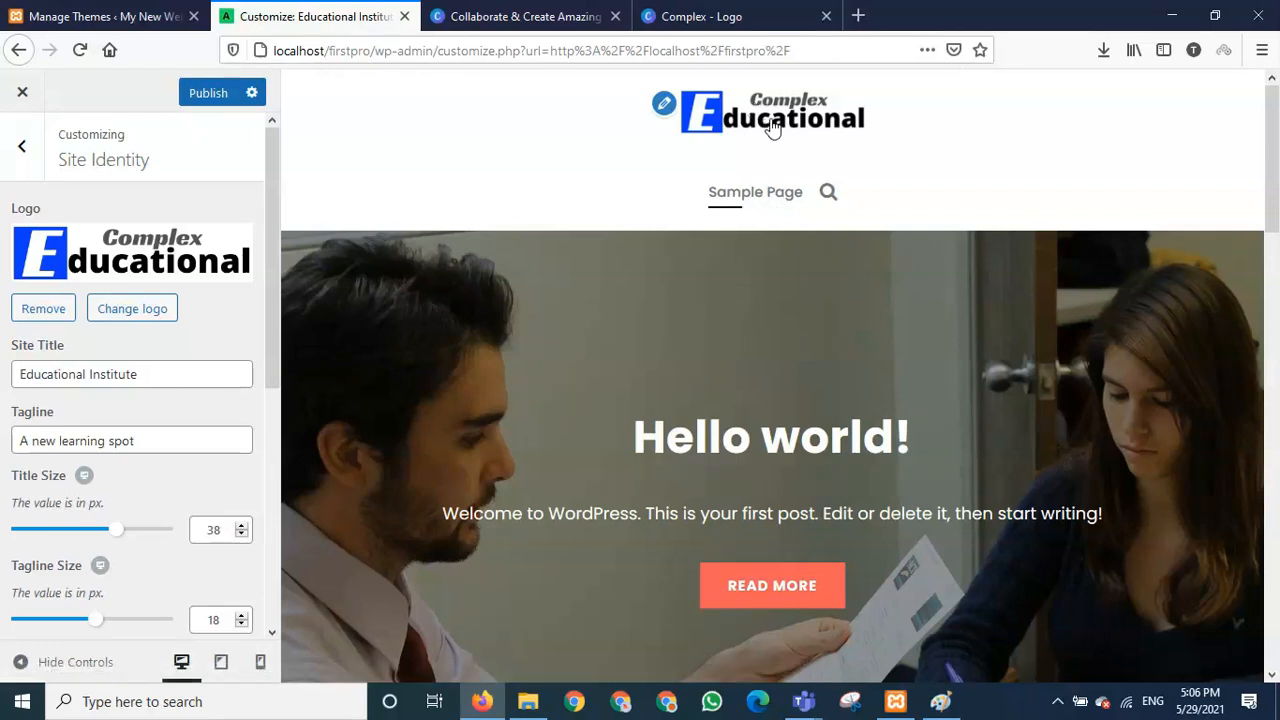
# - Publish the Complex Educational logo change and go back to the main Customizer menu
pyautogui.moveTo(765, 124); pyautogui.dragTo(429, 122)
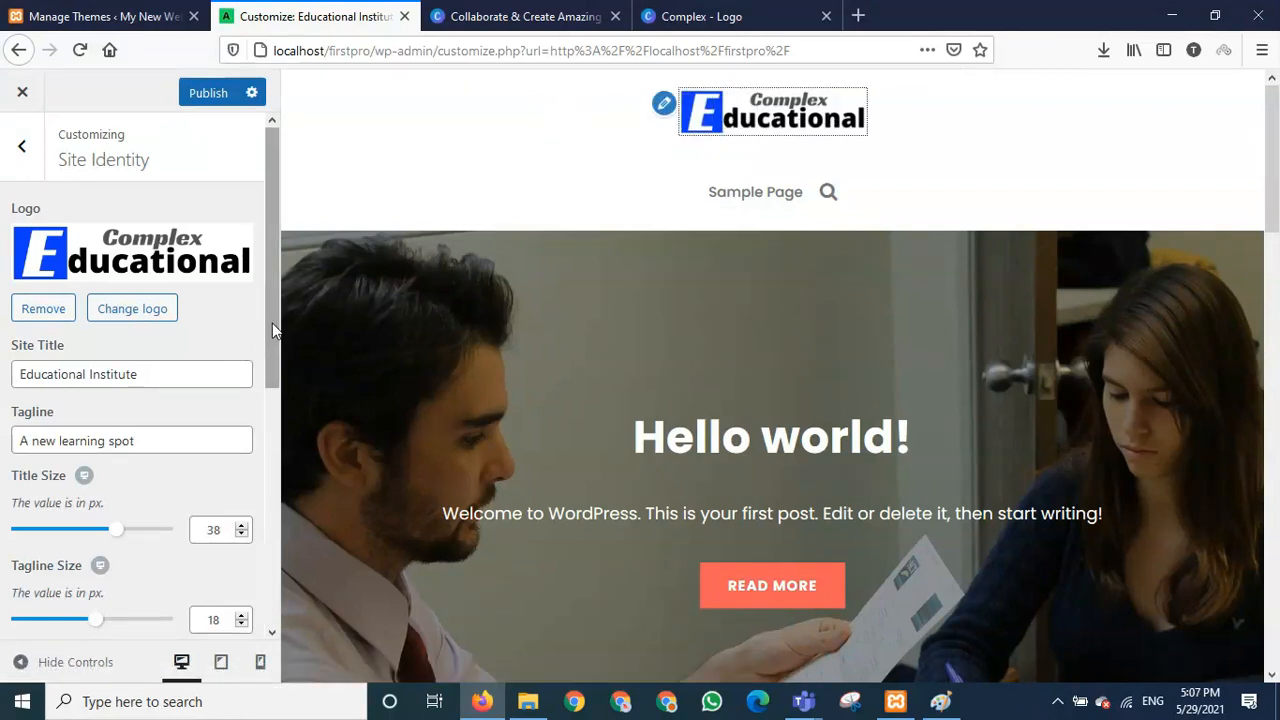
pyautogui.moveTo(272, 323); pyautogui.dragTo(272, 290)
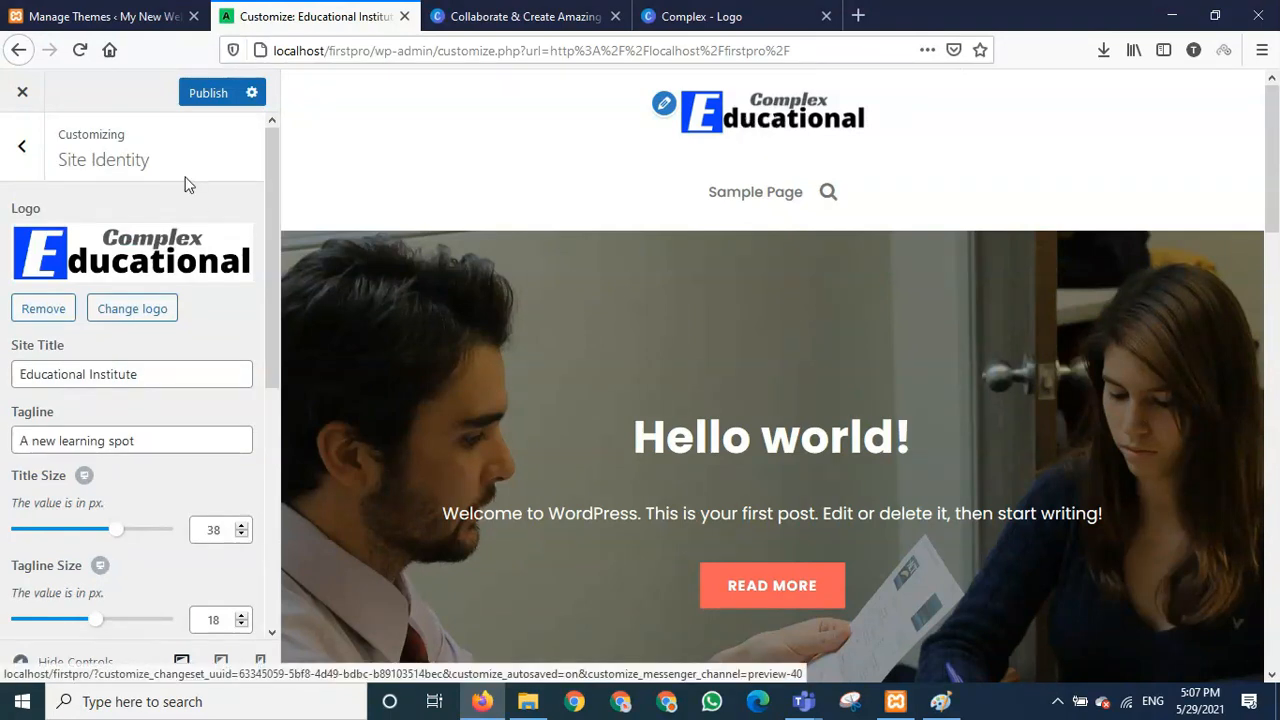
pyautogui.click(206, 98)
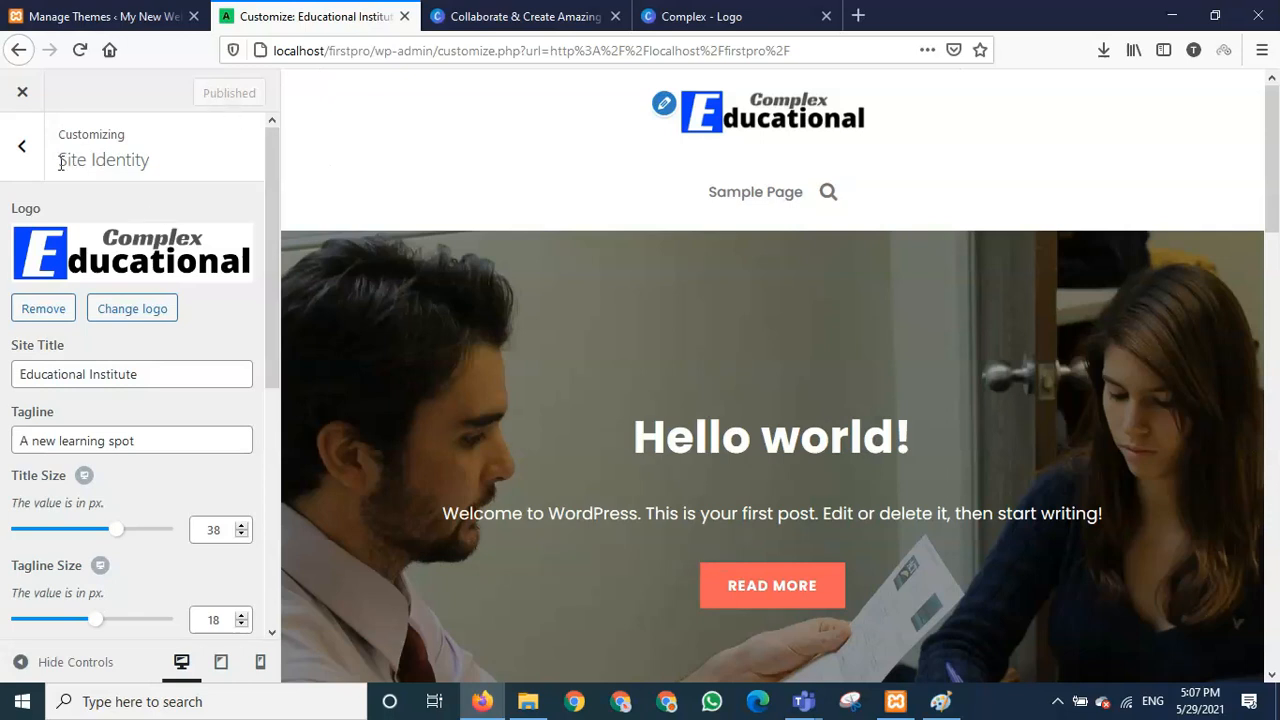
pyautogui.moveTo(60, 163); pyautogui.dragTo(165, 170)
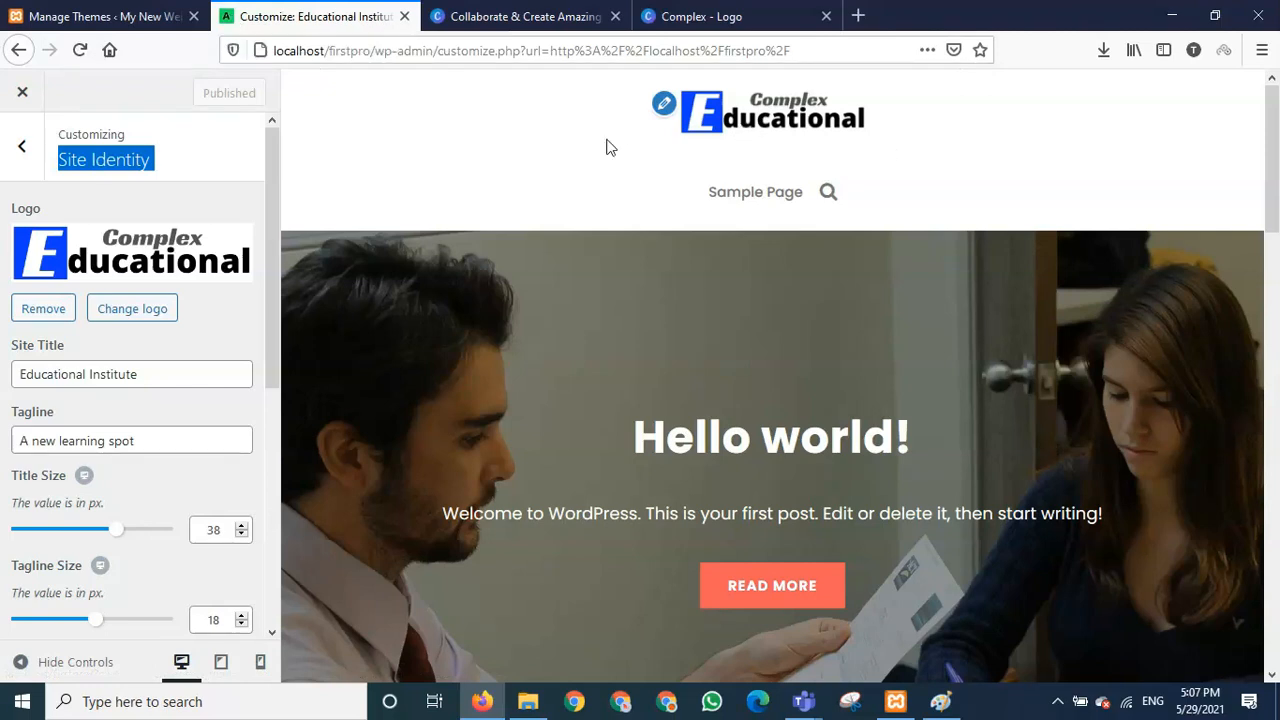
pyautogui.click(23, 153)
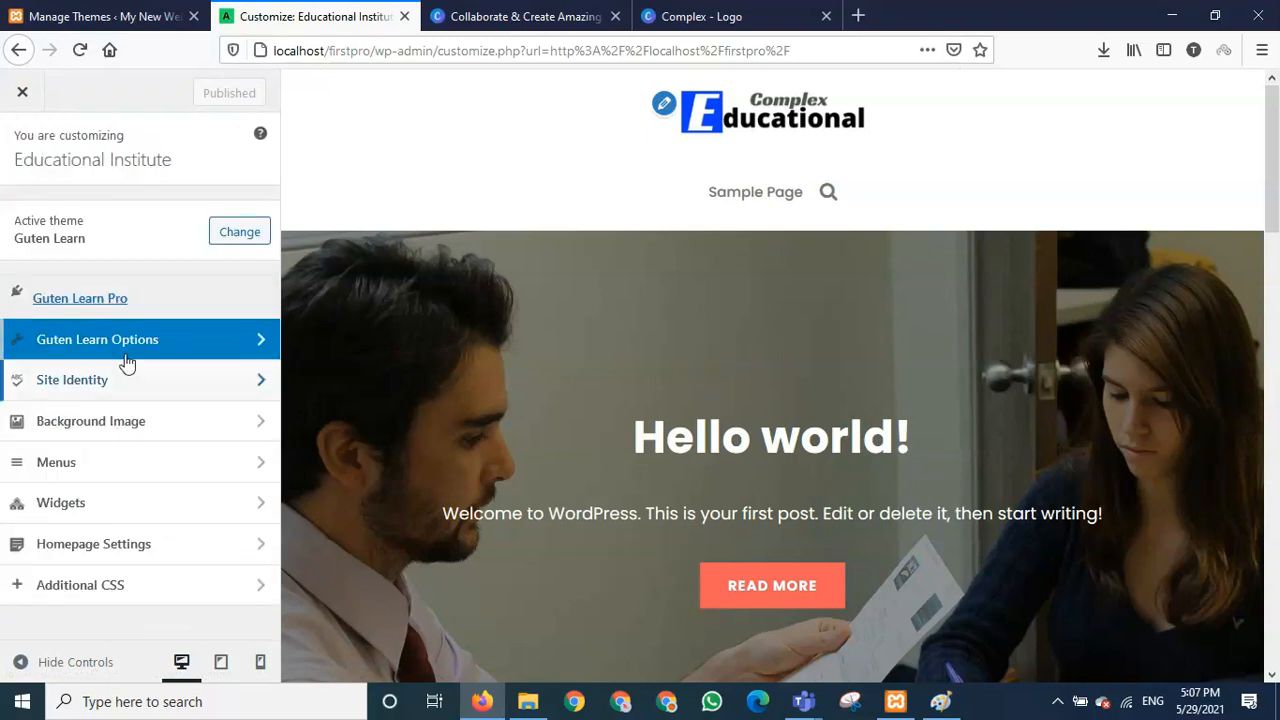
# - Open the Background Image settings and the media library to pick a background
pyautogui.click(126, 427)
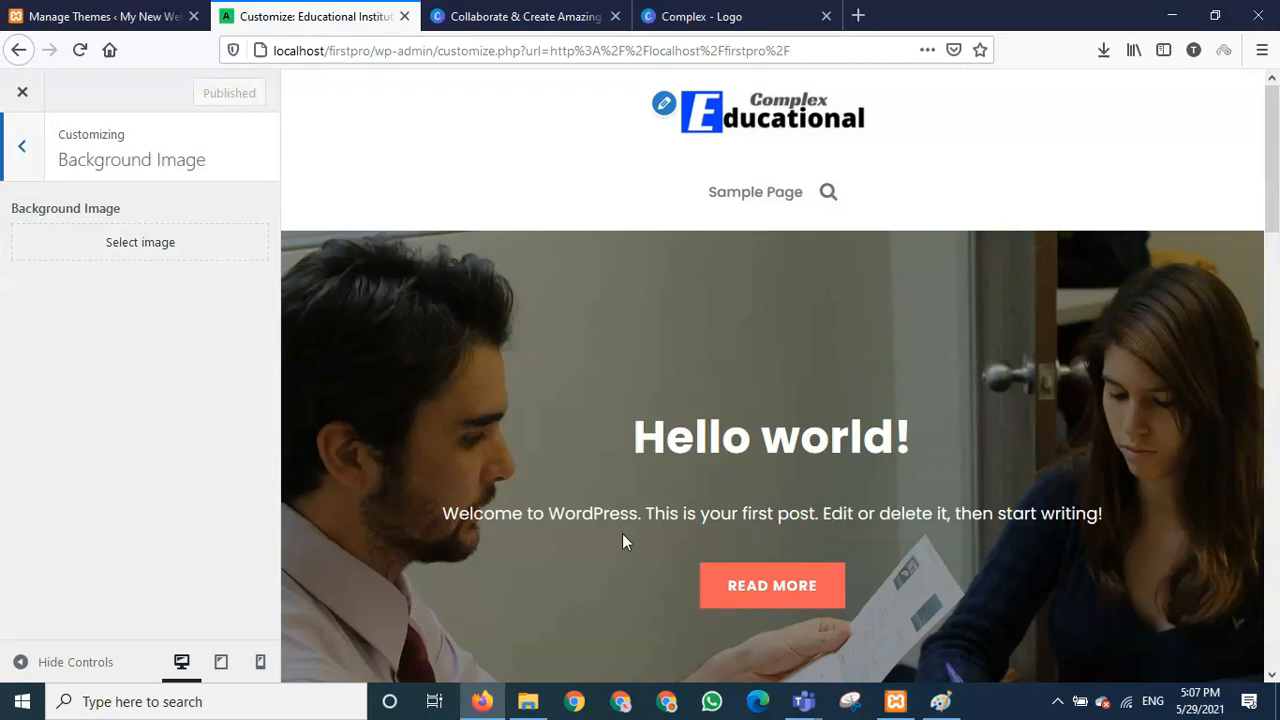
pyautogui.scroll(-10, 622, 533)
pyautogui.scroll(10, 622, 538)
pyautogui.scroll(-1, 622, 538)
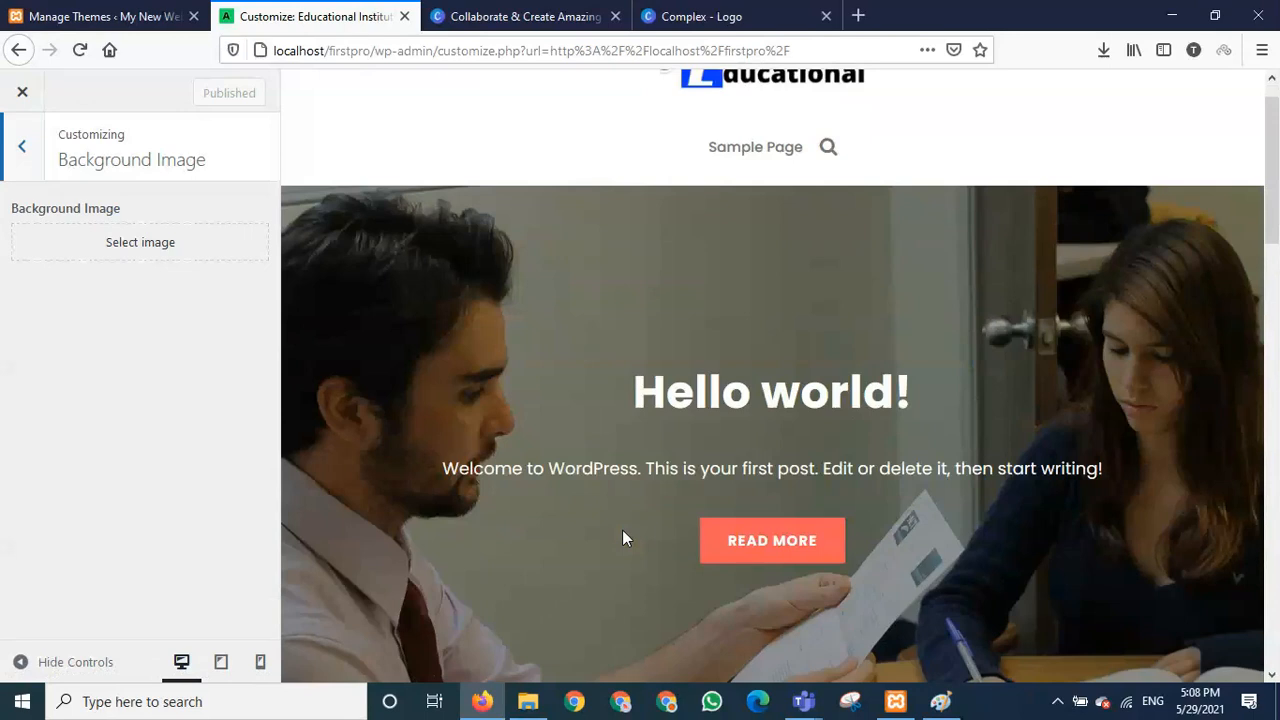
pyautogui.scroll(-10, 620, 536)
pyautogui.scroll(11, 617, 534)
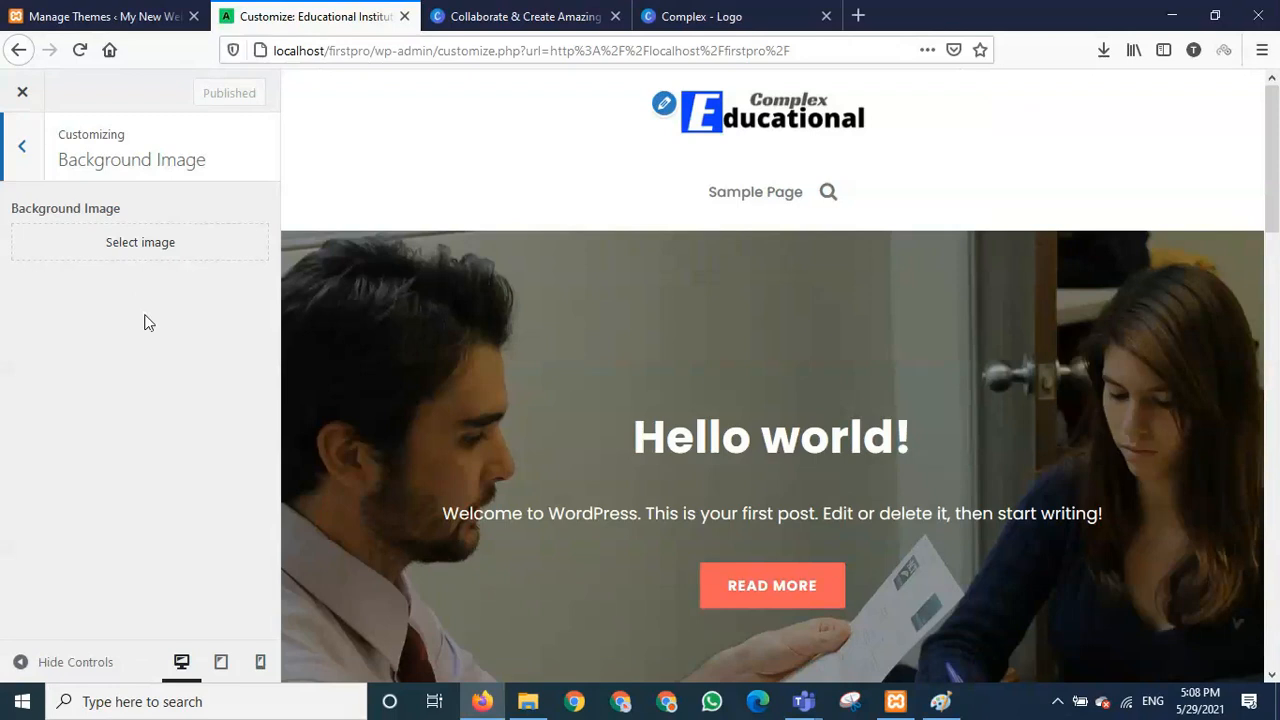
pyautogui.click(153, 249)
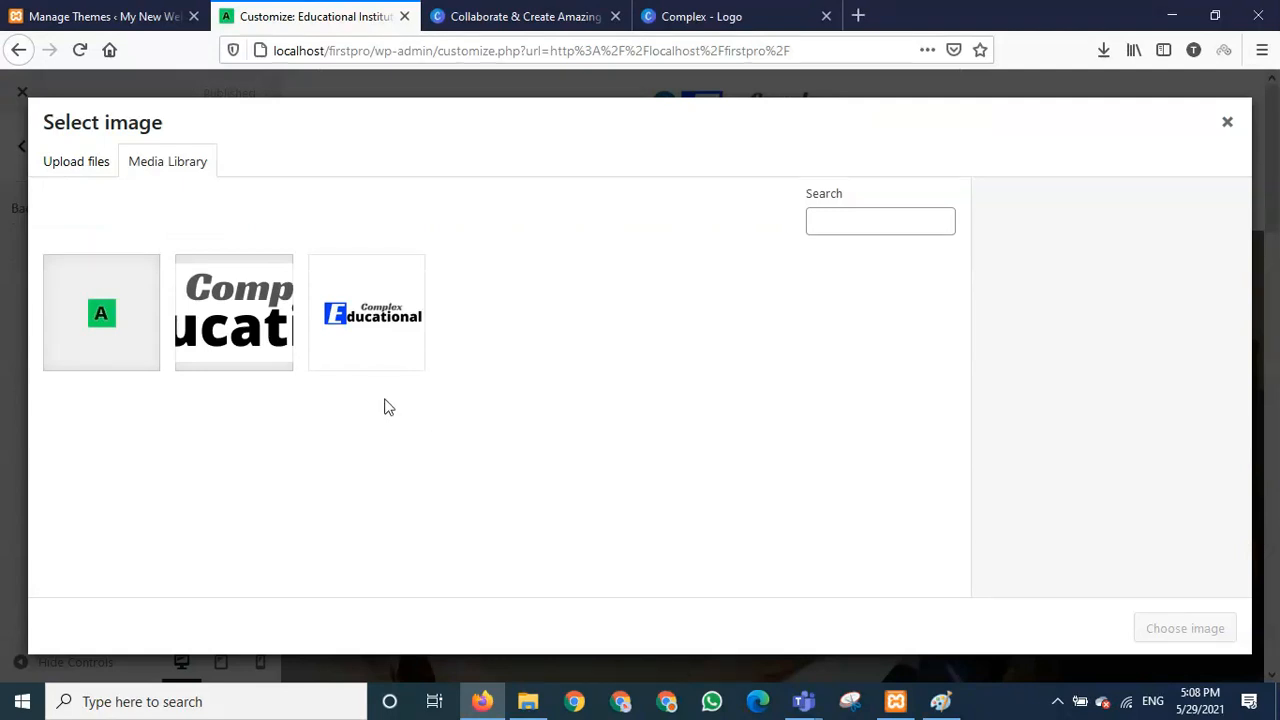
pyautogui.click(858, 16)
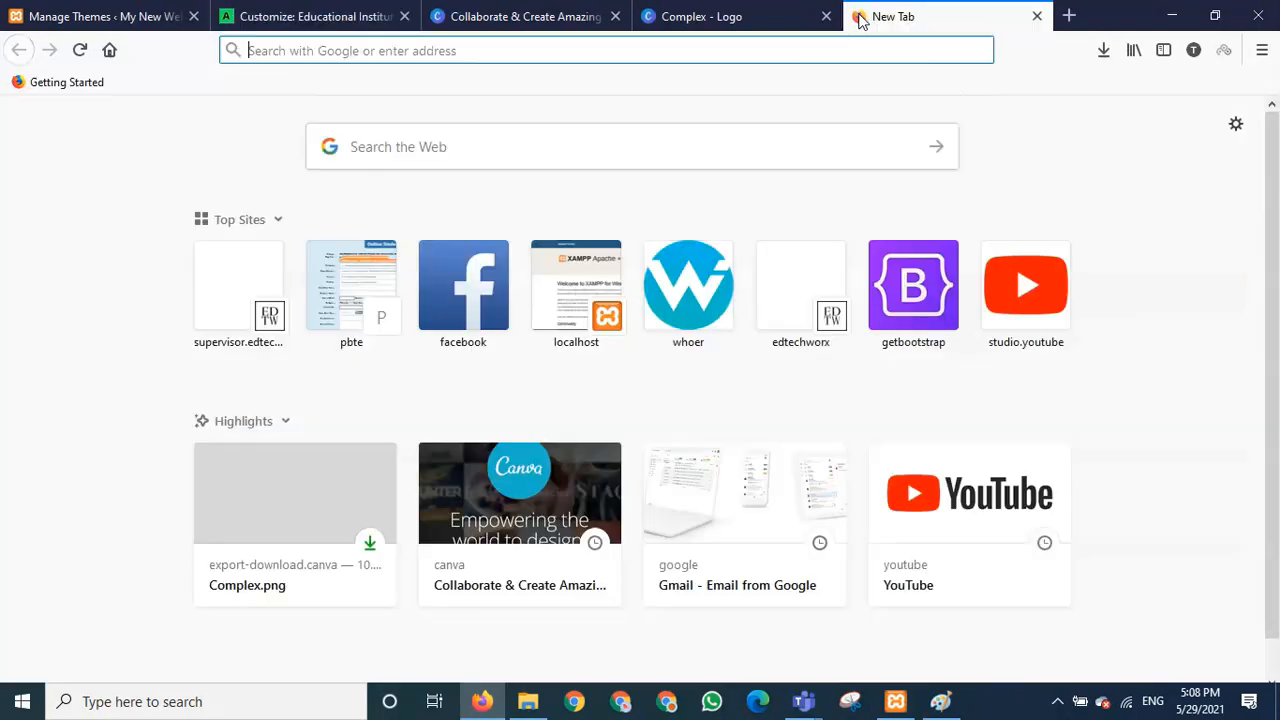
pyautogui.click(1037, 16)
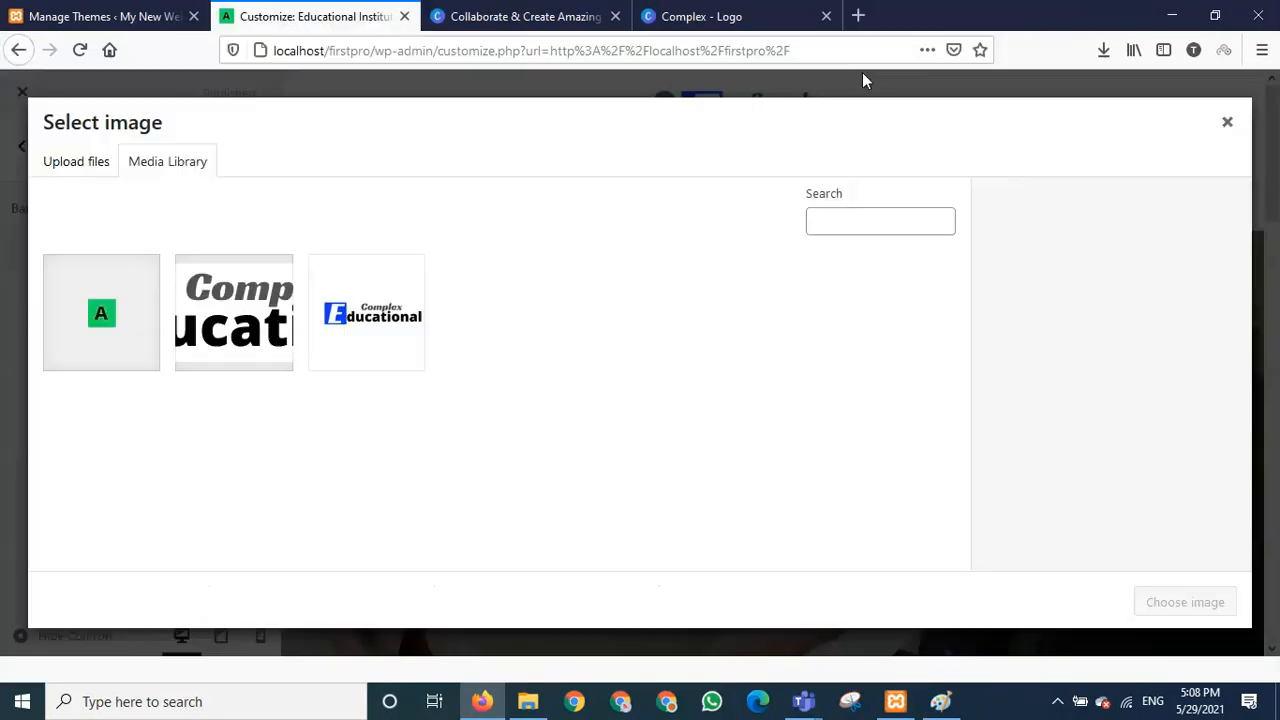
# - Upload bgpic.jpg and choose it as the background image
pyautogui.click(79, 172)
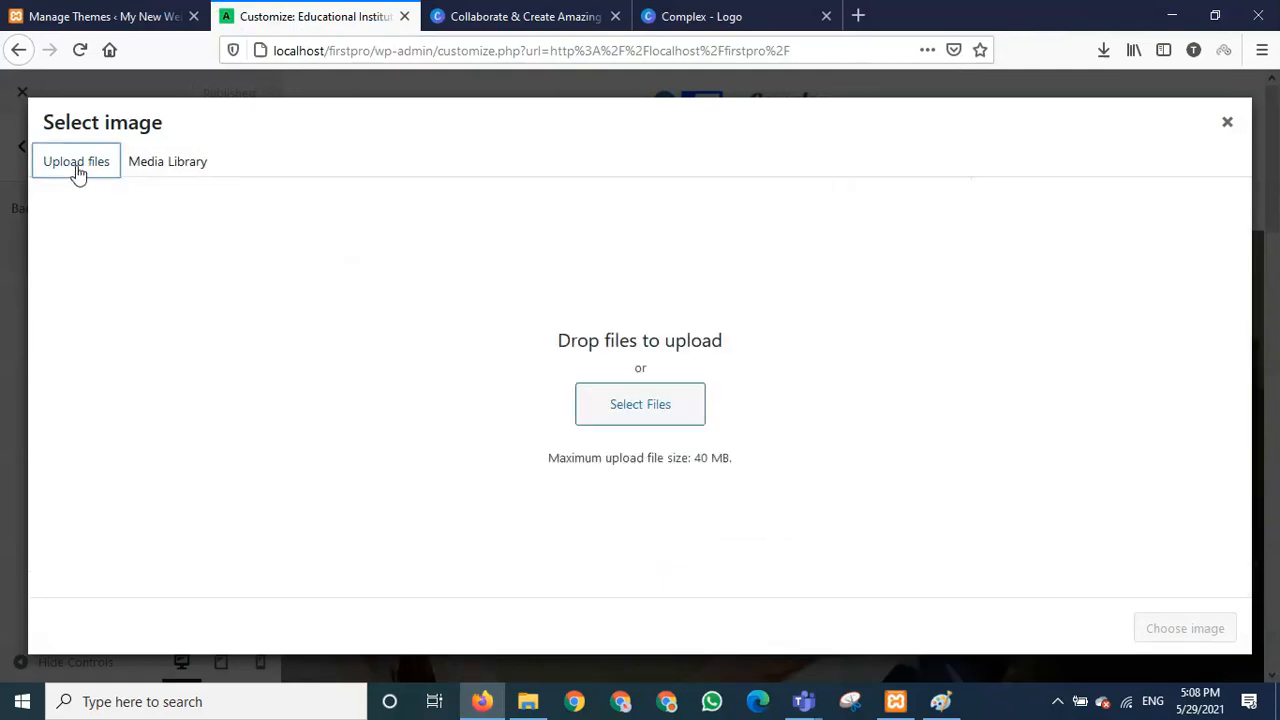
pyautogui.click(640, 404)
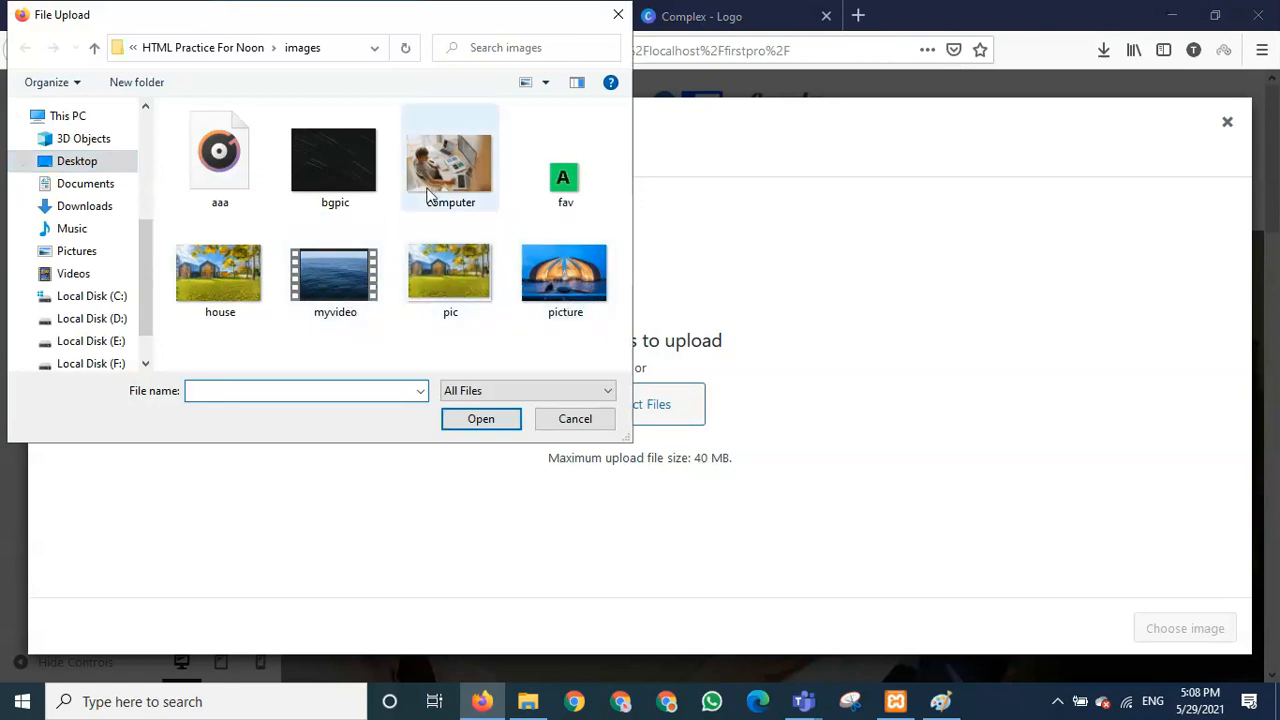
pyautogui.click(338, 177)
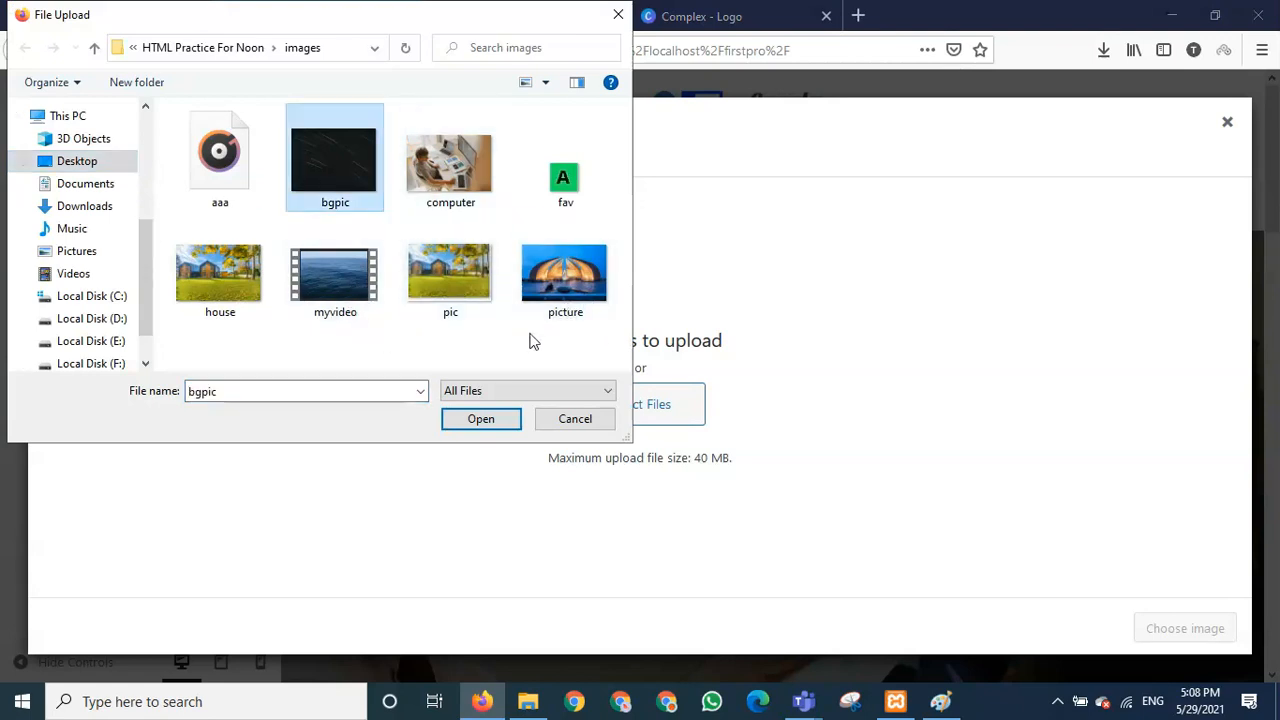
pyautogui.click(507, 420)
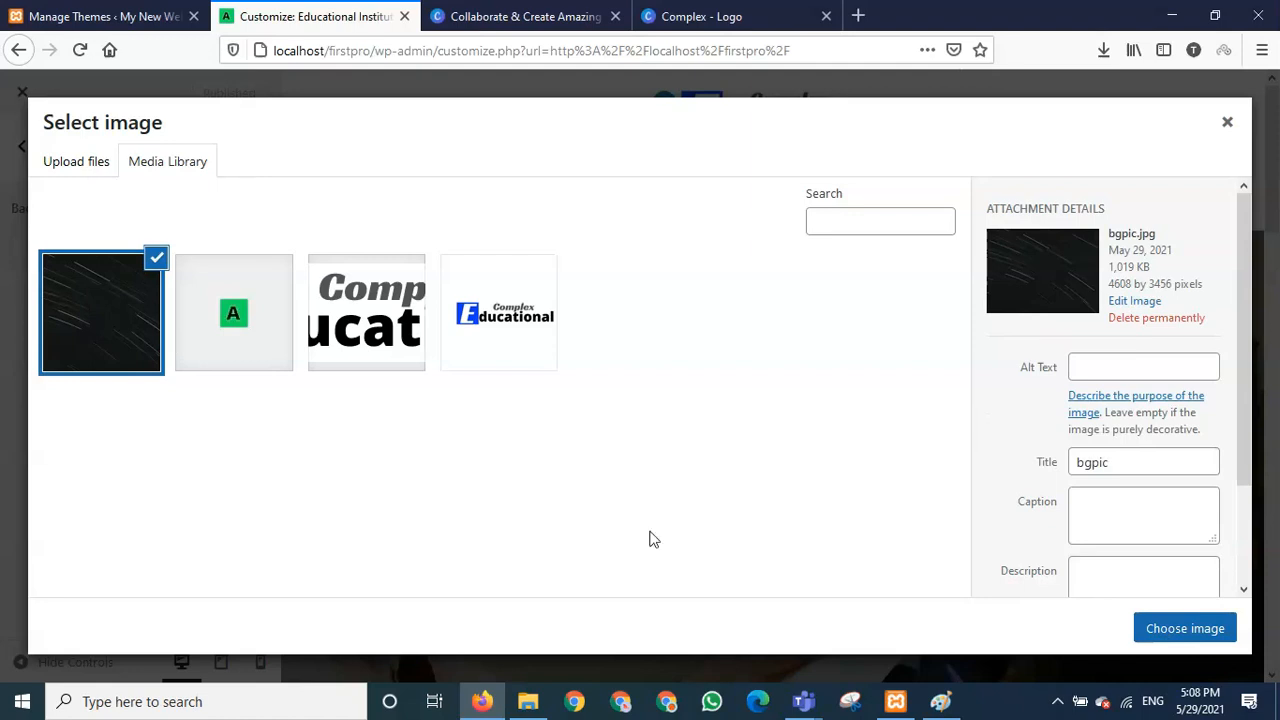
pyautogui.click(1185, 628)
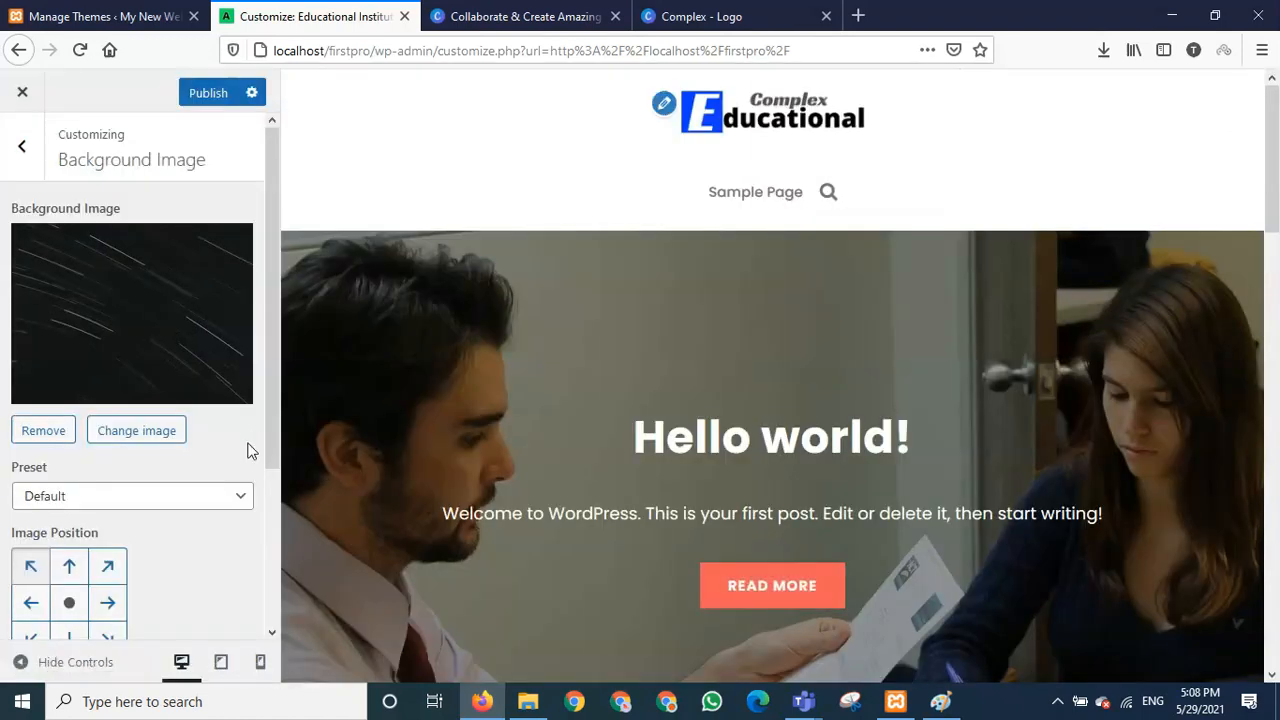
# - Preview the site at tablet and mobile widths and check the mobile navigation menu
pyautogui.moveTo(272, 420); pyautogui.dragTo(269, 537)
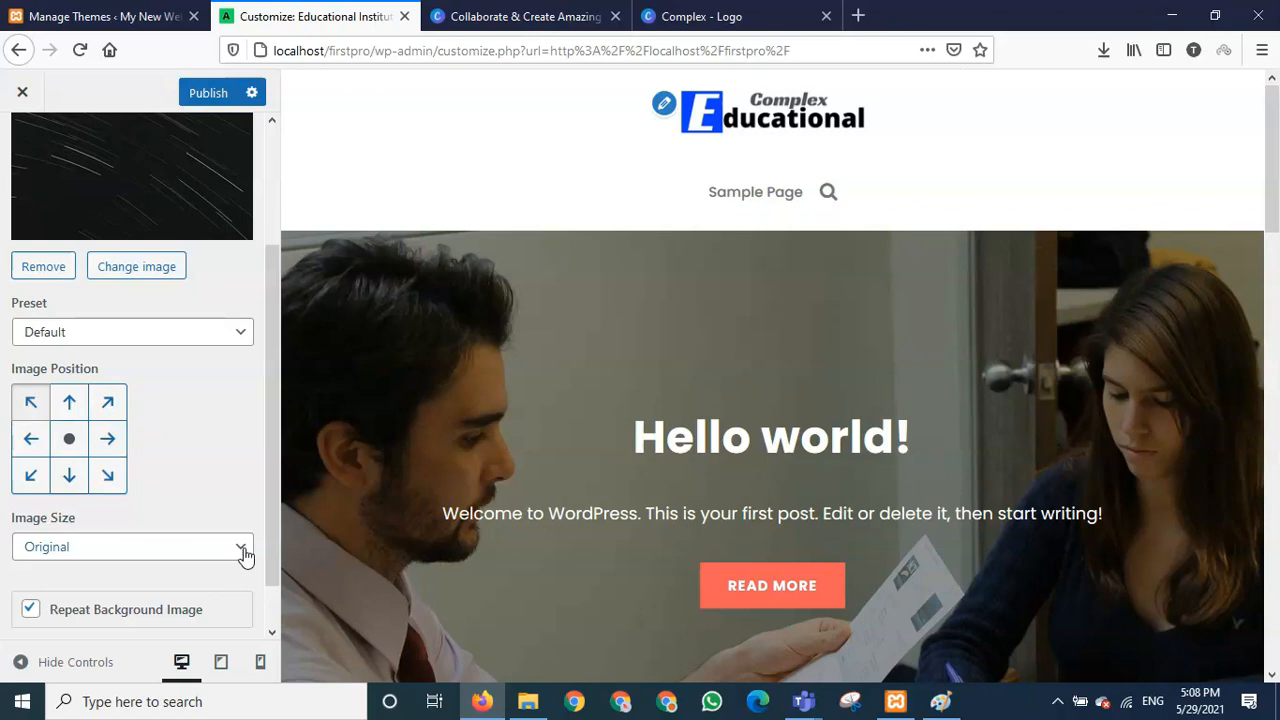
pyautogui.scroll(-1, 200, 565)
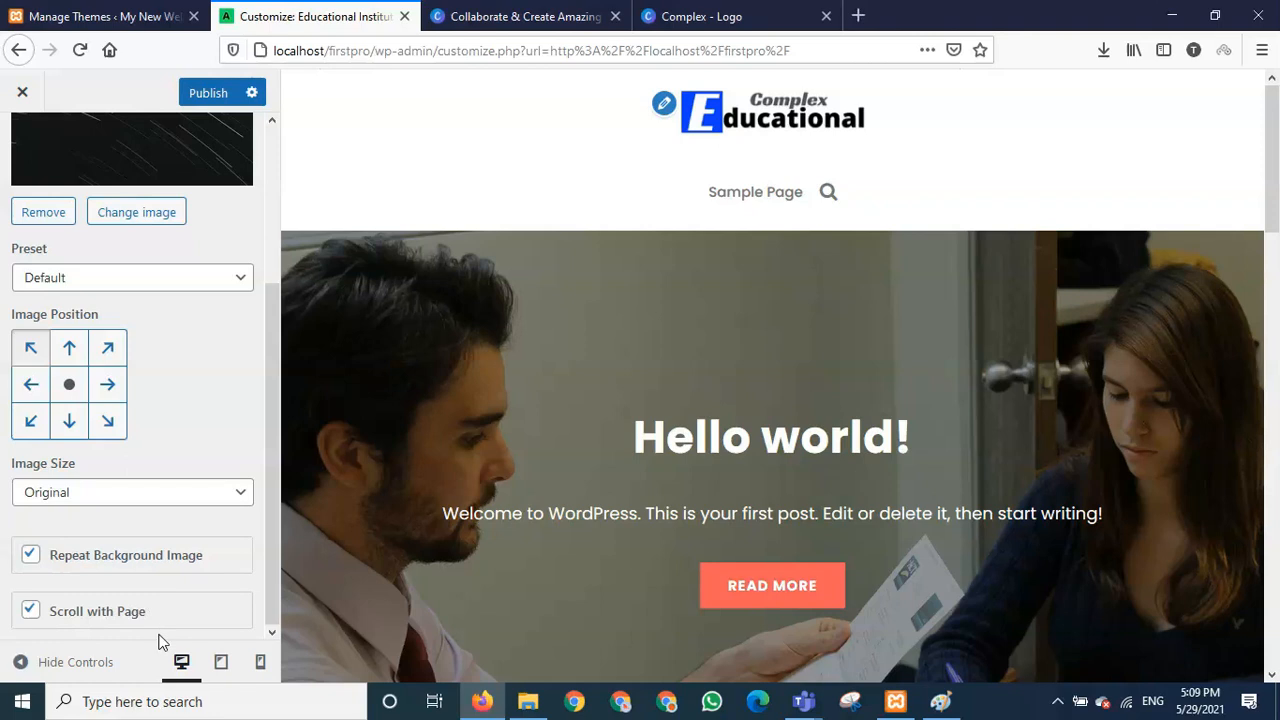
pyautogui.click(221, 664)
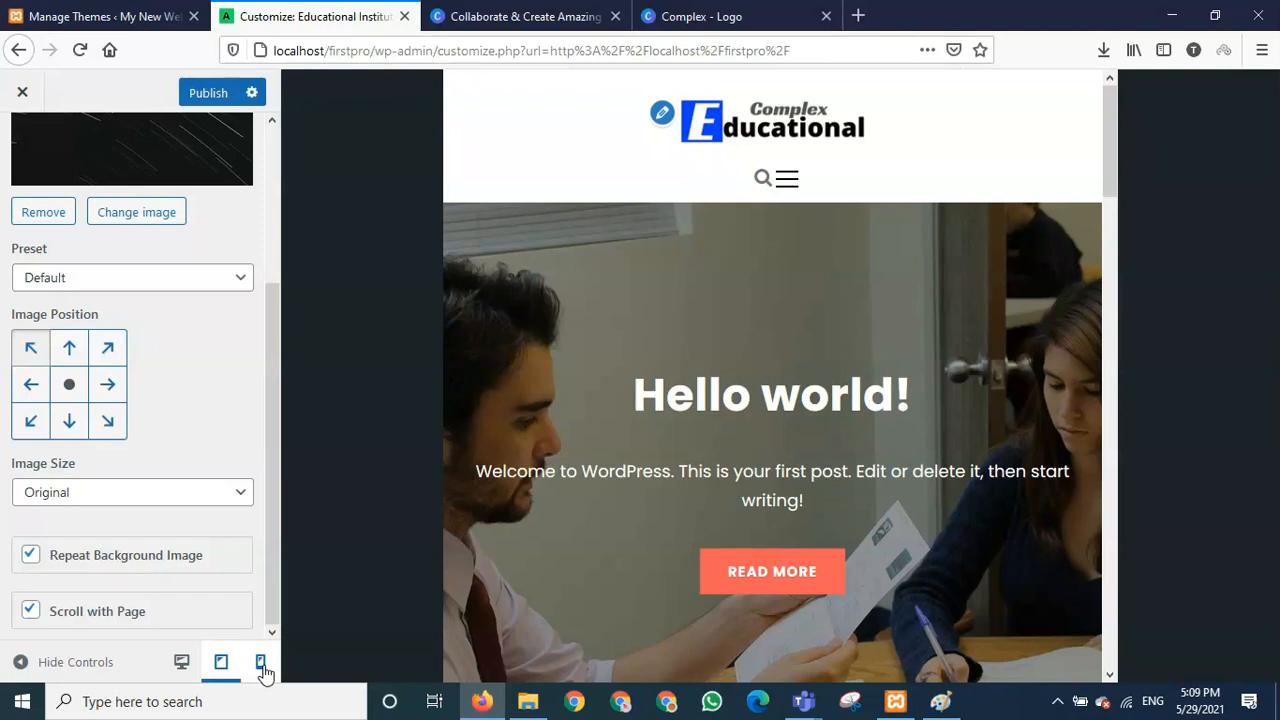
pyautogui.click(261, 664)
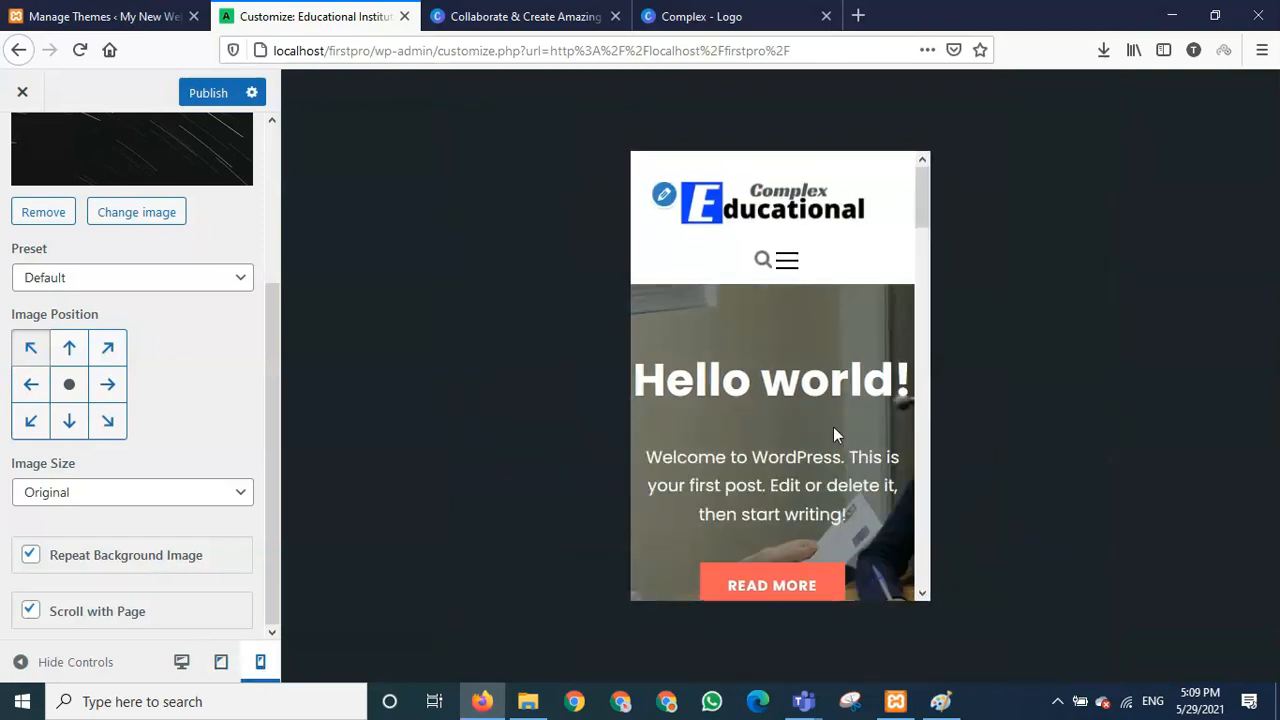
pyautogui.moveTo(922, 180)
pyautogui.mouseDown()
pyautogui.moveTo(910, 342)
pyautogui.moveTo(924, 456)
pyautogui.moveTo(960, 350)
pyautogui.moveTo(941, 189)
pyautogui.mouseUp()
pyautogui.click(788, 262)
pyautogui.click(911, 169)
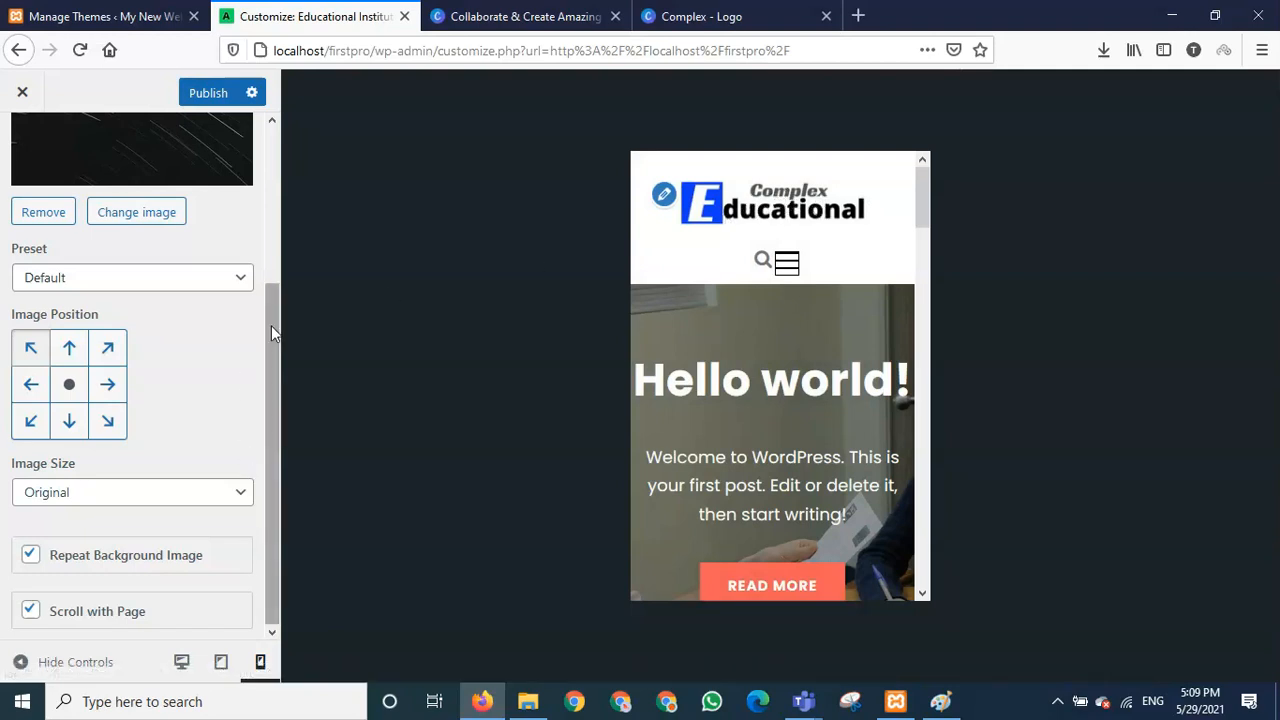
# - Publish the background image changes and return to the main Customizer sections
pyautogui.moveTo(269, 336); pyautogui.dragTo(280, 88)
pyautogui.click(204, 93)
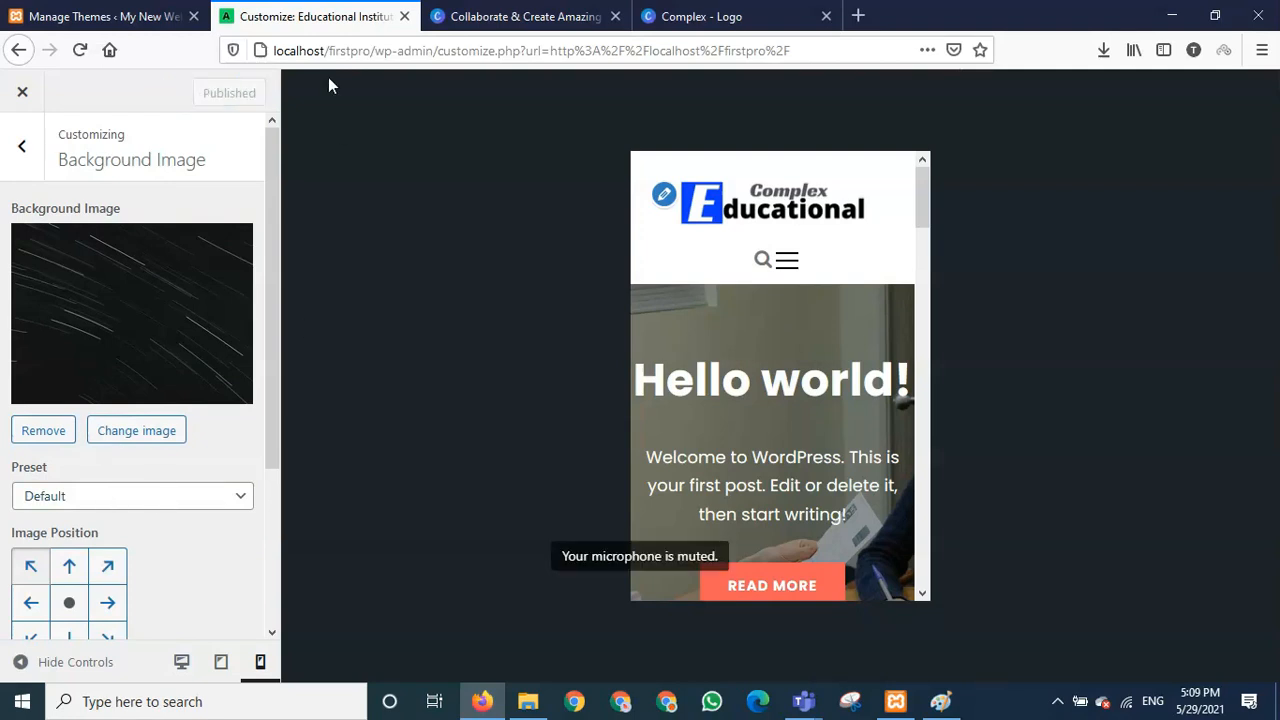
pyautogui.click(23, 158)
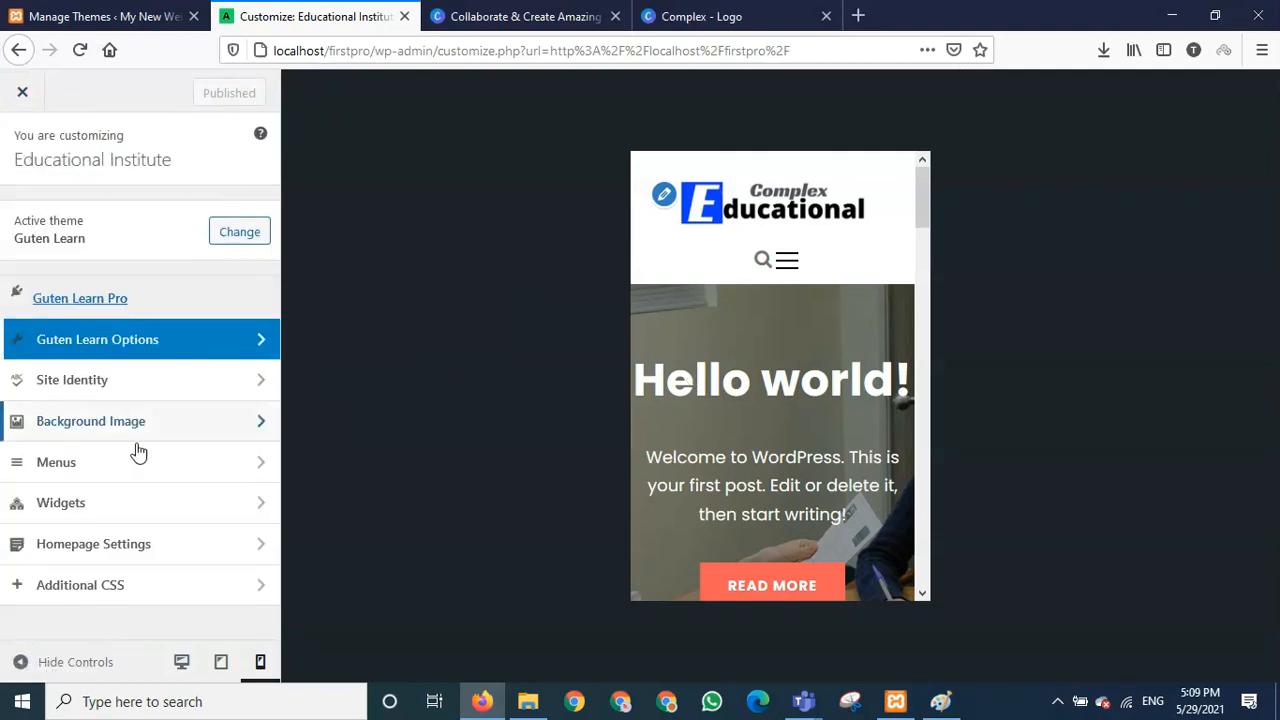
# - Switch the preview to desktop width and open the live site in a new tab
pyautogui.click(182, 664)
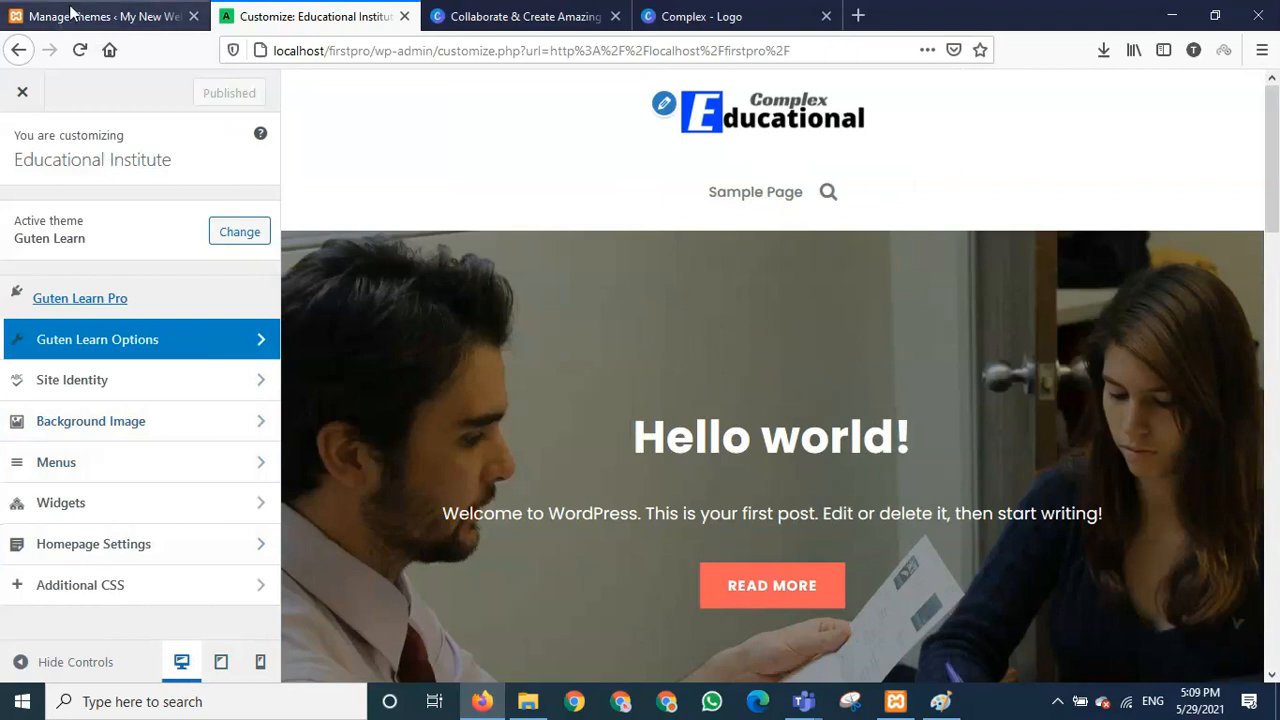
pyautogui.click(70, 12)
pyautogui.moveTo(66, 90)
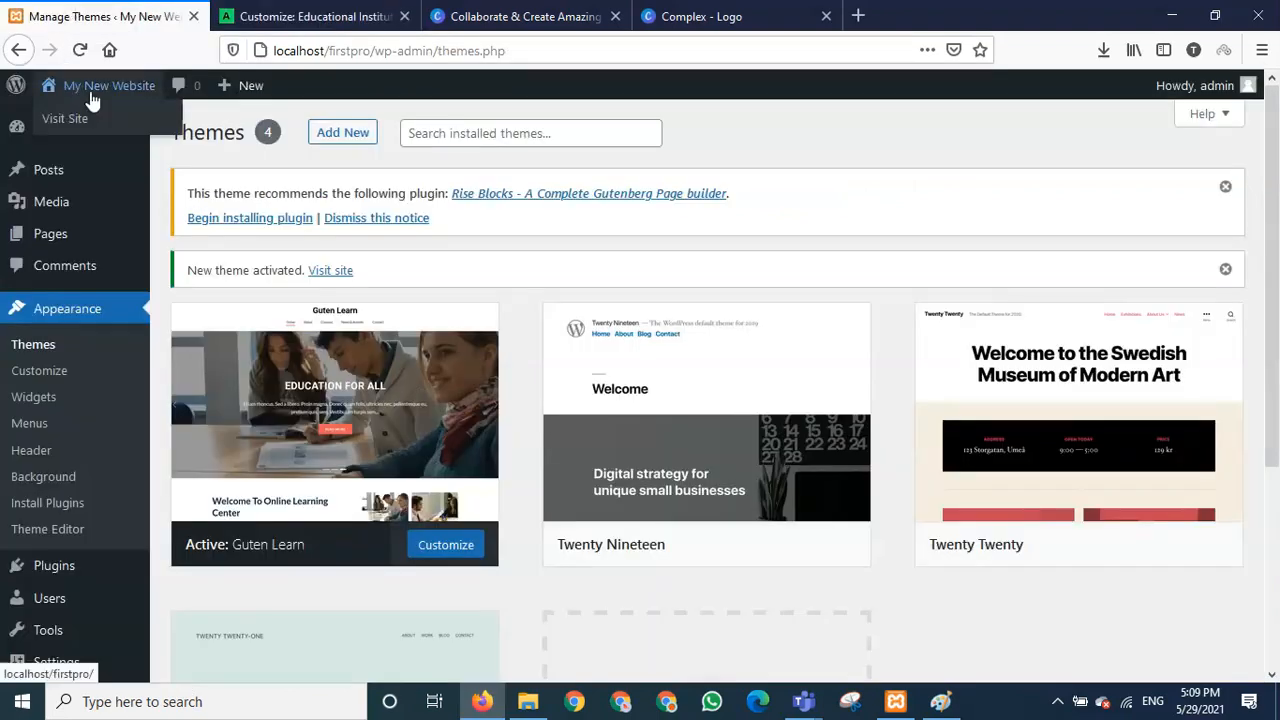
pyautogui.rightClick(84, 124)
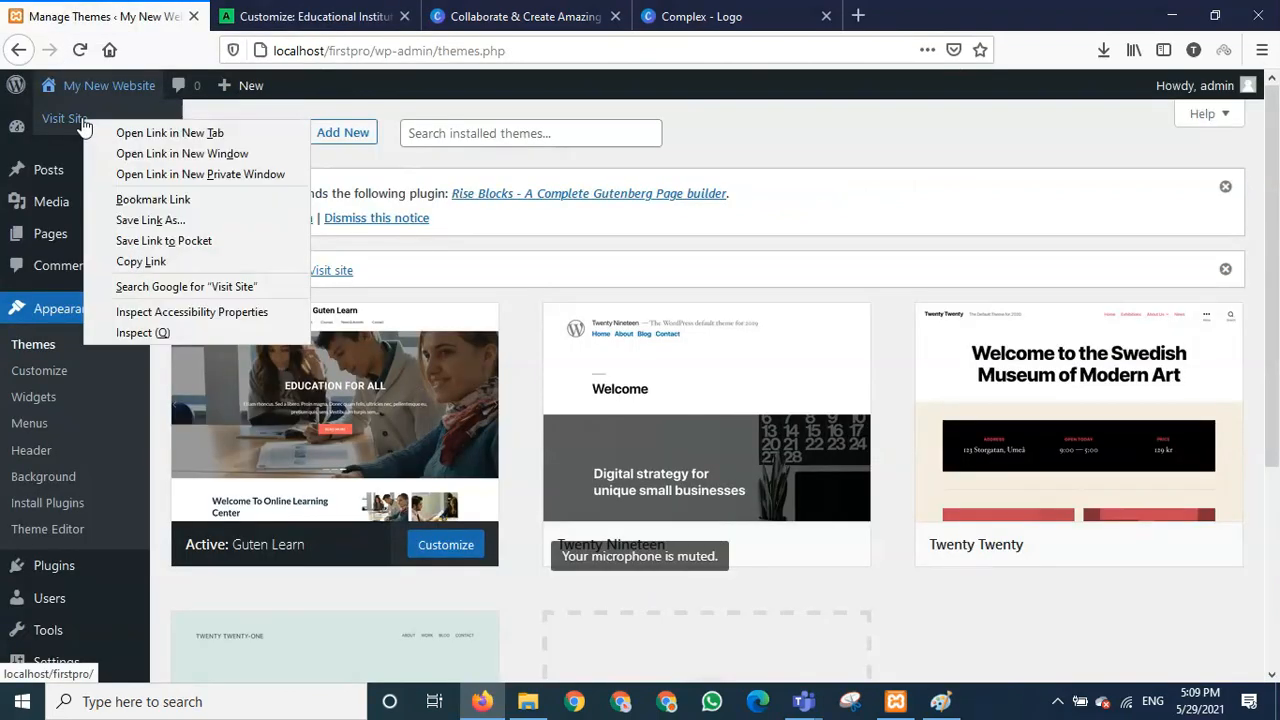
pyautogui.click(169, 132)
# - Compare the live site, theme and Customizer tabs, scrolling through the Customizer preview
pyautogui.click(320, 14)
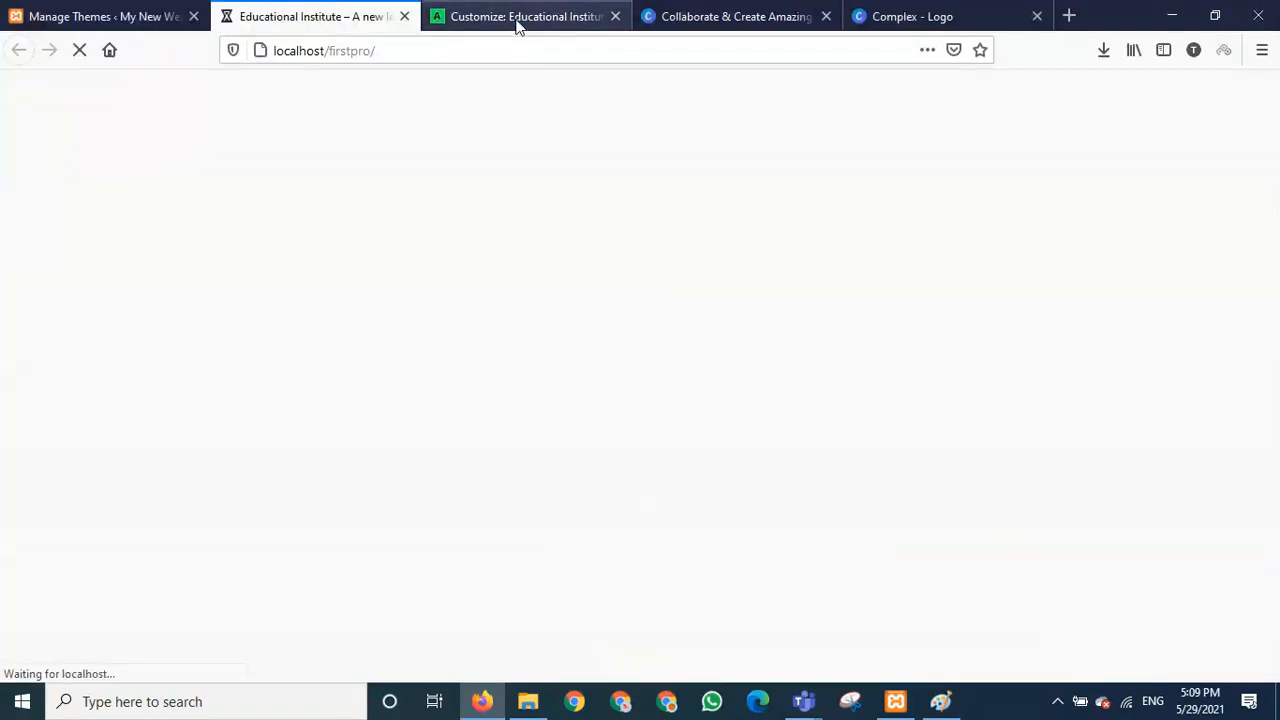
pyautogui.click(517, 25)
pyautogui.click(300, 17)
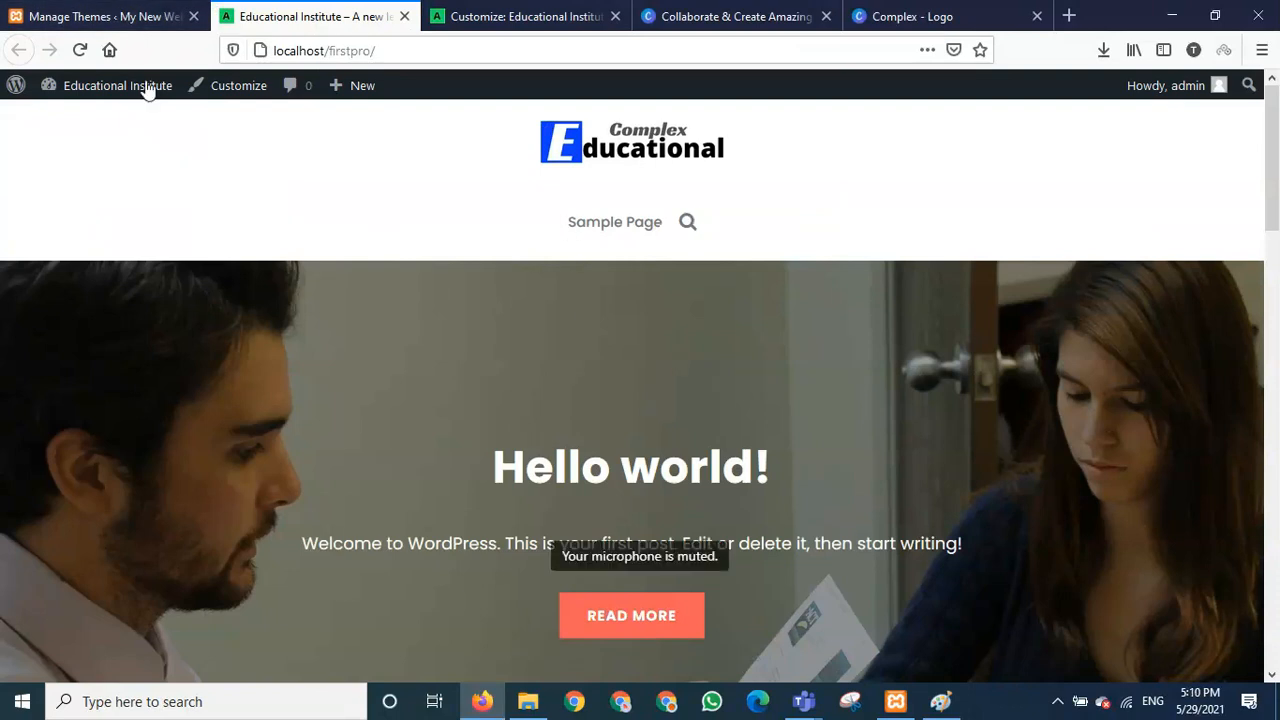
pyautogui.click(147, 26)
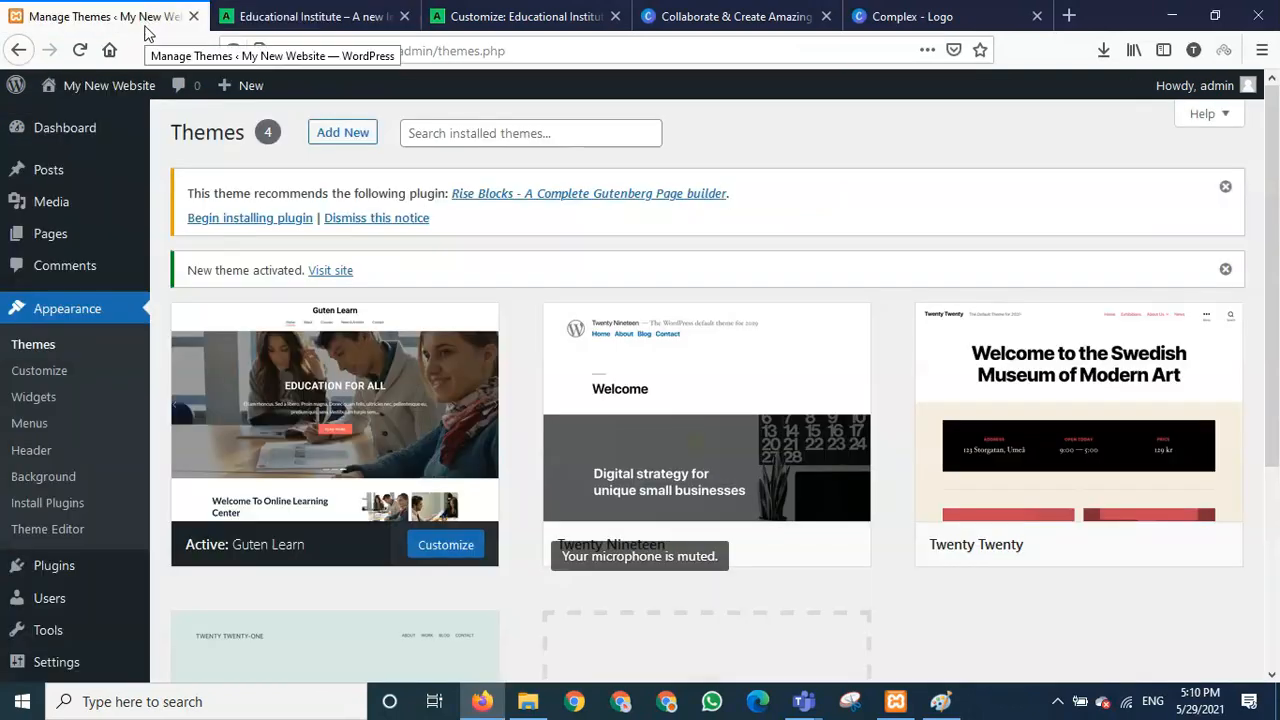
pyautogui.click(507, 20)
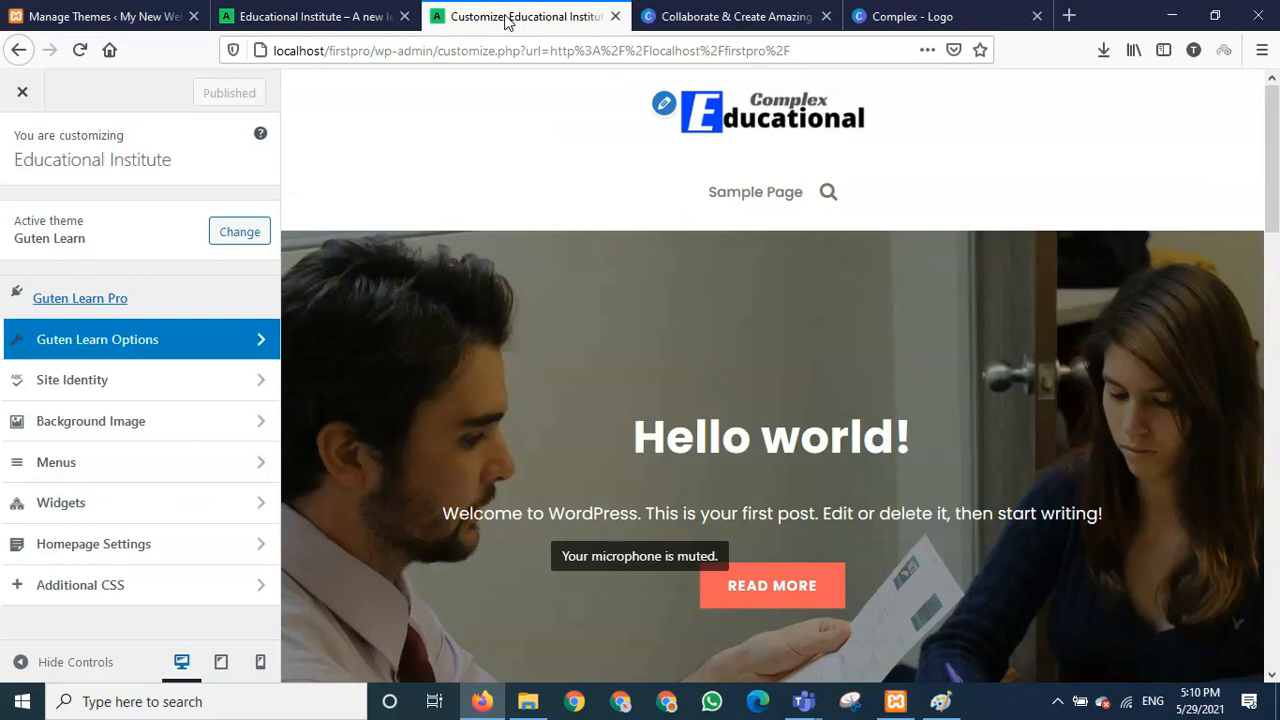
pyautogui.scroll(-10, 457, 514)
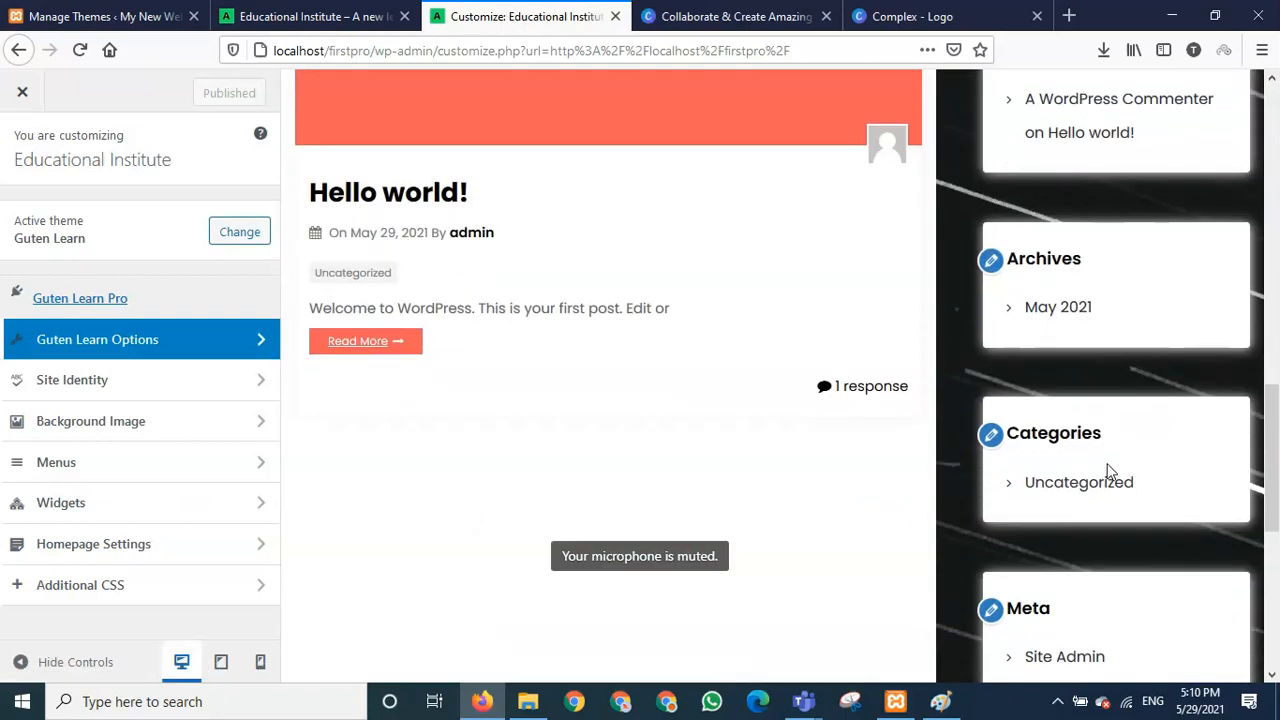
pyautogui.scroll(5, 971, 541)
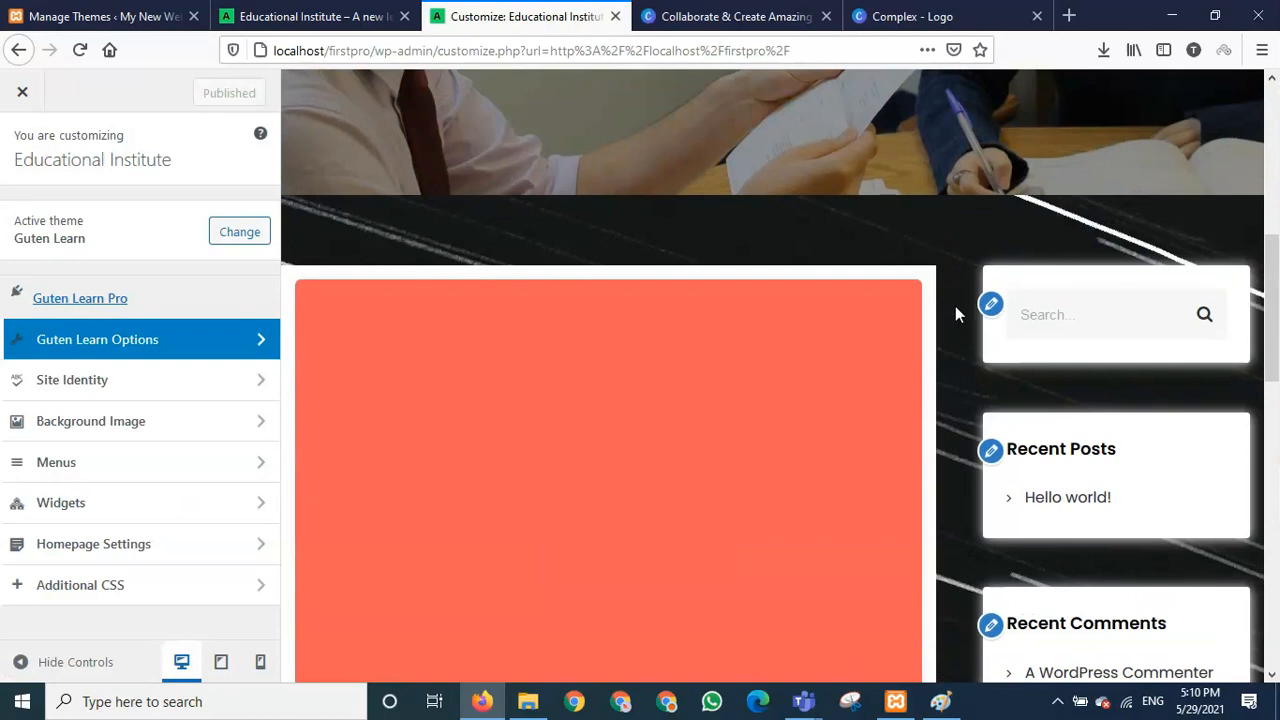
pyautogui.scroll(-10, 962, 585)
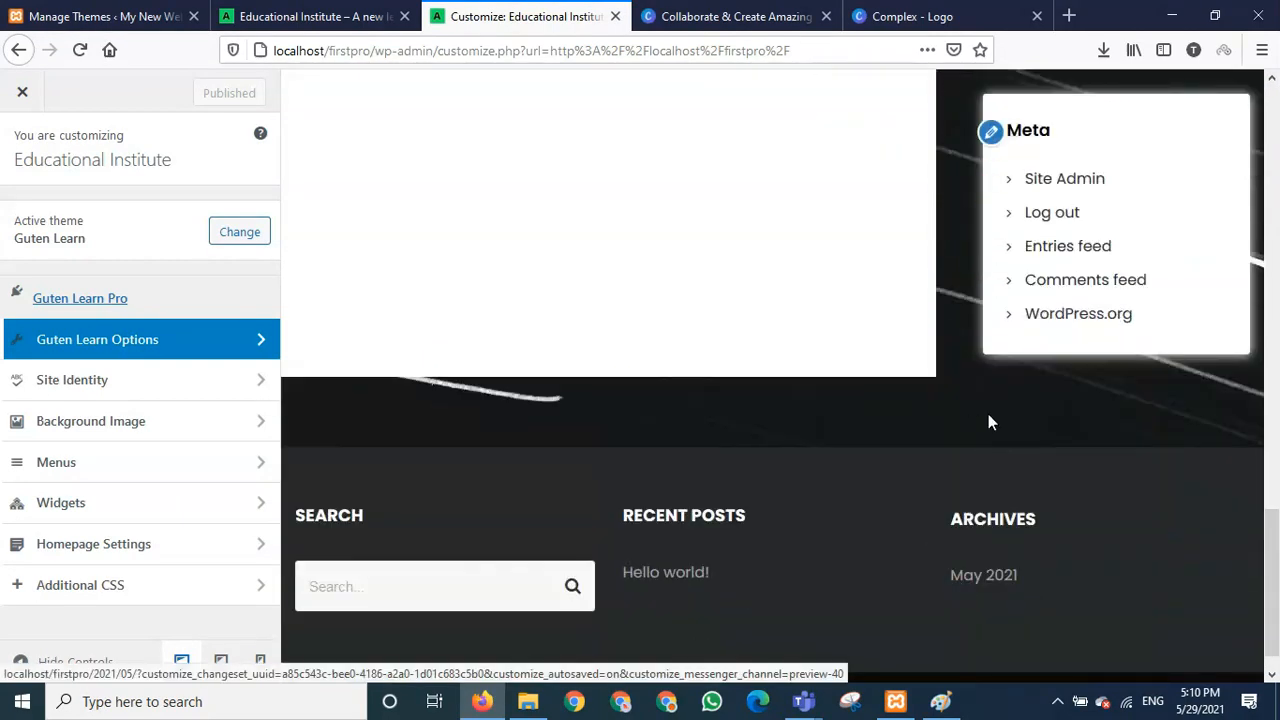
pyautogui.scroll(10, 922, 410)
pyautogui.scroll(3, 924, 407)
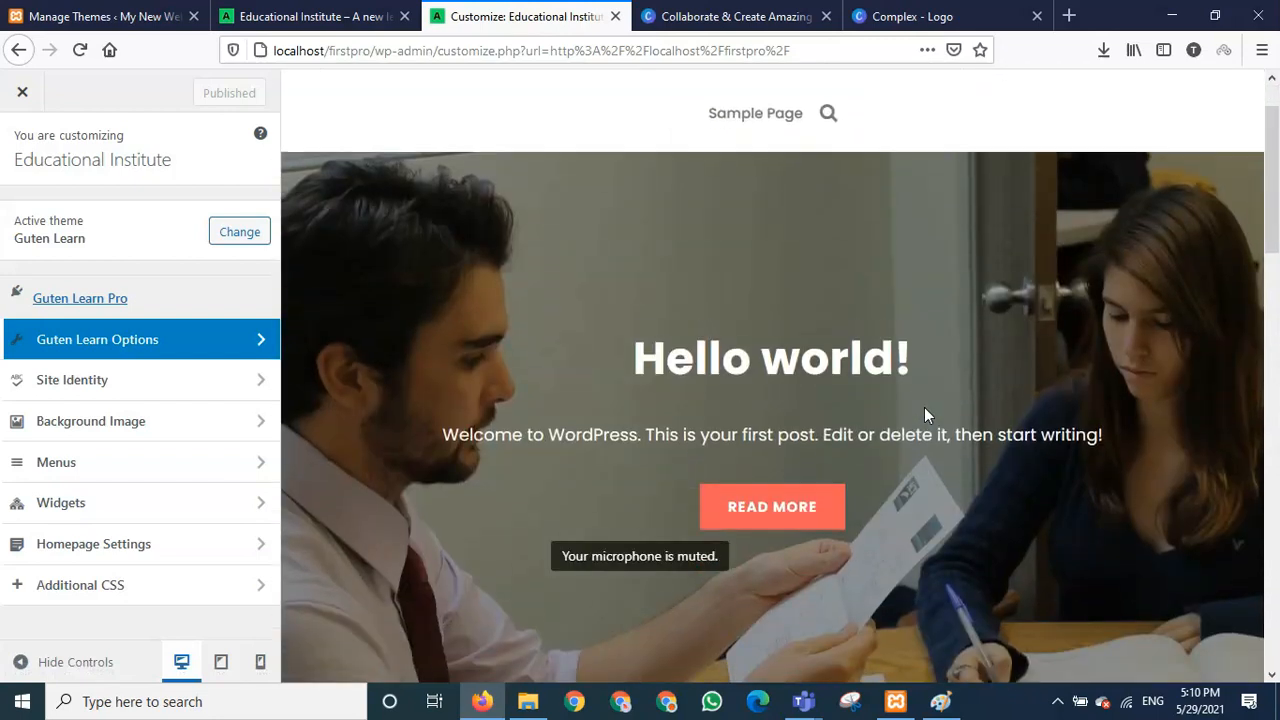
# - Scroll the live site to check the starry background, then close its tab
pyautogui.click(355, 20)
pyautogui.scroll(-10, 863, 476)
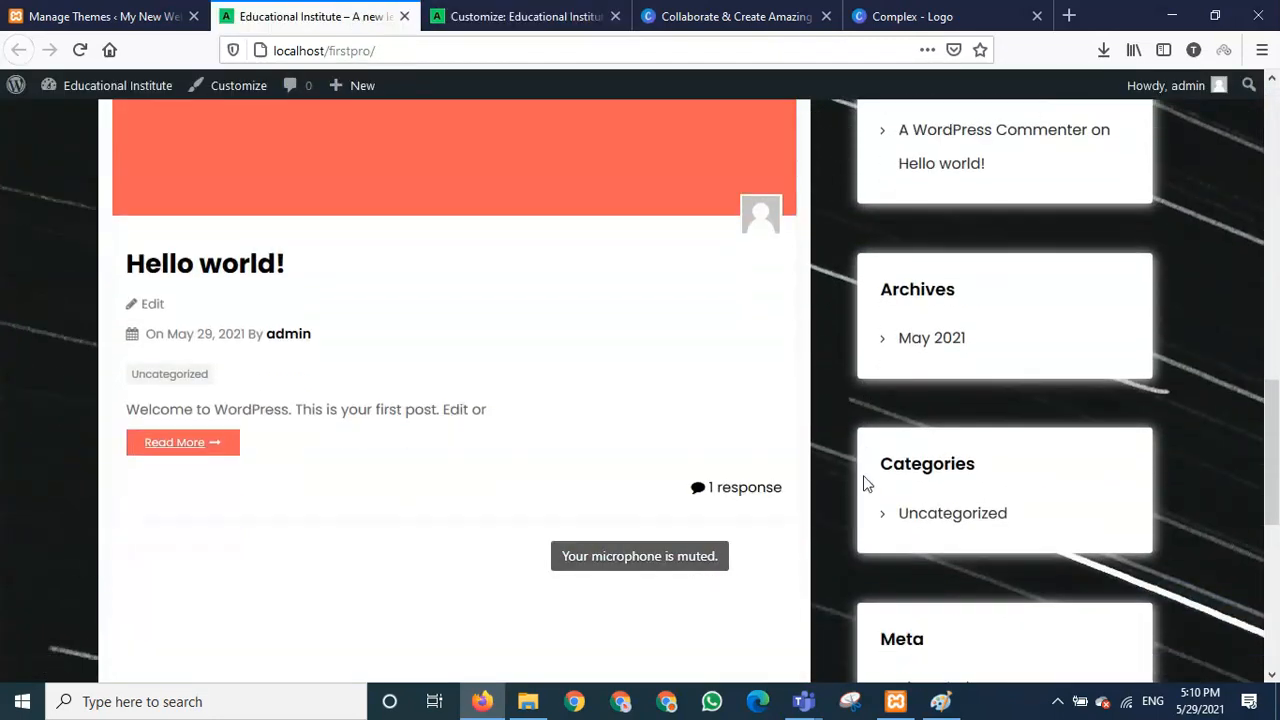
pyautogui.scroll(10, 863, 480)
pyautogui.scroll(-5, 915, 224)
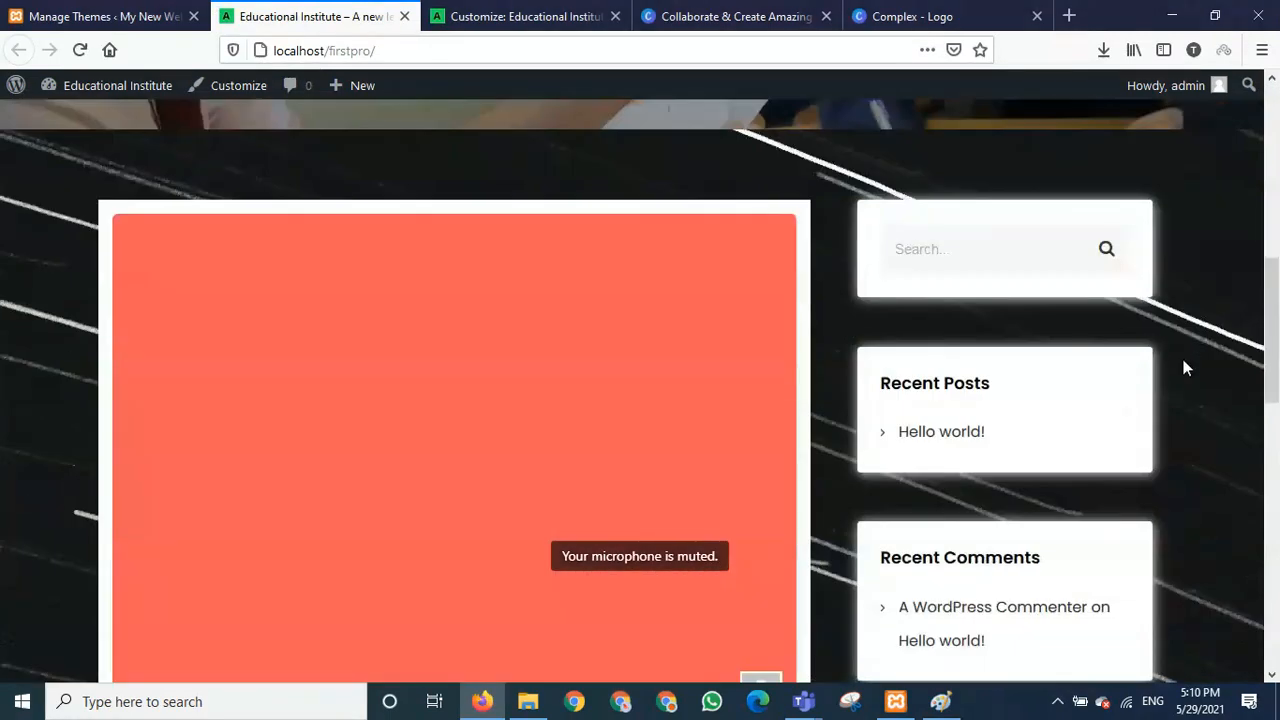
pyautogui.scroll(5, 1183, 362)
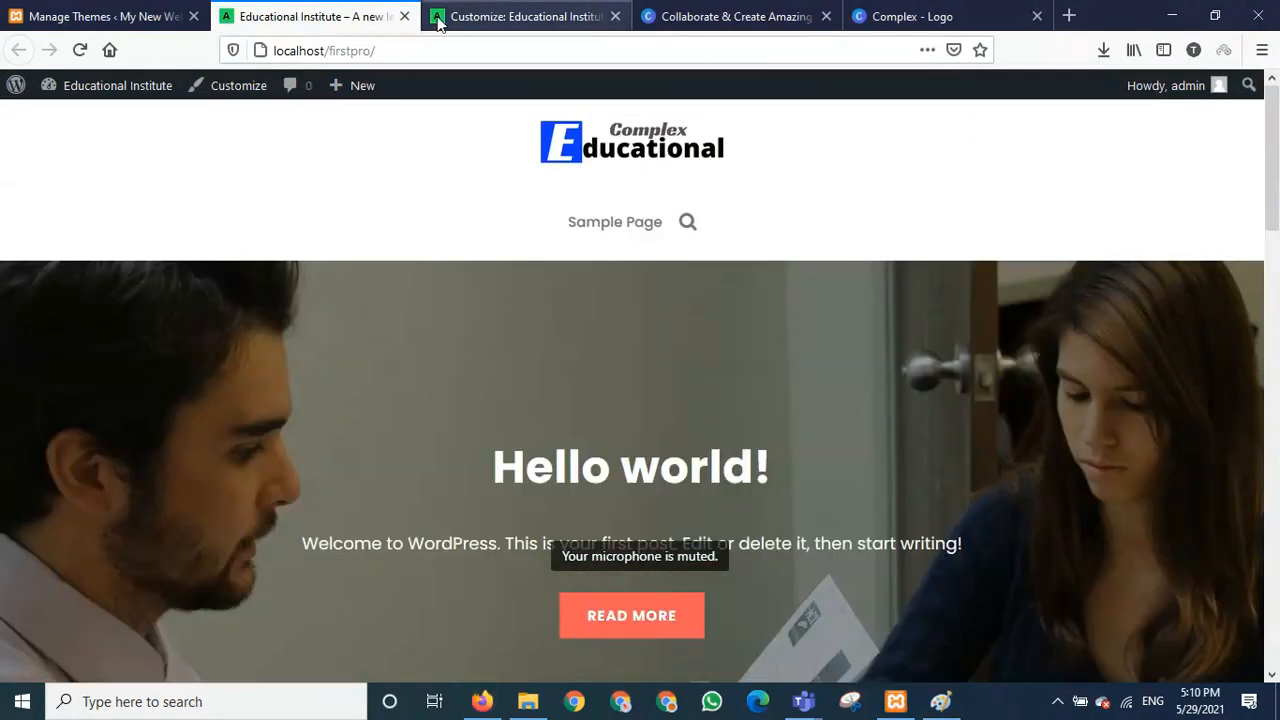
pyautogui.click(491, 17)
pyautogui.click(404, 16)
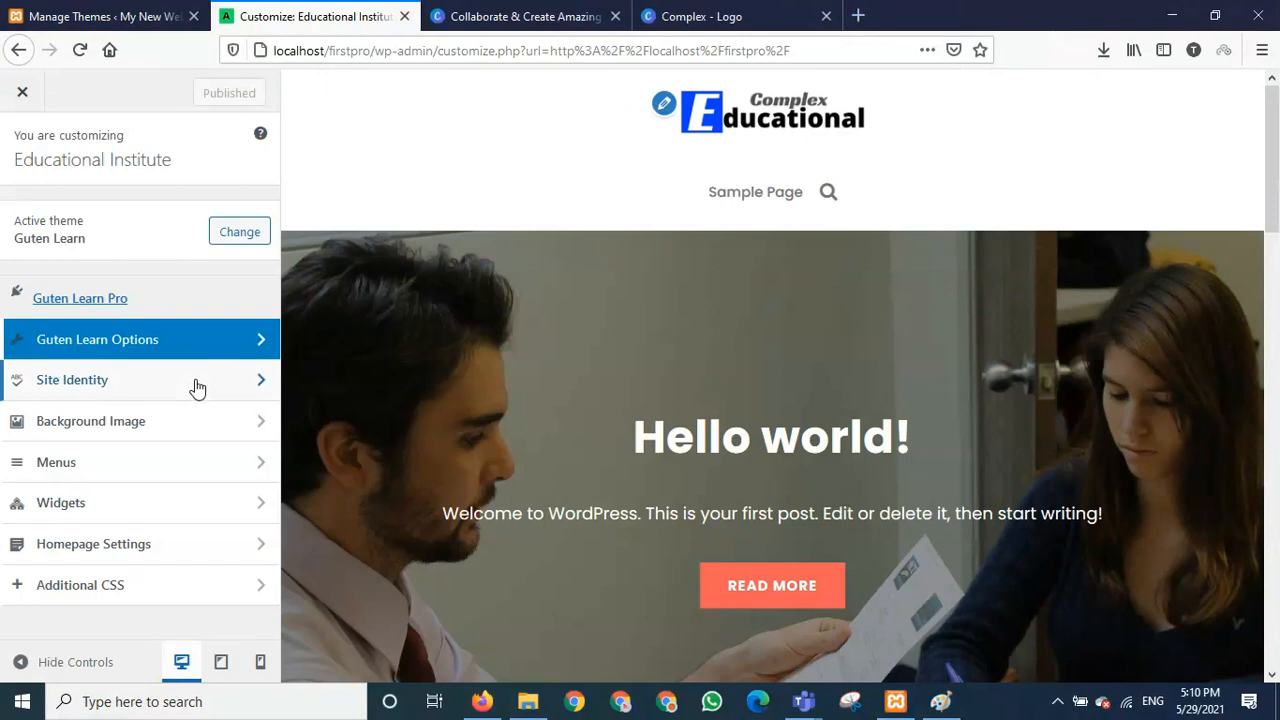
# - Remove the starry background image, scroll the preview to verify, and return to the main Customizer list
pyautogui.click(90, 436)
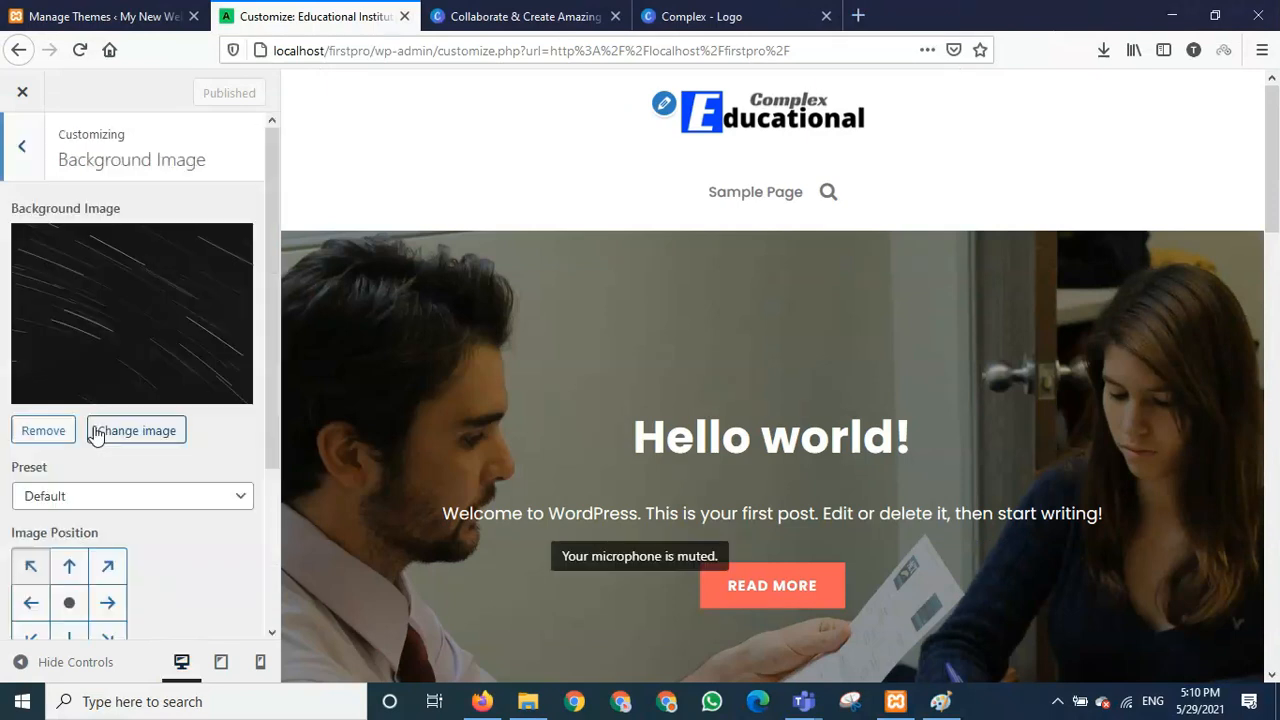
pyautogui.click(44, 431)
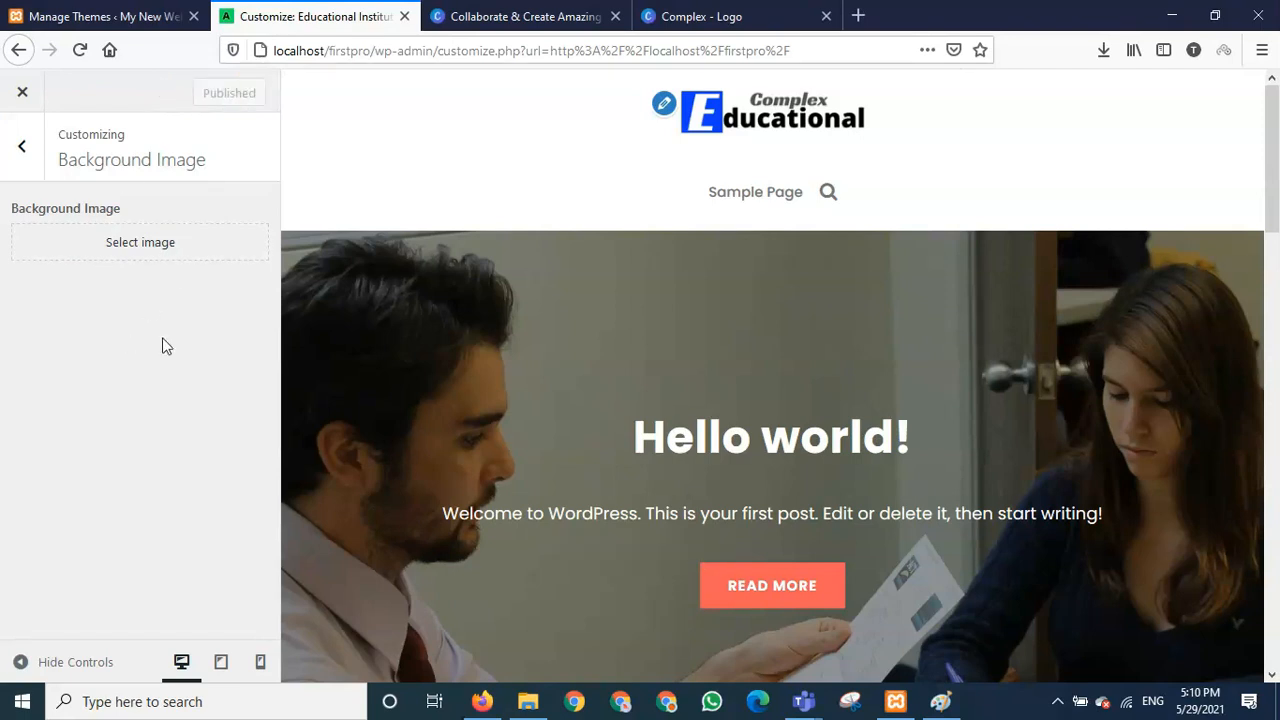
pyautogui.scroll(-6, 539, 426)
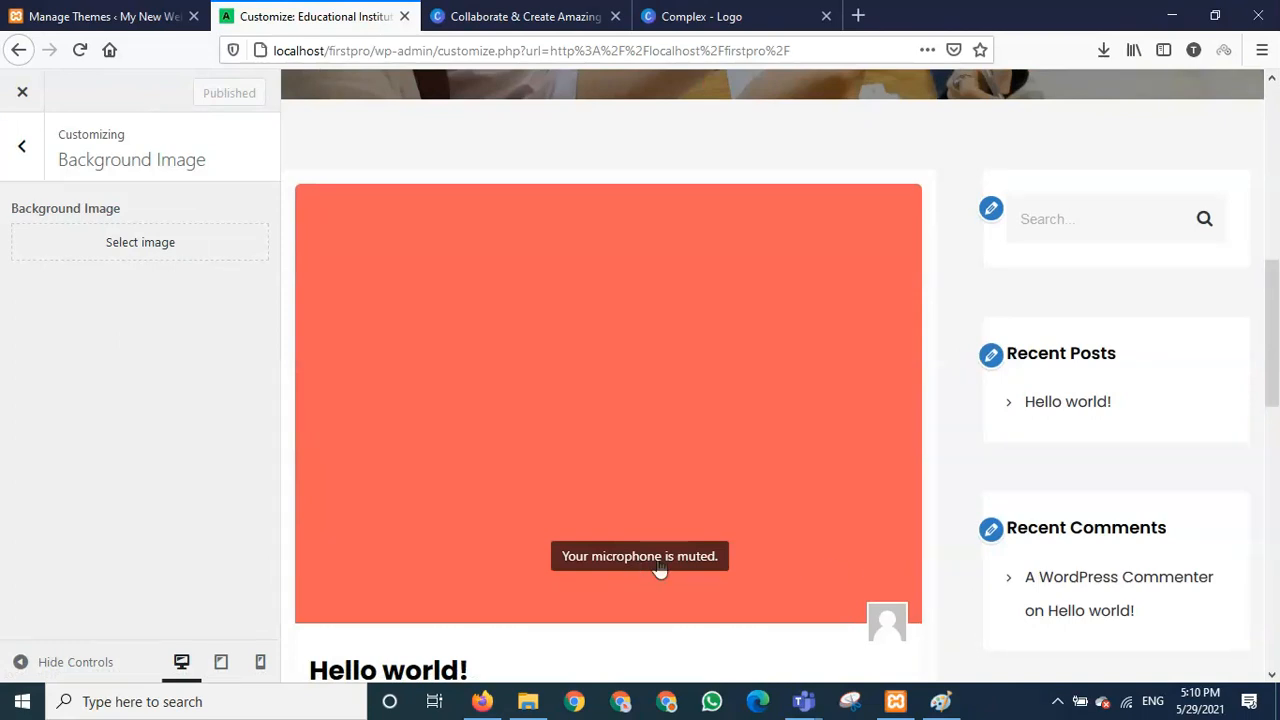
pyautogui.scroll(4, 483, 474)
pyautogui.scroll(3, 480, 472)
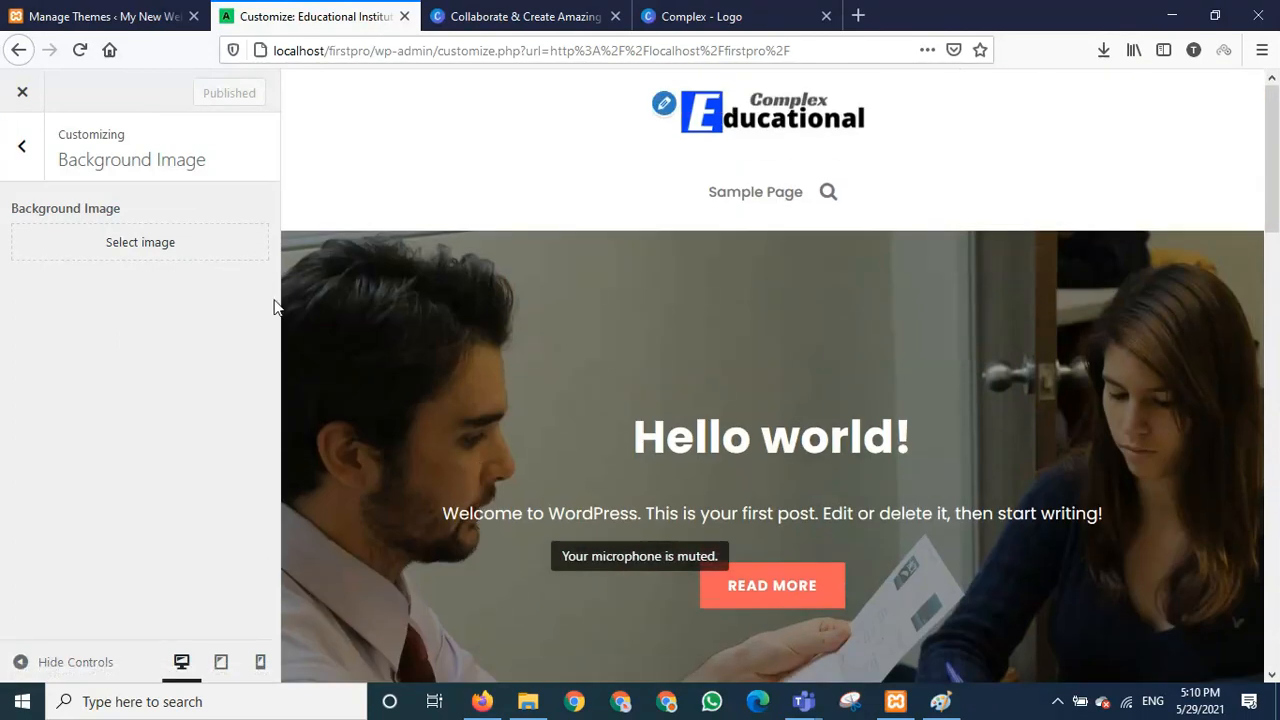
pyautogui.click(20, 152)
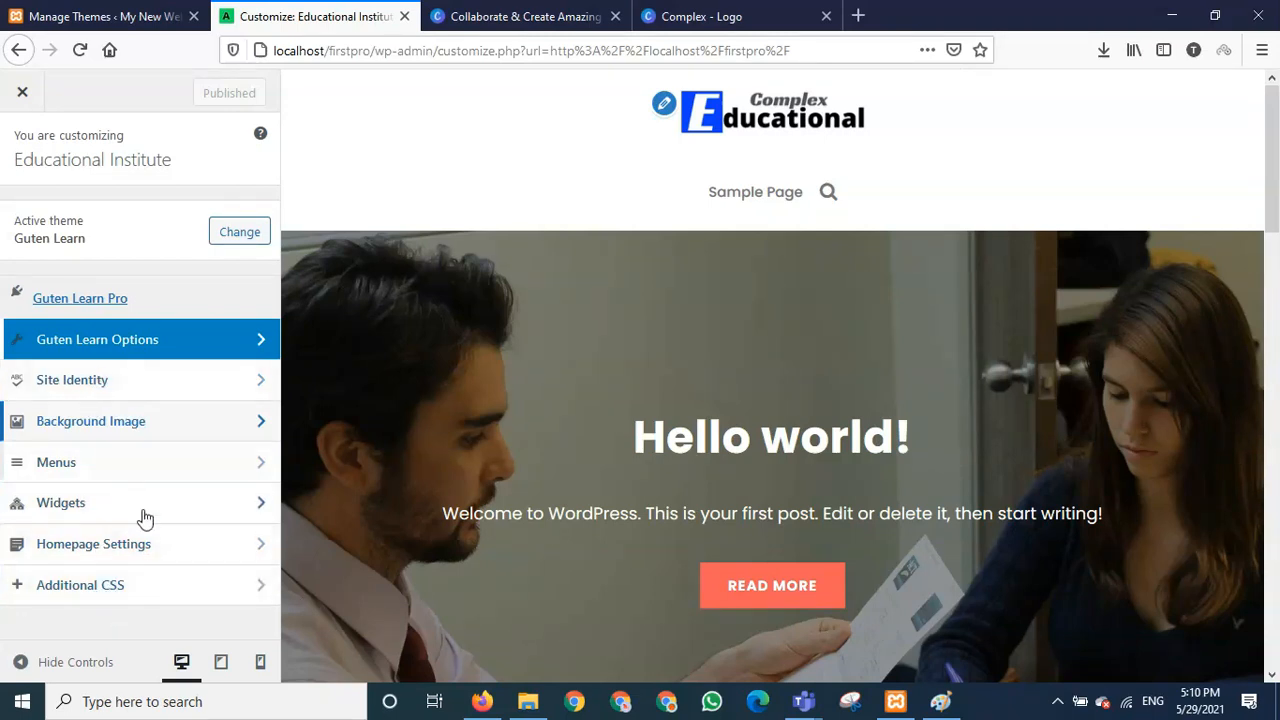
# - Glance at Homepage Settings, close the Customizer, and open the admin Pages list
pyautogui.click(115, 541)
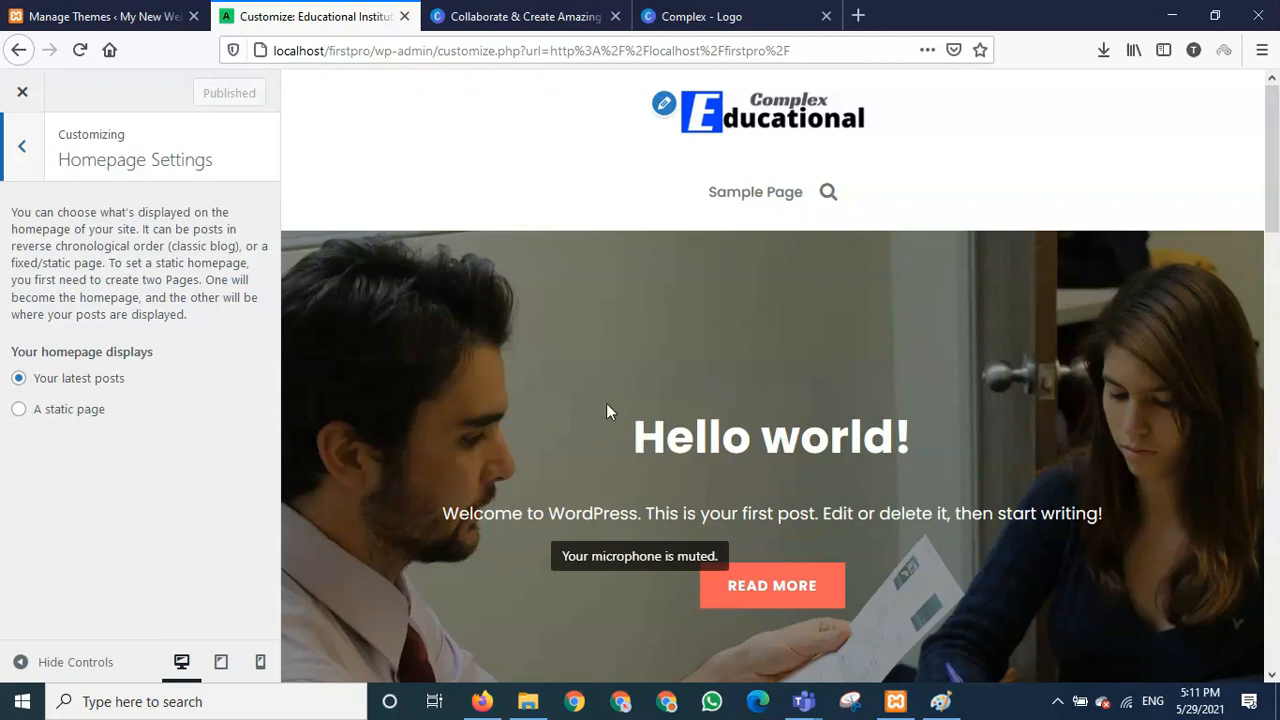
pyautogui.click(38, 148)
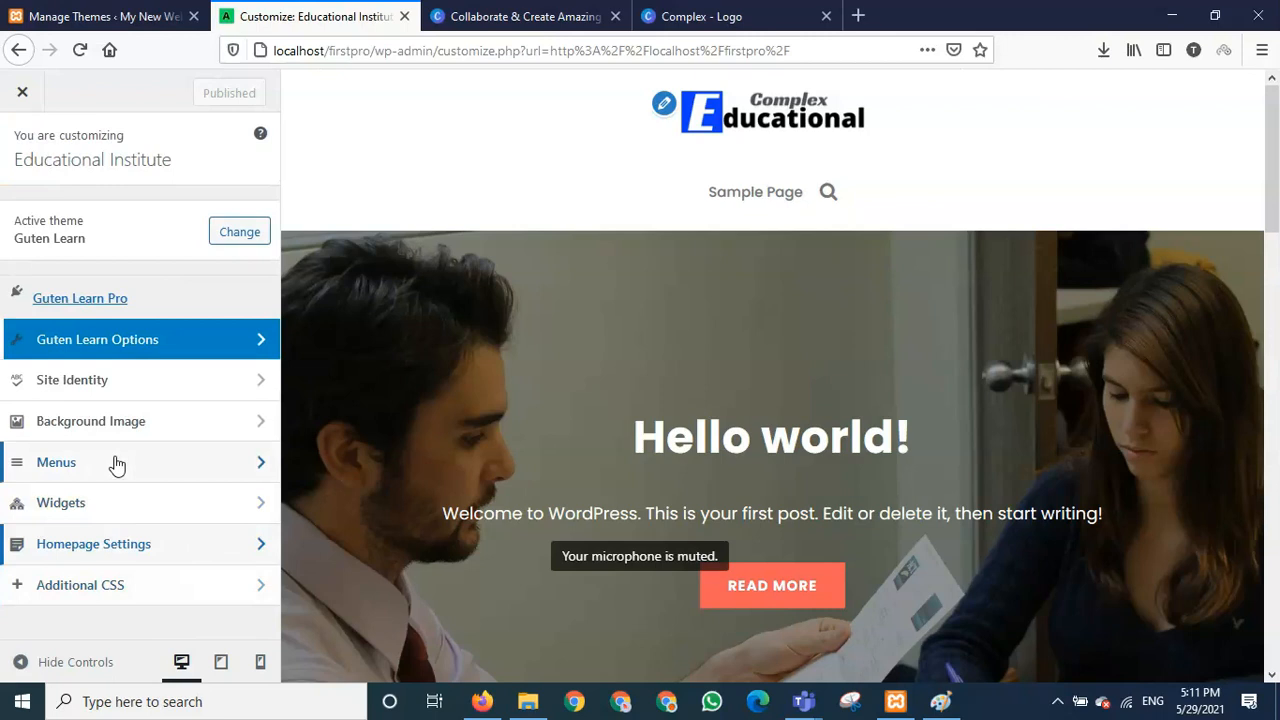
pyautogui.click(22, 95)
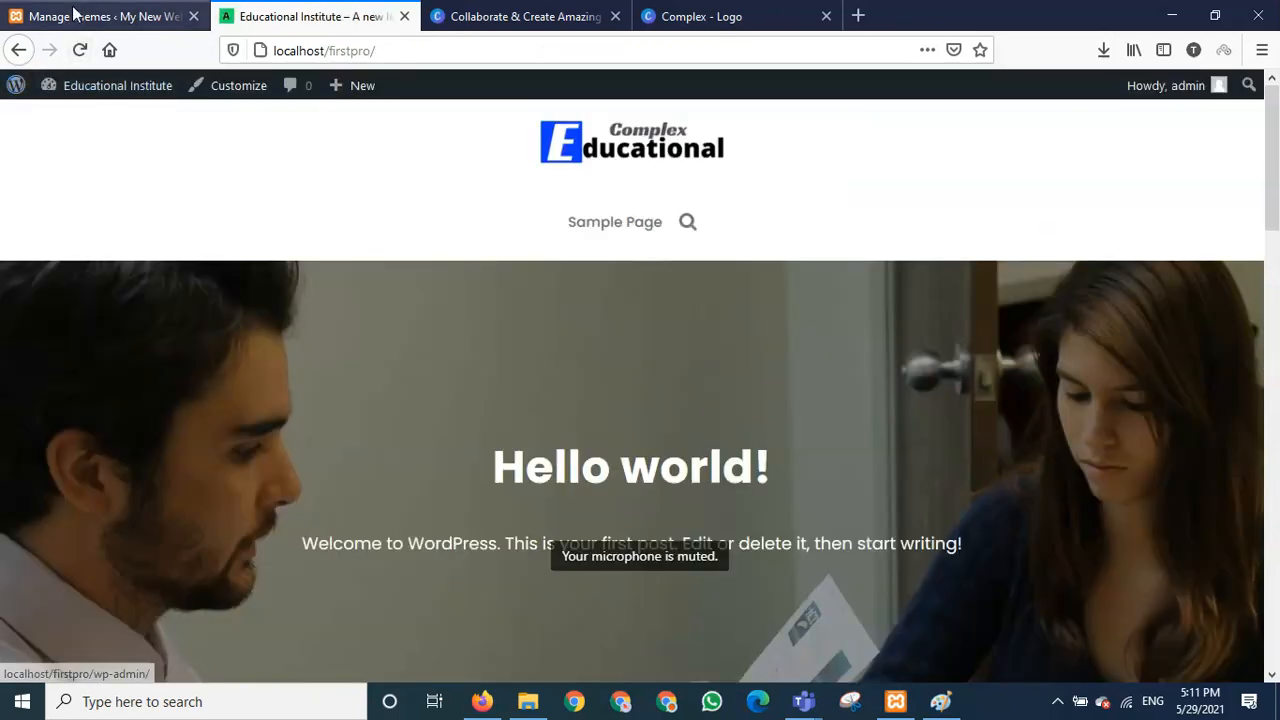
pyautogui.click(72, 16)
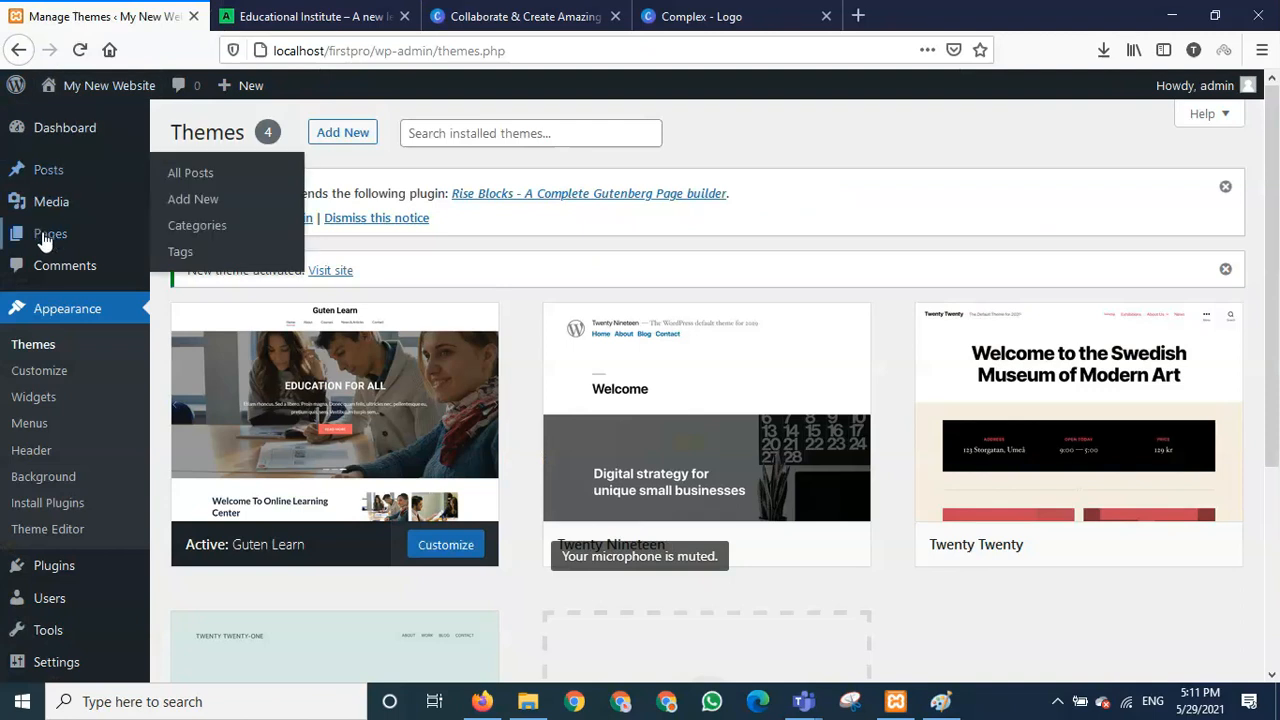
pyautogui.click(55, 245)
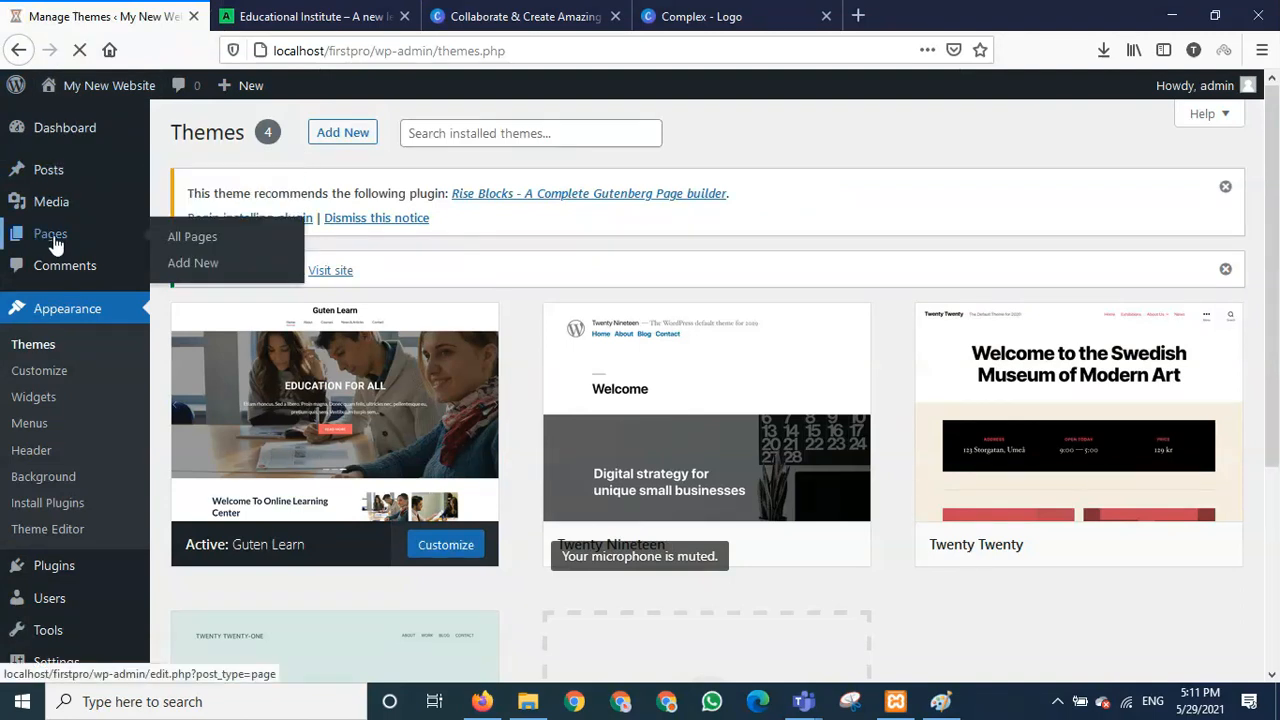
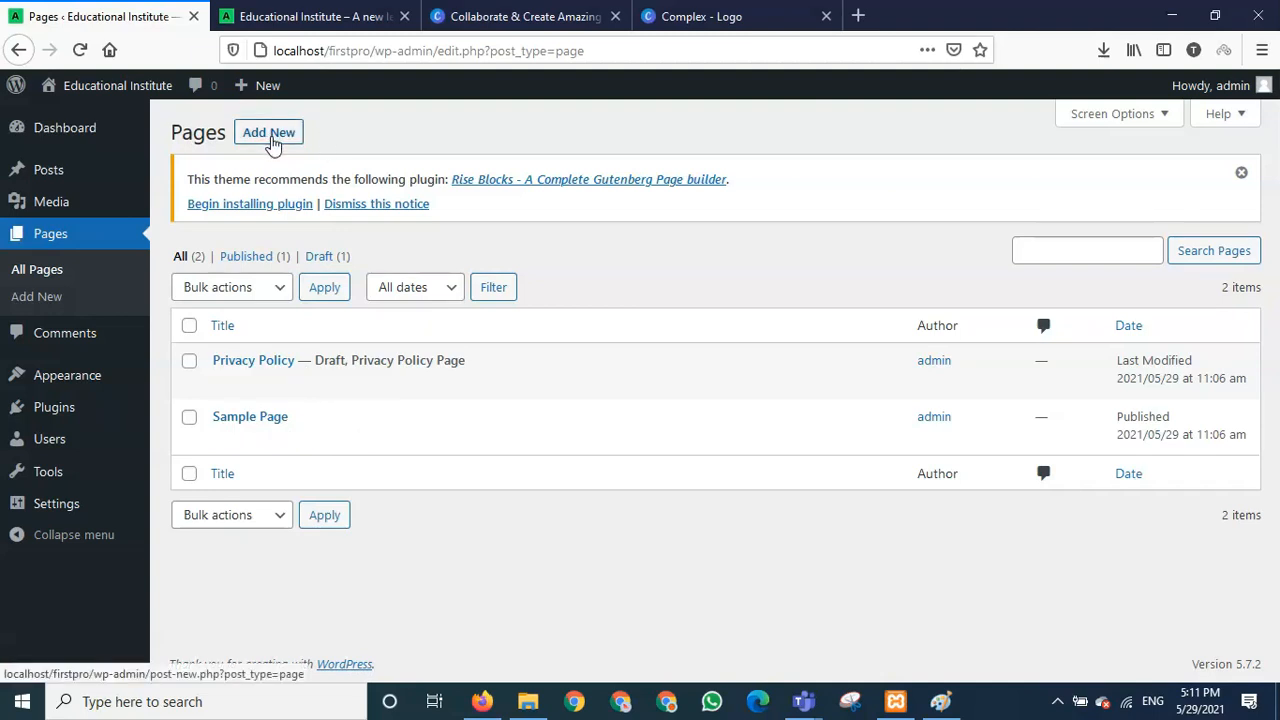
# - Start a new page, dismiss the block editor welcome guide, and return to the Pages list
pyautogui.click(268, 133)
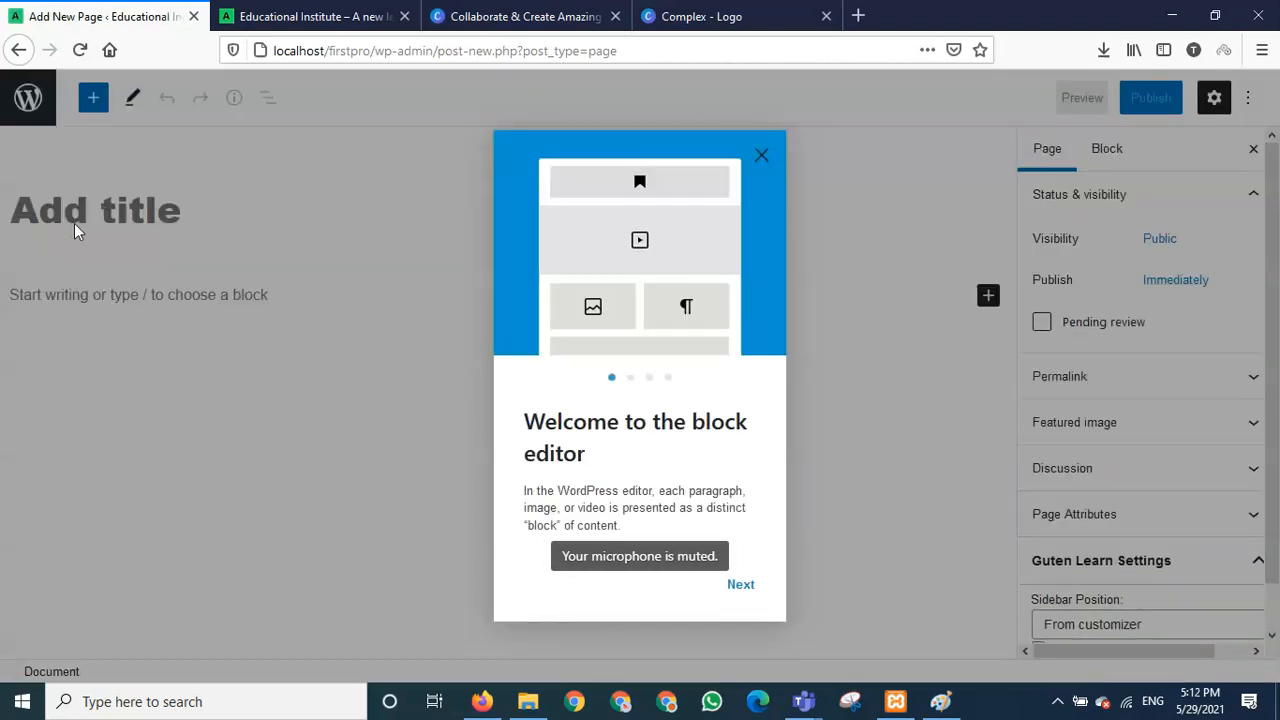
pyautogui.click(761, 155)
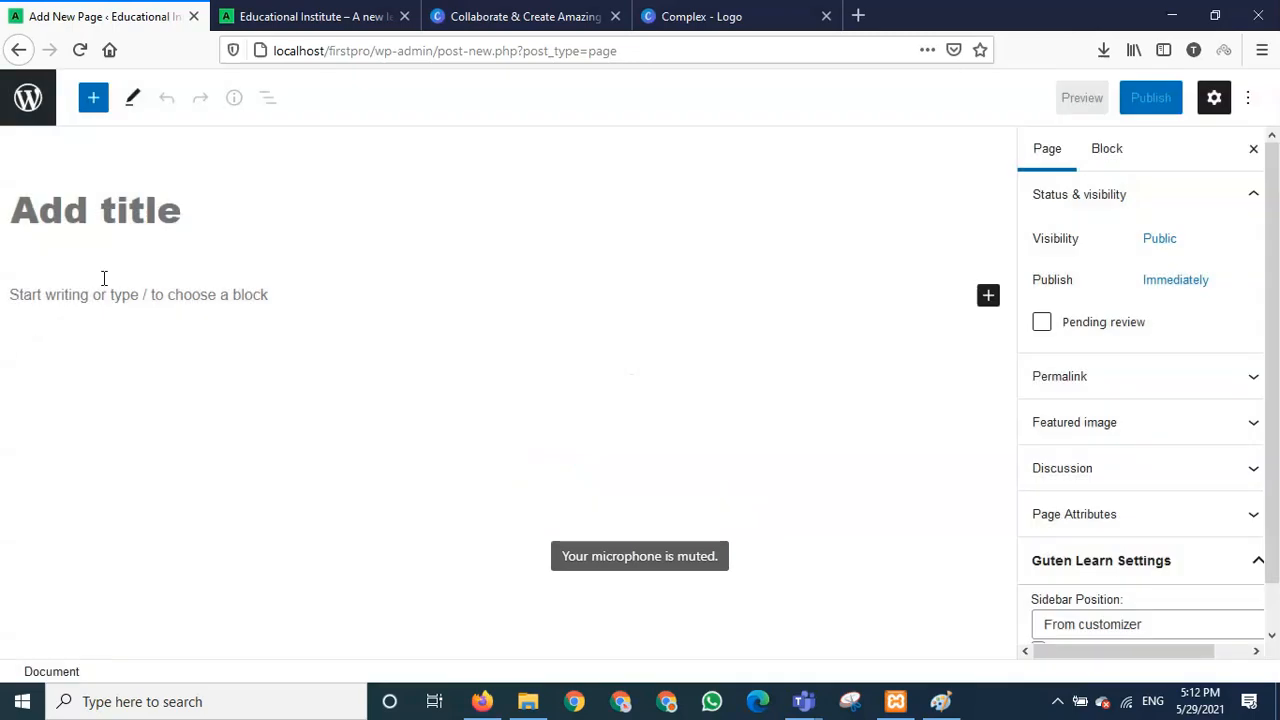
pyautogui.click(18, 49)
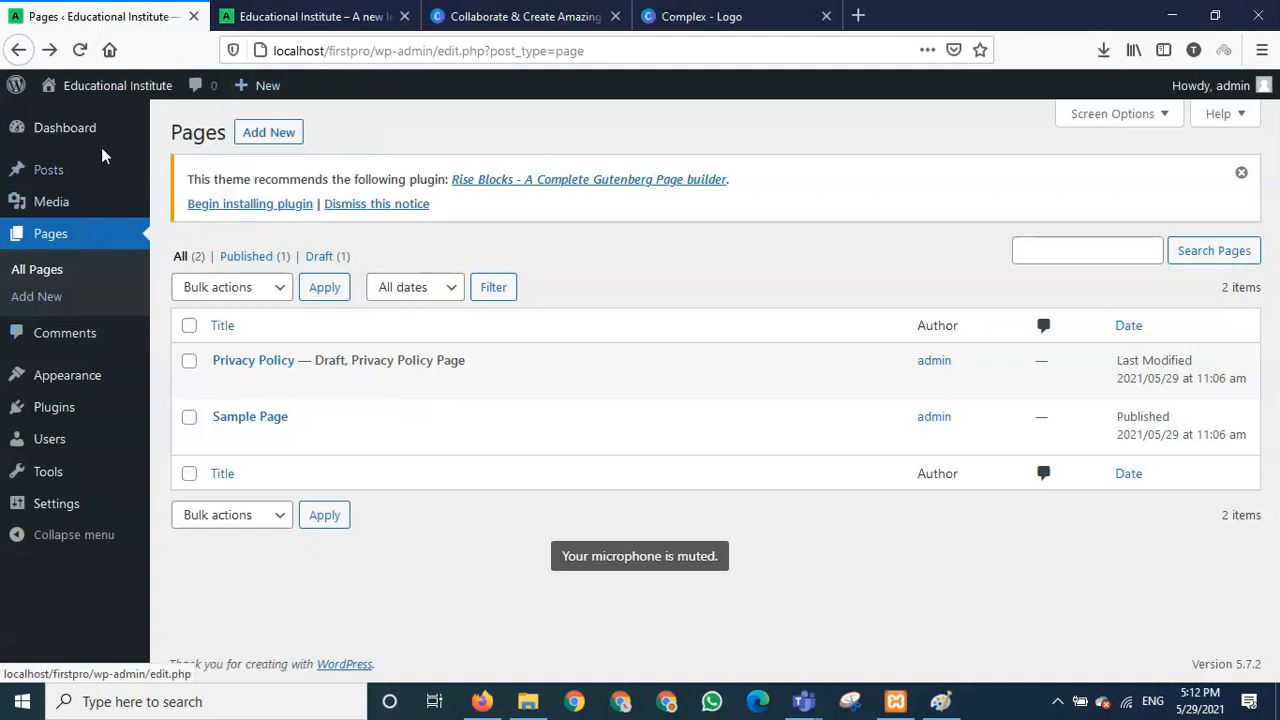
# - Show the Themes page with Guten Learn active and open the live site in a new tab
pyautogui.moveTo(105, 95)
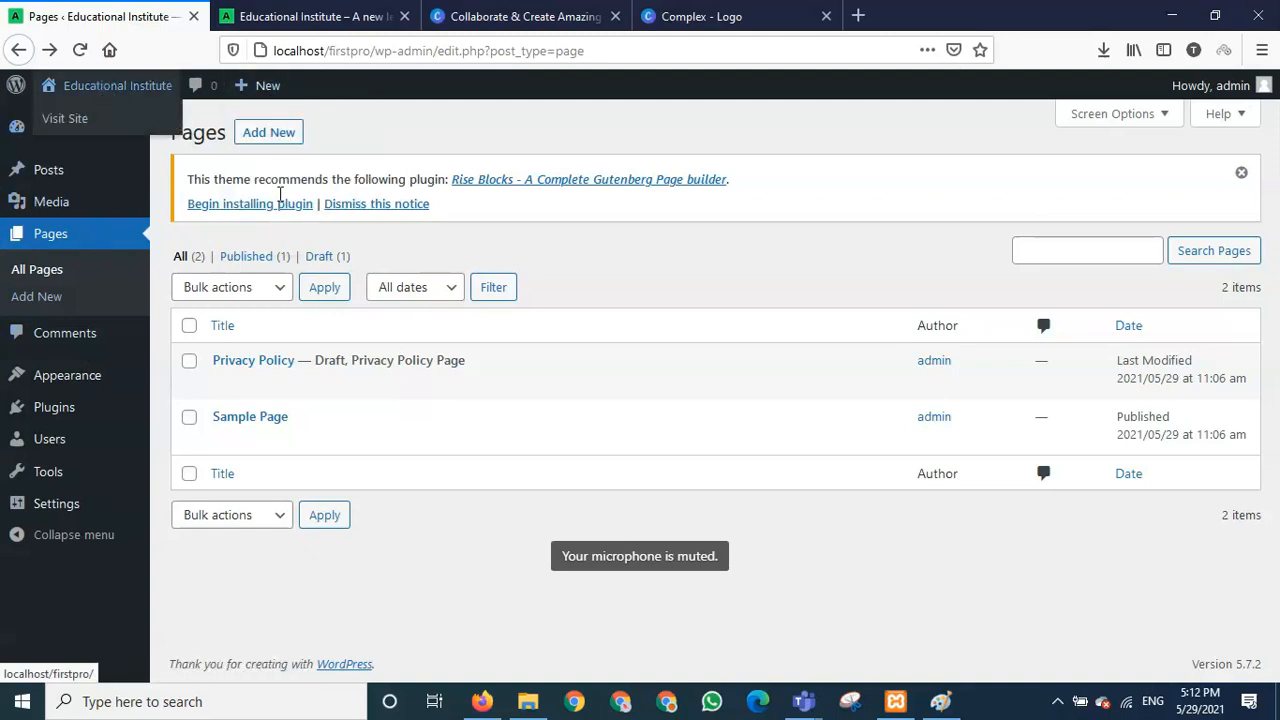
pyautogui.moveTo(77, 385)
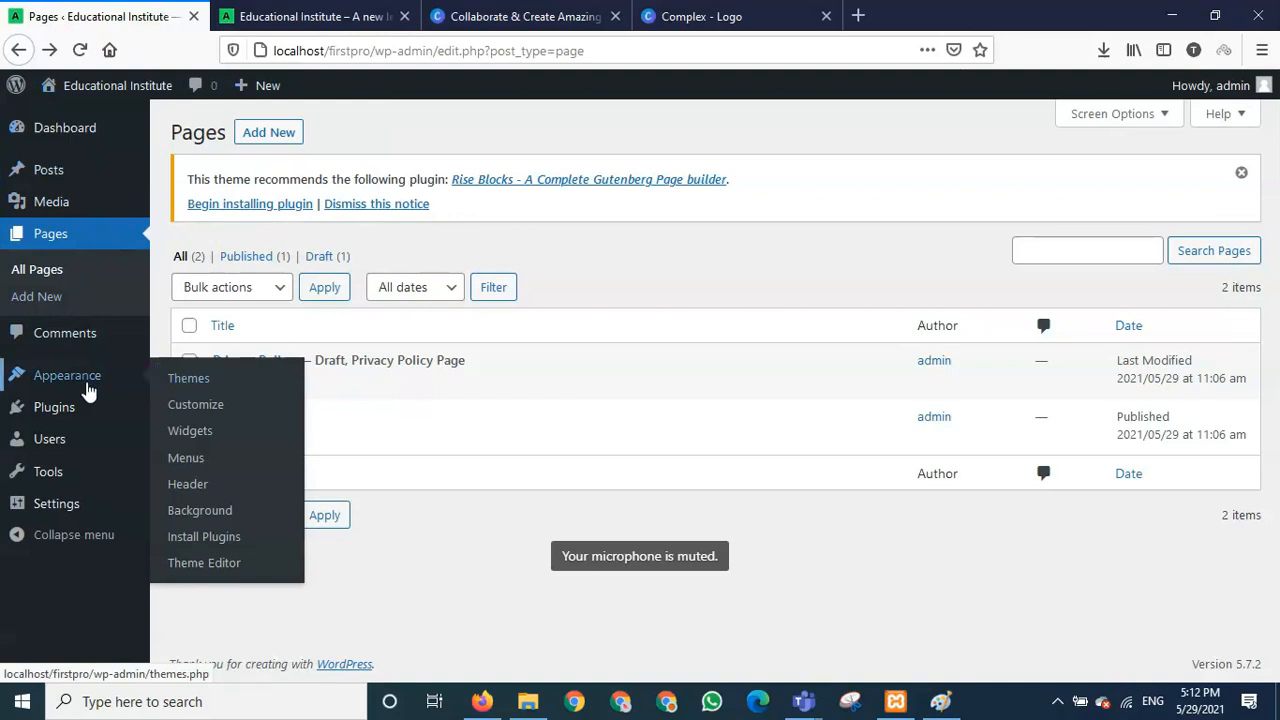
pyautogui.click(186, 387)
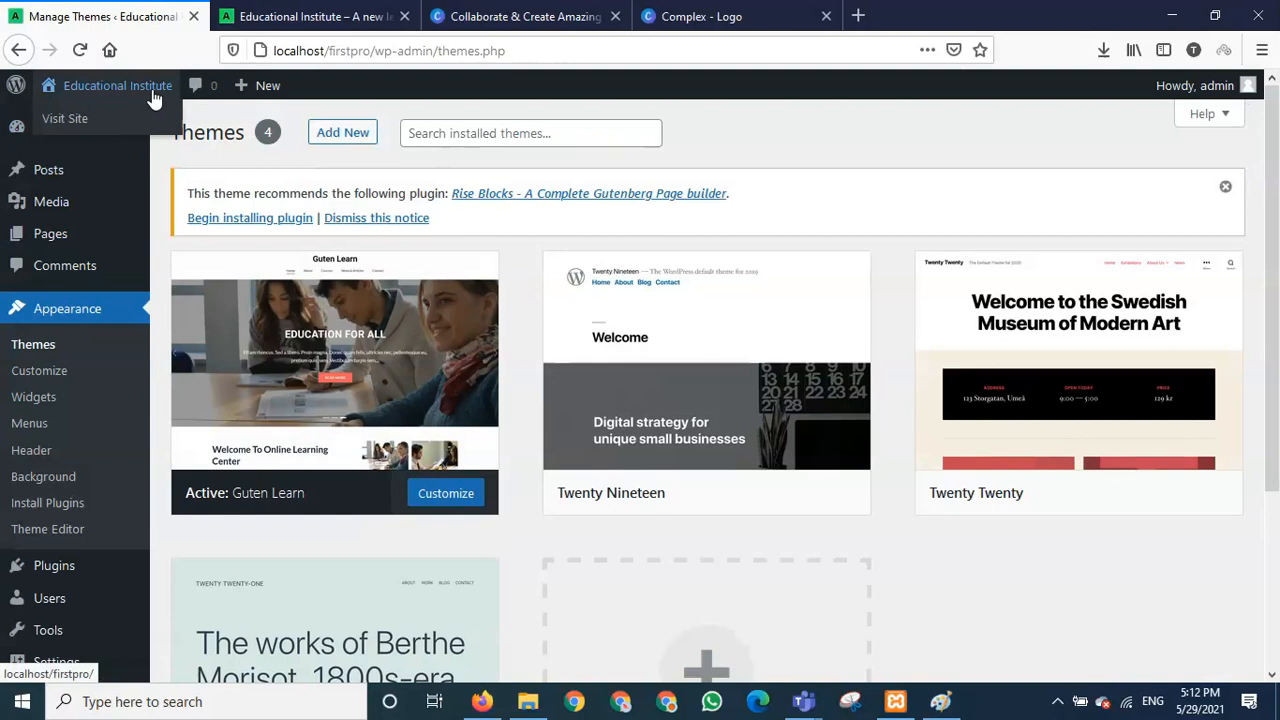
pyautogui.rightClick(73, 124)
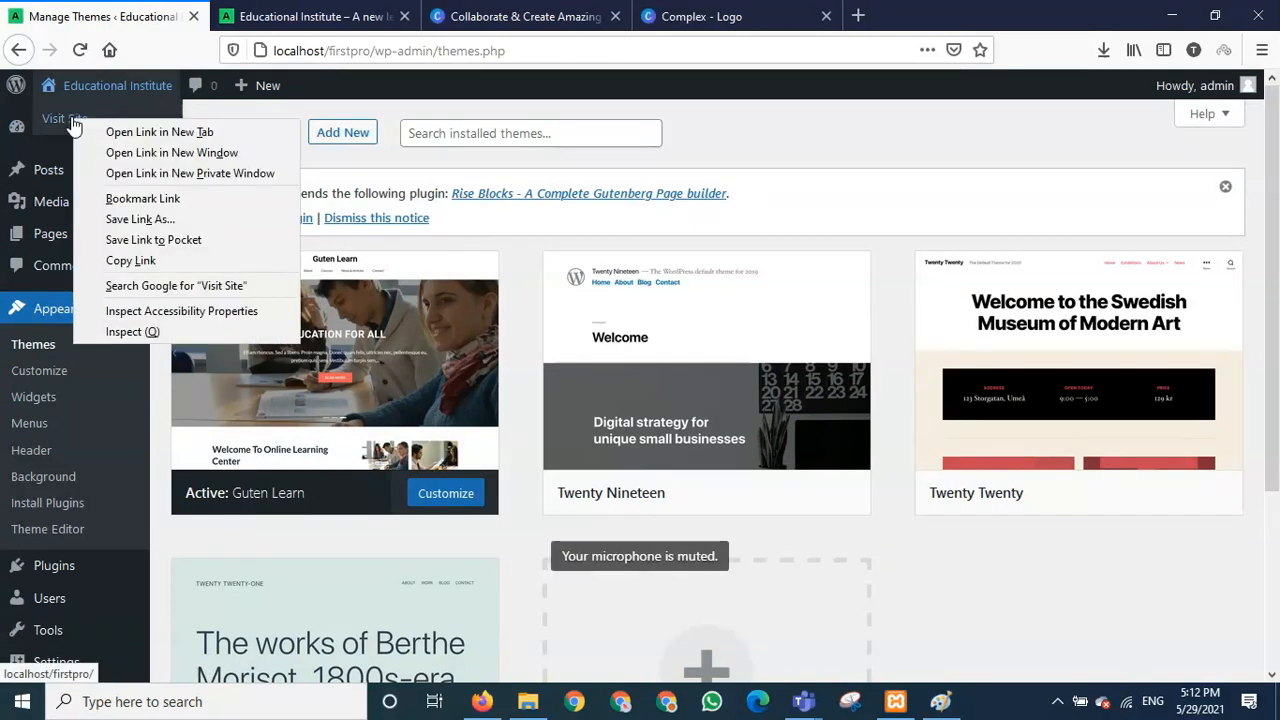
pyautogui.click(128, 136)
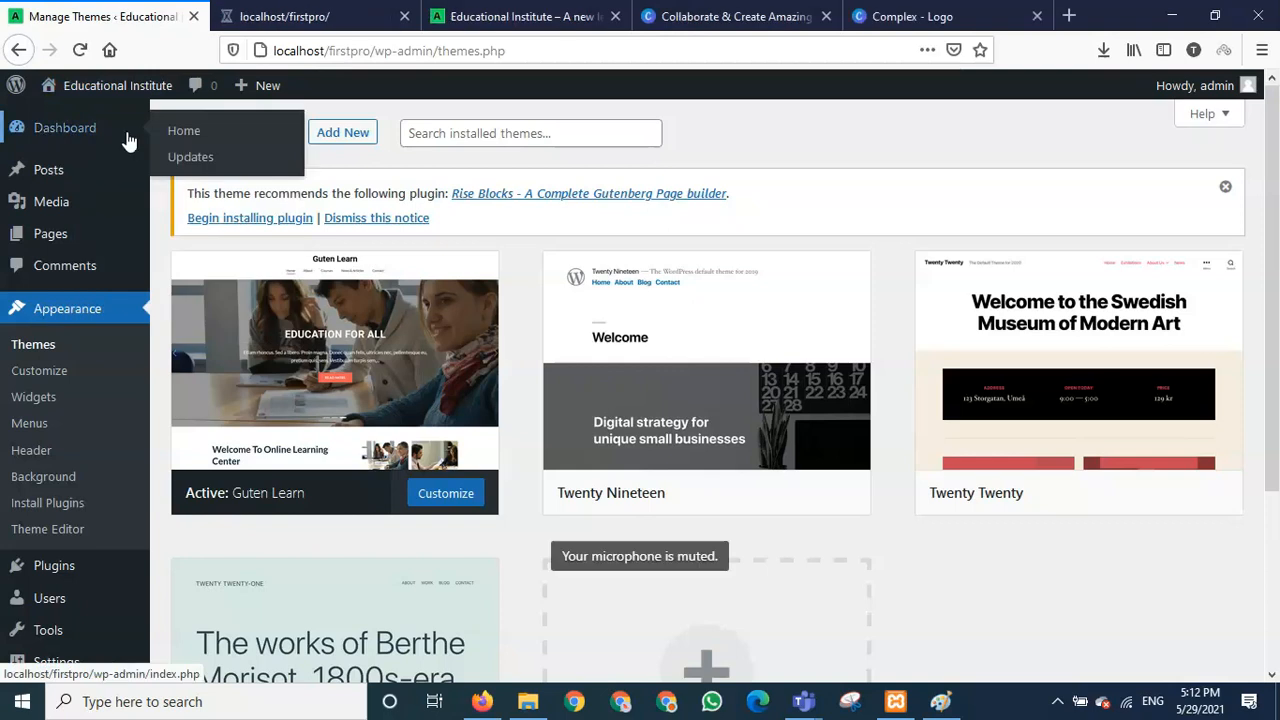
# - From the site tab, open the Customizer and scroll through the Guten Learn homepage preview
pyautogui.click(283, 22)
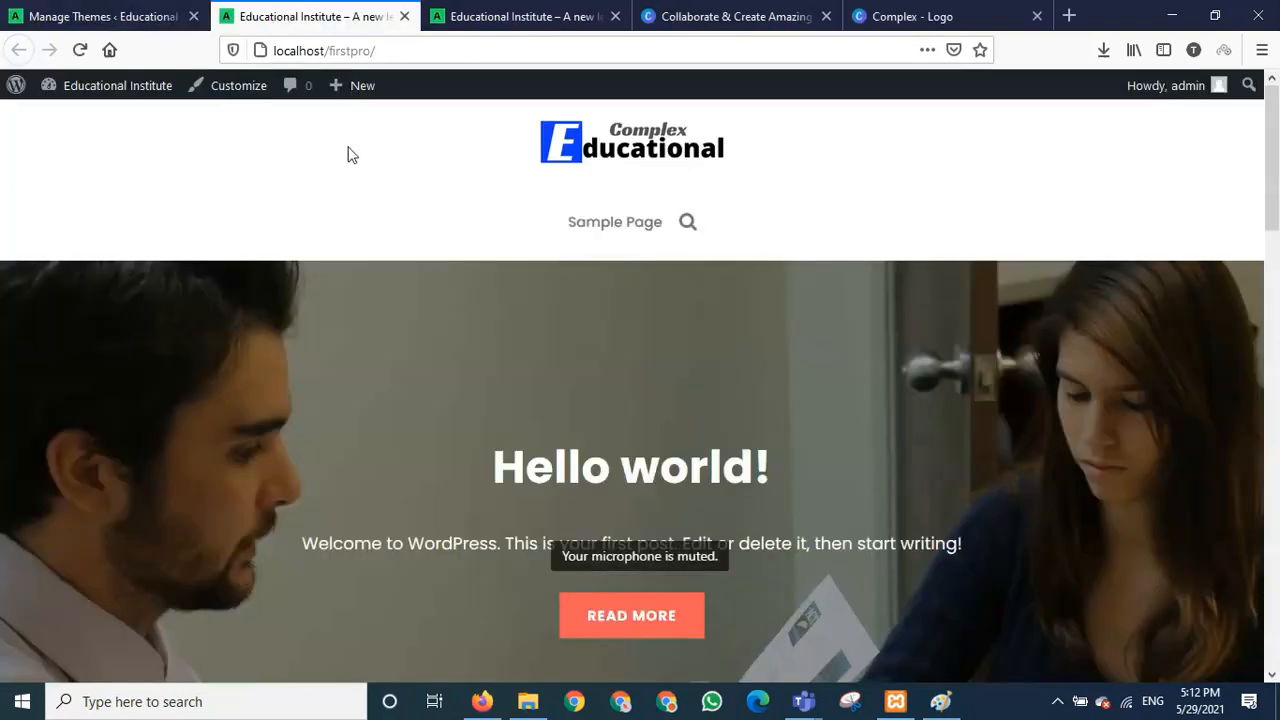
pyautogui.click(238, 86)
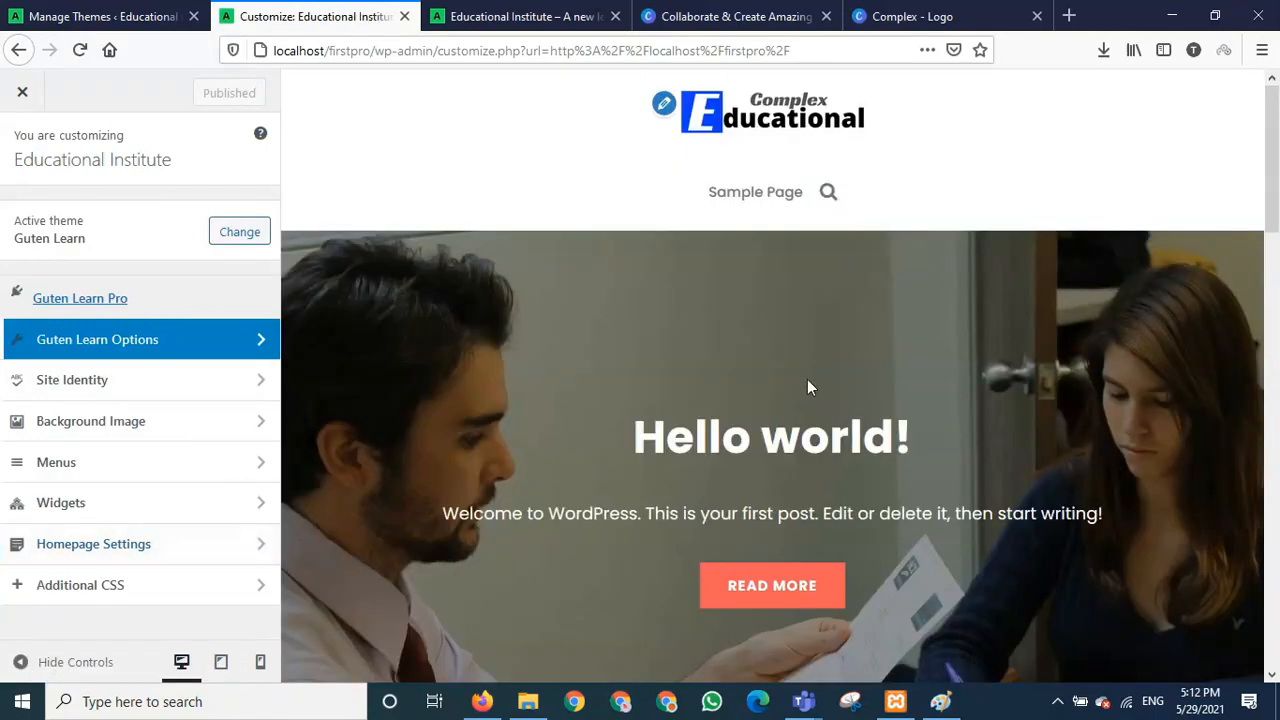
pyautogui.scroll(-5, 845, 400)
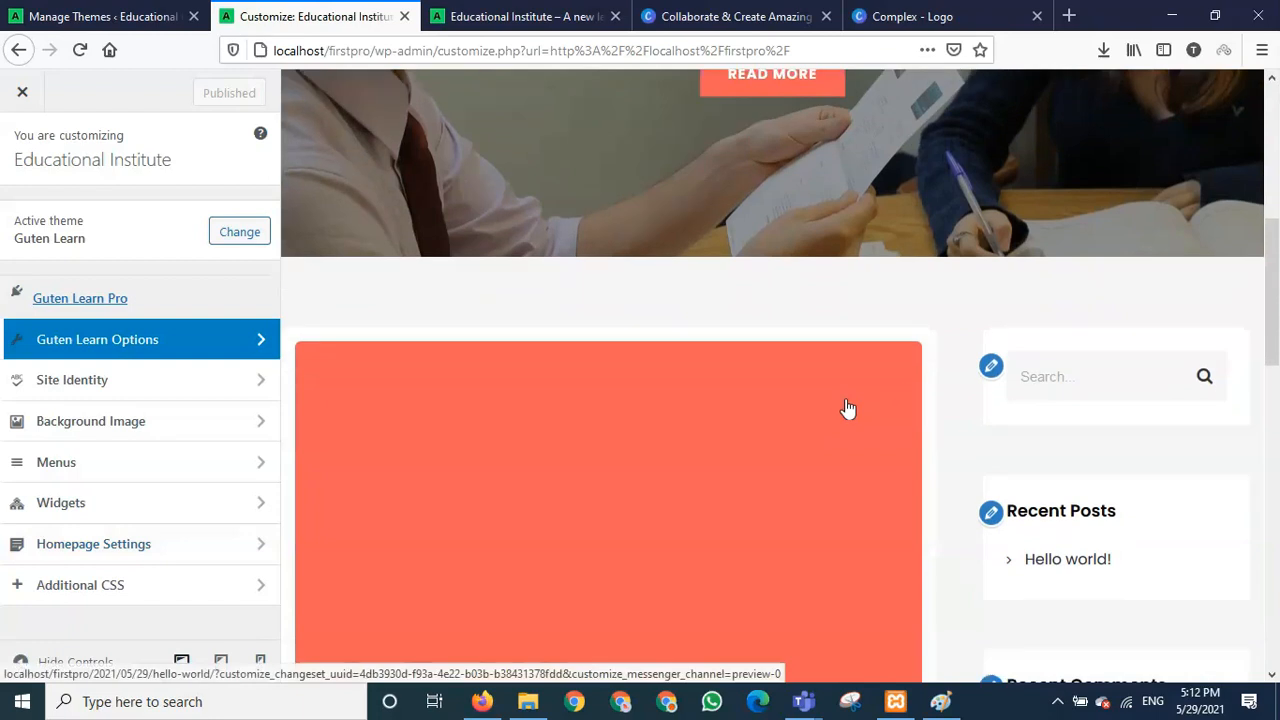
pyautogui.scroll(-3, 846, 408)
pyautogui.scroll(3, 837, 403)
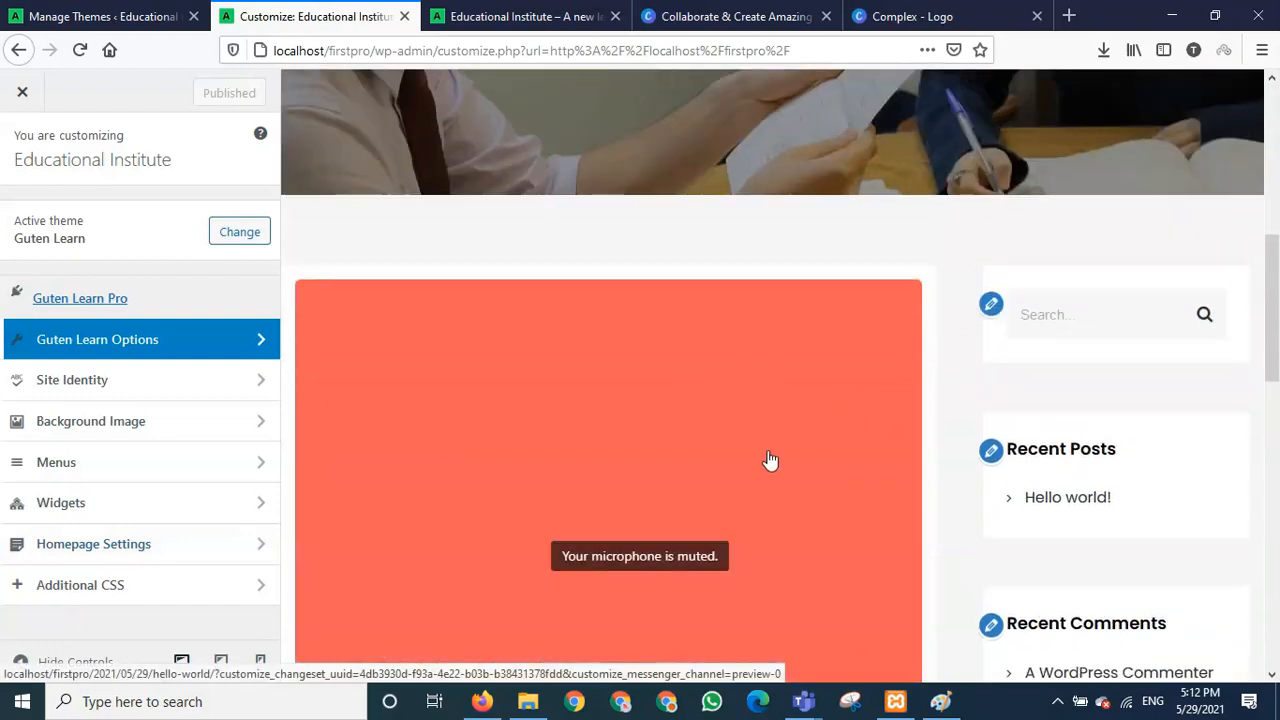
pyautogui.scroll(-3, 766, 459)
pyautogui.scroll(3, 766, 457)
pyautogui.scroll(-2, 697, 353)
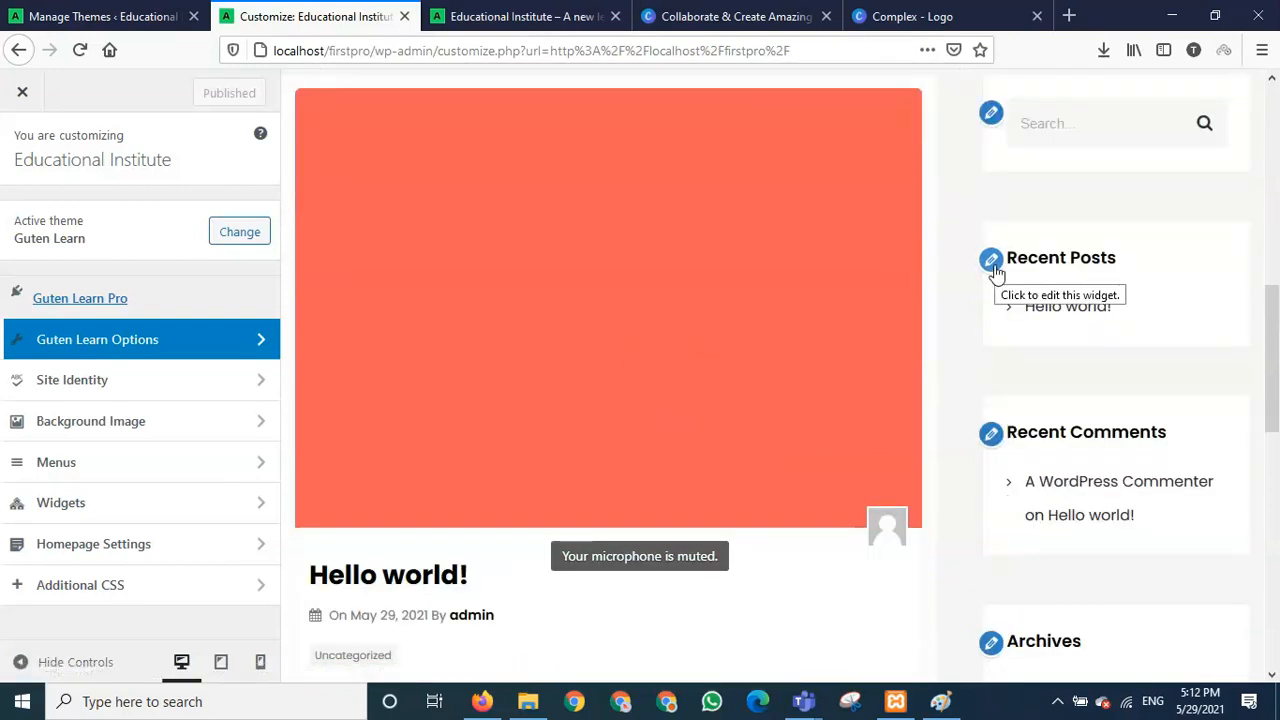
pyautogui.scroll(5, 750, 304)
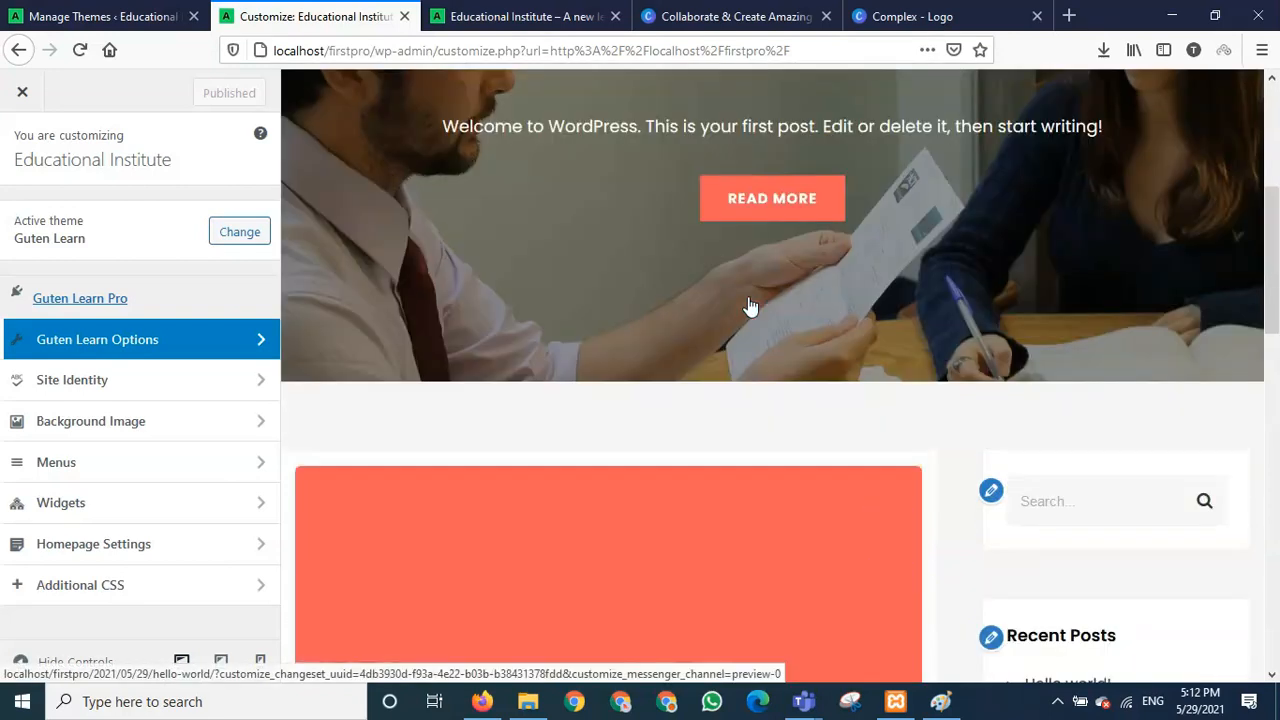
pyautogui.scroll(-2, 748, 296)
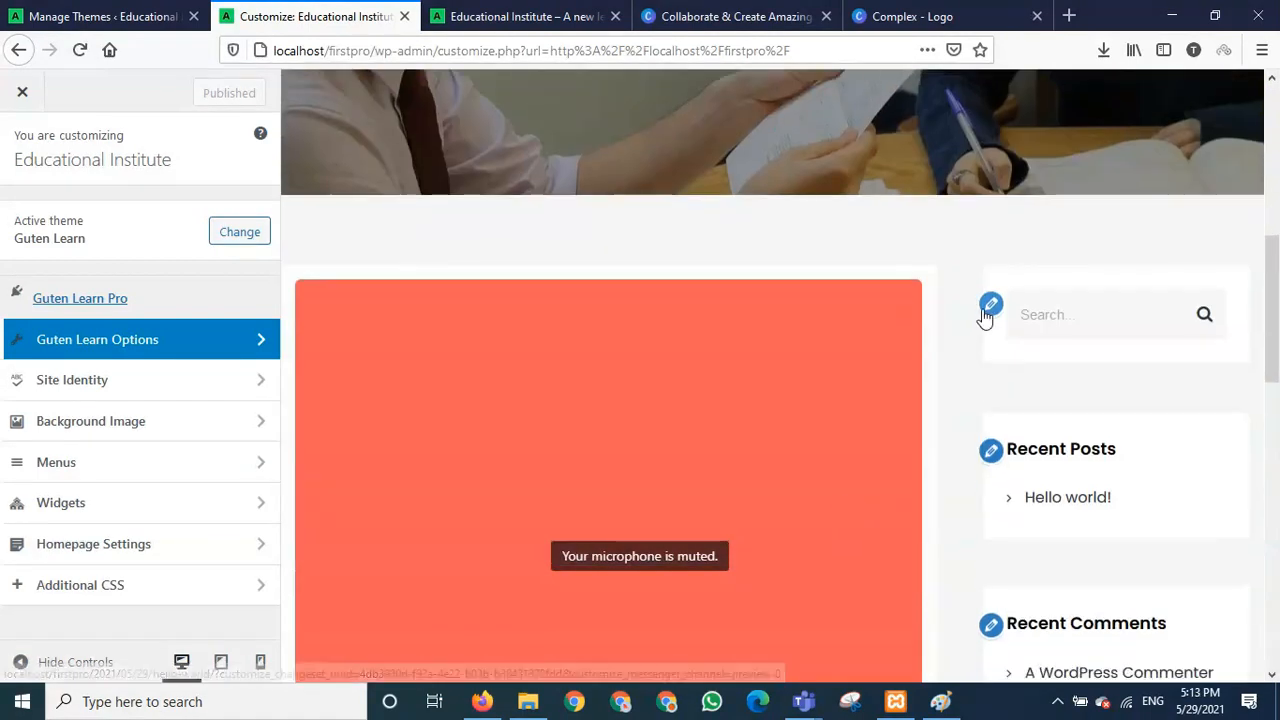
# - Open the Search widget's settings under Widgets > Sidebar and scroll the preview's sidebar widgets
pyautogui.click(990, 308)
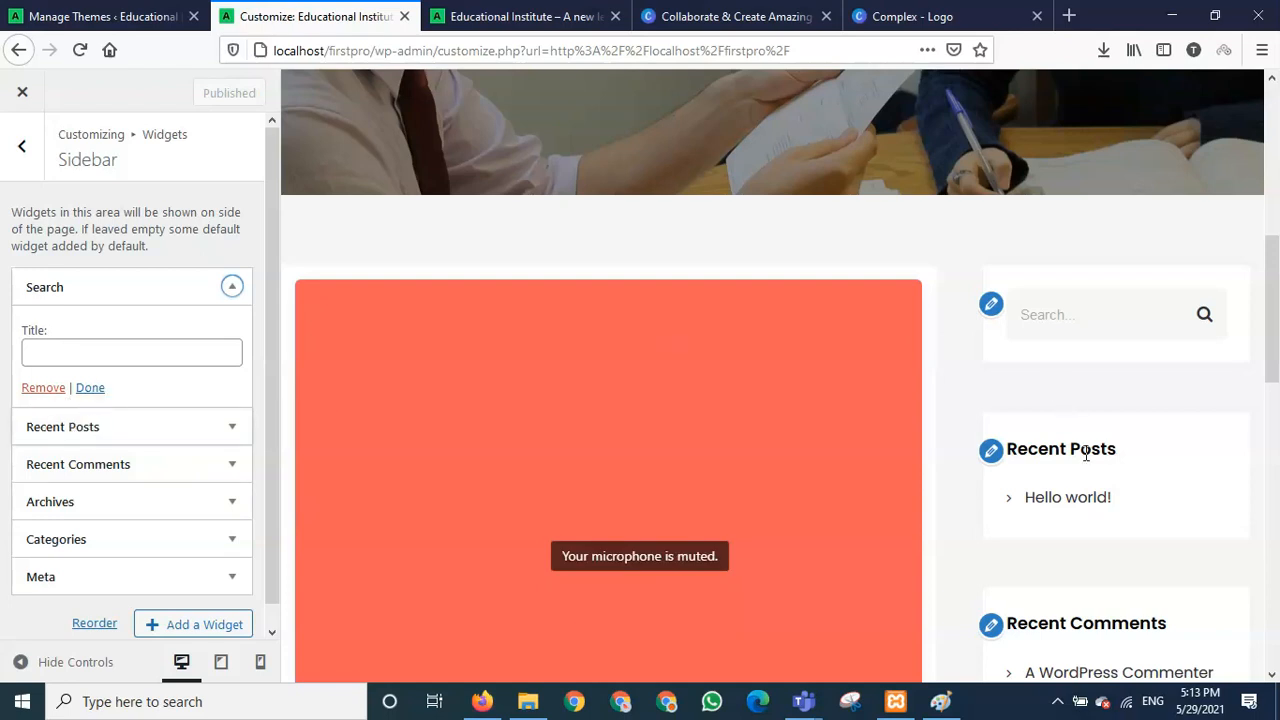
pyautogui.scroll(-3, 1094, 451)
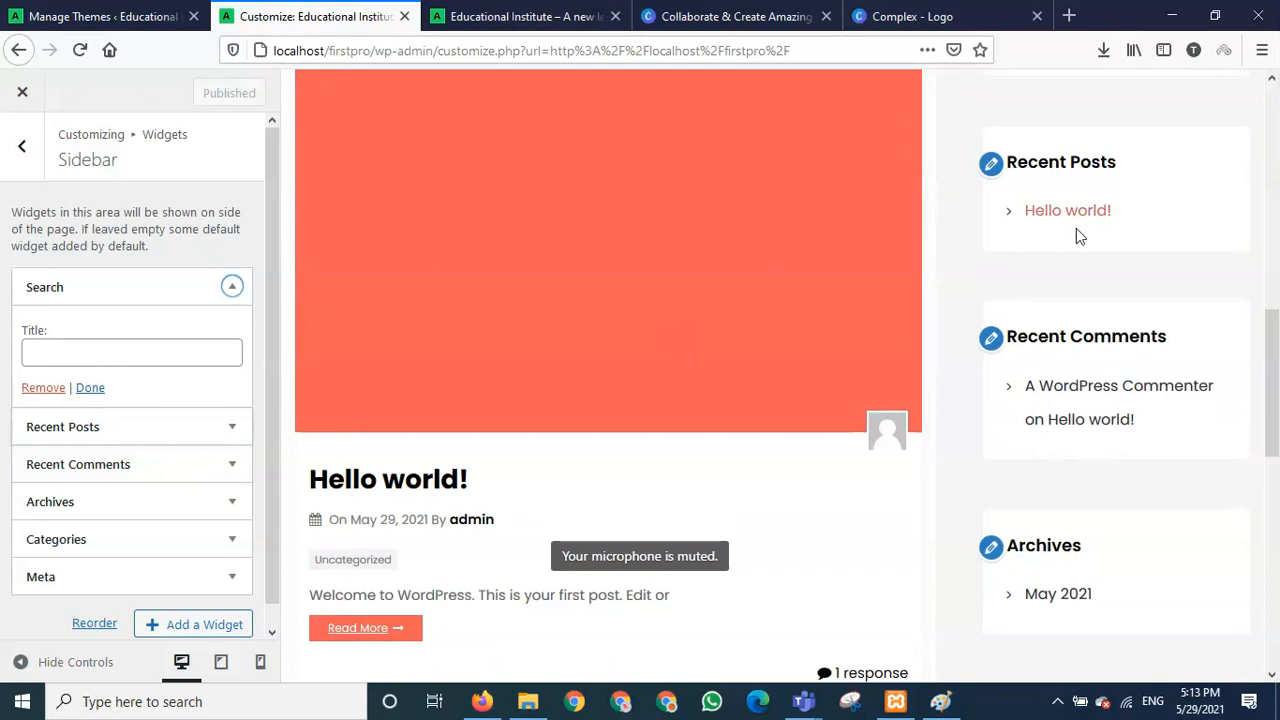
pyautogui.scroll(-4, 1060, 531)
pyautogui.scroll(-2, 1060, 530)
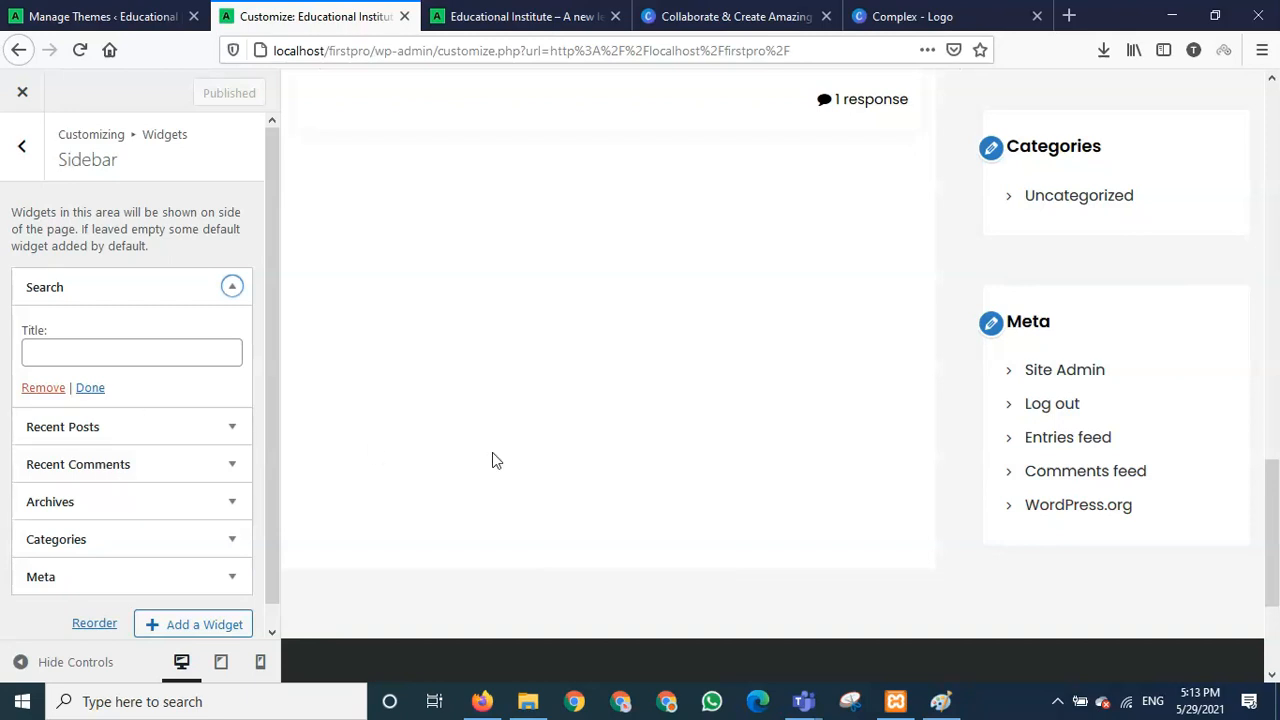
pyautogui.scroll(5, 492, 455)
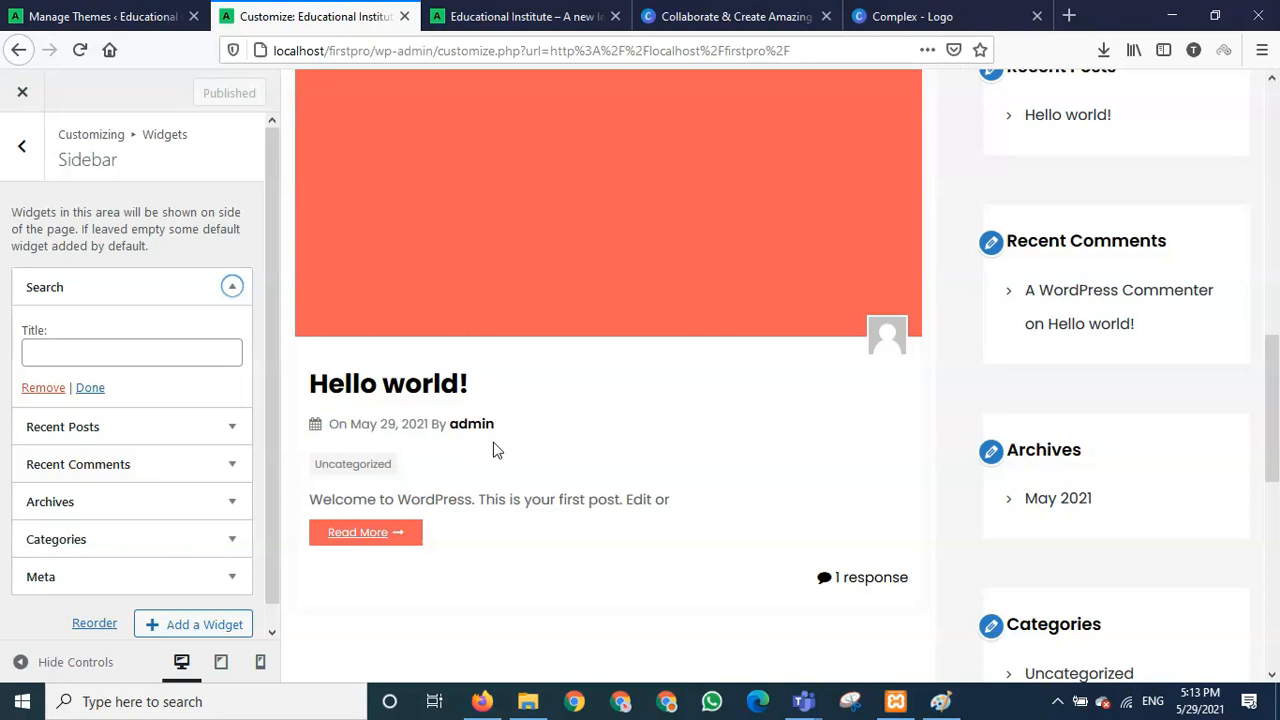
pyautogui.scroll(10, 493, 450)
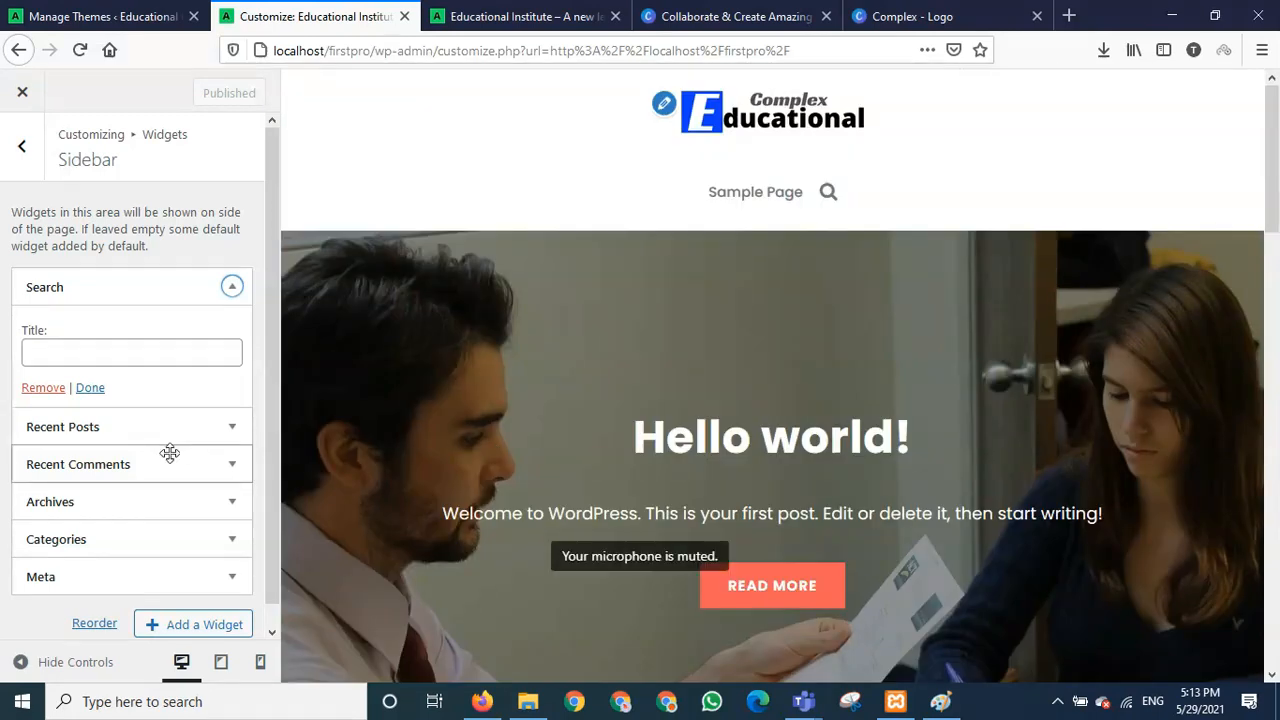
# - Exit the Customizer and scroll the Educational Institute front page with its Hello world! banner
pyautogui.click(22, 95)
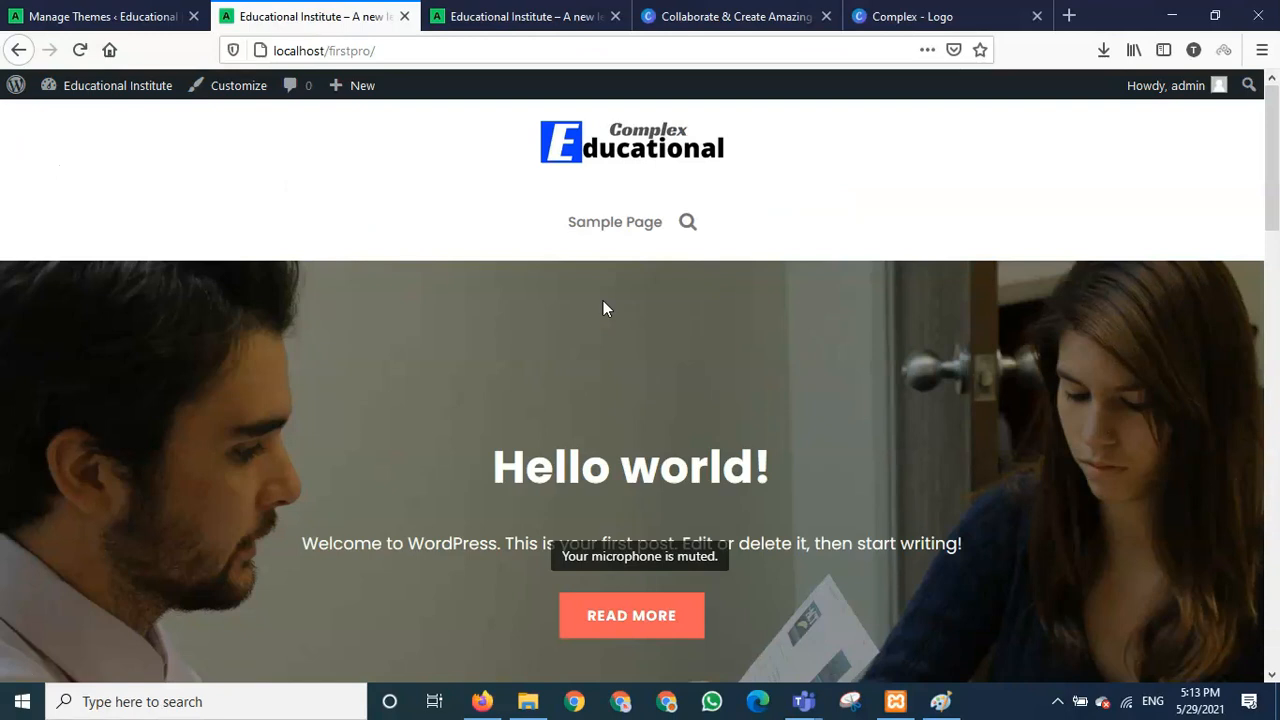
pyautogui.rightClick(465, 333)
pyautogui.click(431, 335)
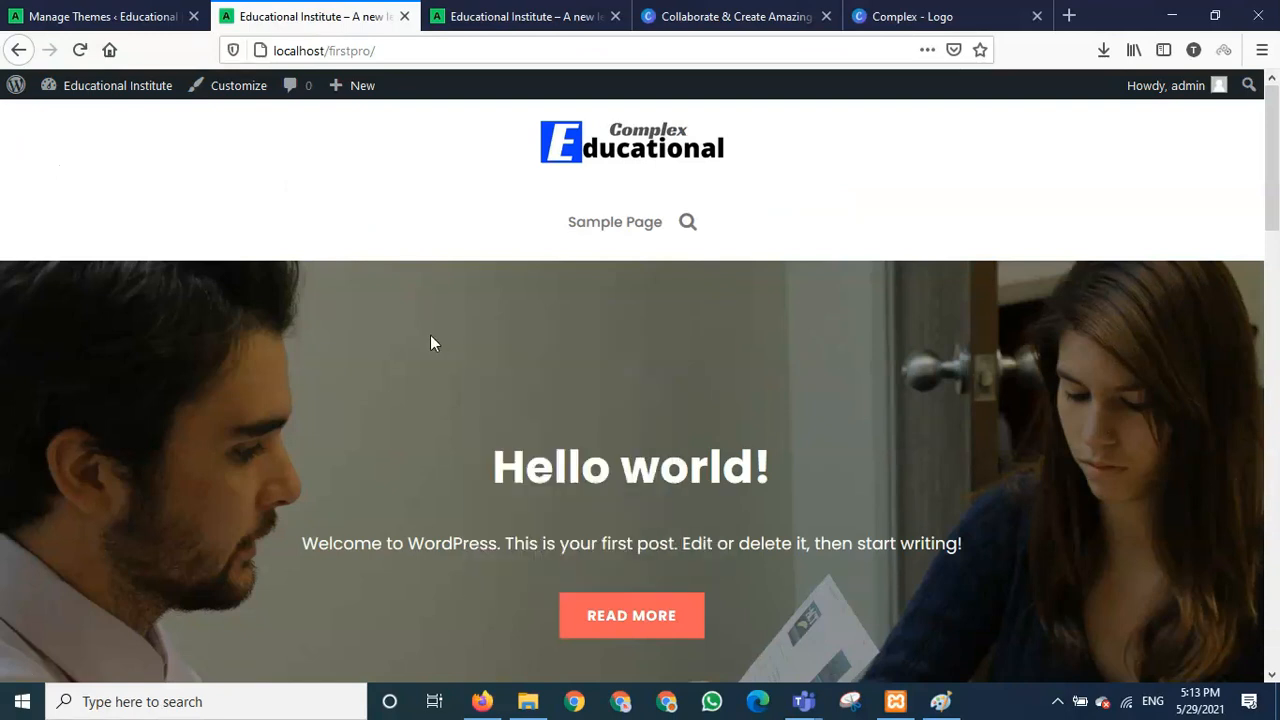
pyautogui.scroll(-1, 431, 335)
pyautogui.scroll(-3, 430, 335)
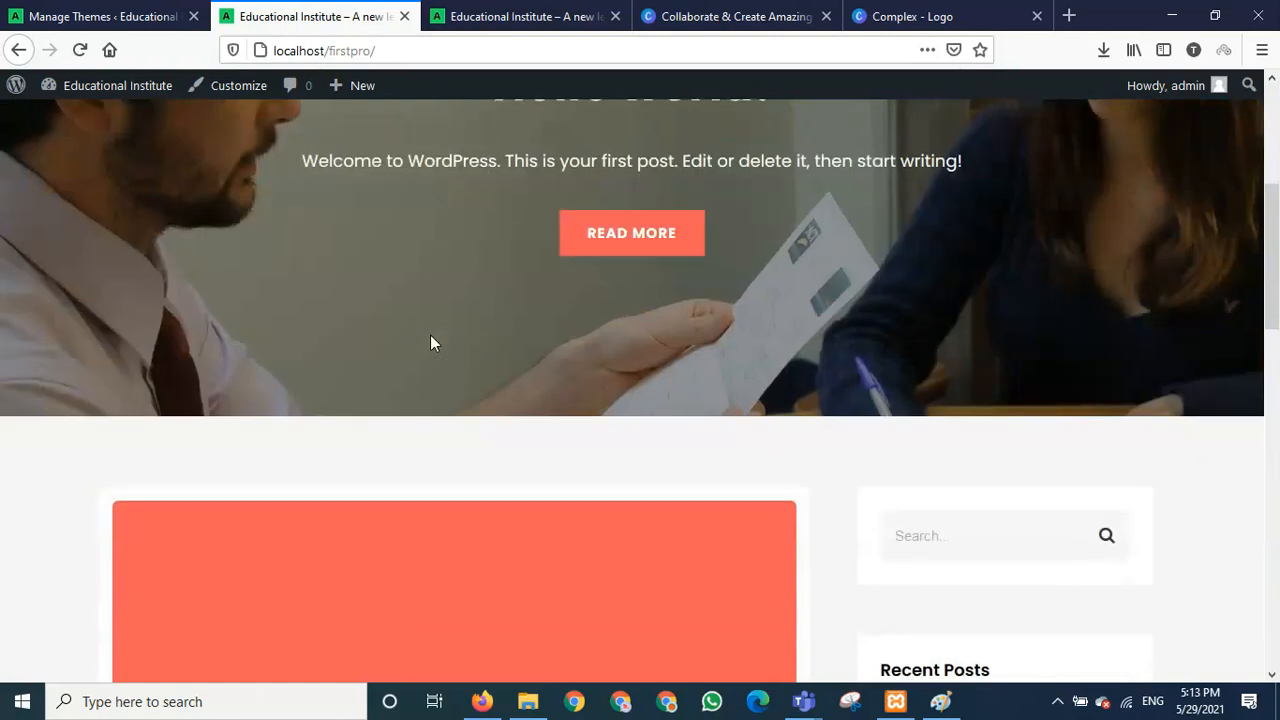
pyautogui.scroll(2, 431, 342)
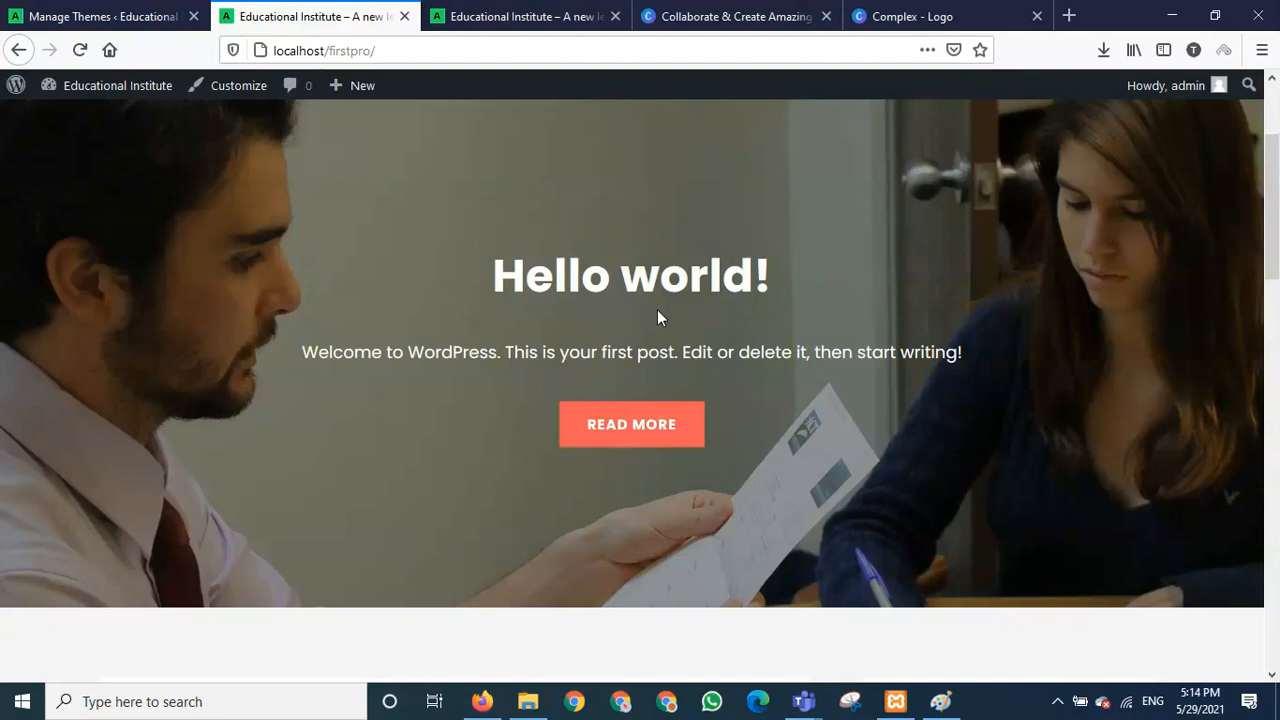
pyautogui.scroll(3, 515, 280)
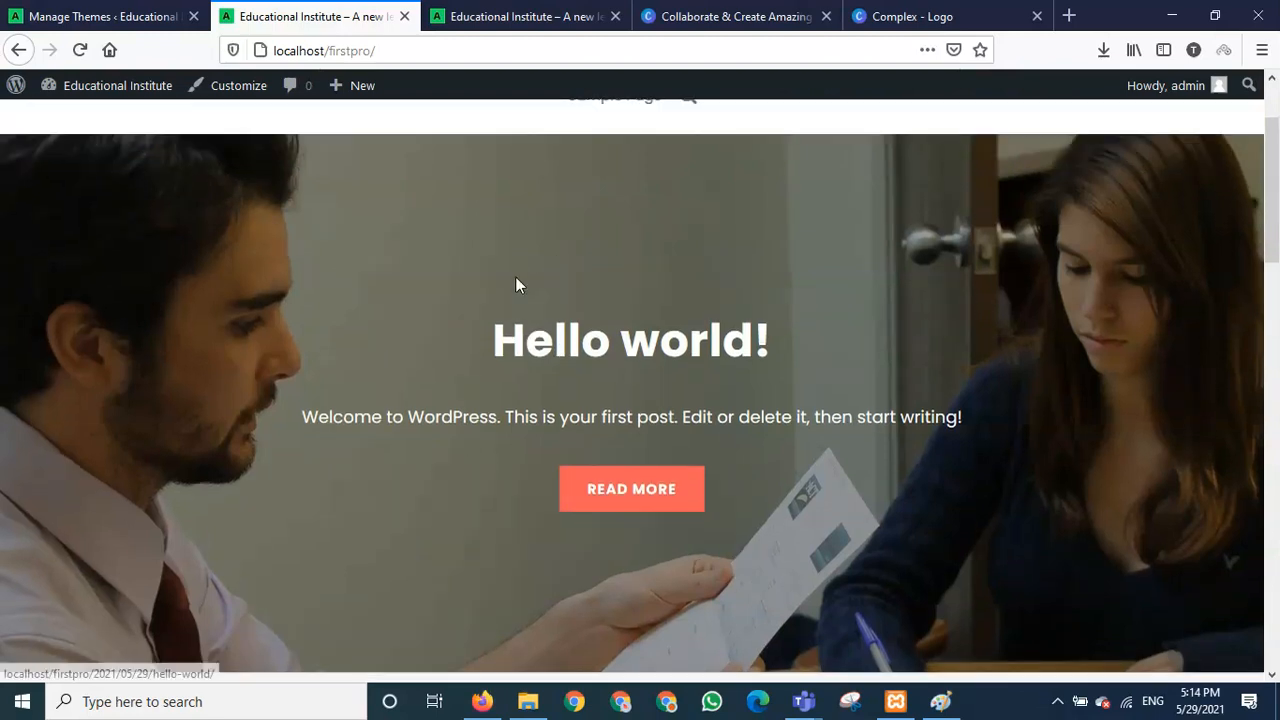
# - Edit the Hello world! post from Posts > All Posts
pyautogui.click(85, 12)
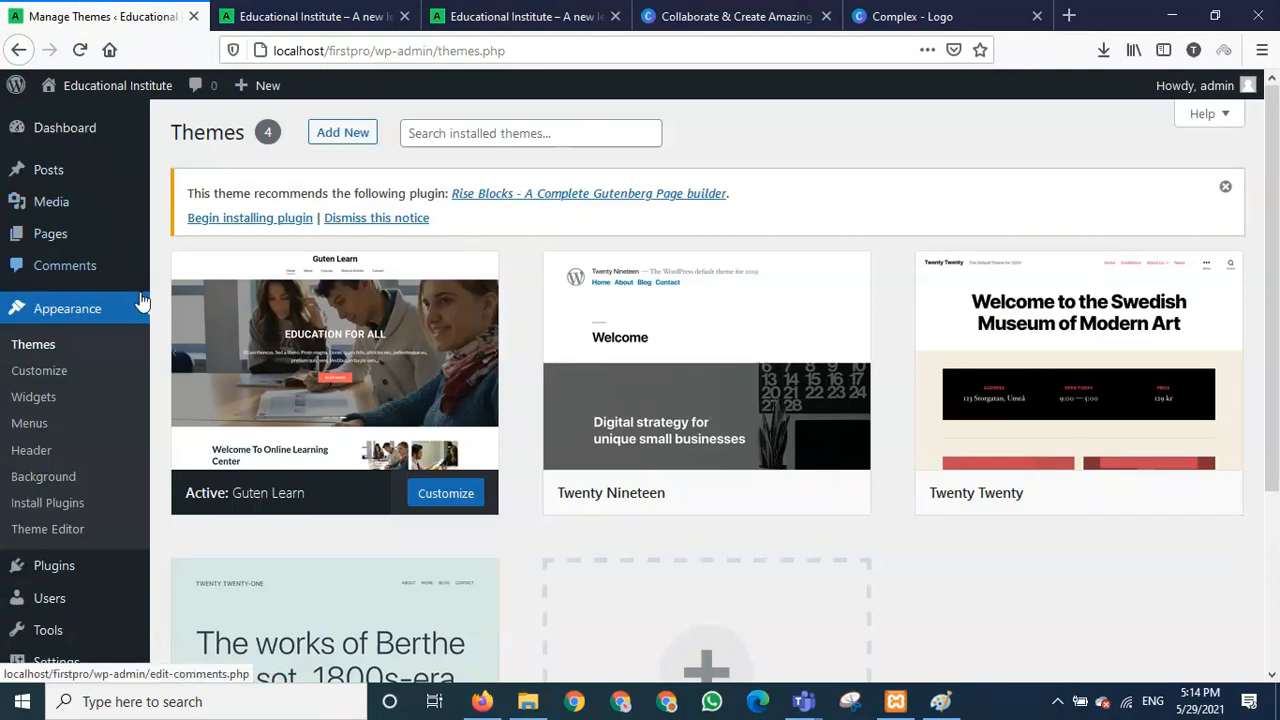
pyautogui.moveTo(62, 178)
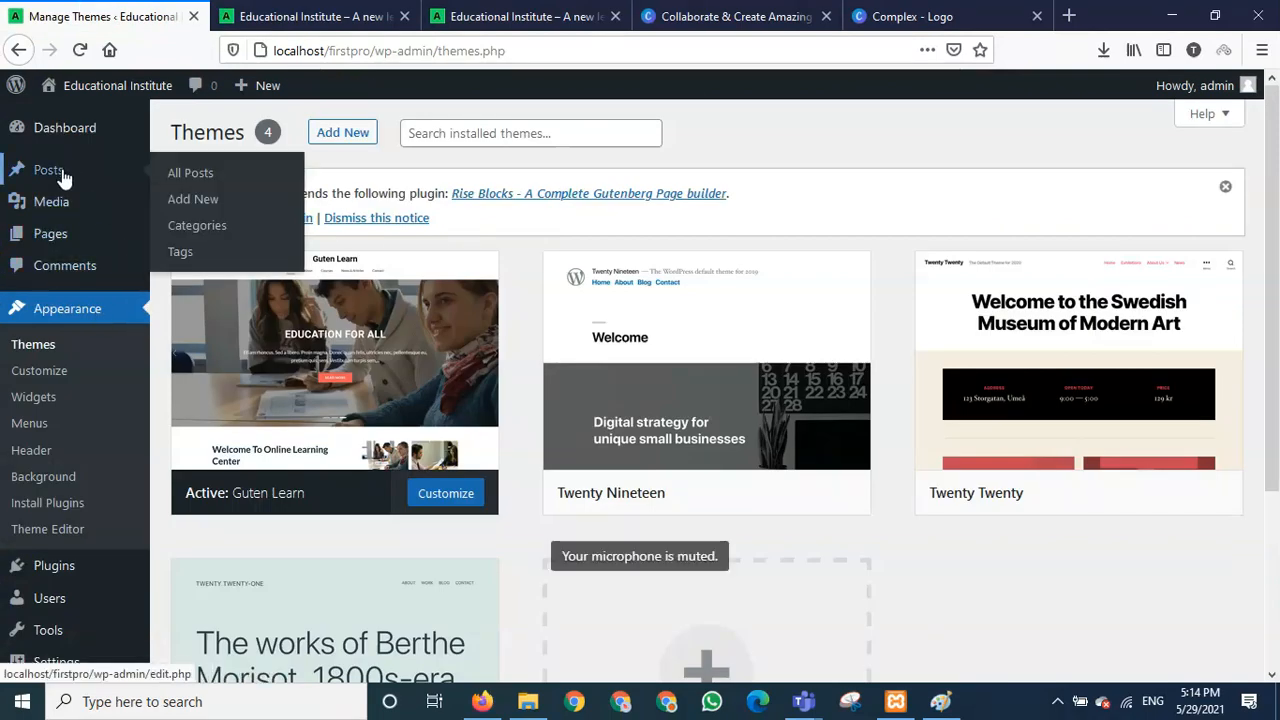
pyautogui.click(60, 177)
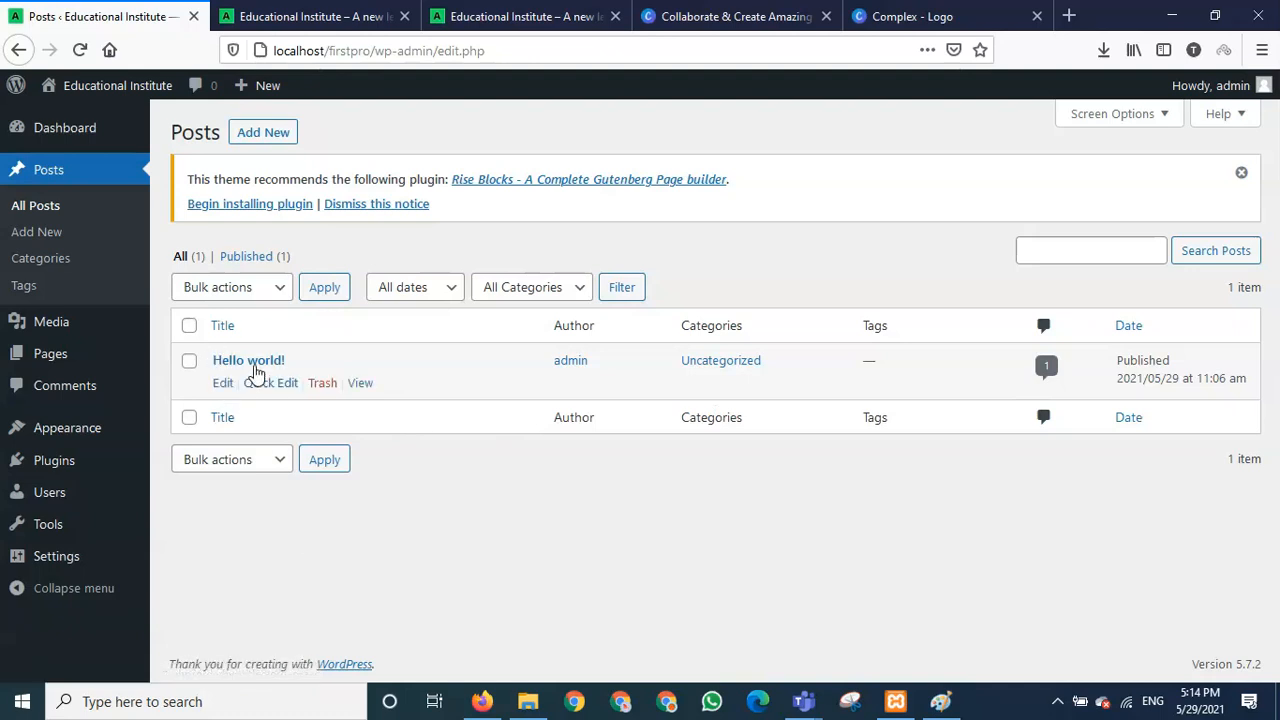
pyautogui.click(224, 384)
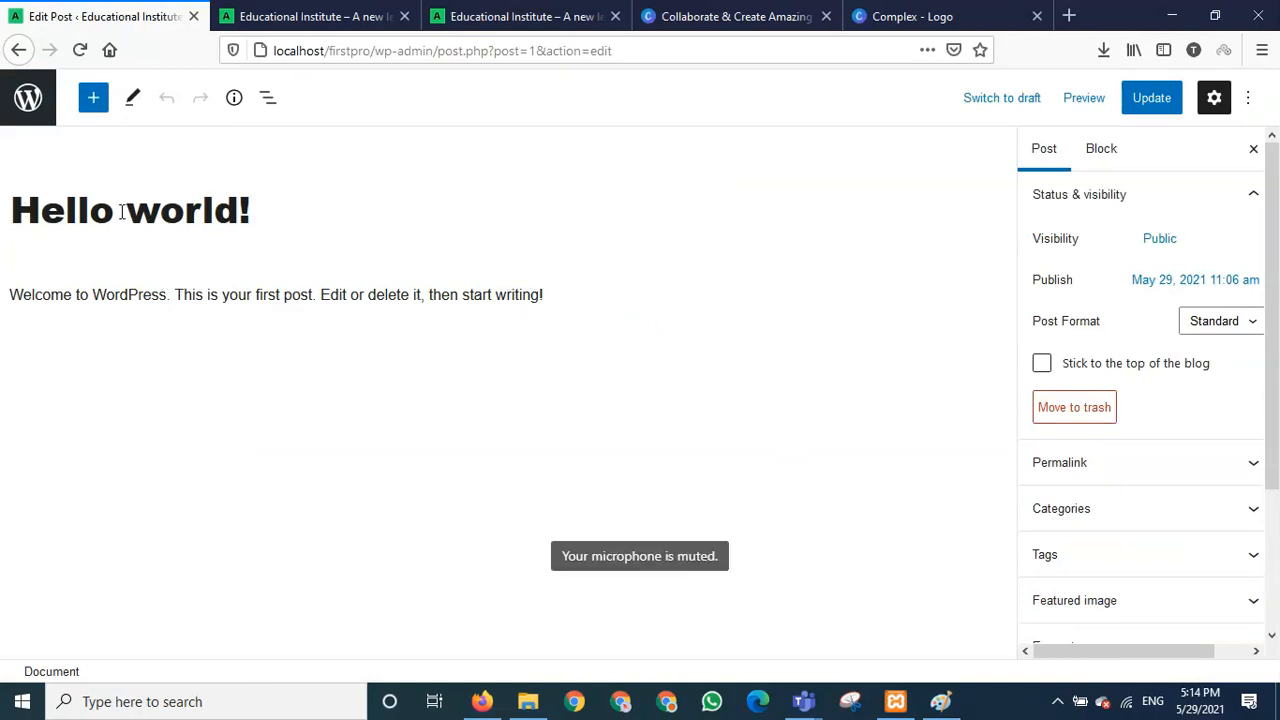
# - Compare the front page with the editor and expand the post's Featured image panel
pyautogui.click(333, 12)
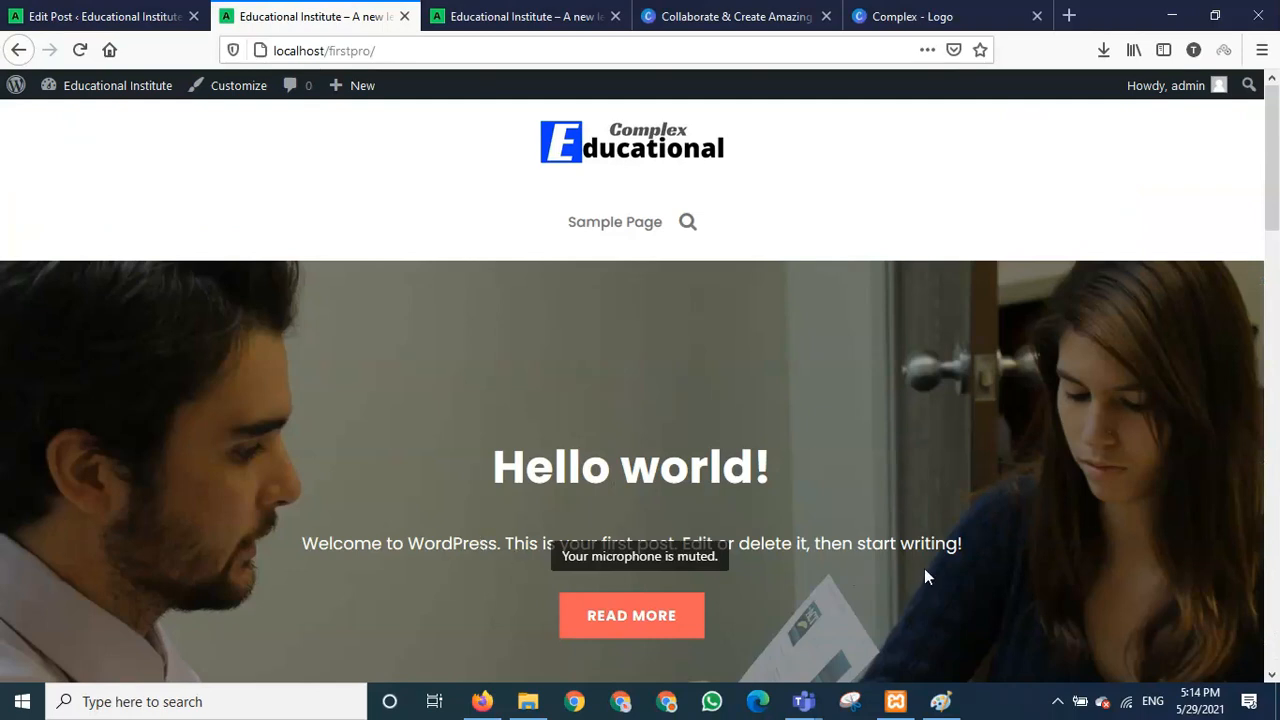
pyautogui.click(88, 12)
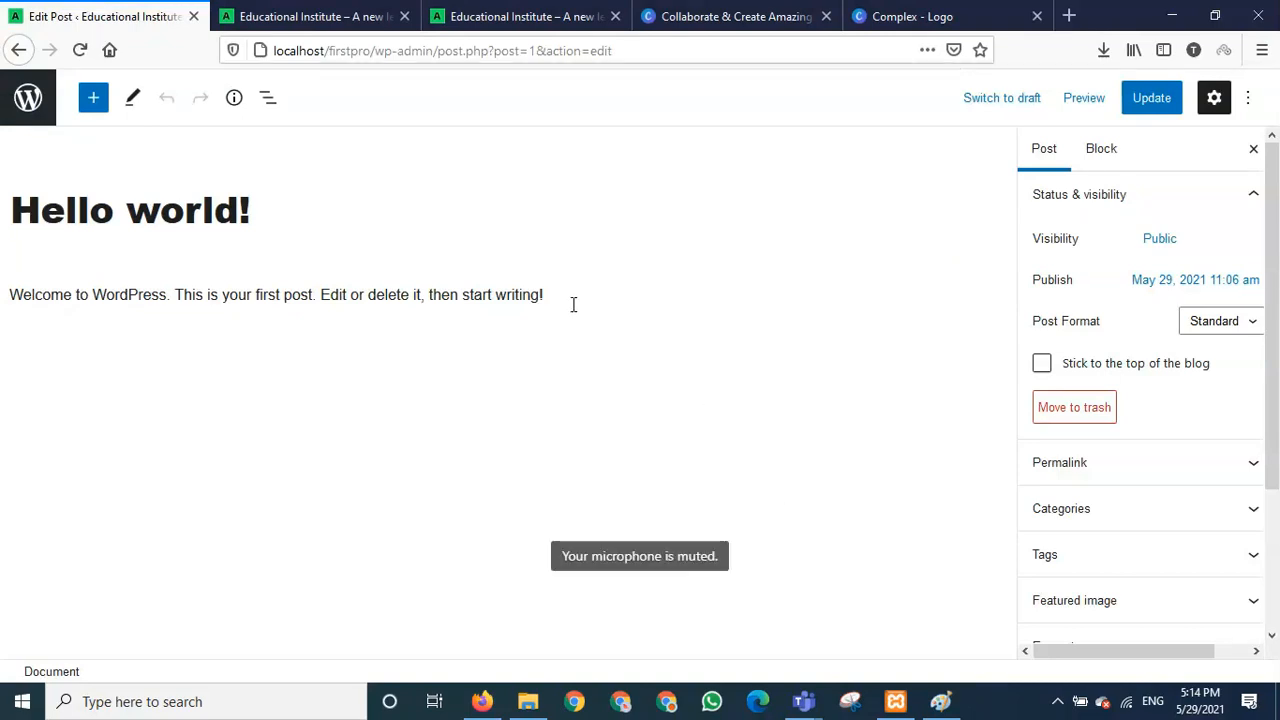
pyautogui.scroll(-2, 1270, 365)
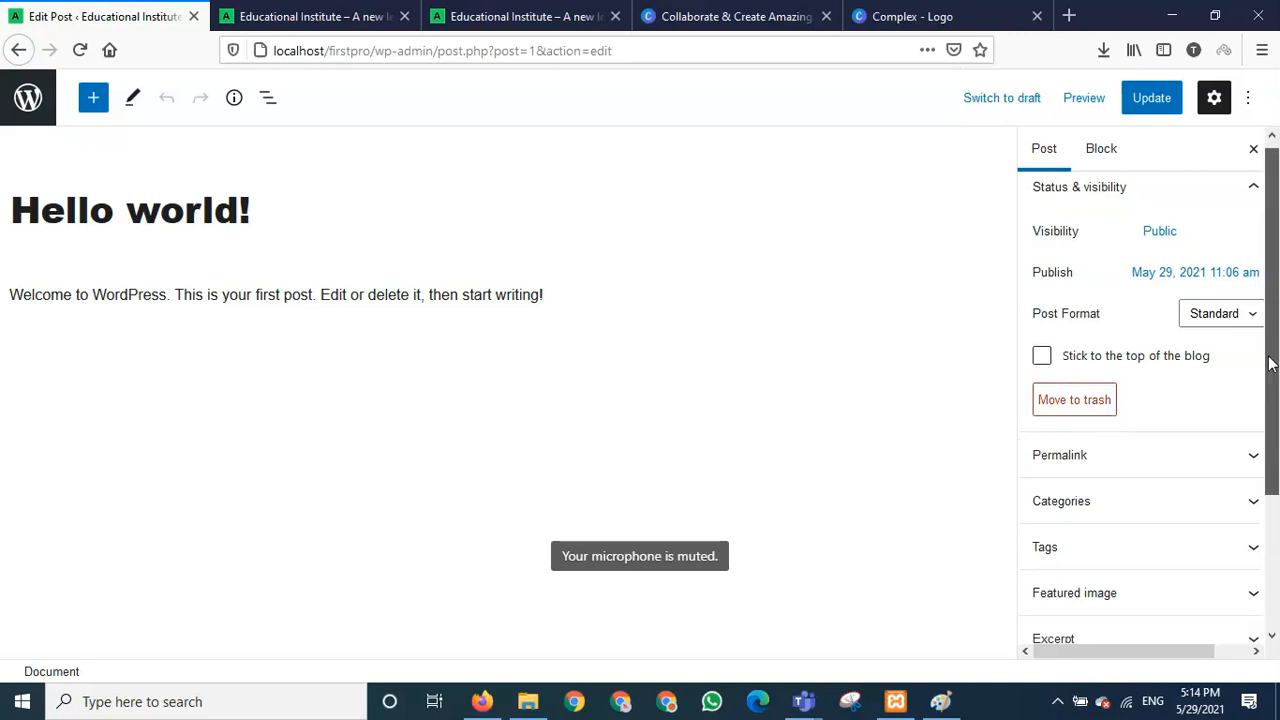
pyautogui.moveTo(1270, 365); pyautogui.dragTo(1277, 484)
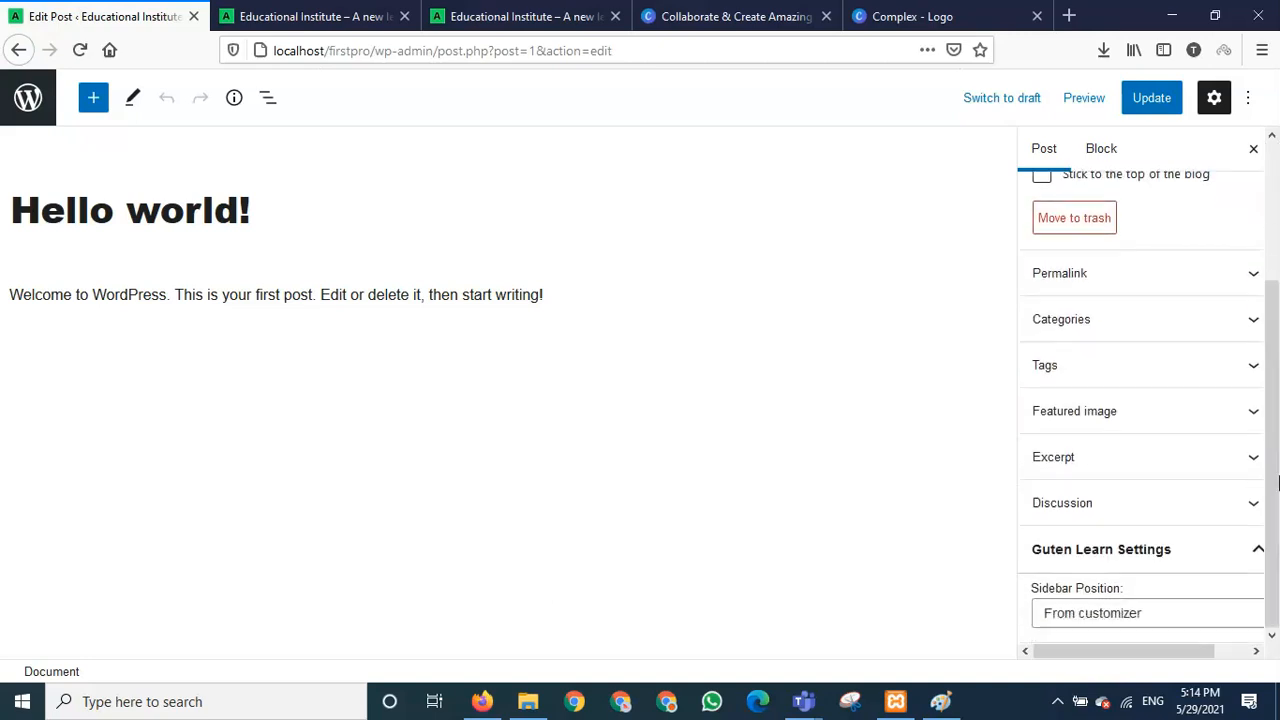
pyautogui.click(1254, 419)
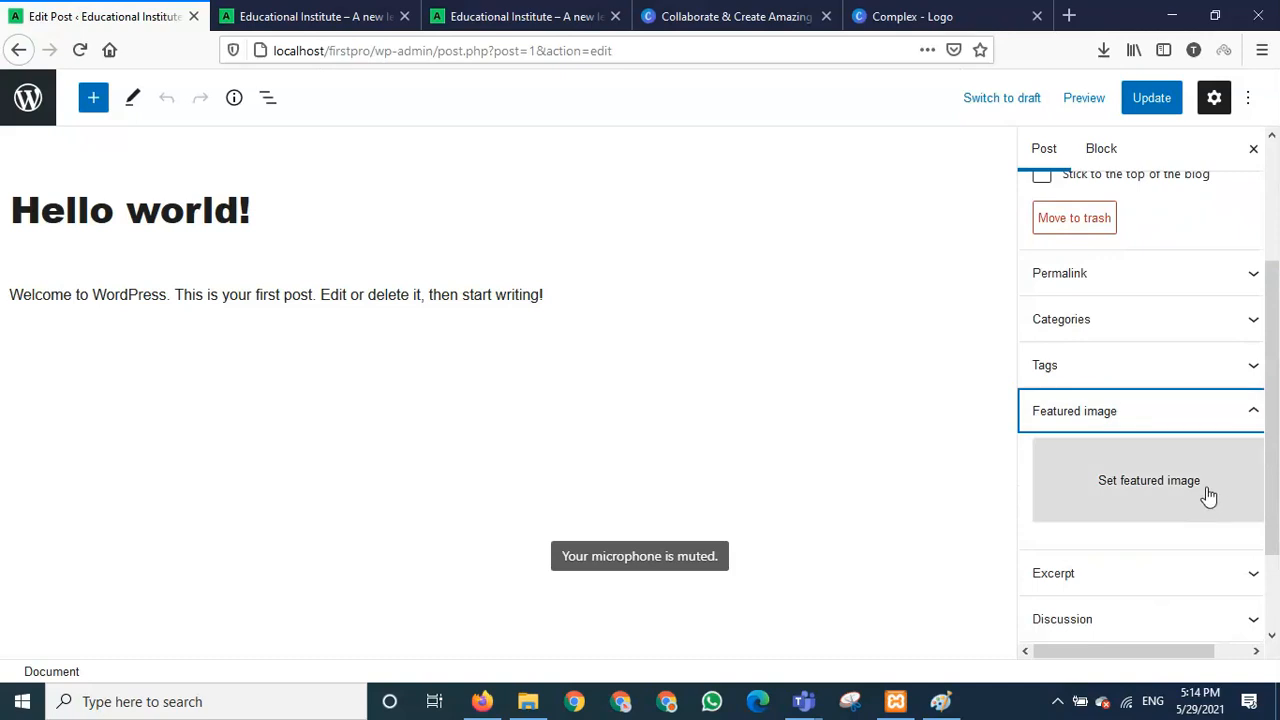
pyautogui.scroll(-2, 1208, 495)
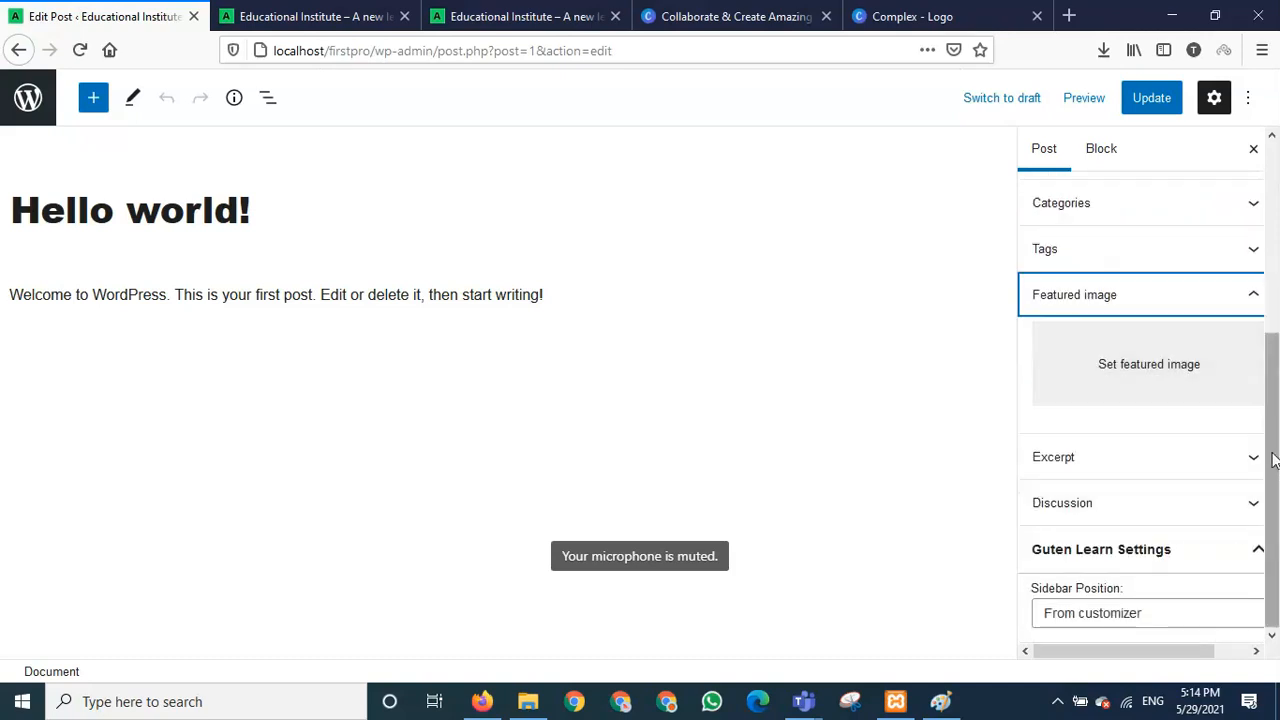
pyautogui.moveTo(1276, 474); pyautogui.dragTo(1274, 333)
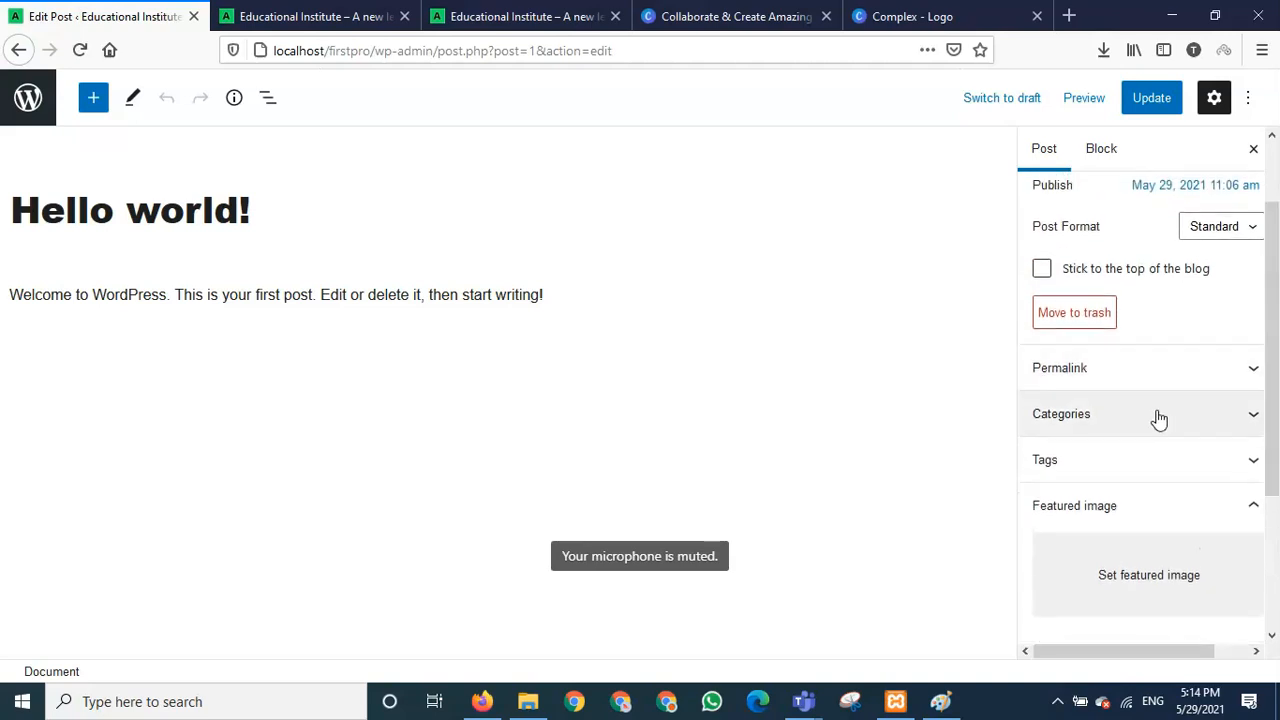
pyautogui.scroll(-3, 1160, 474)
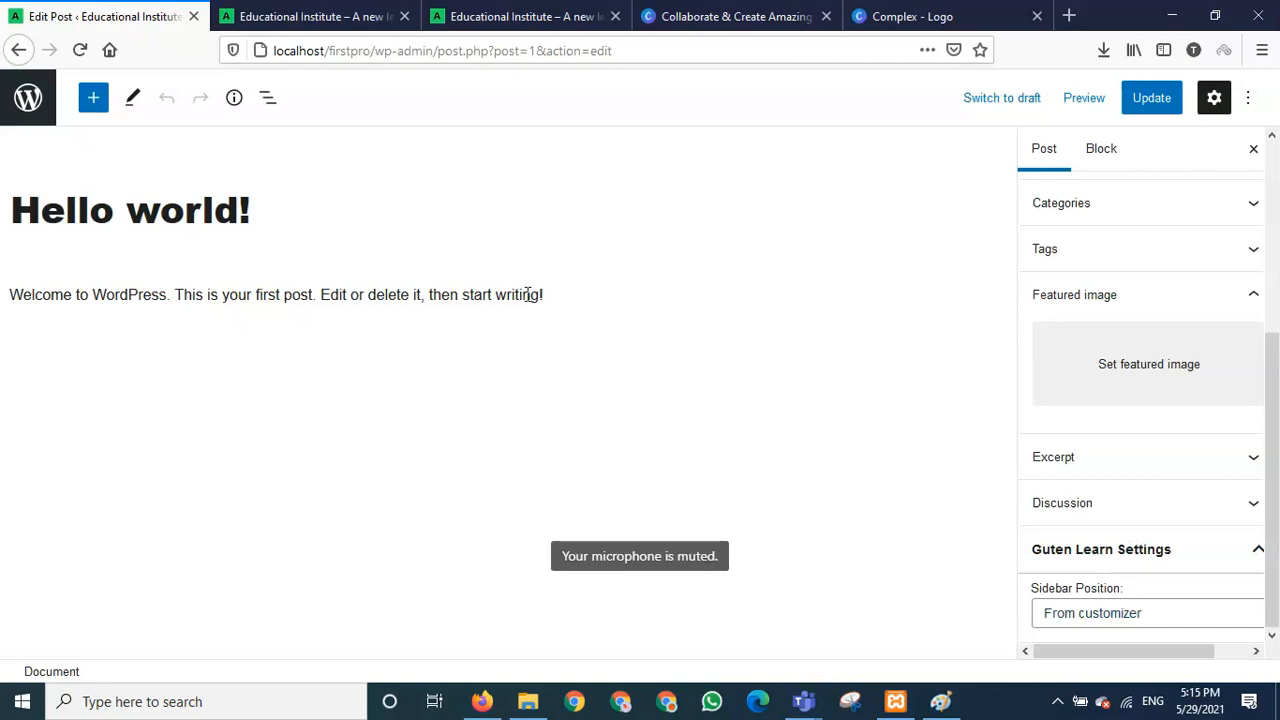
# - Reload the editor, select the whole welcome paragraph, and return to the front page
pyautogui.press('F5')
pyautogui.moveTo(543, 295); pyautogui.dragTo(219, 295)
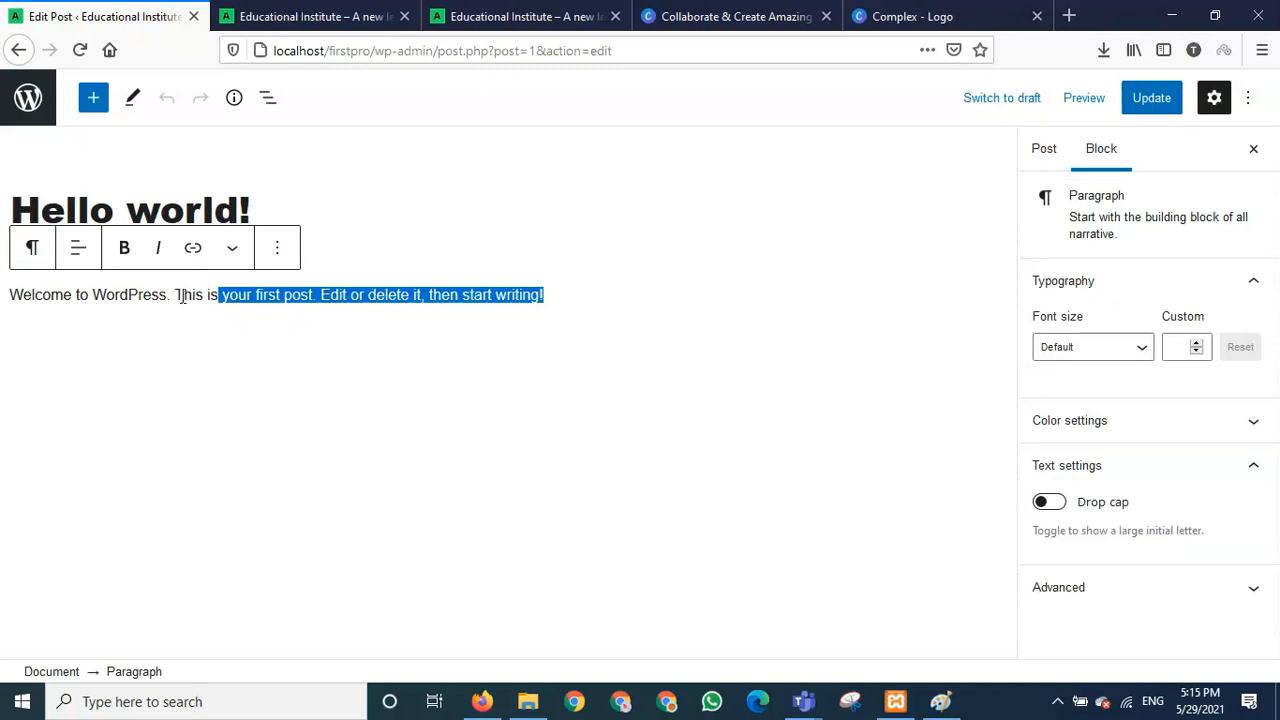
pyautogui.click(60, 300)
pyautogui.moveTo(10, 294); pyautogui.dragTo(576, 302)
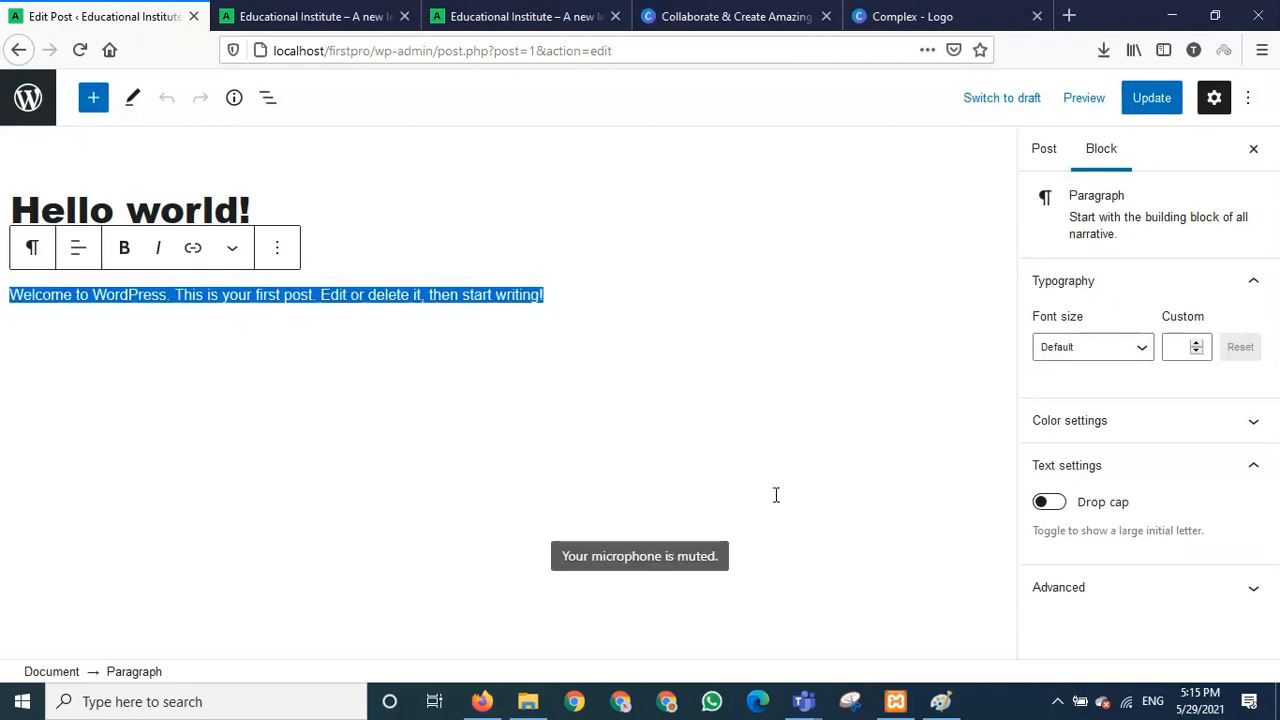
pyautogui.click(256, 10)
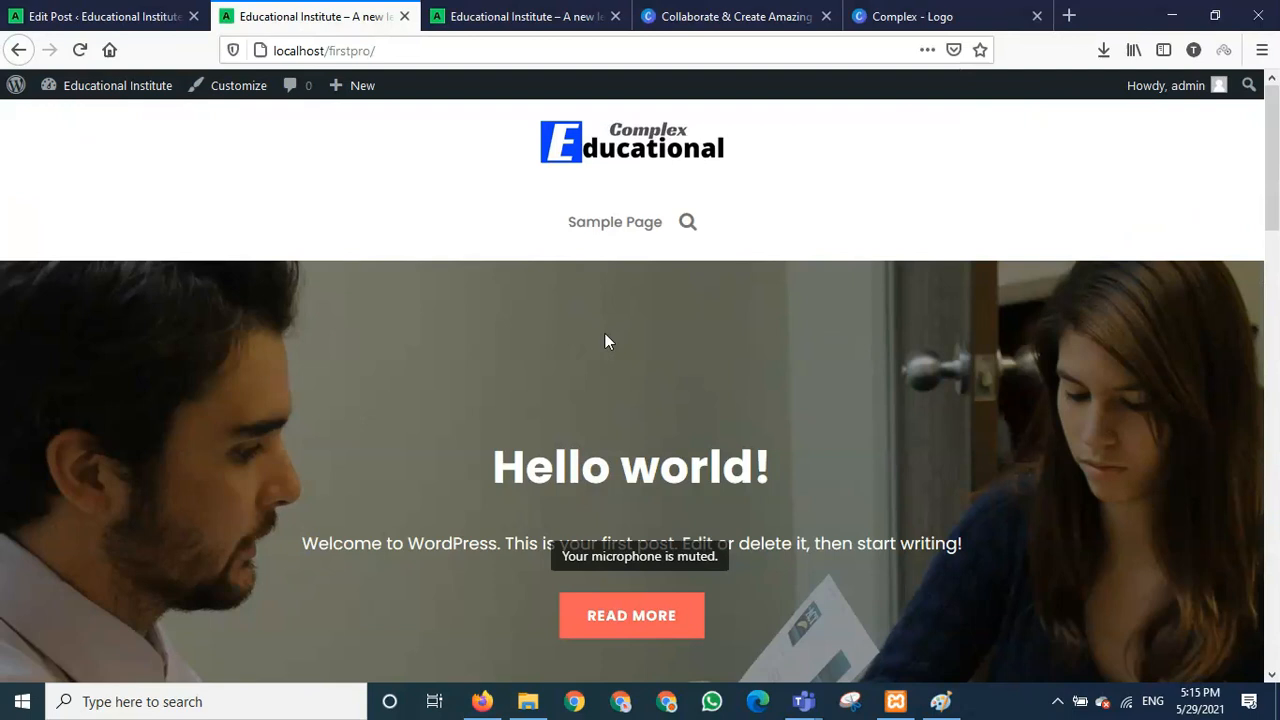
pyautogui.scroll(-10, 605, 335)
pyautogui.scroll(-3, 601, 343)
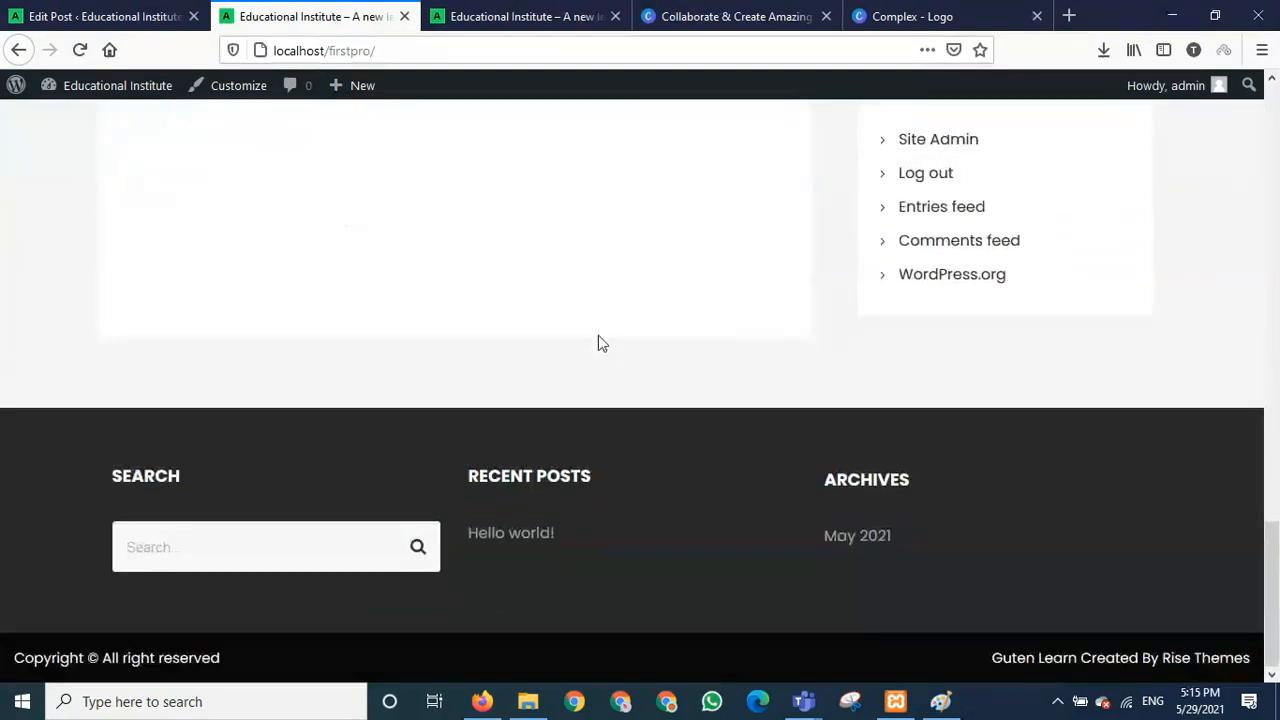
pyautogui.scroll(1, 599, 340)
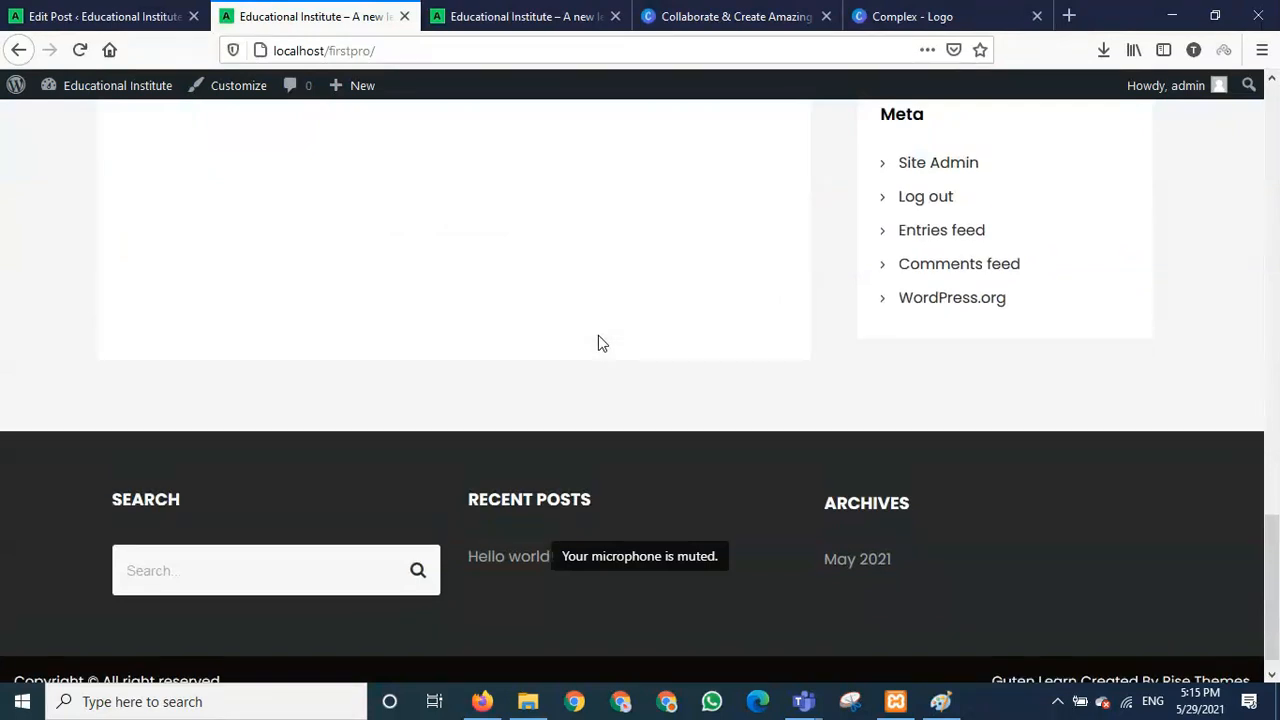
pyautogui.scroll(-1, 599, 340)
pyautogui.scroll(1, 598, 336)
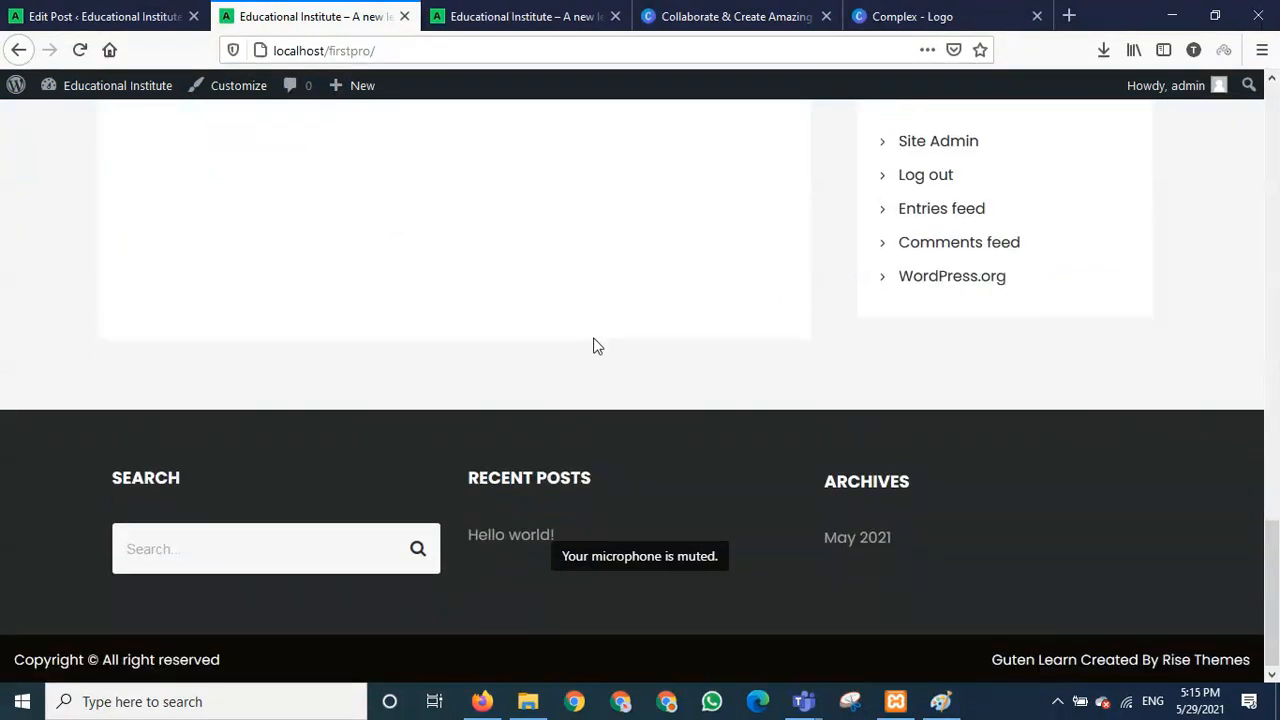
pyautogui.scroll(10, 597, 345)
pyautogui.scroll(10, 594, 347)
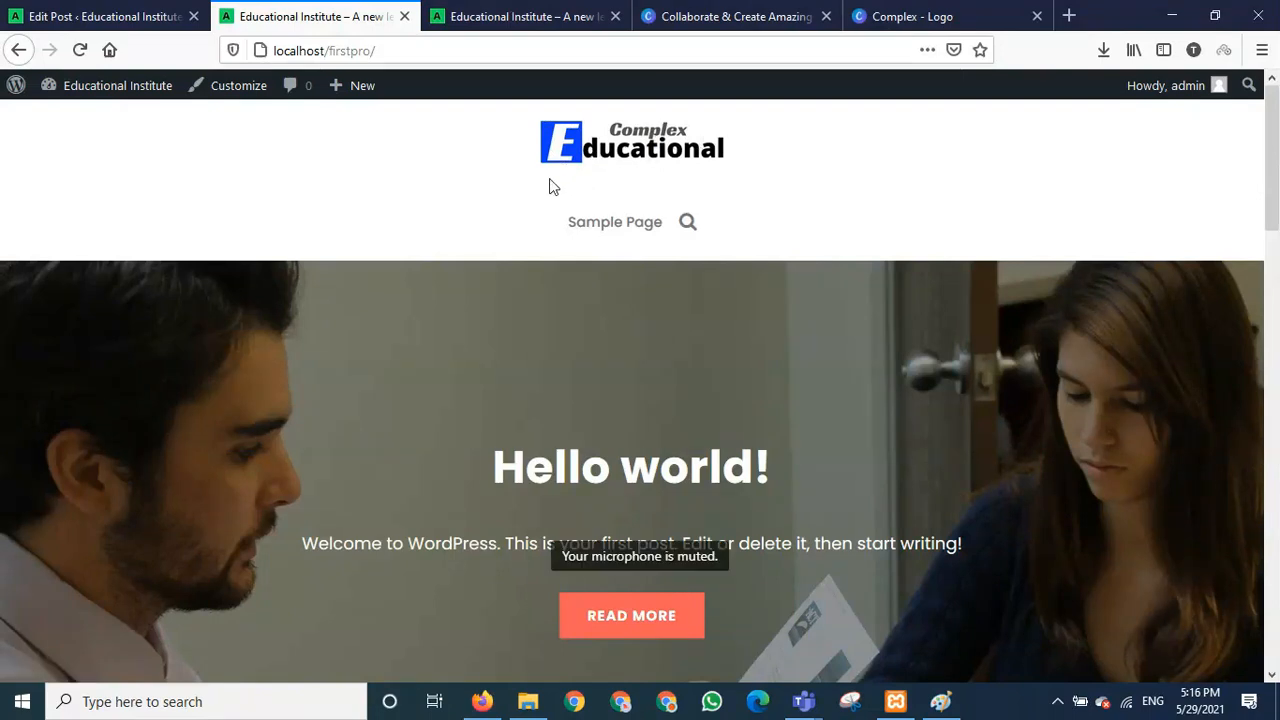
pyautogui.click(890, 12)
pyautogui.click(849, 130)
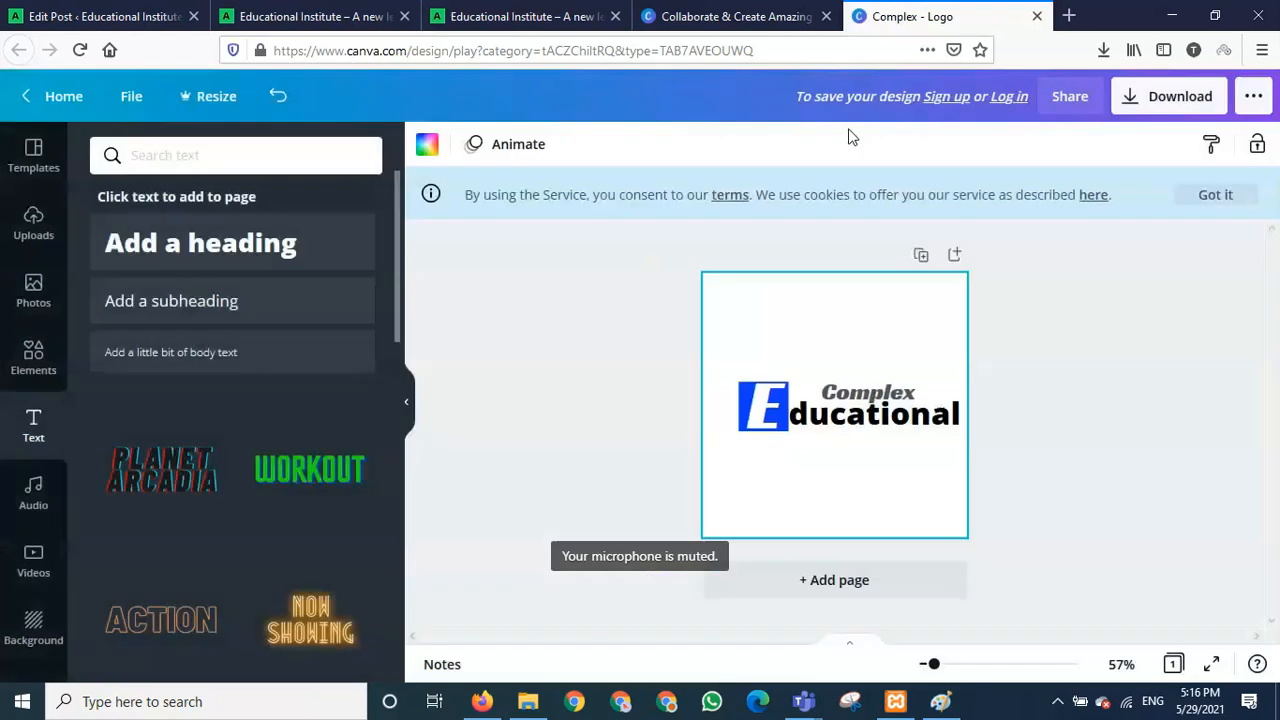
pyautogui.click(735, 16)
pyautogui.click(525, 16)
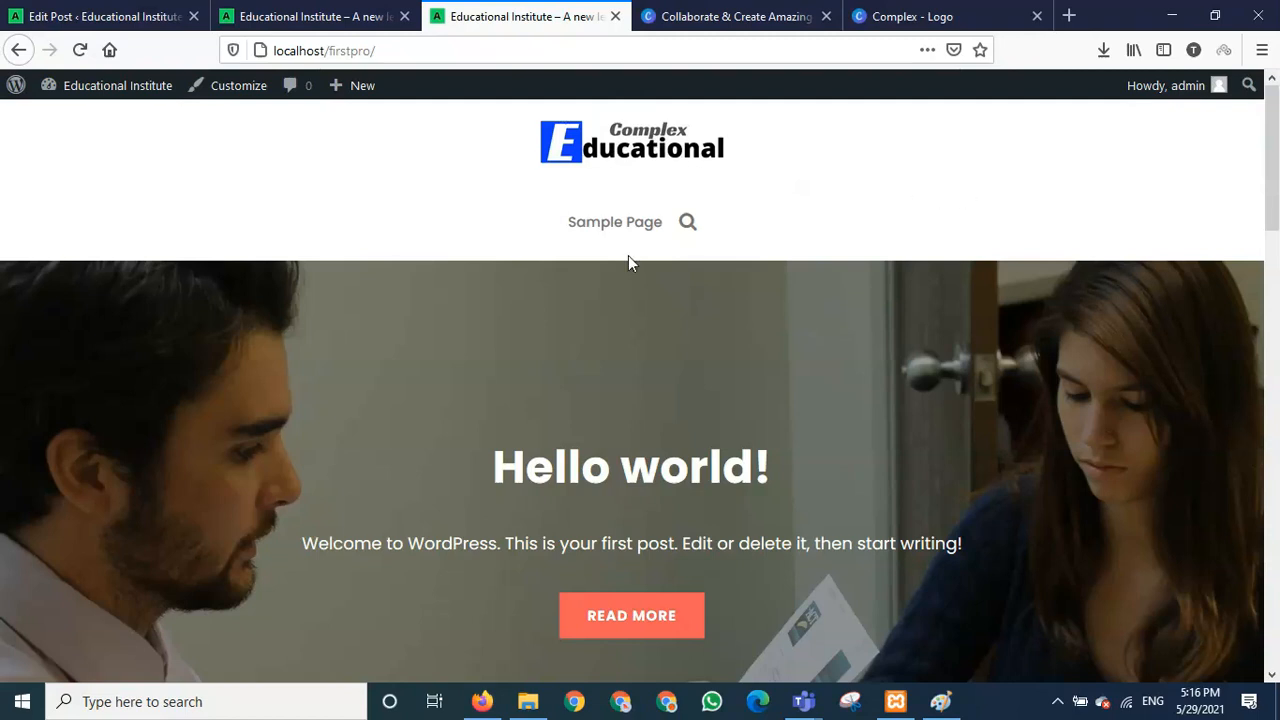
# - Activate the Twenty Nineteen theme in Appearance > Themes and view the front page
pyautogui.click(88, 17)
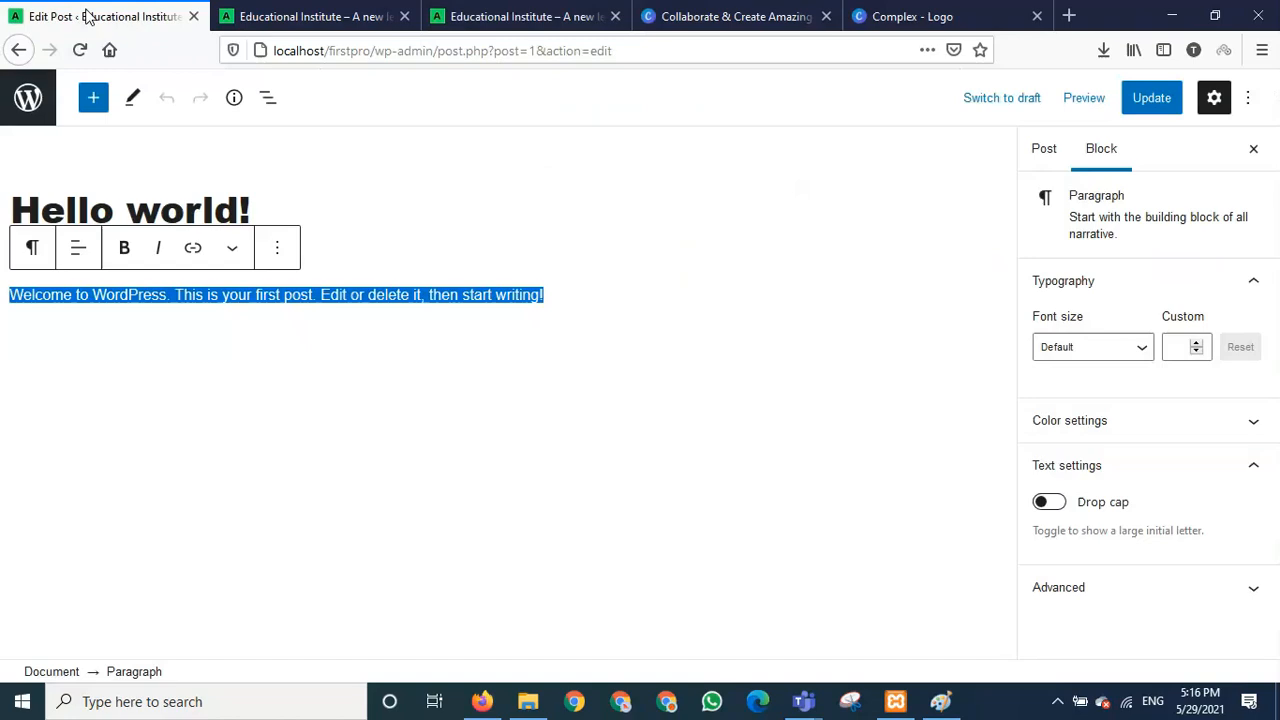
pyautogui.click(18, 52)
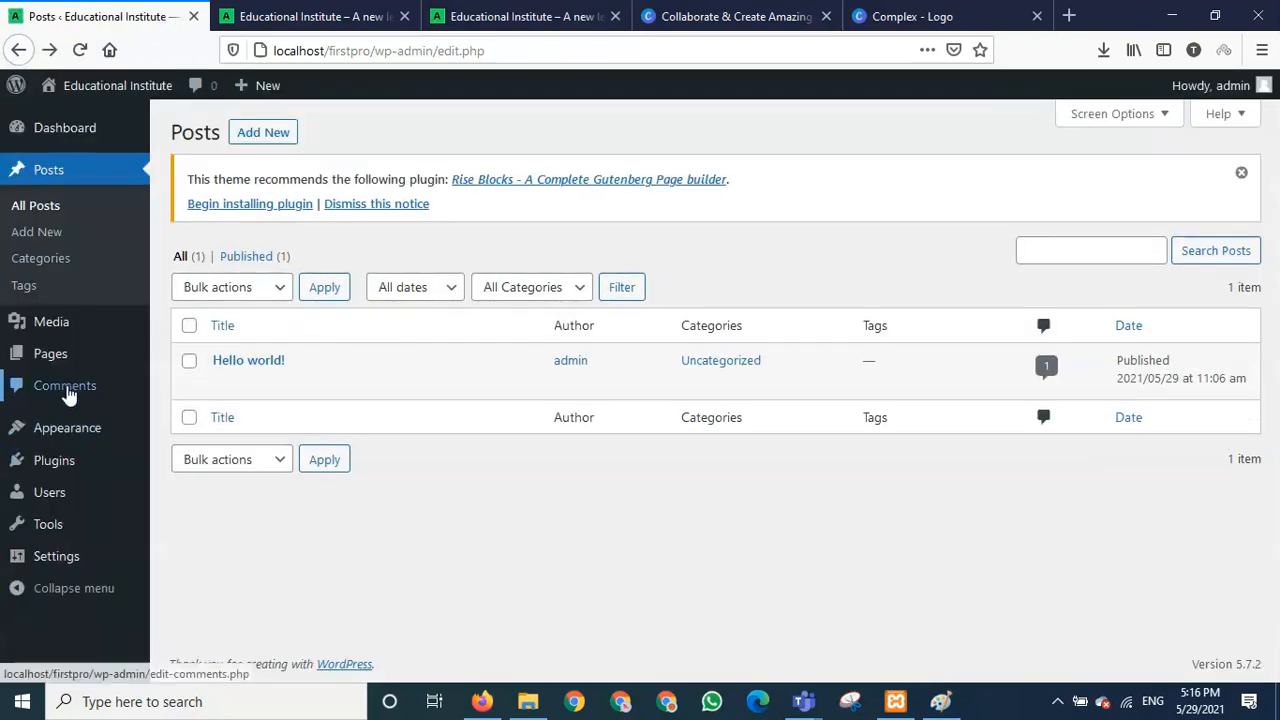
pyautogui.moveTo(77, 437)
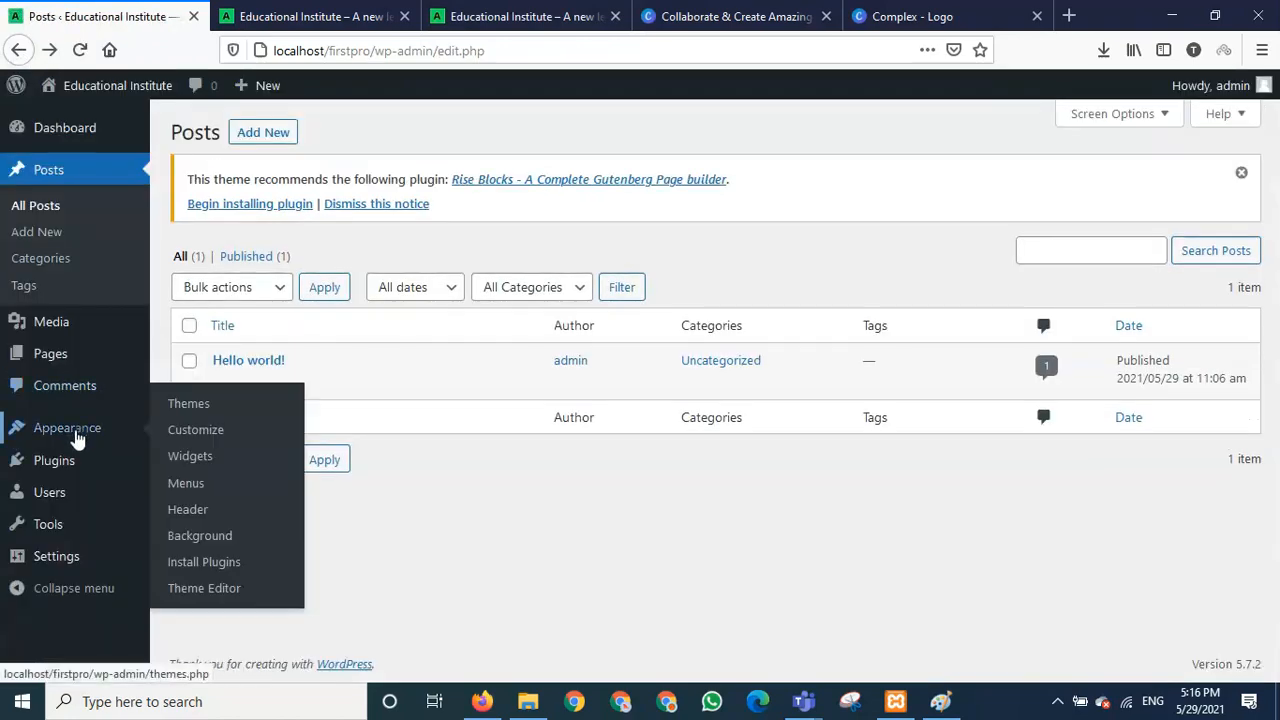
pyautogui.click(205, 404)
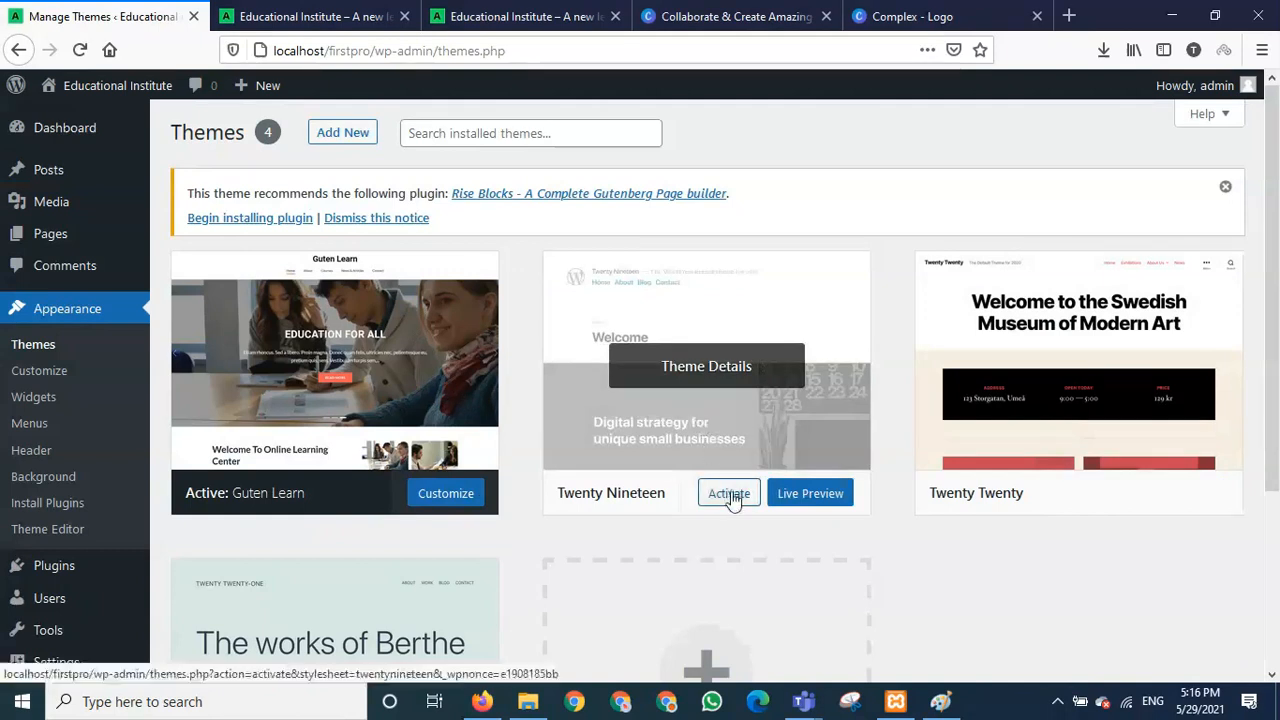
pyautogui.click(730, 494)
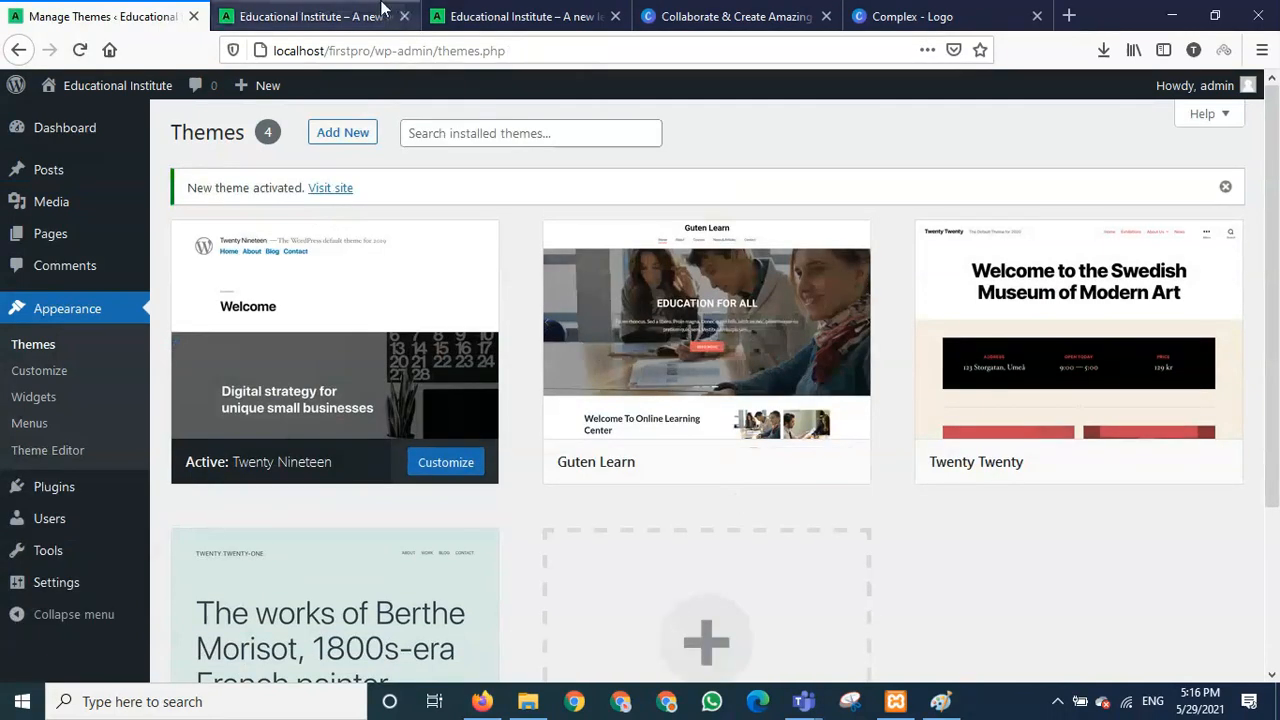
pyautogui.click(381, 12)
# - Reload the front page and scroll it to check the new theme's look
pyautogui.click(79, 50)
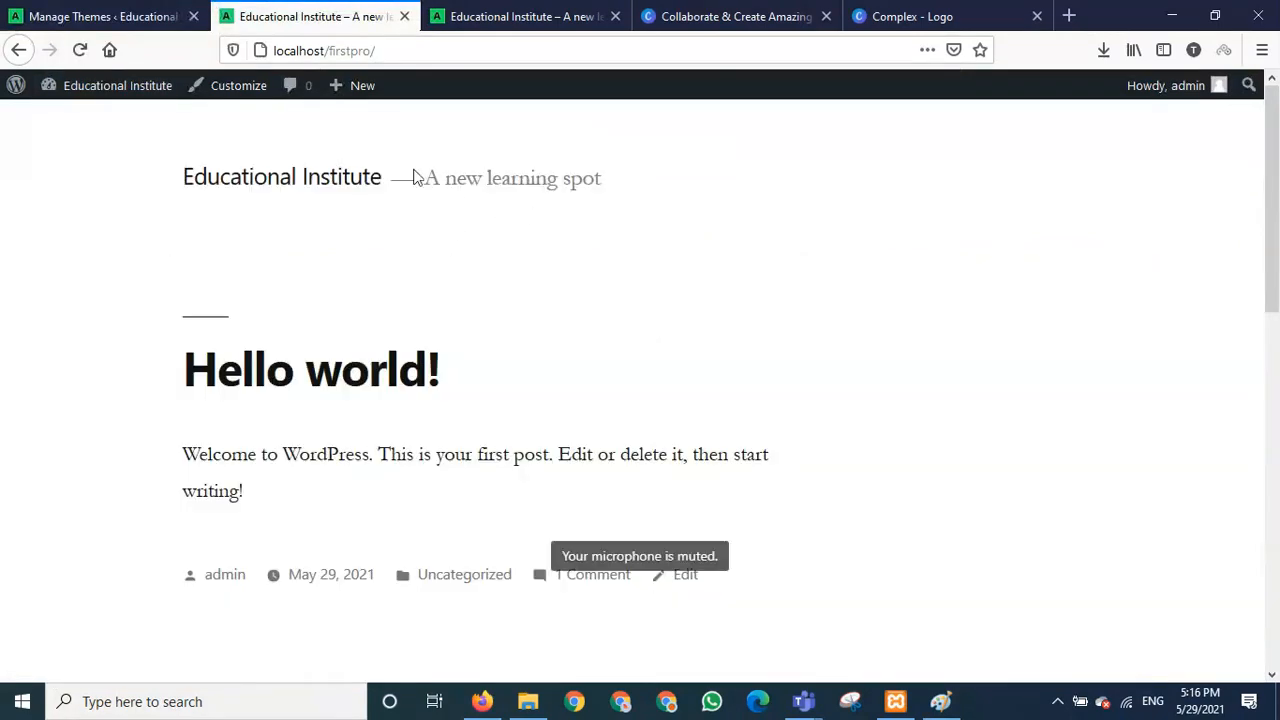
pyautogui.scroll(-10, 506, 371)
pyautogui.scroll(2, 506, 374)
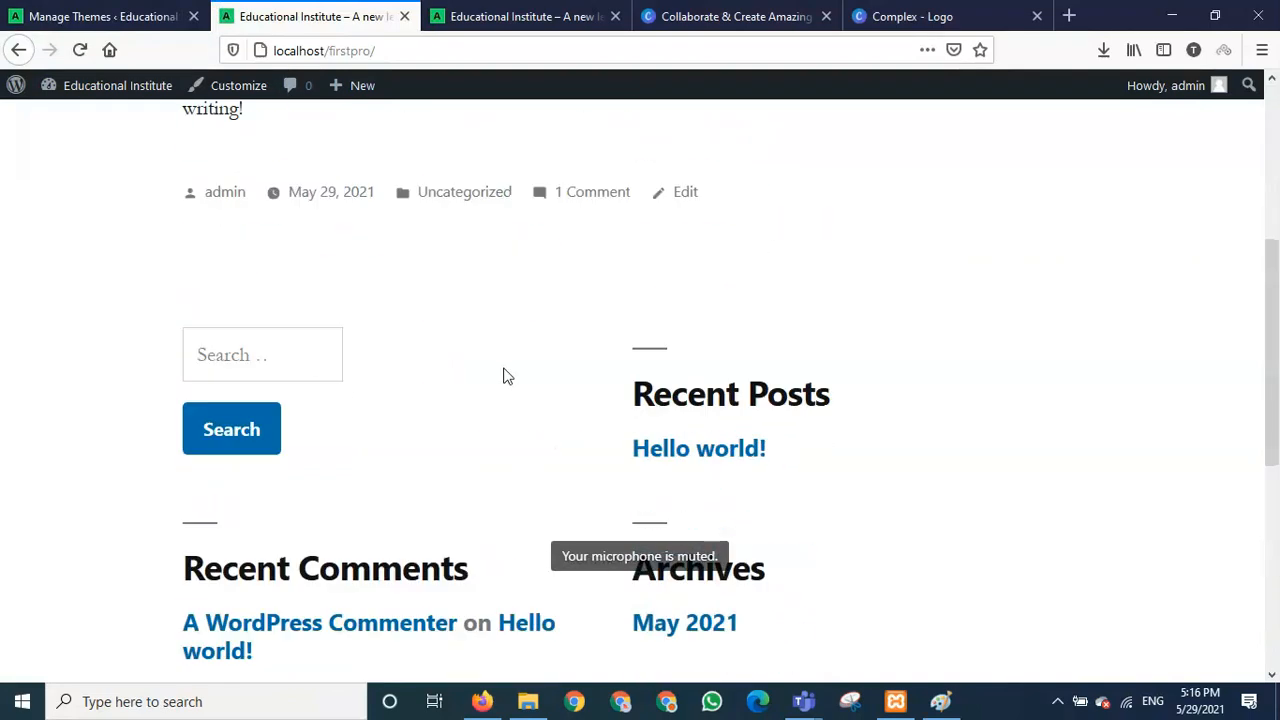
pyautogui.scroll(-5, 506, 374)
pyautogui.scroll(10, 506, 374)
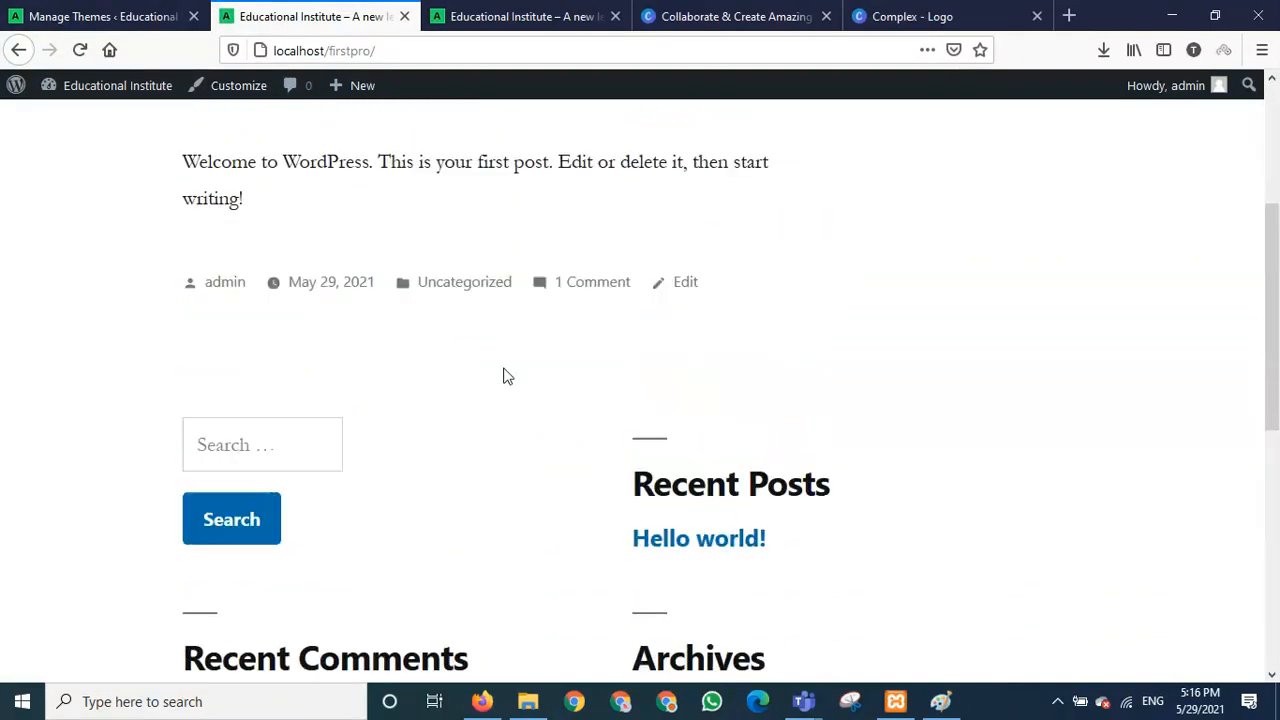
pyautogui.scroll(-1, 506, 374)
pyautogui.scroll(1, 316, 285)
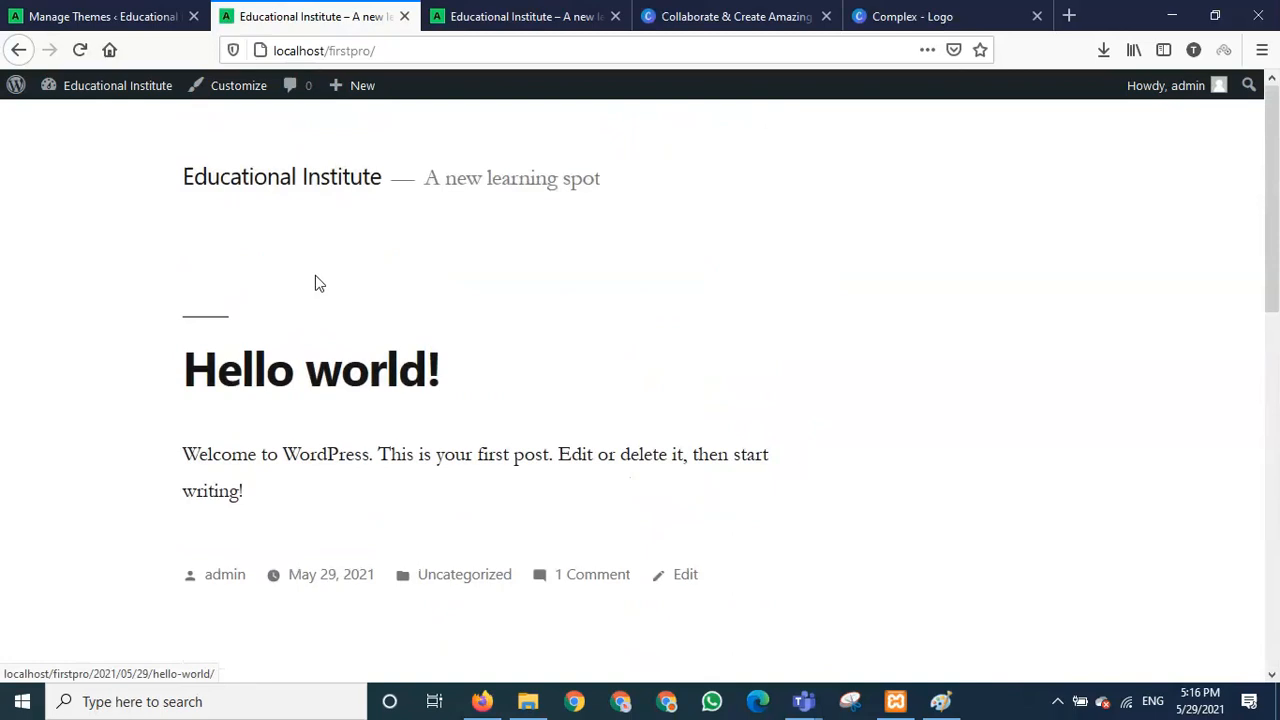
# - Activate the Twenty Twenty theme on the installed themes page
pyautogui.click(63, 16)
pyautogui.moveTo(1006, 486)
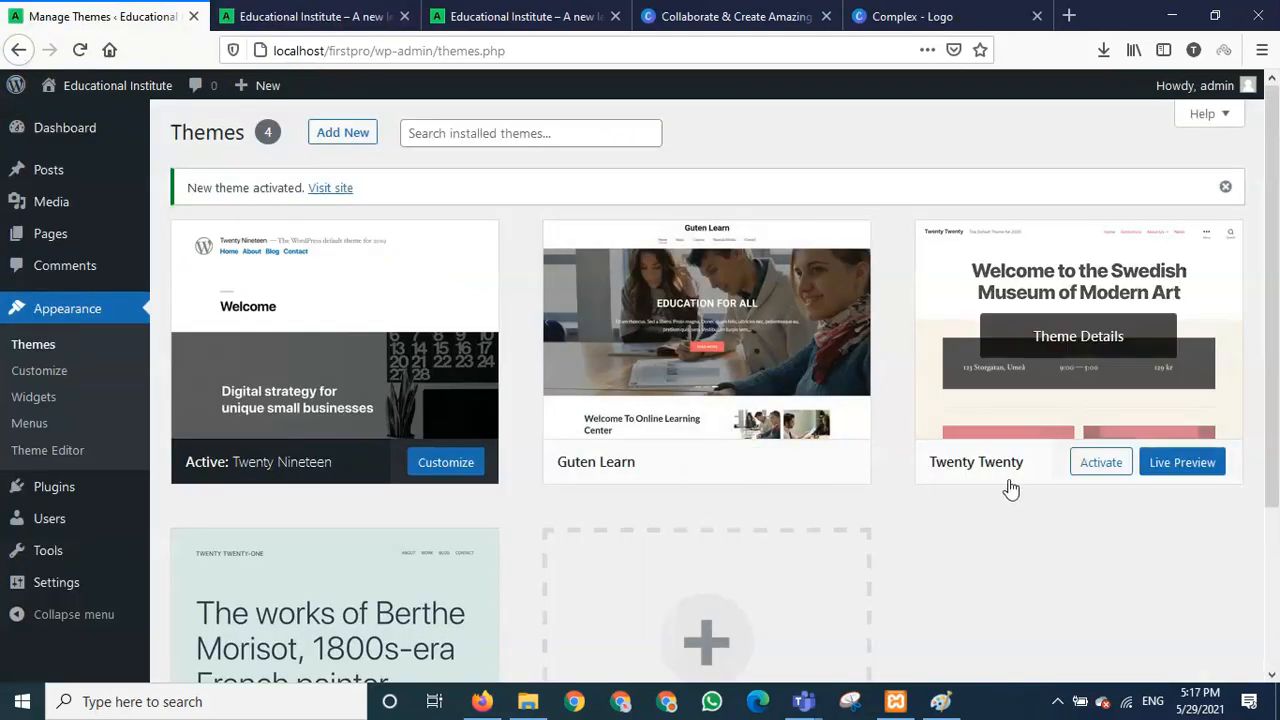
pyautogui.click(1101, 463)
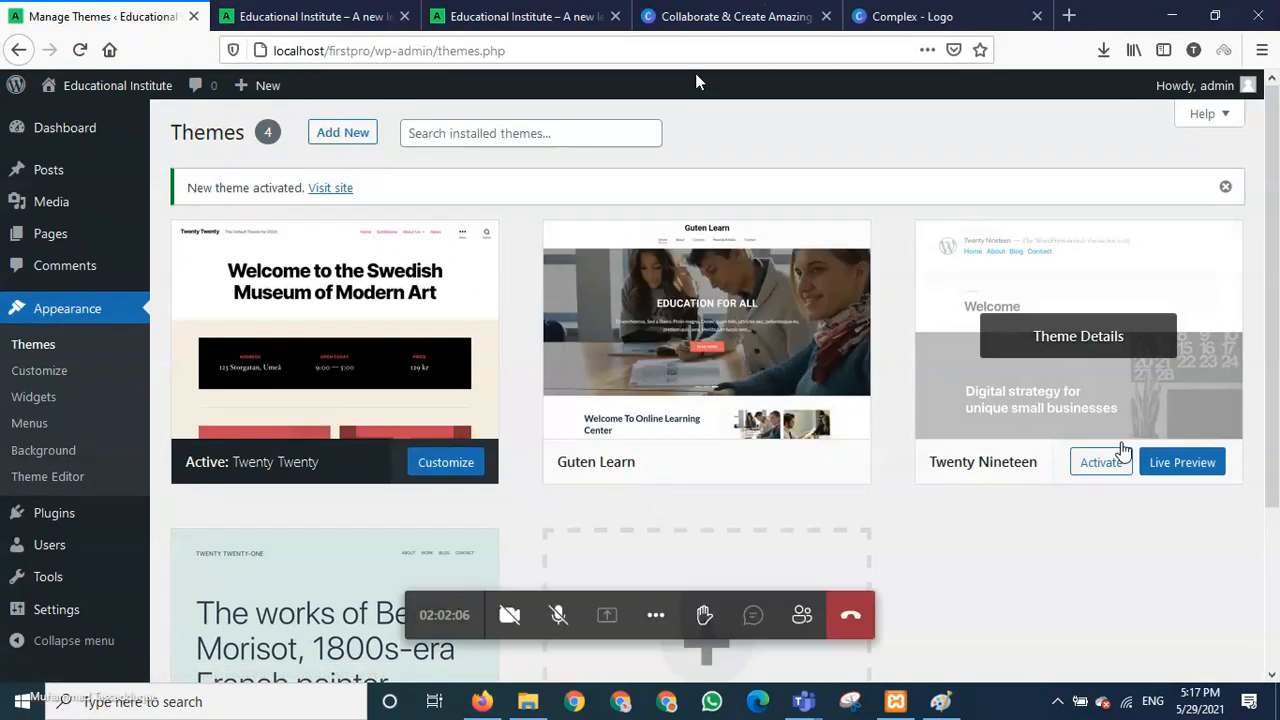
pyautogui.click(1101, 463)
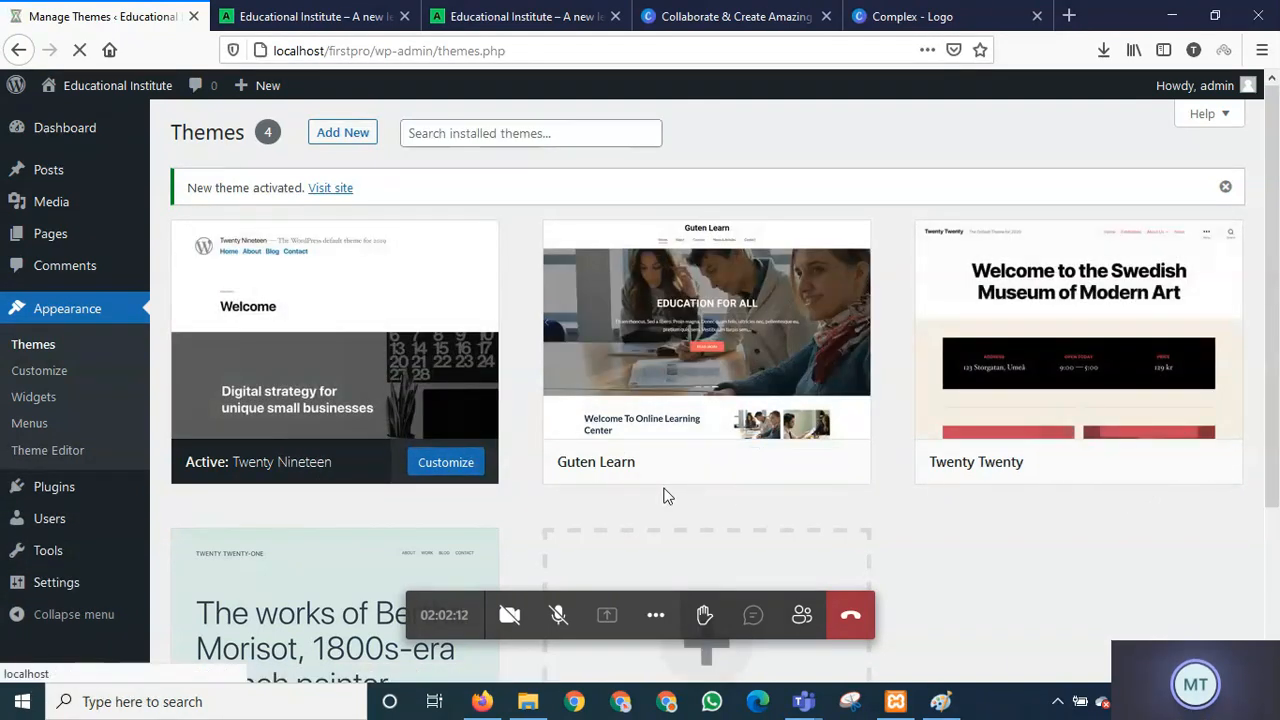
# - Reload the front page, view Twenty Twenty in the Customizer, then exit the Customizer tab
pyautogui.click(255, 10)
pyautogui.click(82, 50)
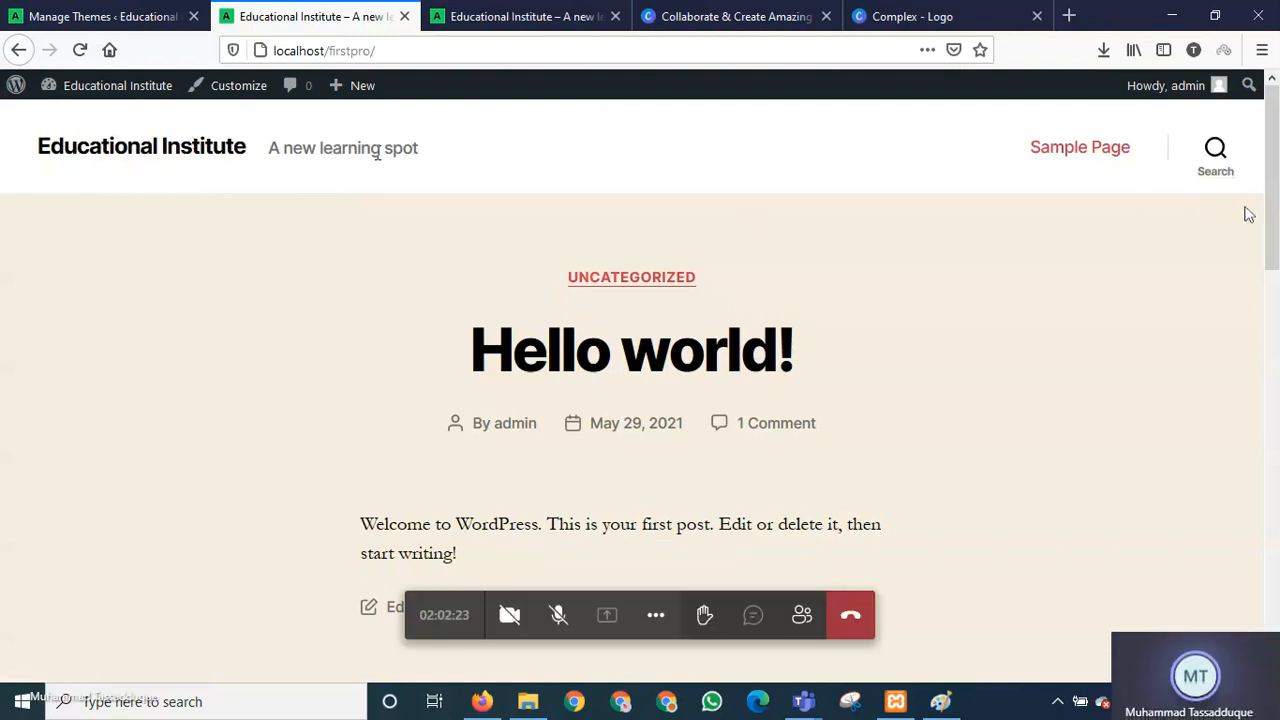
pyautogui.click(232, 89)
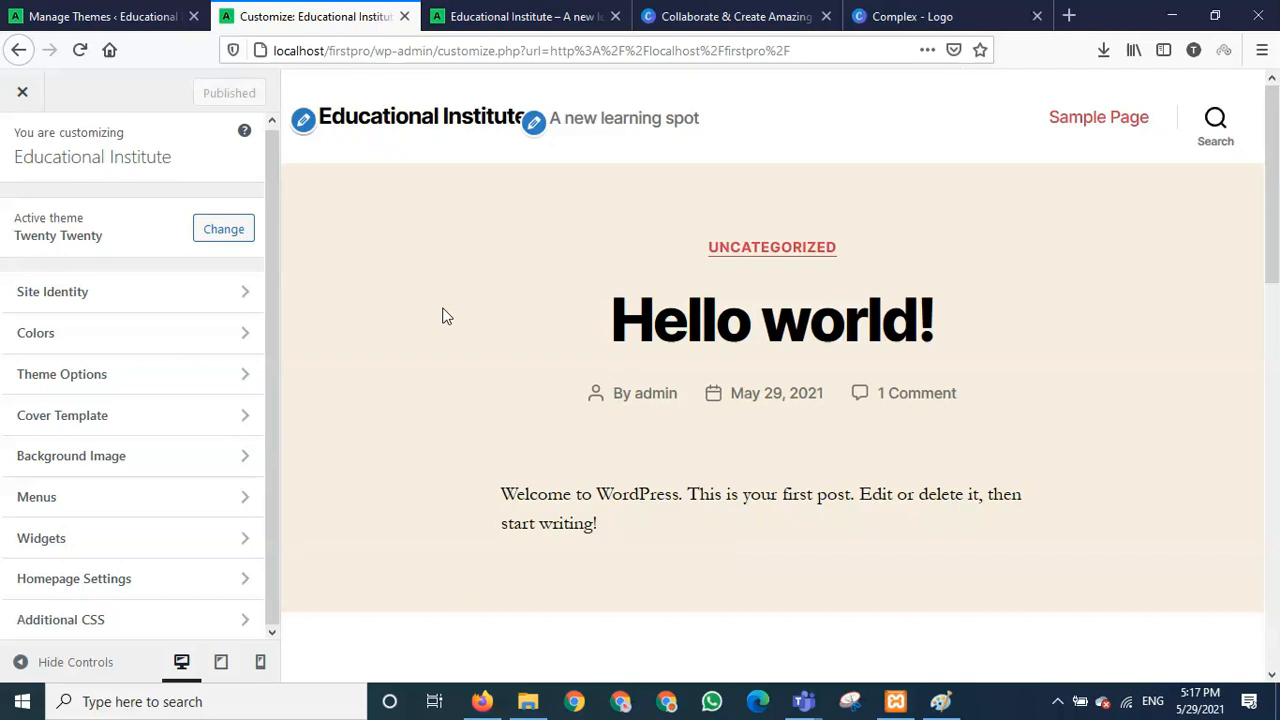
pyautogui.click(405, 17)
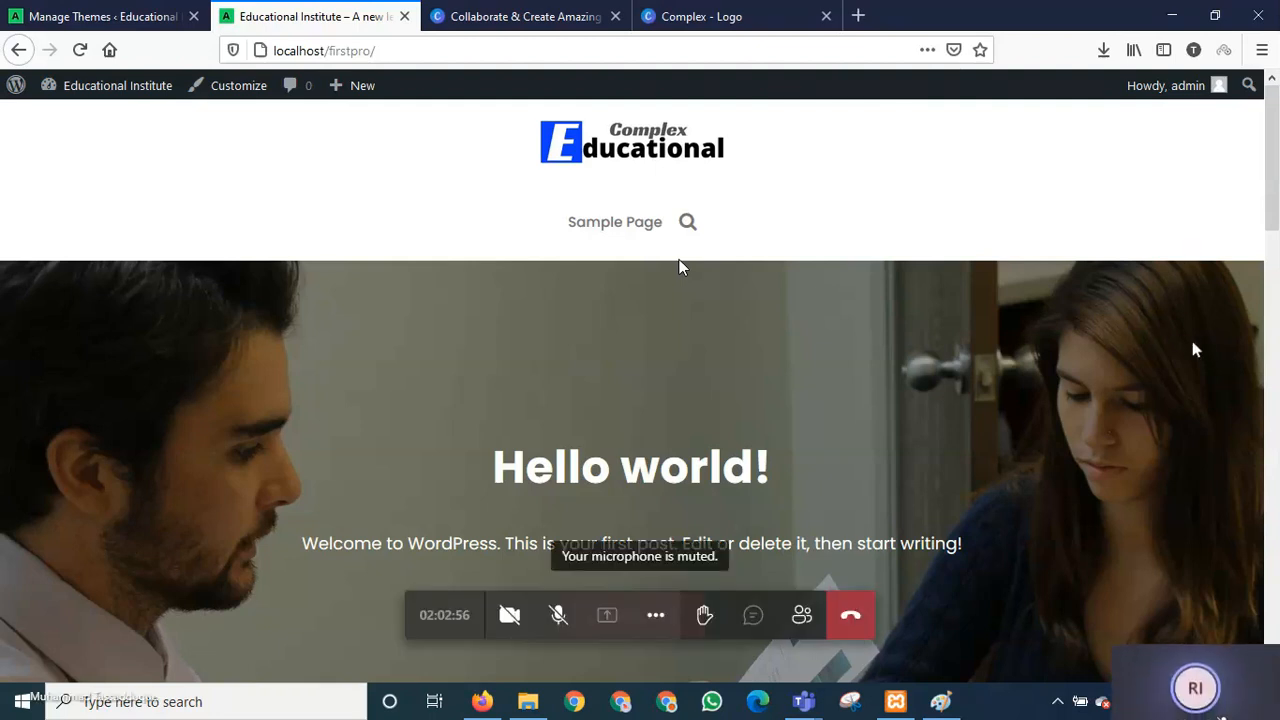
# - Search Google for 'bitnami wordpress download' in a new browser tab
pyautogui.click(857, 17)
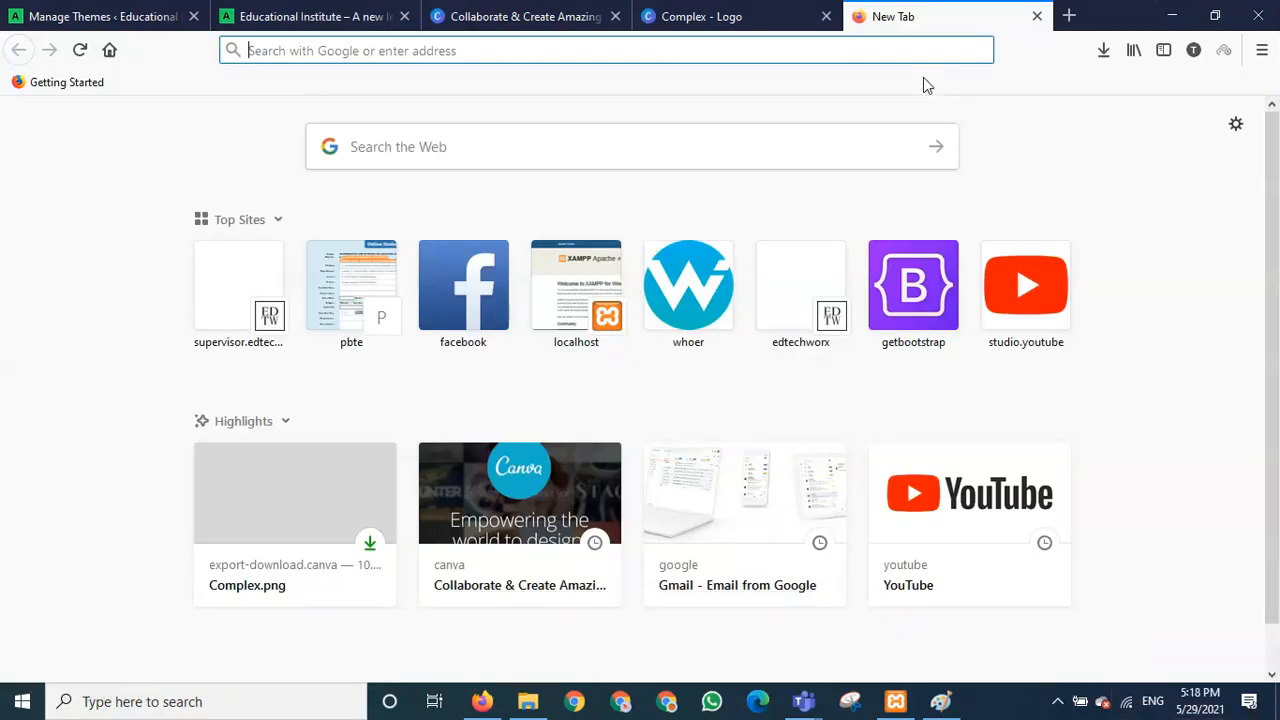
pyautogui.write('b')
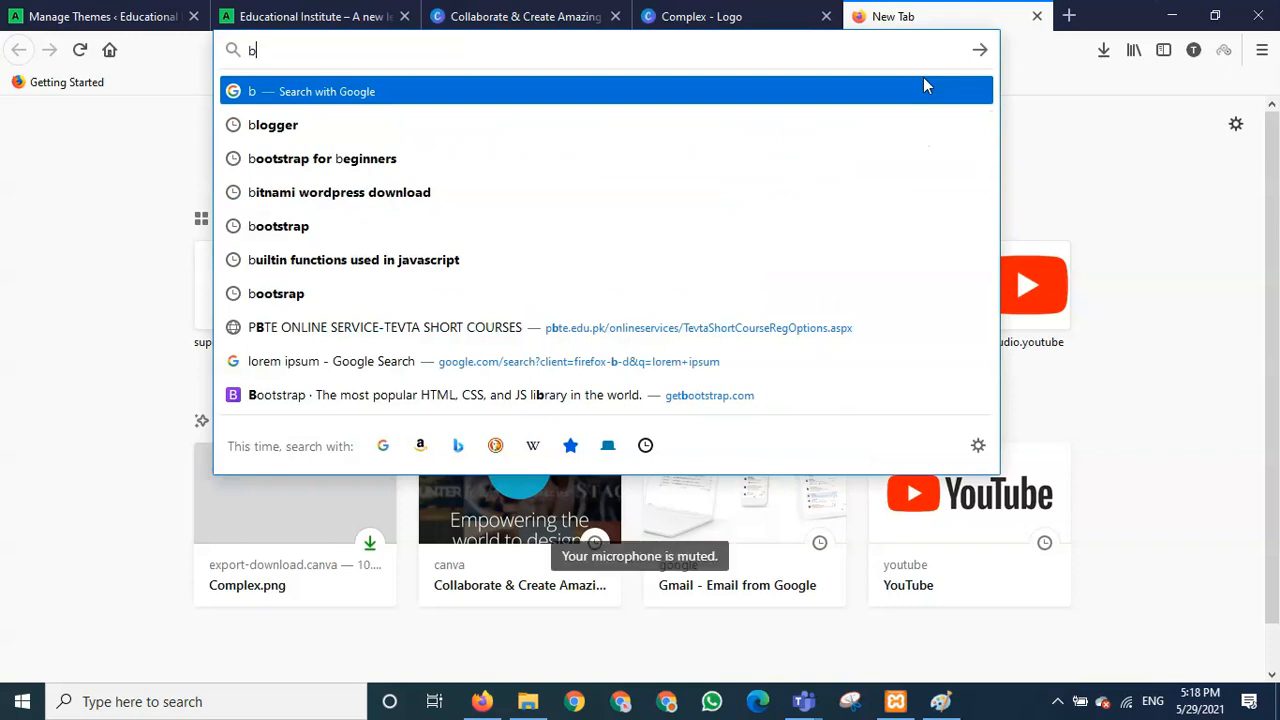
pyautogui.write('i')
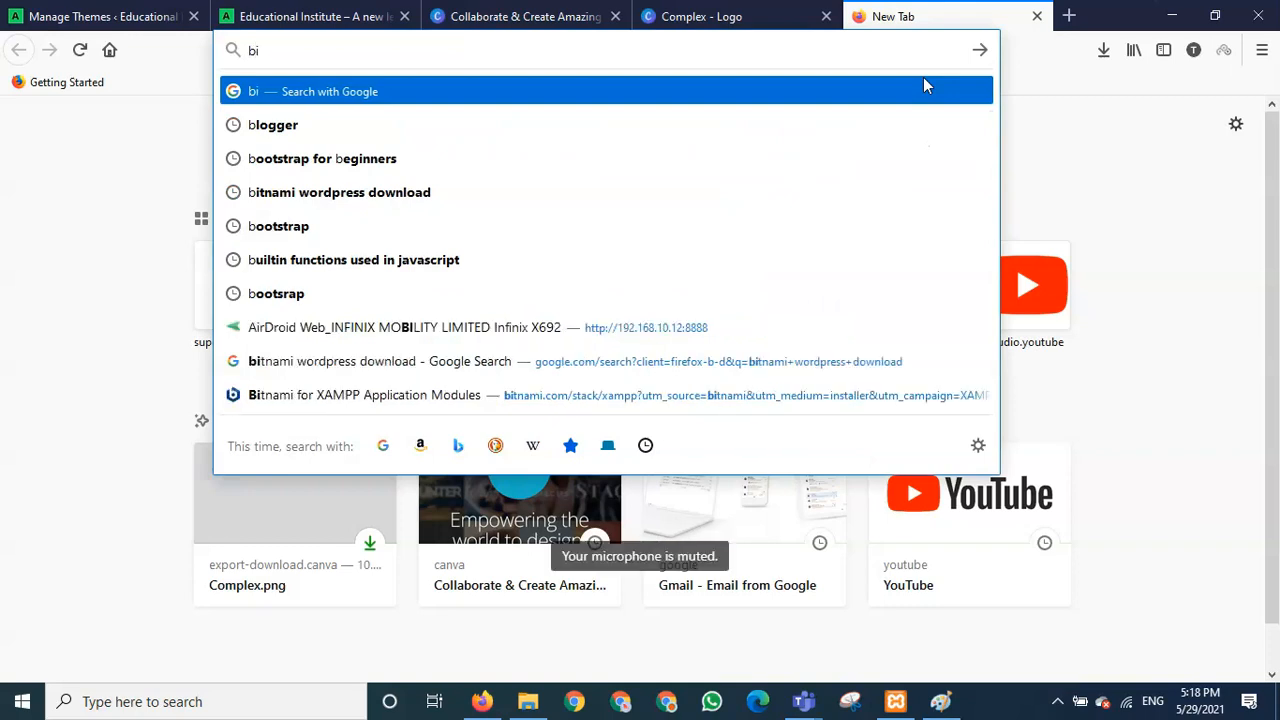
pyautogui.write('tna')
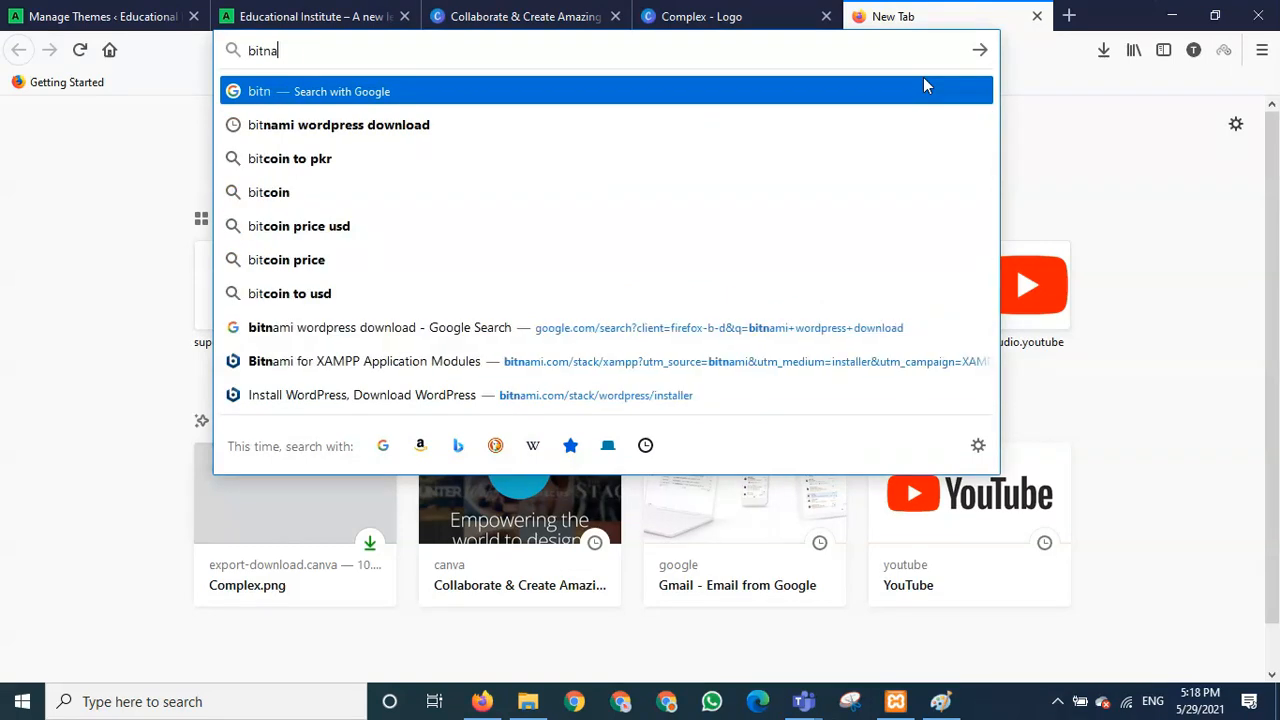
pyautogui.write('mi w')
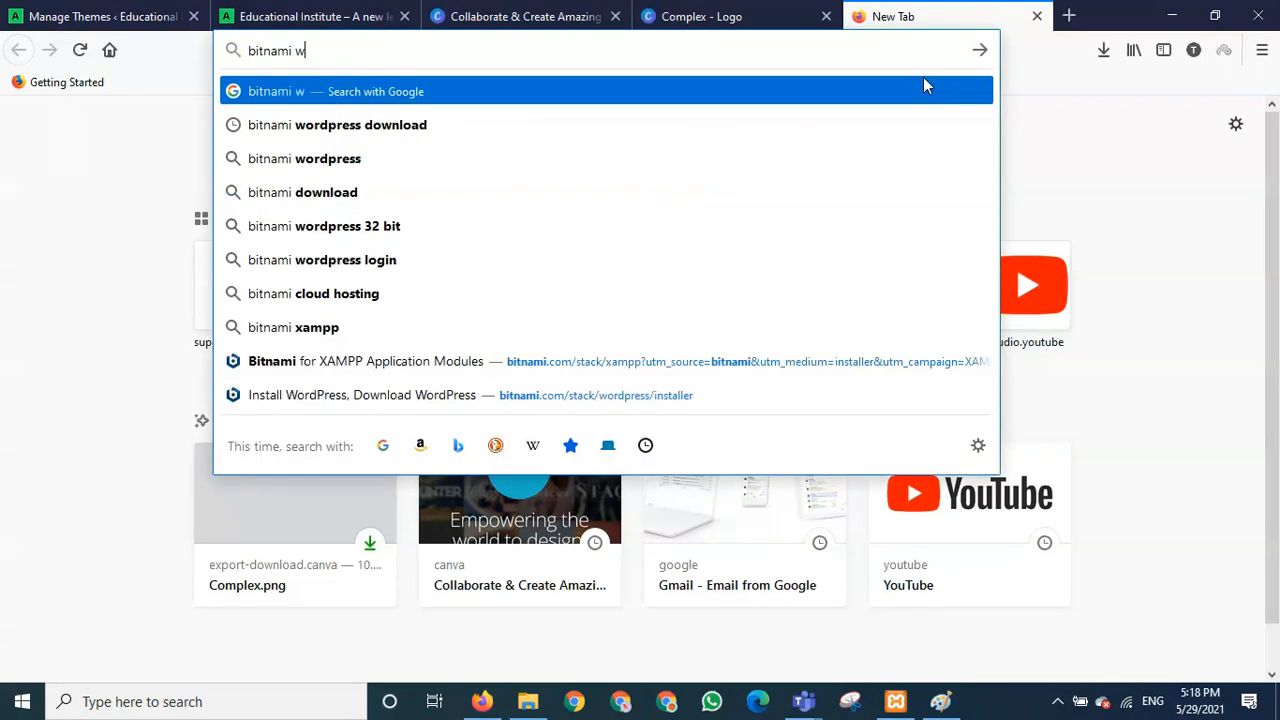
pyautogui.write('ordpress')
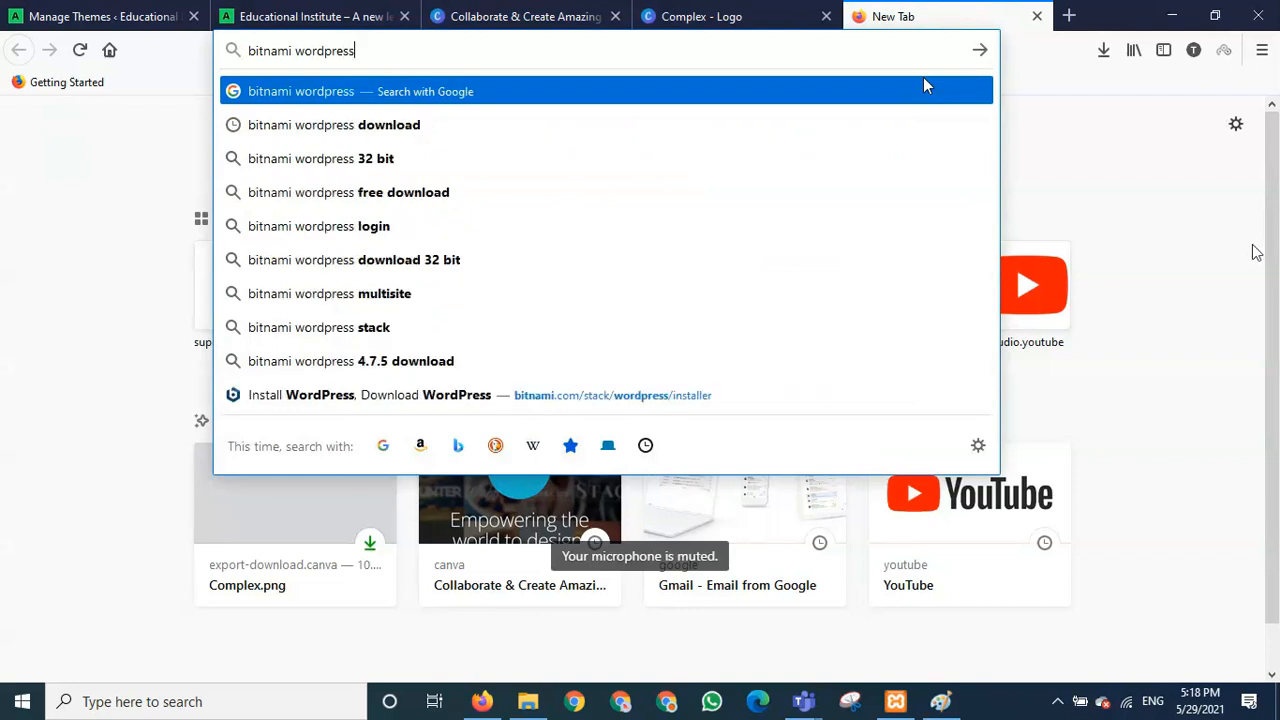
pyautogui.press('Down')
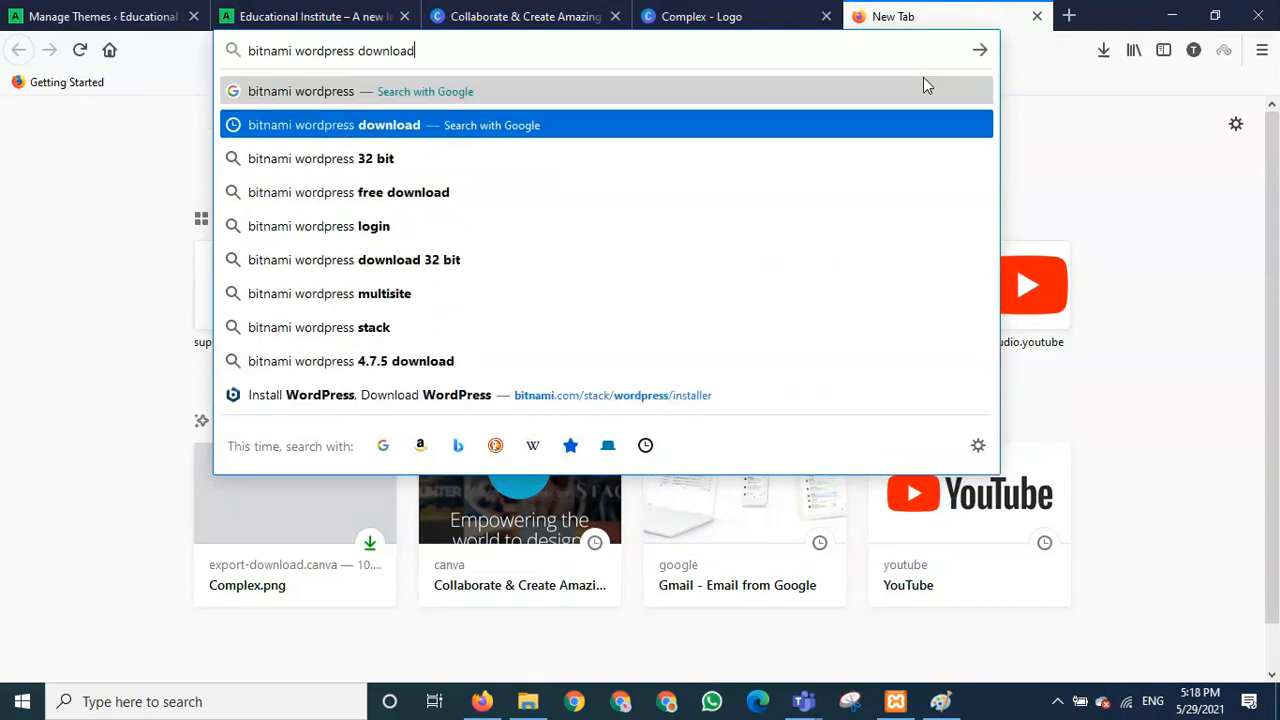
pyautogui.press('Return')
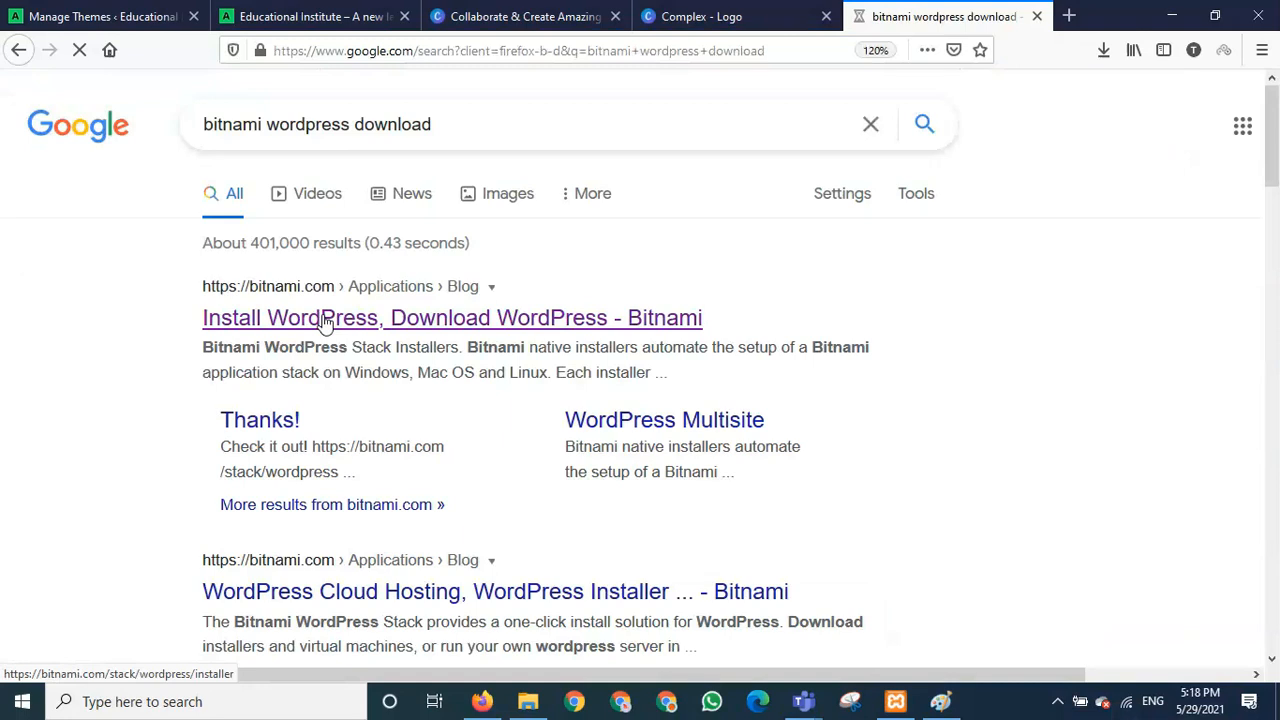
# - Open Bitnami's Install WordPress result and scroll through the page
pyautogui.click(522, 330)
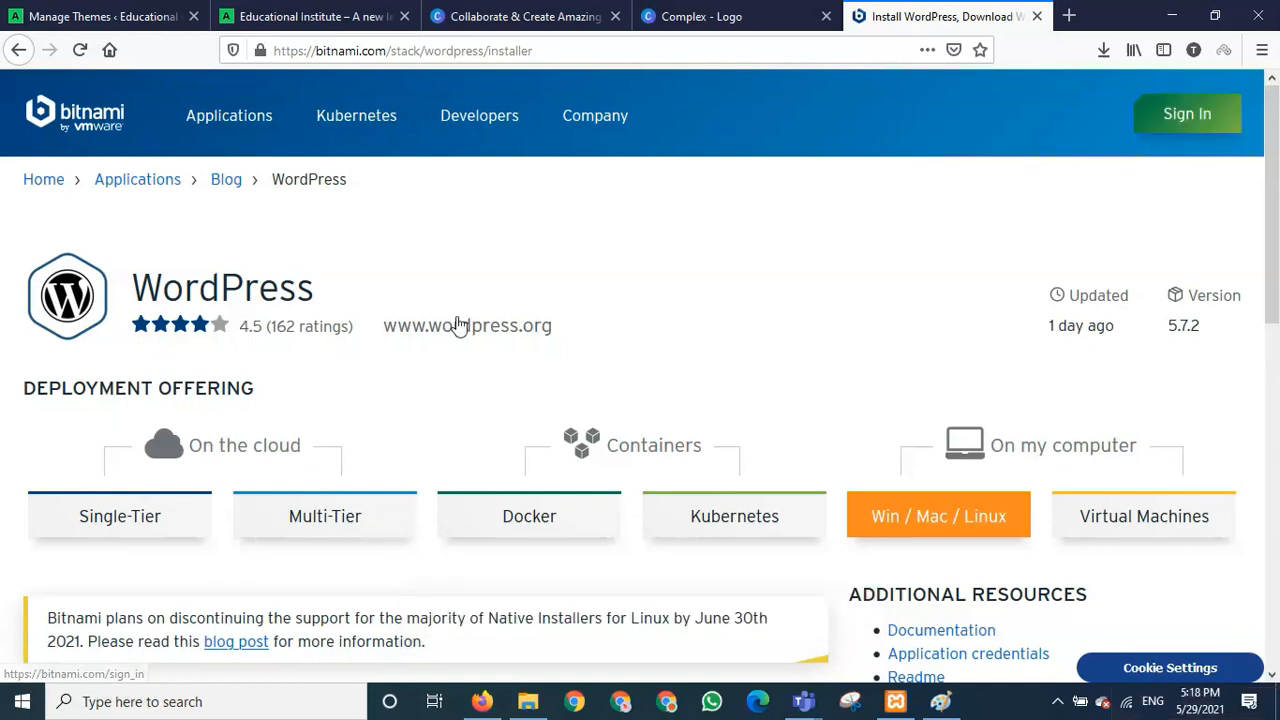
pyautogui.scroll(-3, 476, 387)
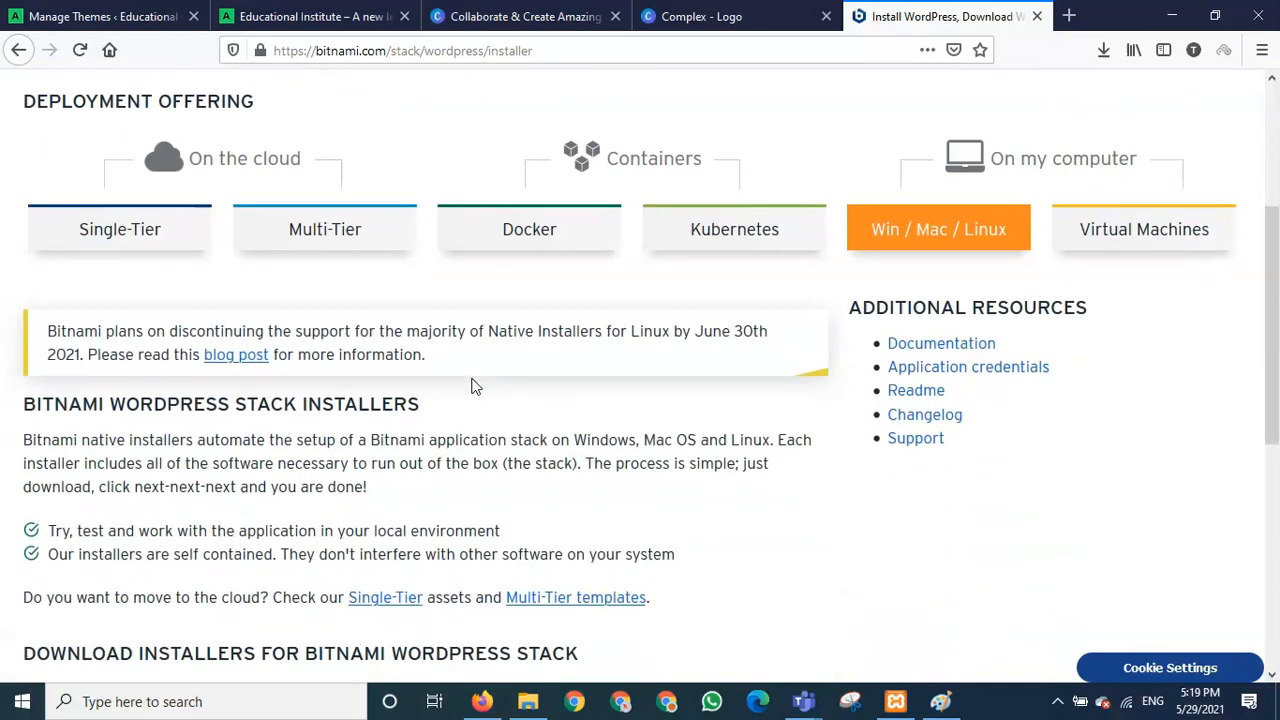
pyautogui.scroll(2, 476, 387)
pyautogui.scroll(-1, 476, 387)
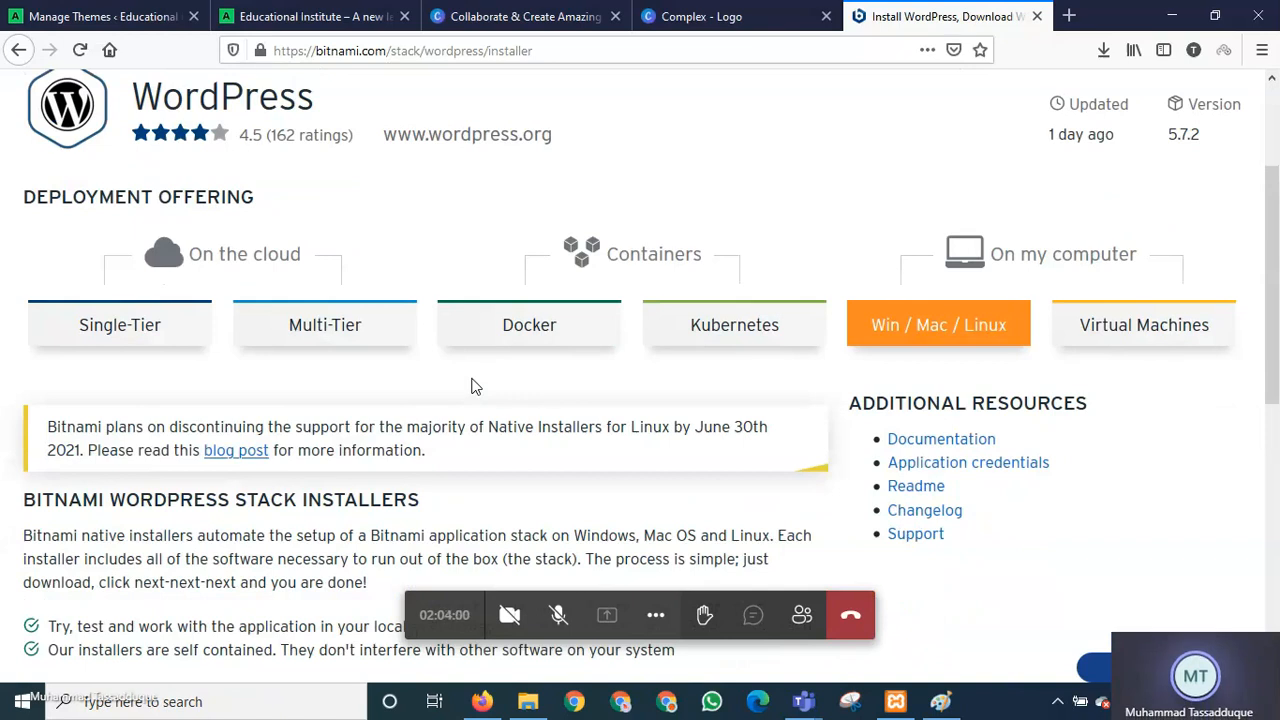
pyautogui.scroll(1, 476, 387)
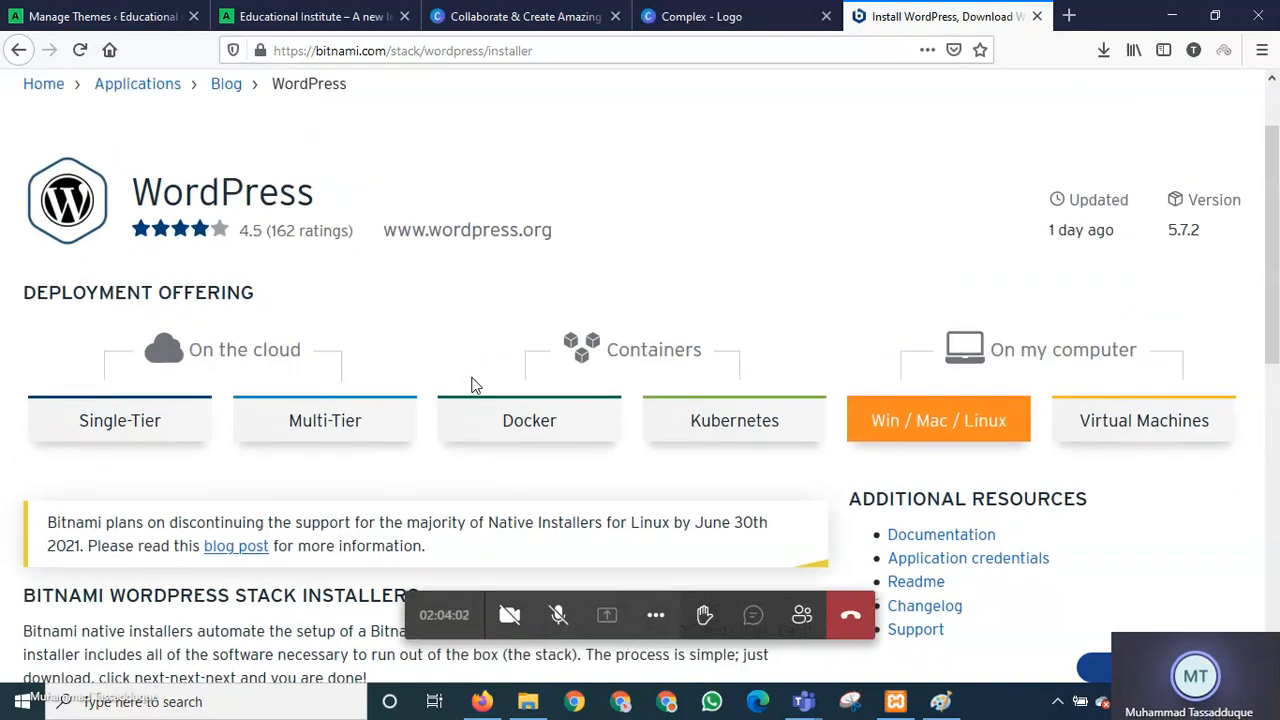
pyautogui.scroll(-2, 434, 346)
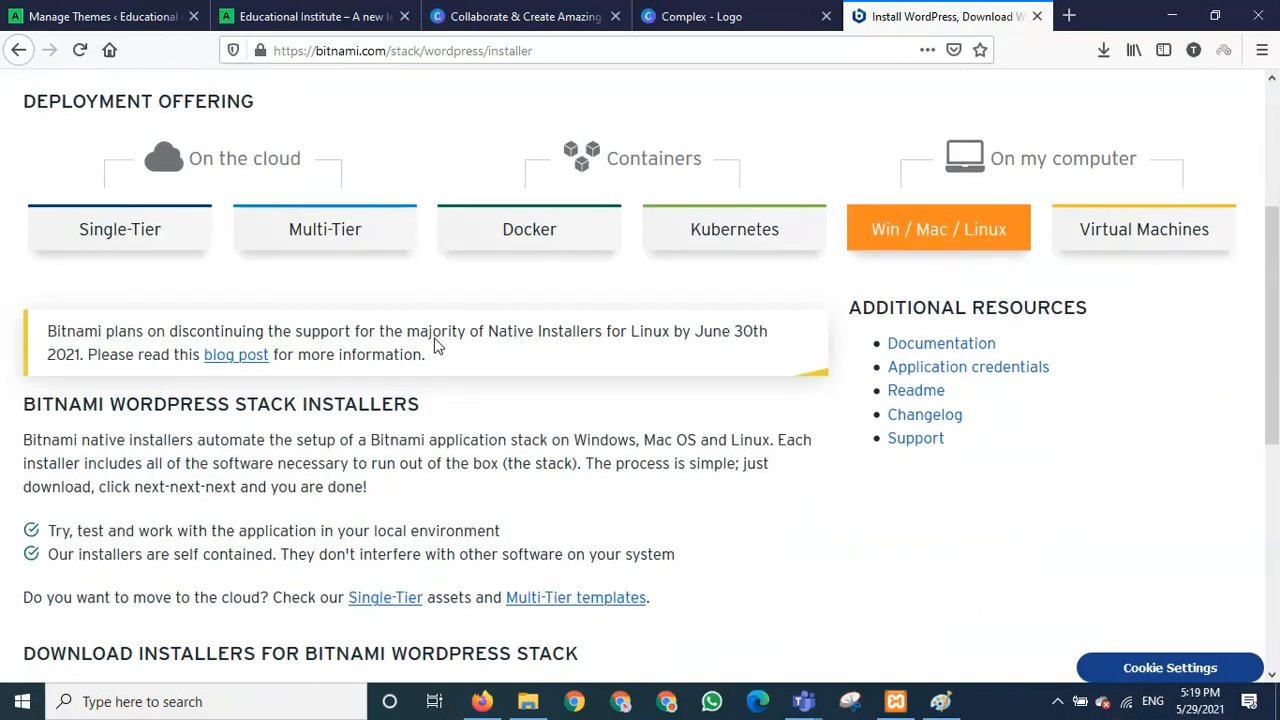
pyautogui.scroll(3, 434, 346)
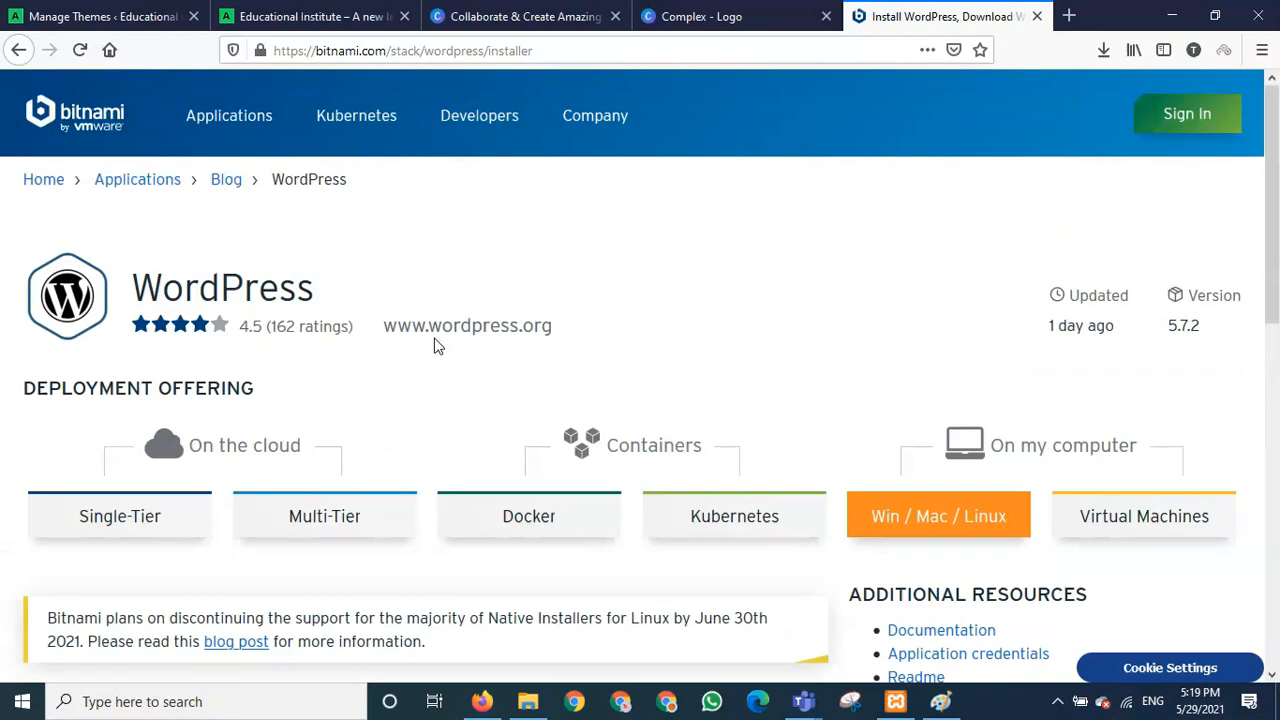
# - Go to Bitnami's WordPress stack page and choose the Win / Mac / Linux installer
pyautogui.click(229, 290)
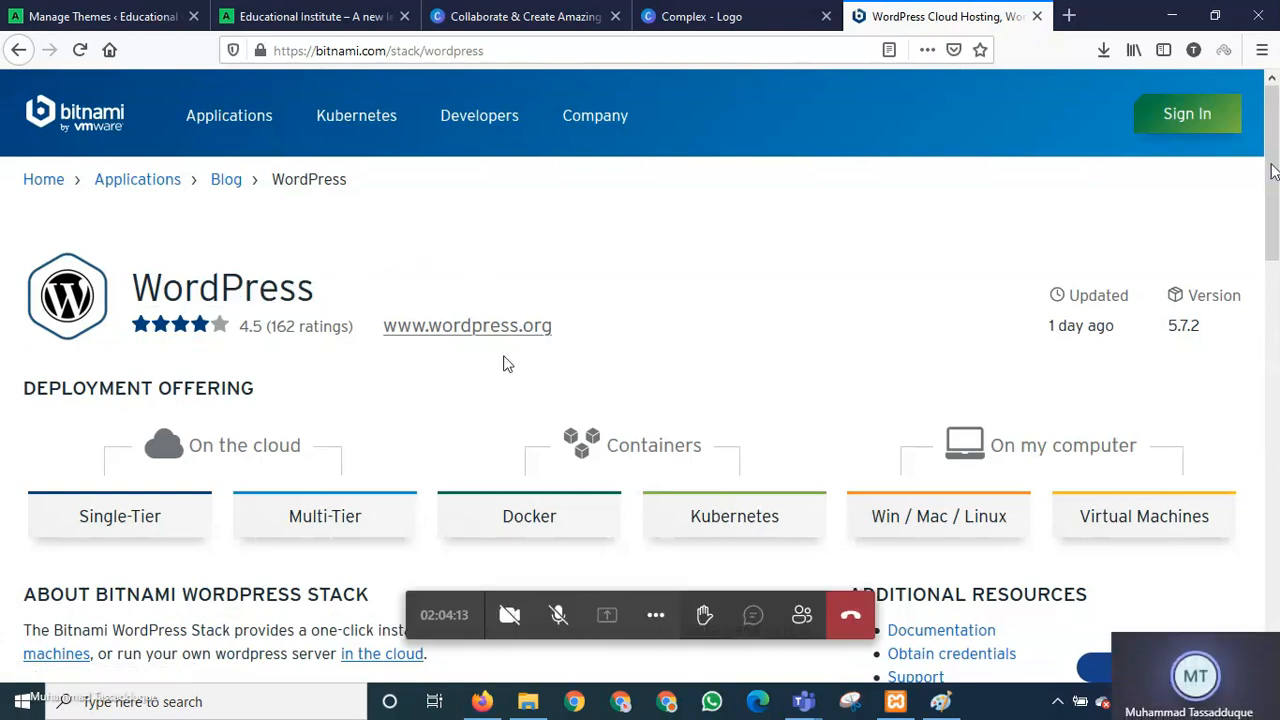
pyautogui.scroll(-6, 508, 372)
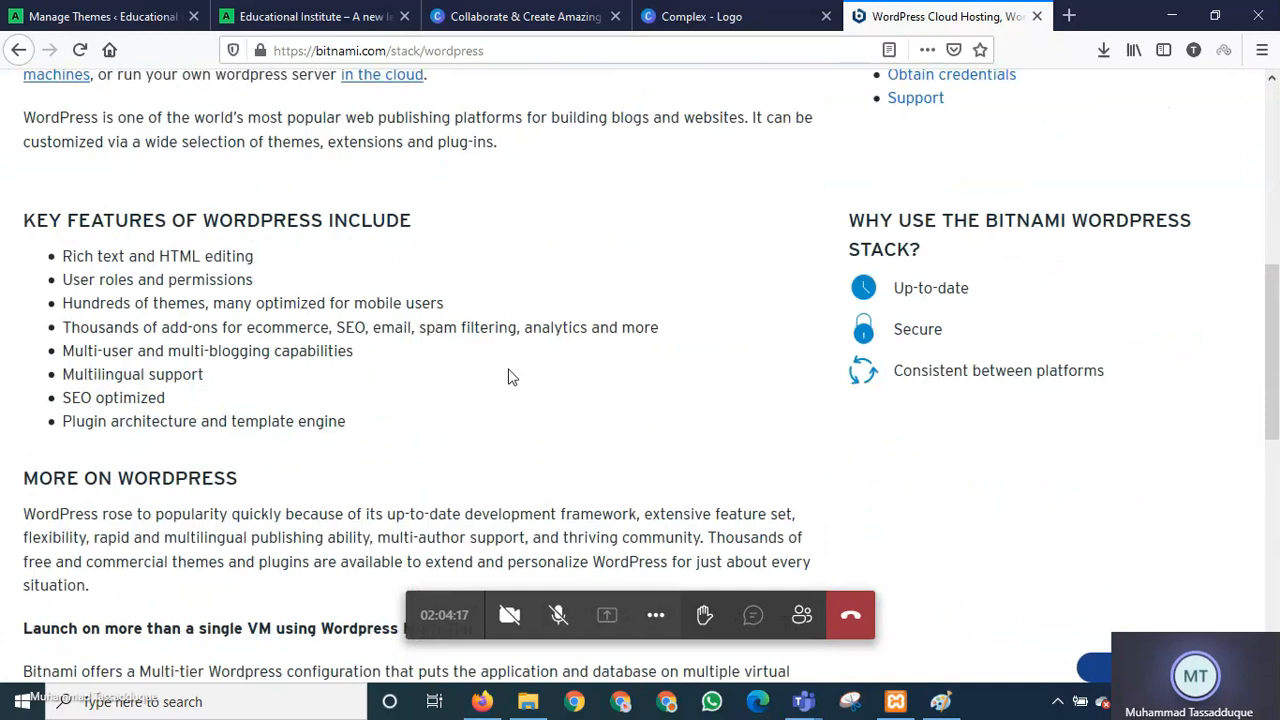
pyautogui.scroll(-7, 508, 376)
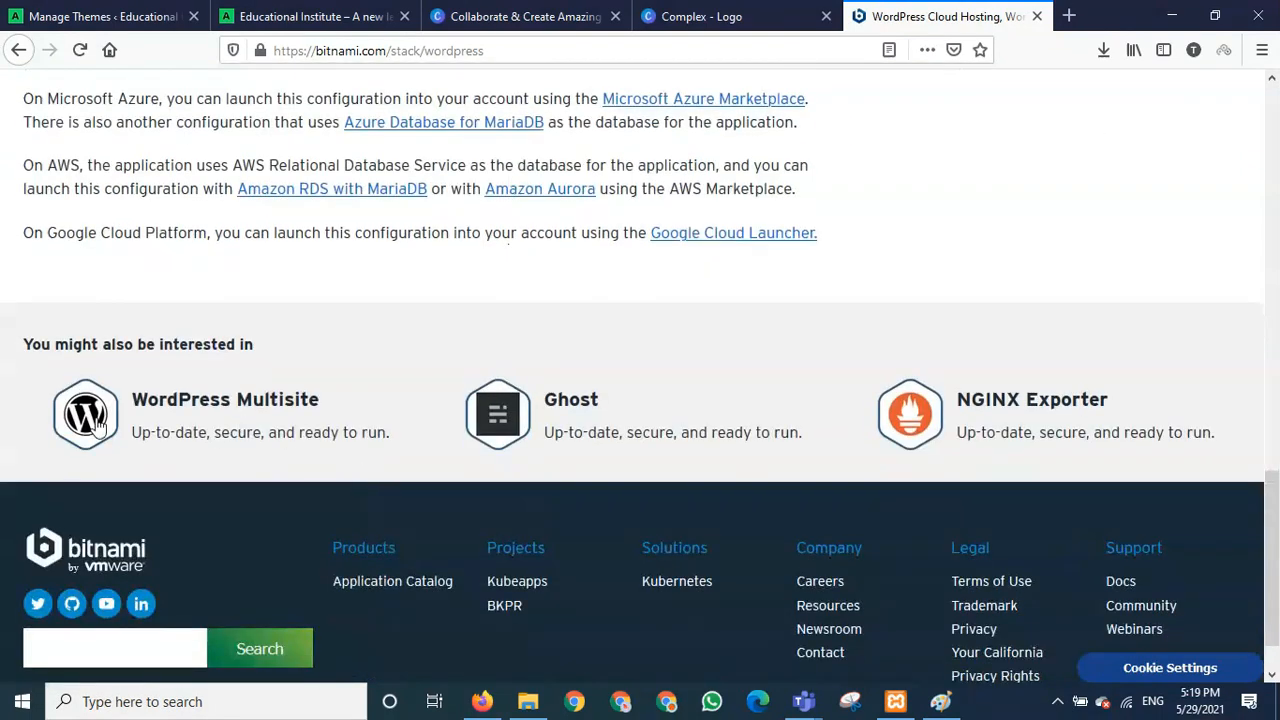
pyautogui.scroll(-1, 227, 514)
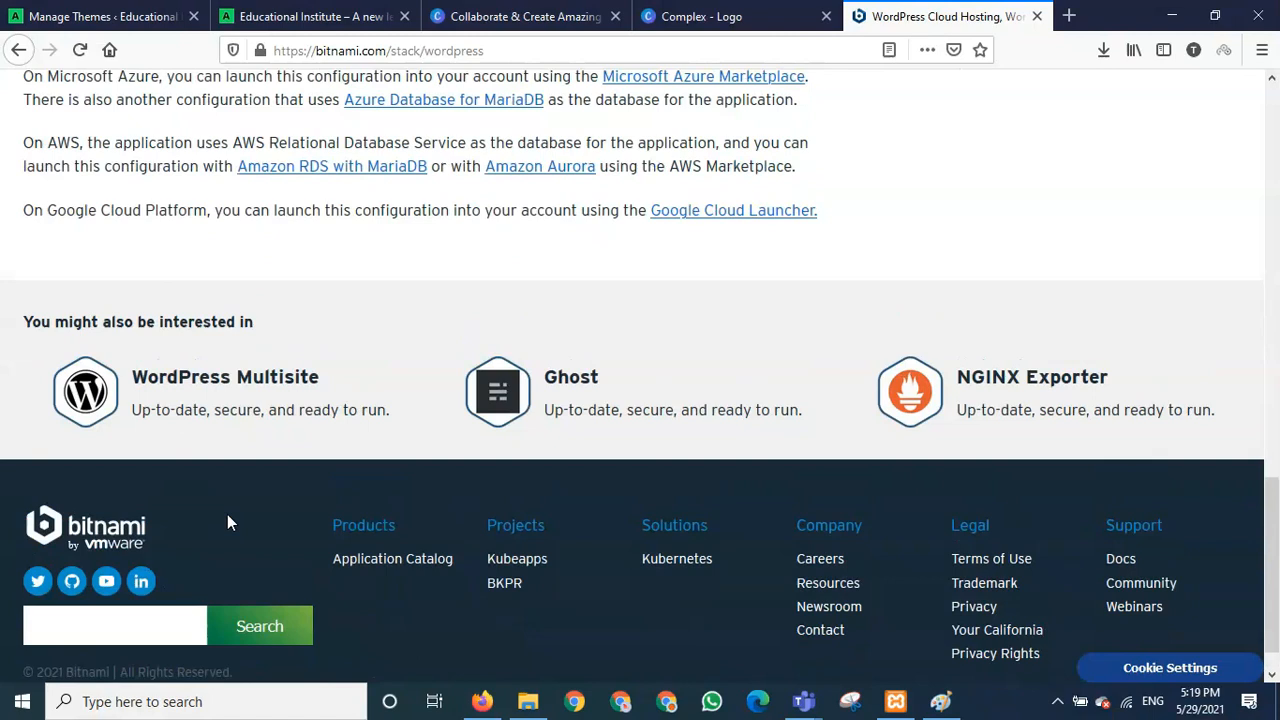
pyautogui.scroll(5, 227, 514)
pyautogui.scroll(10, 227, 514)
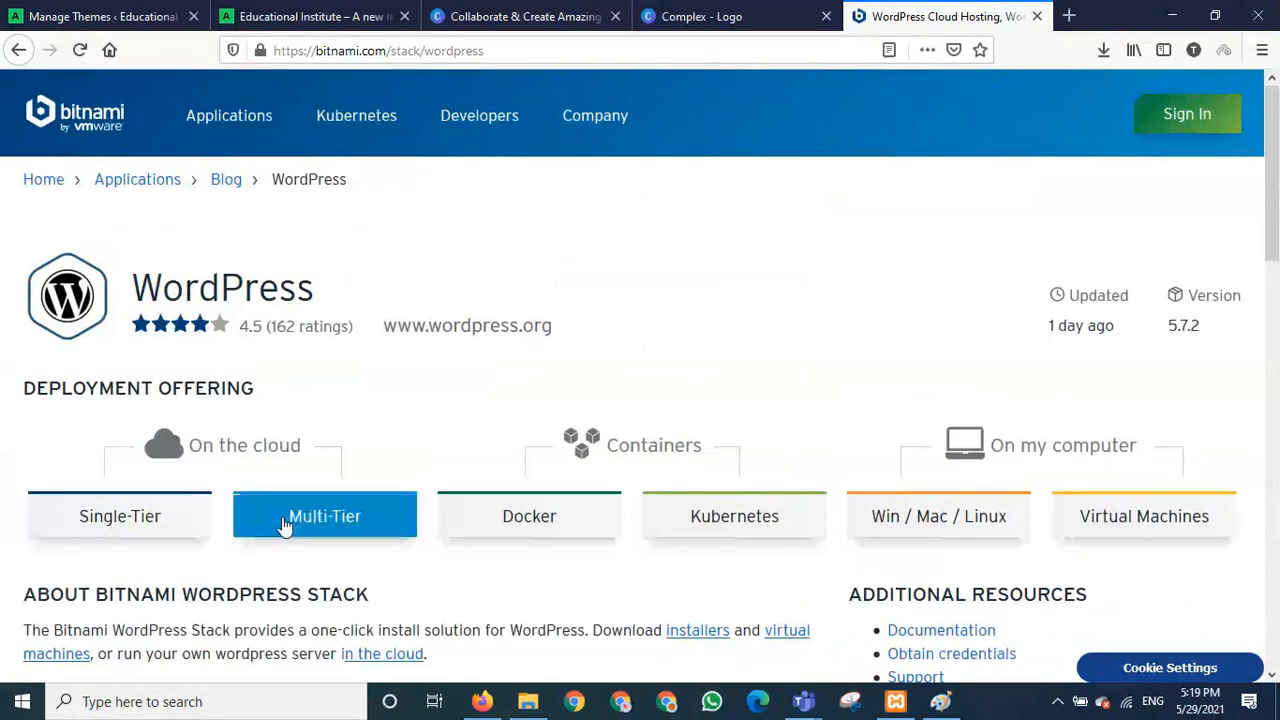
pyautogui.scroll(-3, 930, 290)
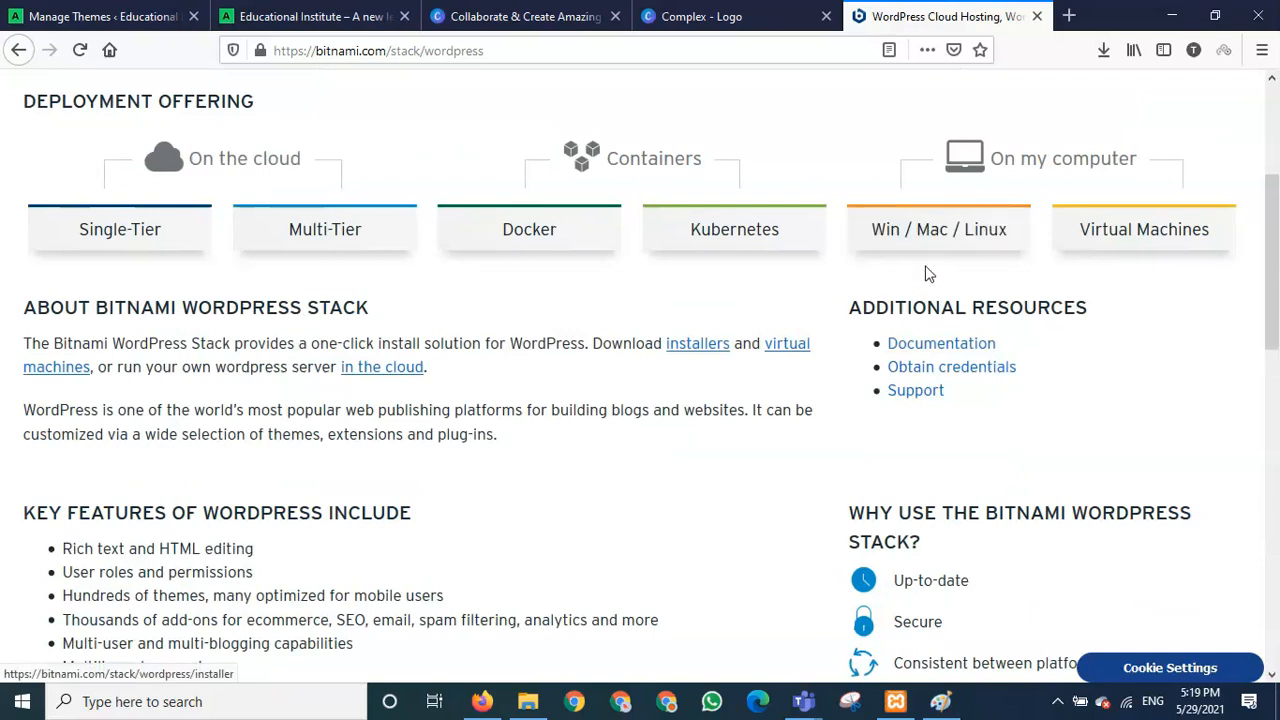
pyautogui.click(940, 245)
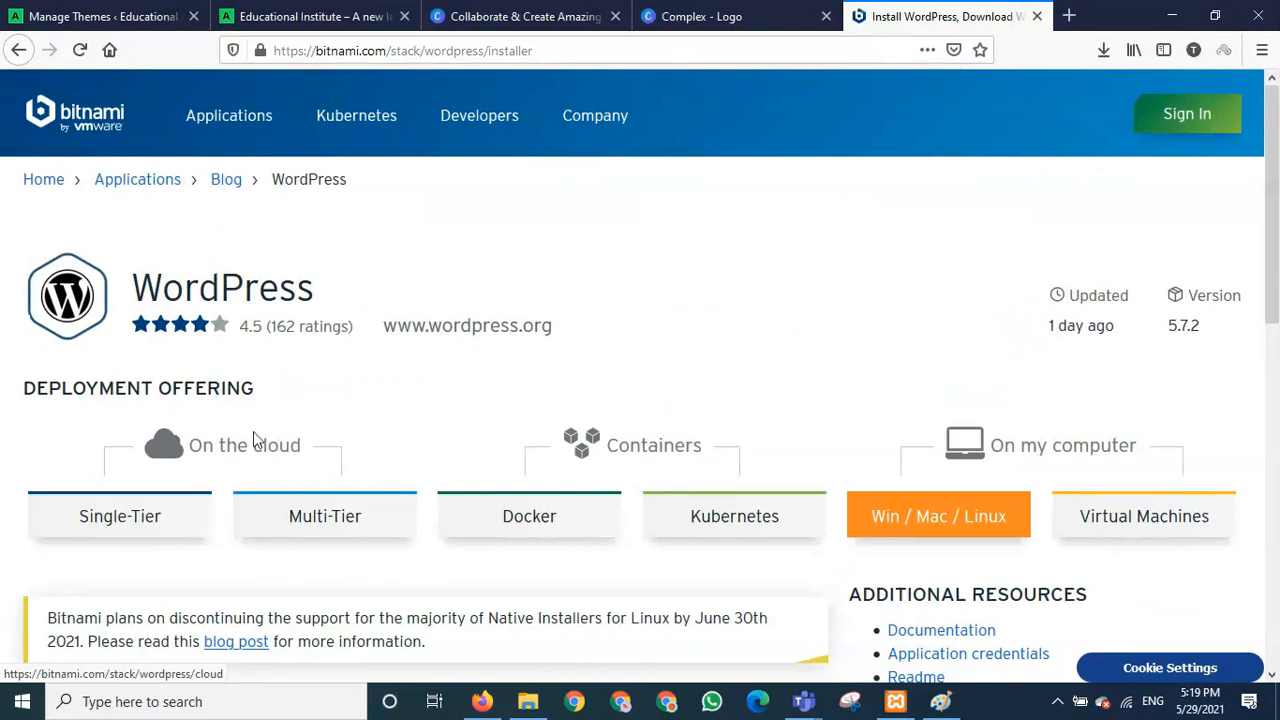
# - Request the Windows 64-bit installer from the Bitnami WordPress Stack download installers list
pyautogui.scroll(-3, 507, 553)
pyautogui.scroll(-2, 507, 550)
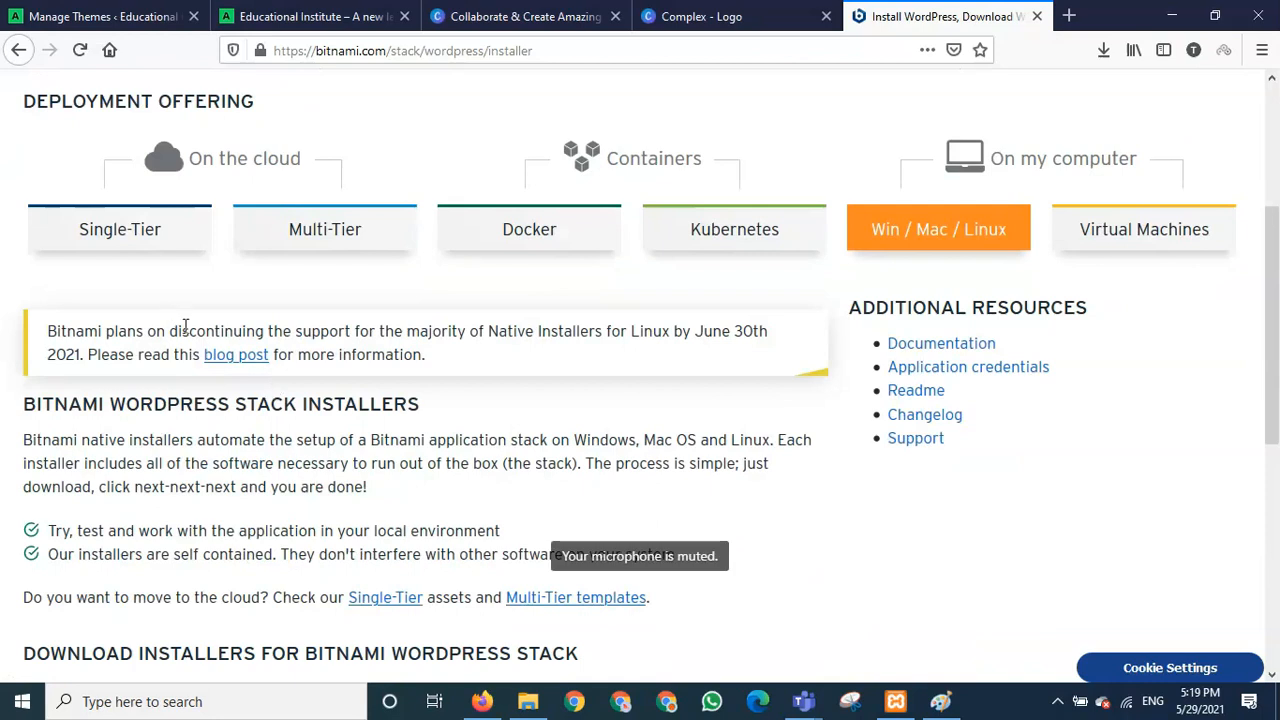
pyautogui.scroll(-2, 414, 515)
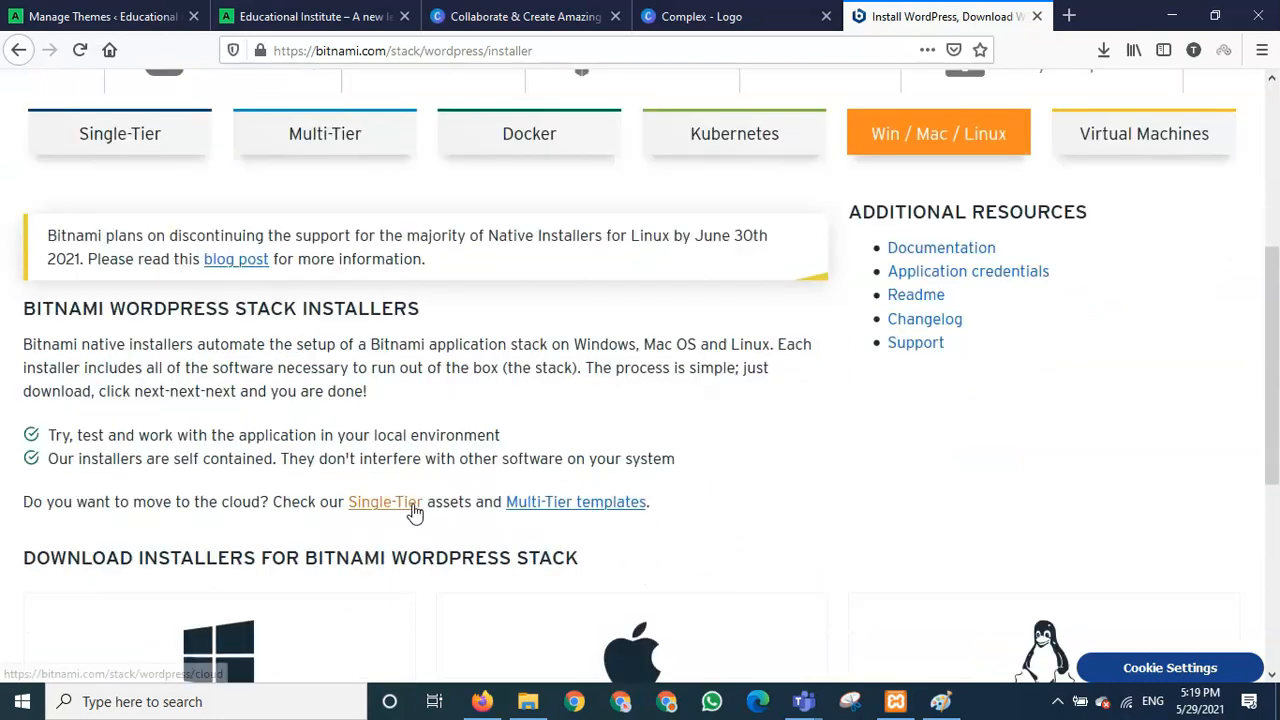
pyautogui.scroll(-5, 414, 514)
pyautogui.scroll(-2, 300, 420)
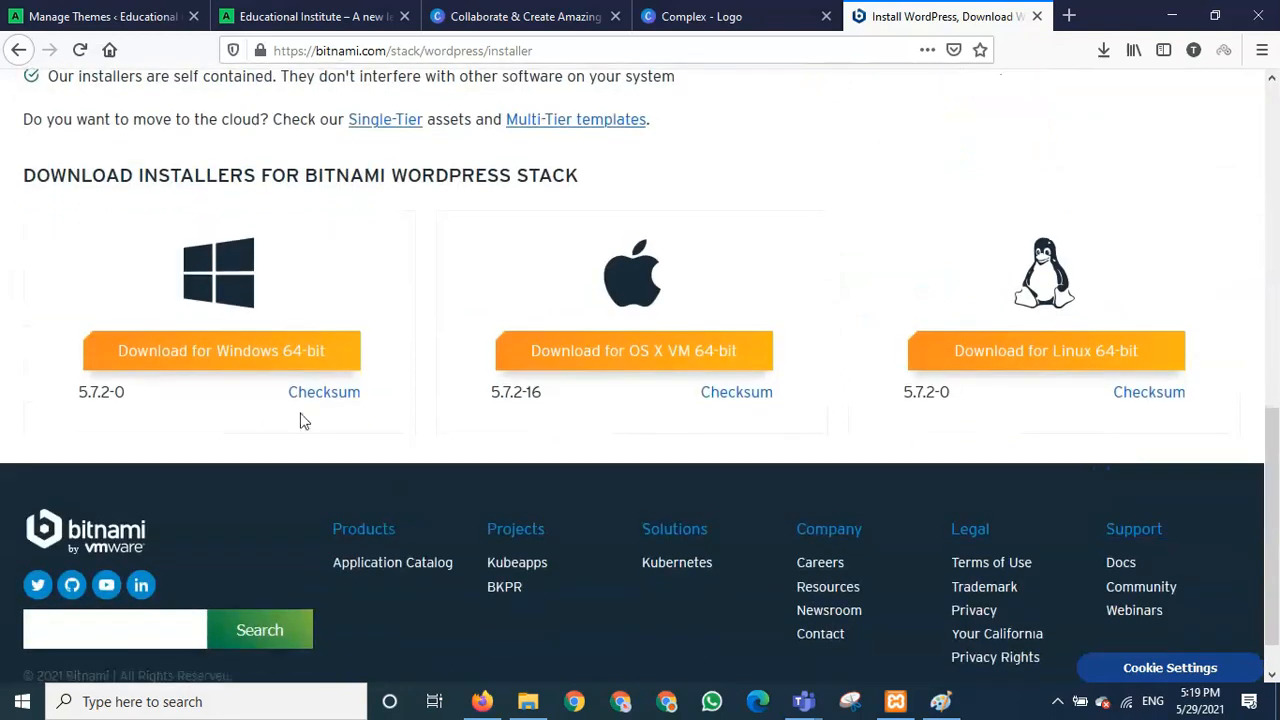
pyautogui.scroll(10, 831, 340)
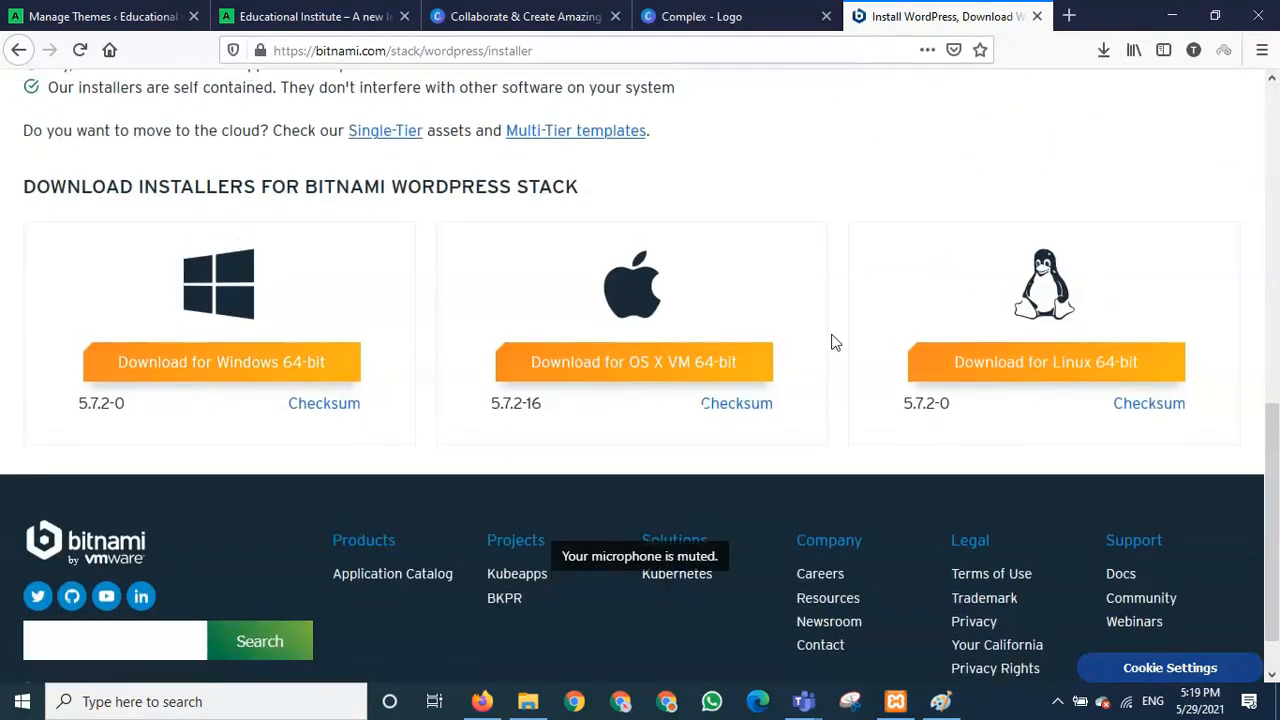
pyautogui.scroll(2, 831, 340)
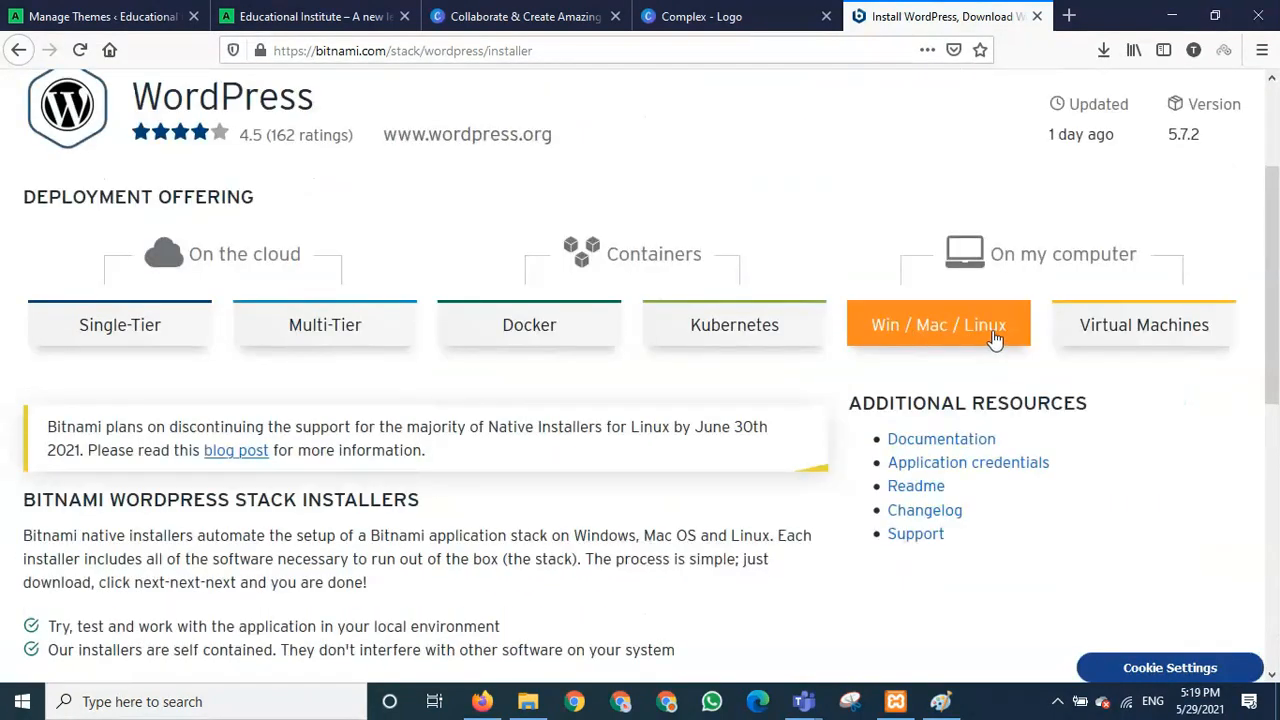
pyautogui.scroll(-10, 530, 620)
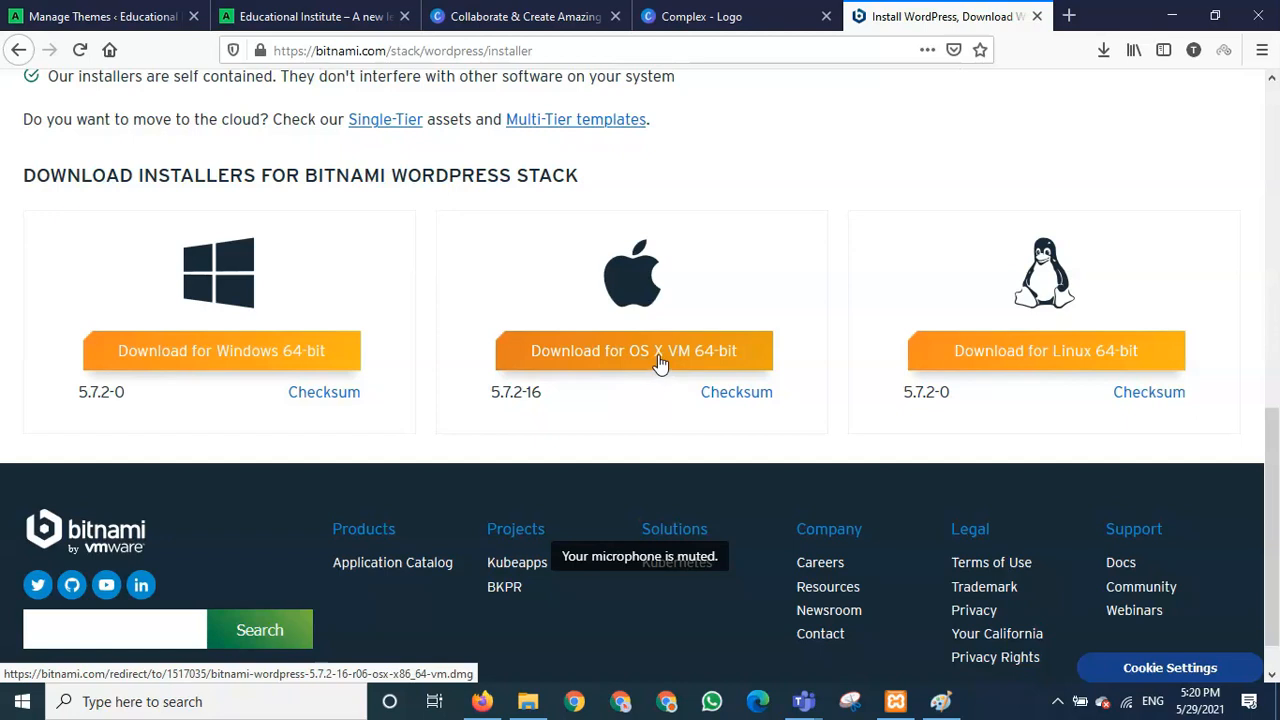
pyautogui.click(207, 358)
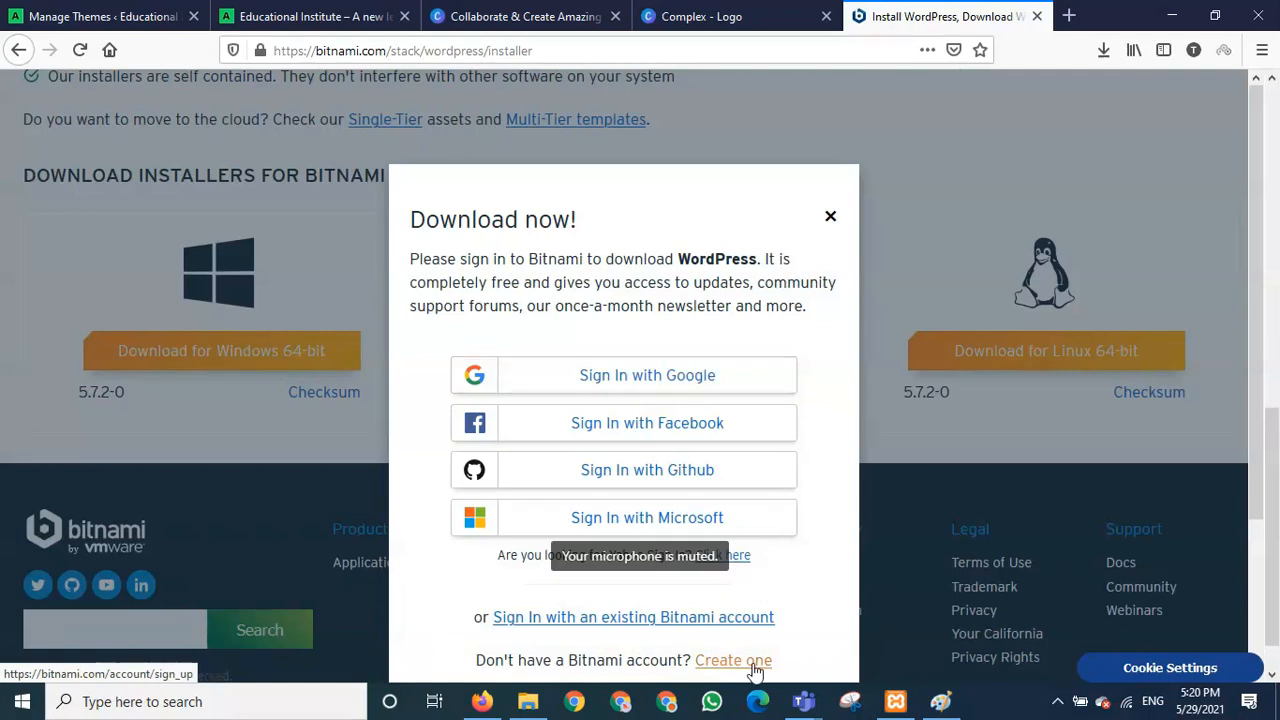
# - Dismiss the Download now! sign-in prompt and select the installers page's web address
pyautogui.click(831, 218)
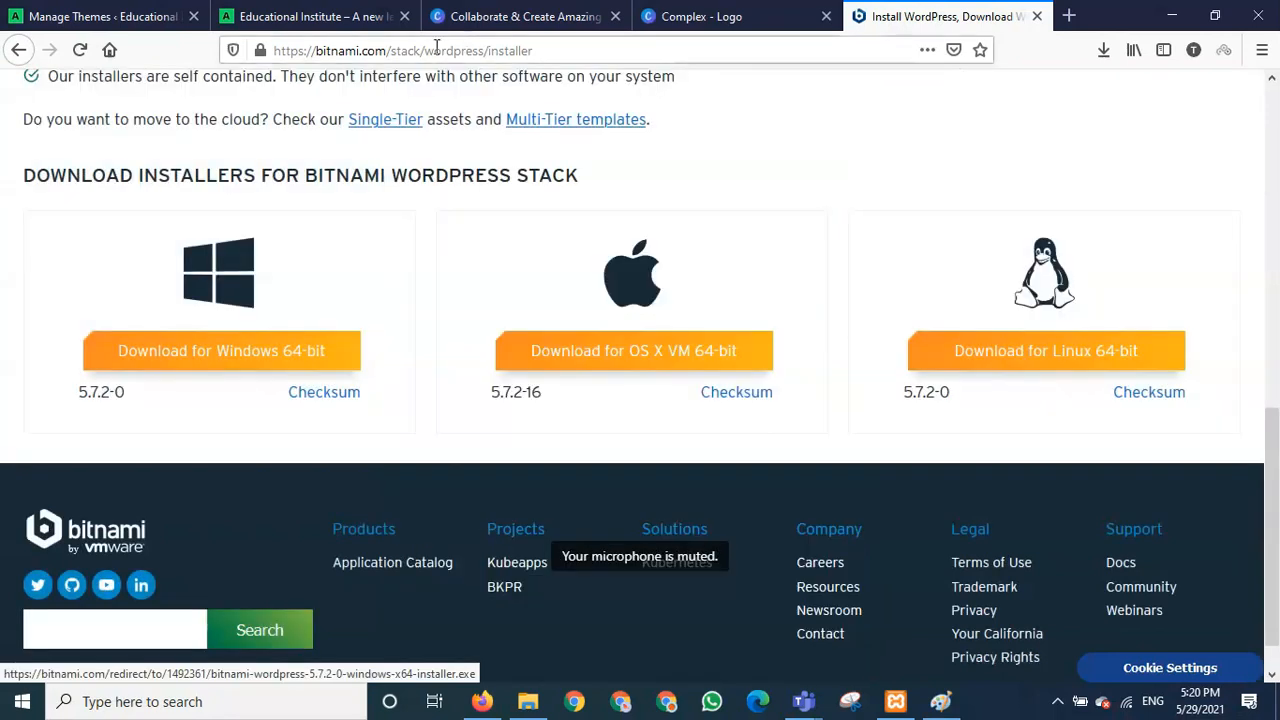
pyautogui.click(535, 50)
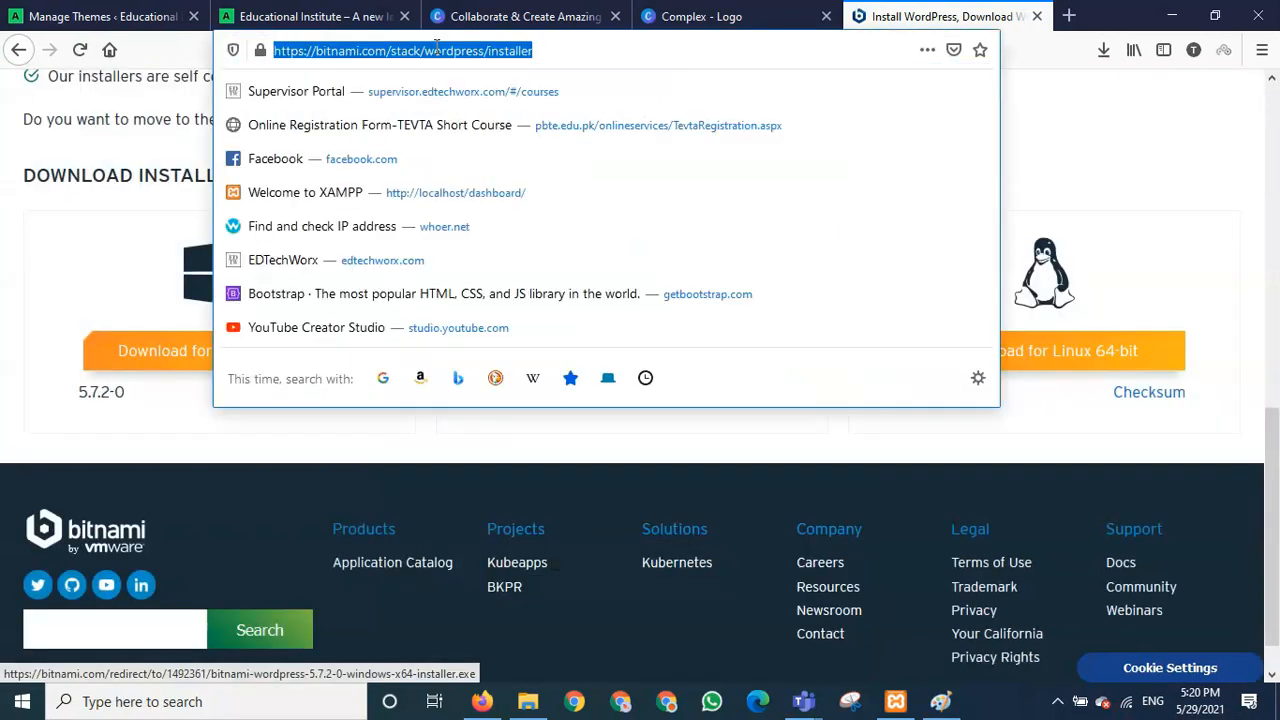
pyautogui.click(544, 50)
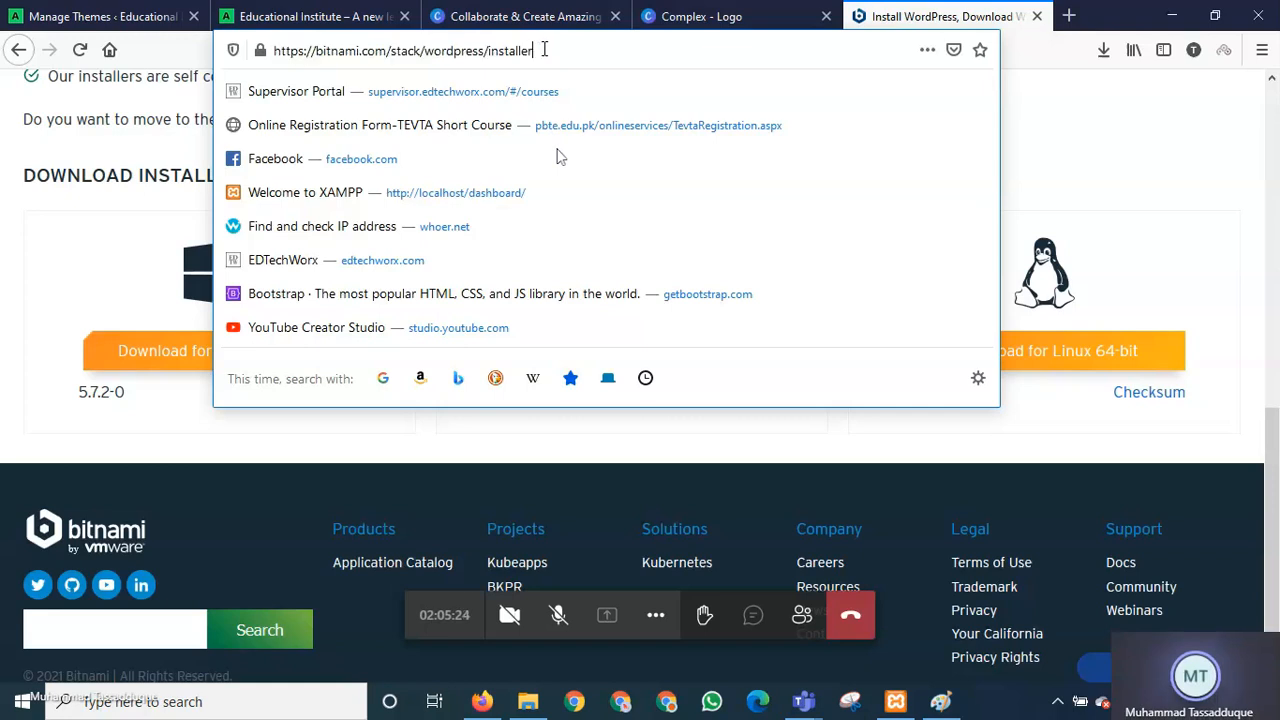
pyautogui.moveTo(540, 50); pyautogui.dragTo(238, 50)
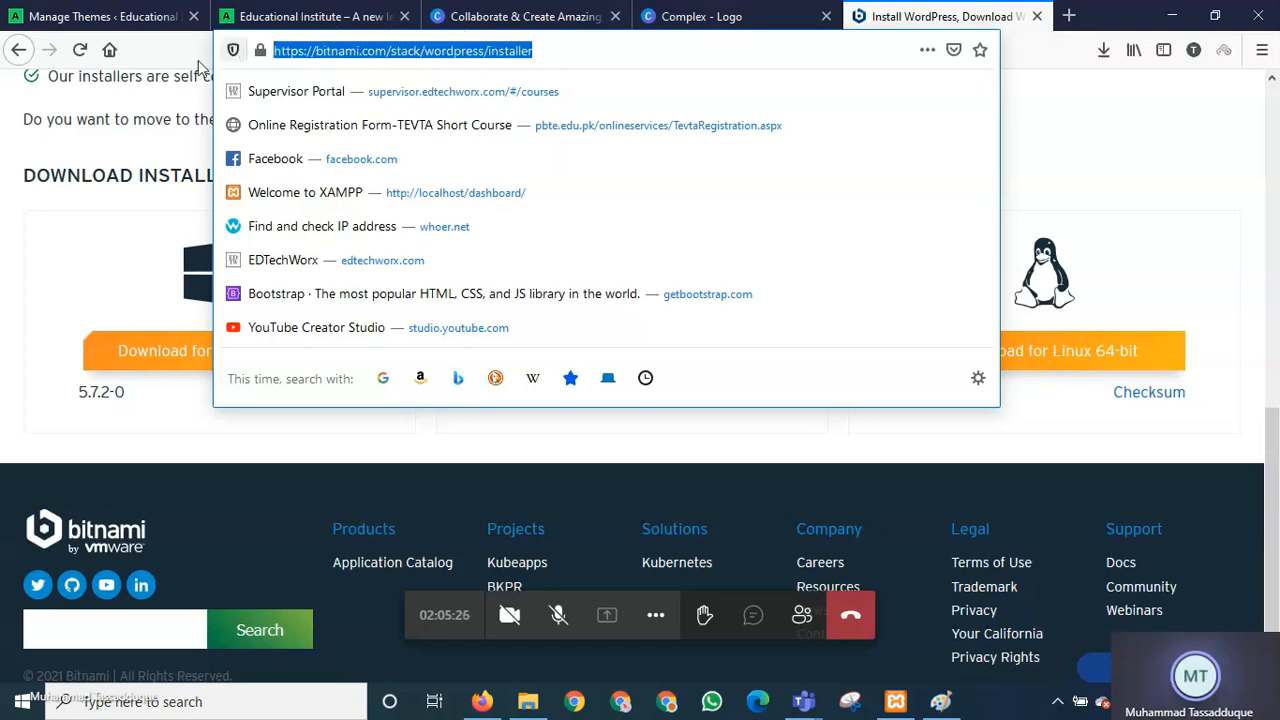
pyautogui.click(118, 234)
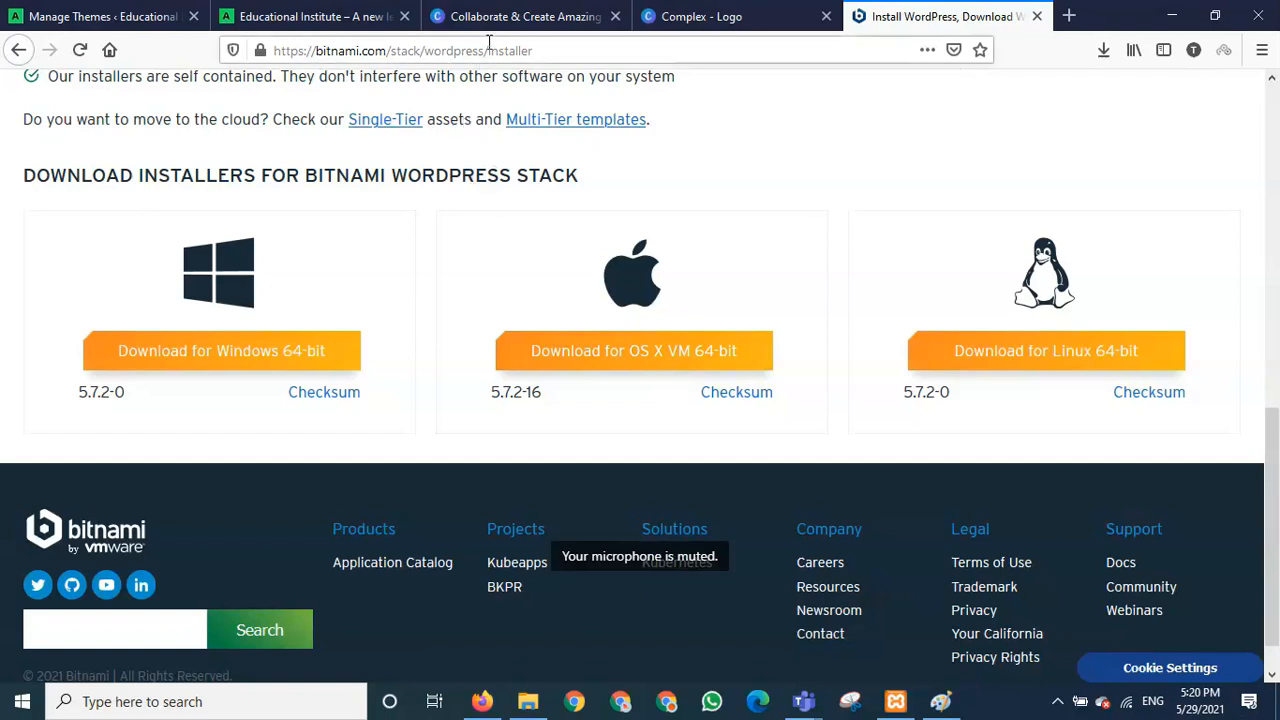
pyautogui.click(553, 50)
pyautogui.moveTo(553, 50); pyautogui.dragTo(200, 62)
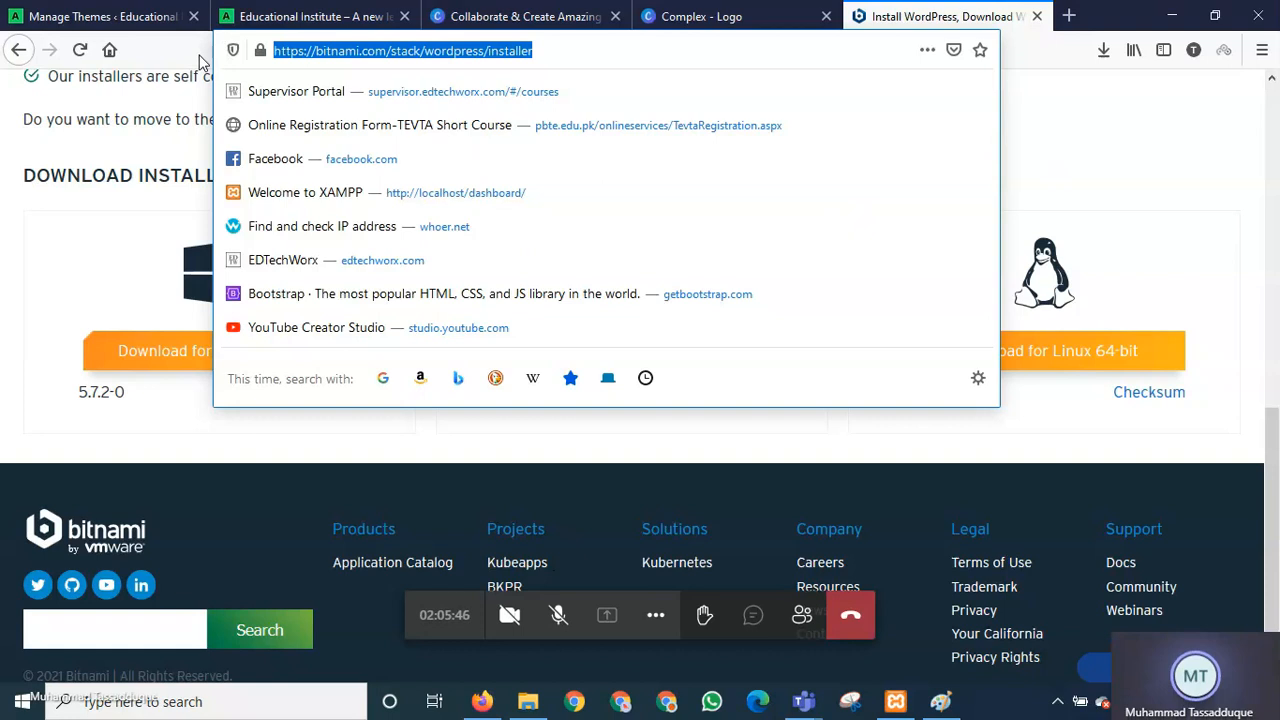
pyautogui.click(123, 243)
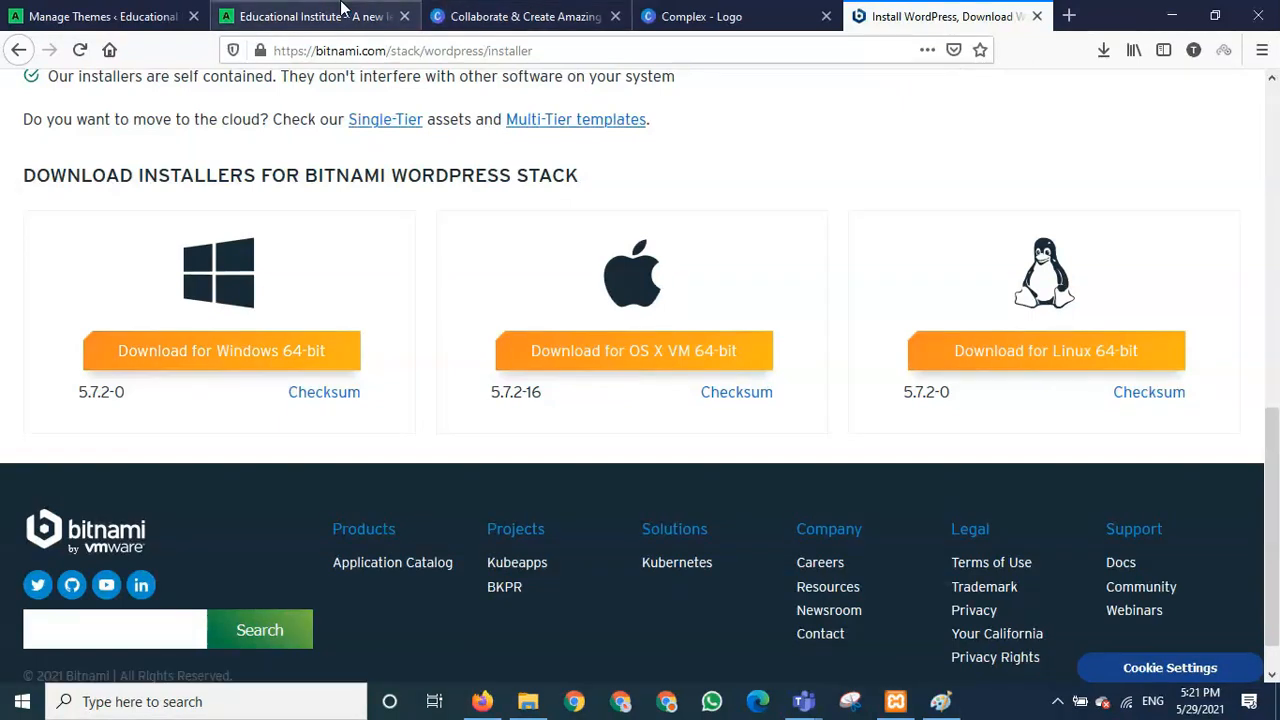
pyautogui.click(152, 8)
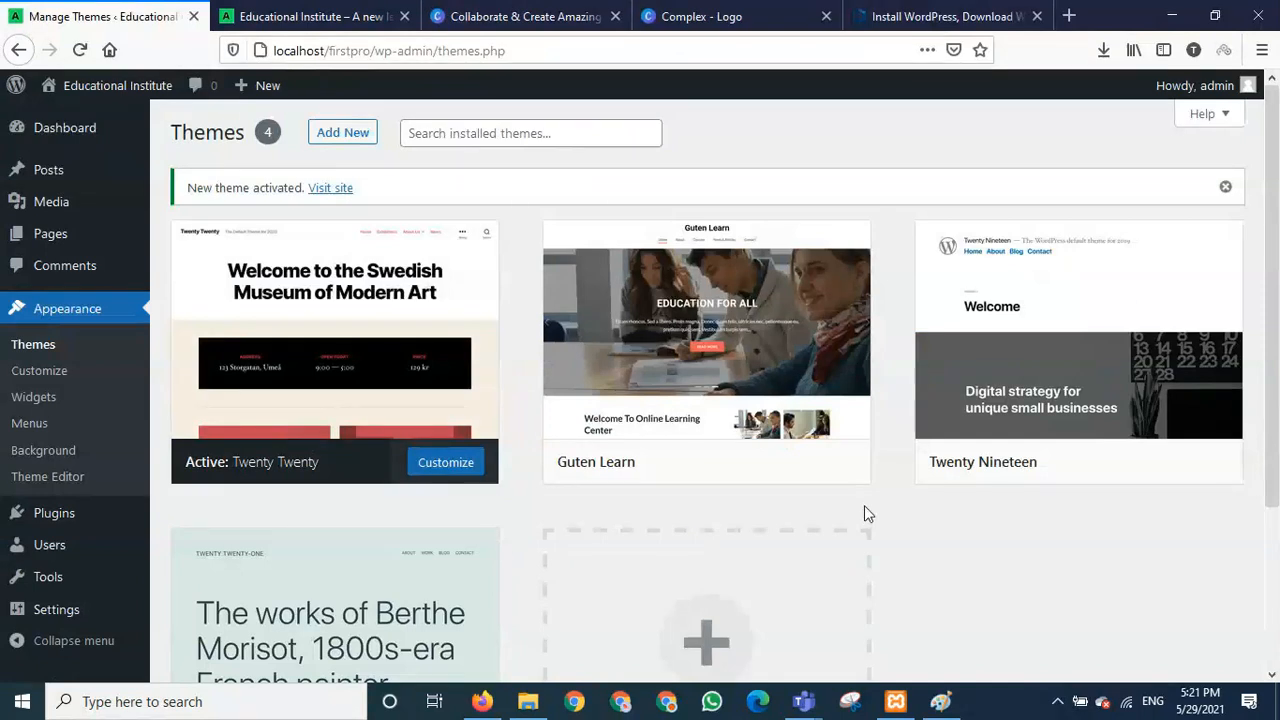
pyautogui.click(887, 12)
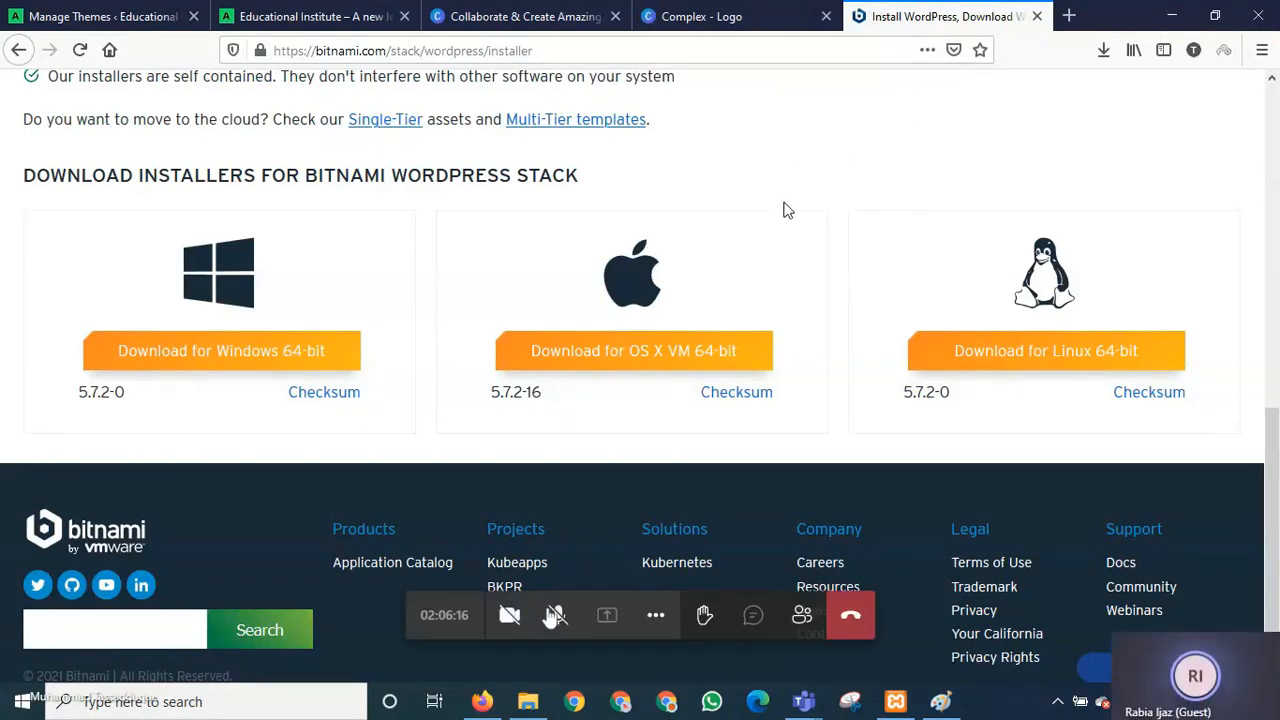
pyautogui.scroll(10, 785, 210)
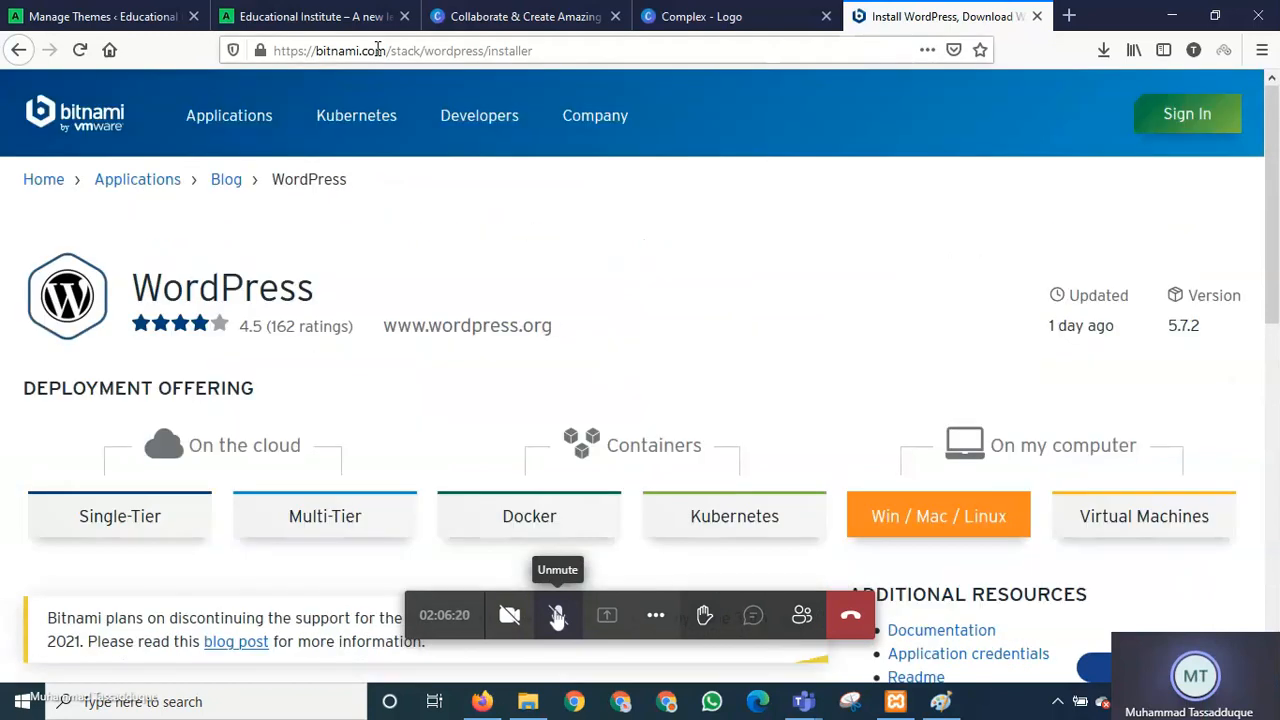
pyautogui.moveTo(536, 50); pyautogui.dragTo(224, 60)
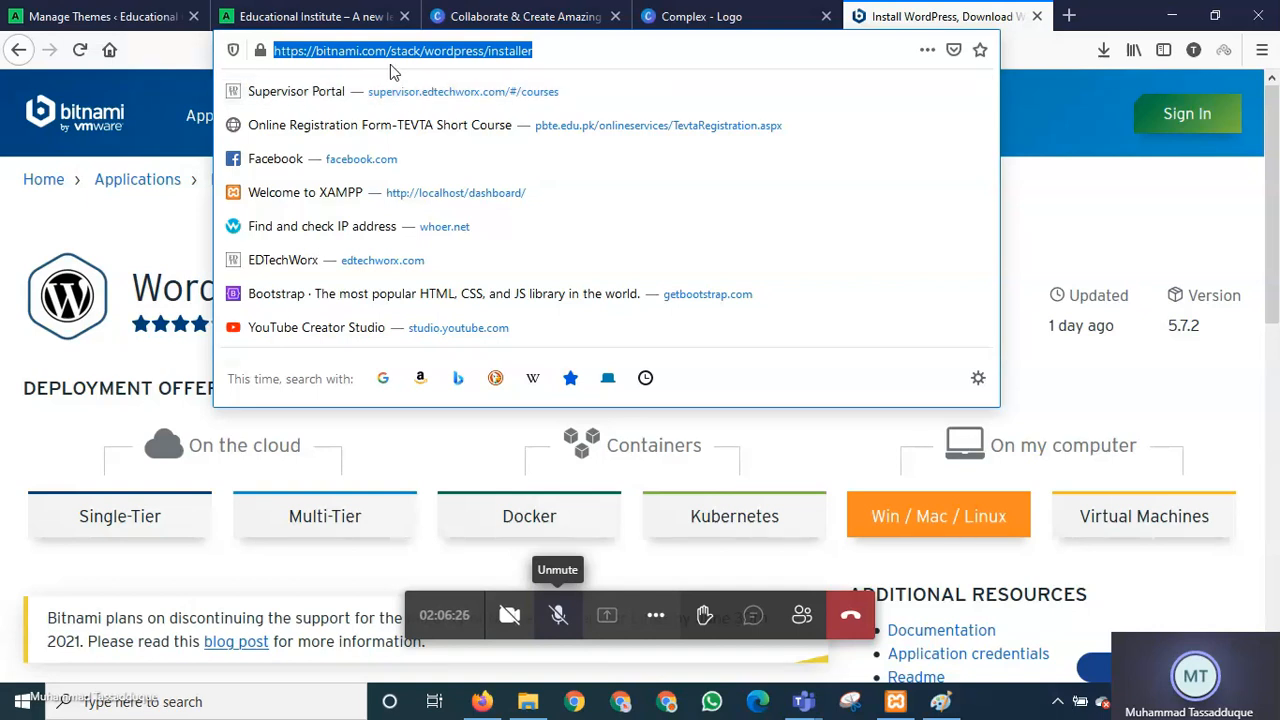
pyautogui.click(1040, 55)
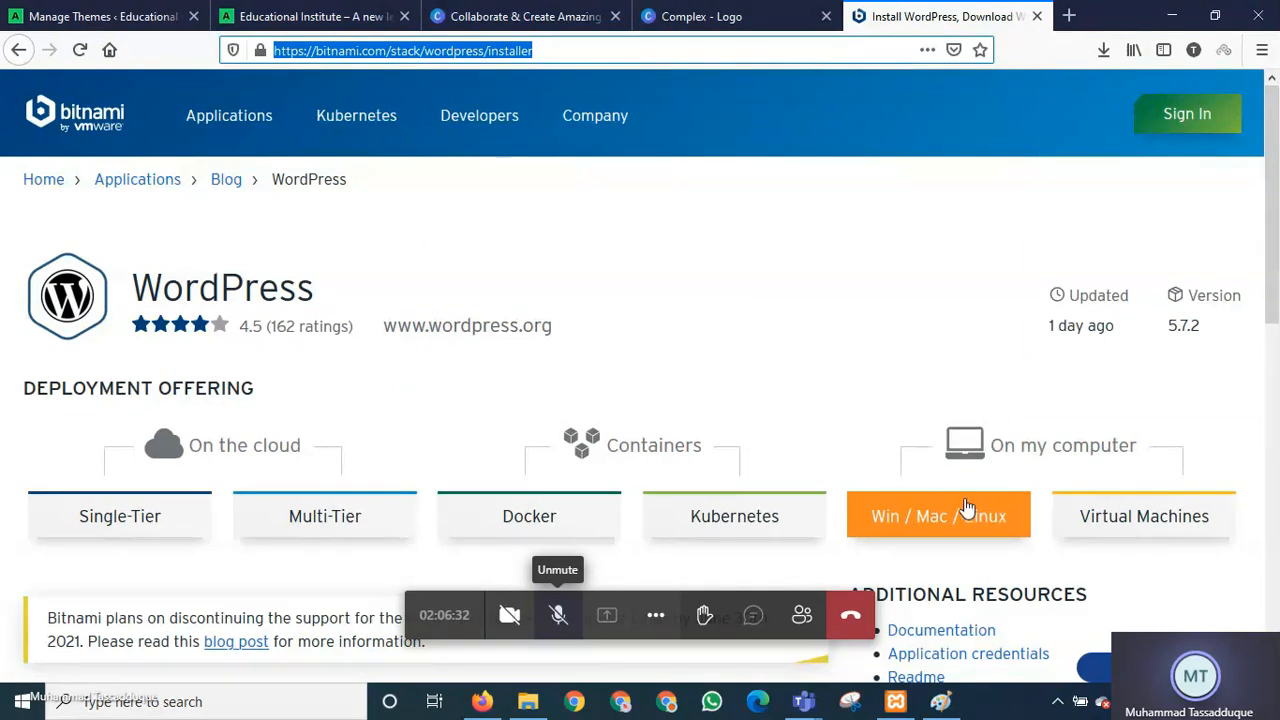
pyautogui.click(945, 525)
pyautogui.scroll(-8, 810, 430)
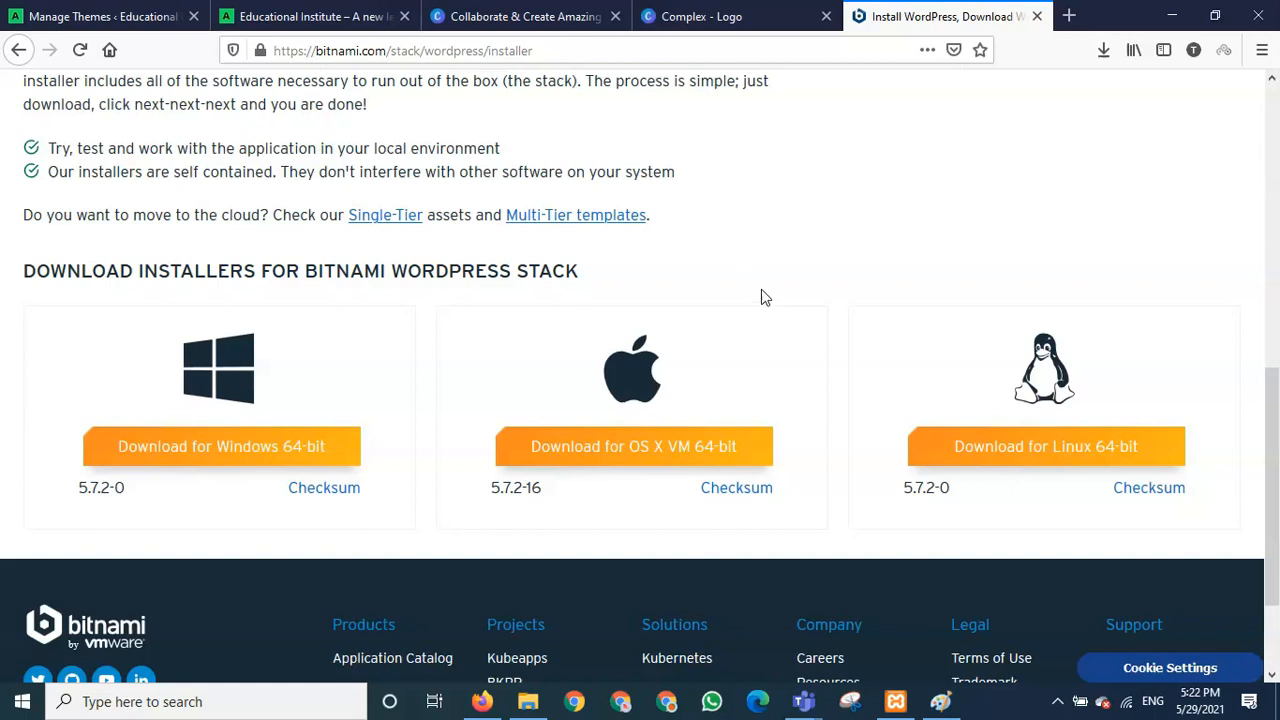
# - Open and close the Customizer from the Themes page, then inspect the Guten Learn theme card
pyautogui.click(150, 10)
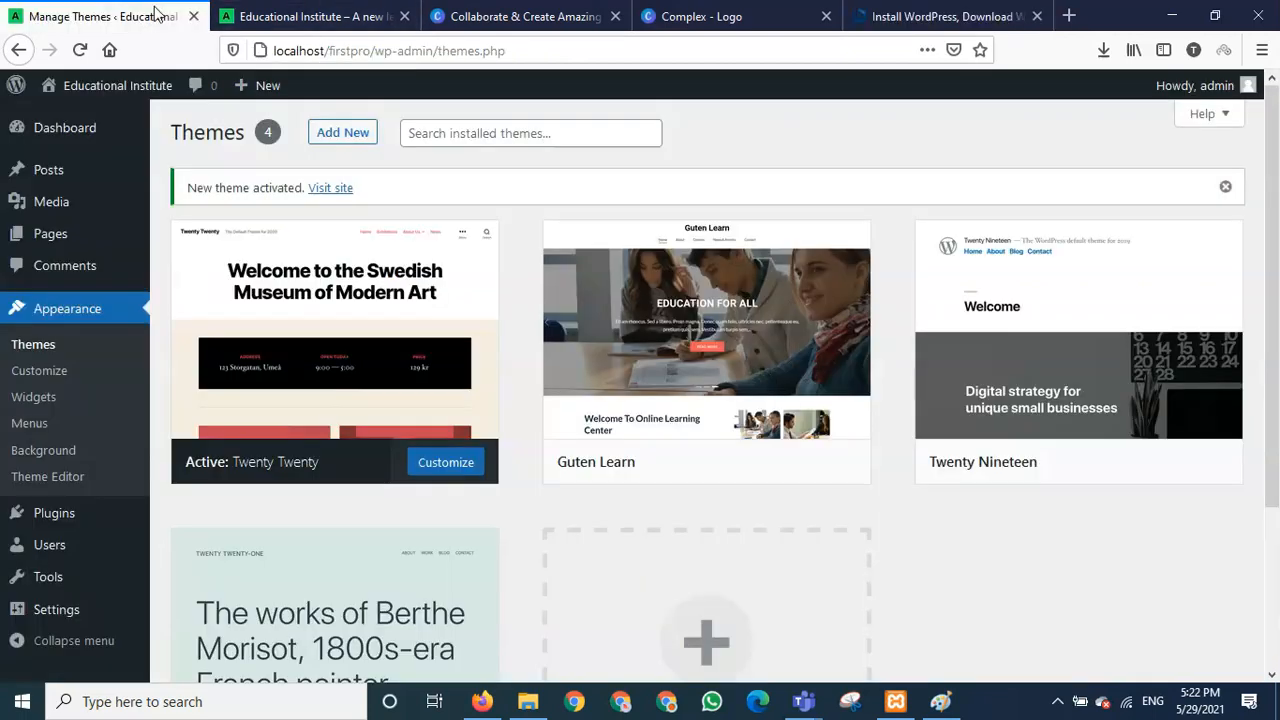
pyautogui.click(63, 371)
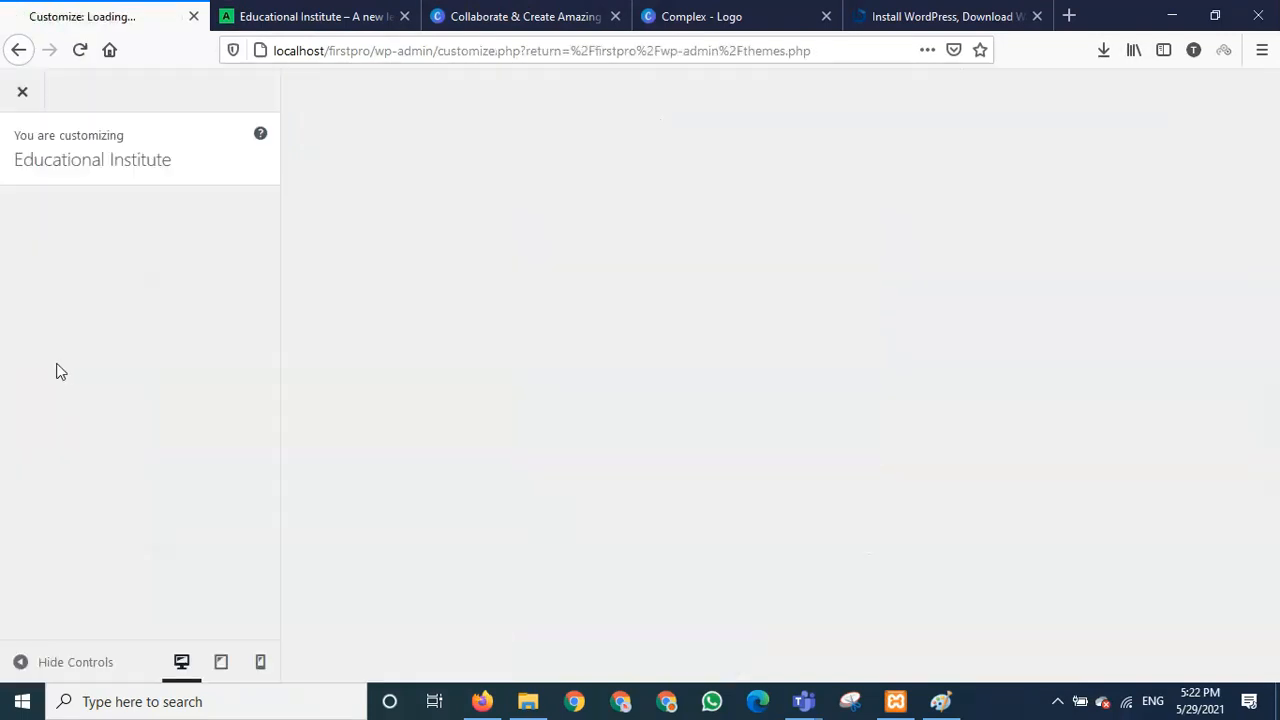
pyautogui.click(22, 93)
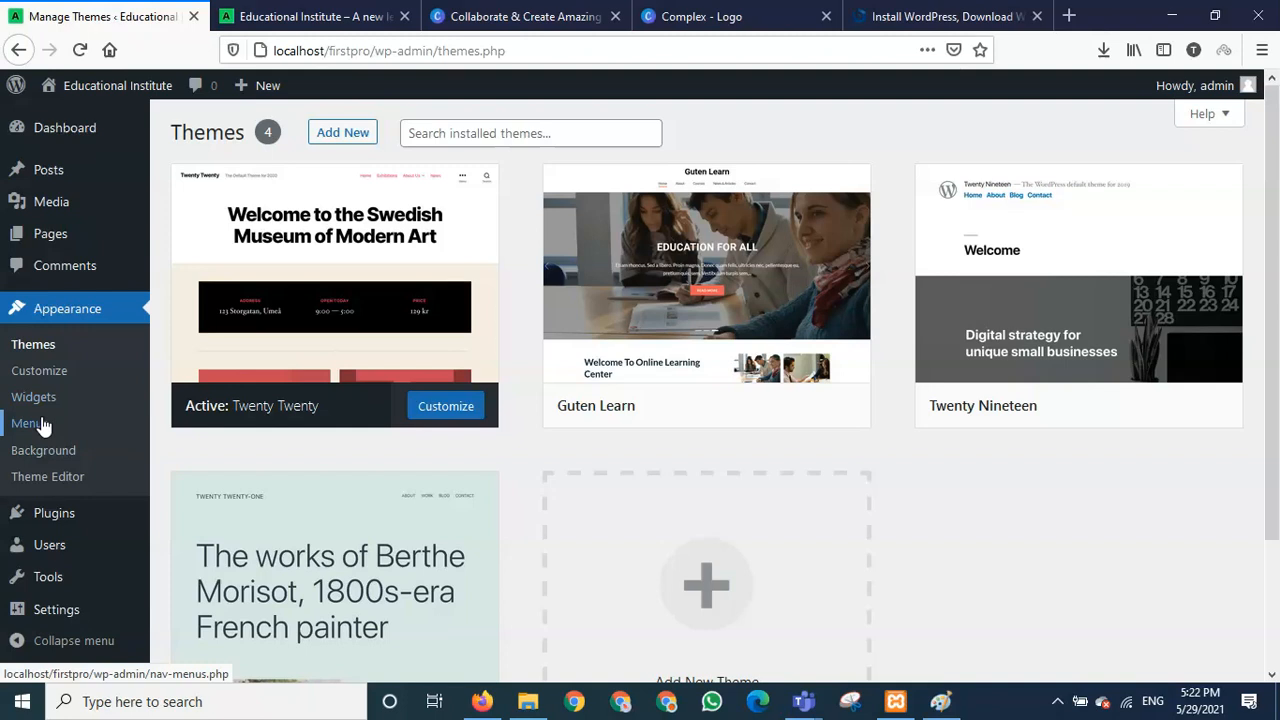
pyautogui.moveTo(730, 428)
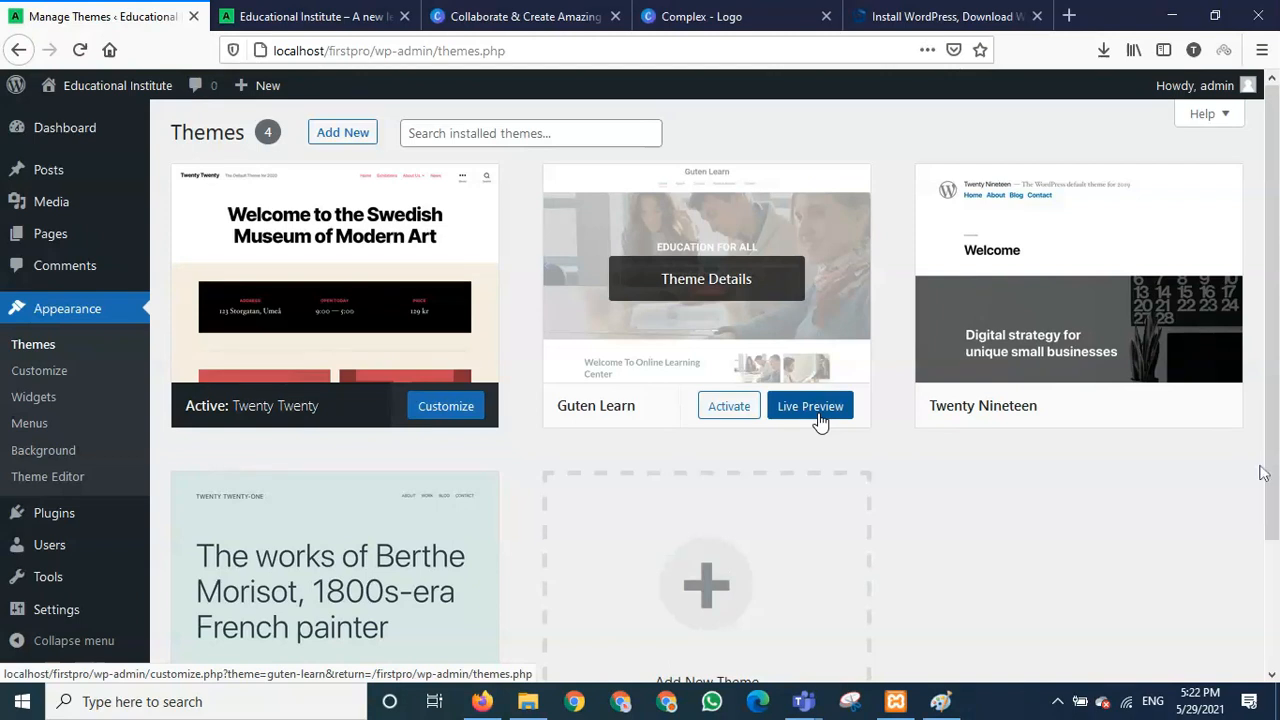
pyautogui.moveTo(482, 622)
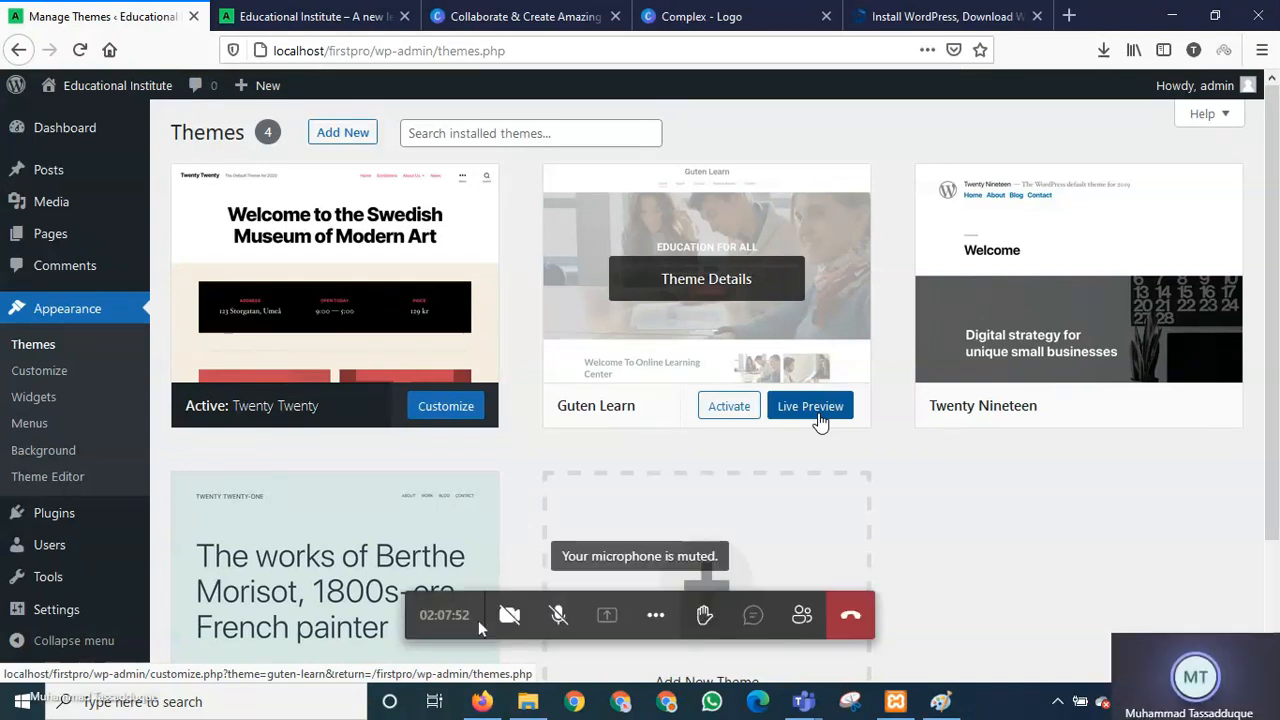